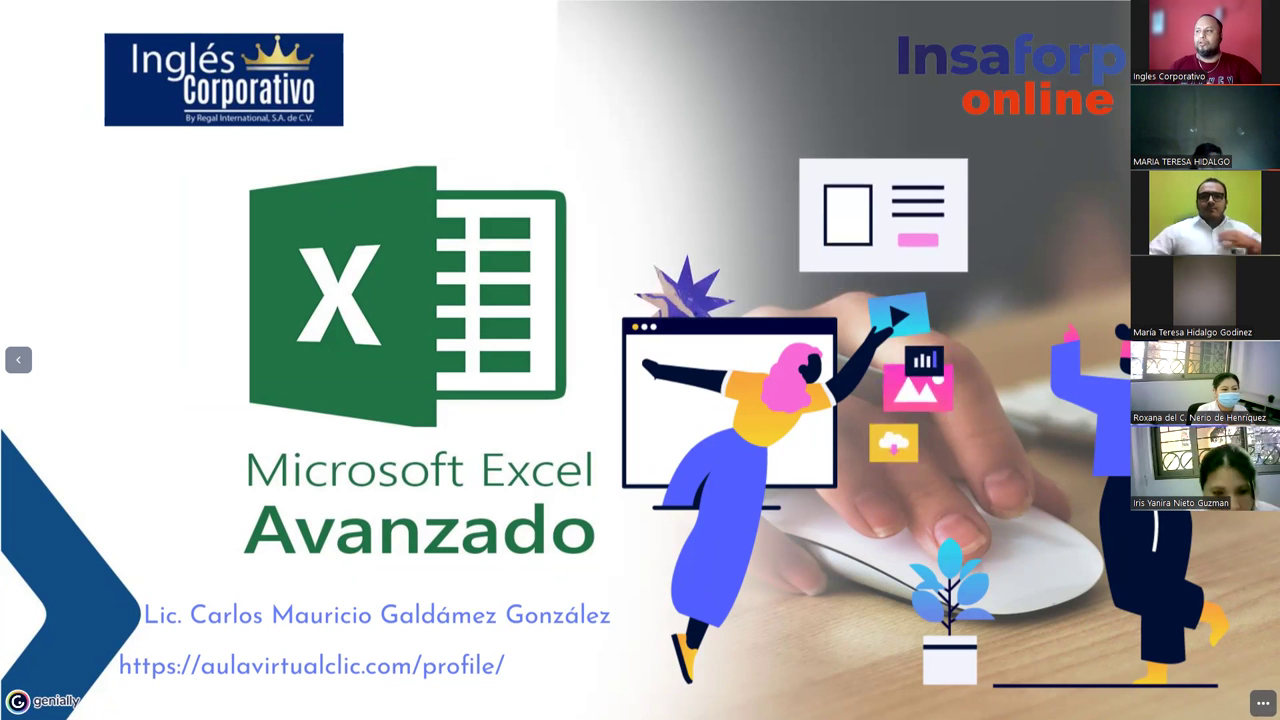
- Advance to slide 06, the Semana 2 objective on the INDIRECTO and CONCATENAR functions
key("Right")
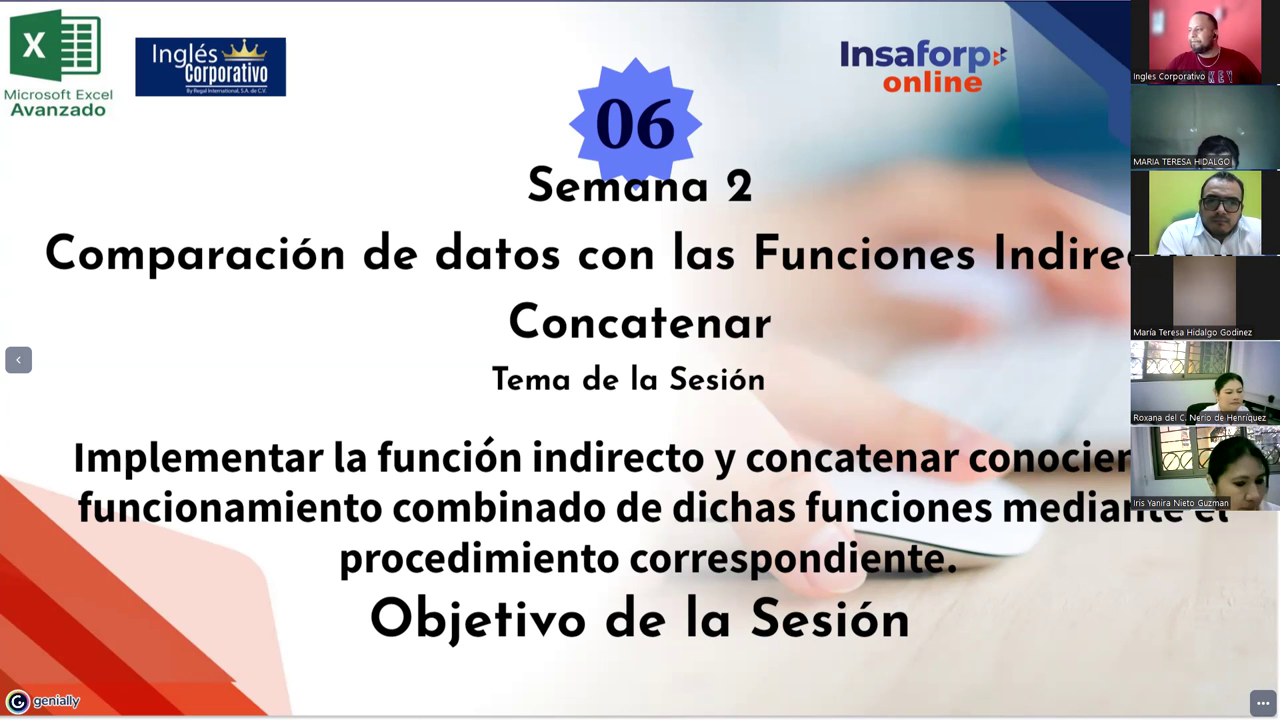
- Go to the Introducción slide explaining the syntax and use of INDIRECTO
key("Right")
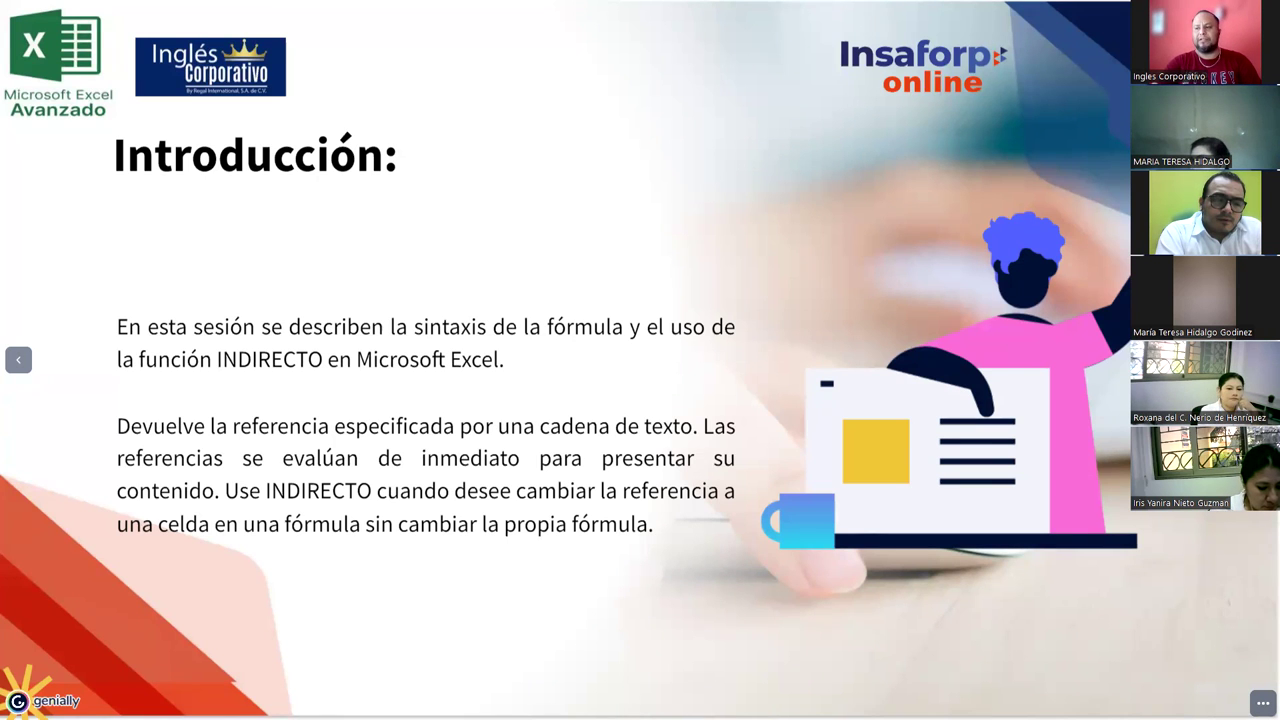
- Show the INDIRECTO syntax slide and highlight =INDIRECTO(ref; [a1]), A1 Opcional, VERDADERO and F1C1
key("Right")
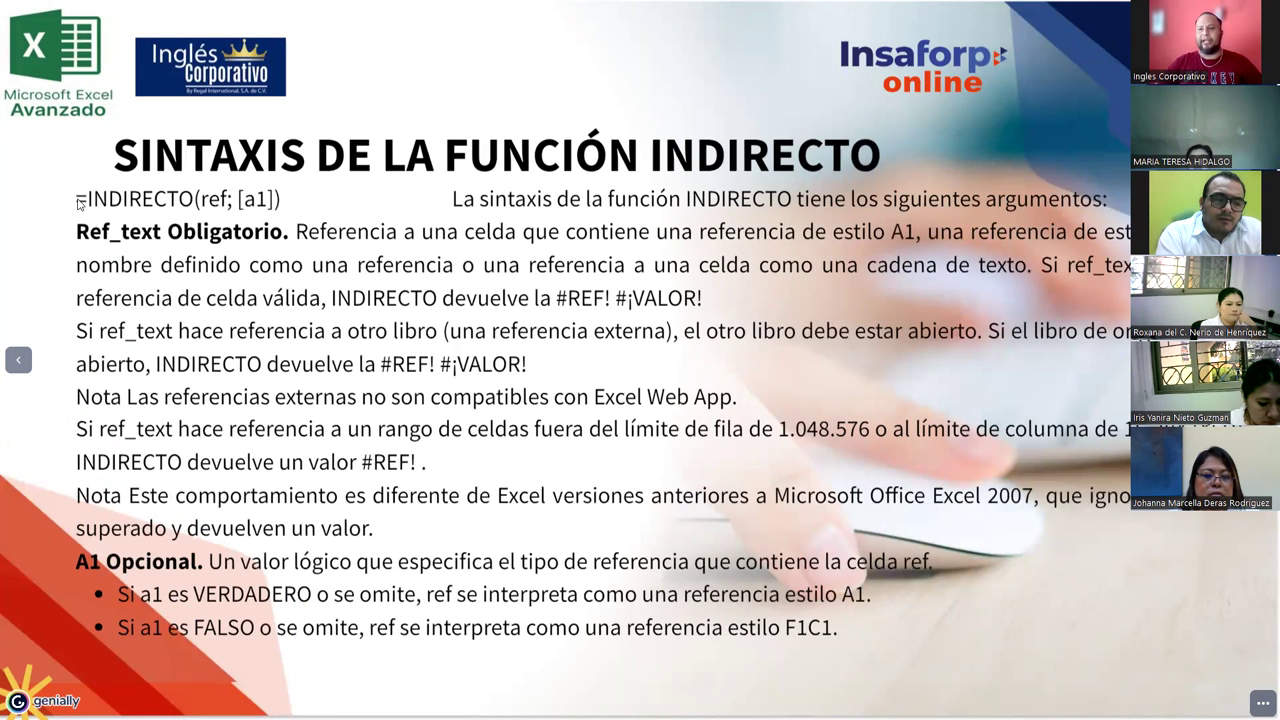
left_click_drag(78, 200, 287, 210)
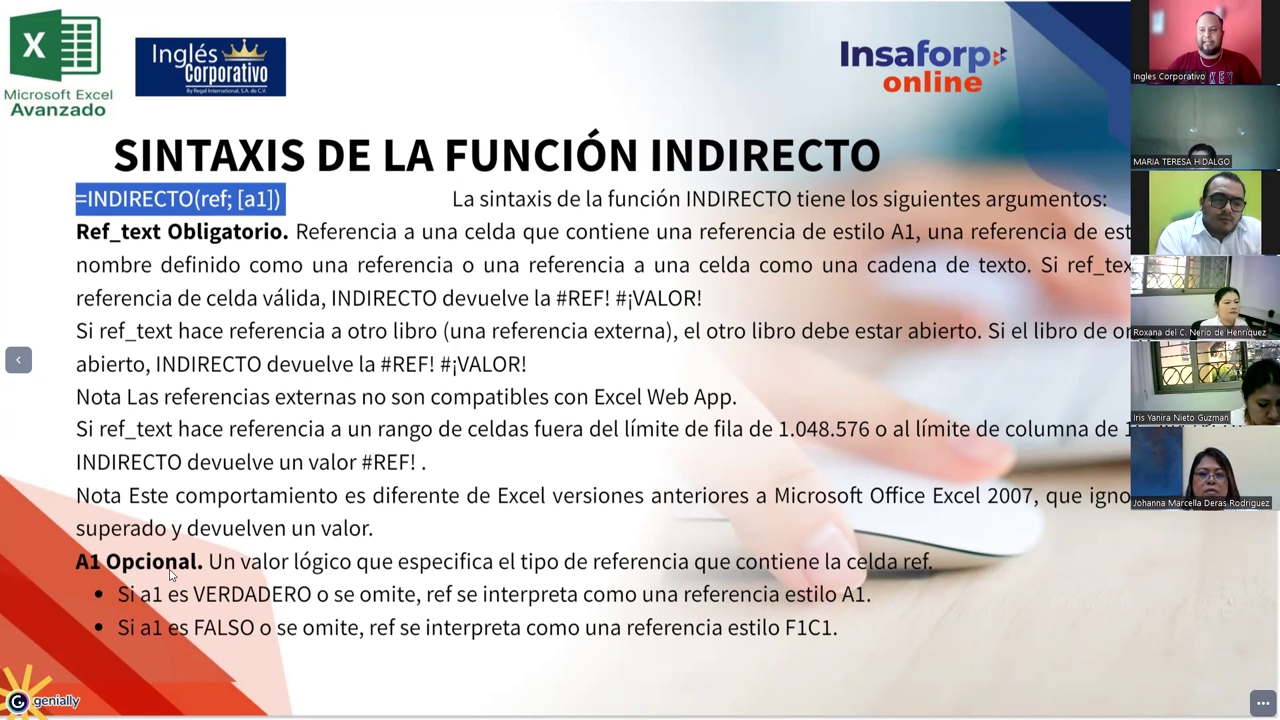
left_click_drag(170, 573, 76, 563)
left_click_drag(205, 563, 80, 561)
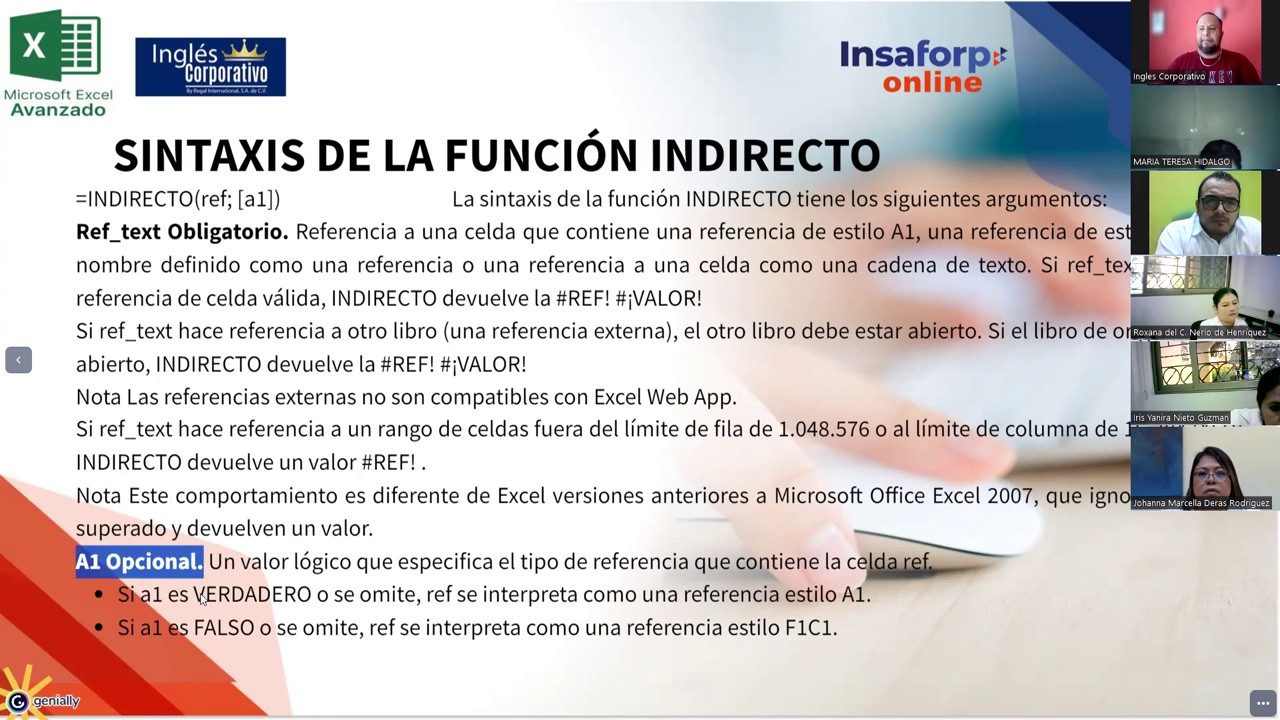
left_click_drag(193, 594, 311, 598)
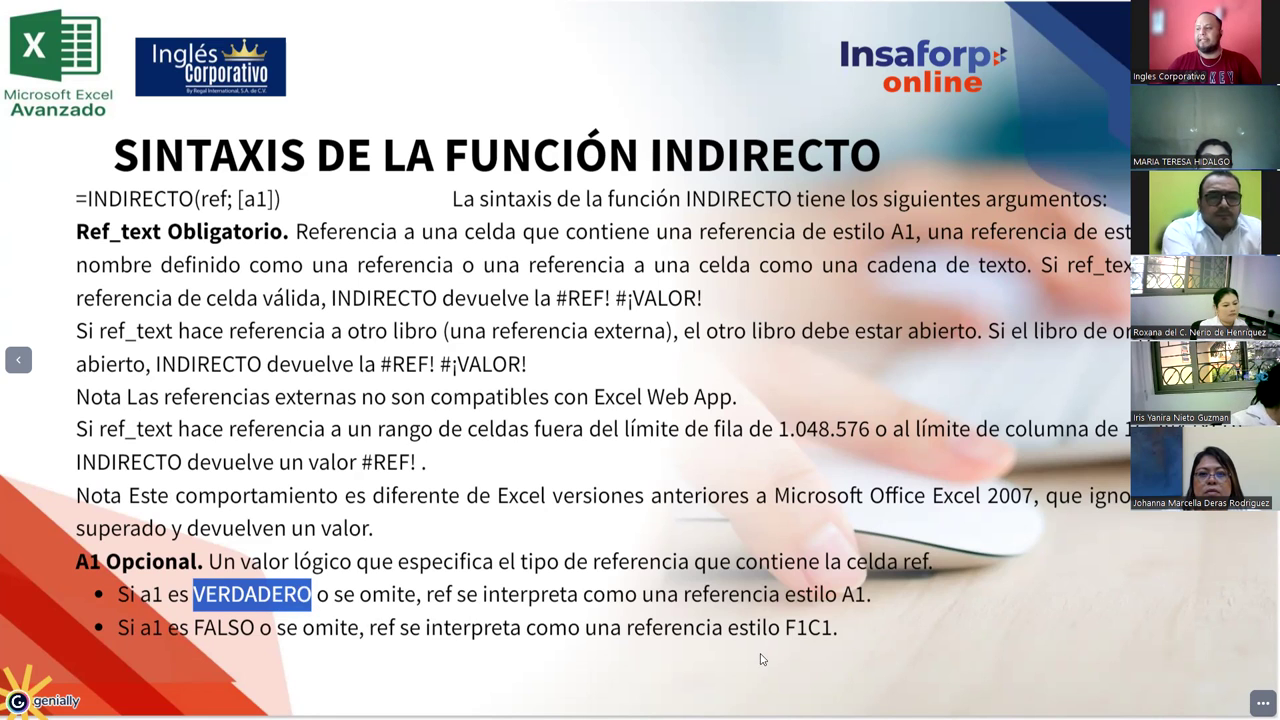
left_click_drag(785, 628, 838, 628)
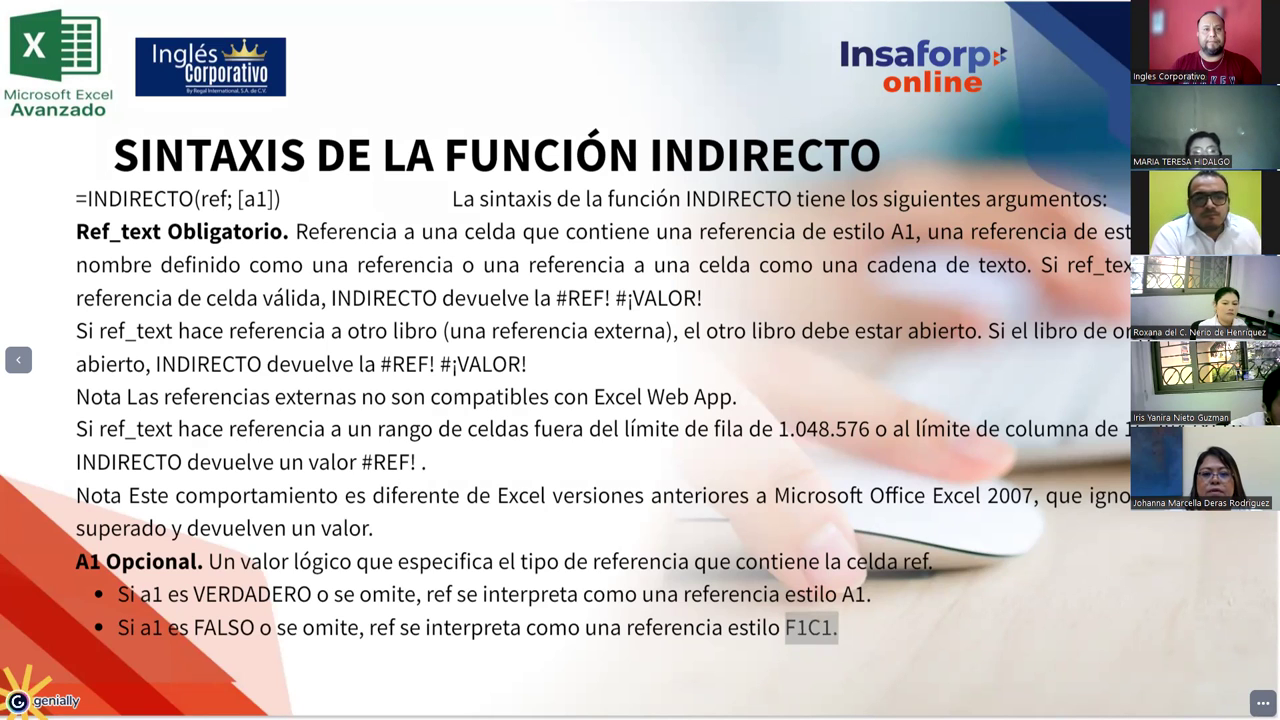
- Add a text box above the slide title holding INDIRECTO("D"&6), followed by an empty line
left_click(483, 49)
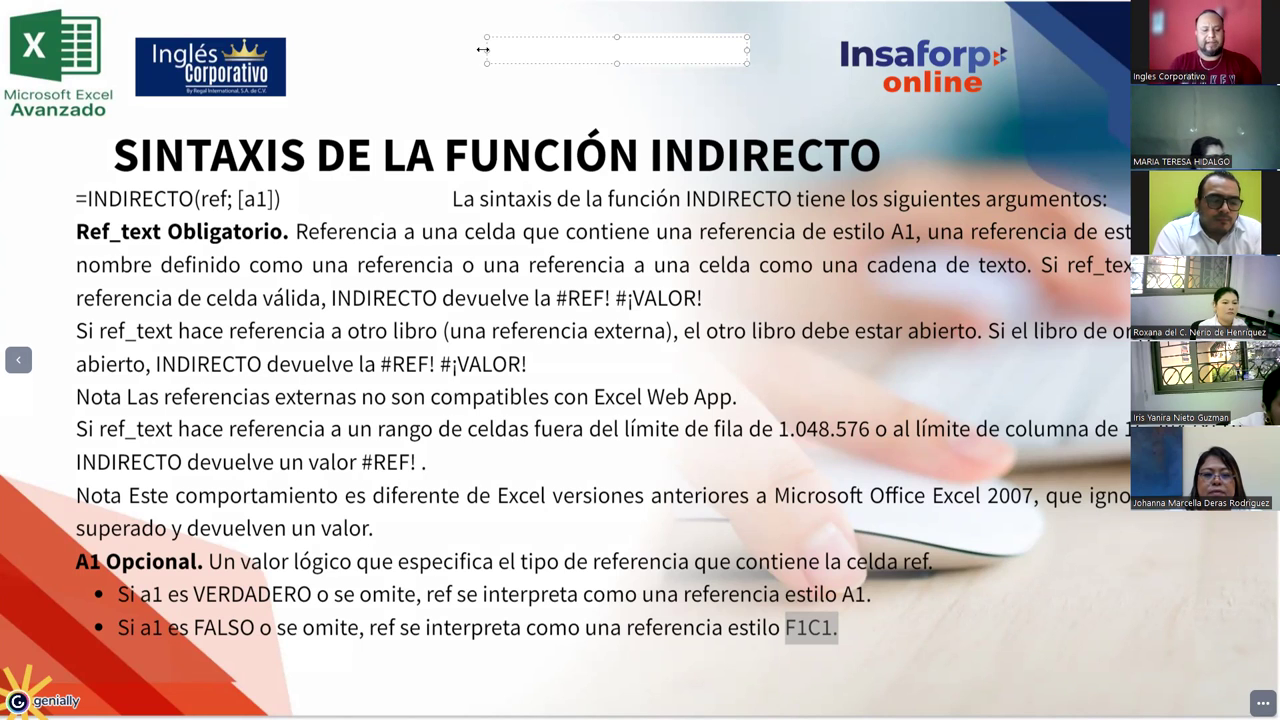
type("In")
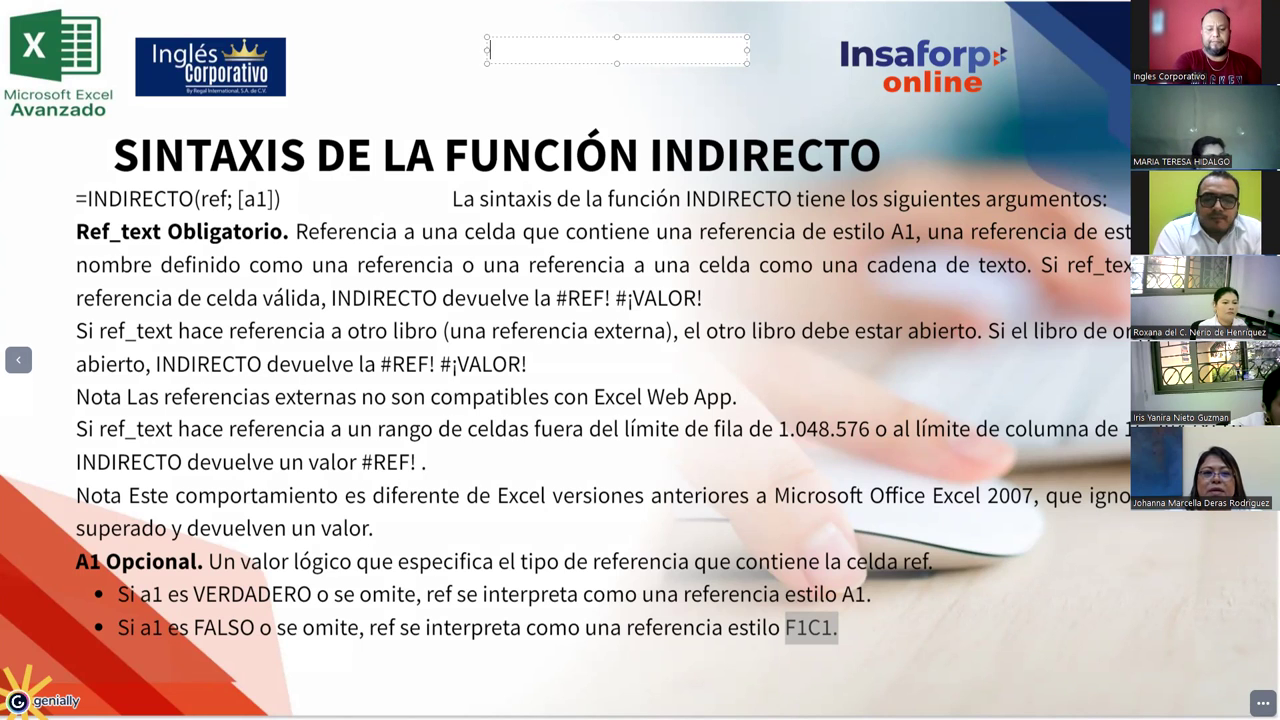
type("INDIRECTO(")
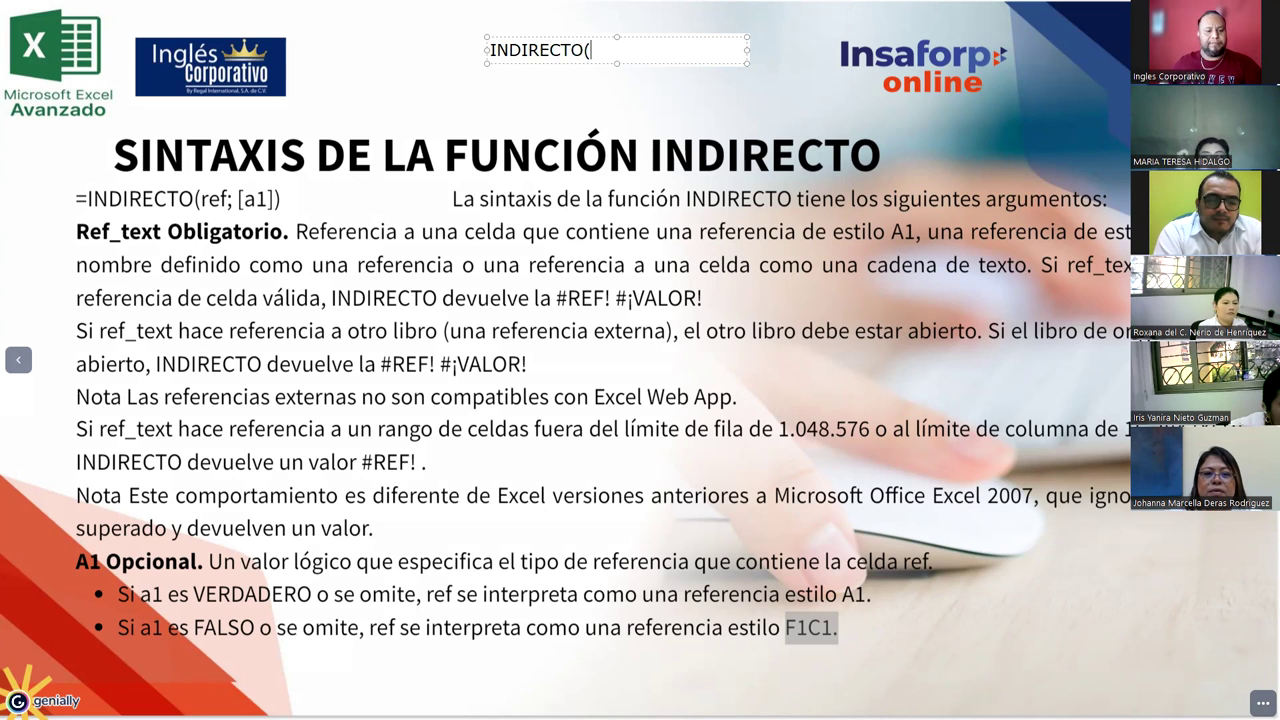
type("d\"")
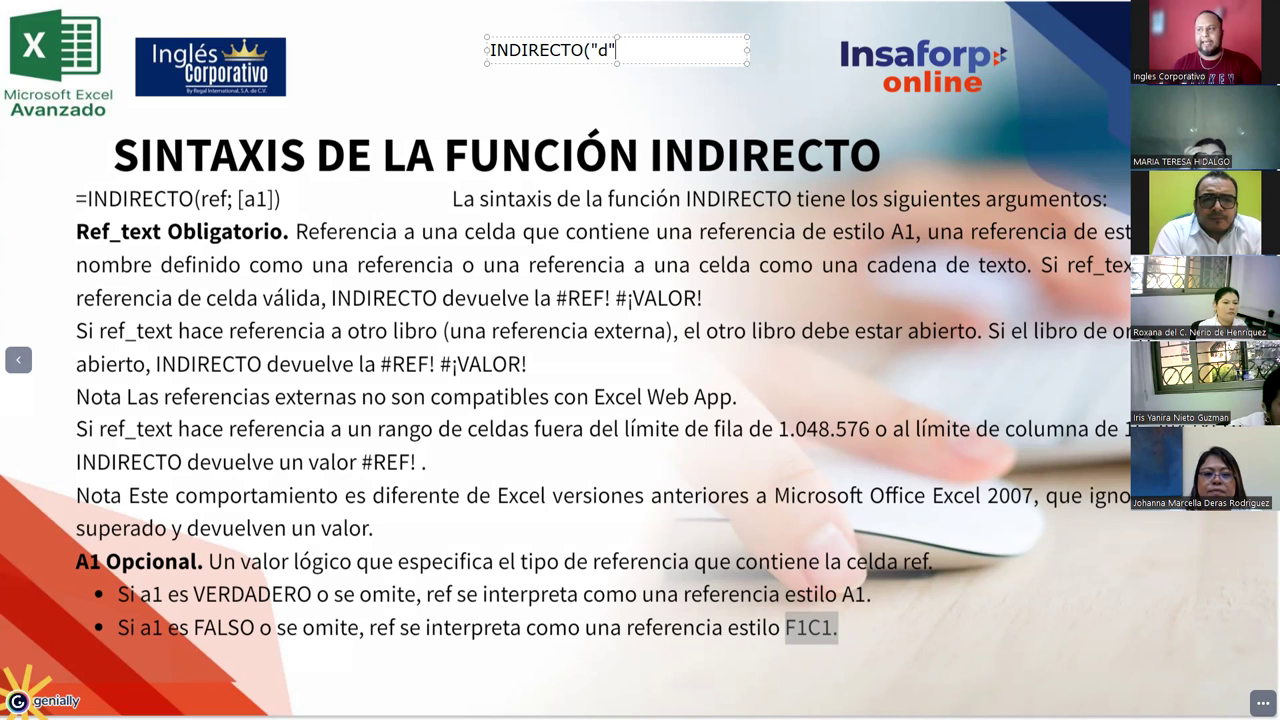
key("BackSpace")
key("BackSpace")
type("D\"")
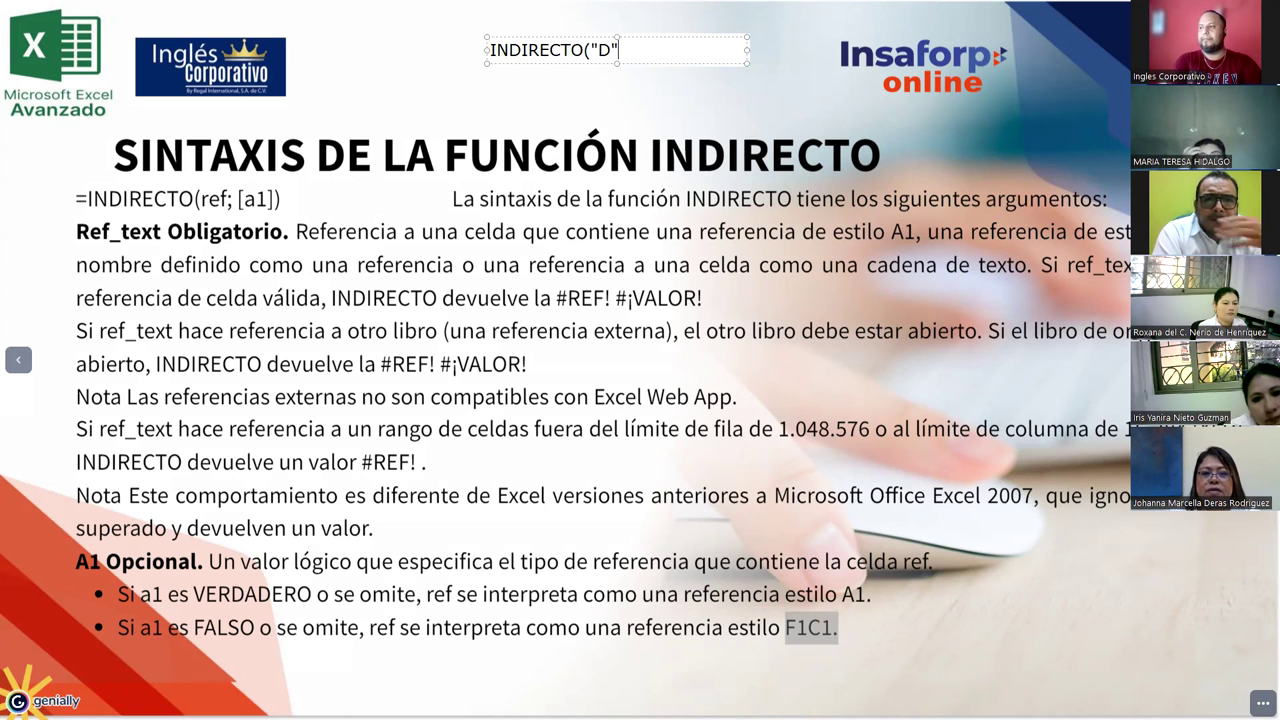
type("&")
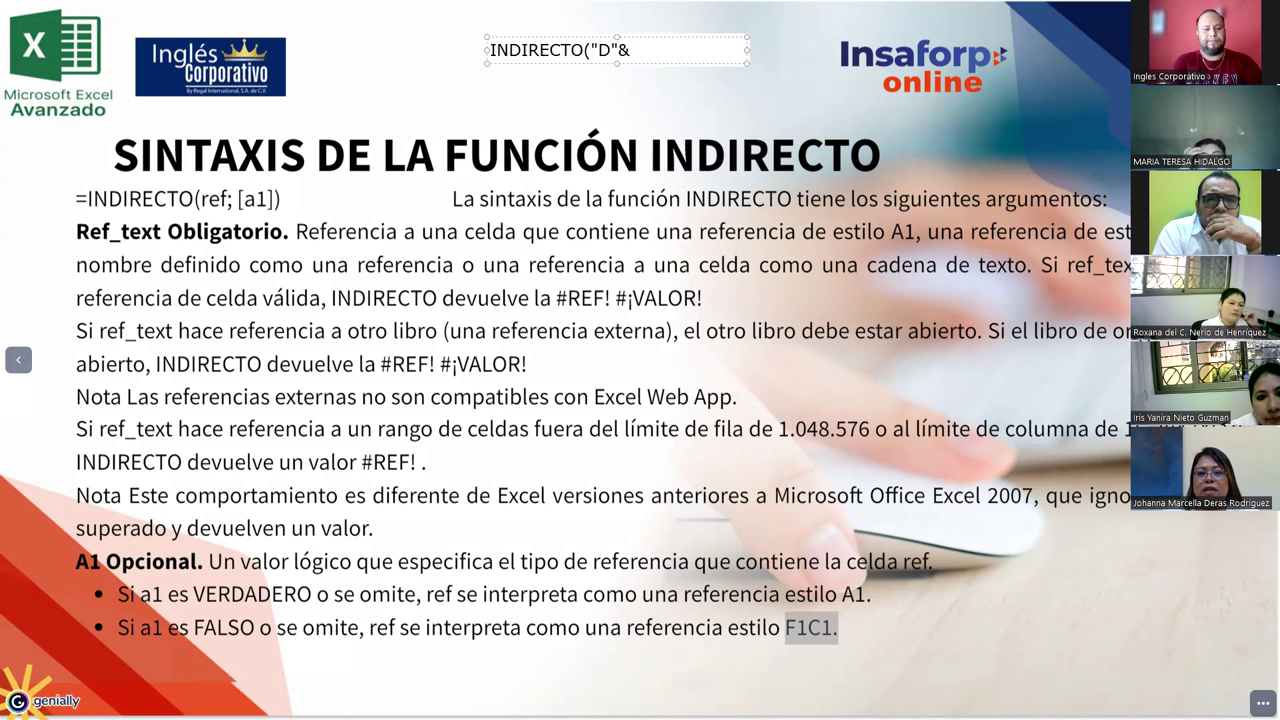
type("6")
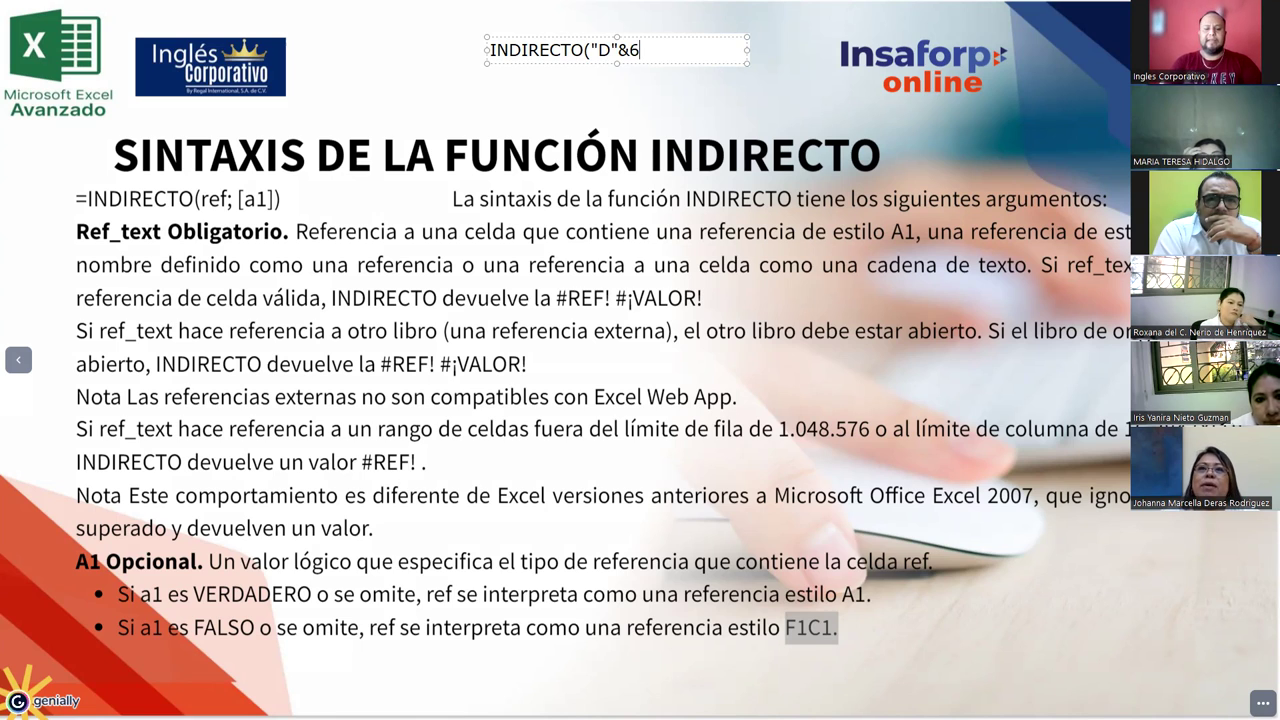
type(")")
key("Return")
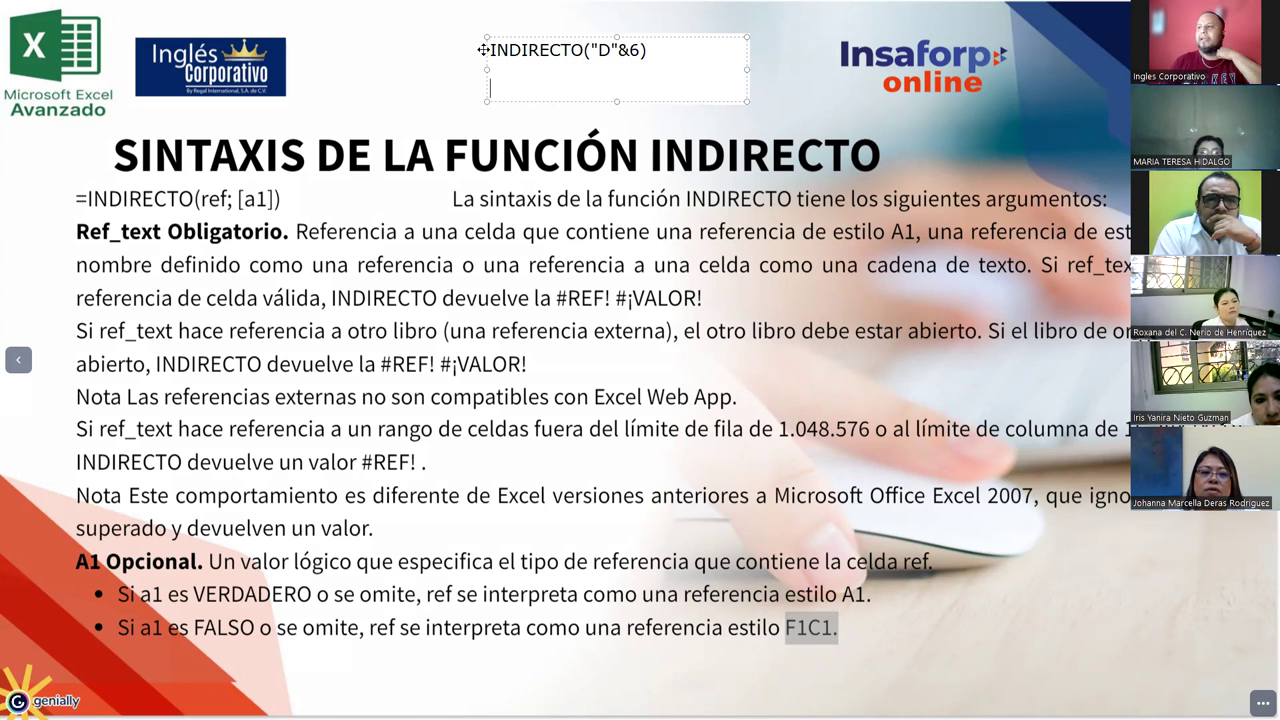
left_click(595, 50)
left_click_drag(596, 50, 637, 57)
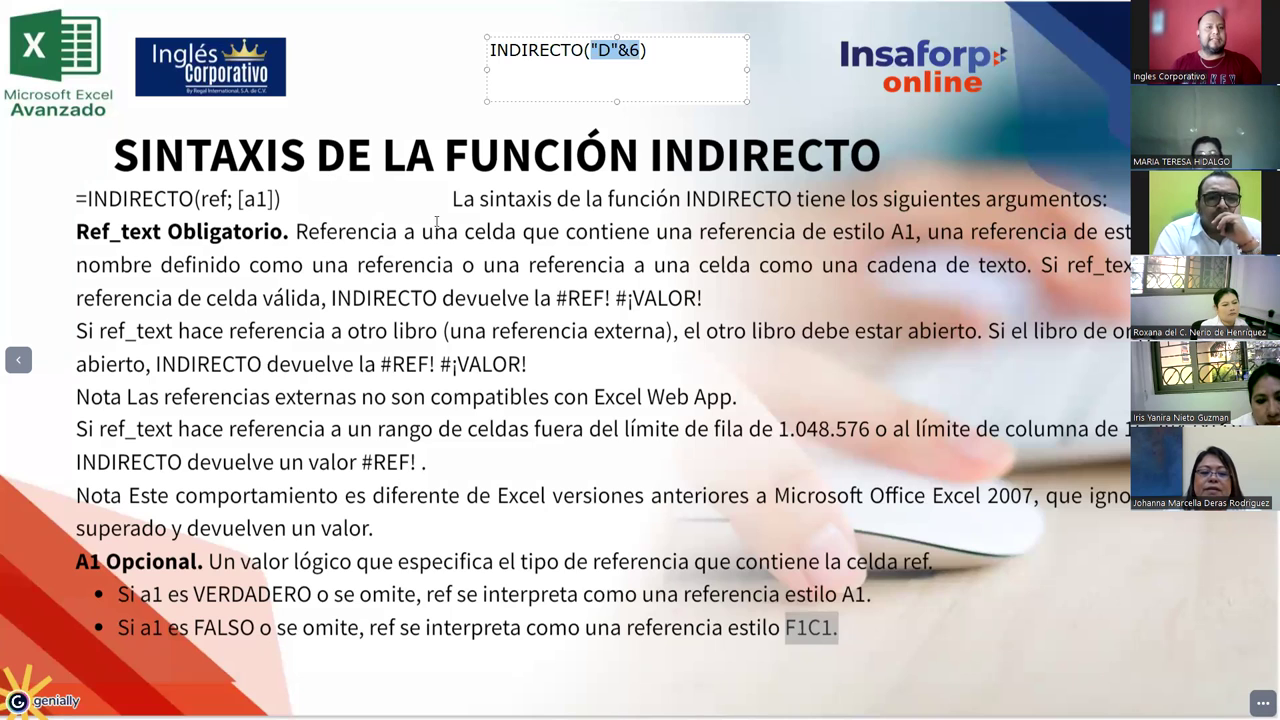
left_click(508, 96)
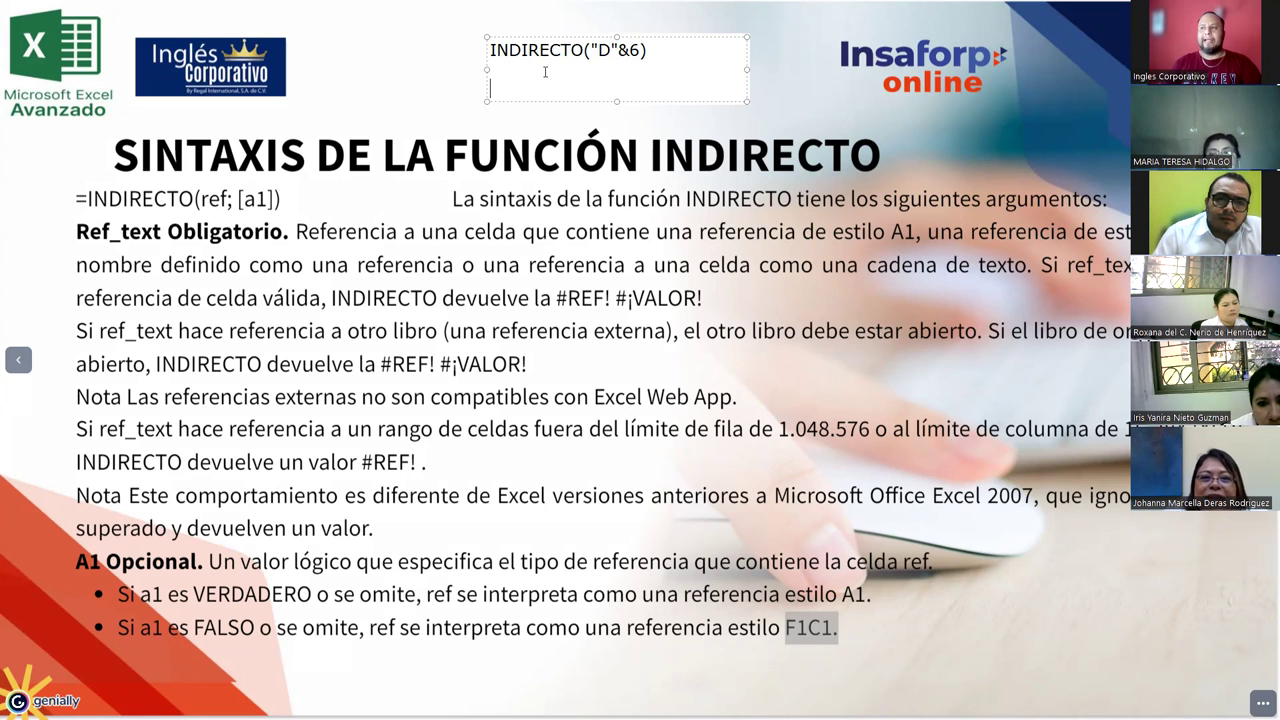
left_click_drag(591, 49, 653, 54)
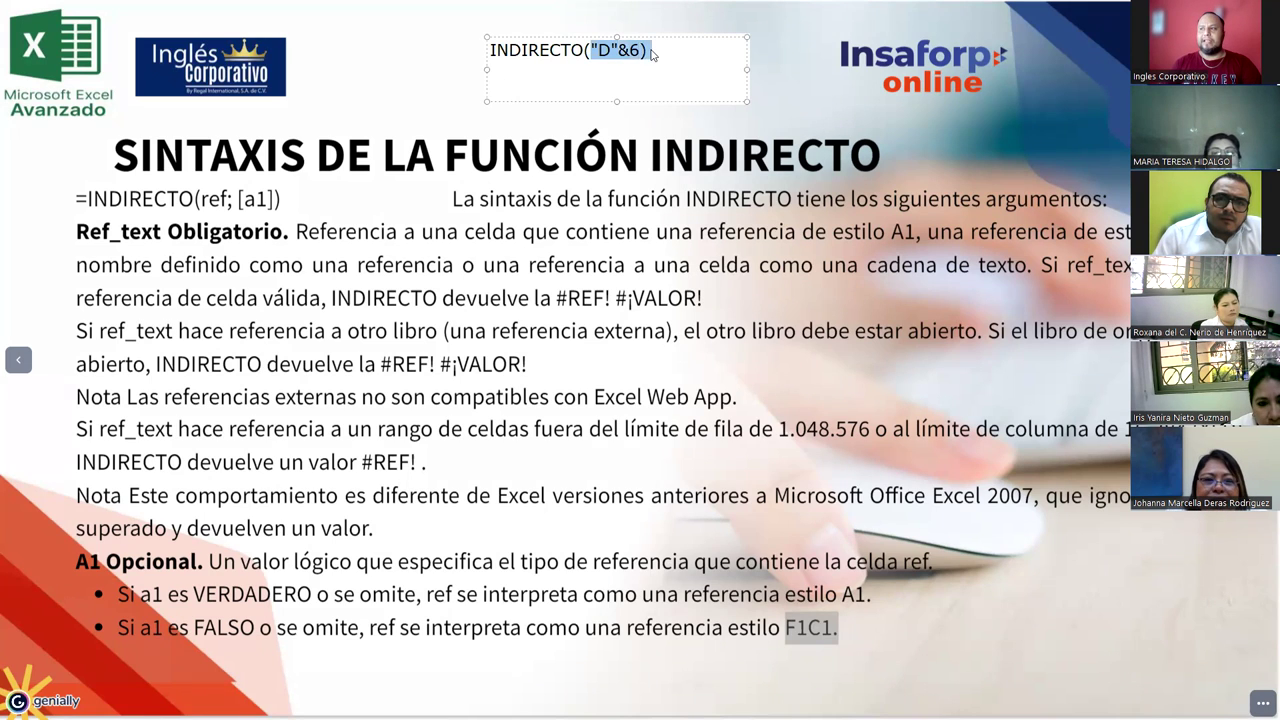
left_click(652, 50)
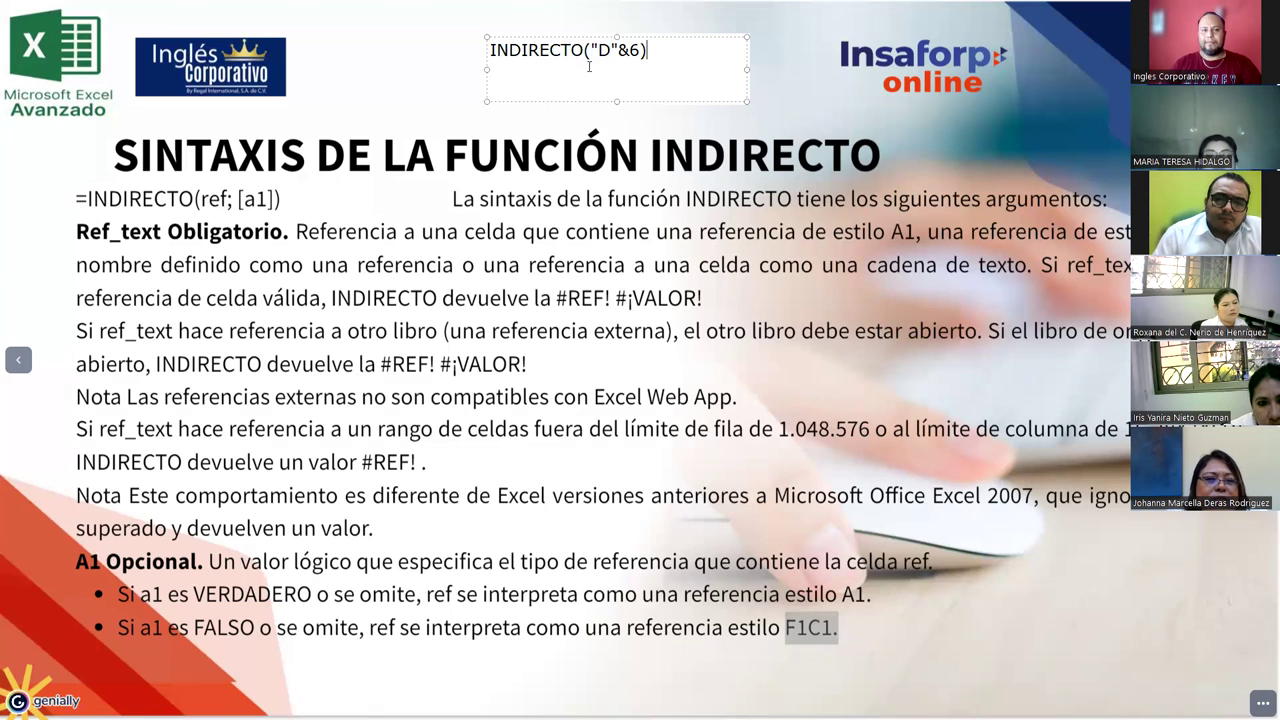
left_click_drag(587, 50, 643, 50)
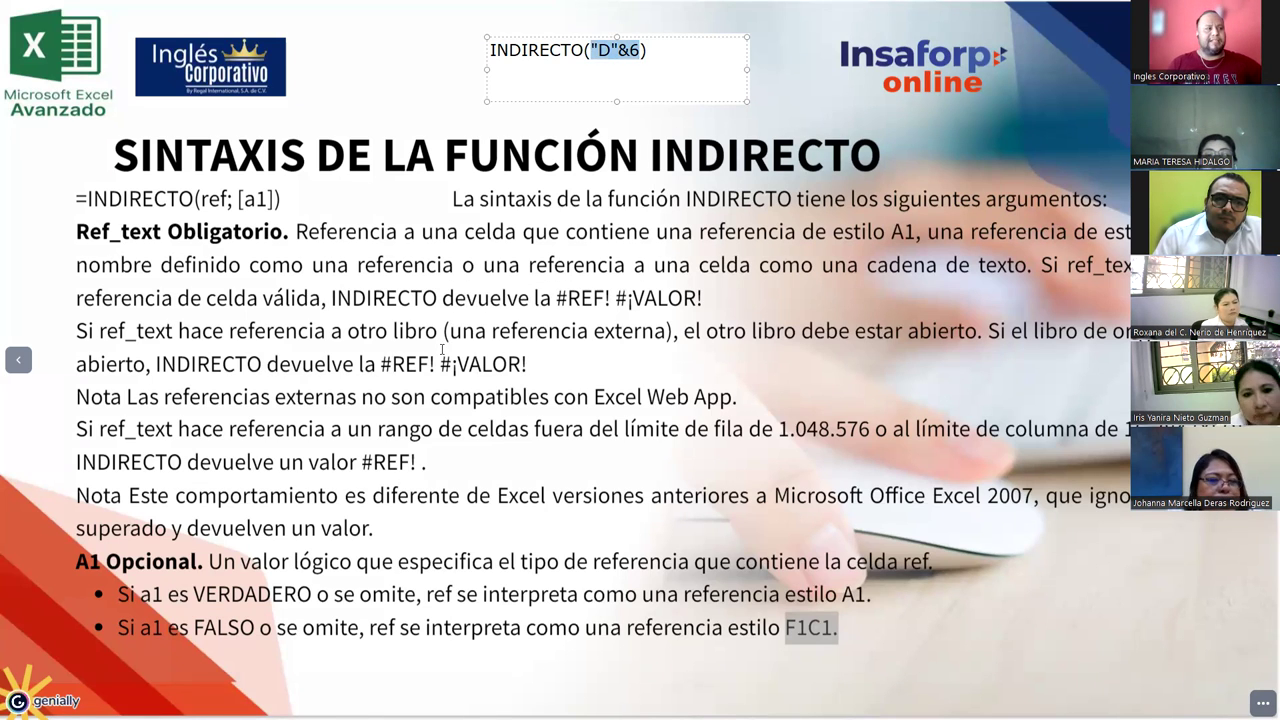
left_click(512, 94)
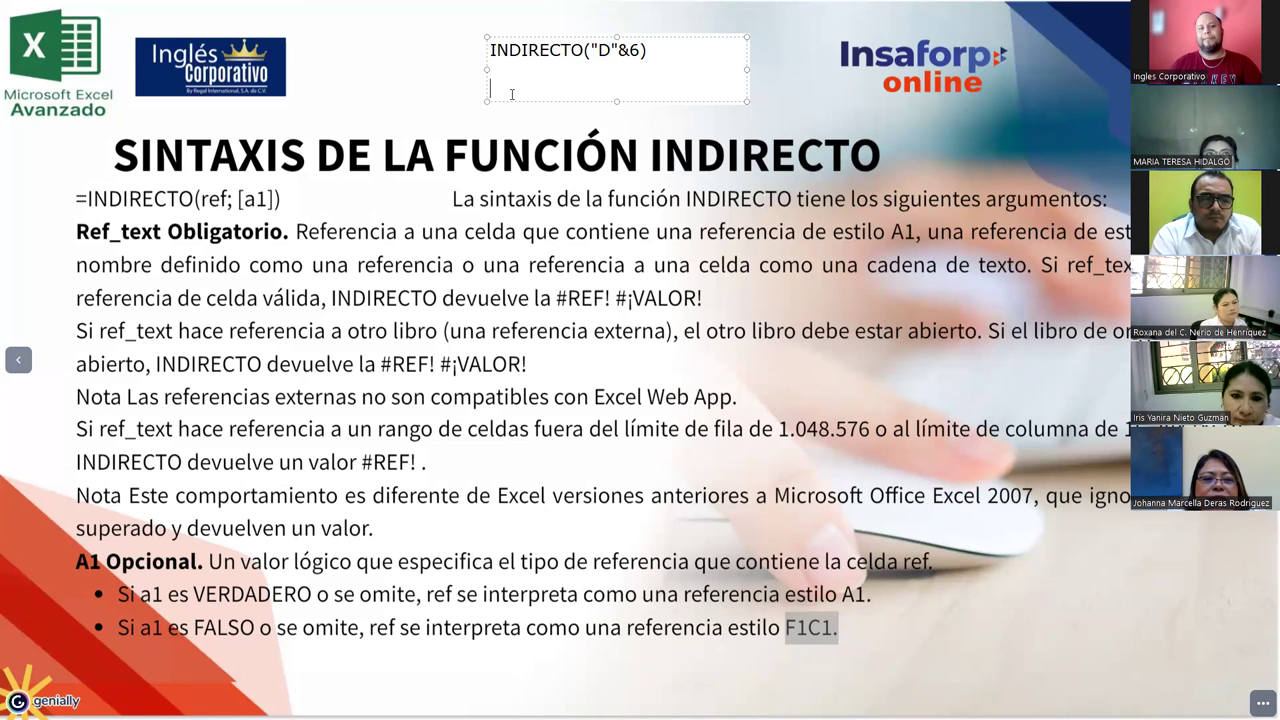
- Write =INDIRECTO(D6) on the second line and prefix the first formula with =
type("=i")
type("=")
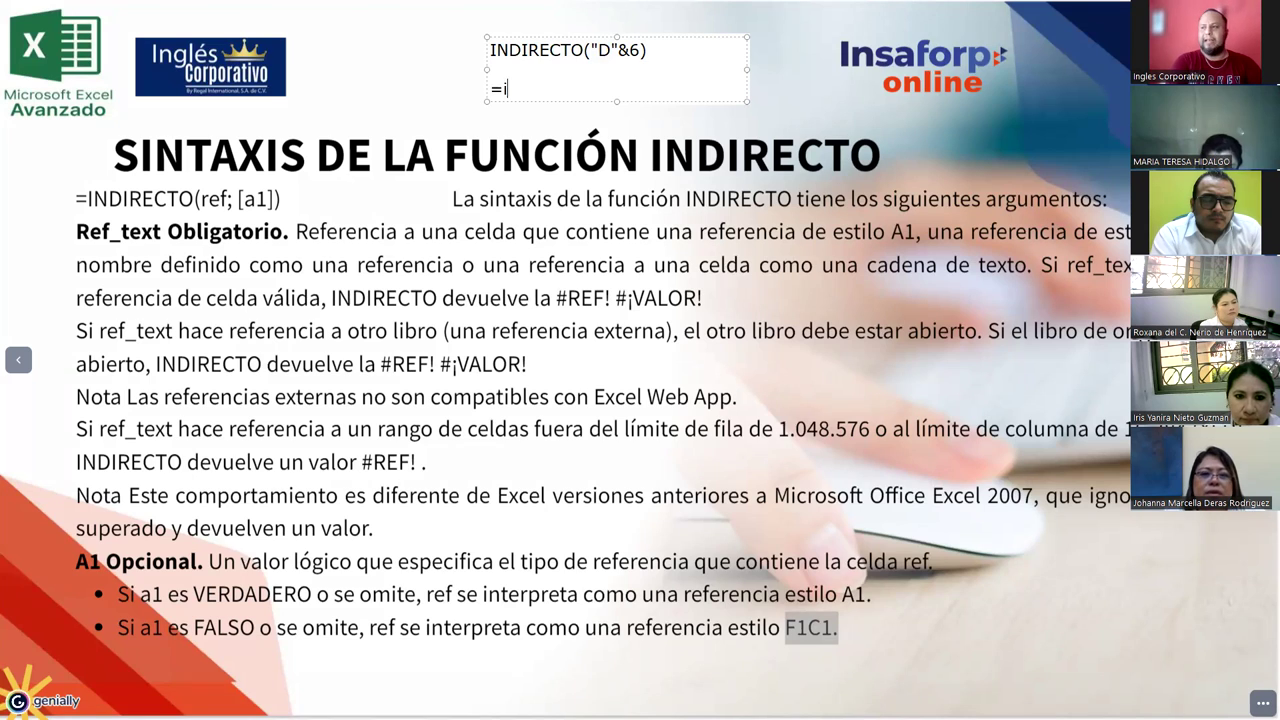
type("INDIRECTO(")
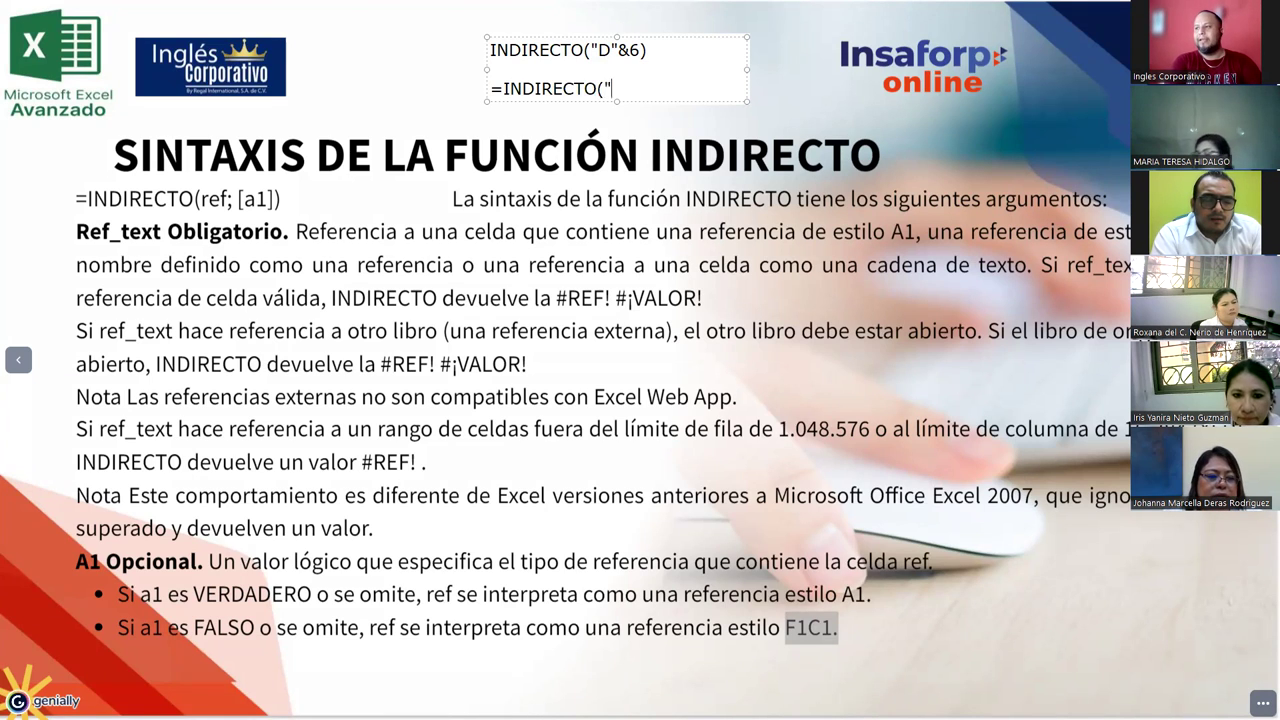
type("d")
key("BackSpace")
type("D6")
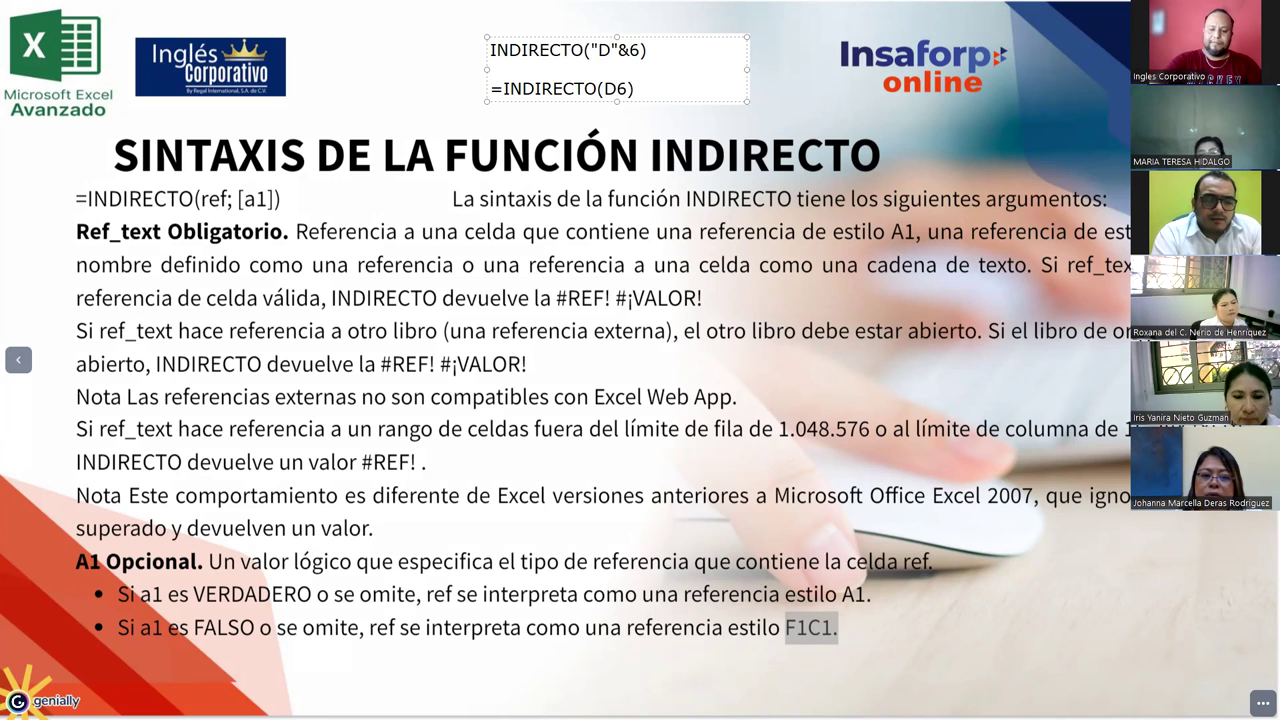
left_click(490, 50)
type("=")
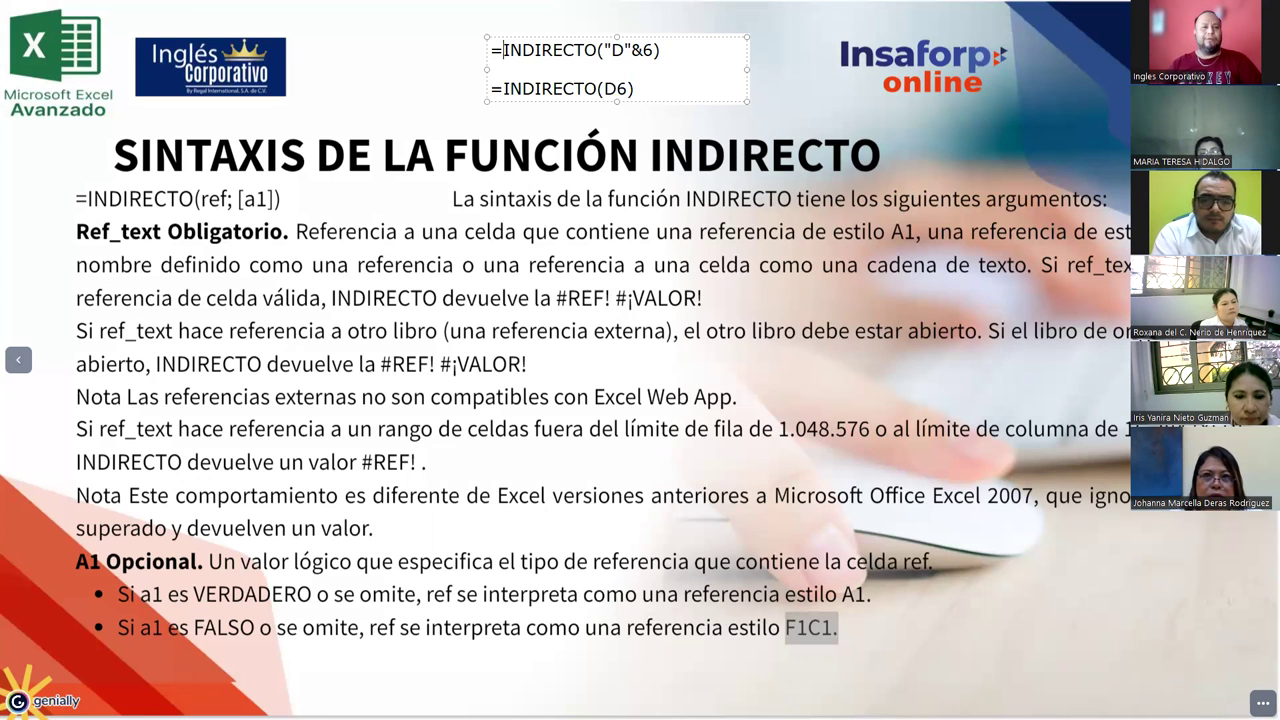
- Highlight the "D"&6 argument of the first formula for comparison
mouse_move(599, 50)
left_mouse_down()
mouse_move(620, 70)
mouse_move(492, 90)
left_mouse_up()
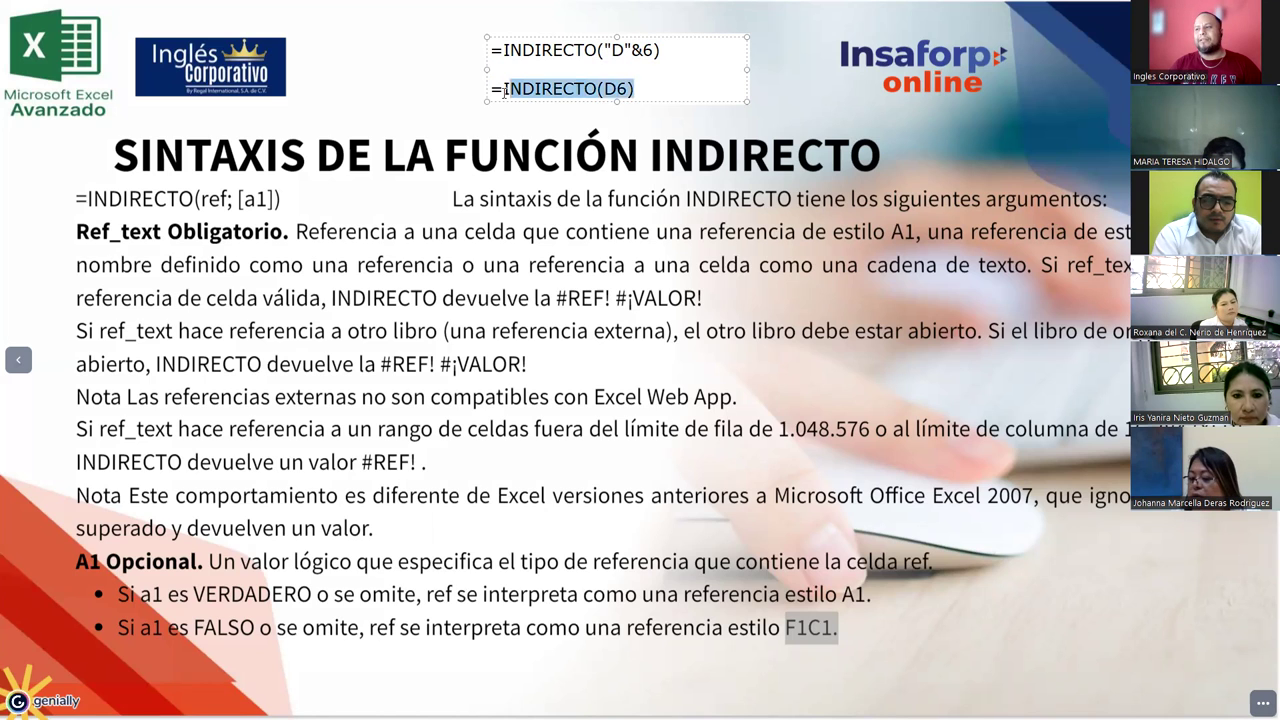
left_click(493, 92)
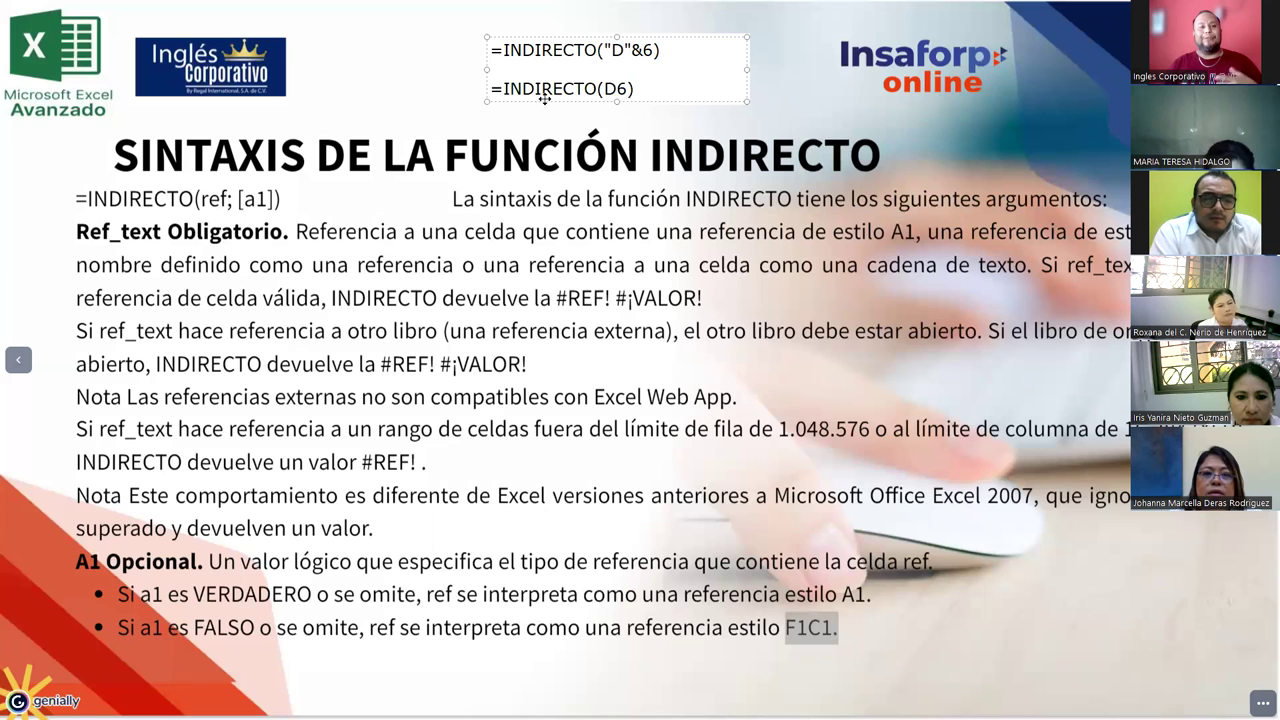
left_click_drag(605, 53, 649, 56)
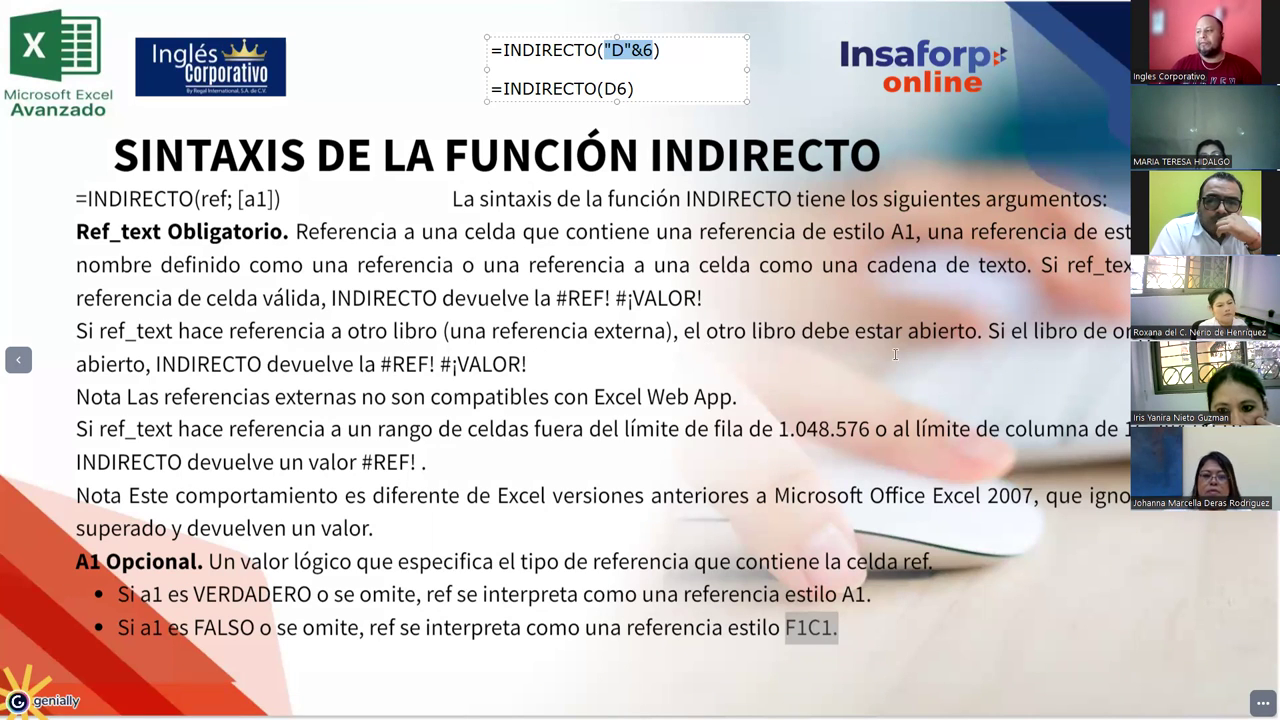
left_click(985, 333)
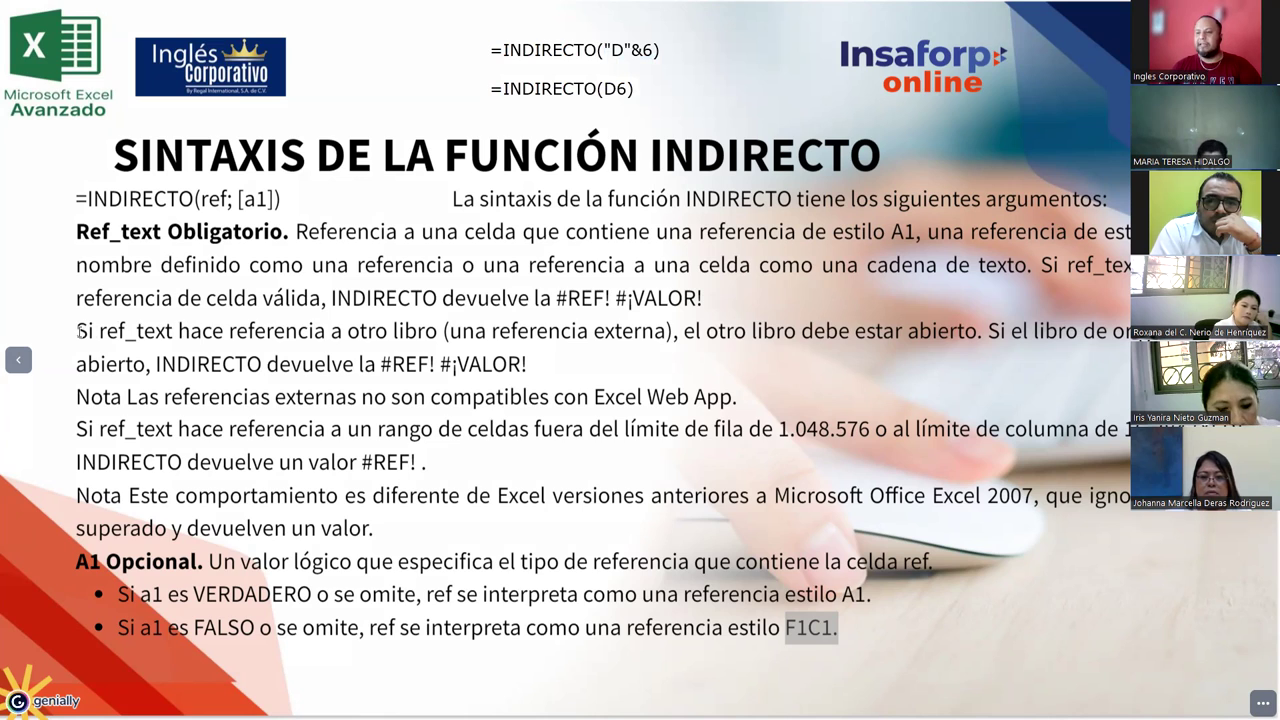
- Highlight the external-workbook sentence, then just the #REF! #¡VALOR! error values
left_click_drag(88, 331, 397, 367)
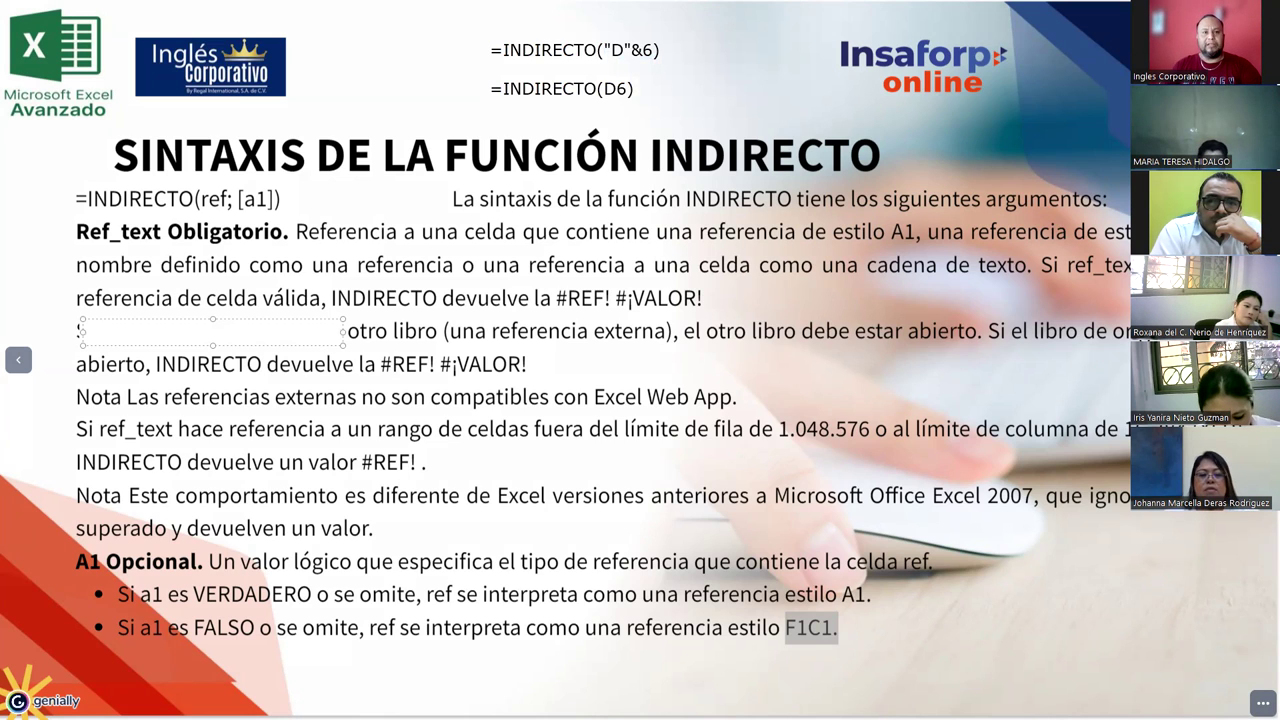
key("Escape")
left_click_drag(75, 330, 984, 340)
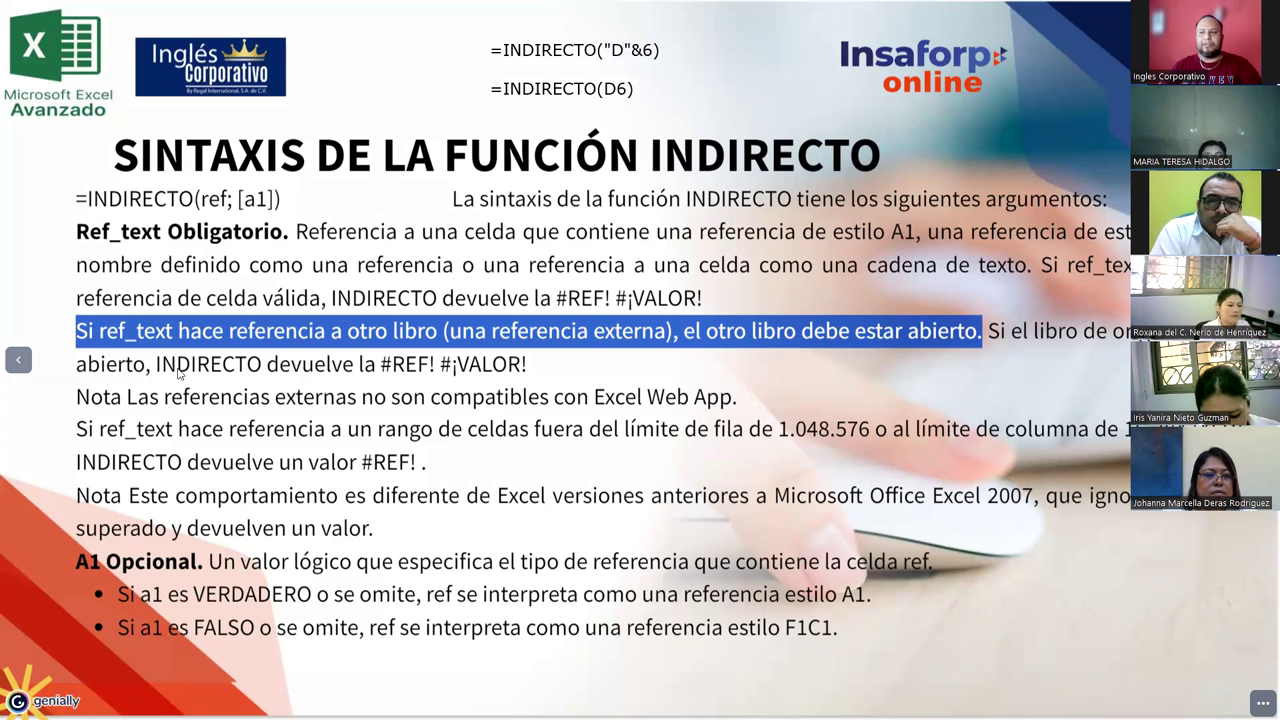
left_click_drag(77, 364, 528, 370)
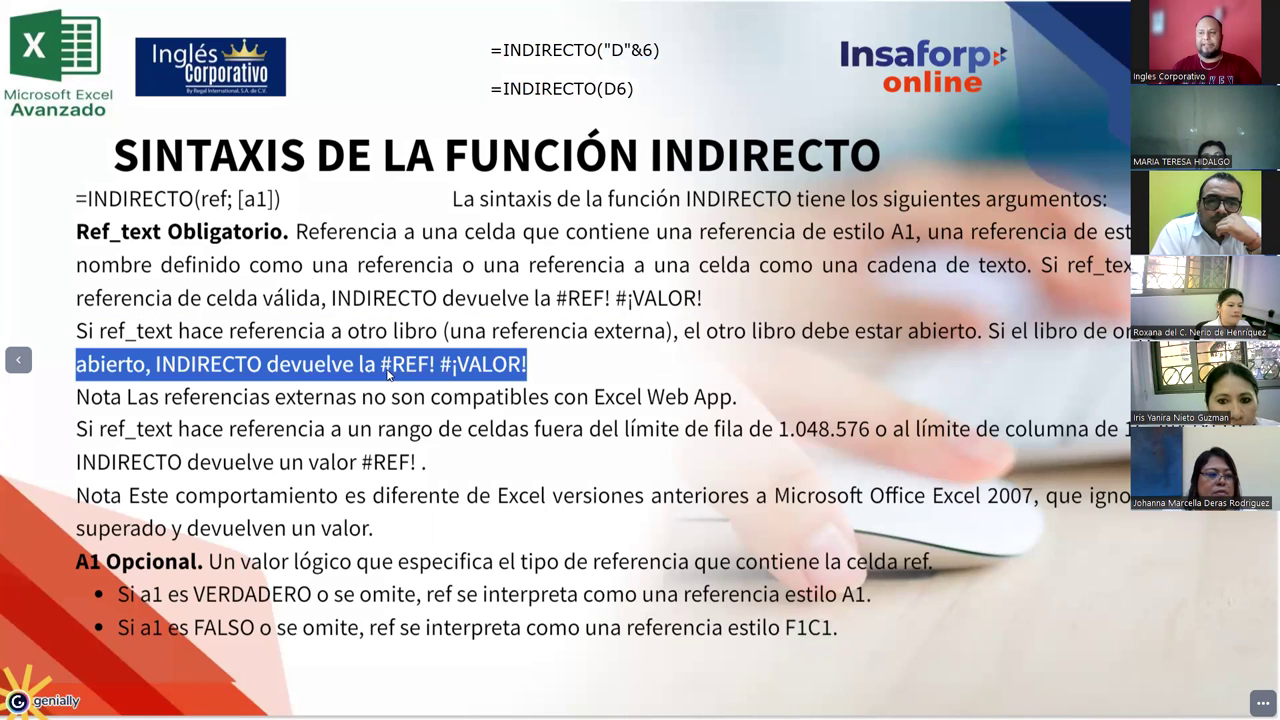
left_click_drag(376, 366, 530, 372)
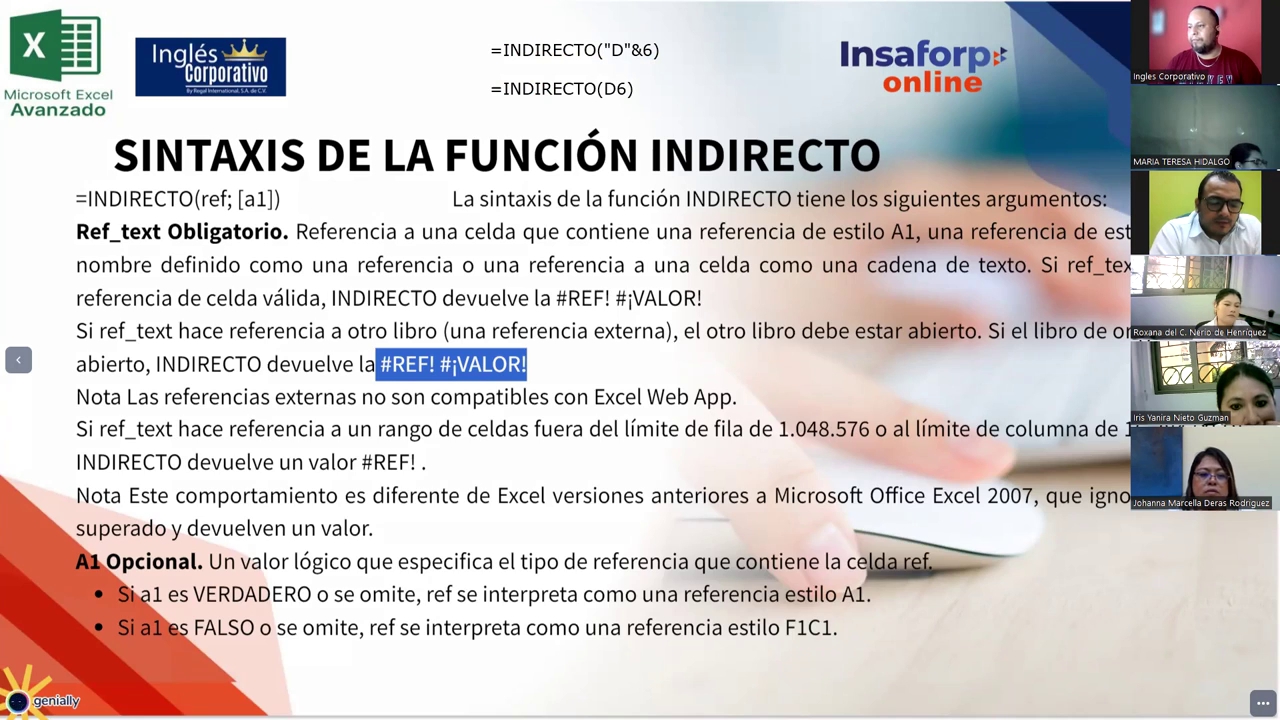
- Advance to the Ejemplo slide showing the sample data table
key("Right")
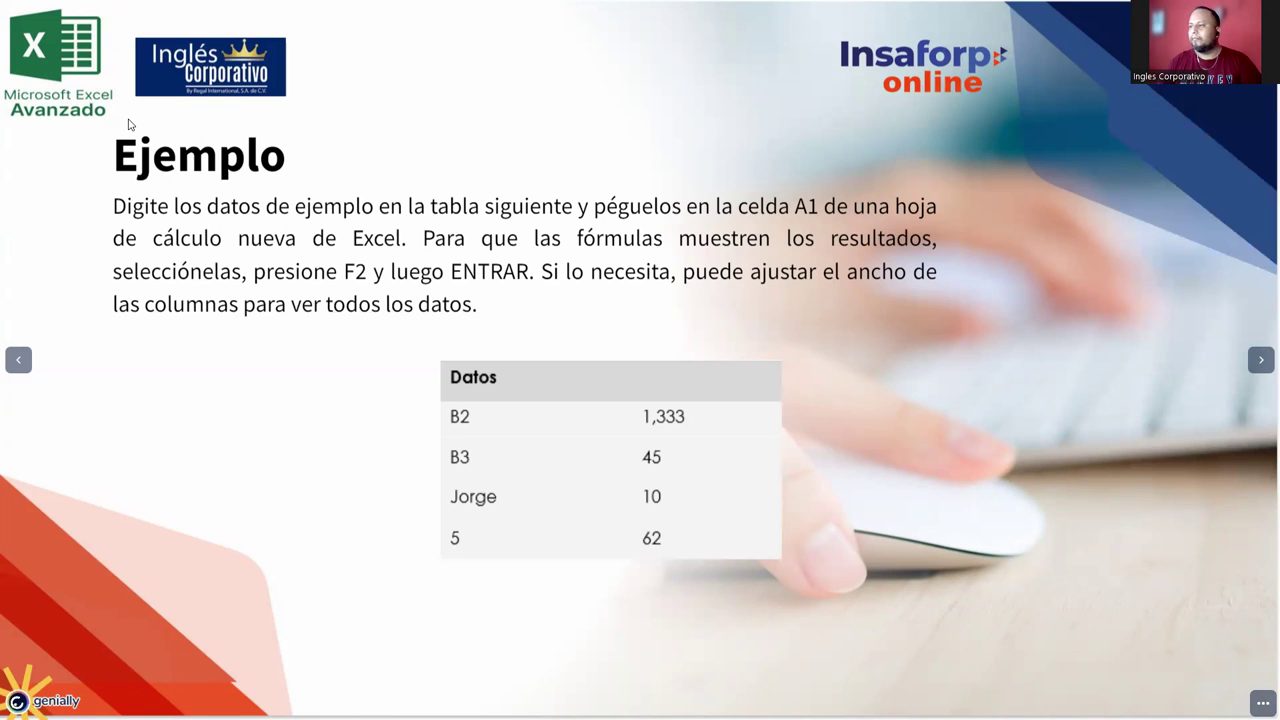
- In the blank Excel workbook, fill A1:A4 with B2, B3, Jorge and 5
key("alt+Tab")
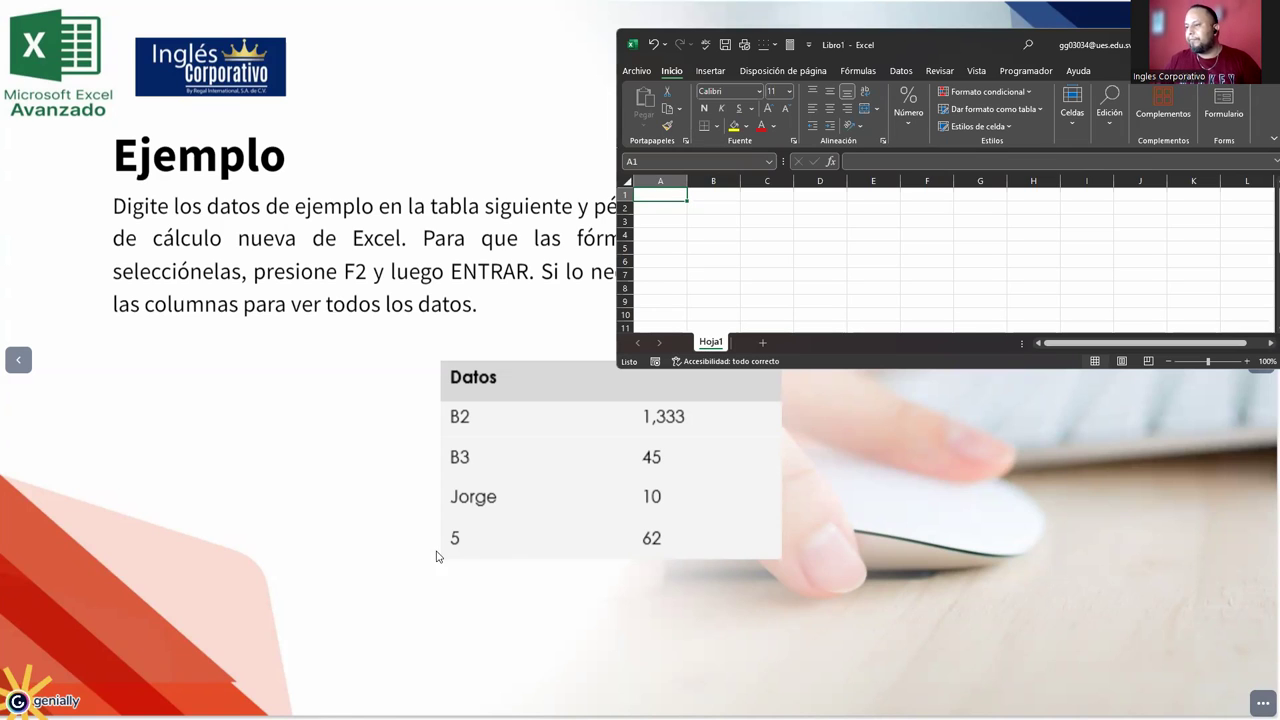
type("B2")
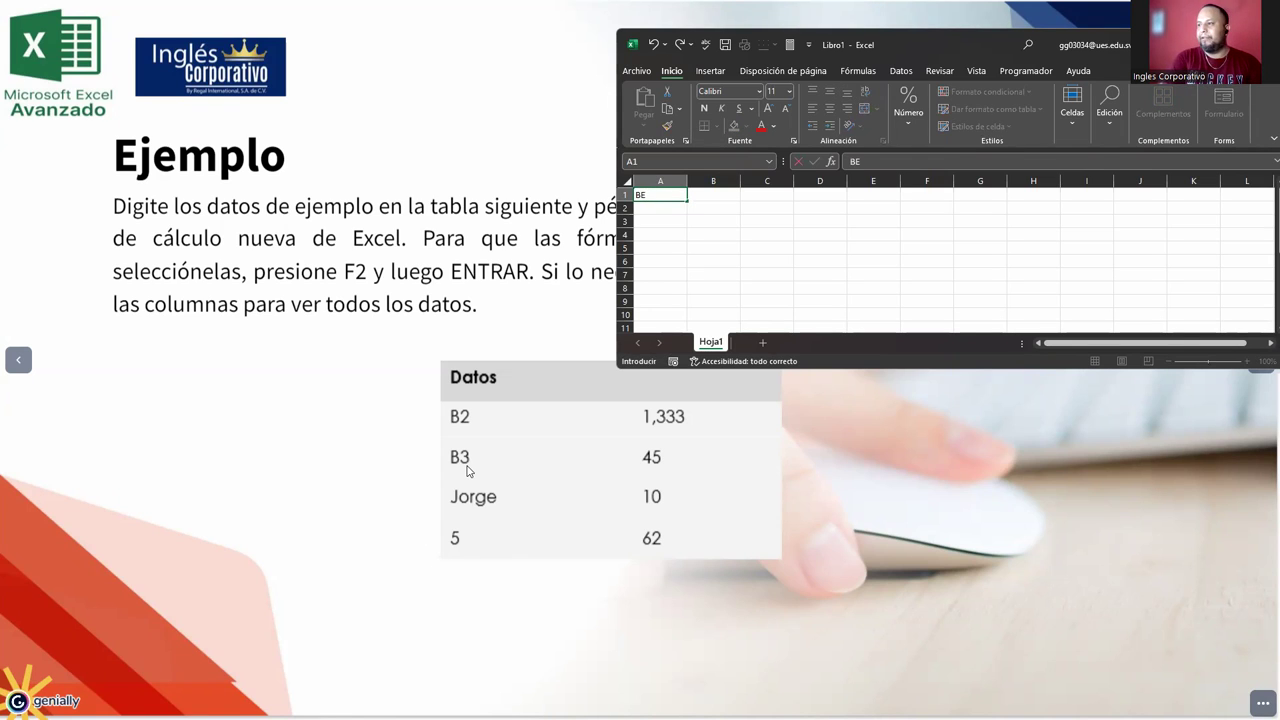
key("Return")
type("B3")
key("Return")
type("J")
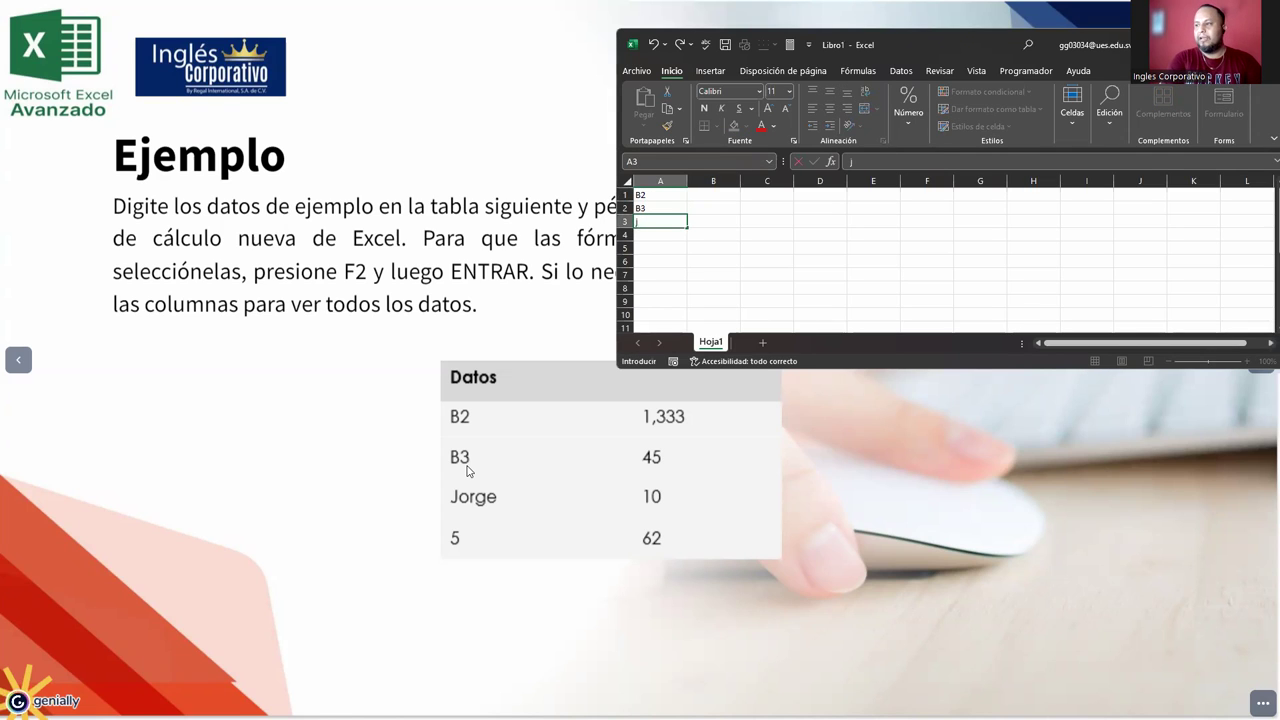
key("Return")
type("5")
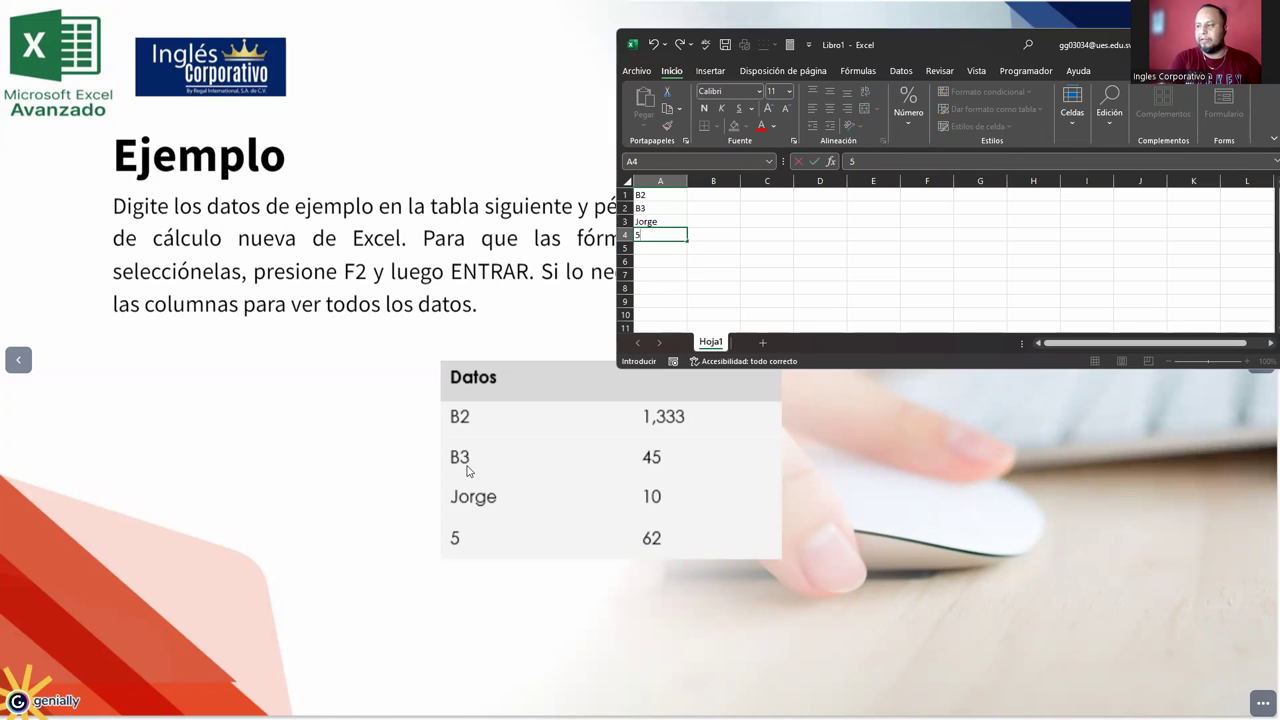
key("Tab")
- Fill B1:B4 with 1333, 45, 10 and 62, then advance to the INDIRECTO examples slide
key("Up")
key("Up")
key("Up")
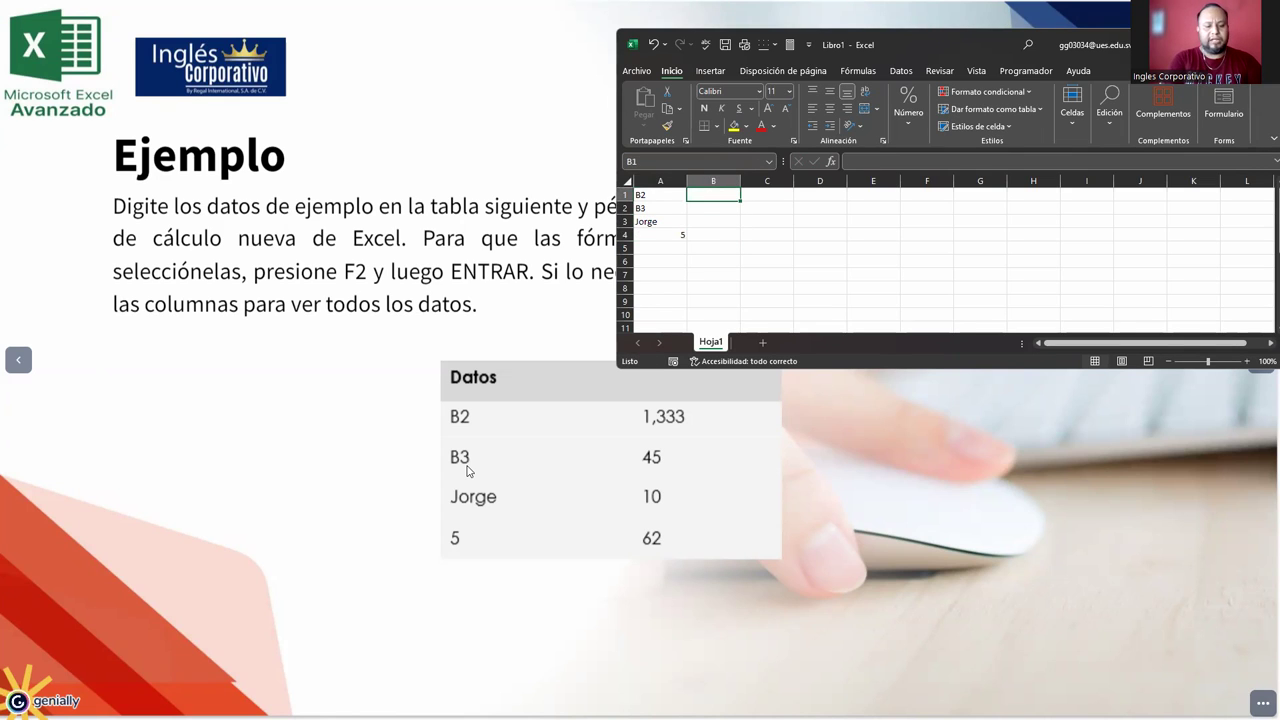
type("1333")
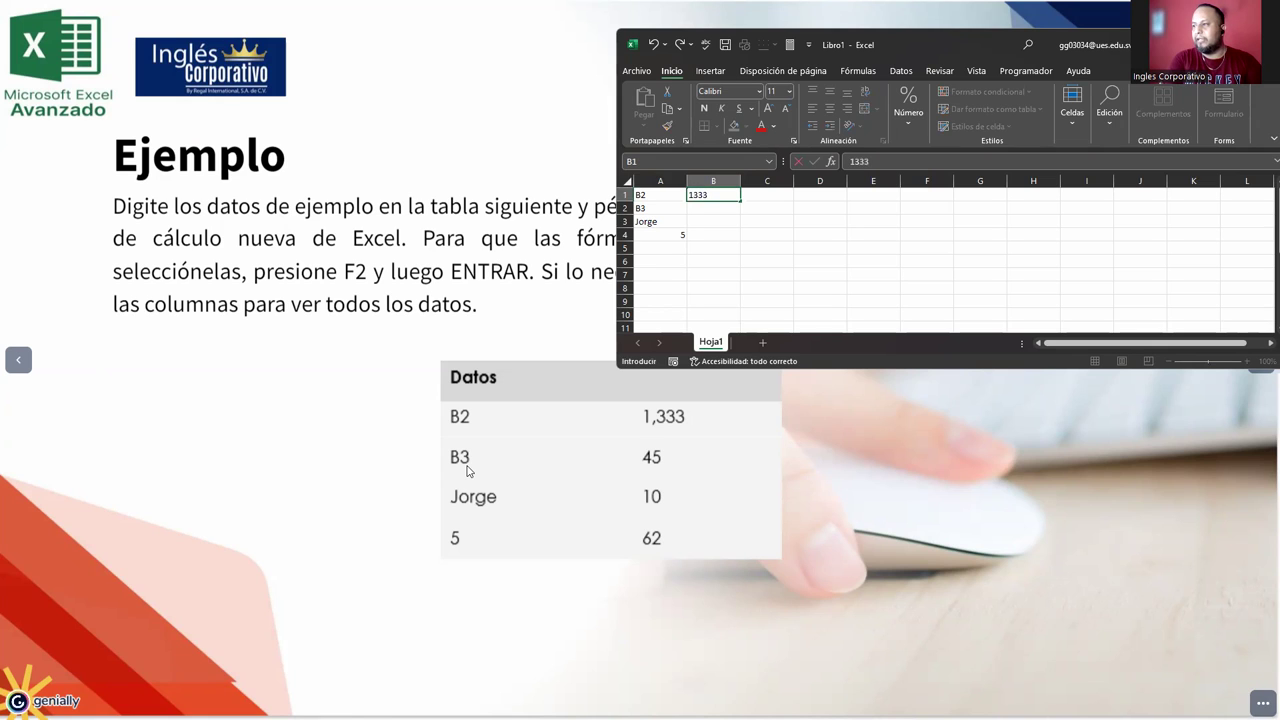
key("Return")
type("45")
key("Return")
type("10")
key("Return")
type("2")
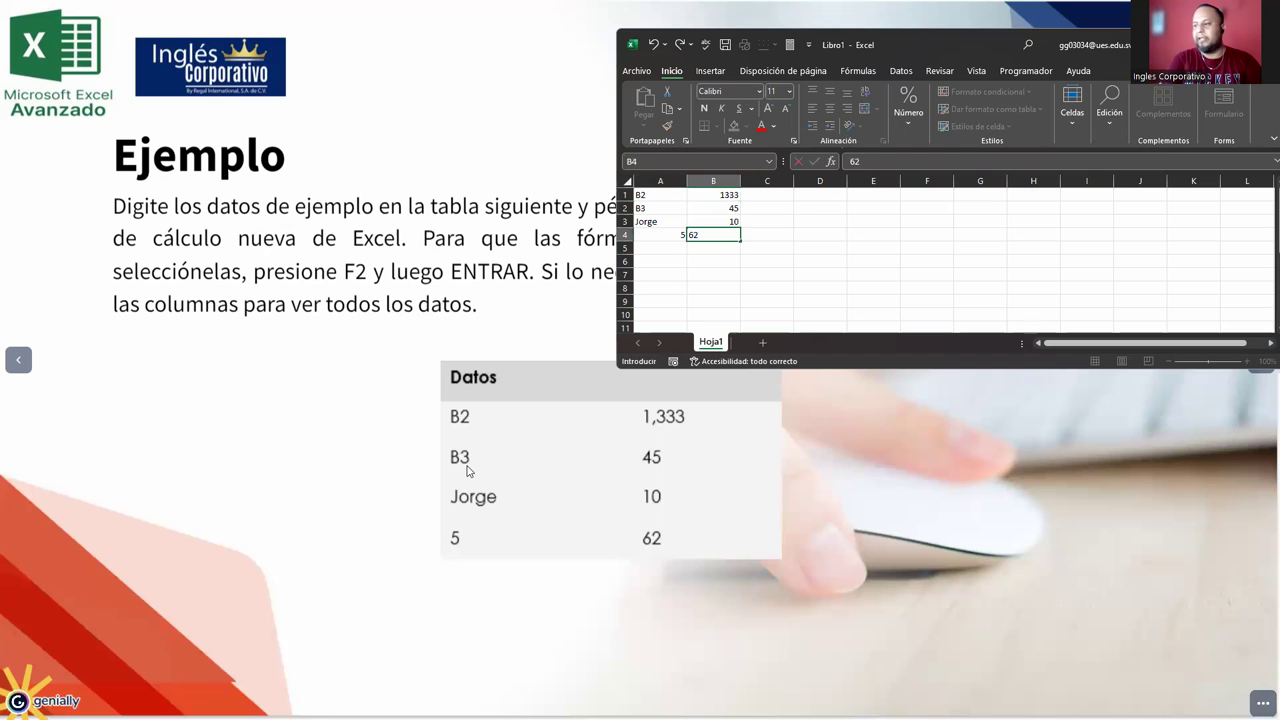
key("Return")
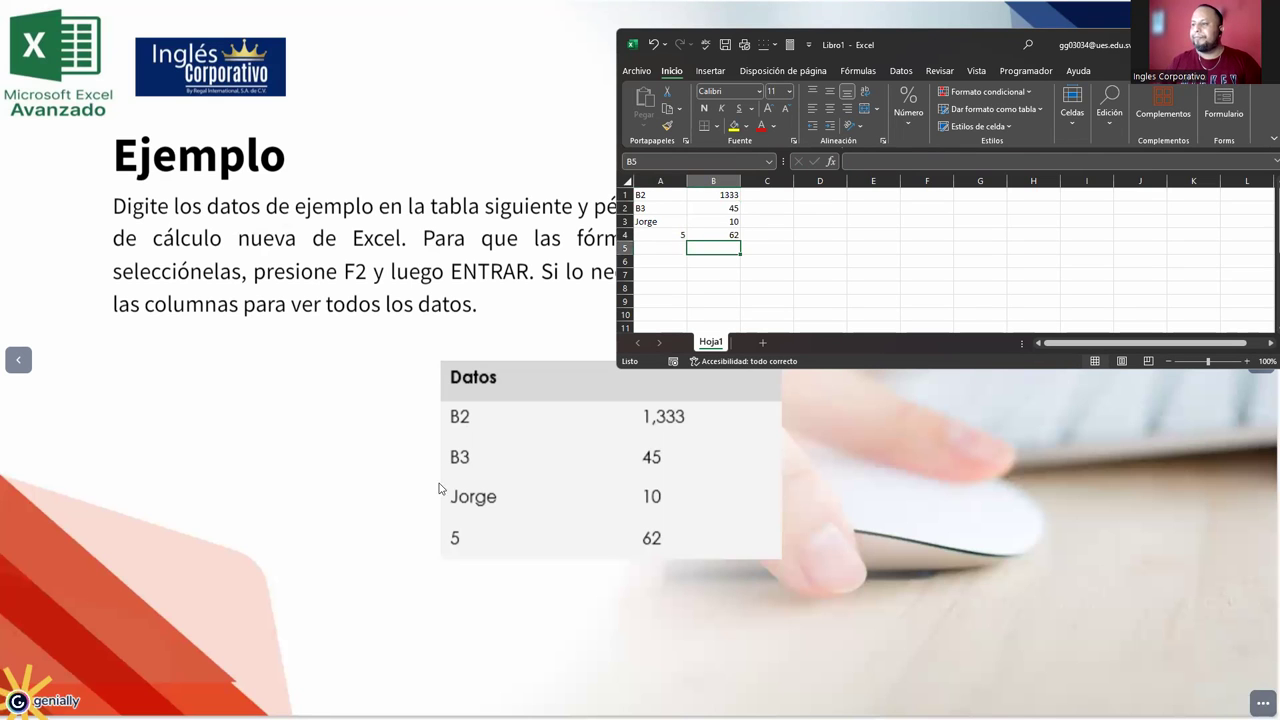
key("alt+Tab")
key("Right")
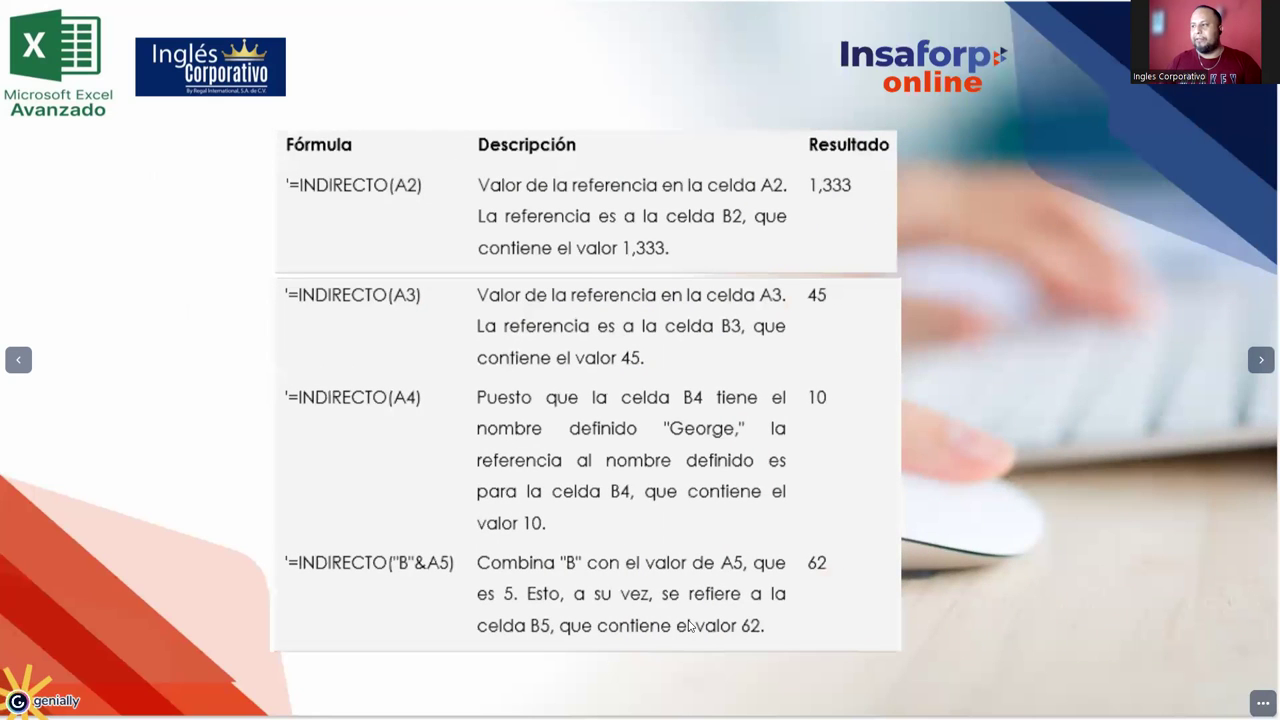
- Bring Excel back, resized to show rows 1–33 beside the slide table, and select B9
key("alt+Tab")
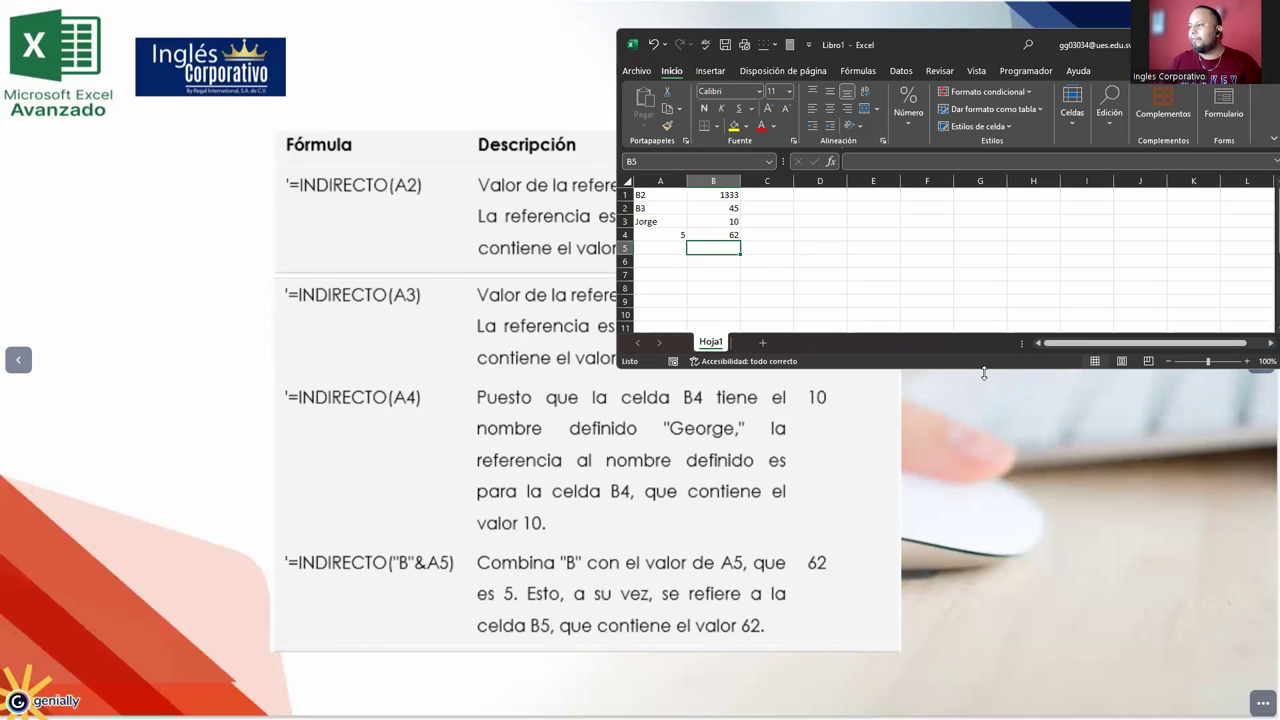
left_click_drag(984, 369, 984, 660)
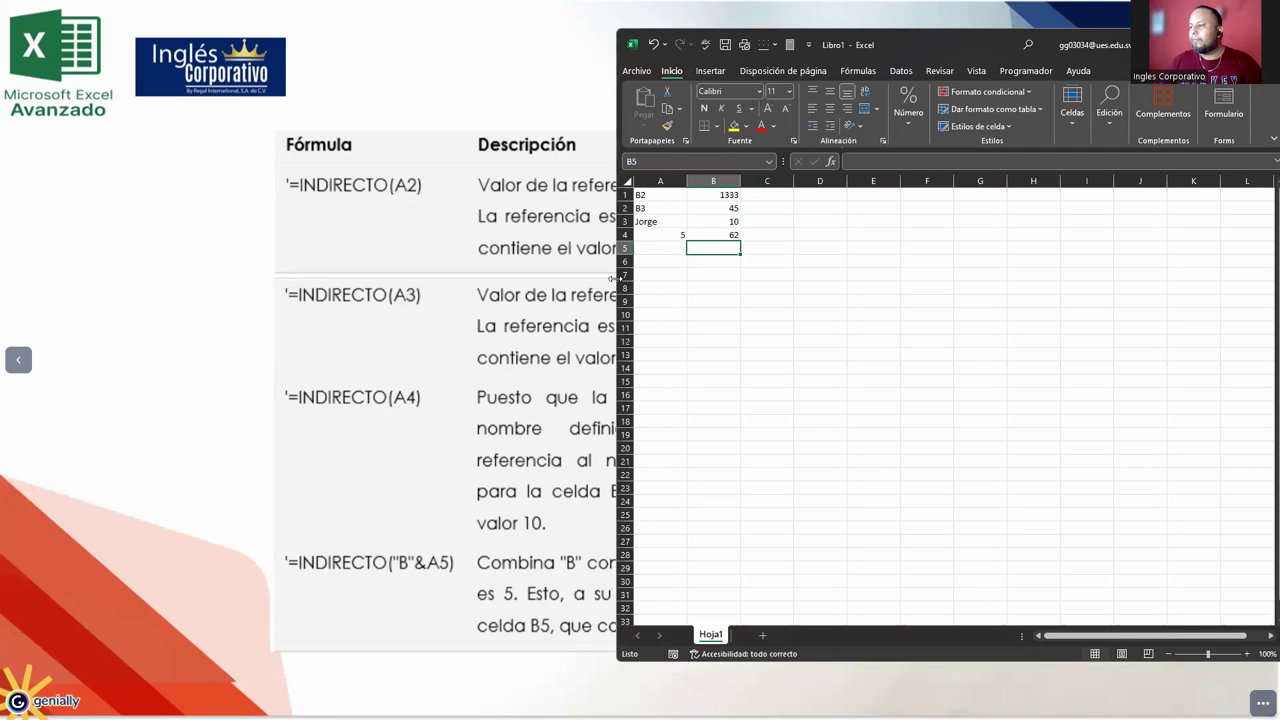
left_click_drag(612, 278, 802, 290)
left_click(898, 301)
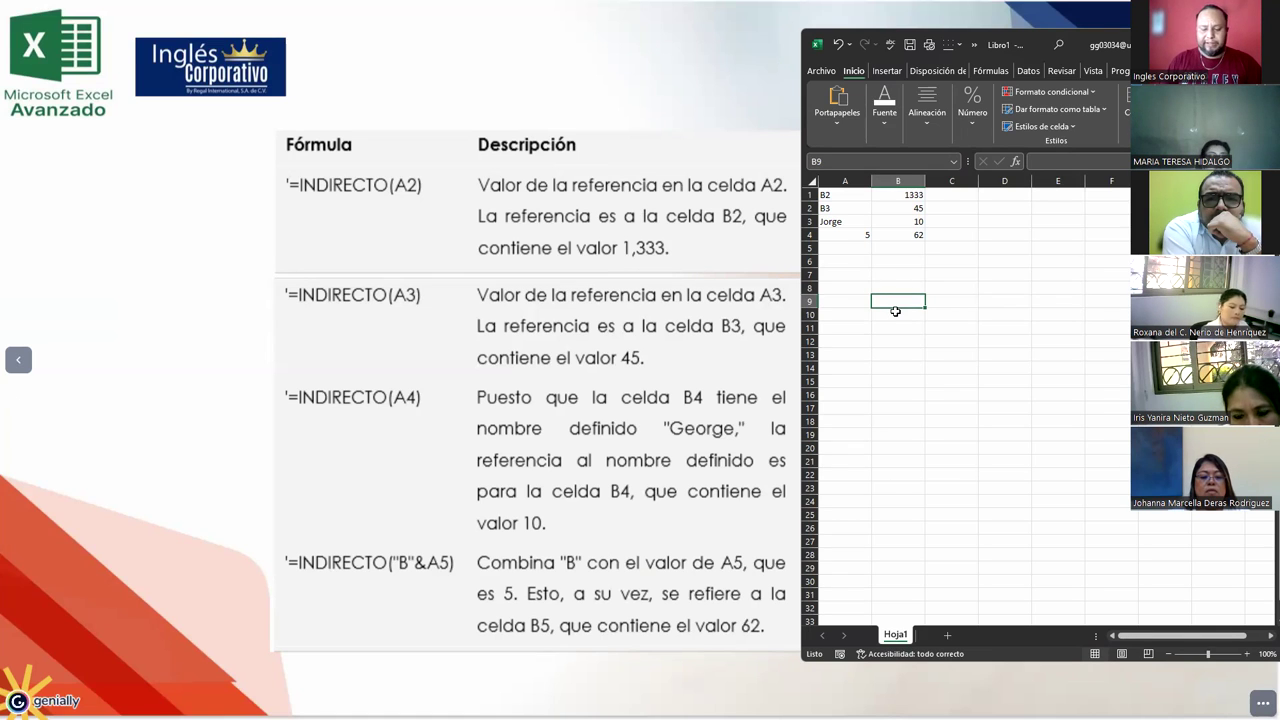
- Enter =INDIRECTO(A2) in B9, returning 10 from cell B3 named in A2
type("=")
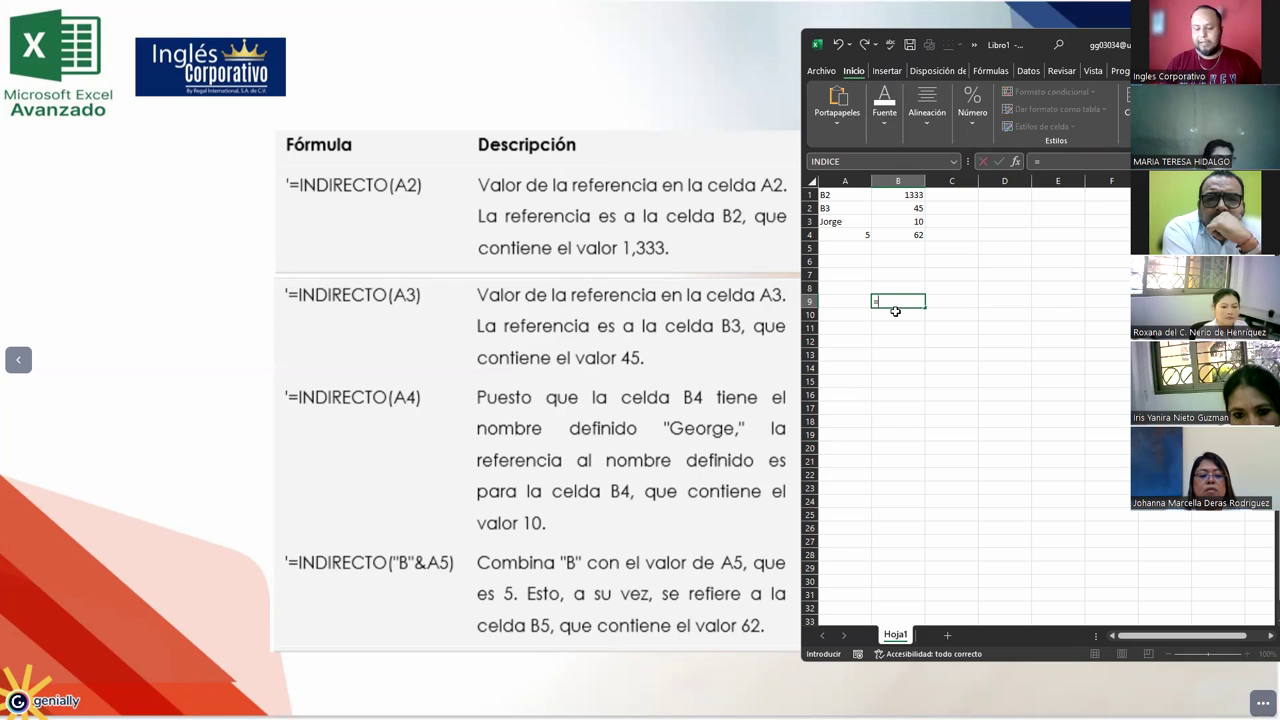
type("INDIREQ")
key("BackSpace")
key("Tab")
type("A2)")
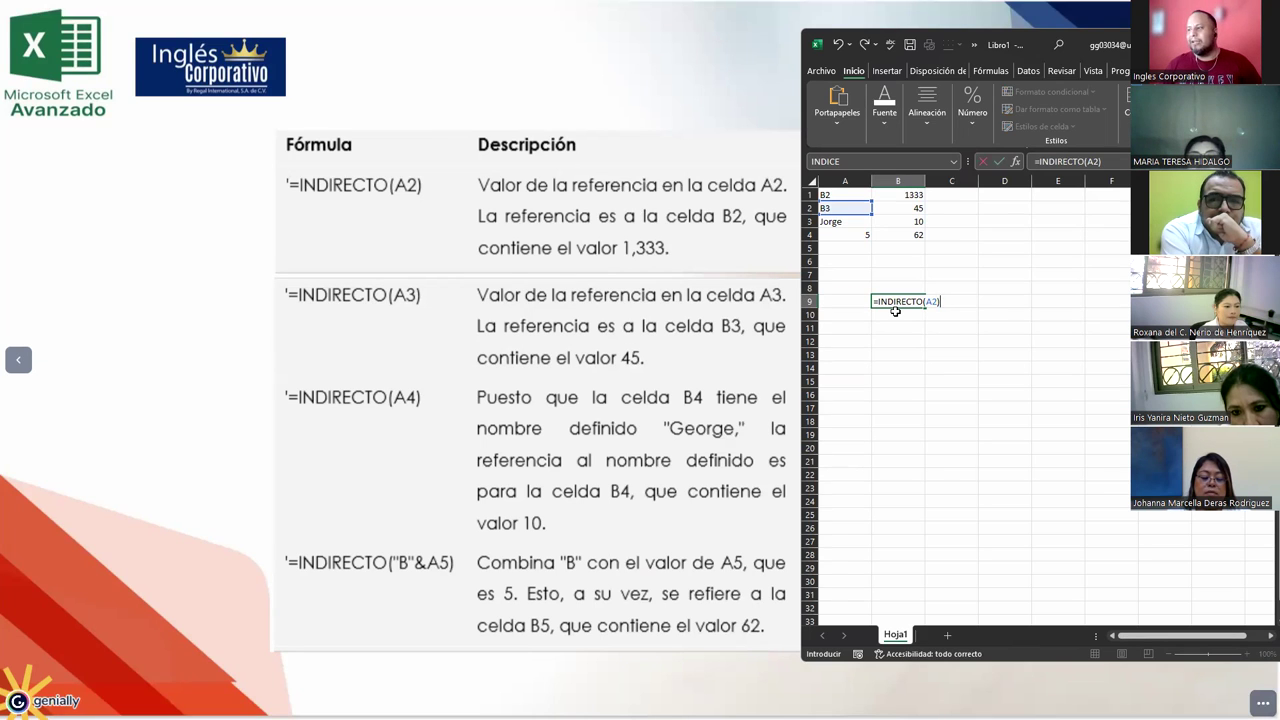
key("Return")
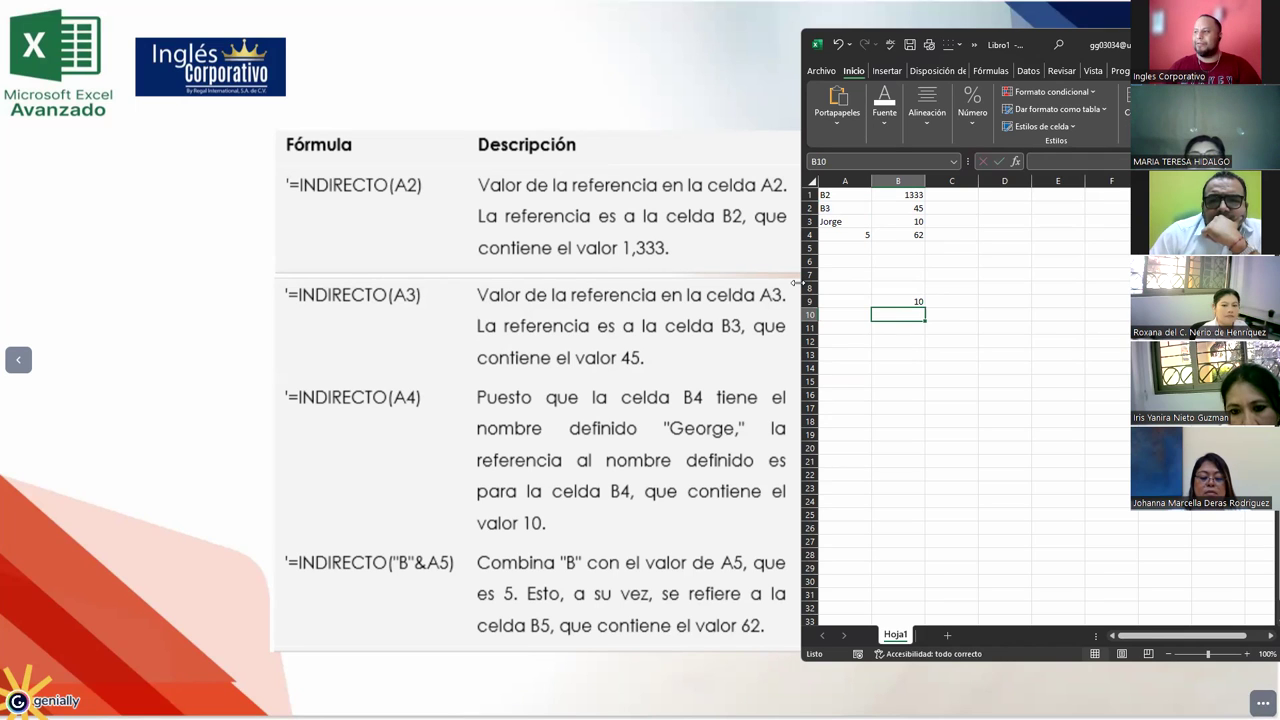
left_click_drag(797, 283, 795, 283)
- Open B9's =INDIRECTO(A2) formula and compare it with the INDIRECTO table slide
left_click(899, 303)
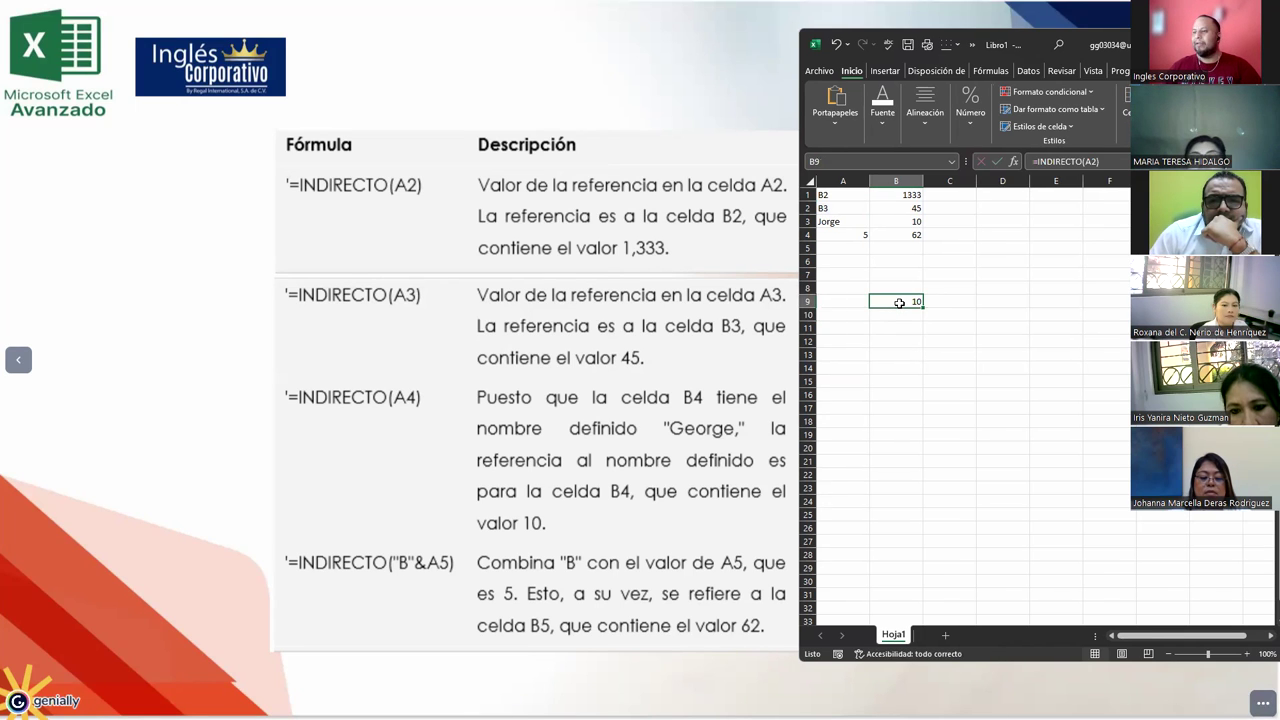
double_click(899, 303)
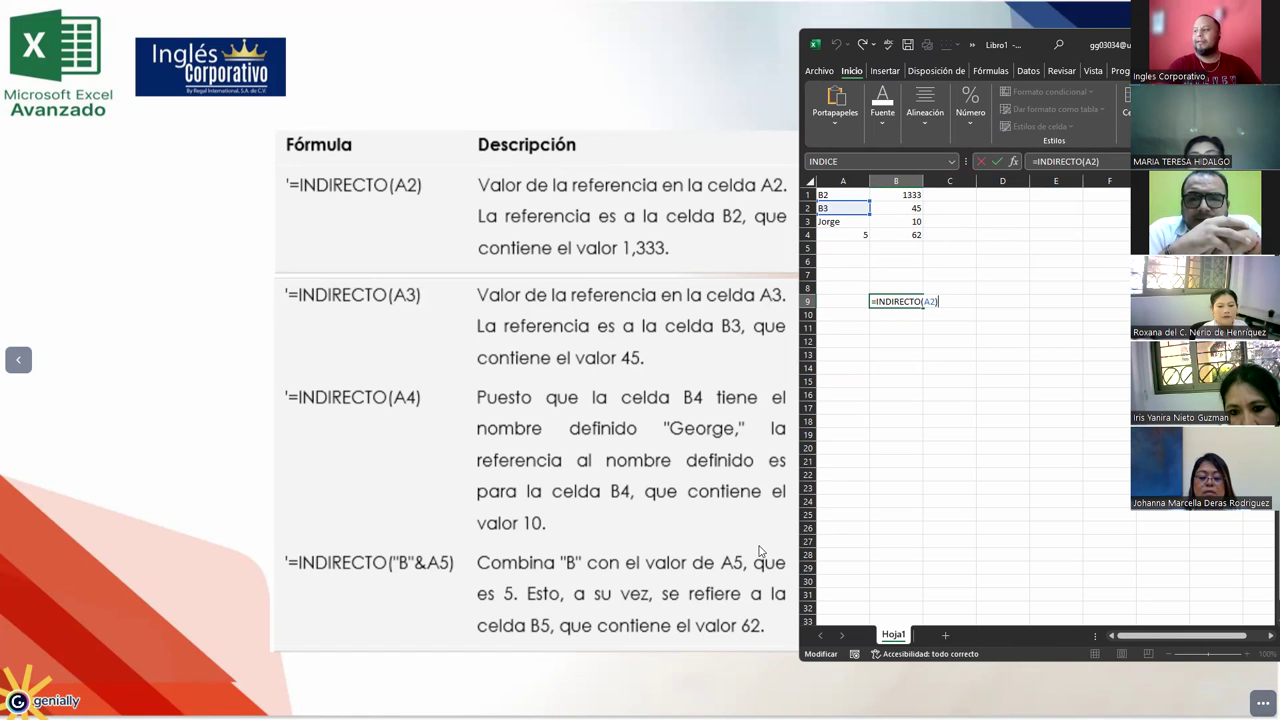
key("Right")
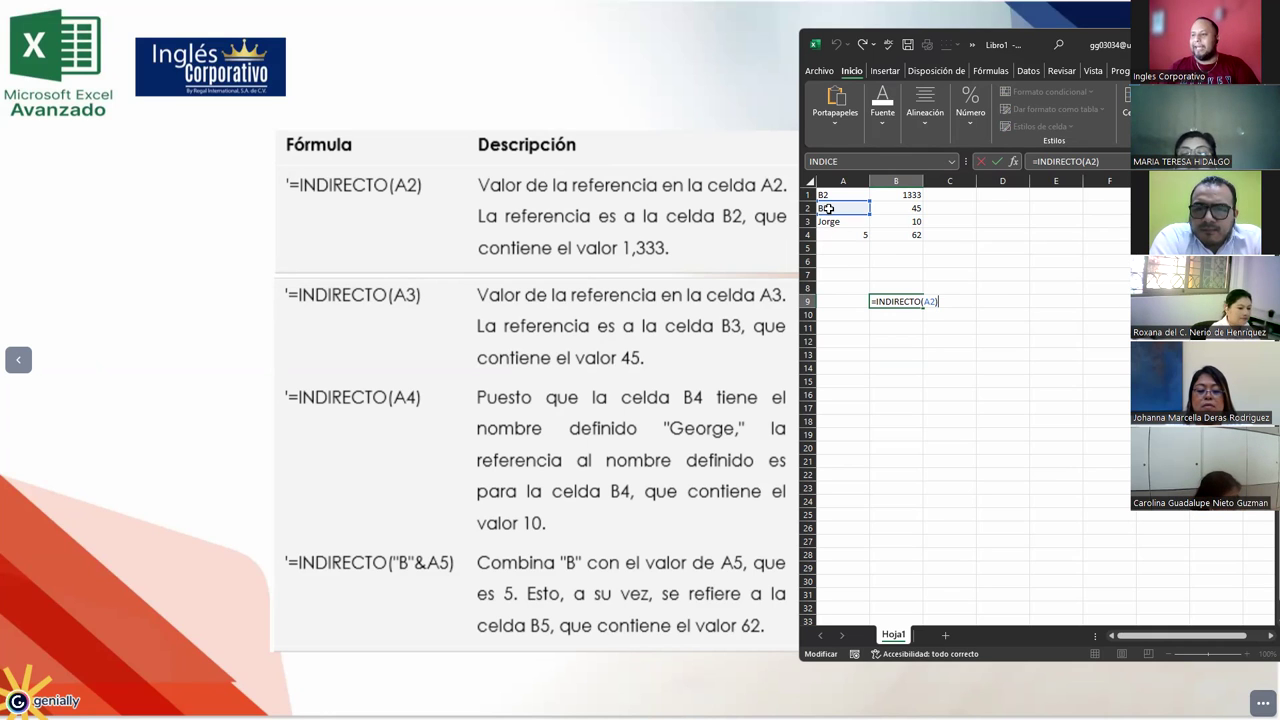
left_click(480, 269)
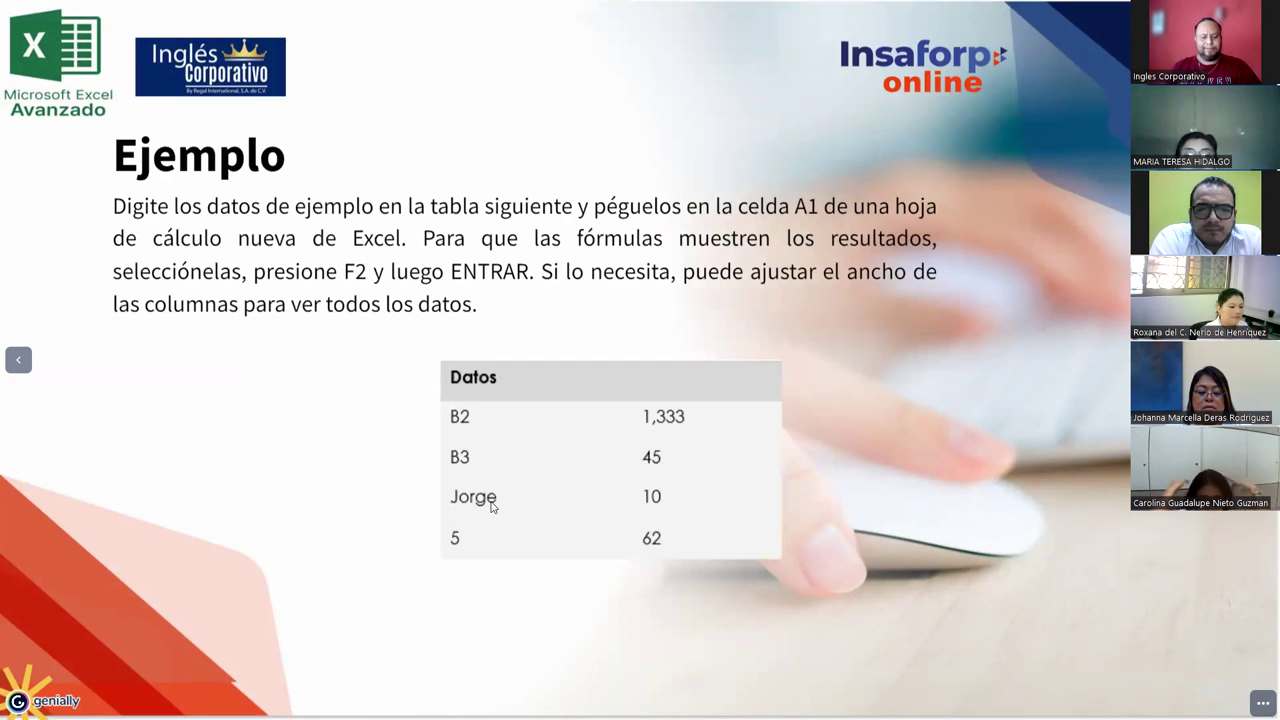
key("alt+Tab")
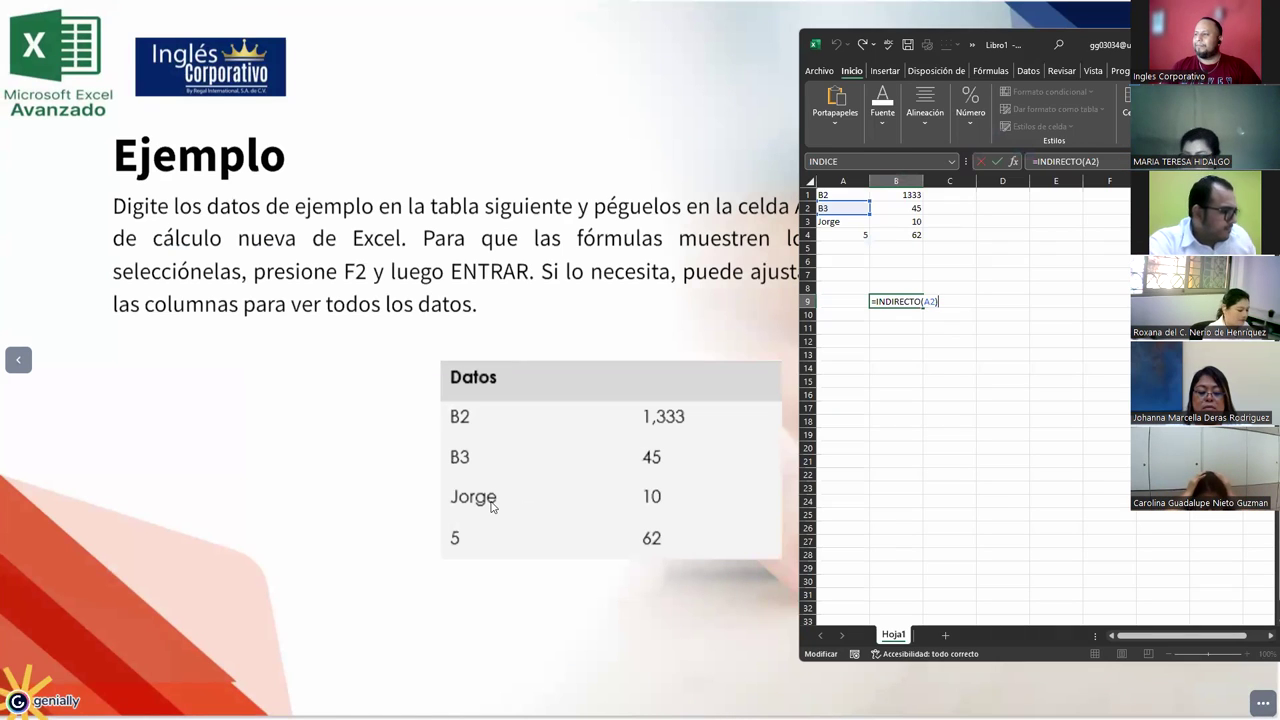
key("alt+Tab")
key("Right")
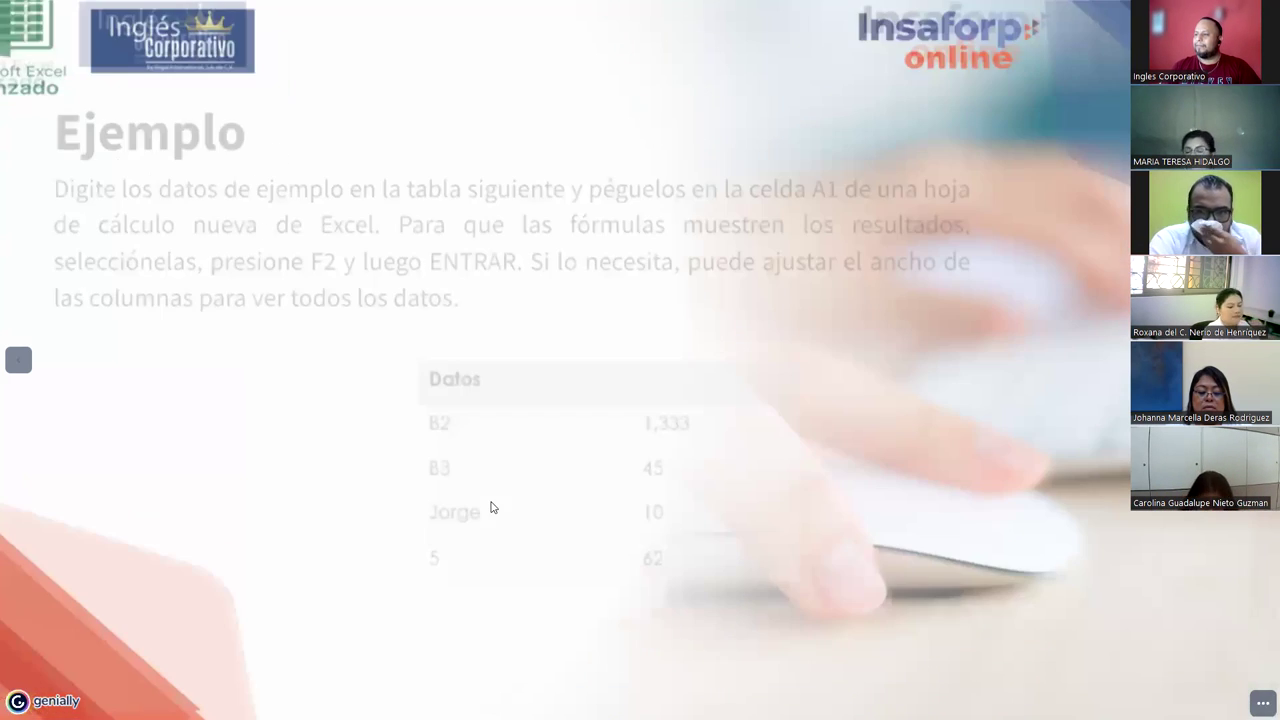
key("alt+Tab")
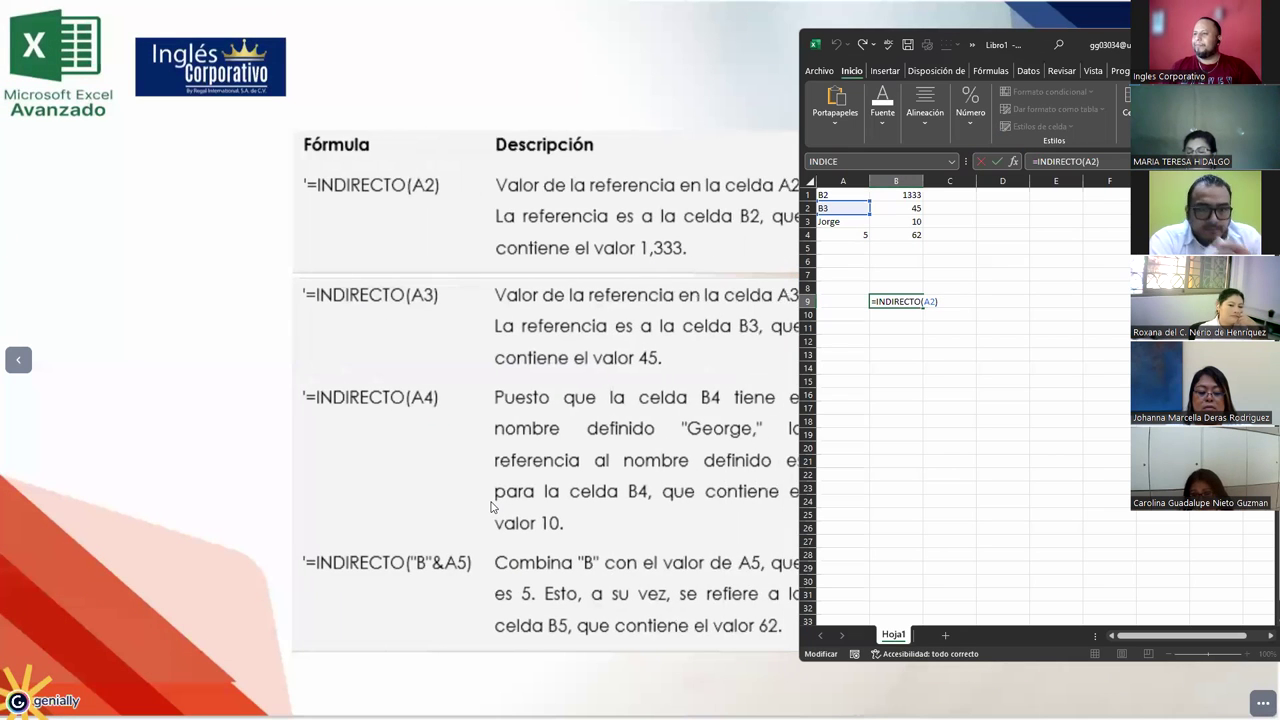
- Recommit B9's formula returning 10, and check that A2 holds the referenced cell name
key("Return")
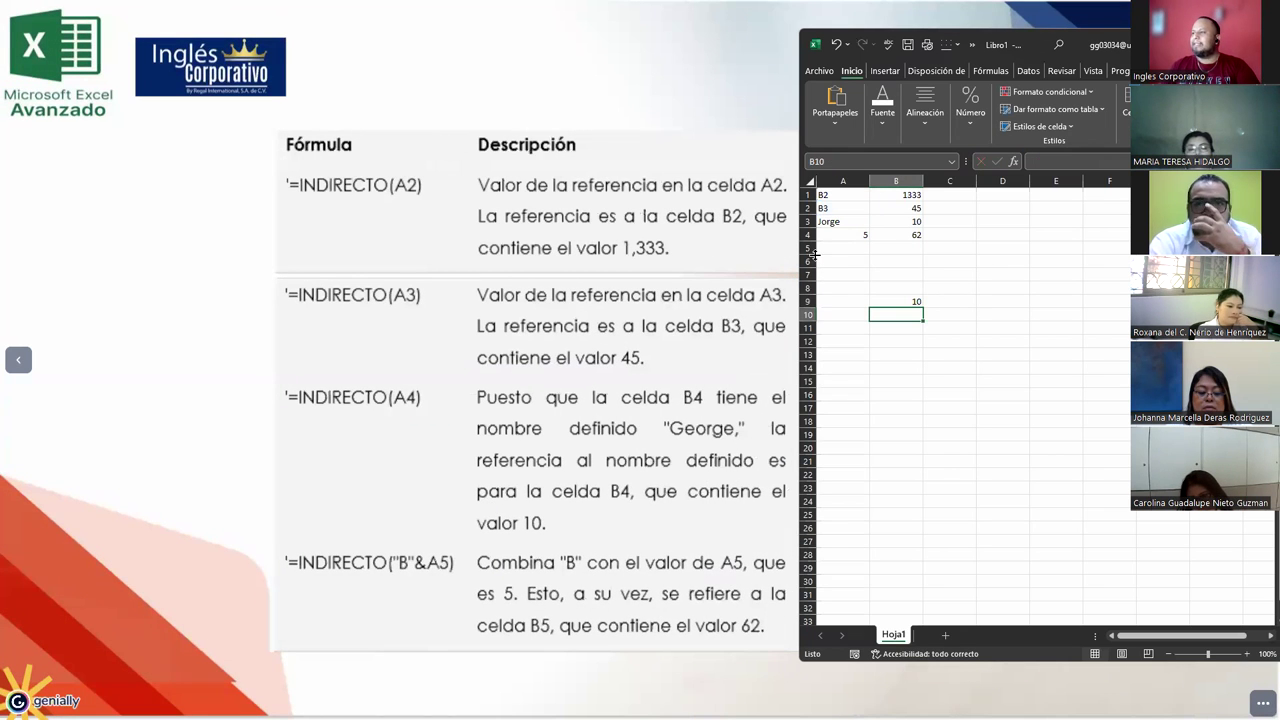
left_click(833, 207)
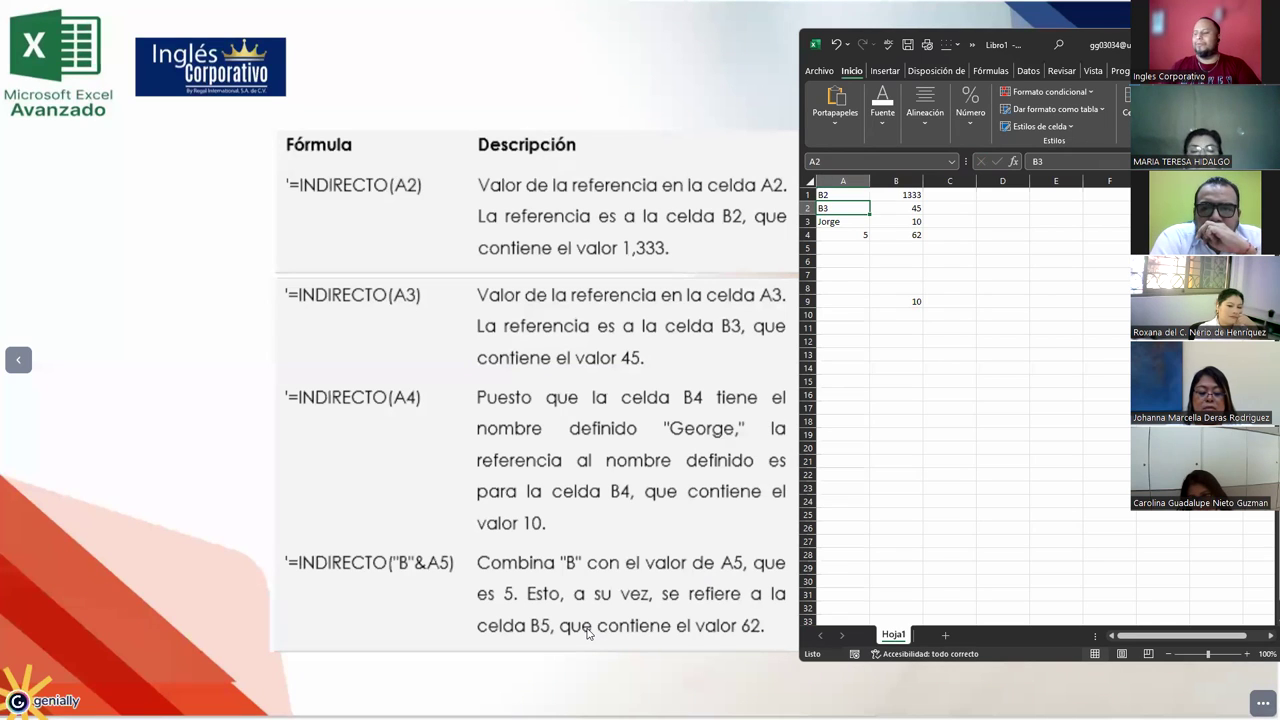
left_click(874, 303)
left_click(613, 300)
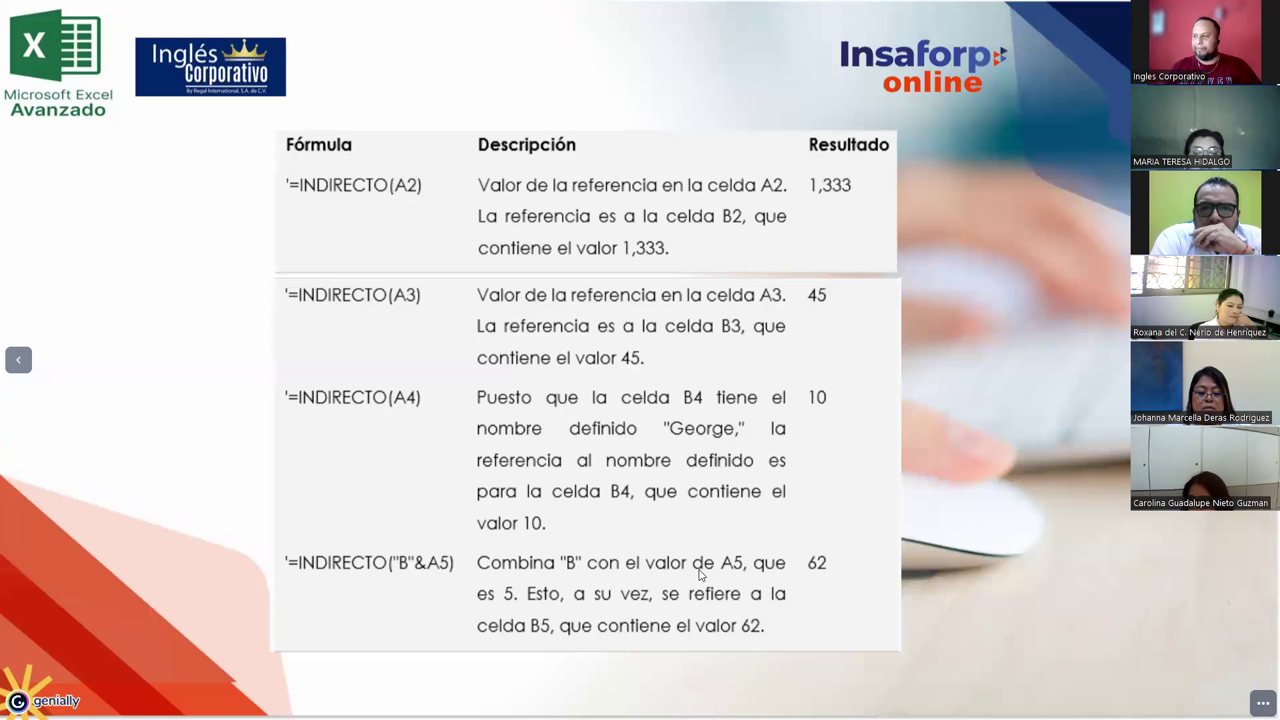
key("alt+Tab")
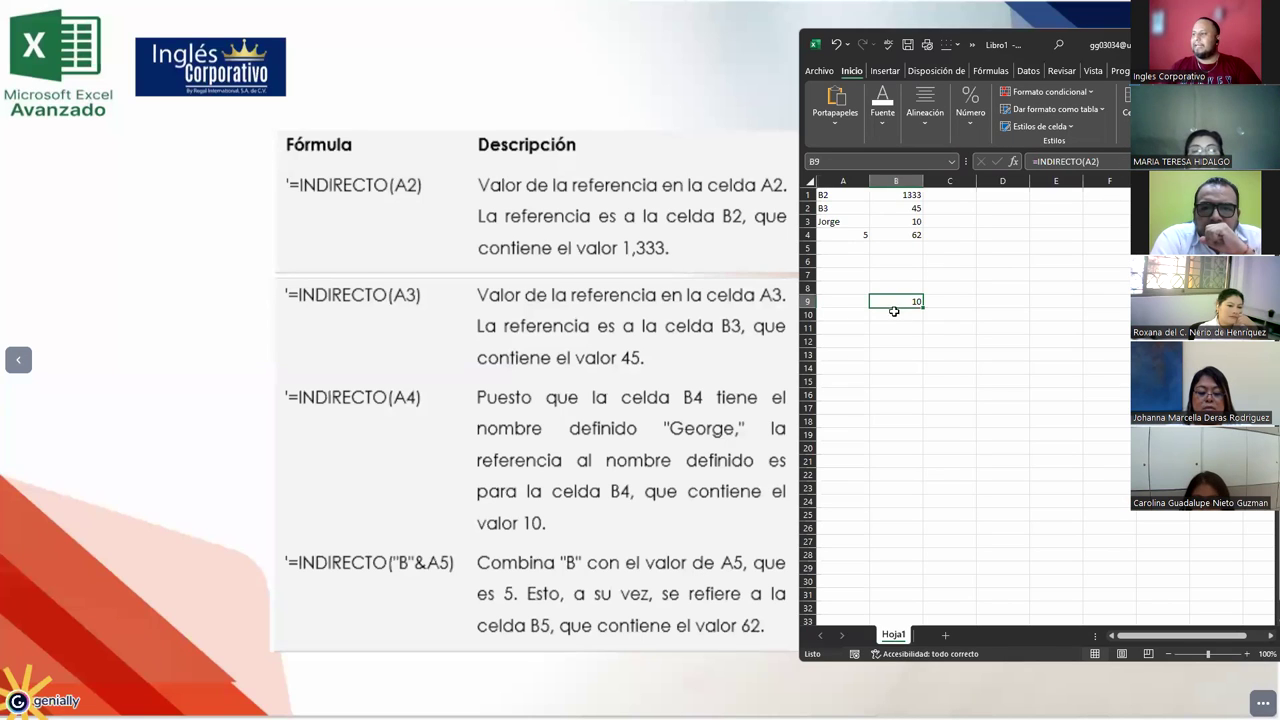
left_click(894, 311)
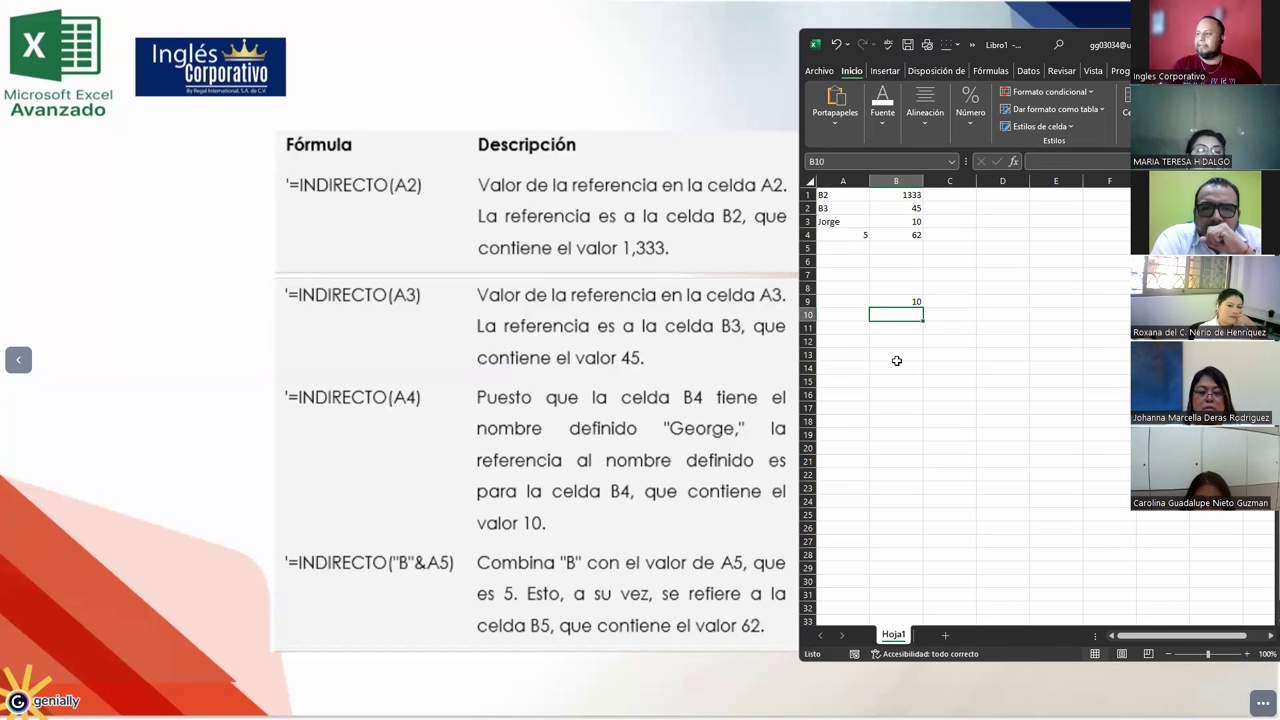
- Enter =INDIRECTO(A3) in B10, which returns the #¡REF! error
type("=indir")
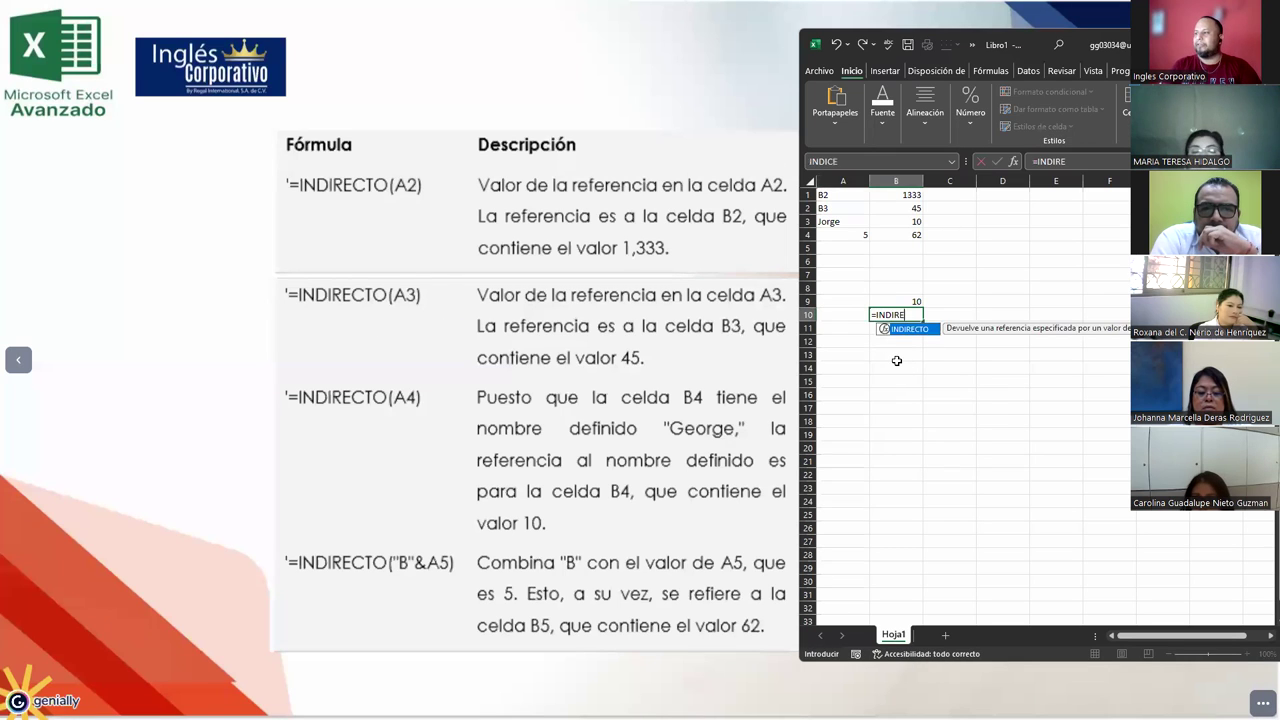
key("Tab")
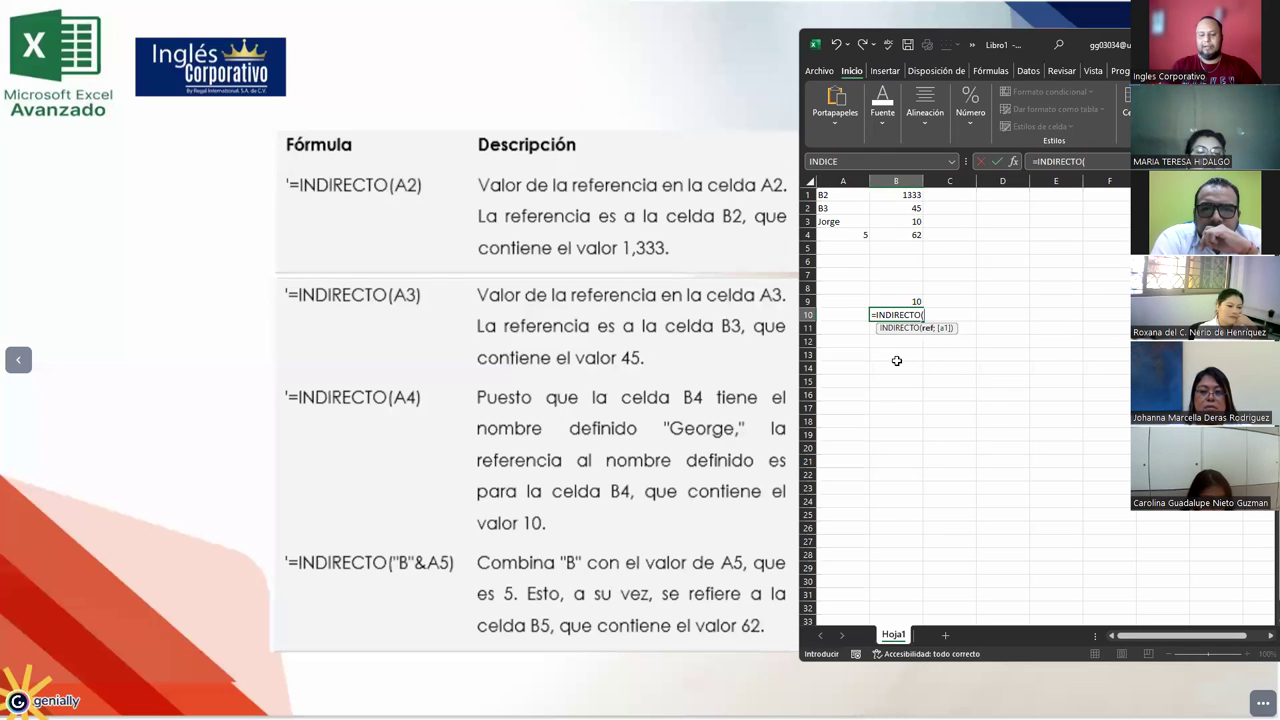
type("A")
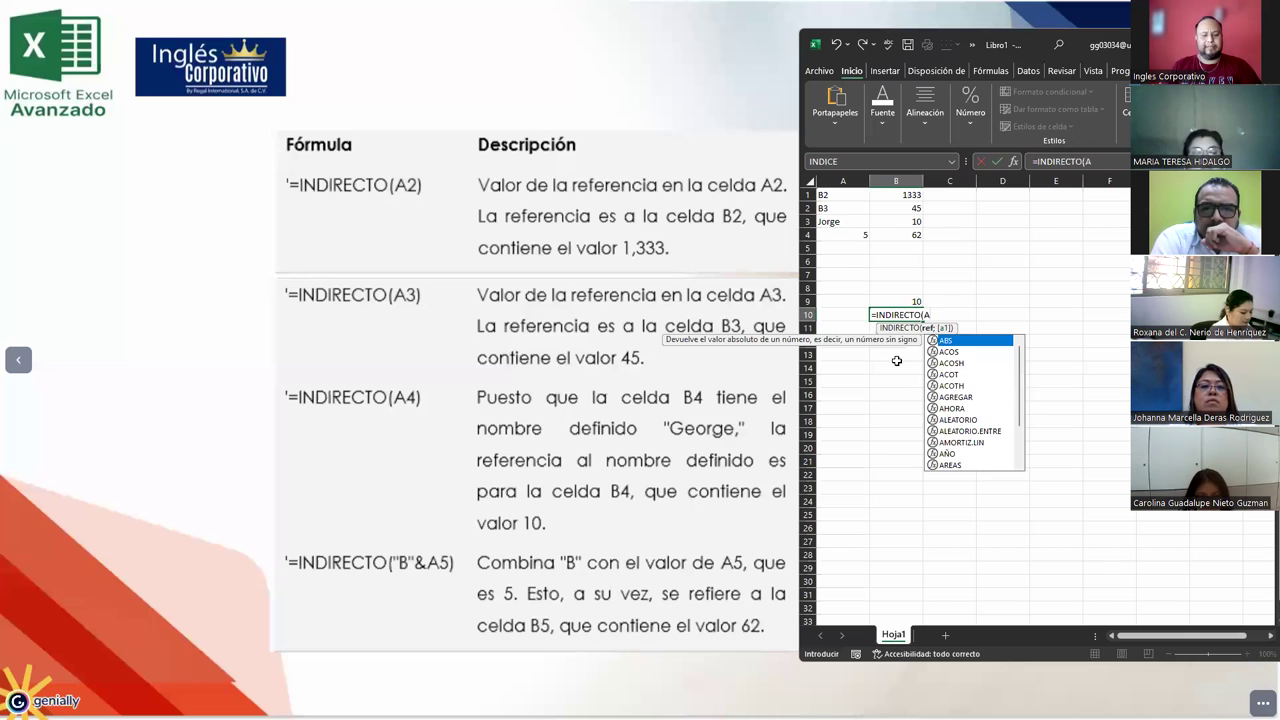
type("3)")
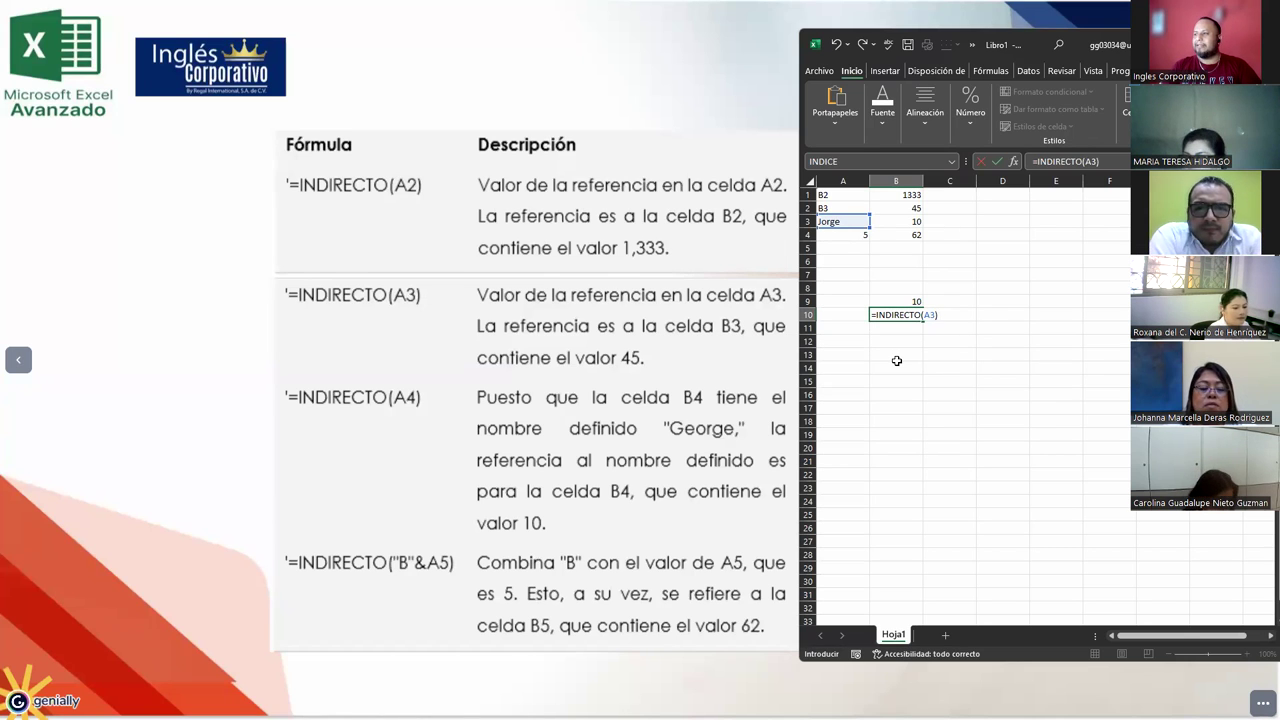
key("Return")
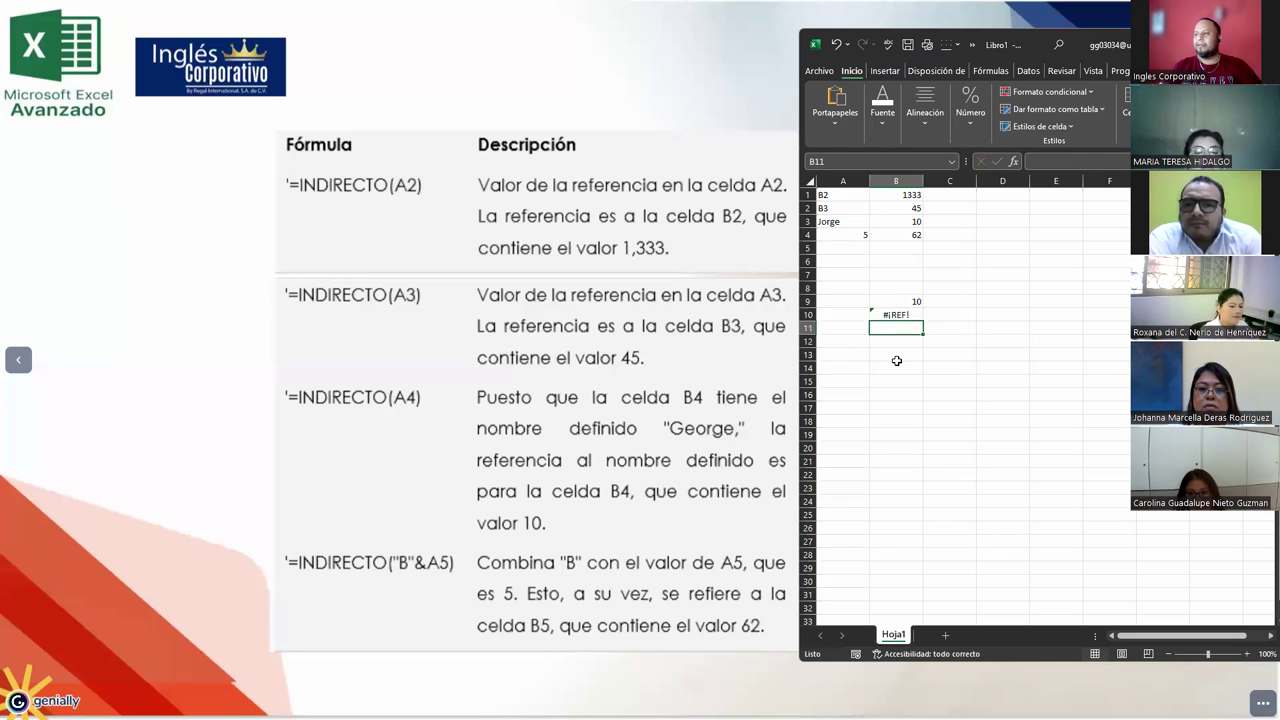
key("Up")
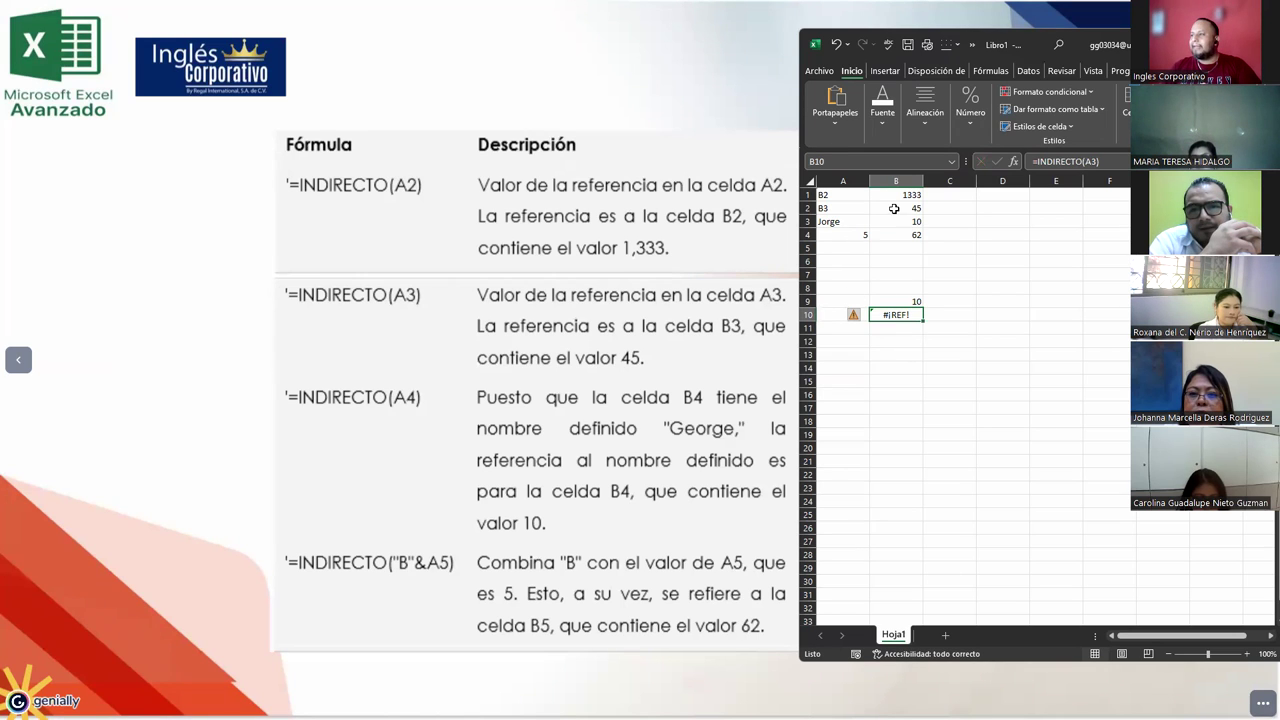
- Name cell B2 'Jorge' through the Name Box
left_click(894, 208)
left_click(841, 163)
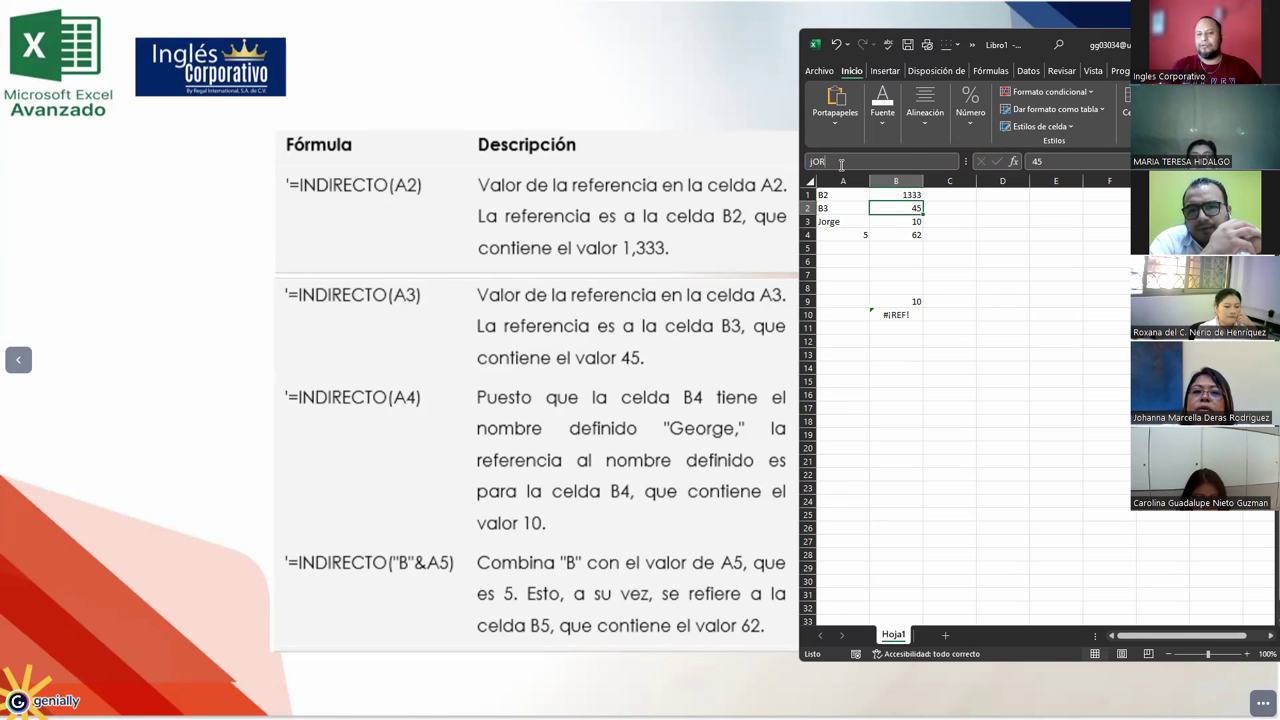
type("orge")
key("Return")
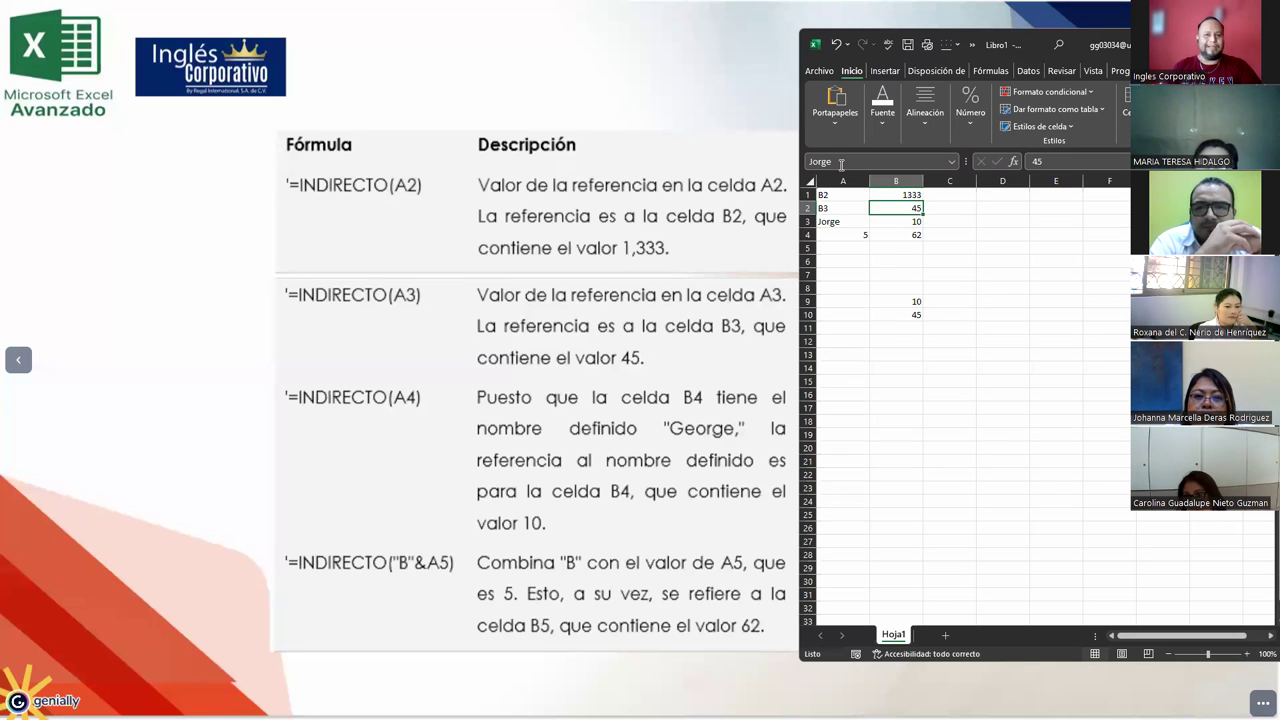
- Check column B, where B10 now shows 45, and type =INDIRECTO(A4) into B11
key("Down")
key("Up")
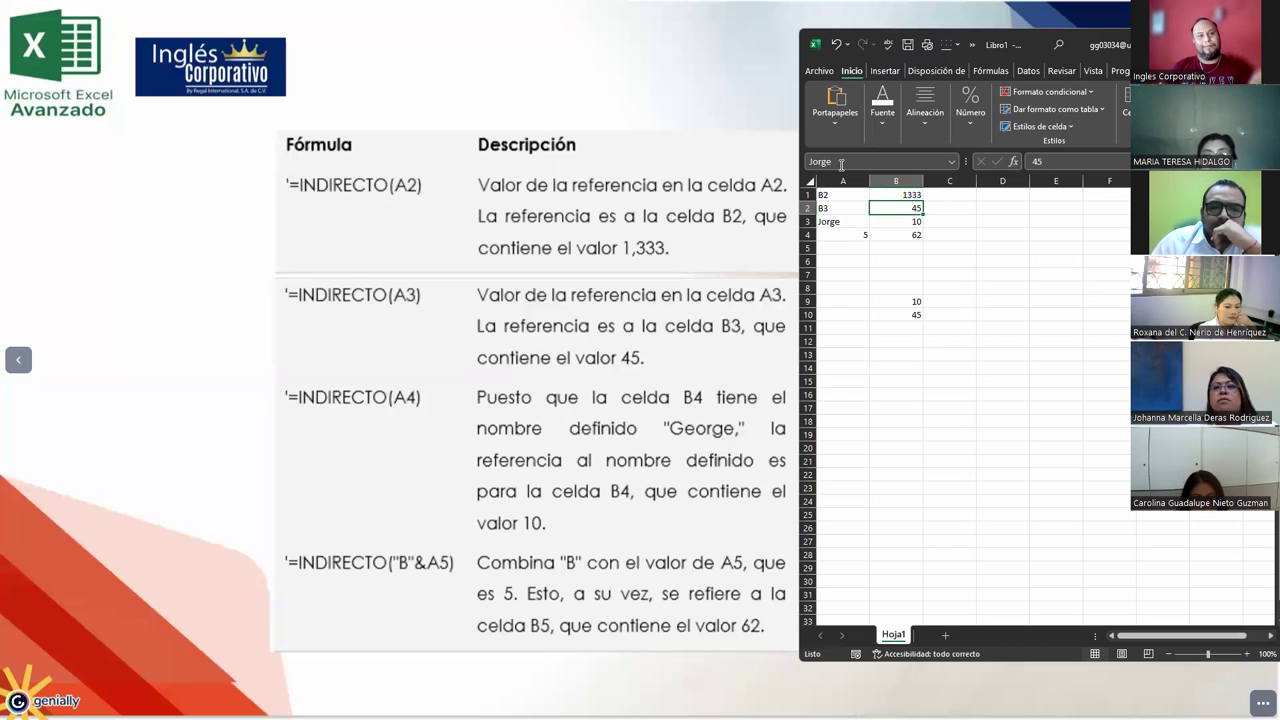
key("Down")
key("Down")
key("Down")
key("Down")
key("Down")
key("Down")
key("Down")
key("Down")
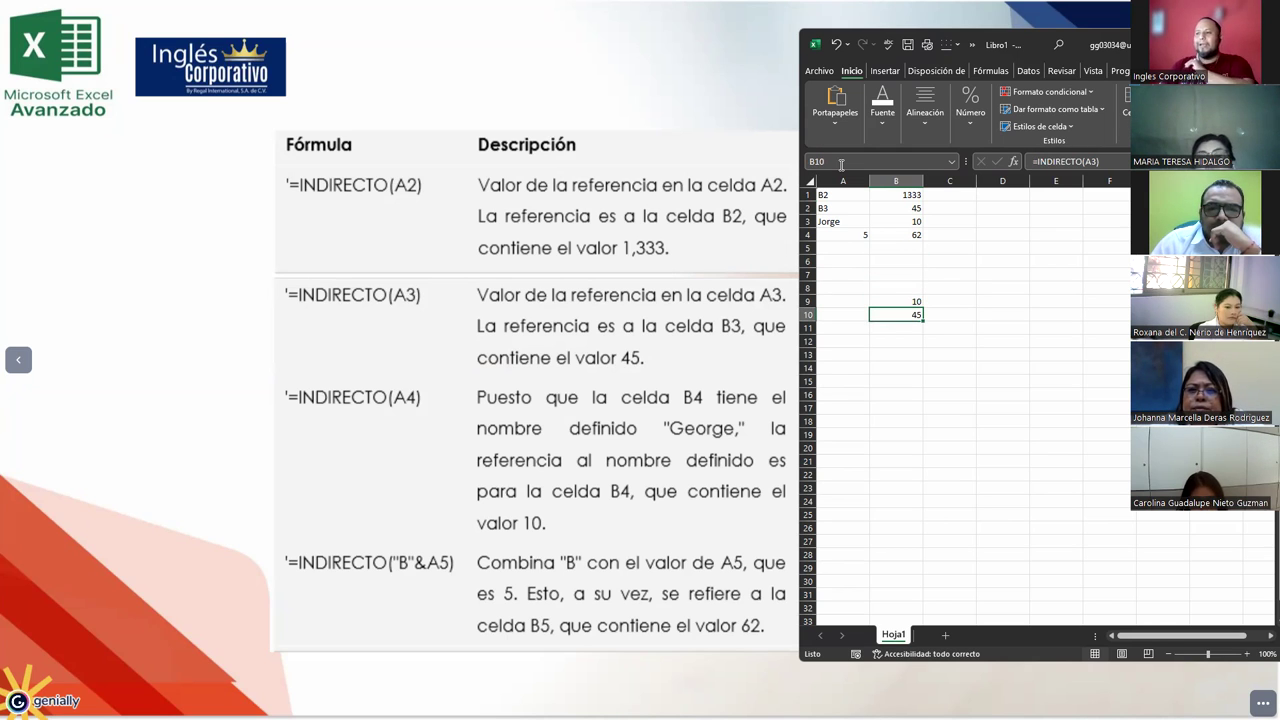
key("Up")
key("Up")
key("Up")
key("Up")
key("Up")
key("Up")
key("Up")
key("Up")
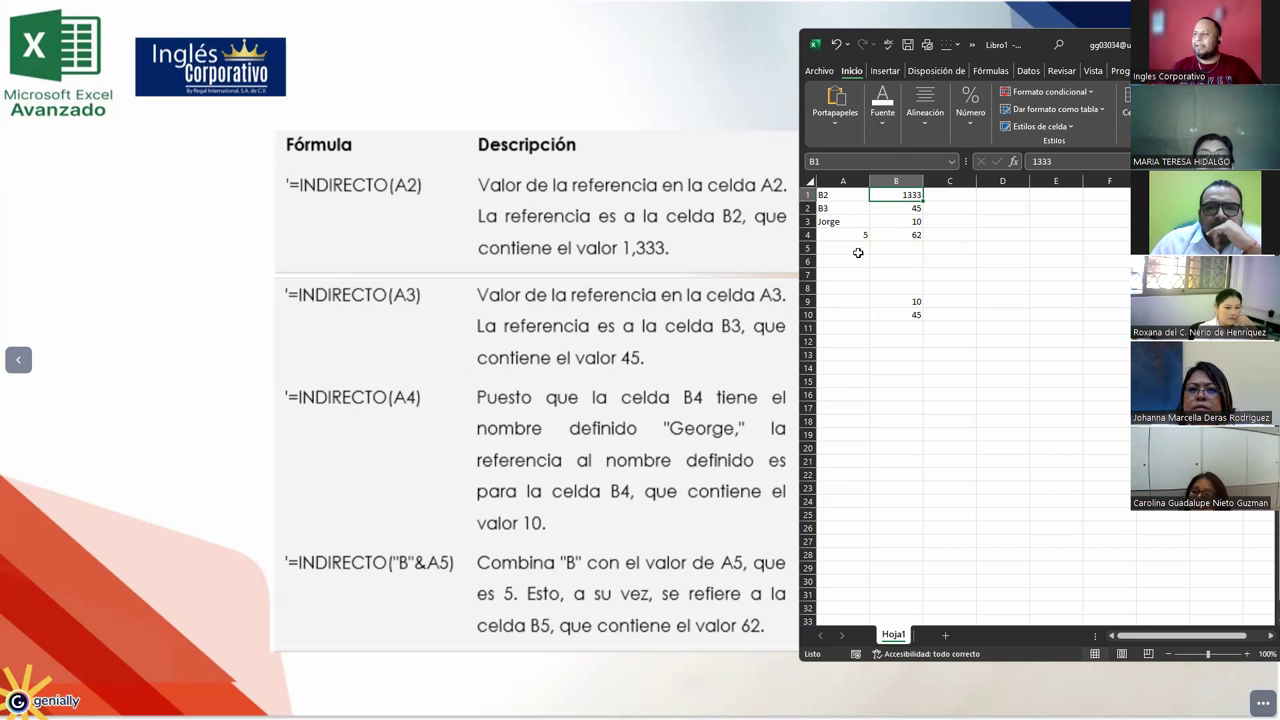
left_click(902, 219)
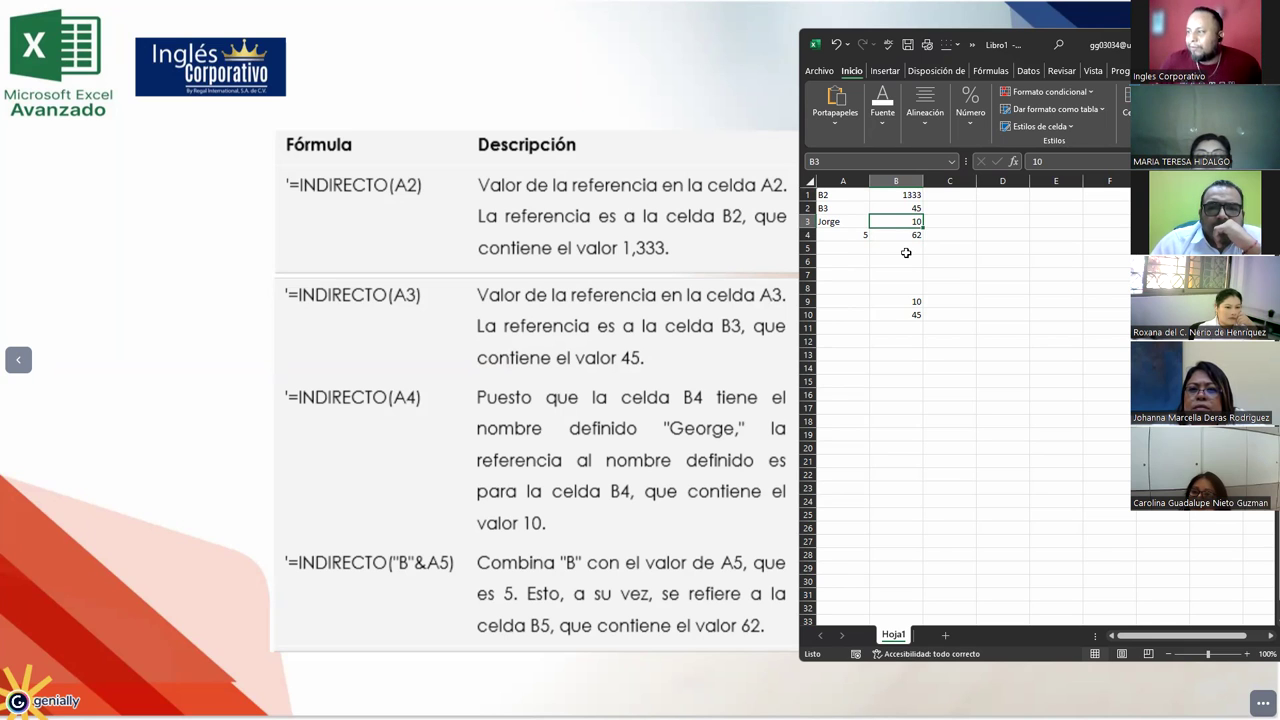
key("Up")
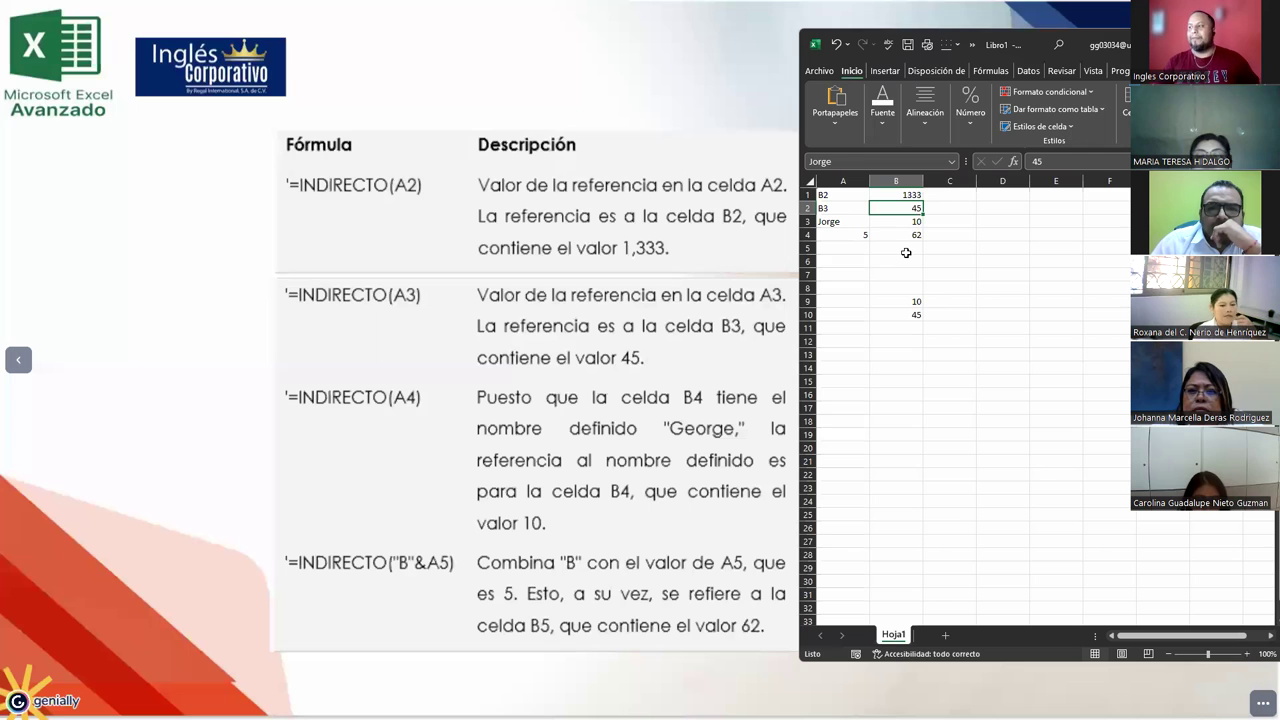
left_click(899, 325)
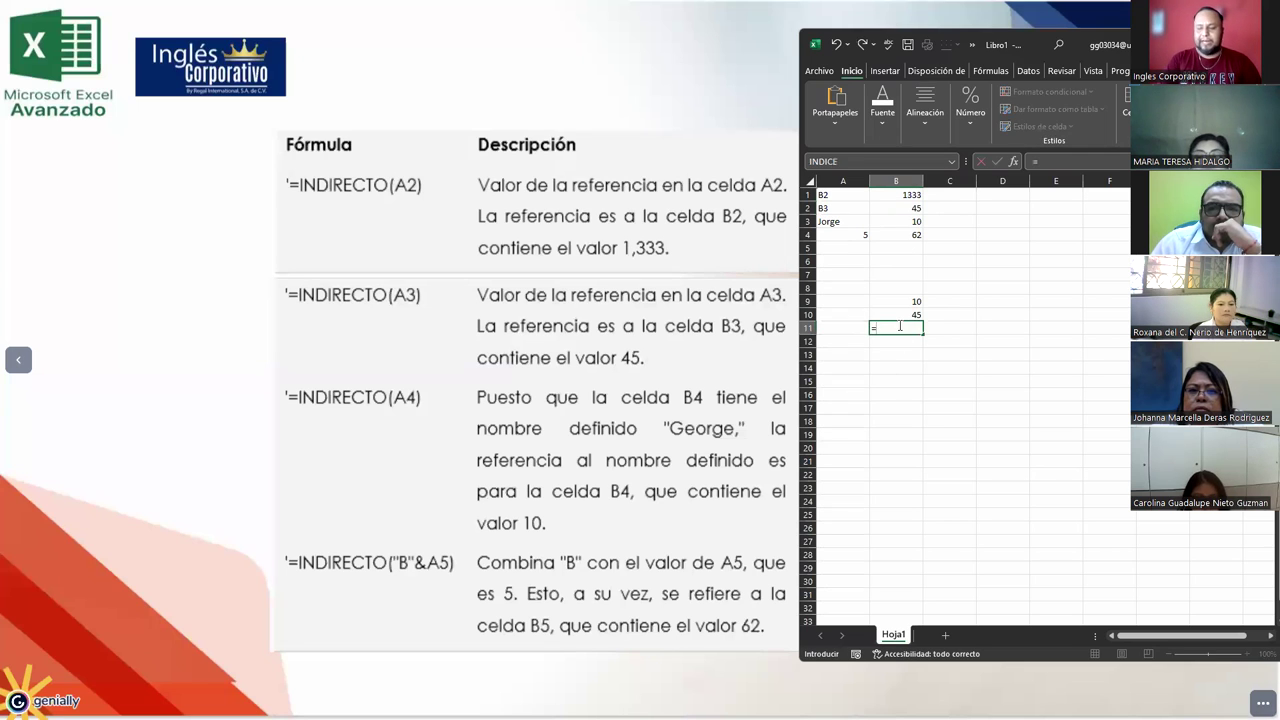
type("=INDIRECTO(A4")
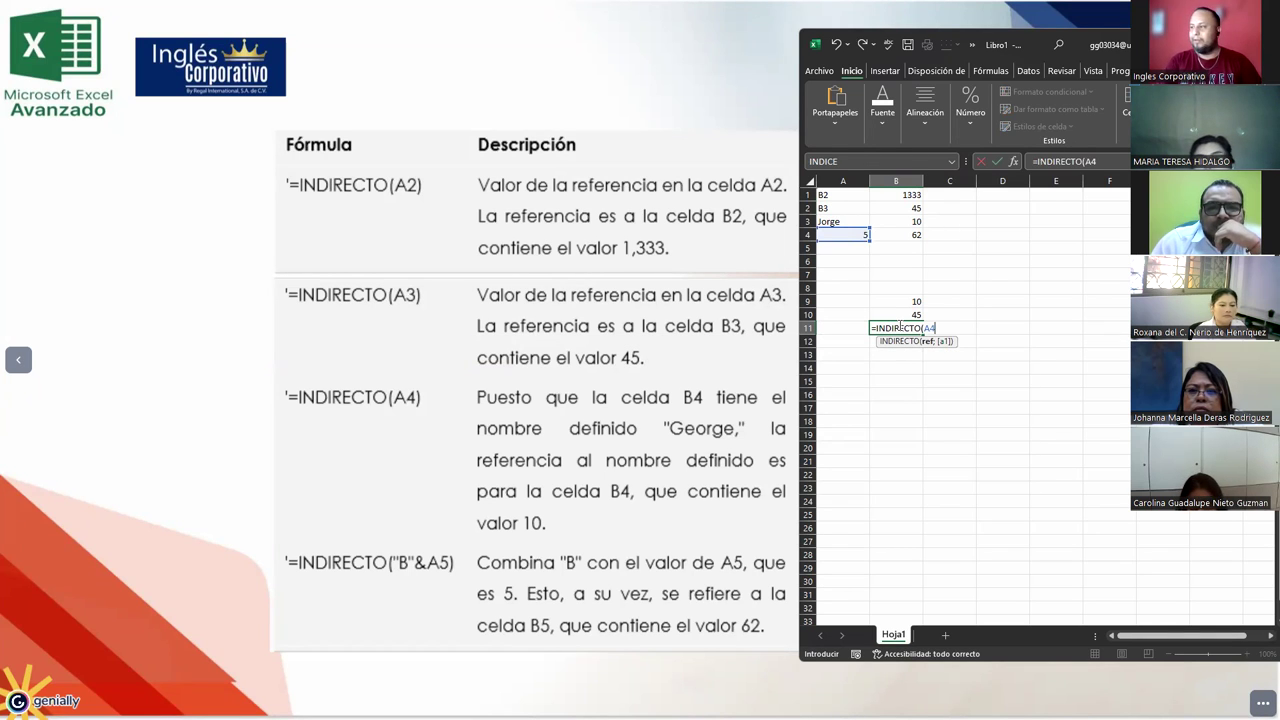
type(")")
- Commit =INDIRECTO(A4) in B11, which returns #¡REF!
key("ctrl+Return")
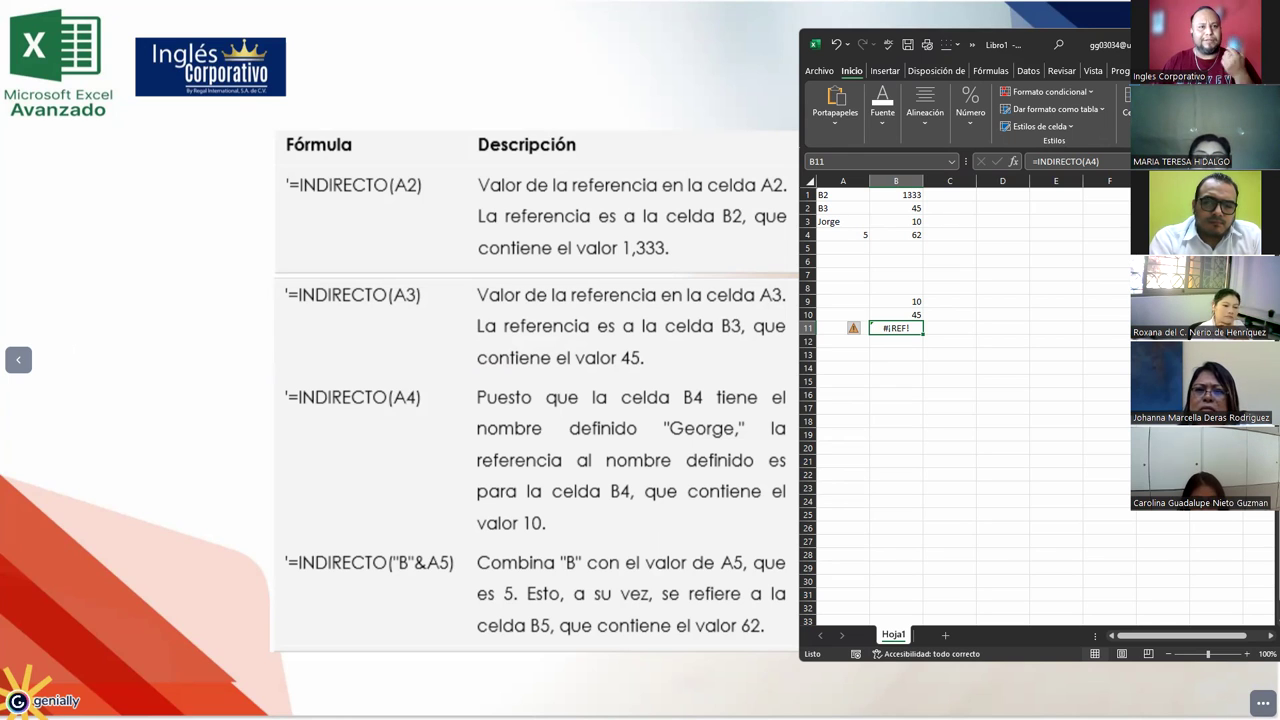
key("alt+Tab")
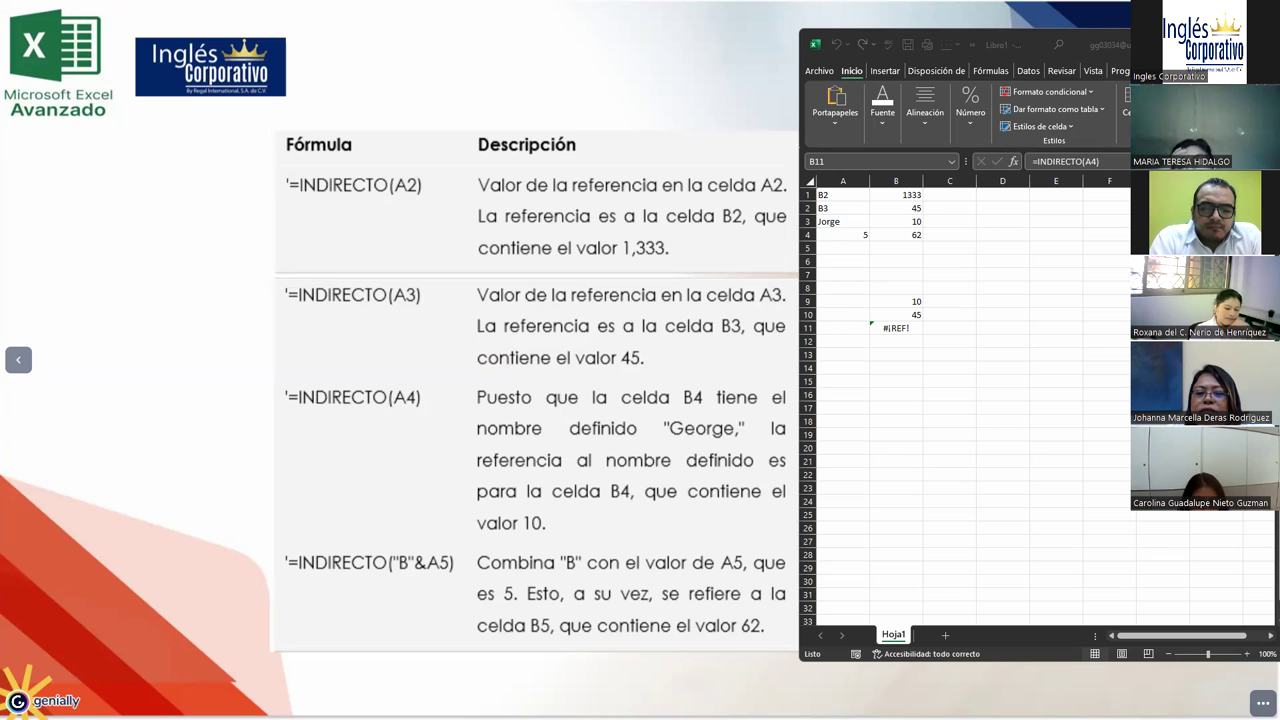
left_click(880, 328)
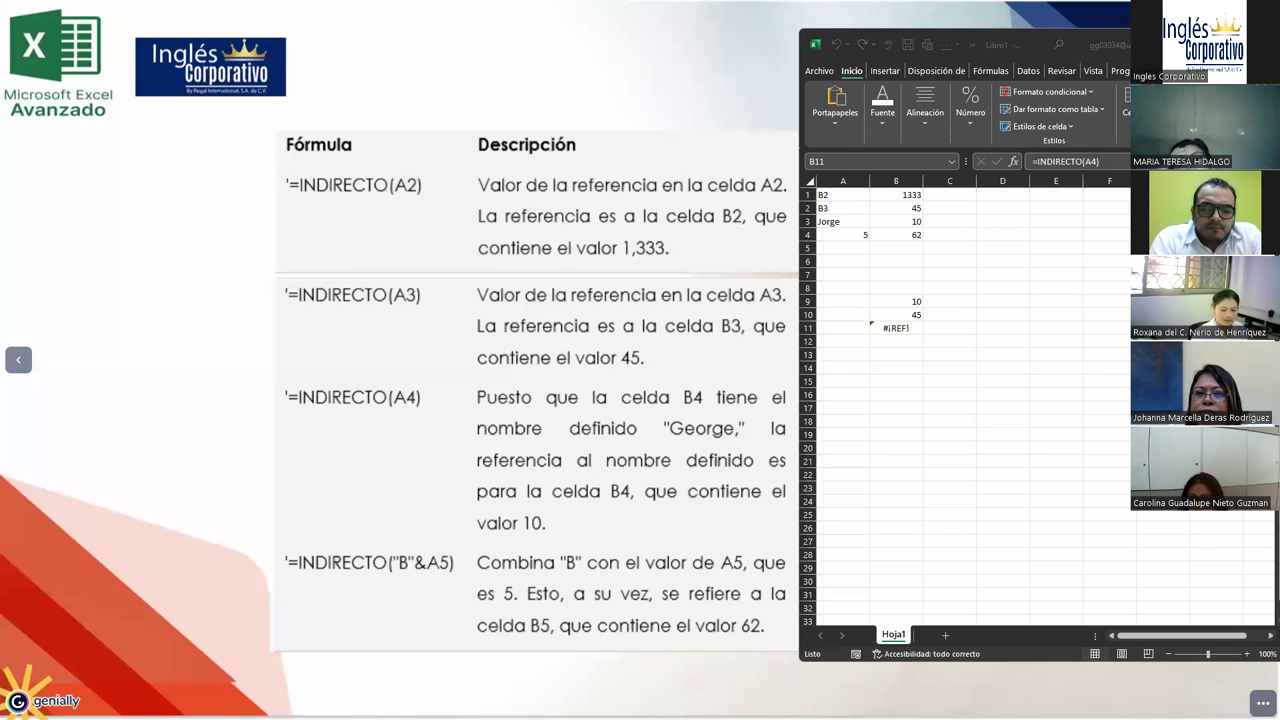
- Change B11's formula to =INDIRECTO("A"&4) so it returns 5, and compare with the slide
left_click(899, 328)
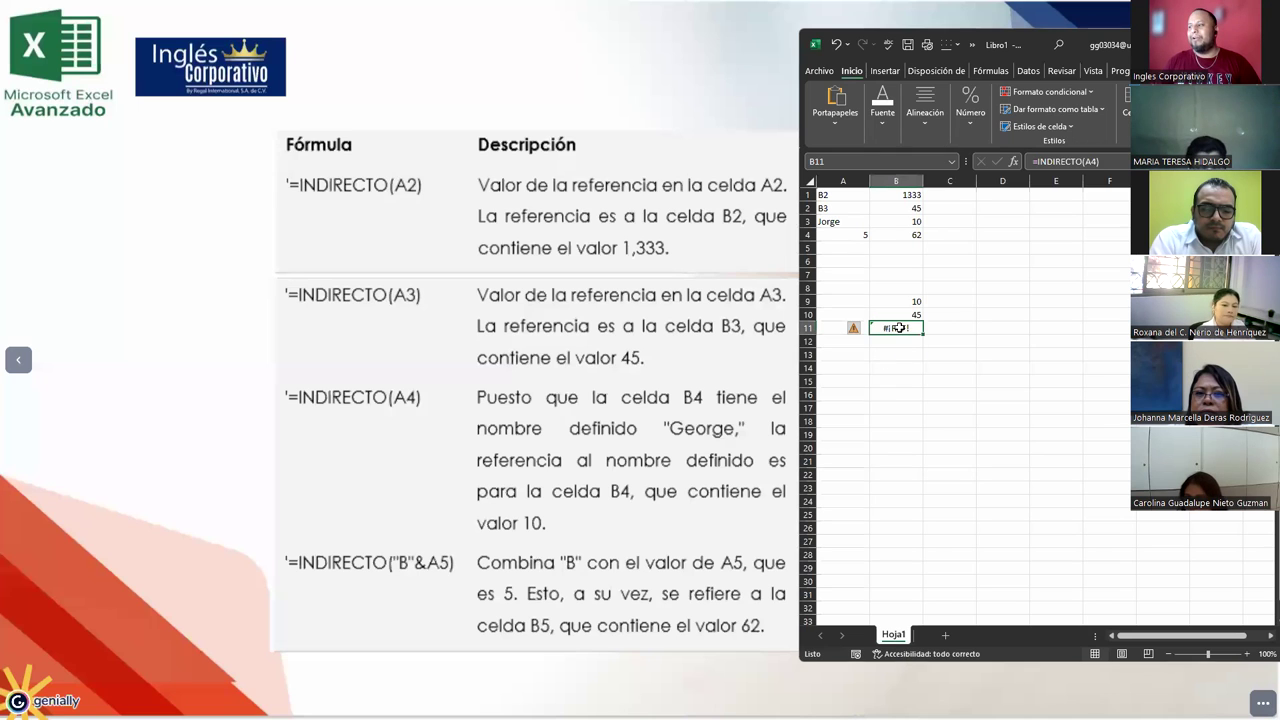
double_click(899, 328)
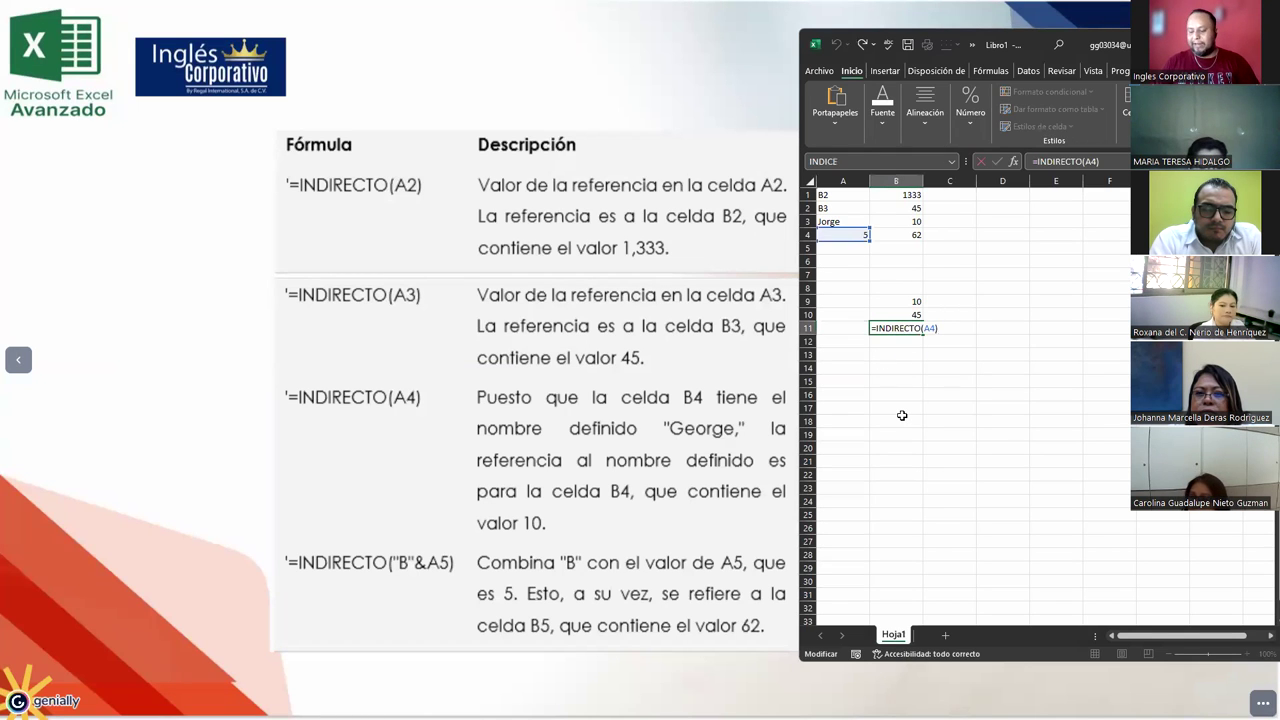
type("\"")
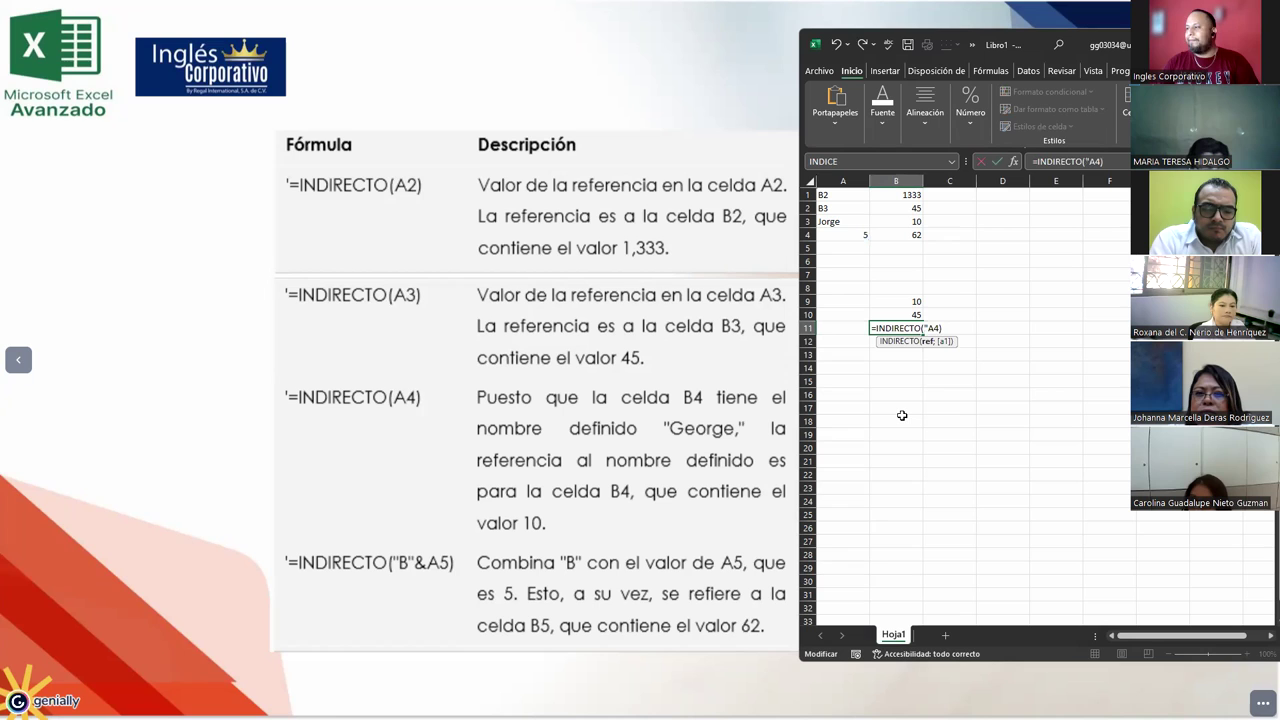
type("&")
key("Return")
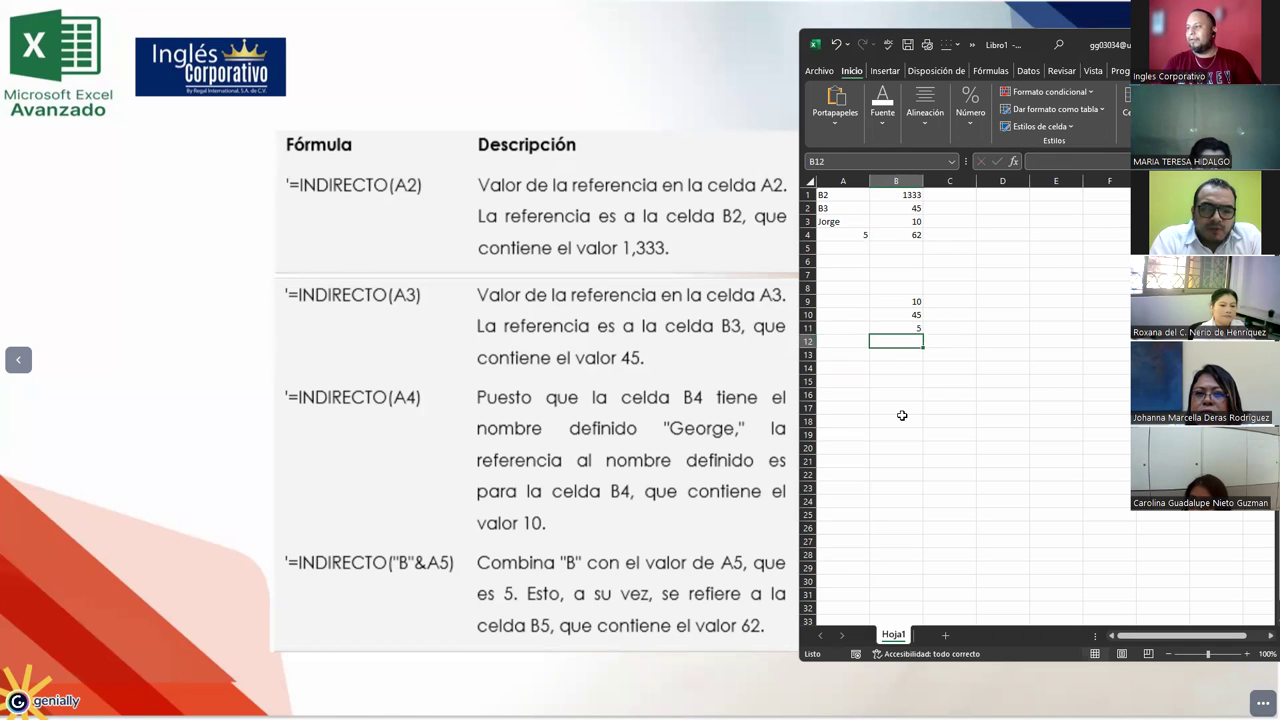
key("Up")
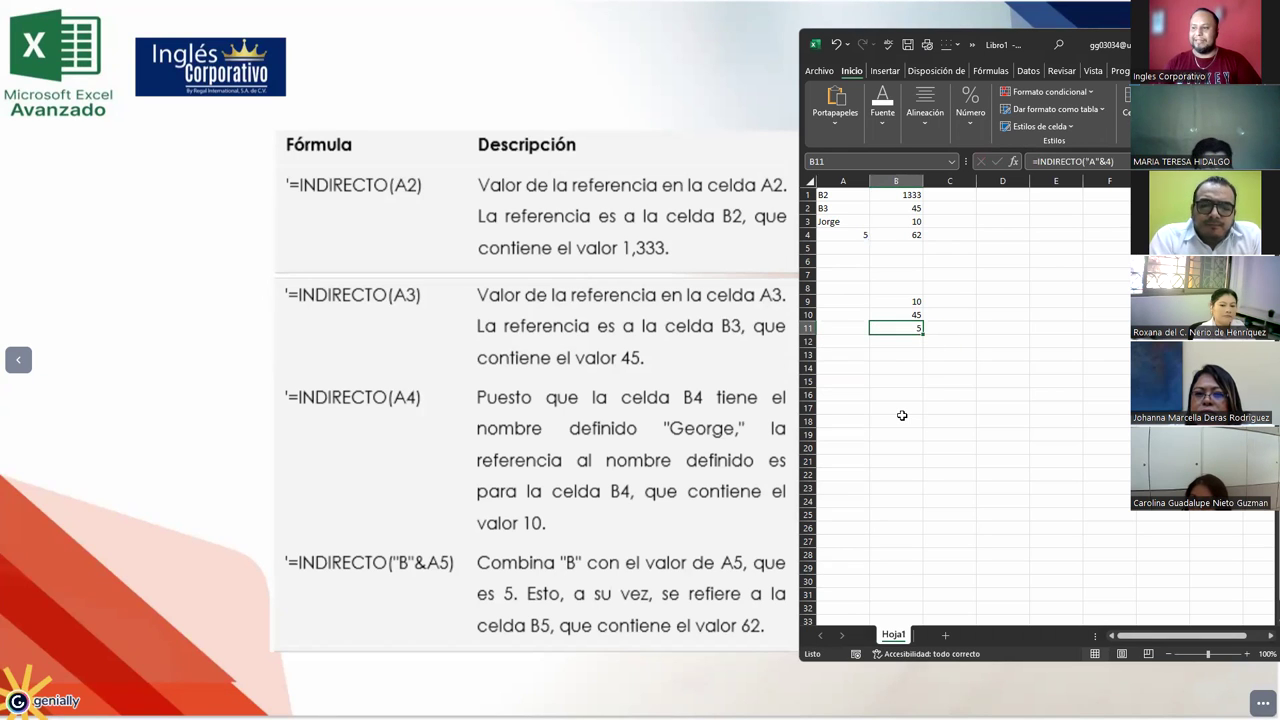
left_click(556, 498)
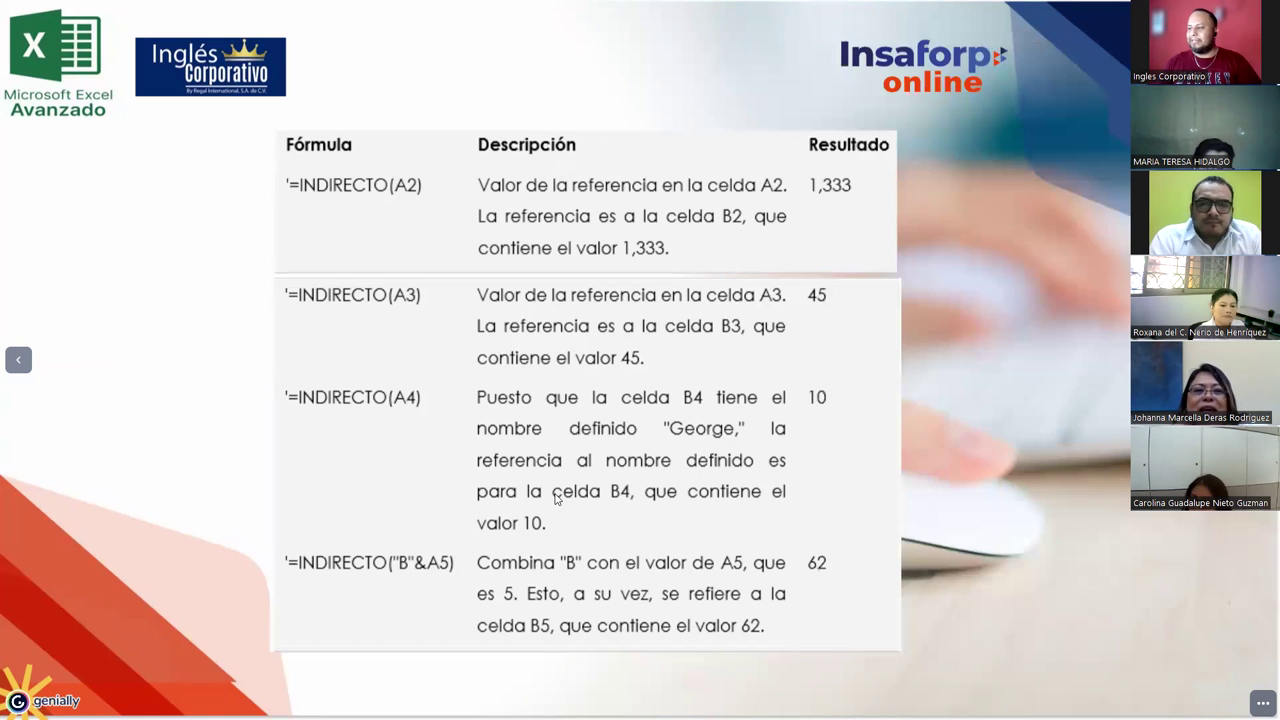
key("alt+Tab")
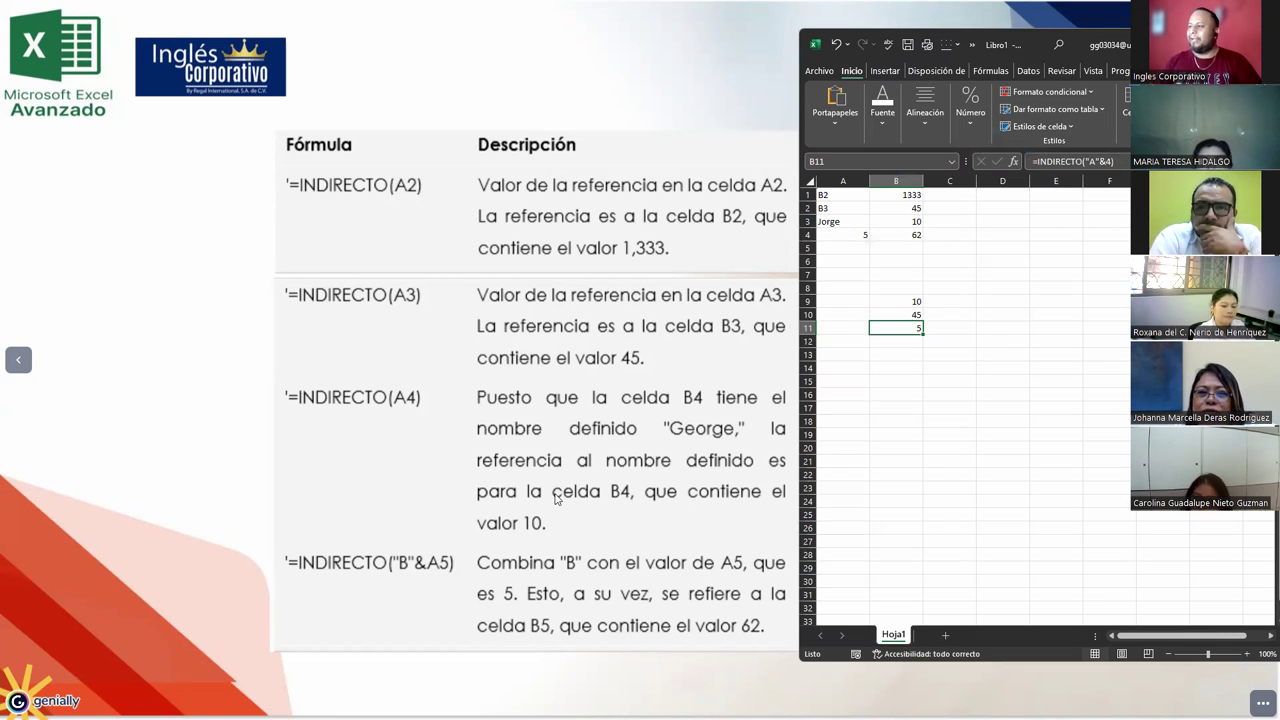
- Select the data range A1:B4 and inspect the cells in column B
mouse_move(850, 195)
left_mouse_down()
mouse_move(891, 232)
mouse_move(893, 254)
left_mouse_up()
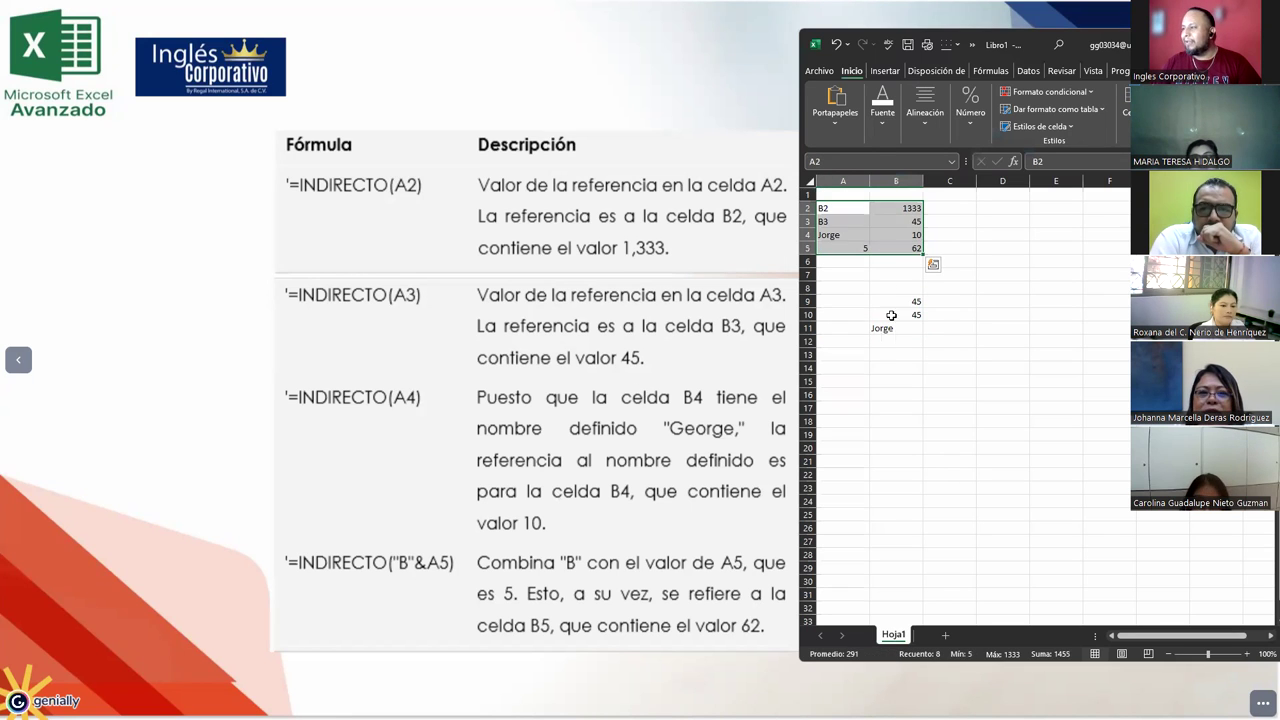
left_click(901, 228)
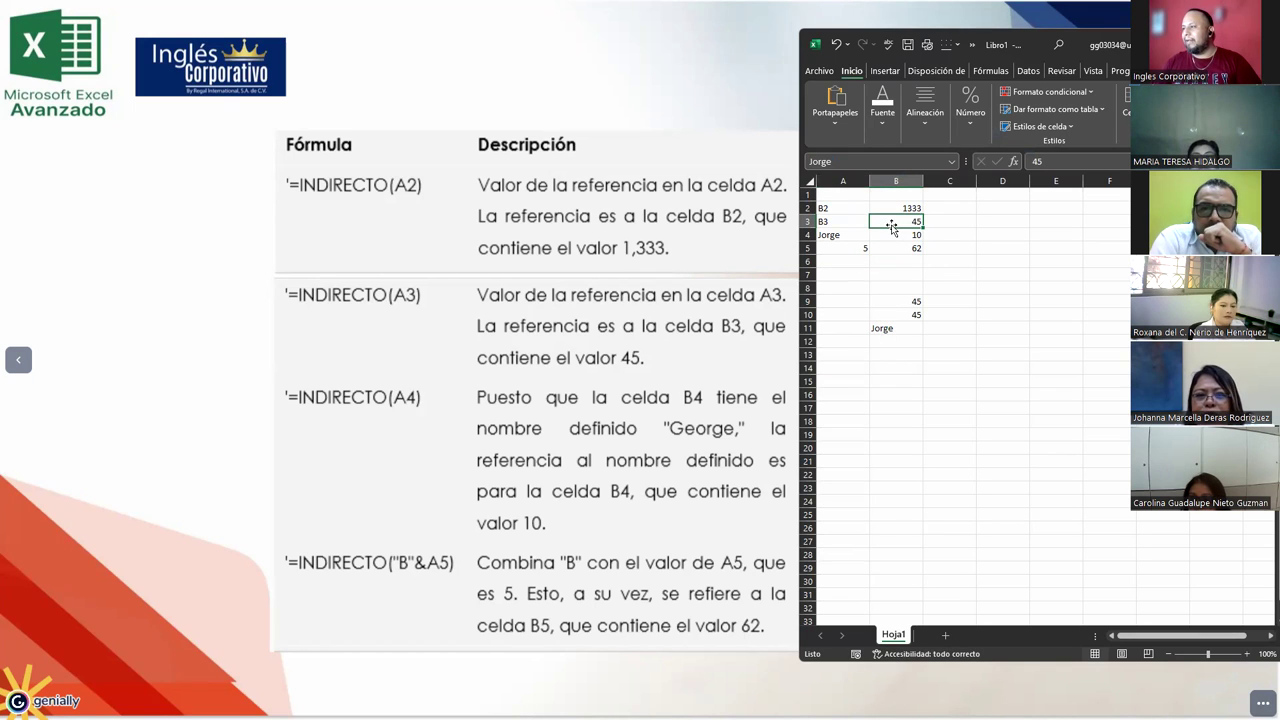
left_click(842, 221)
left_click(890, 221)
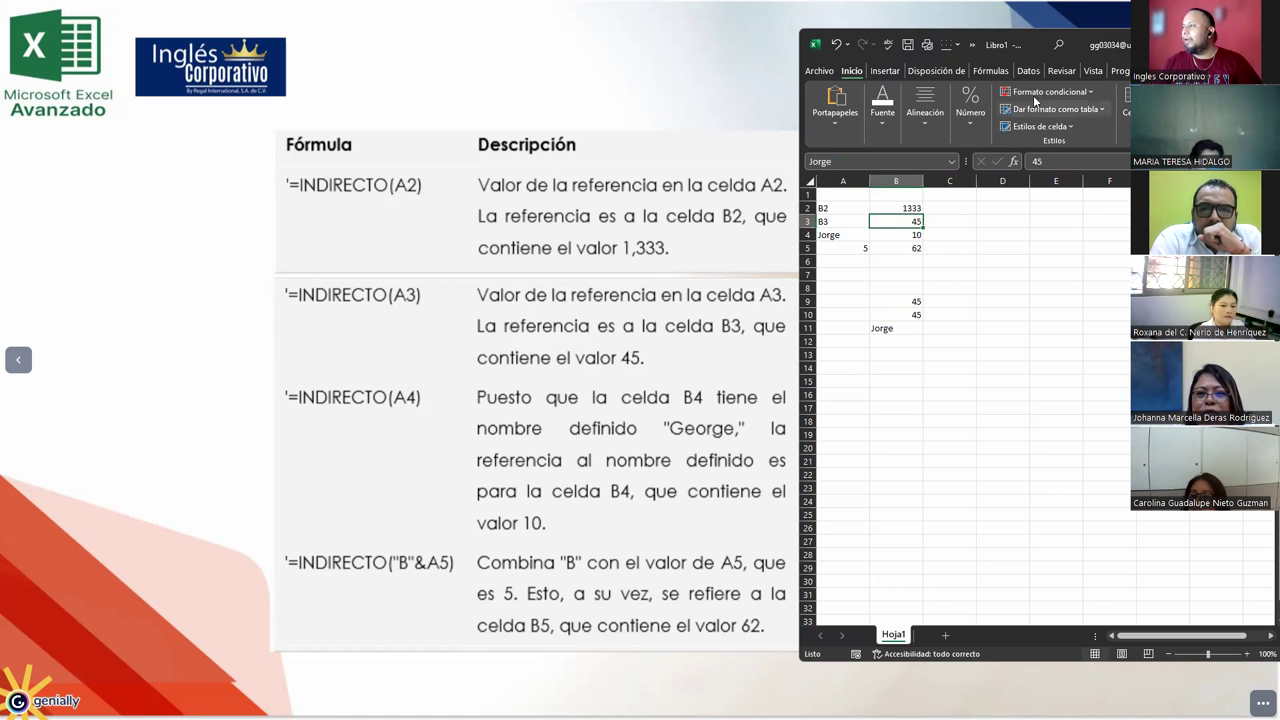
- Maximize the Excel window and bring up the Fórmulas ribbon
left_click(1021, 72)
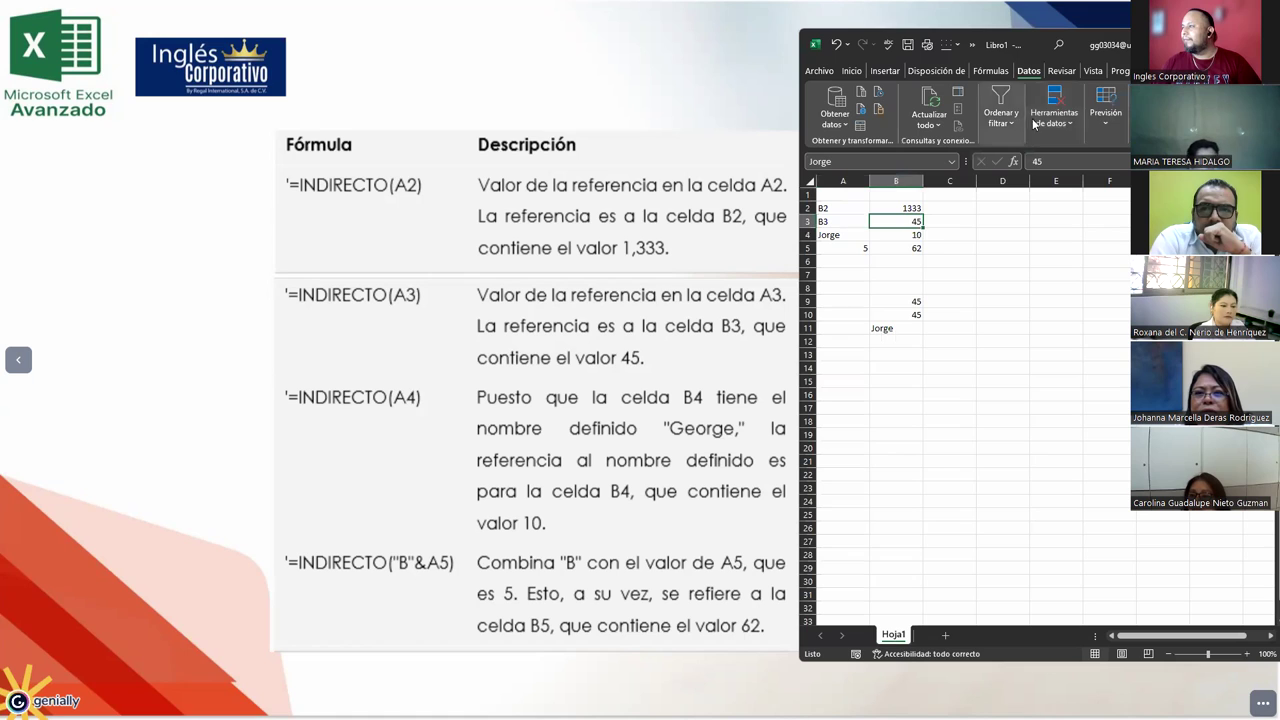
left_click(1062, 71)
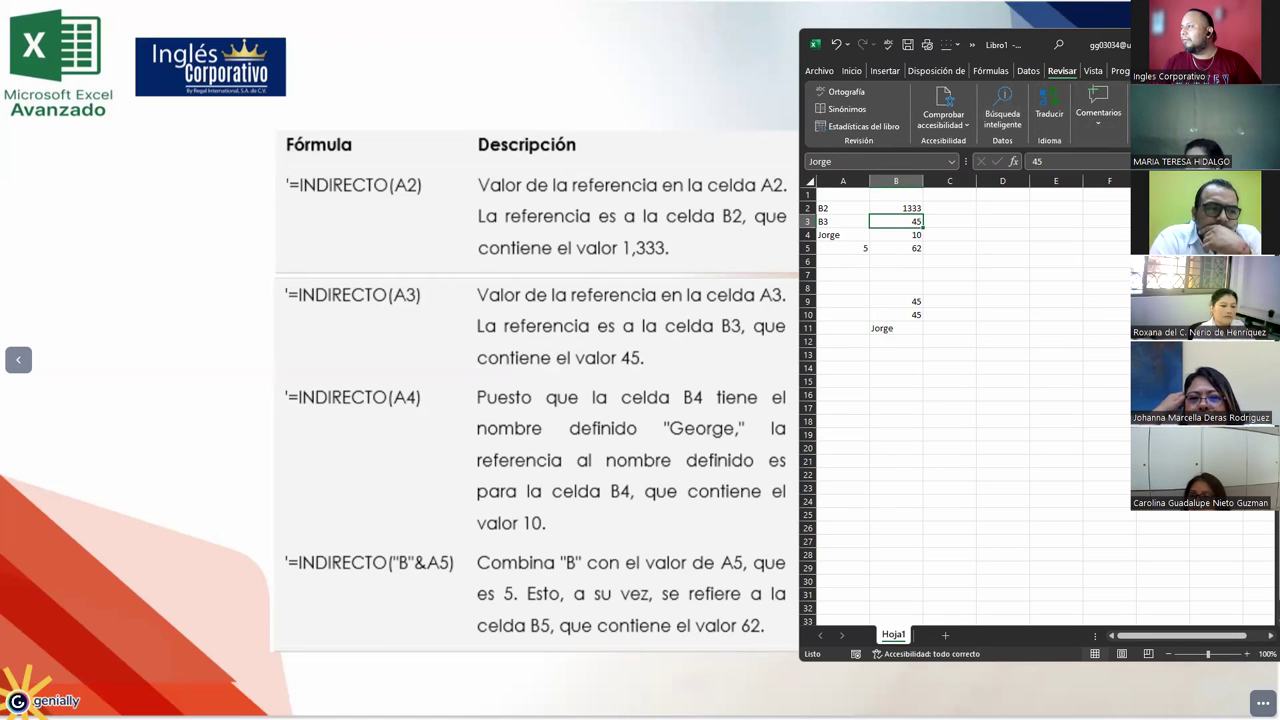
key("super+Up")
left_click(284, 42)
left_click(241, 42)
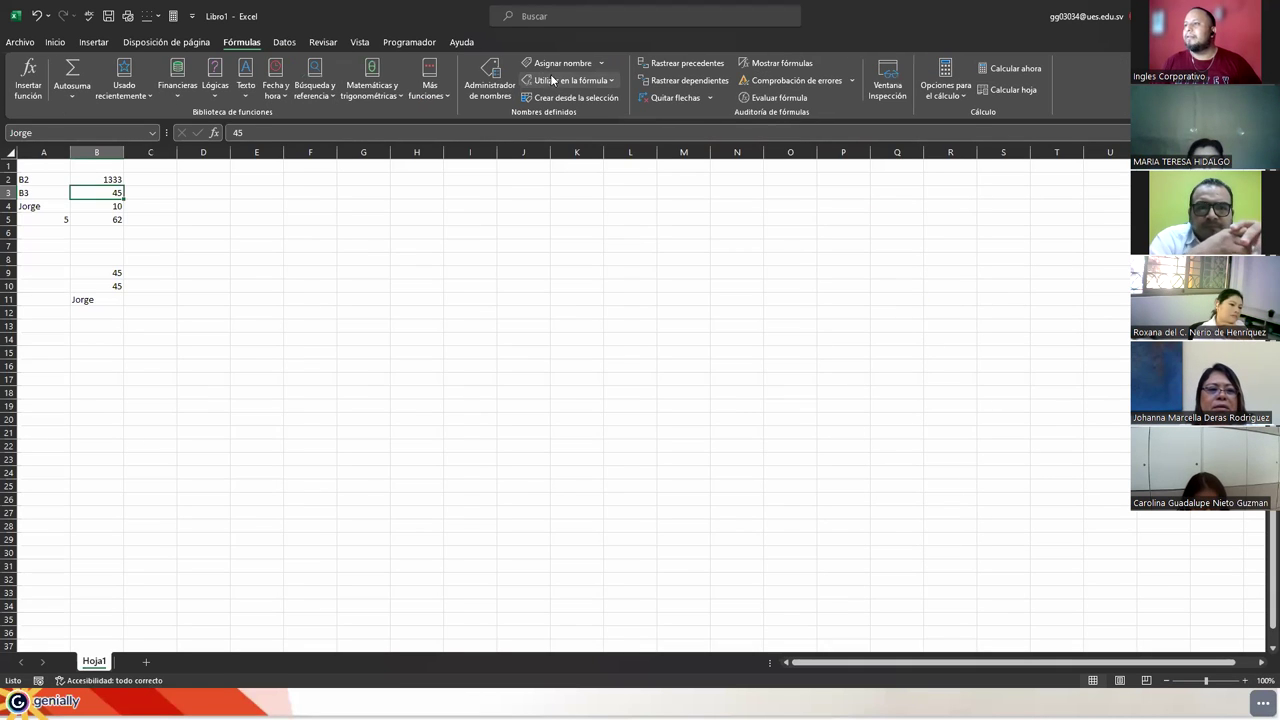
- Delete 'Jorge' in the Administrador de nombres and close the dialog
left_click(487, 82)
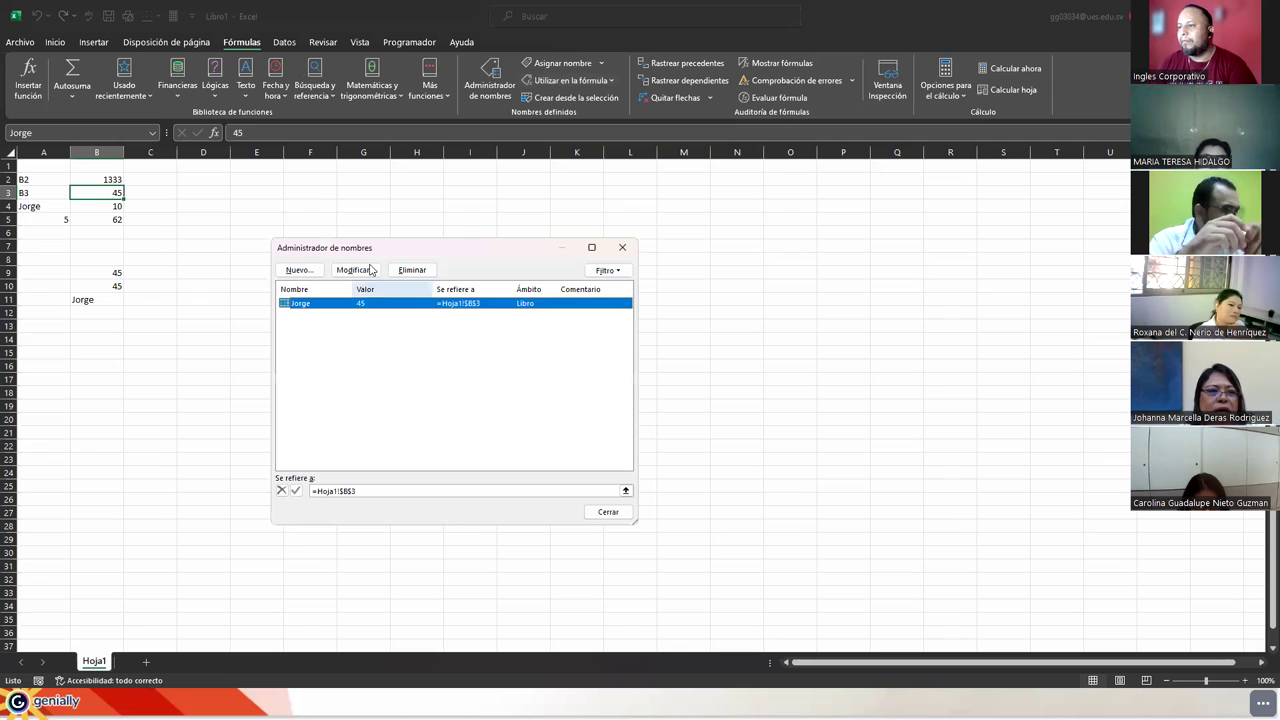
left_click(412, 270)
left_click(610, 388)
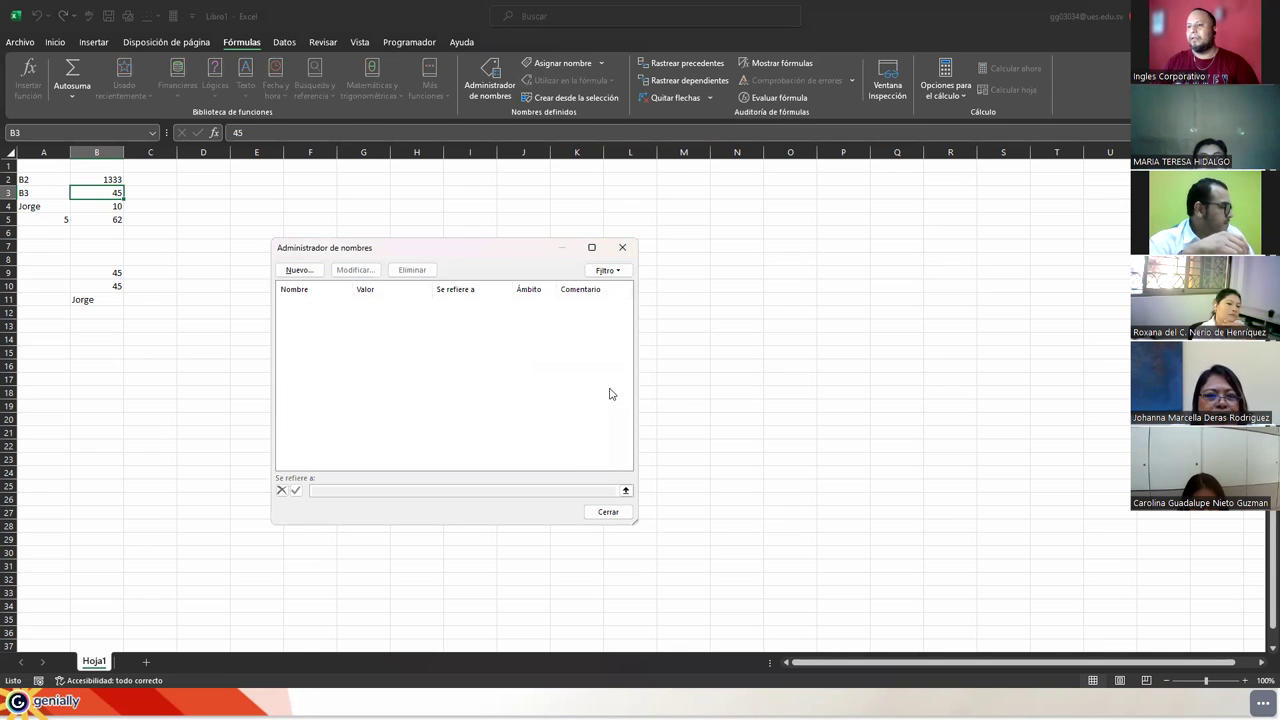
left_click(597, 508)
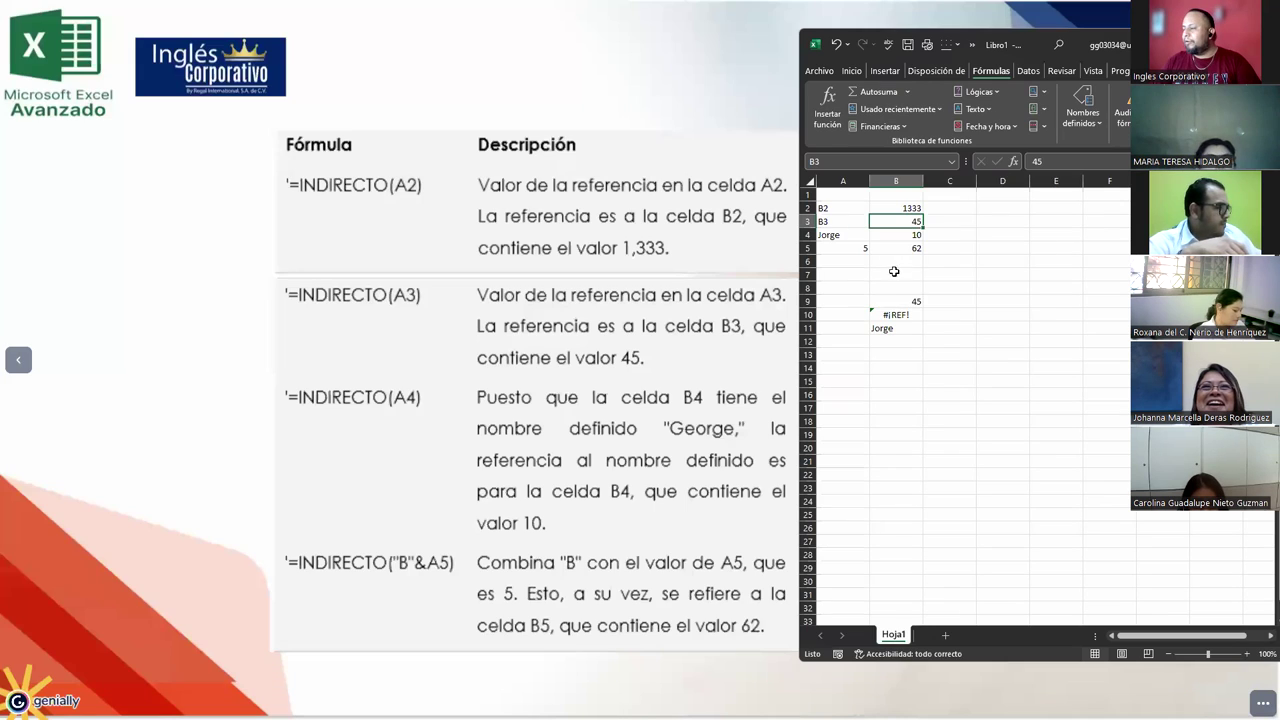
- Change B10's formula to =INDIRECTO("A"&4) so it shows Jorge
left_click(899, 317)
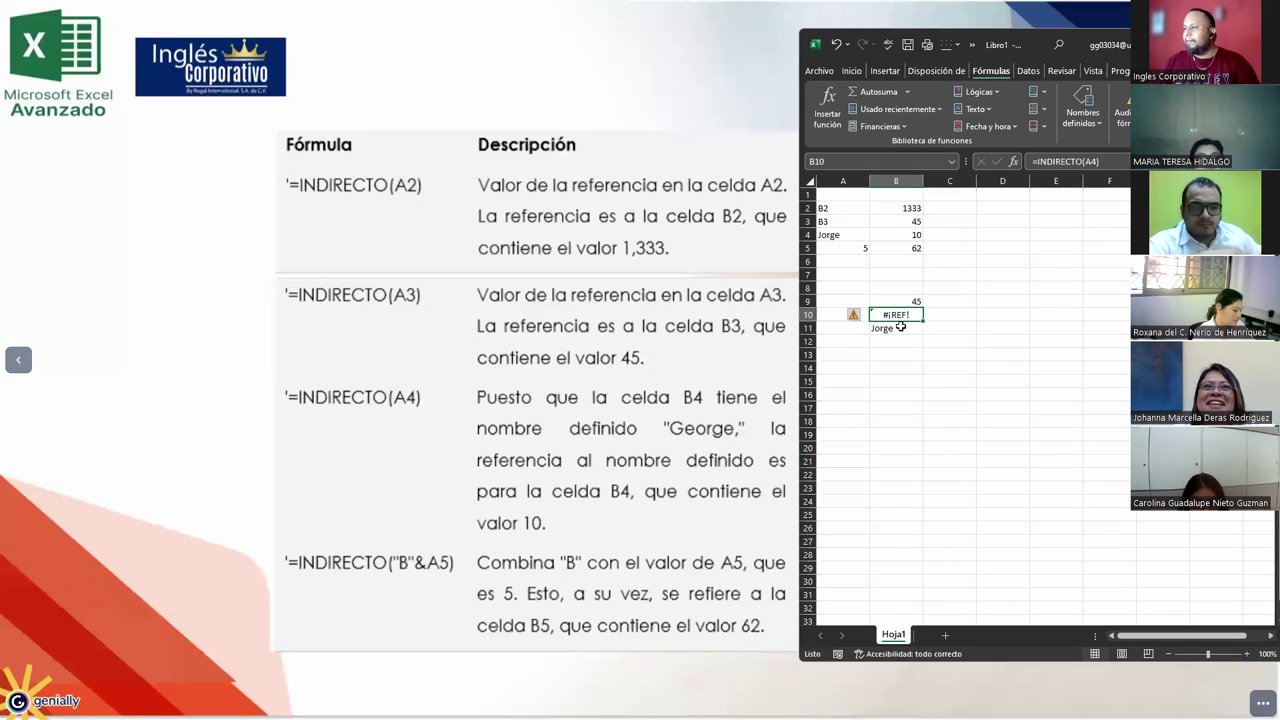
left_click(1095, 161)
type("\"A\"&")
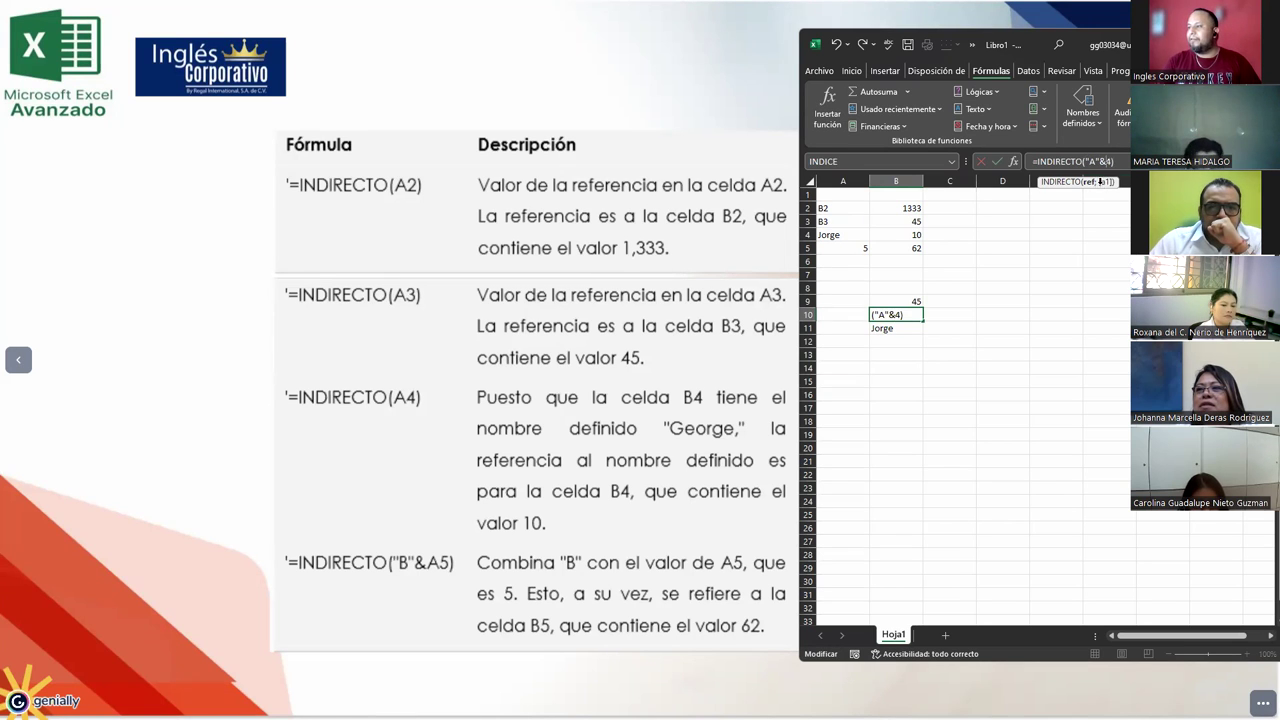
key("ctrl+Return")
- Edit B11's formula to =INDIRECTO("A"&5) so it returns 5
left_click(889, 327)
double_click(889, 327)
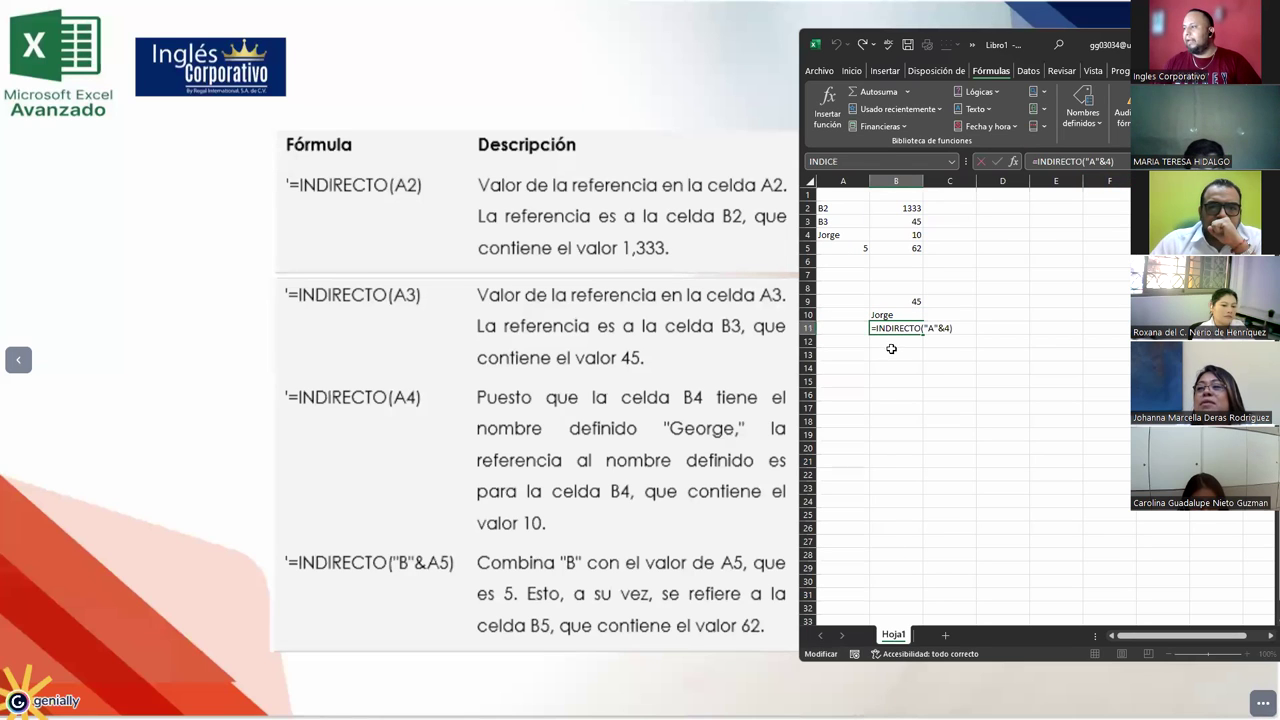
key("Left")
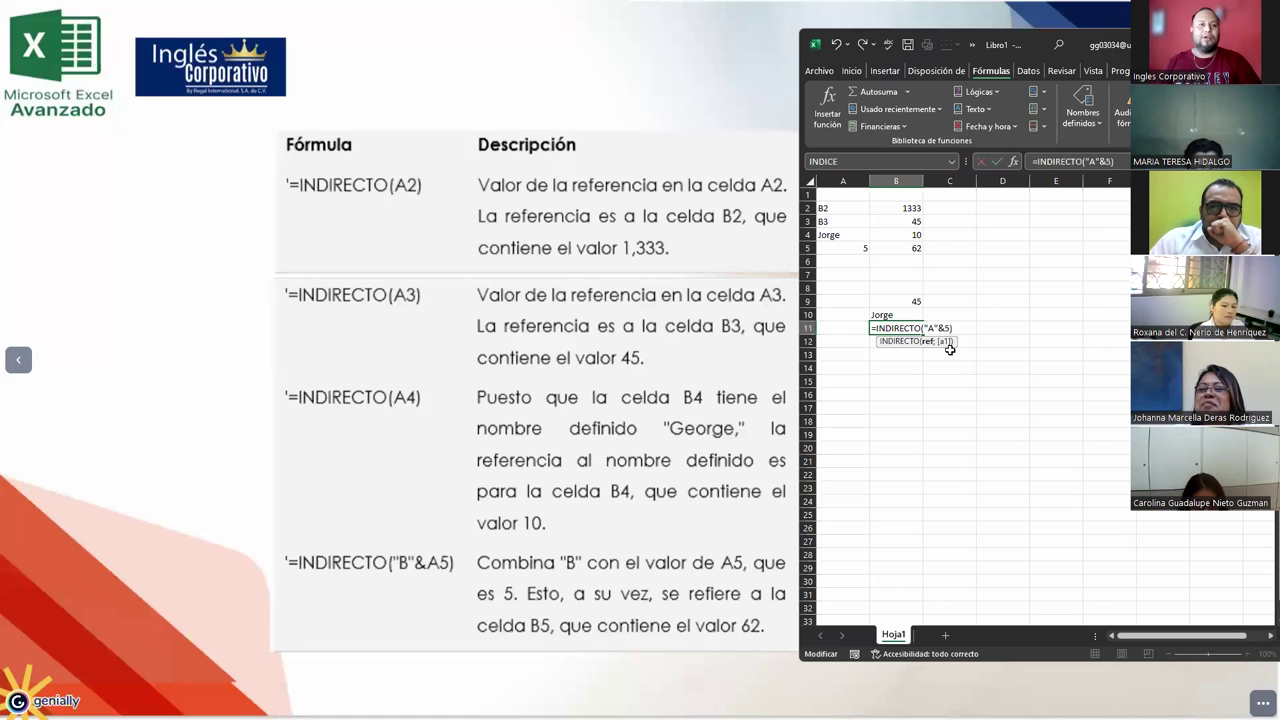
key("Return")
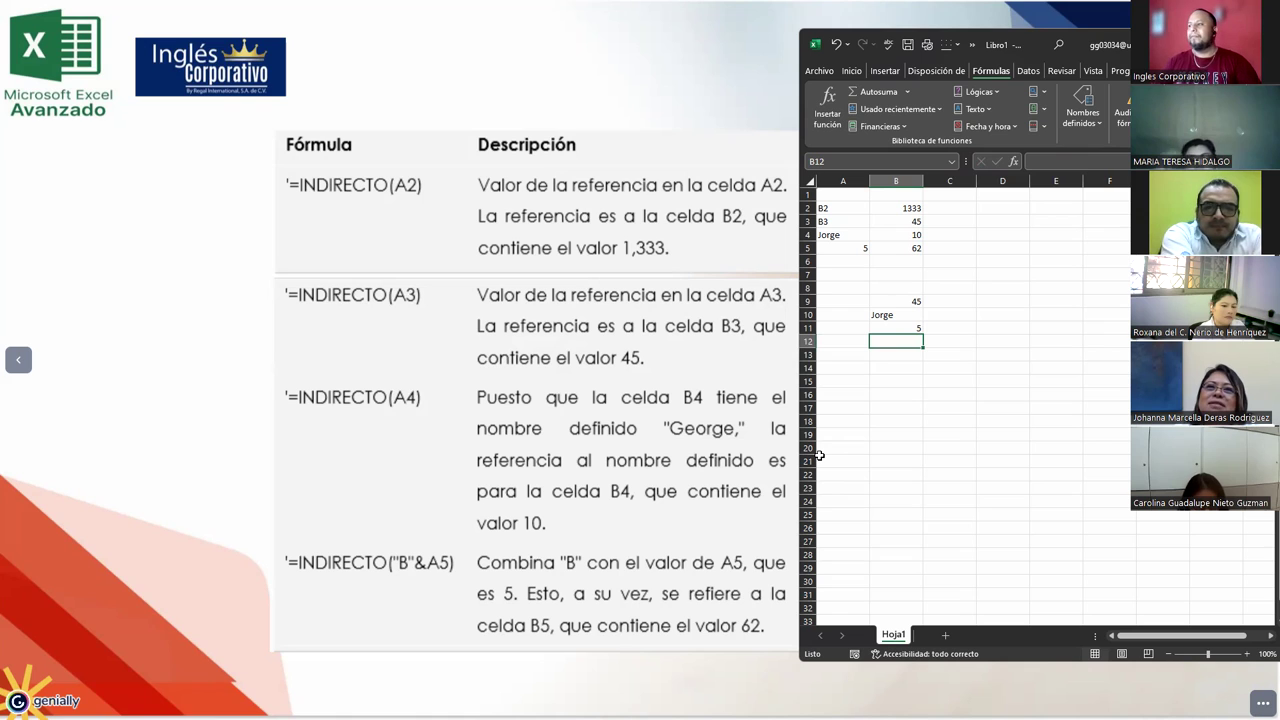
- Enter =INDIRECTO("B"&2) in B12, returning 1333
left_click(830, 208)
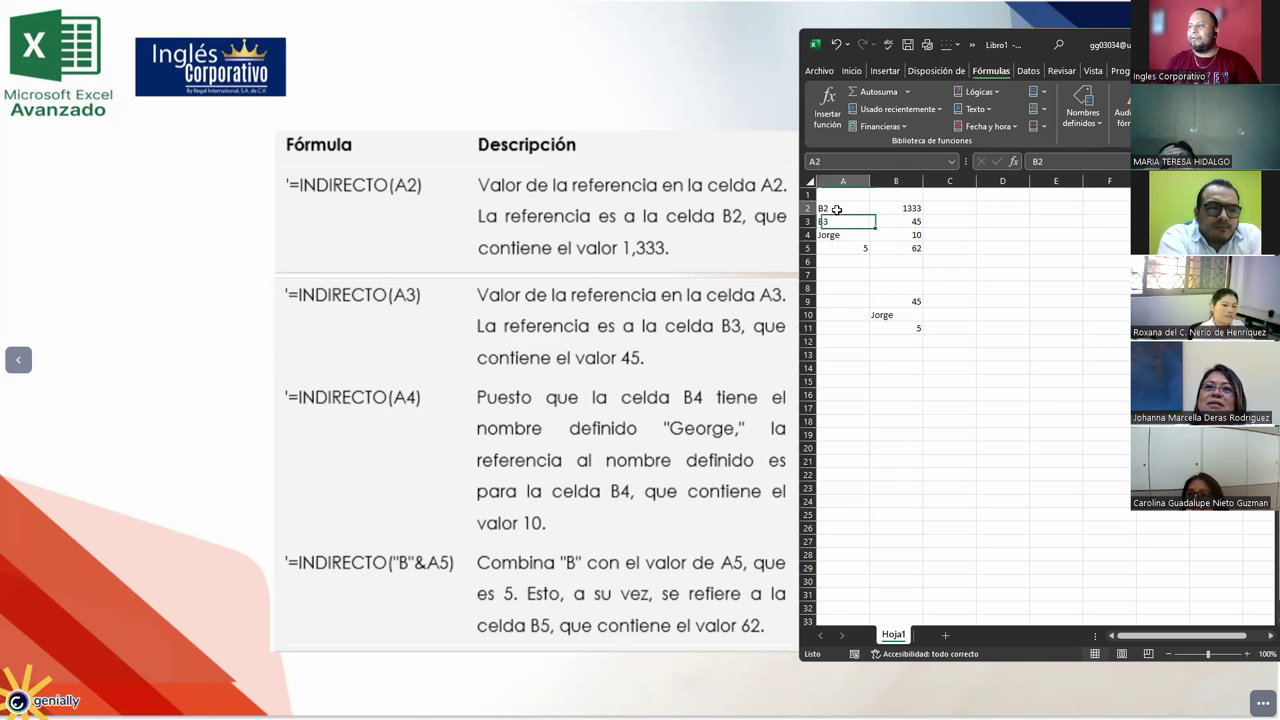
left_click(885, 341)
type("=Indirecto")
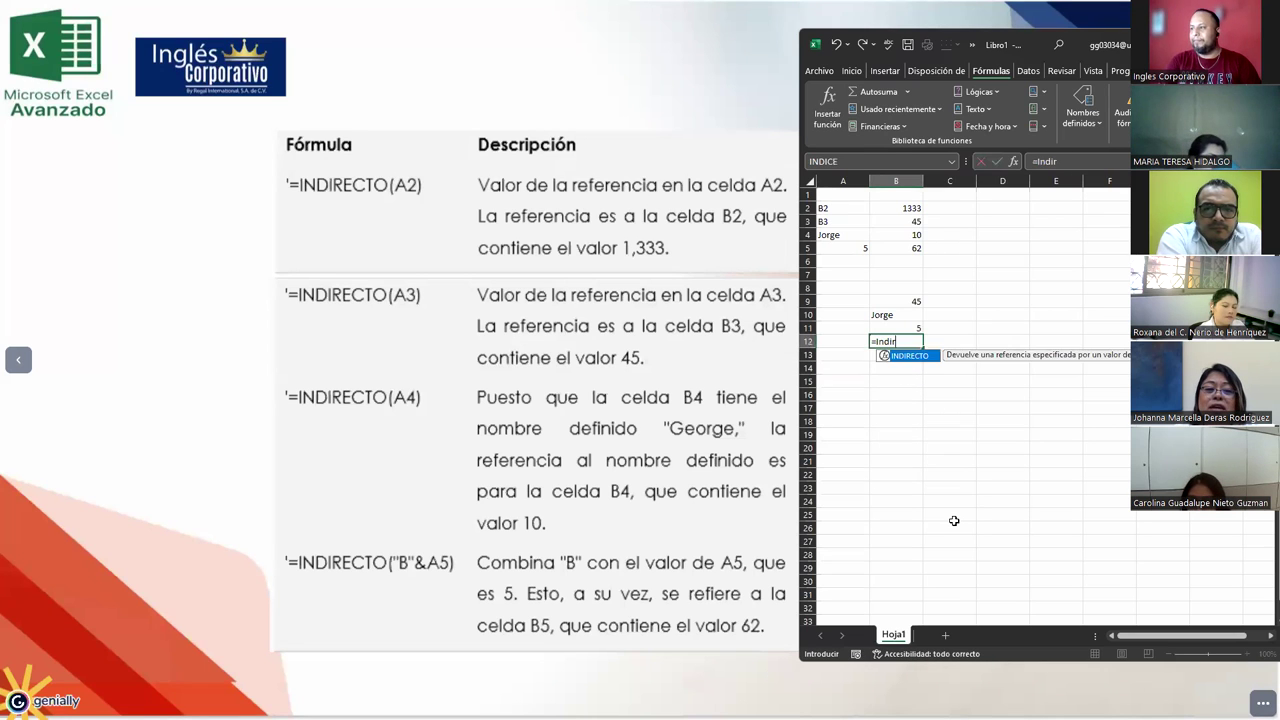
type("(\"B\"&2")
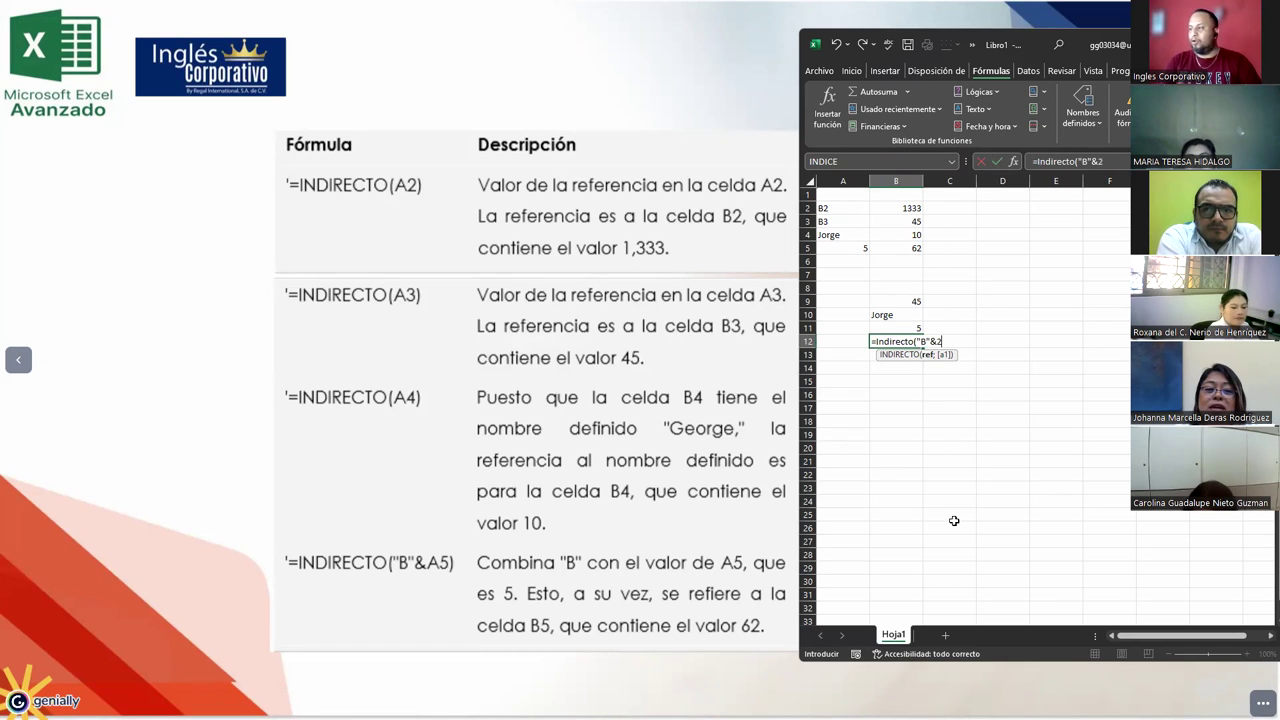
key("ctrl+Return")
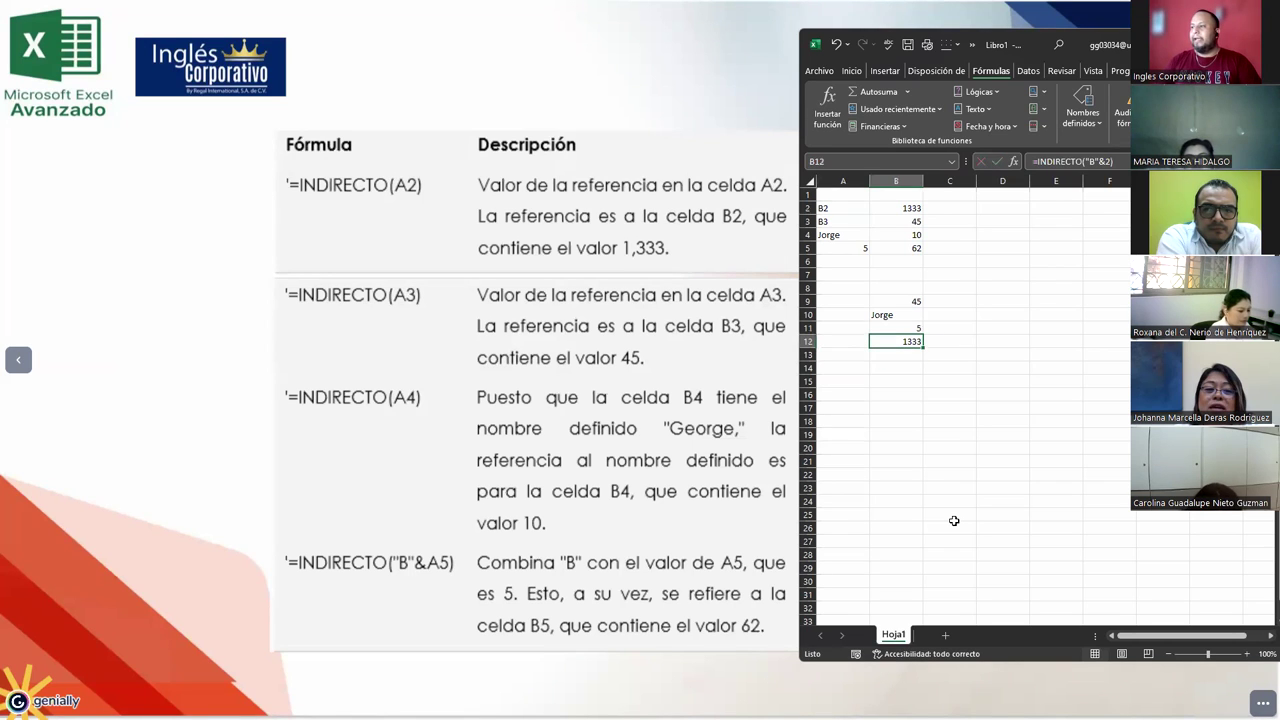
- Try the accounting currency format on B2, check B12's value, then undo it
left_click(887, 209)
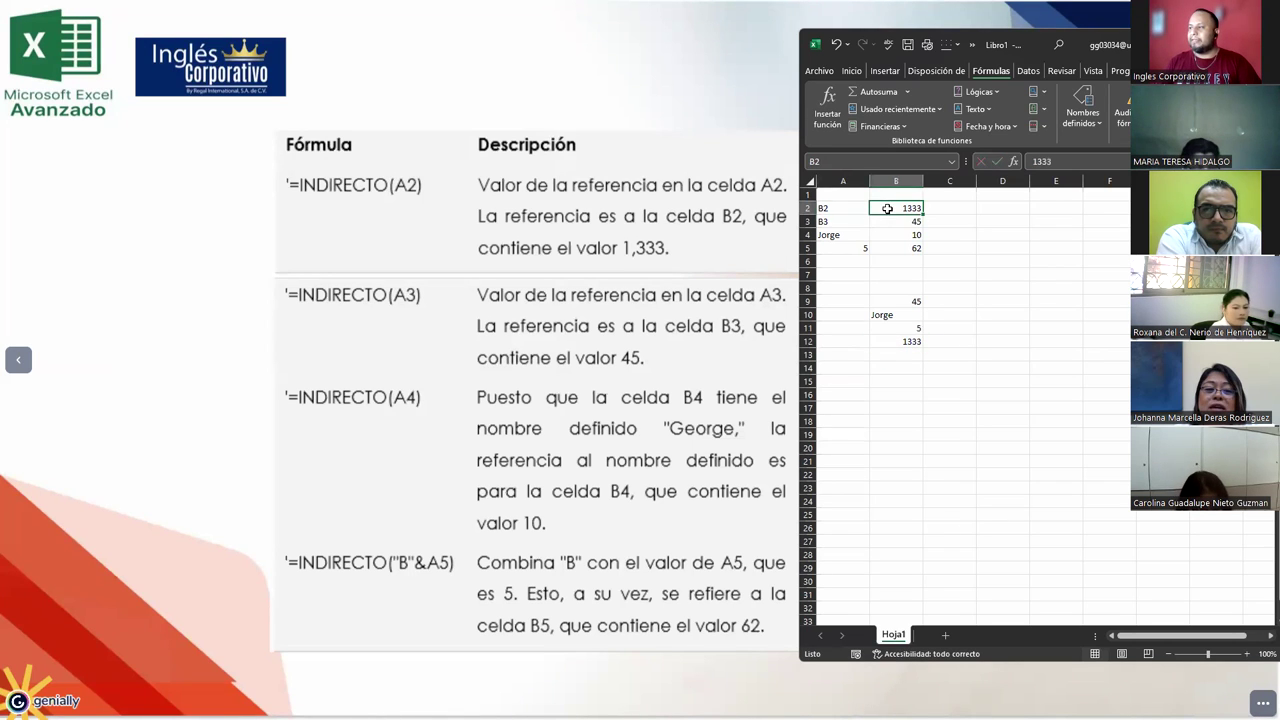
left_click(852, 71)
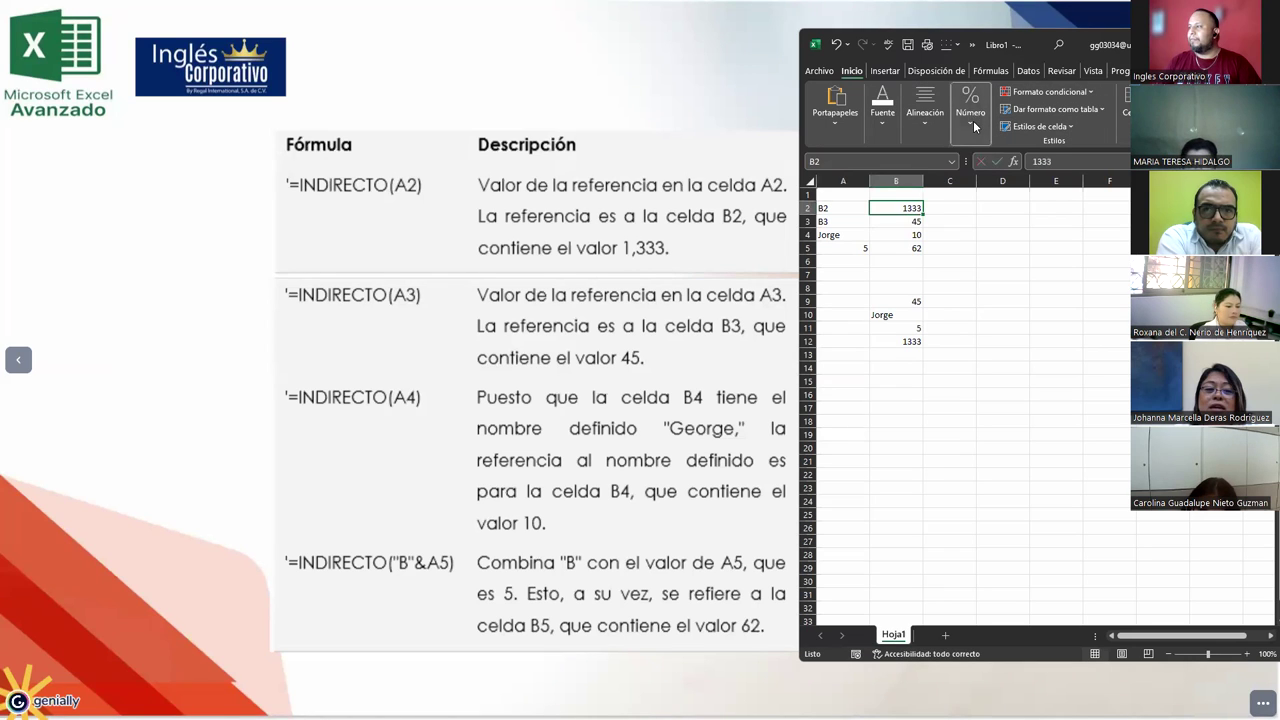
left_click(970, 110)
left_click(966, 185)
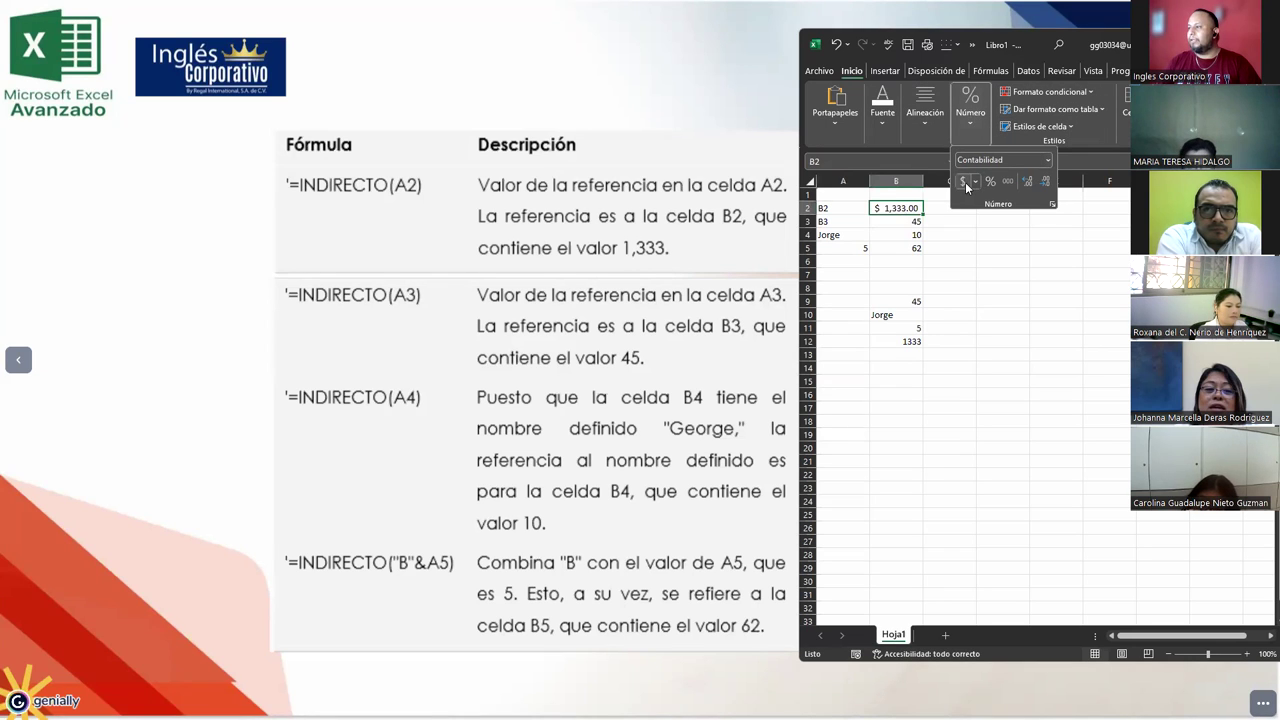
left_click(889, 345)
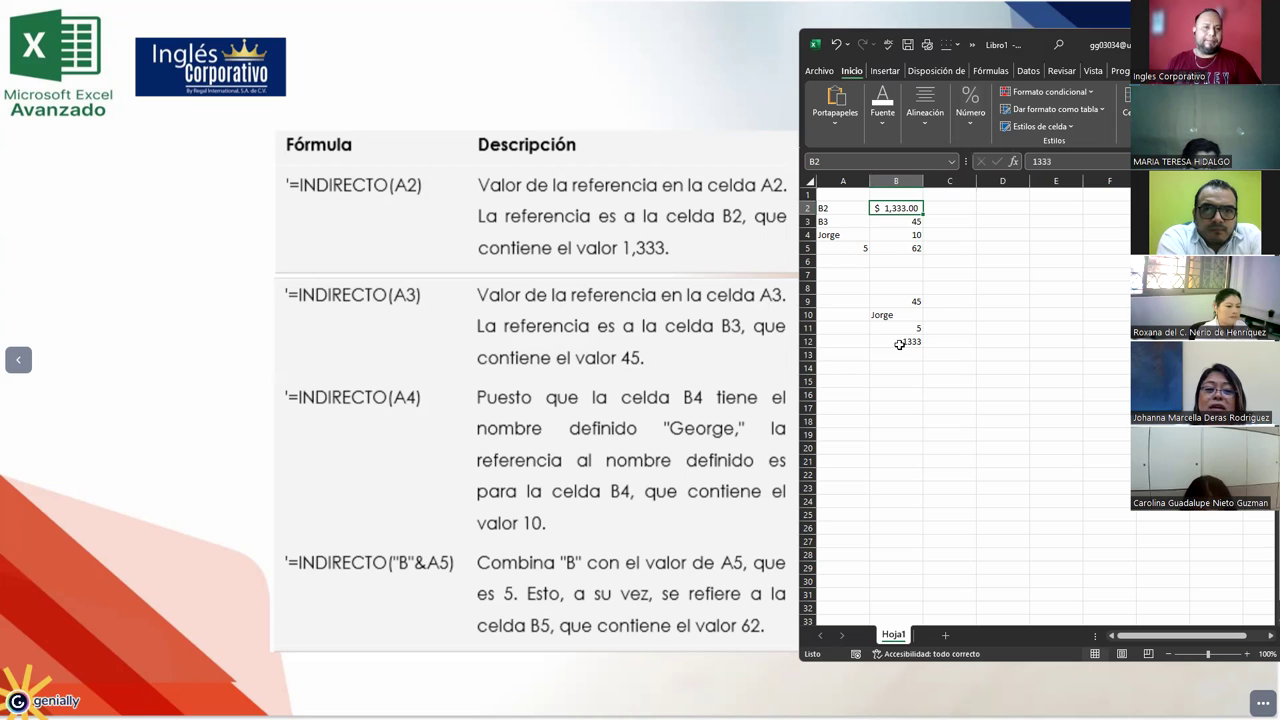
left_click(896, 321)
left_click(896, 354)
left_click(880, 208)
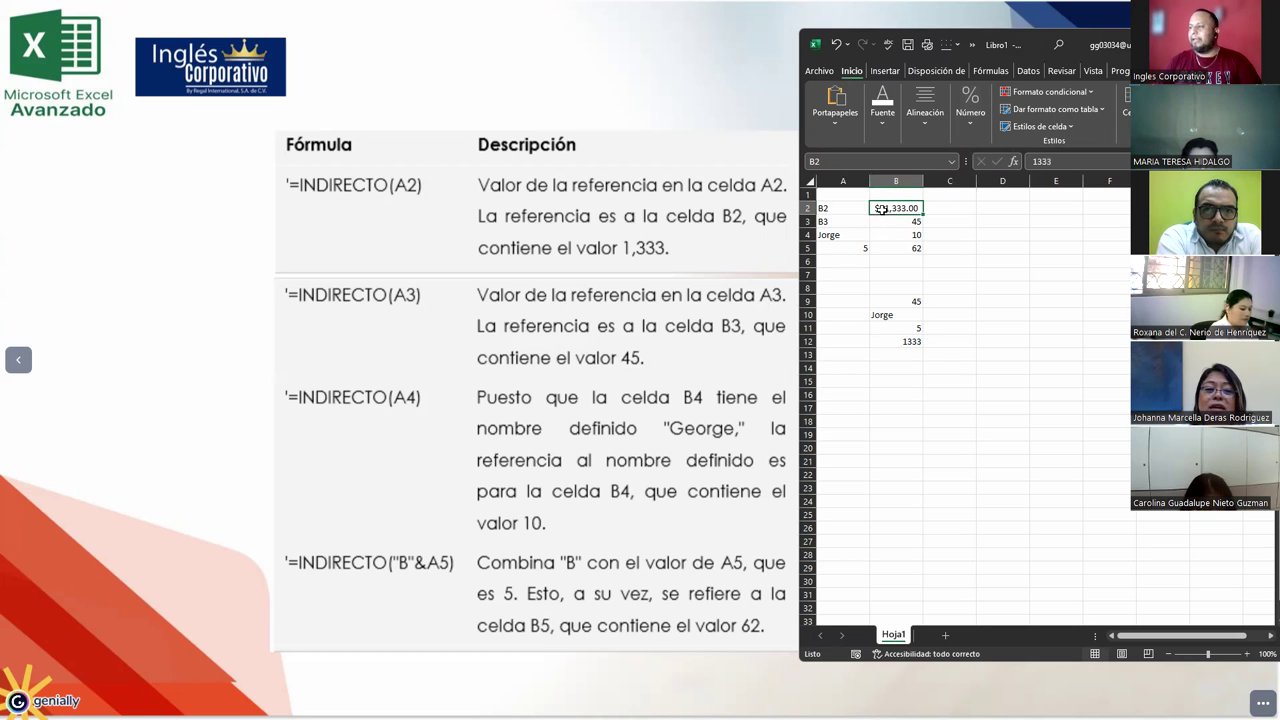
left_click(882, 340)
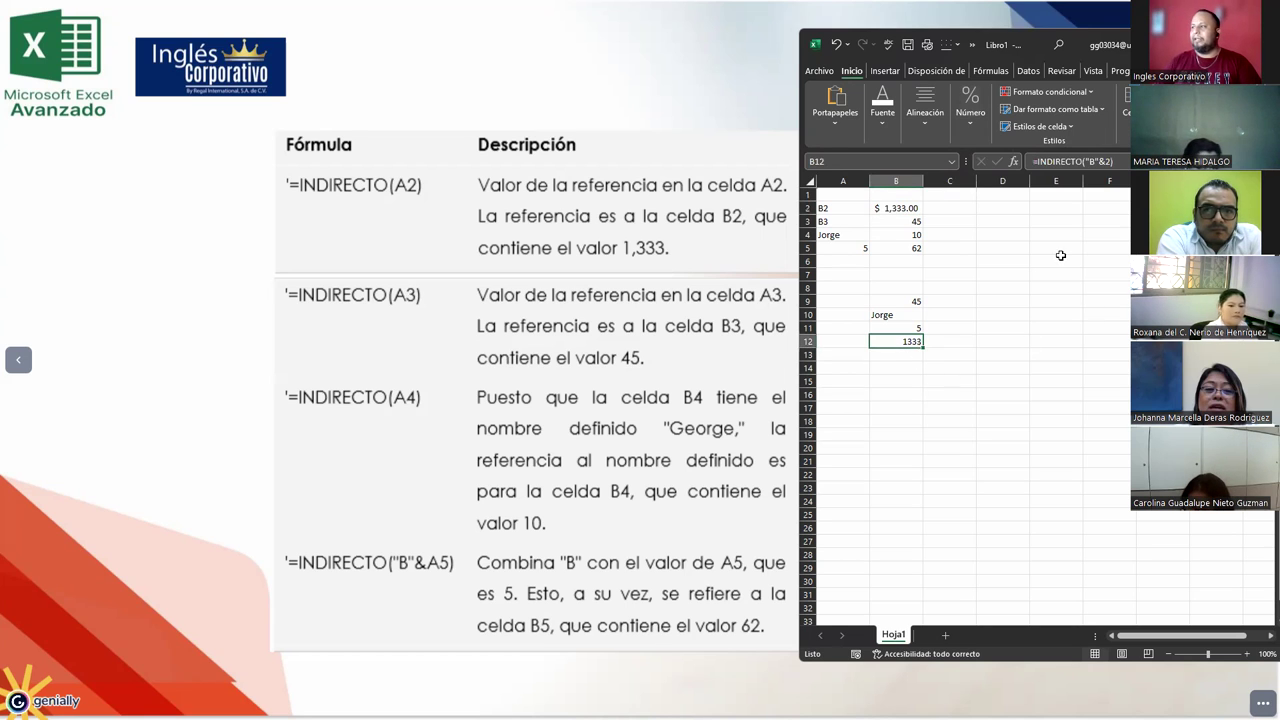
key("ctrl+z")
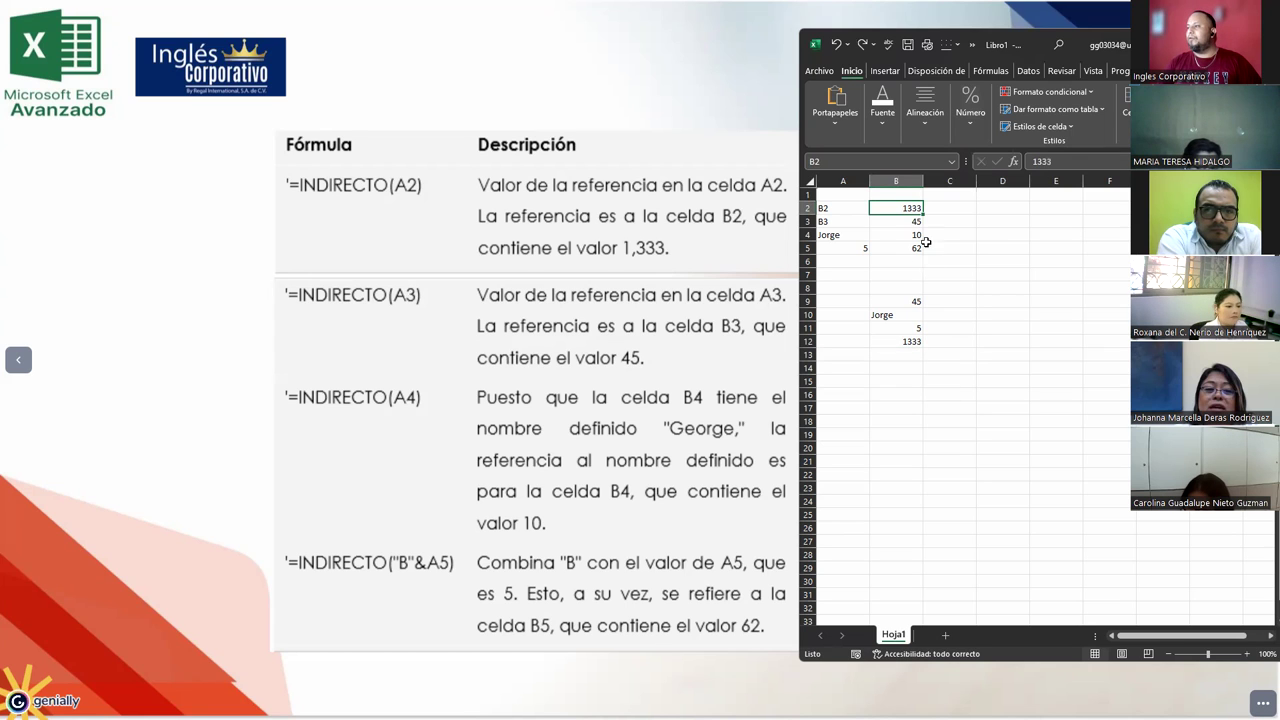
key("ctrl+z")
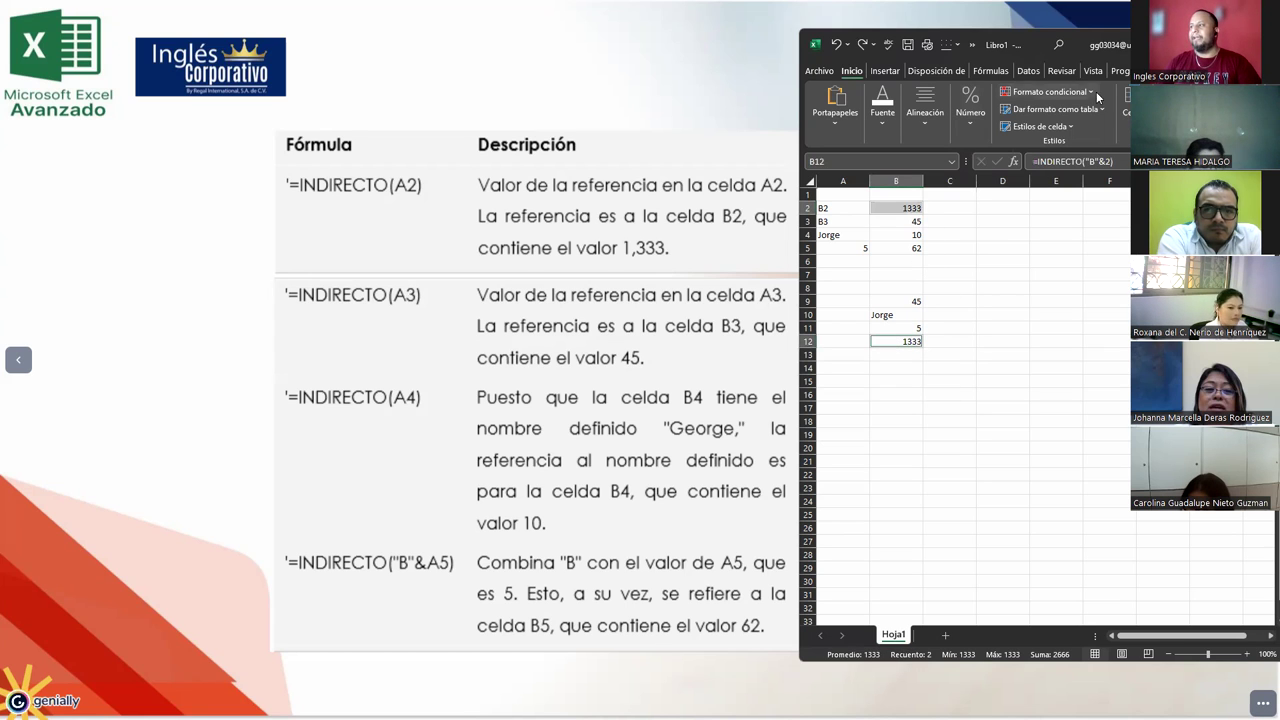
- Test and undo accounting format on B2 and B12, then drag Excel aside to reveal Resultado
left_click(969, 120)
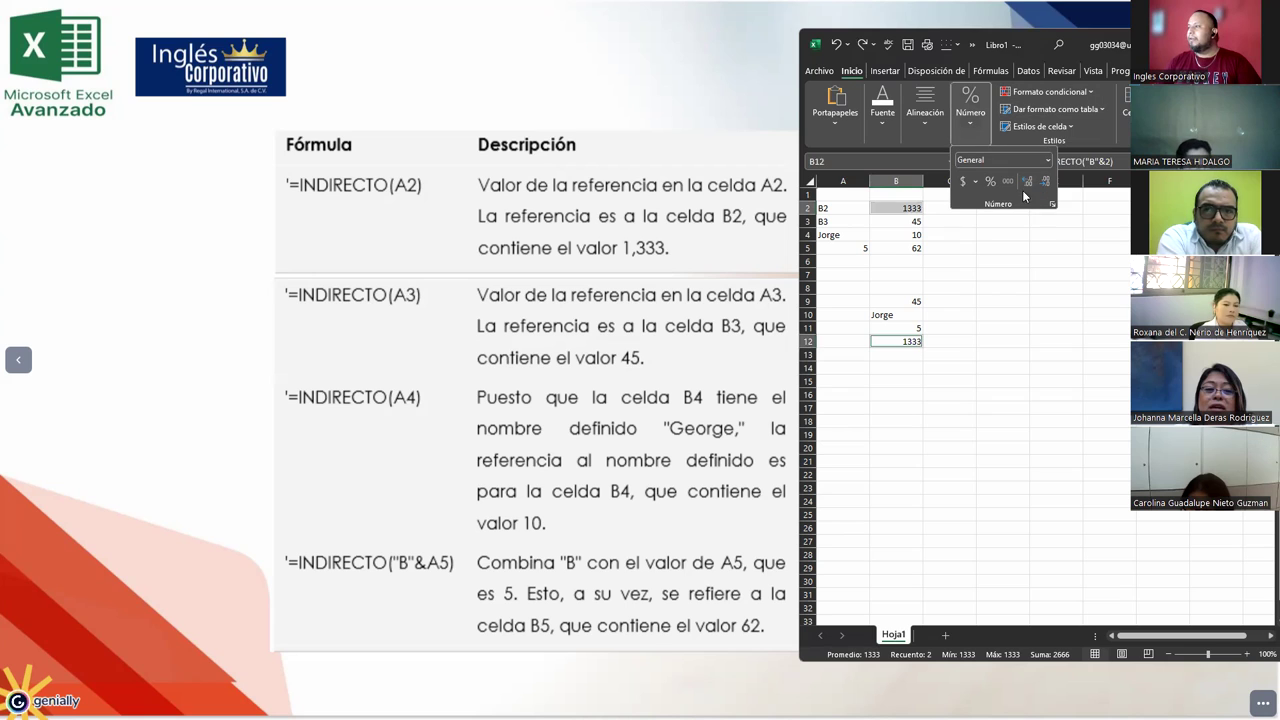
left_click(1008, 182)
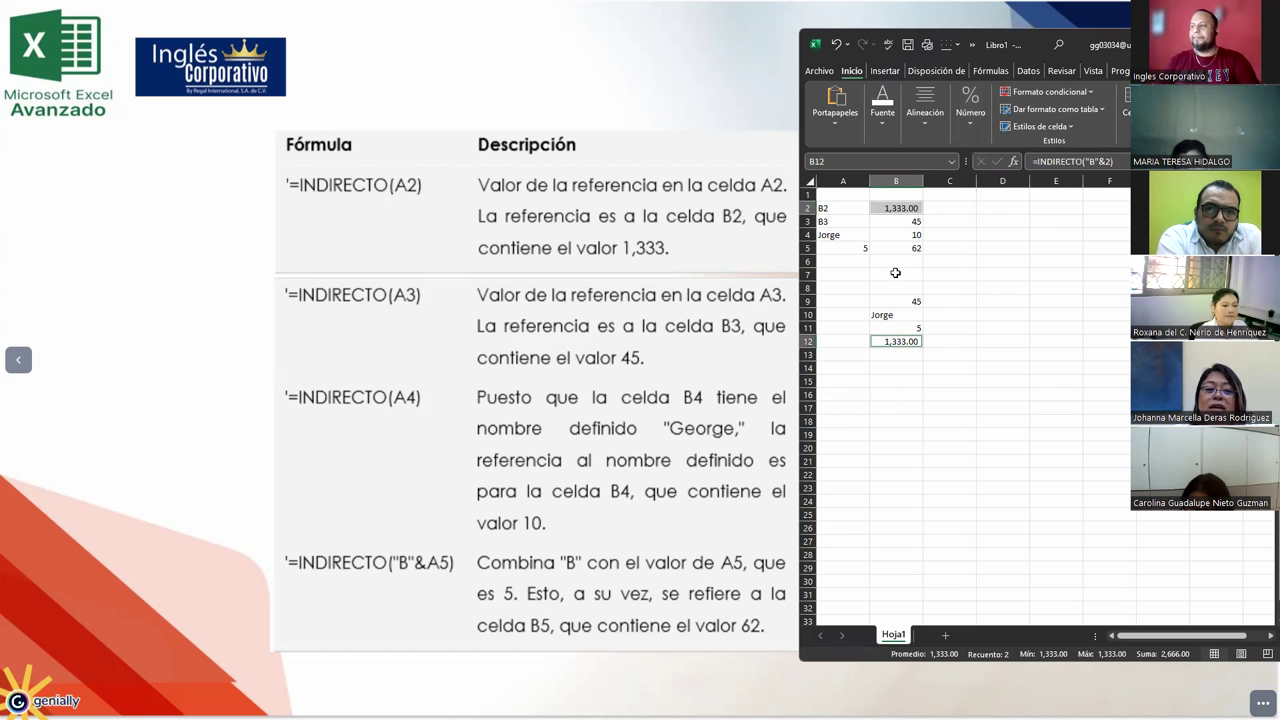
left_click(896, 235)
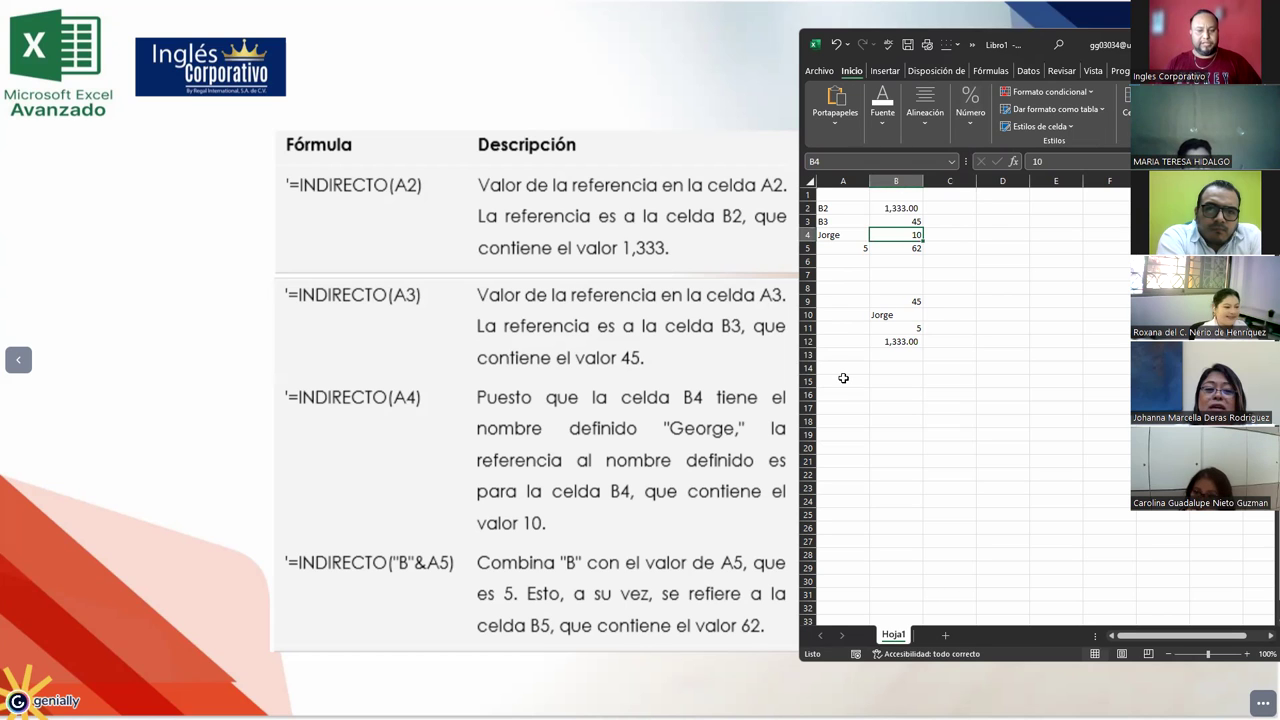
key("ctrl+z")
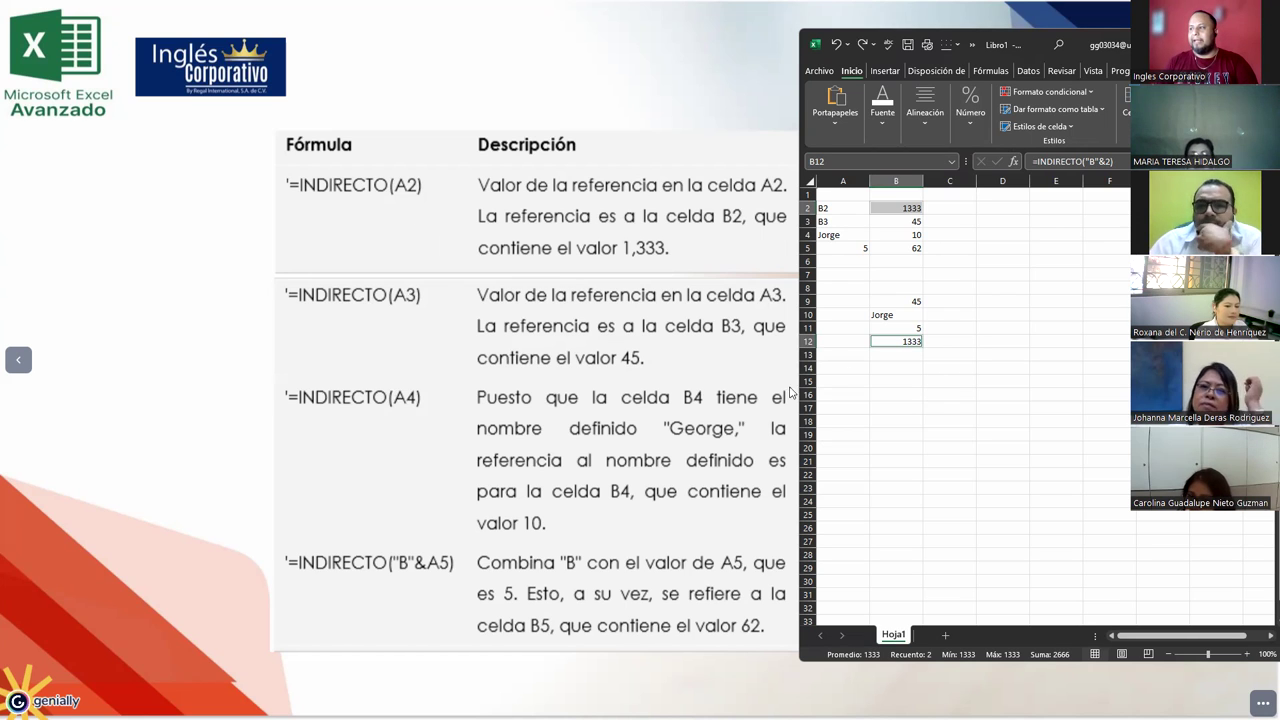
left_click(895, 302)
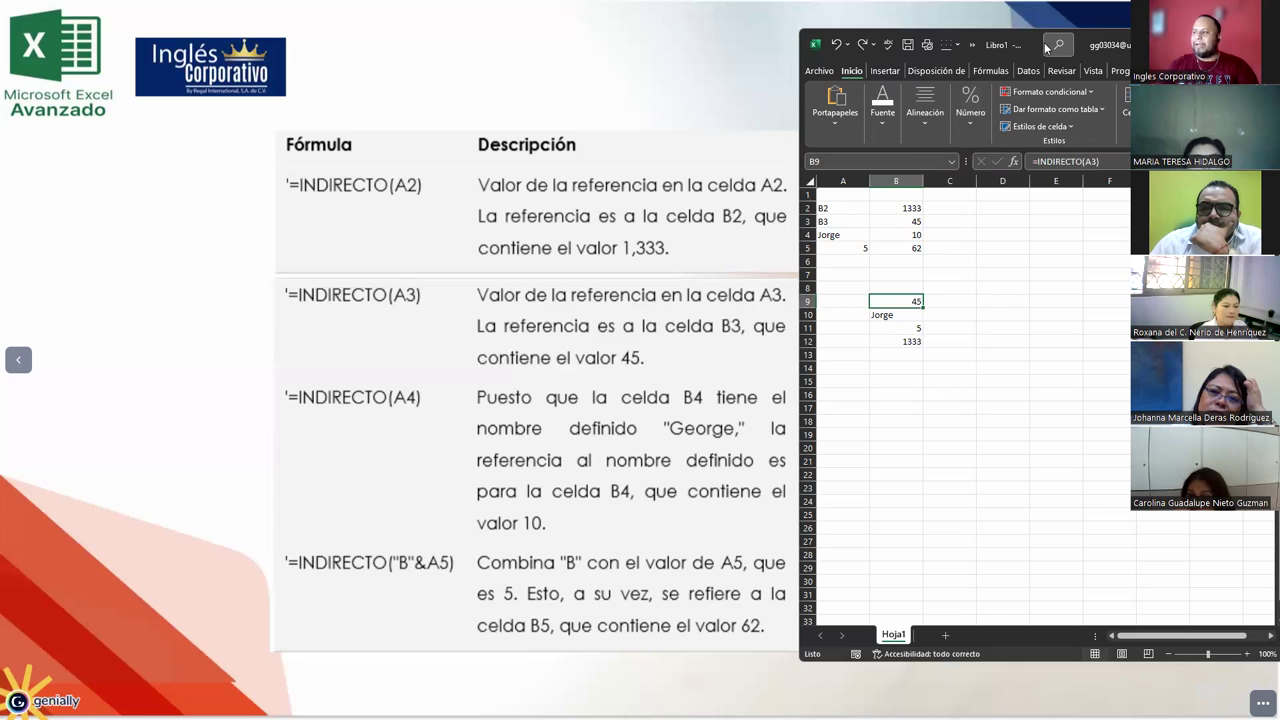
left_click_drag(1044, 42, 1113, 56)
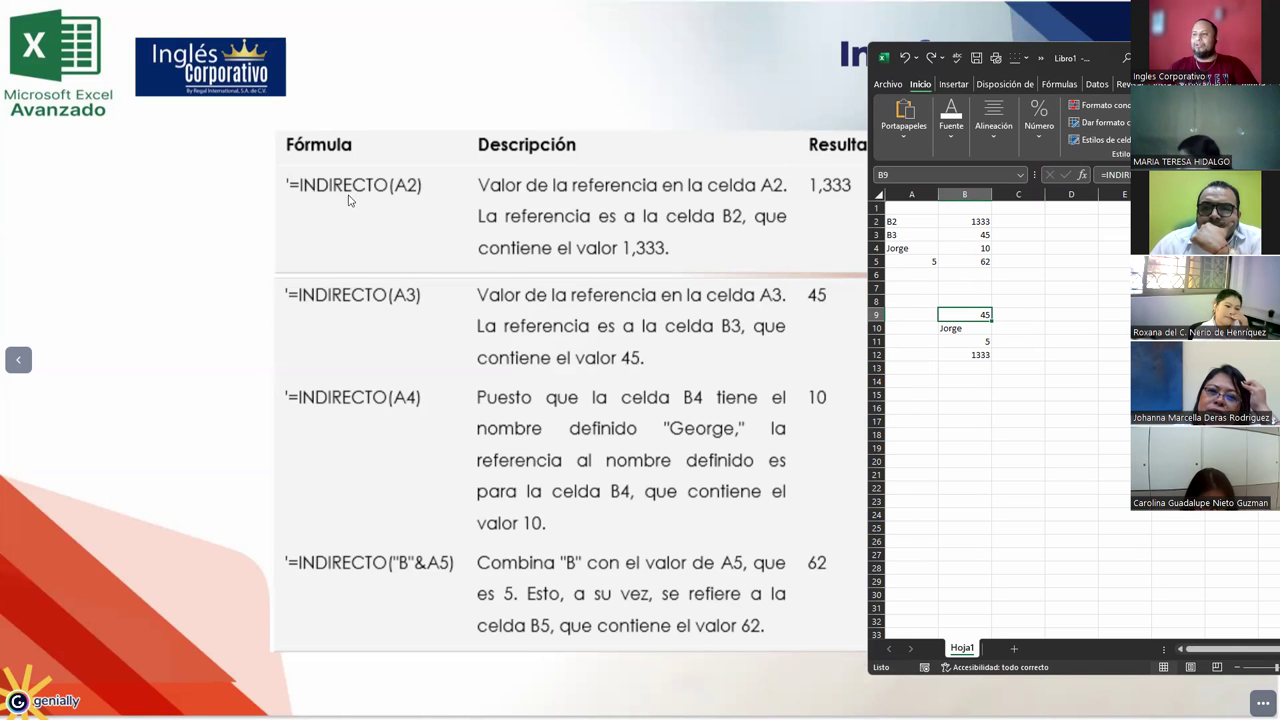
- Move the values 1333, 45, 10 and 62 from B2:B5 down one row to B3:B6
left_click(965, 354)
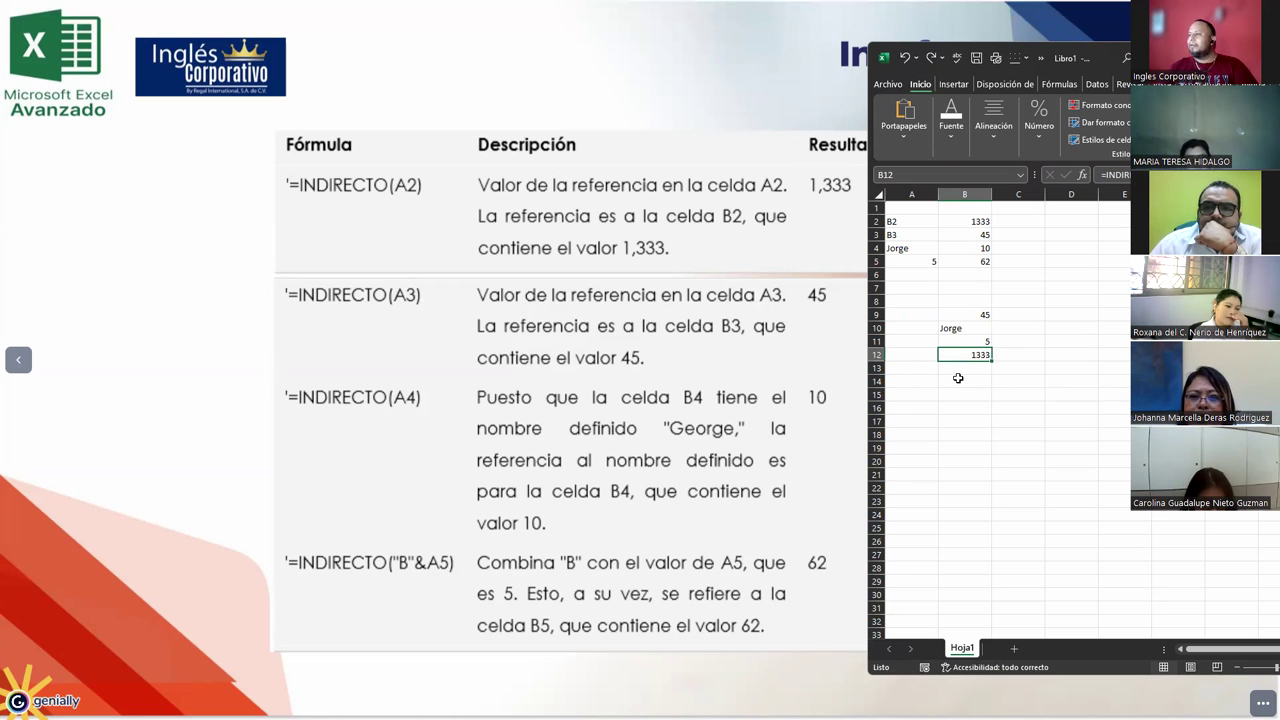
left_click(909, 235)
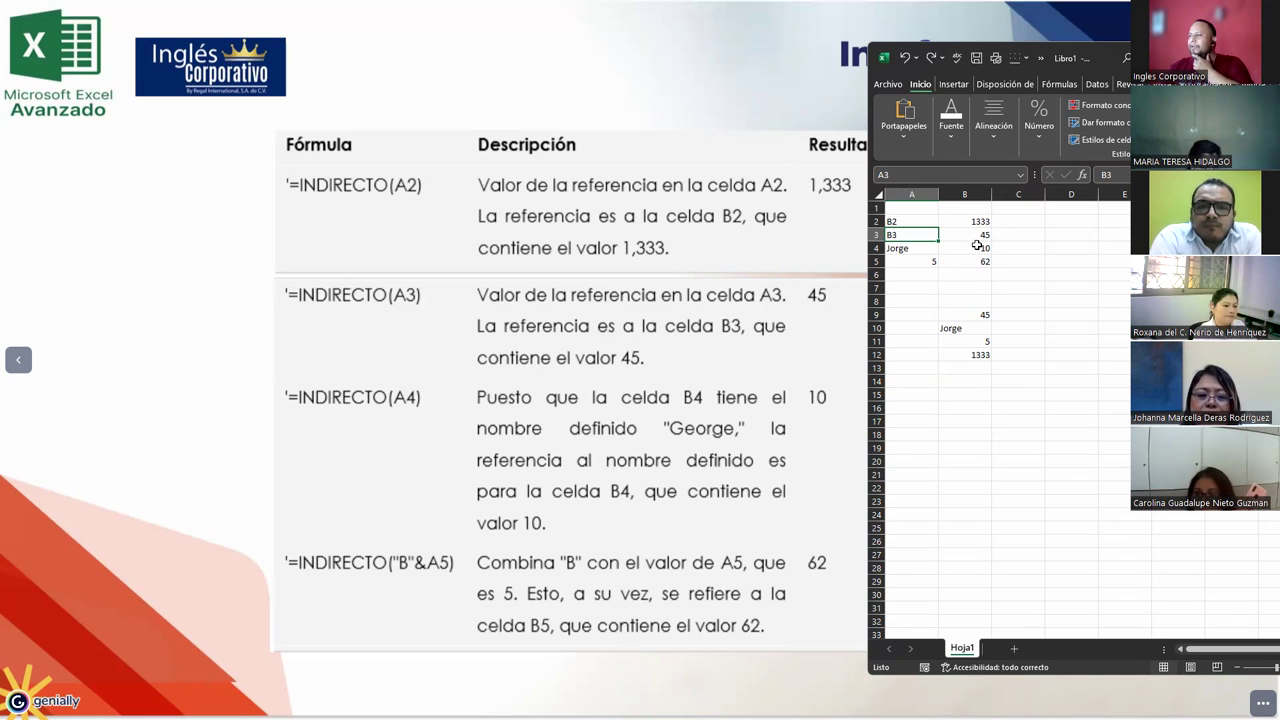
left_click_drag(980, 221, 981, 286)
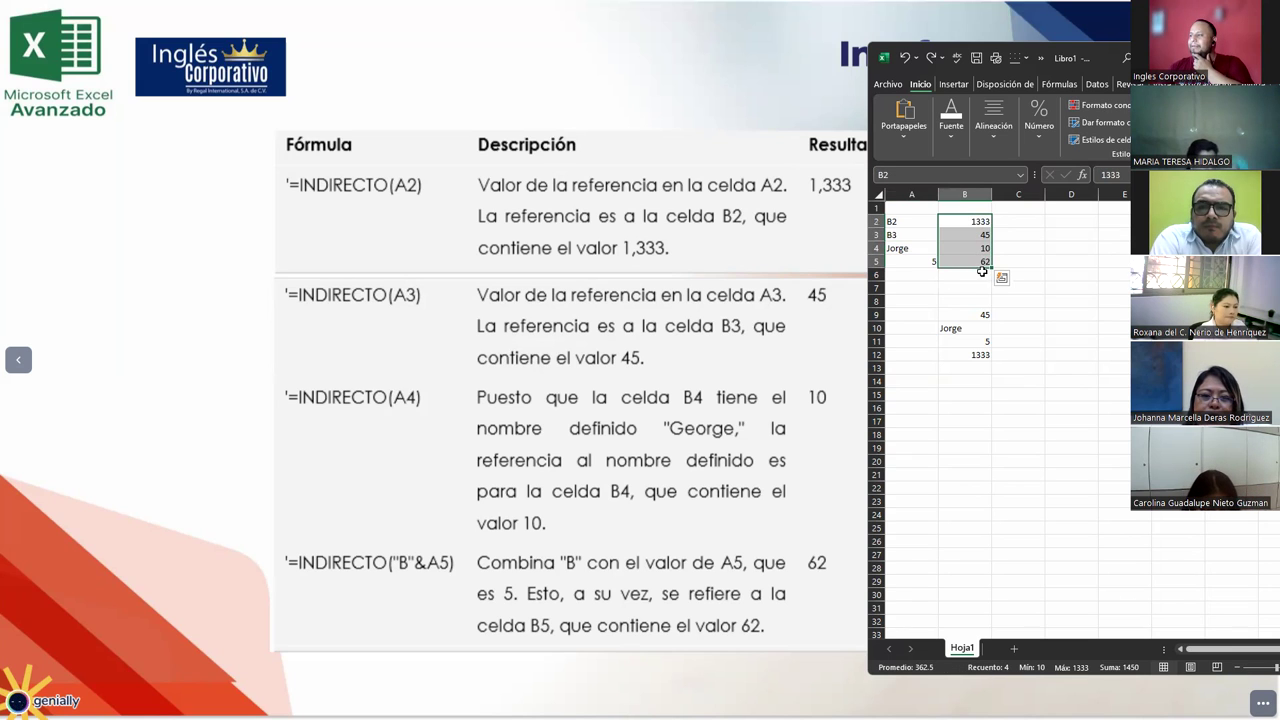
- Replace the "A"&4 argument in B10 with A3, giving =INDIRECTO(A3), which returns 1333
left_click(951, 312)
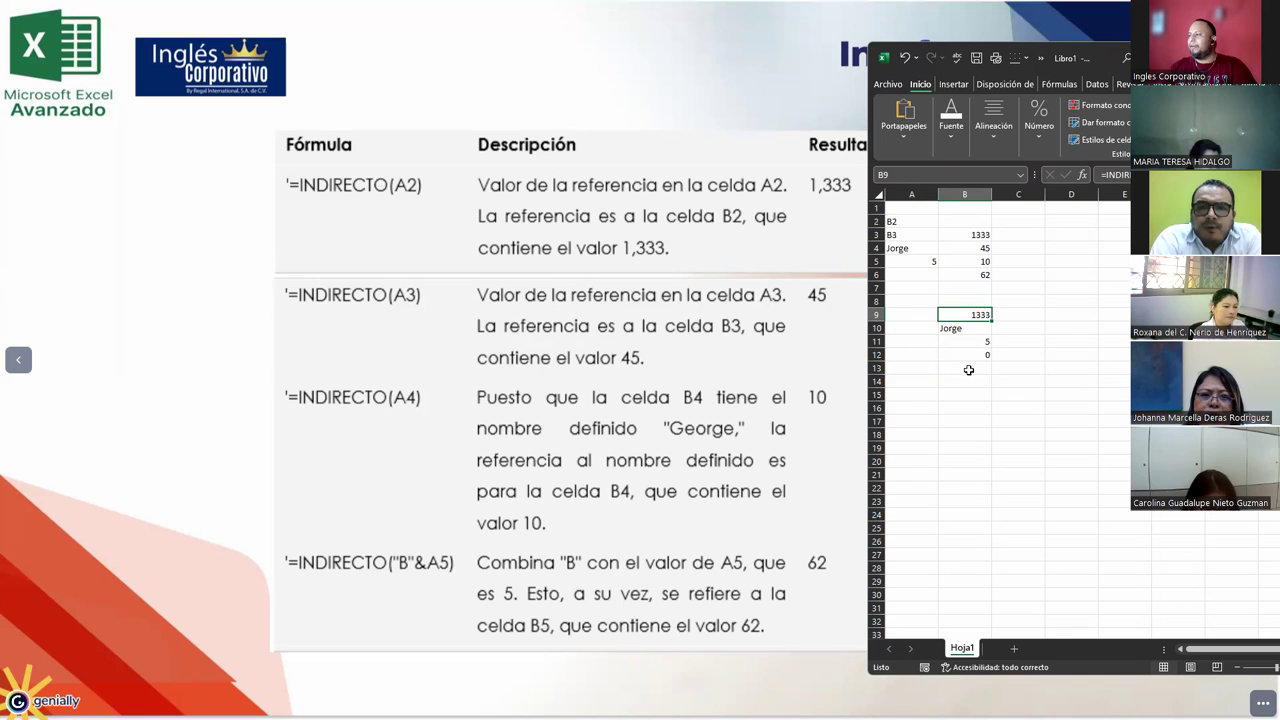
key("F2")
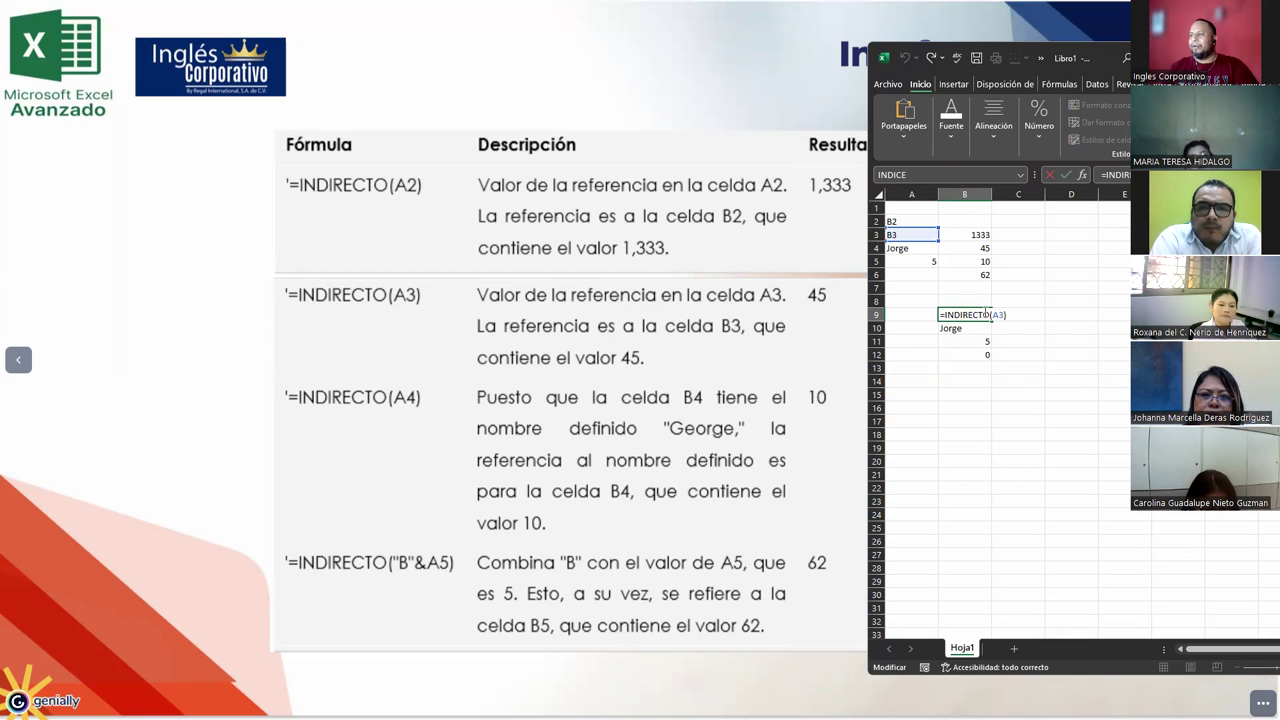
key("Escape")
left_click(956, 331)
key("F2")
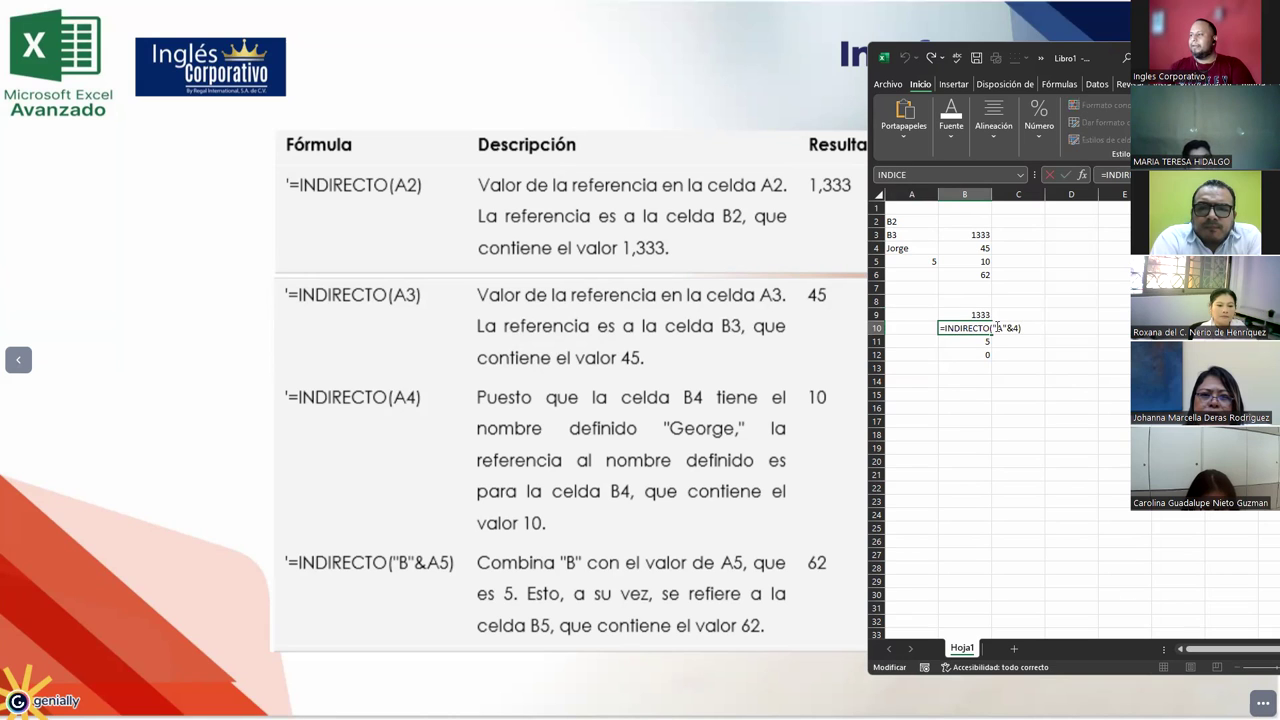
left_click_drag(996, 327, 1009, 328)
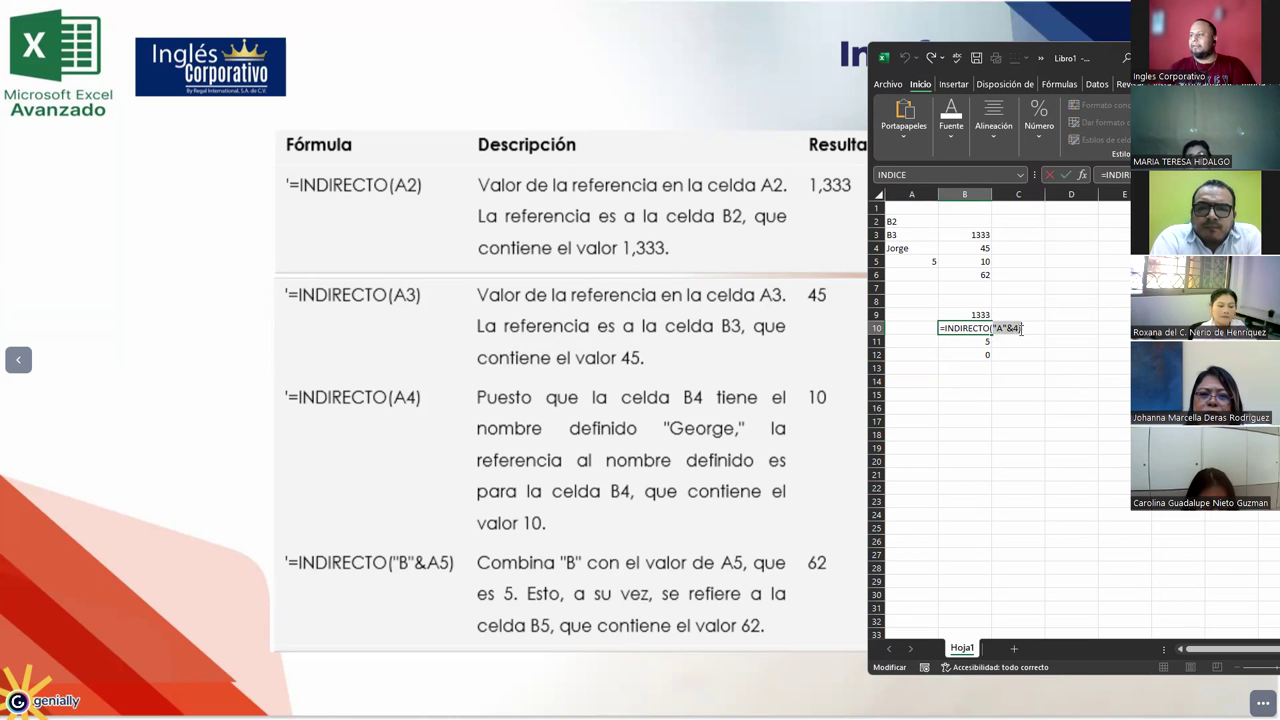
key("BackSpace")
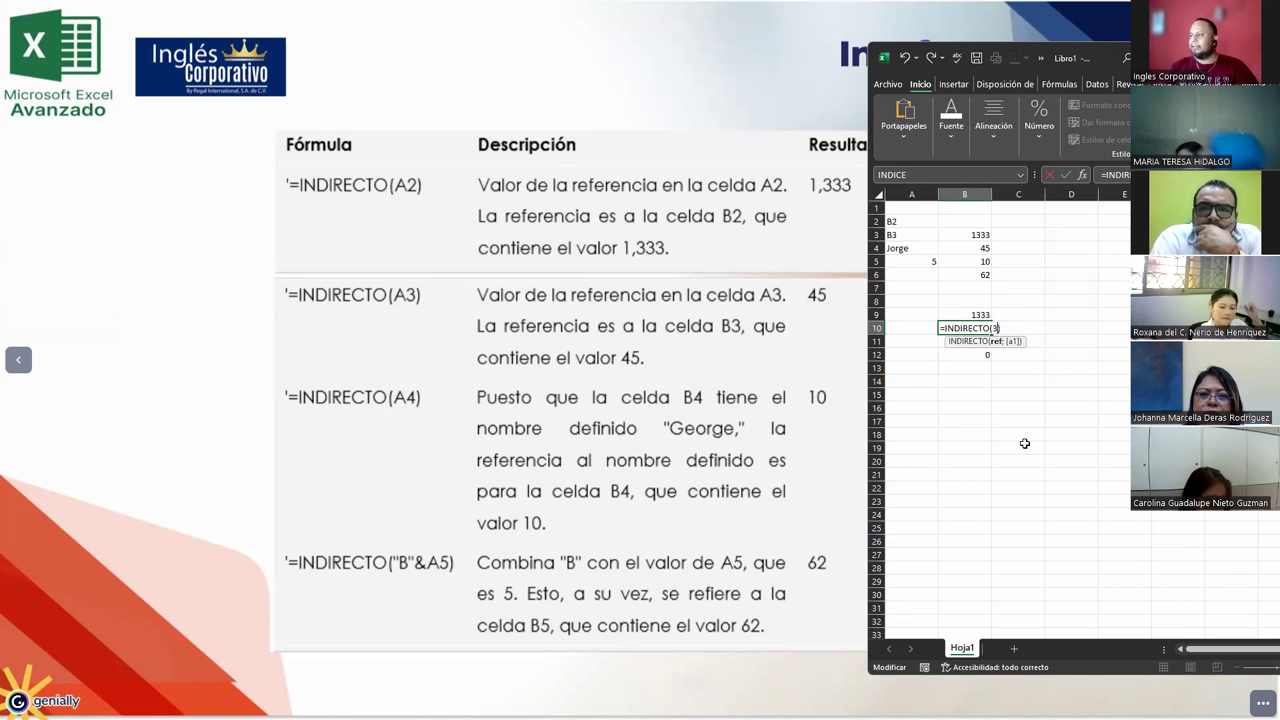
type("A2")
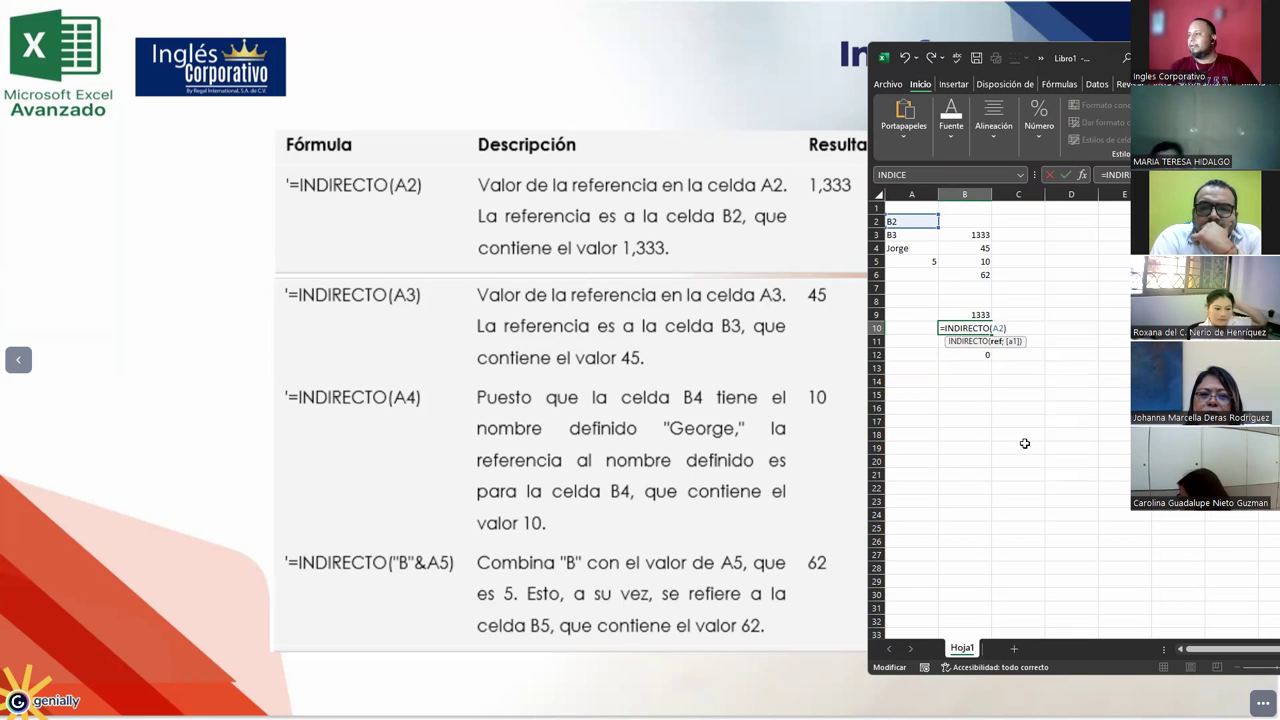
key("BackSpace")
type("3")
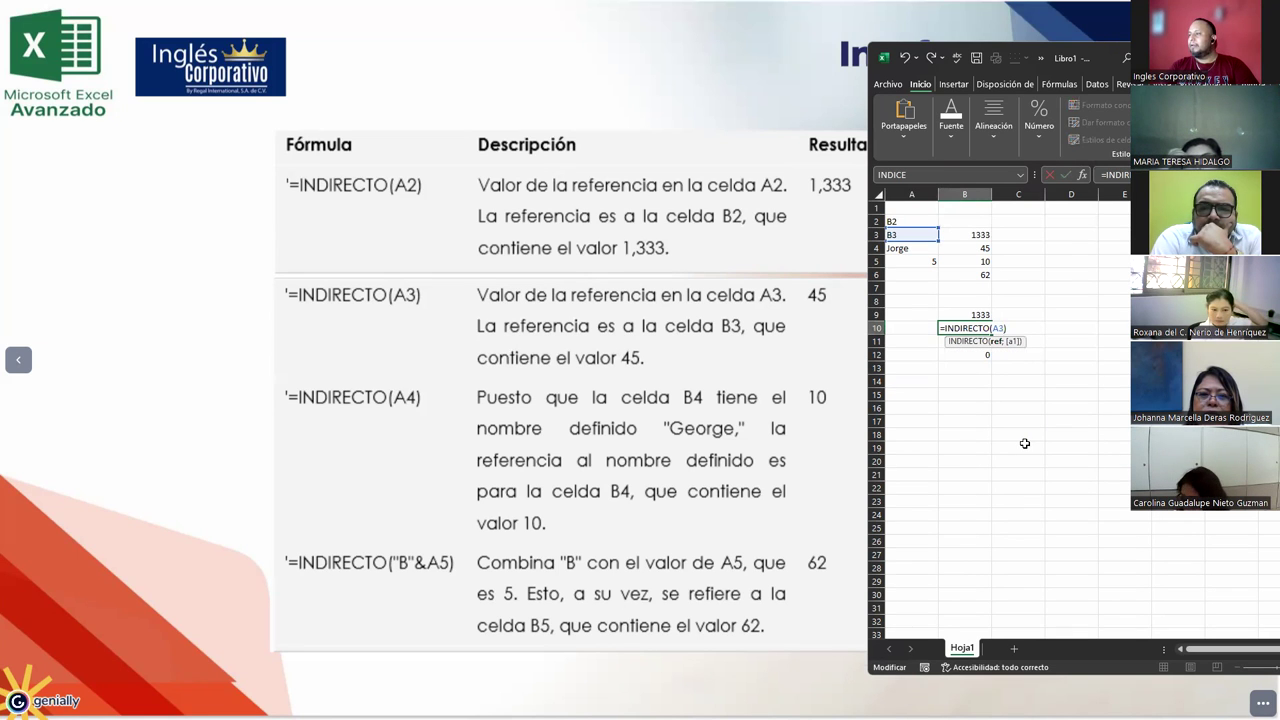
key("Return")
key("Up")
key("Up")
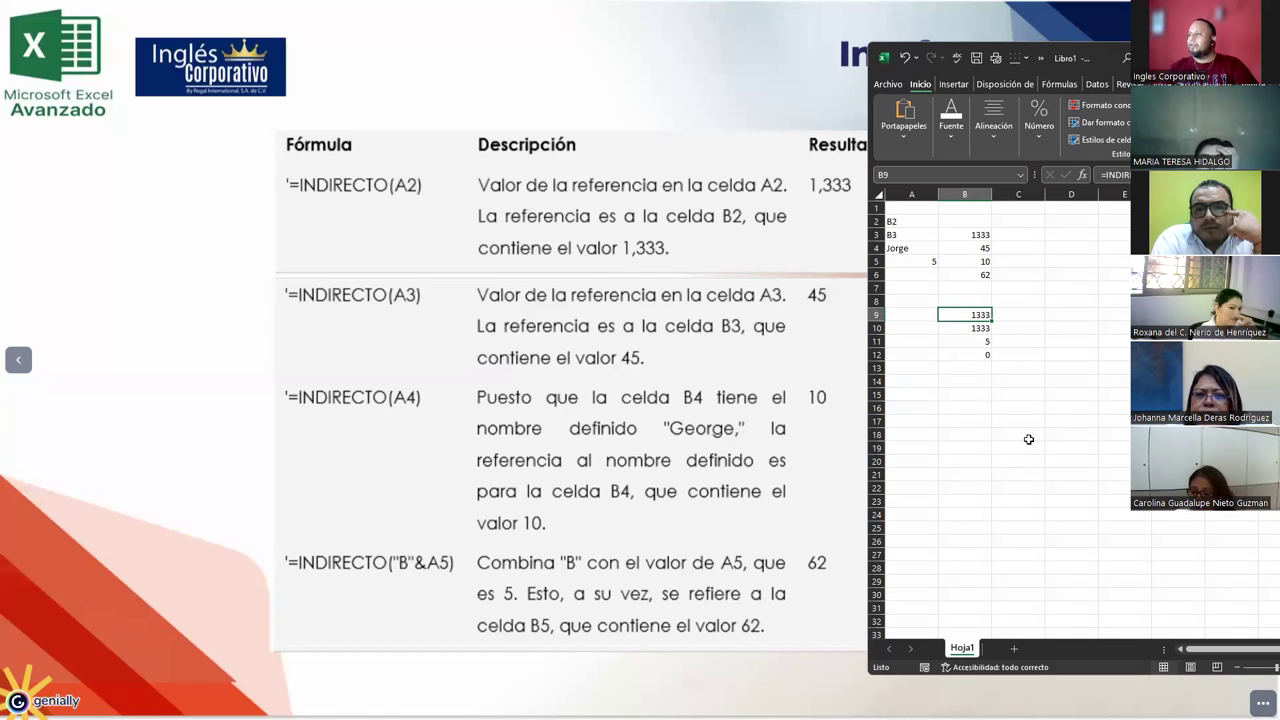
- Move the four values back to B2:B5 and change B9's formula to =INDIRECTO(A2)
mouse_move(962, 236)
left_mouse_down()
mouse_move(962, 252)
mouse_move(965, 222)
left_mouse_up()
left_click(960, 233)
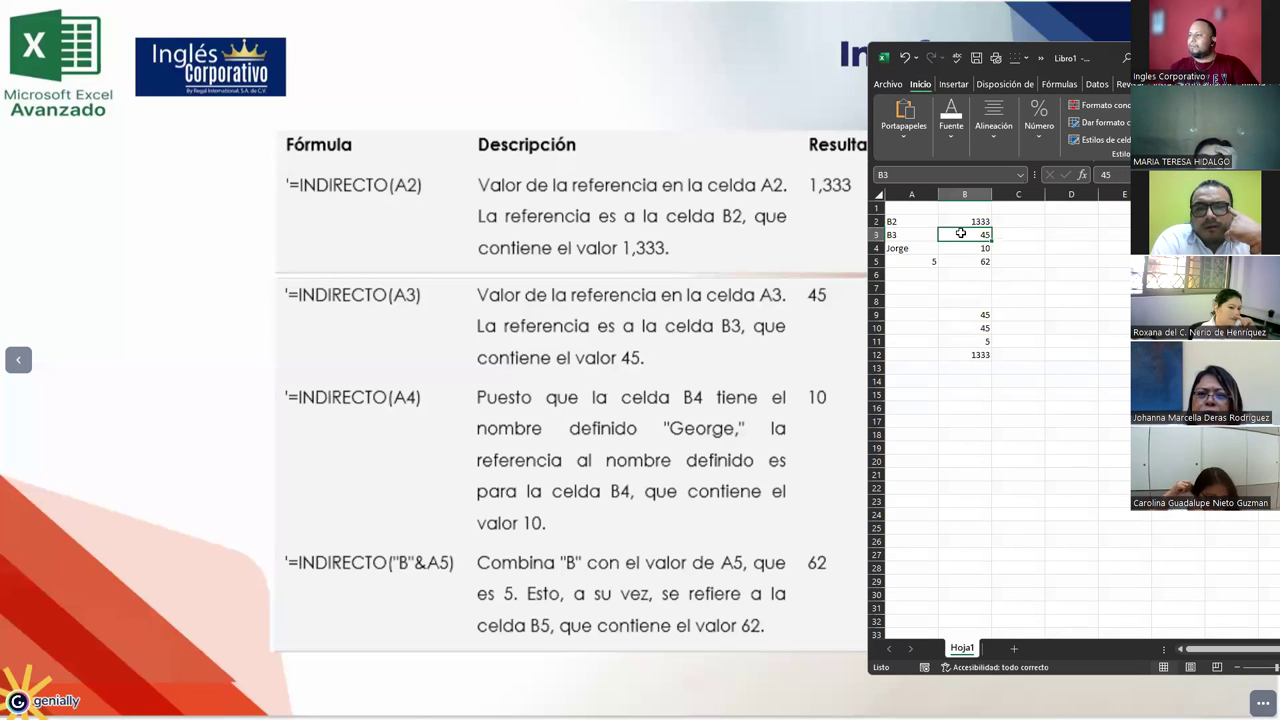
left_click(957, 314)
double_click(957, 314)
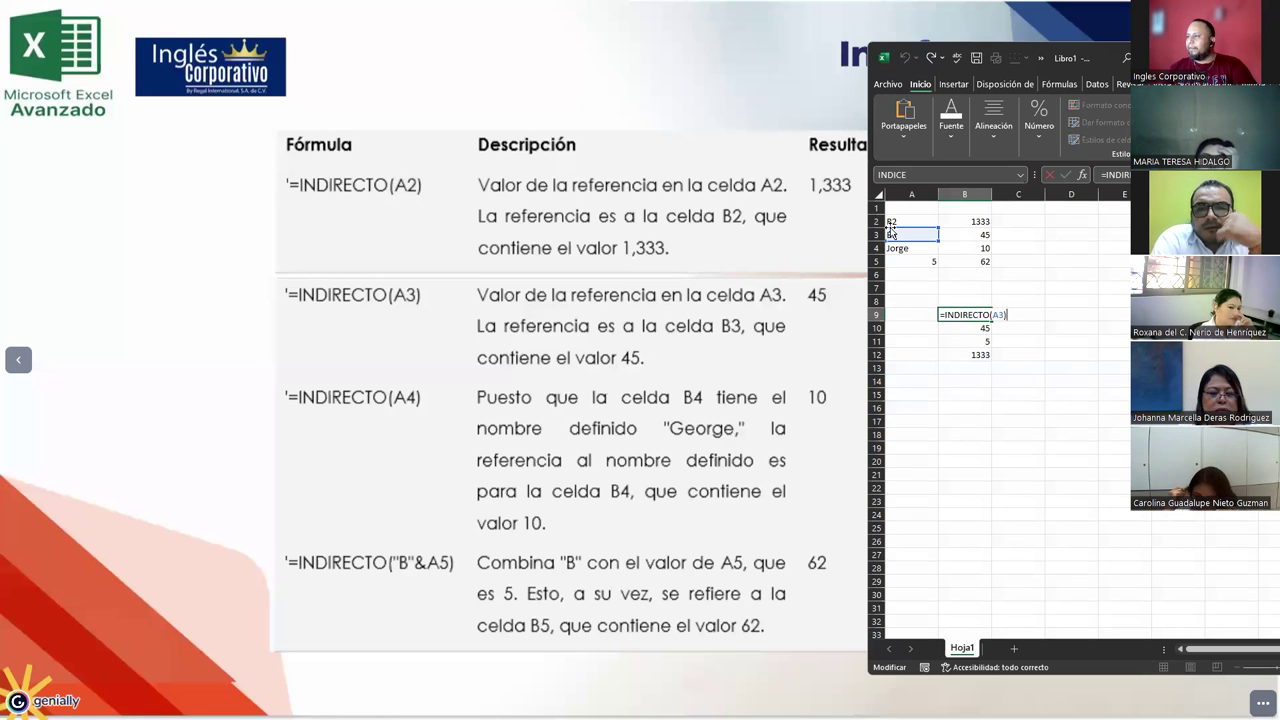
left_click(999, 314)
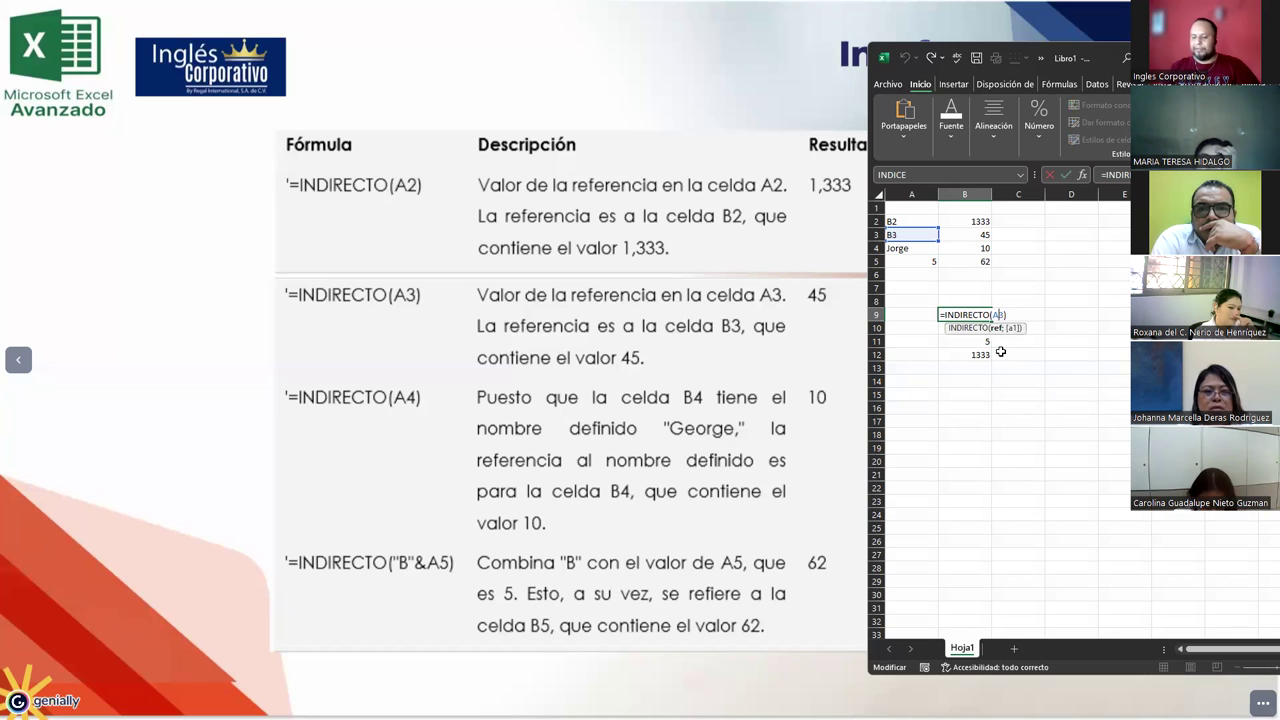
key("BackSpace")
type("2")
key("ctrl+Return")
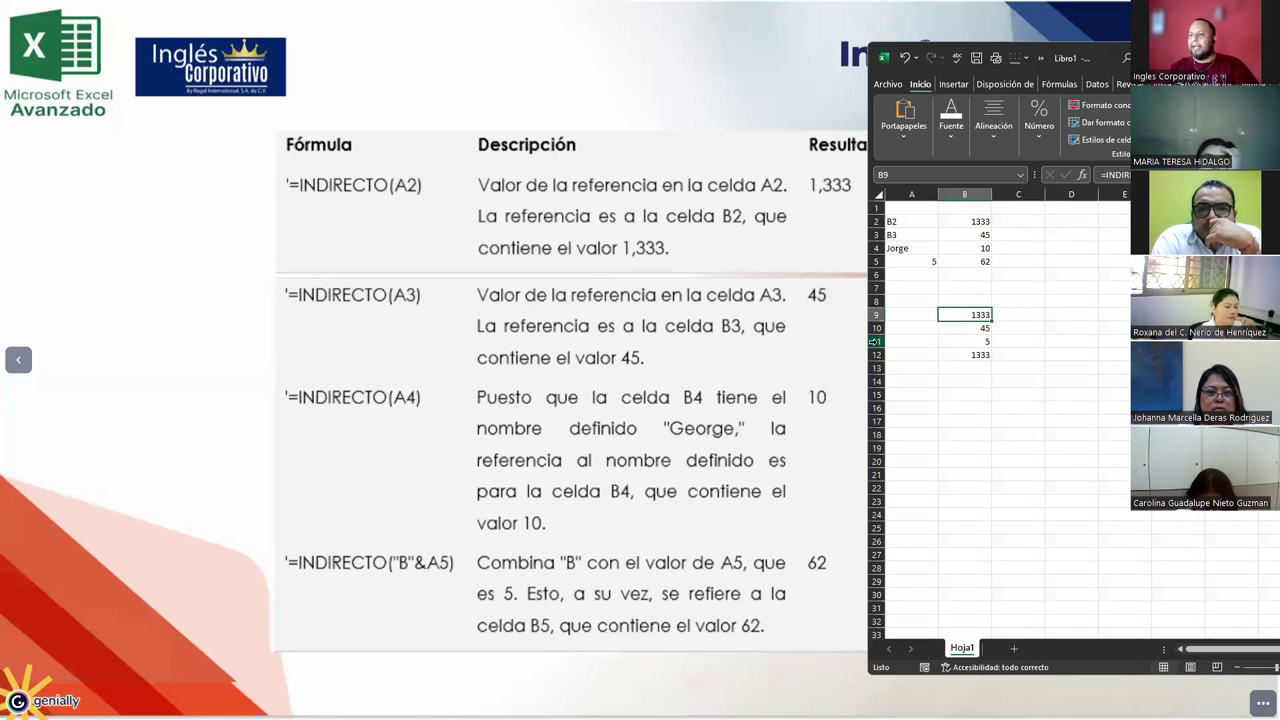
- Rewrite B11 as =INDIRECTO(A4), which now returns #¡REF!, and select A4
left_click(960, 327)
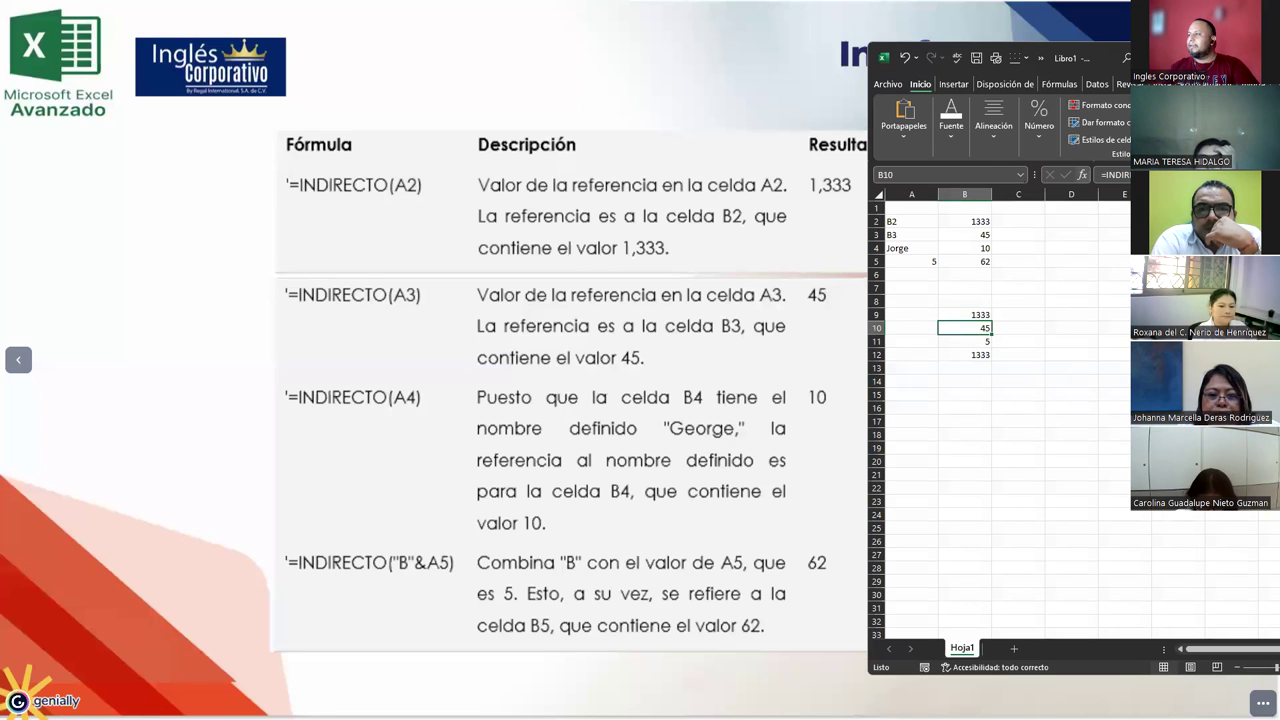
left_click_drag(989, 344, 979, 343)
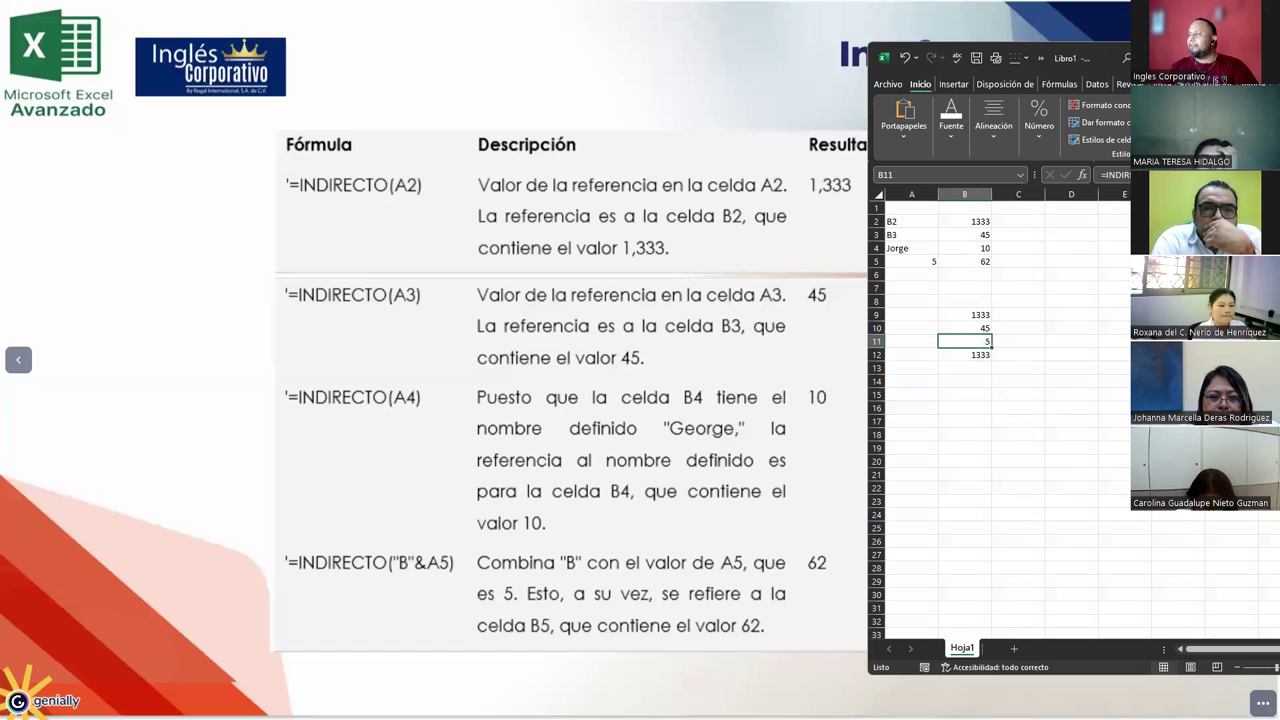
key("F2")
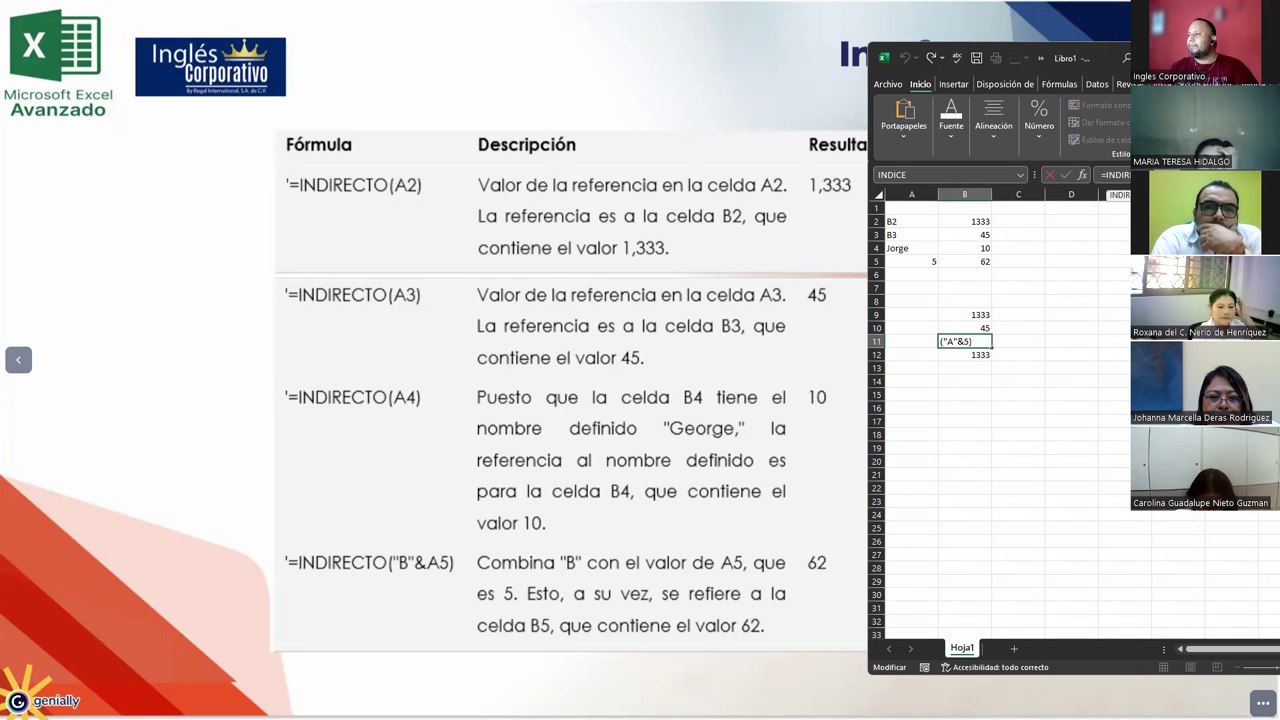
type("A4")
key("Return")
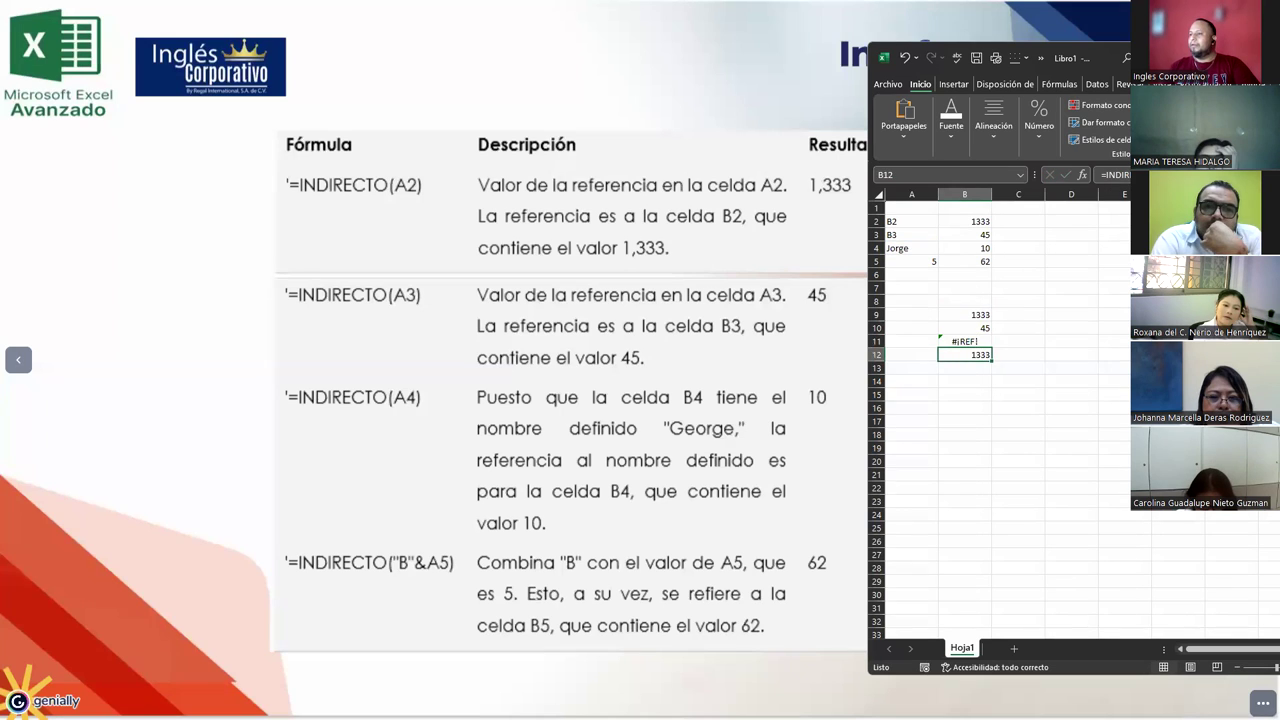
key("Up")
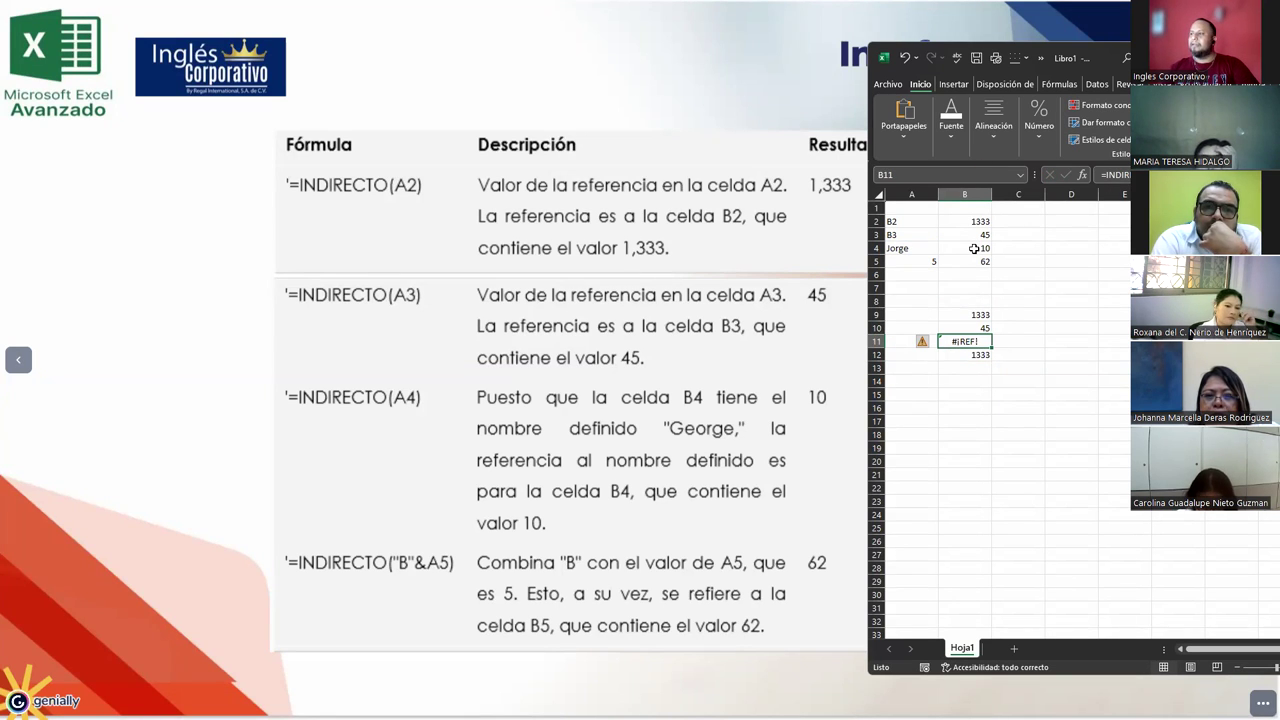
left_click(922, 248)
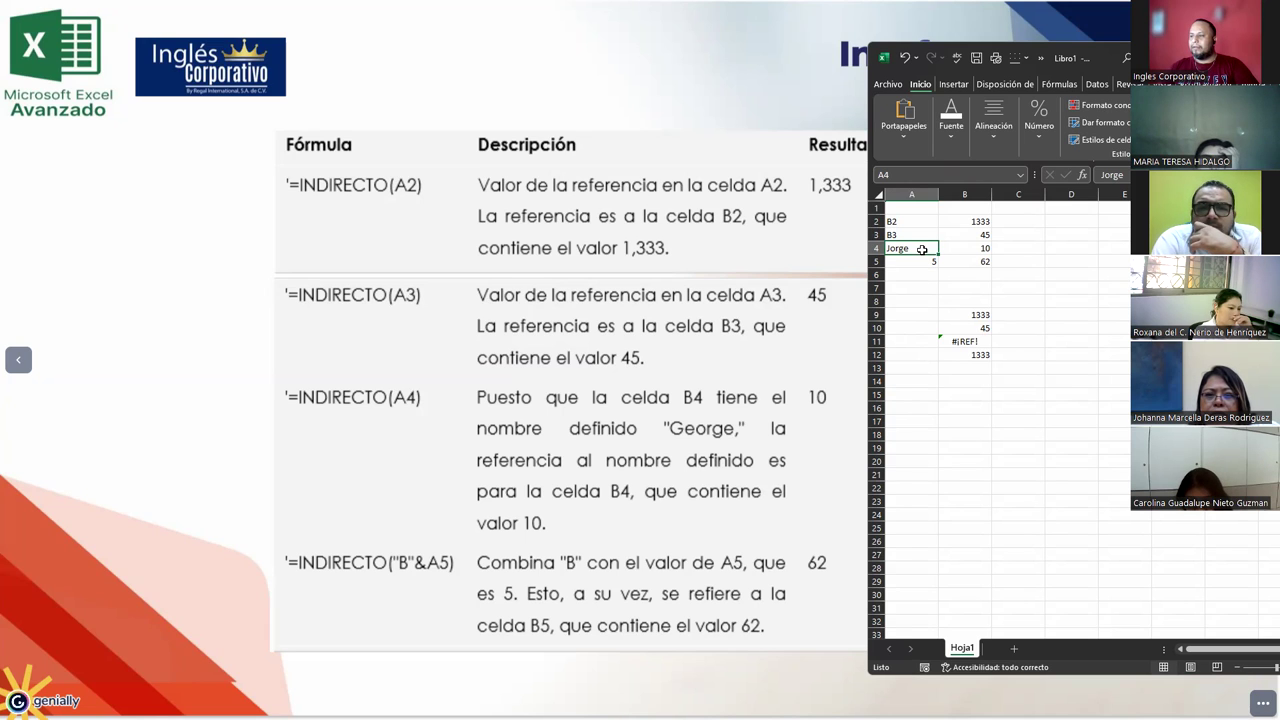
- Enter B4 in A4 so B11 returns 10, and recalculate B12 to show 62
type("B4")
key("Return")
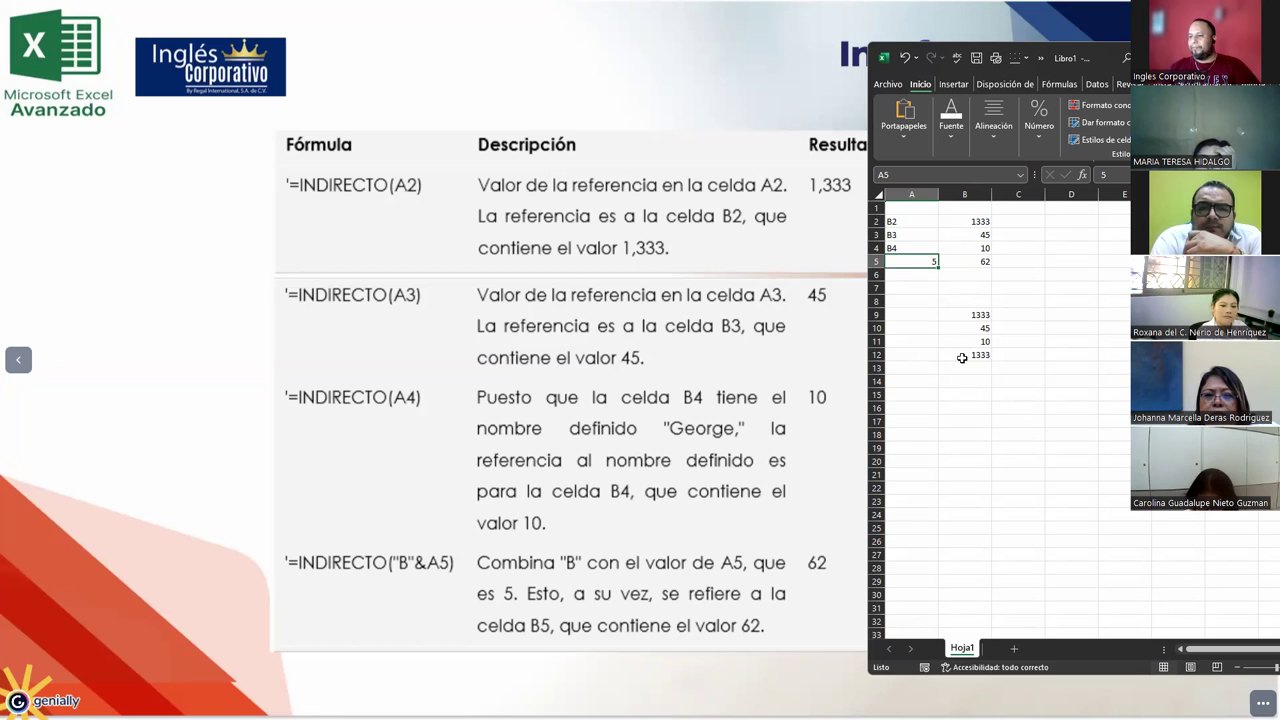
left_click(964, 355)
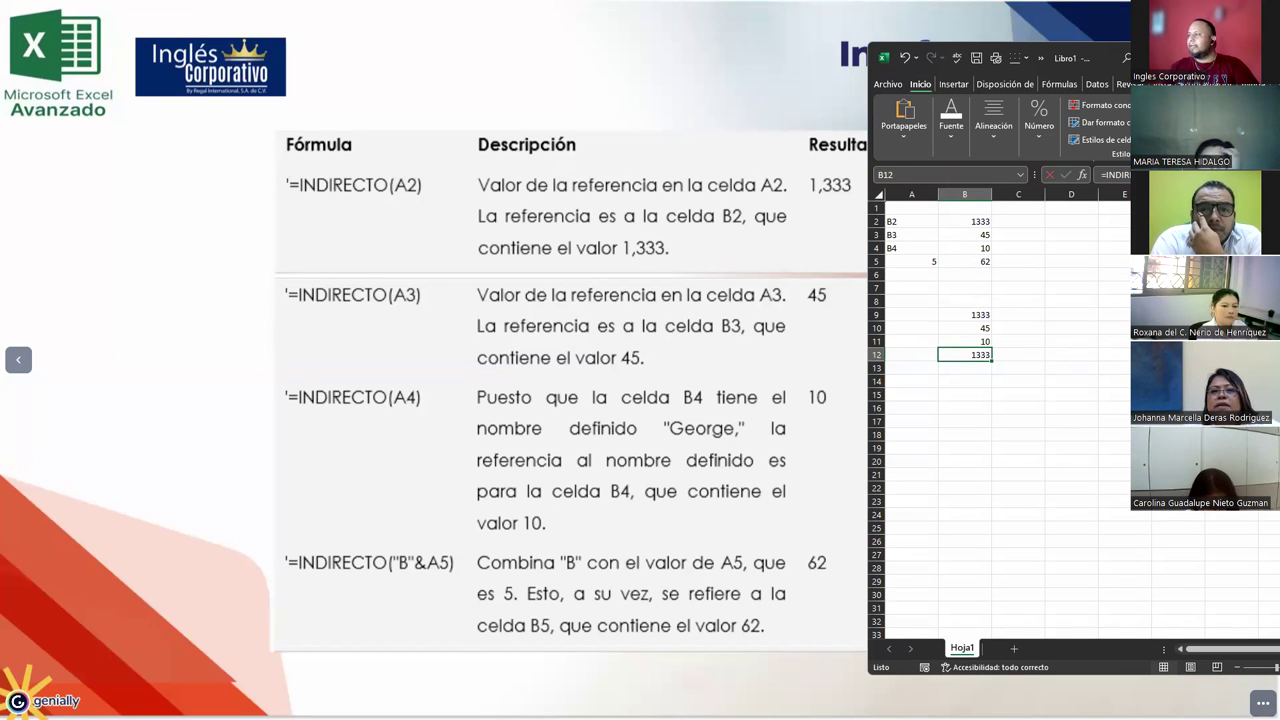
key("F2")
key("Escape")
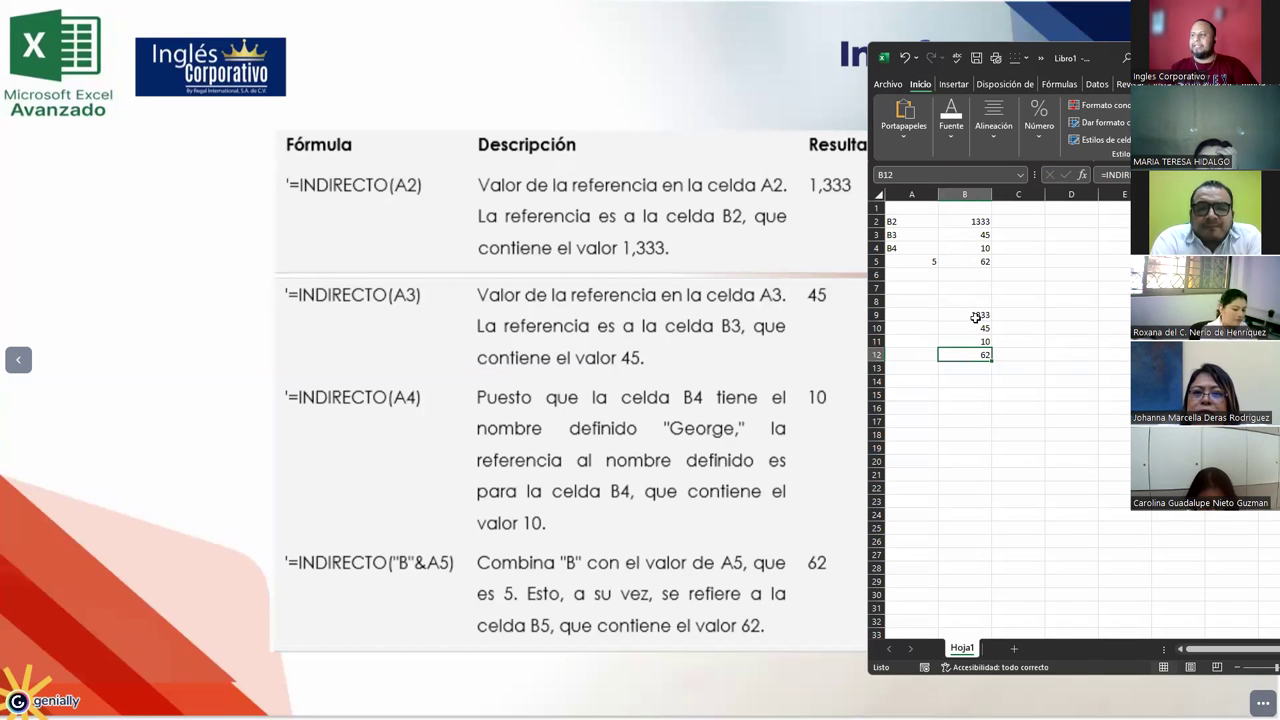
- Highlight B9:B12, A2:A5 and B2:B5, then open B9's =INDIRECTO(A2) formula for editing
left_click_drag(976, 314, 969, 356)
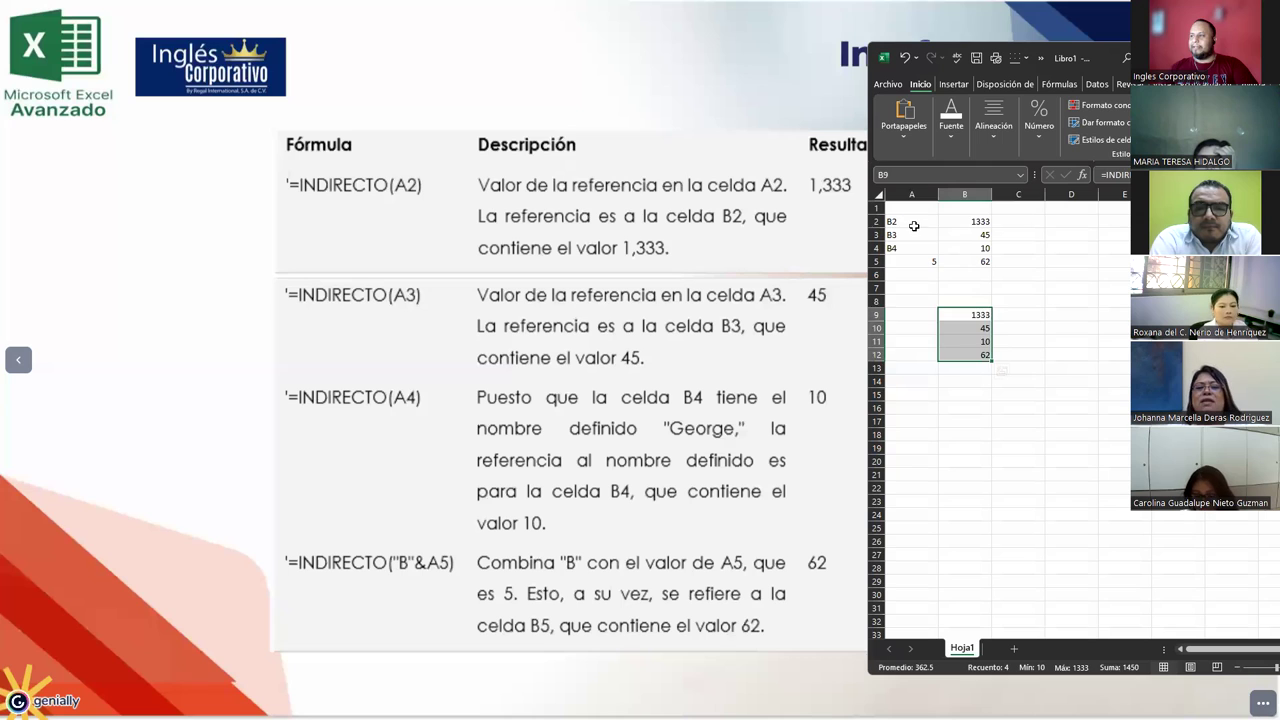
left_click_drag(912, 221, 920, 261)
left_click_drag(975, 221, 974, 260)
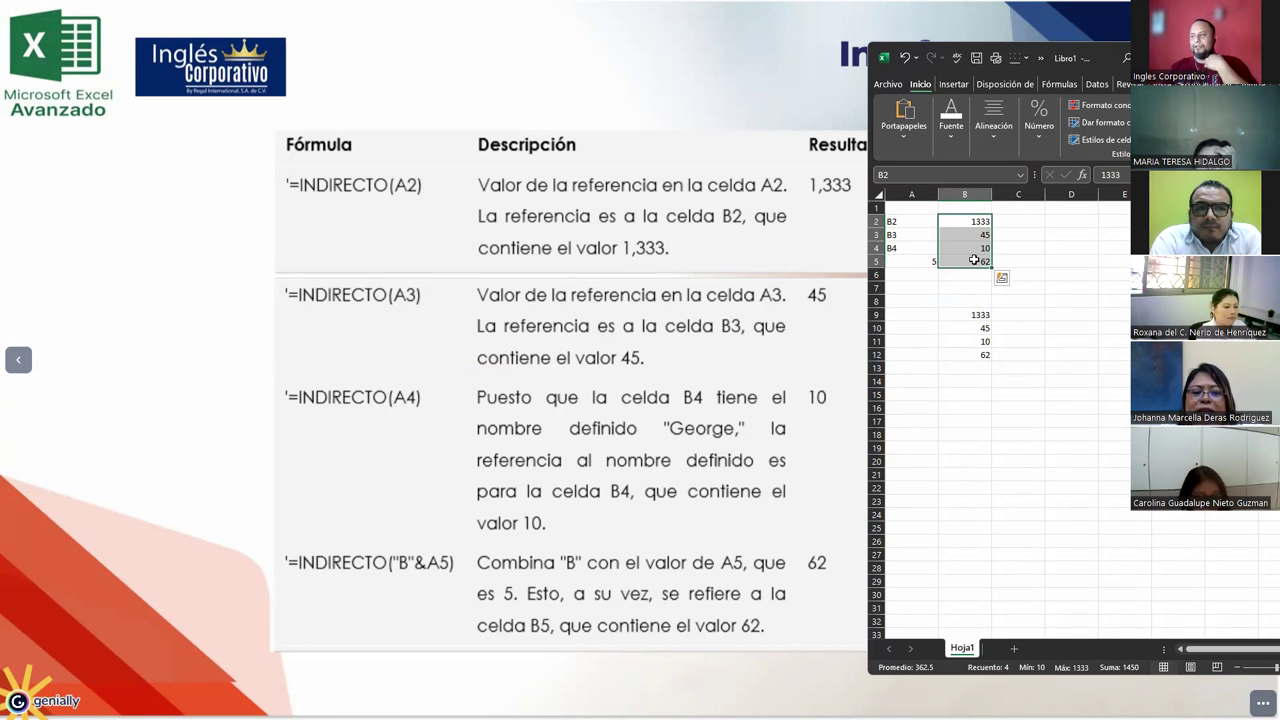
left_click(974, 260)
left_click(913, 261)
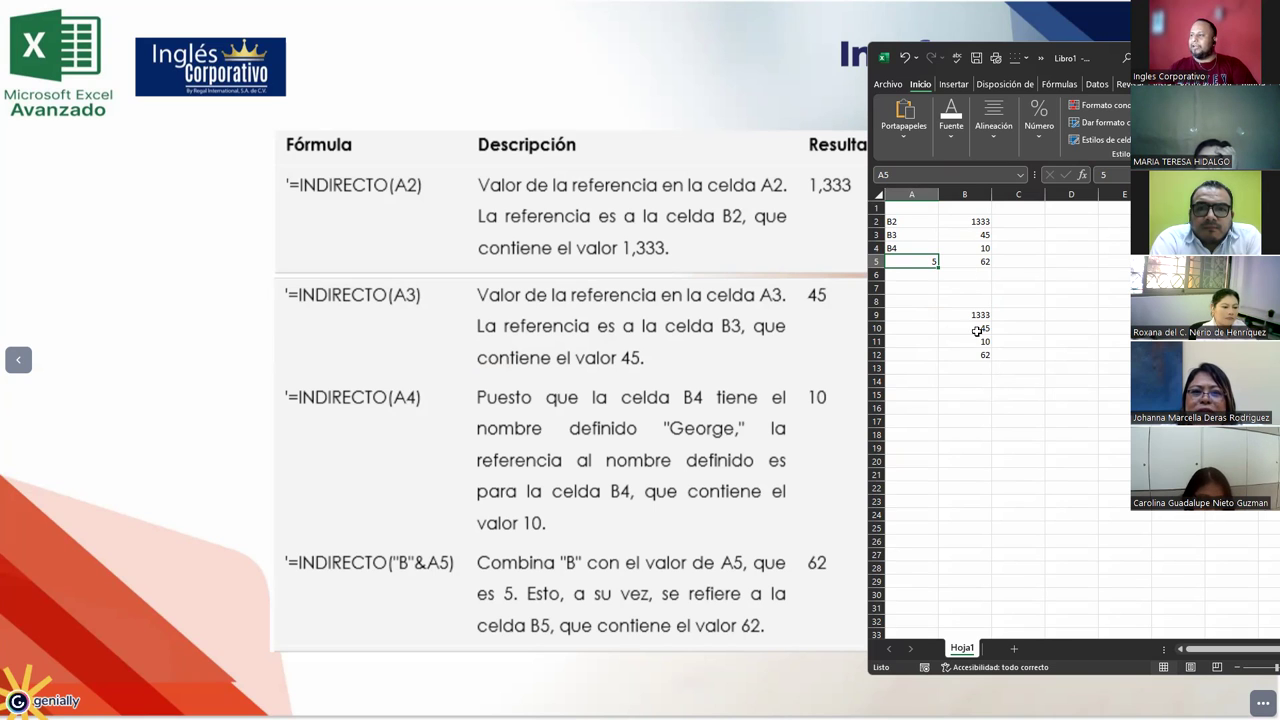
left_click_drag(964, 221, 975, 261)
left_click(969, 316)
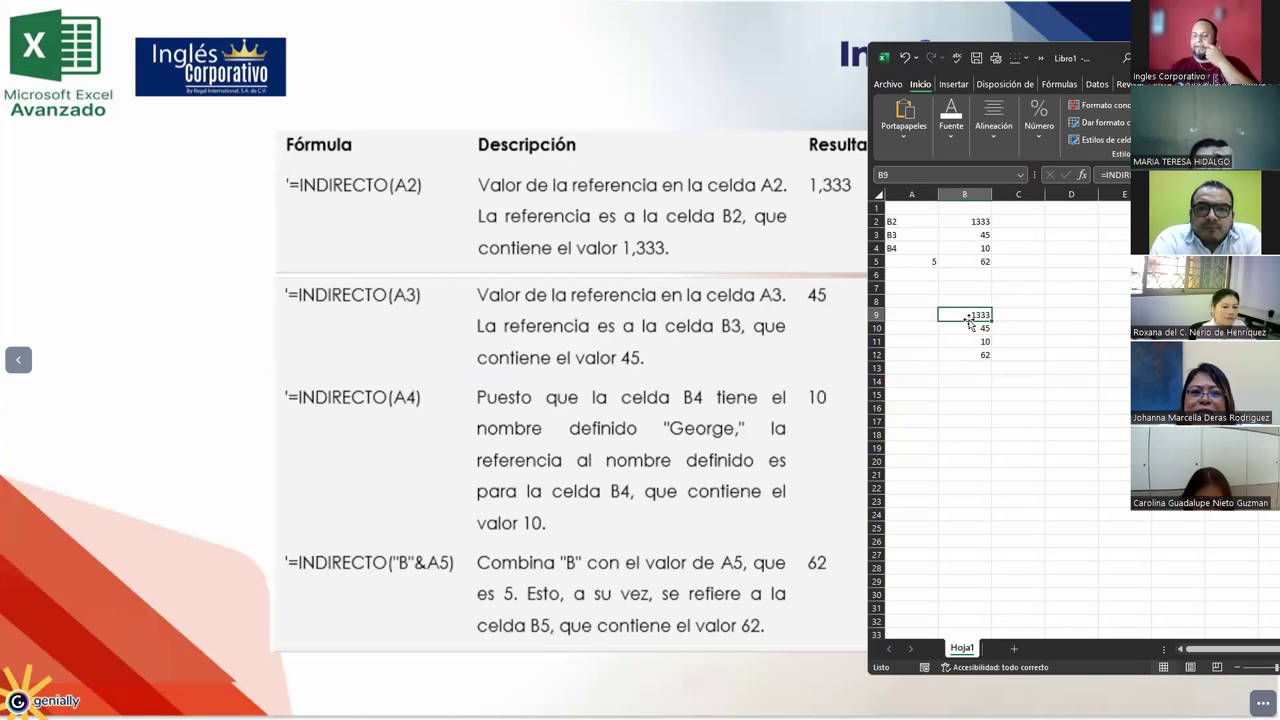
double_click(969, 316)
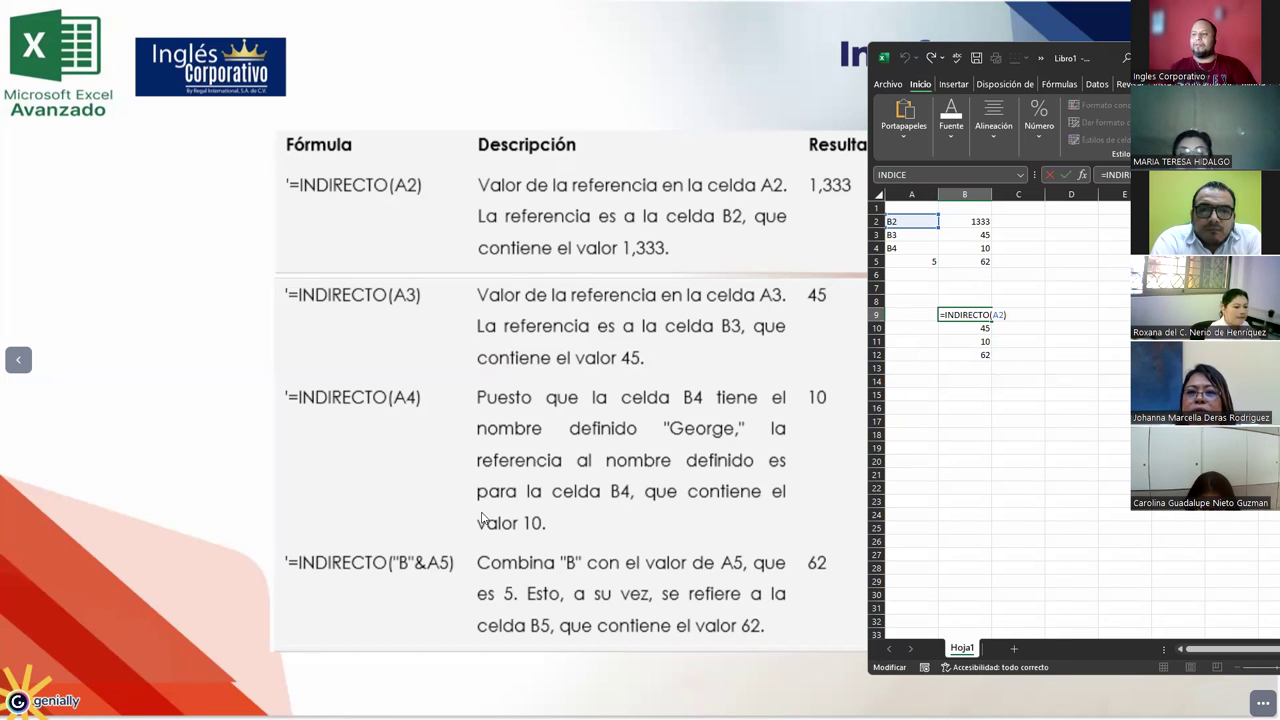
- Leave B9's edit, highlight B2:B4, B9:B11 and A2:A4, then minimize Excel
left_click(910, 249)
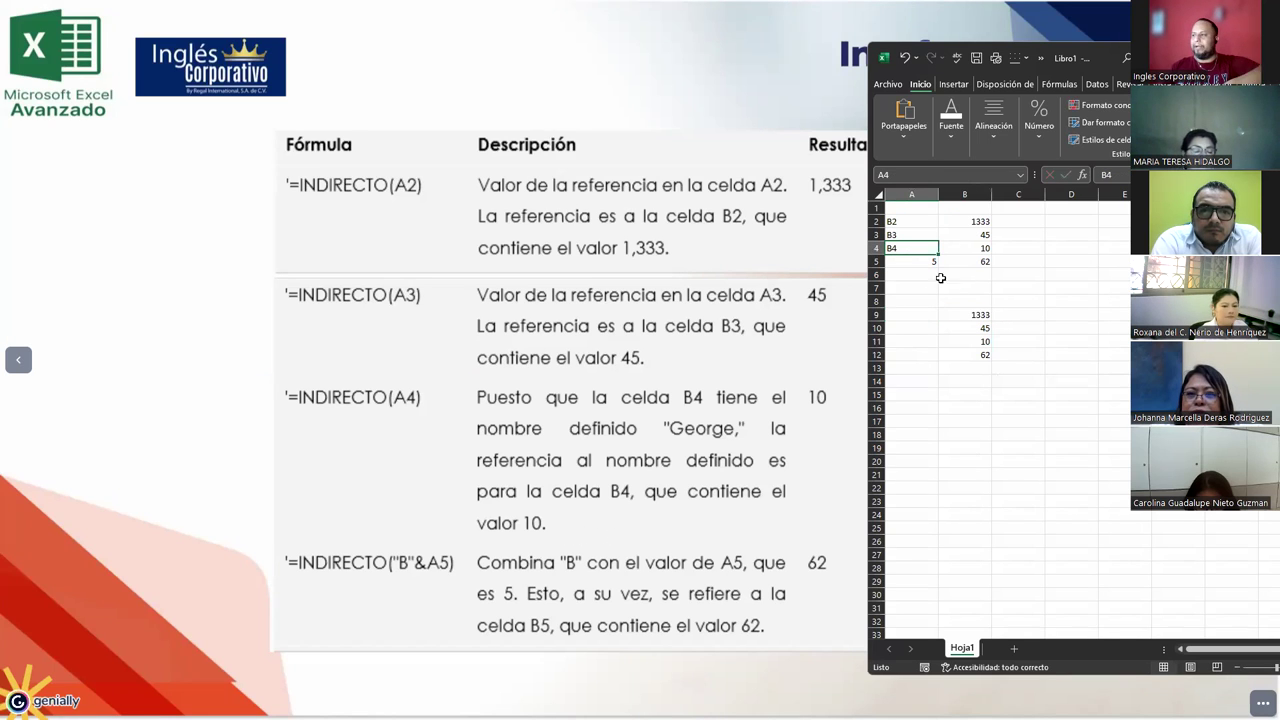
left_click(974, 251)
left_click(970, 352)
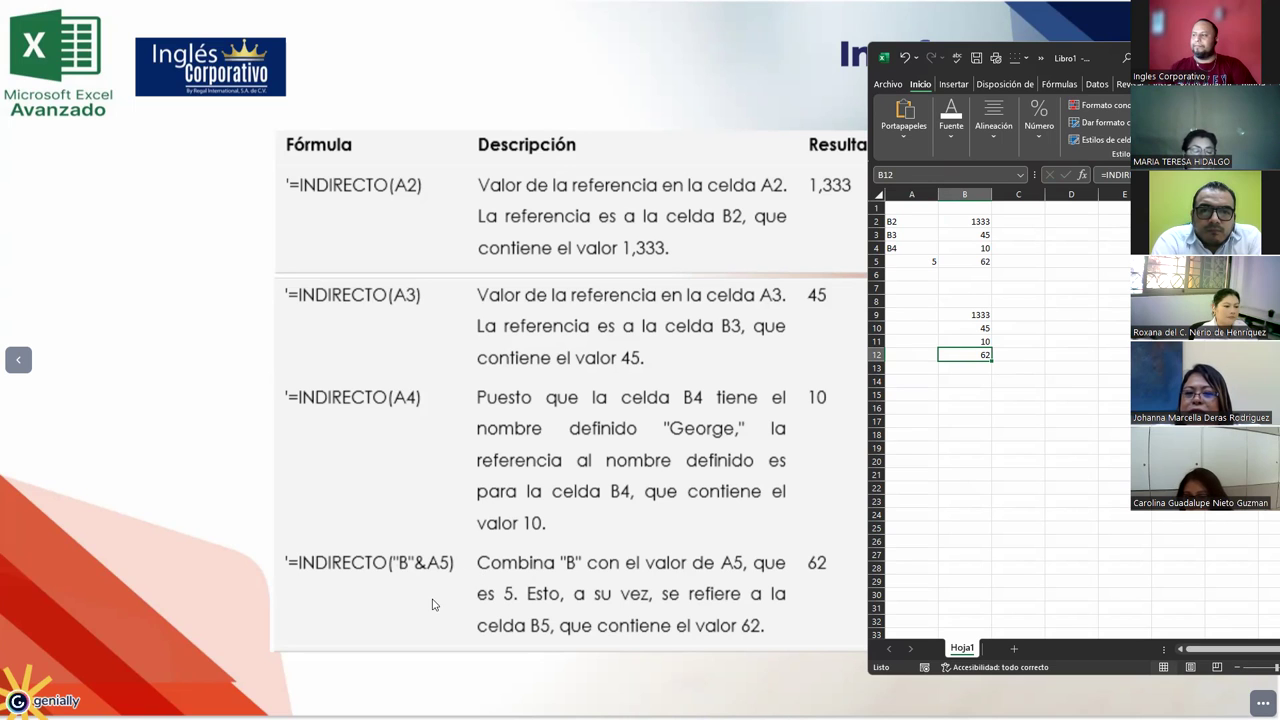
left_click_drag(972, 221, 972, 248)
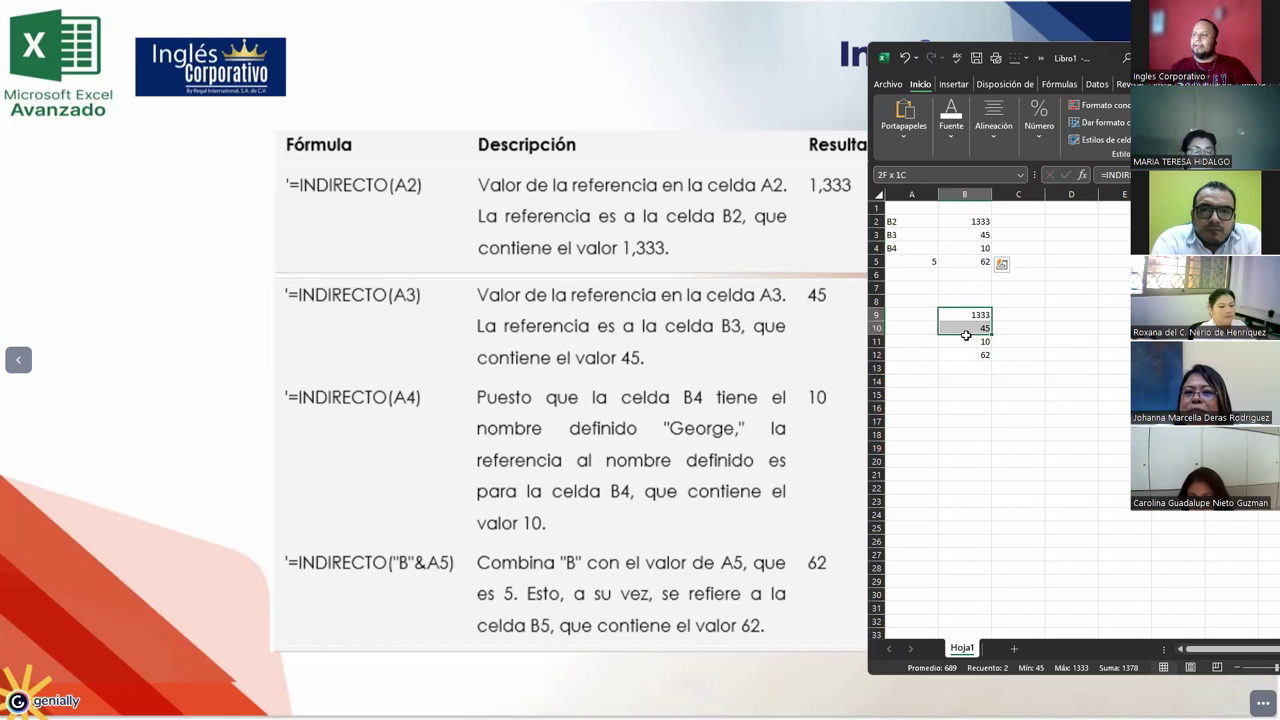
left_click_drag(966, 316, 966, 342)
left_click_drag(903, 217, 906, 245)
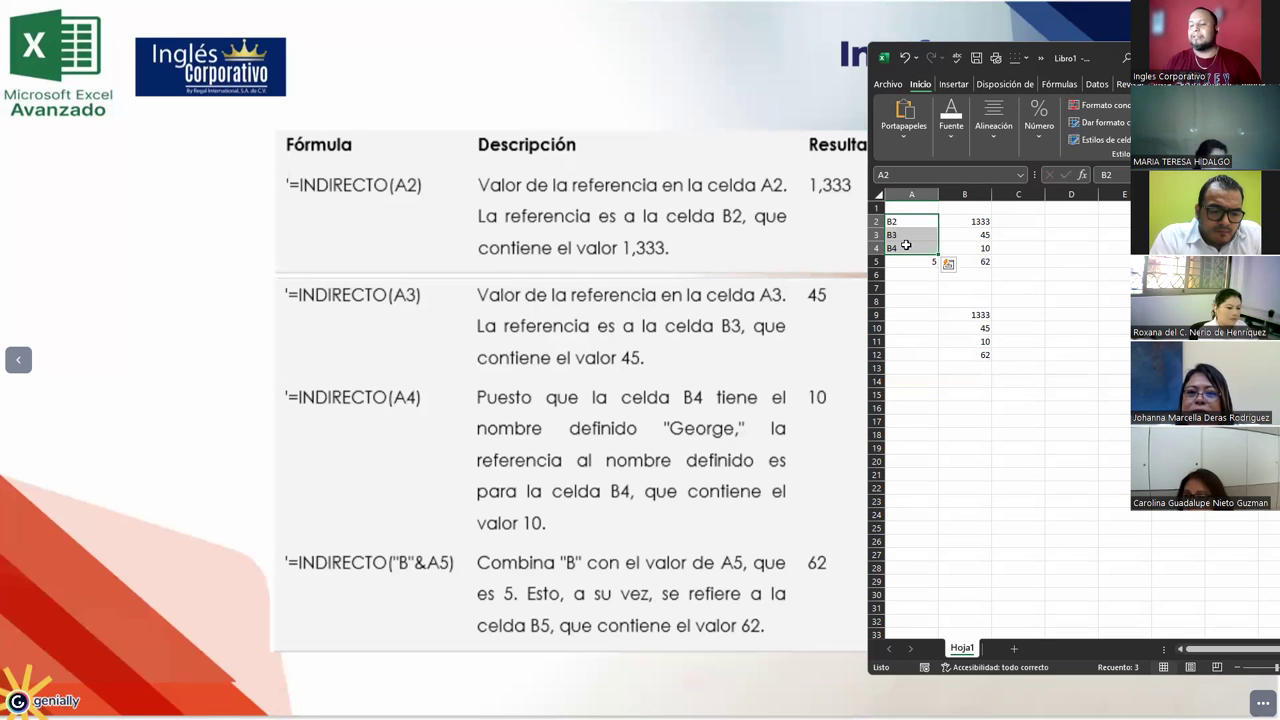
left_click(784, 388)
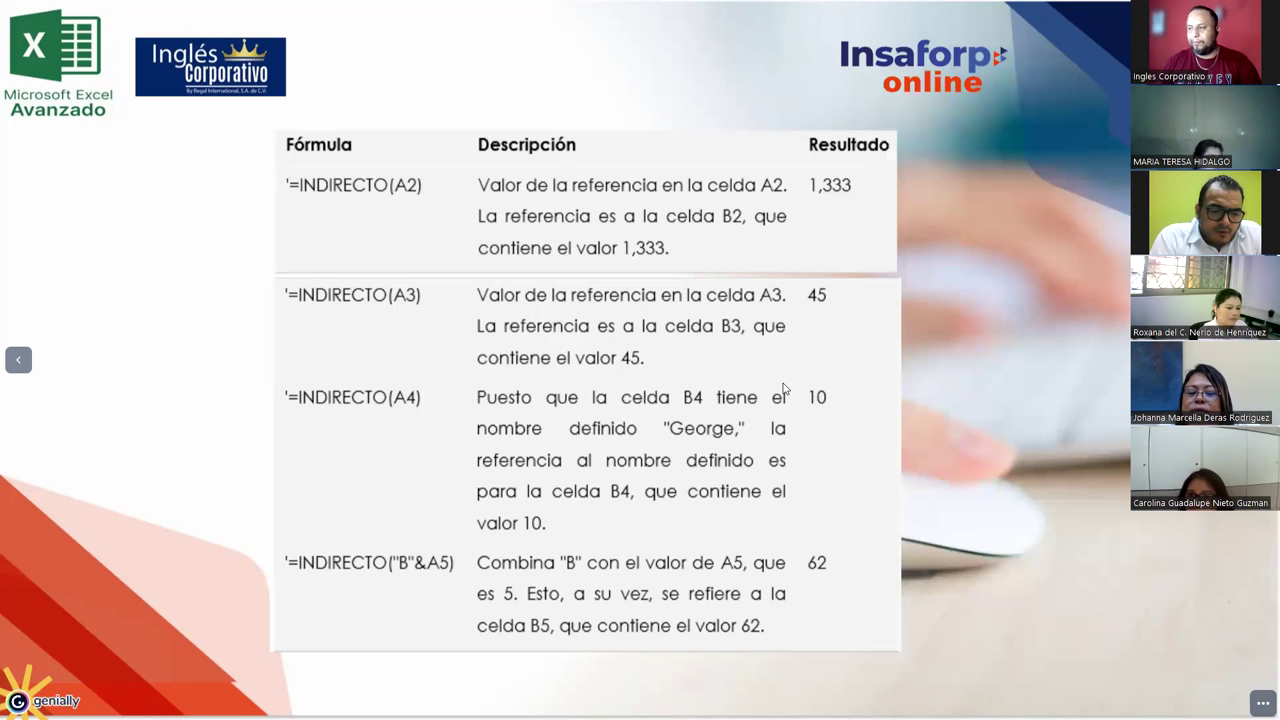
- Advance the Genially presentation to the Función Concatenar slide
key("Right")
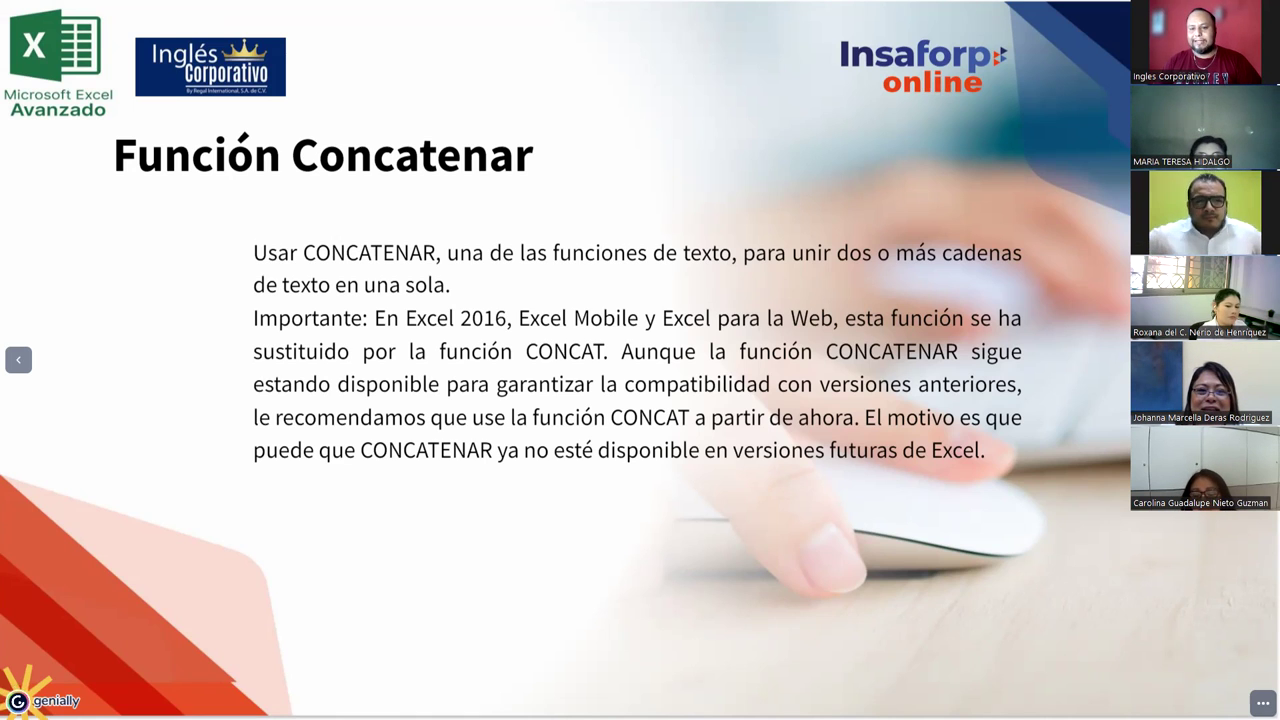
- Bring the Excel workbook back beside the slide, widened and zoomed in
key("alt+Tab")
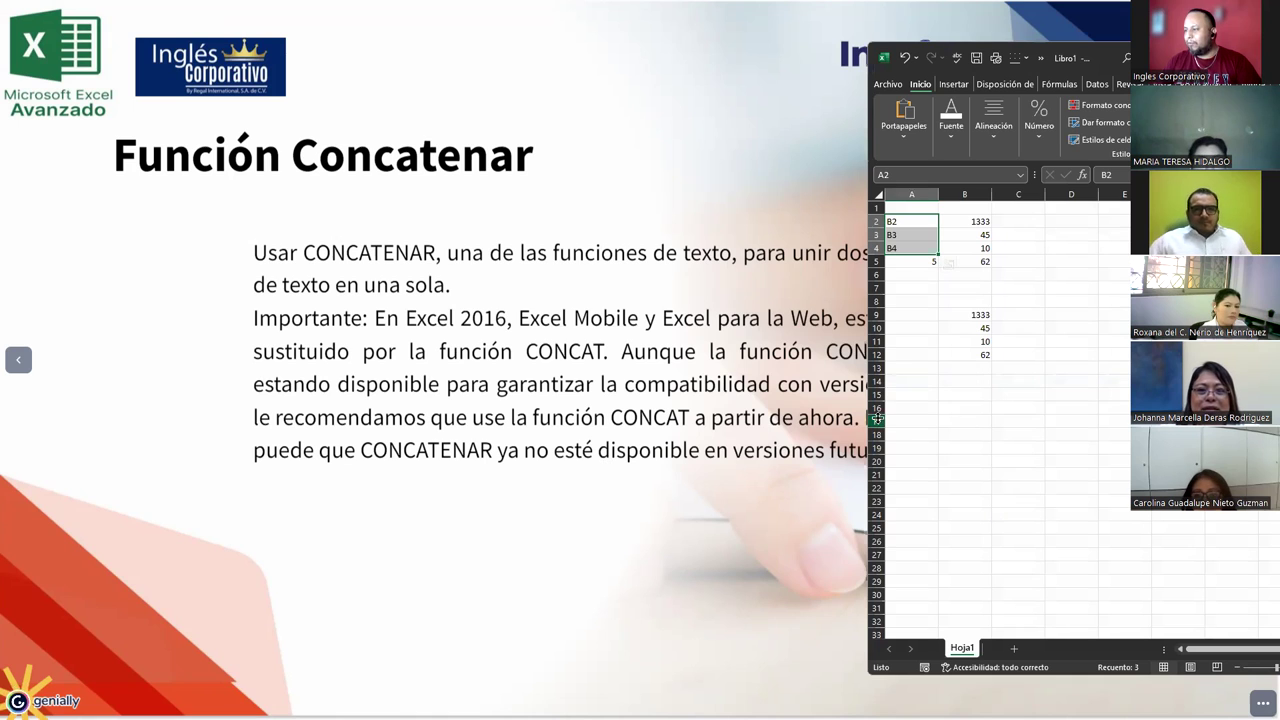
left_click_drag(865, 418, 572, 418)
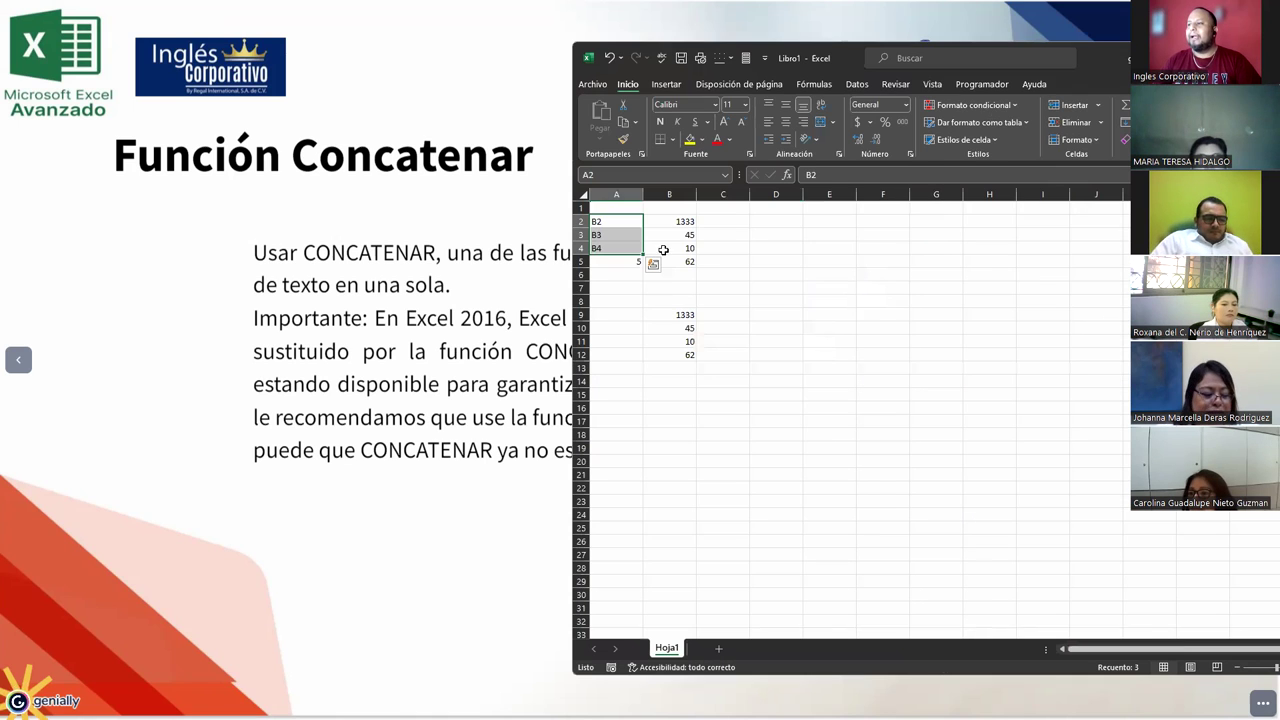
scroll(703, 378, "up", 2, "ctrl")
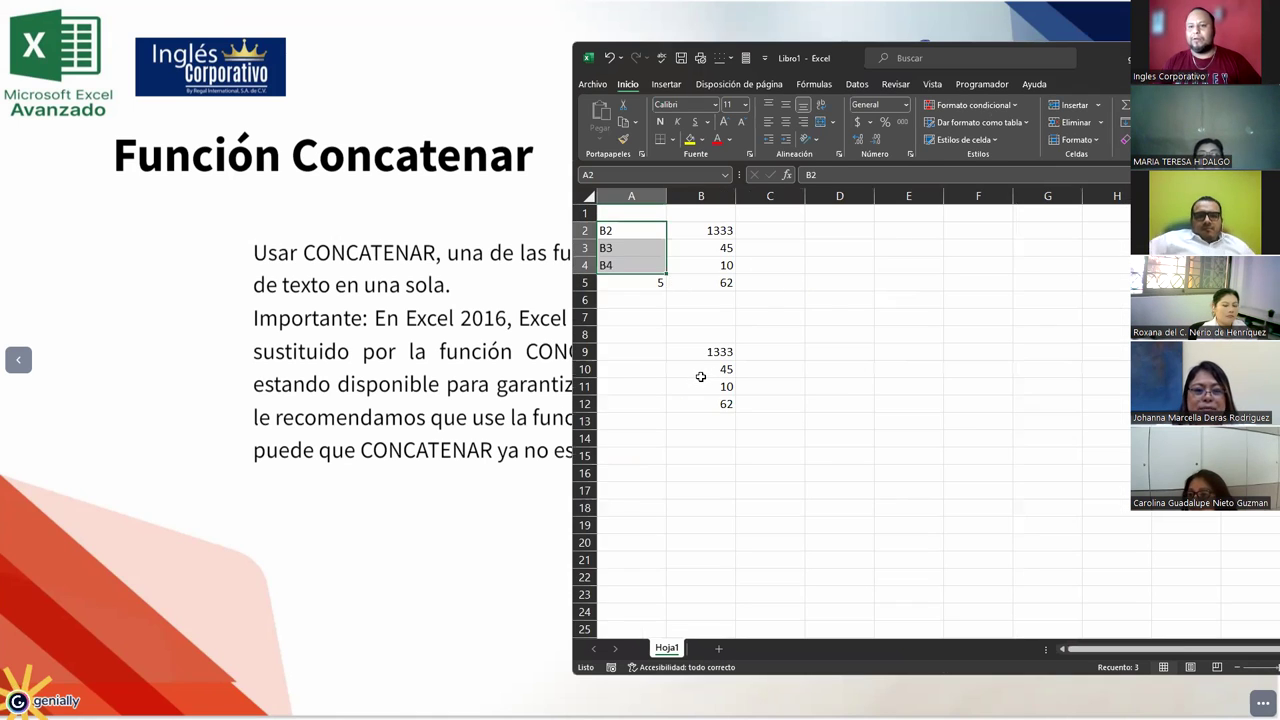
scroll(700, 374, "up", 1, "ctrl")
- Replace A4's content with Jorge and open B9's formula for editing
left_click(634, 238)
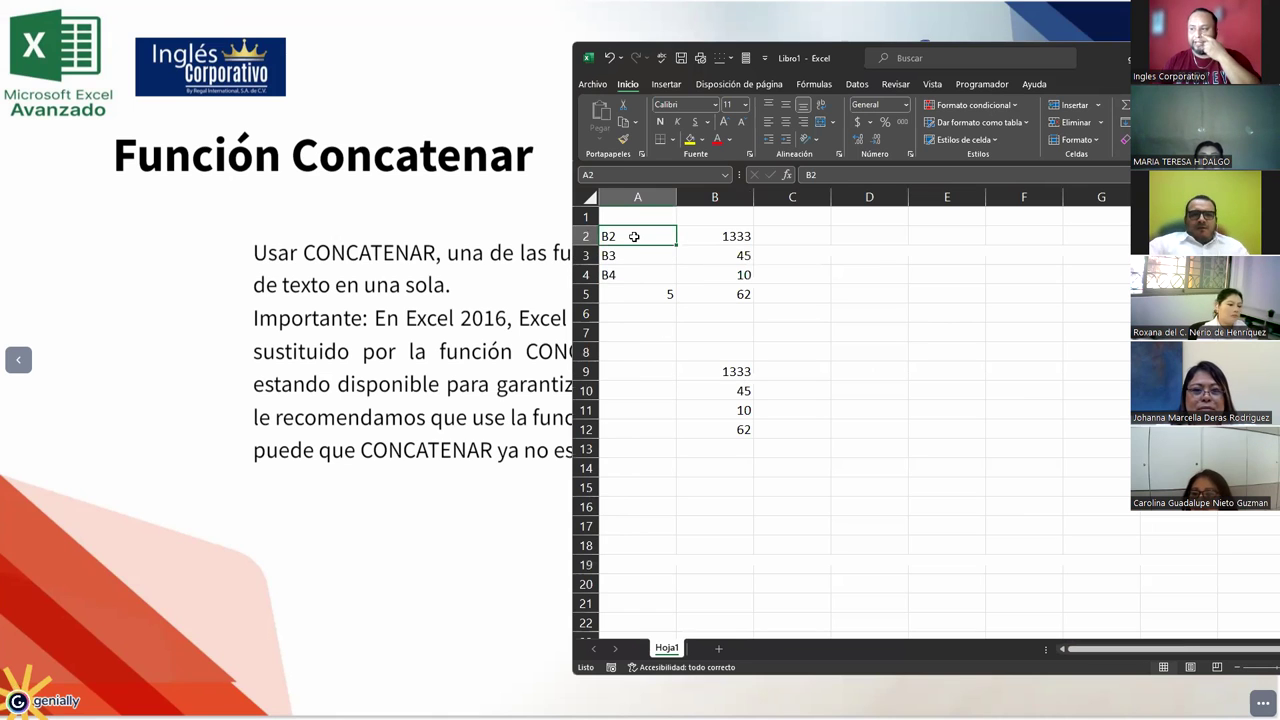
left_click_drag(634, 236, 628, 273)
left_click(628, 273)
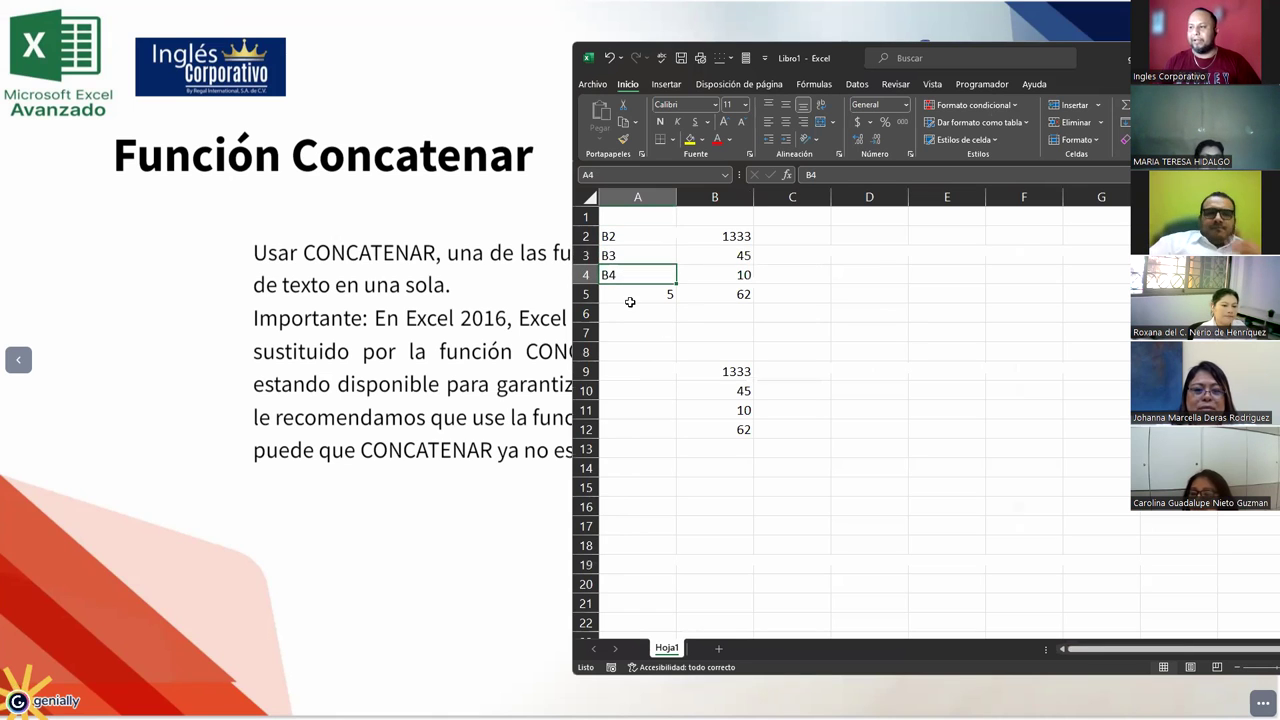
type("Jorge")
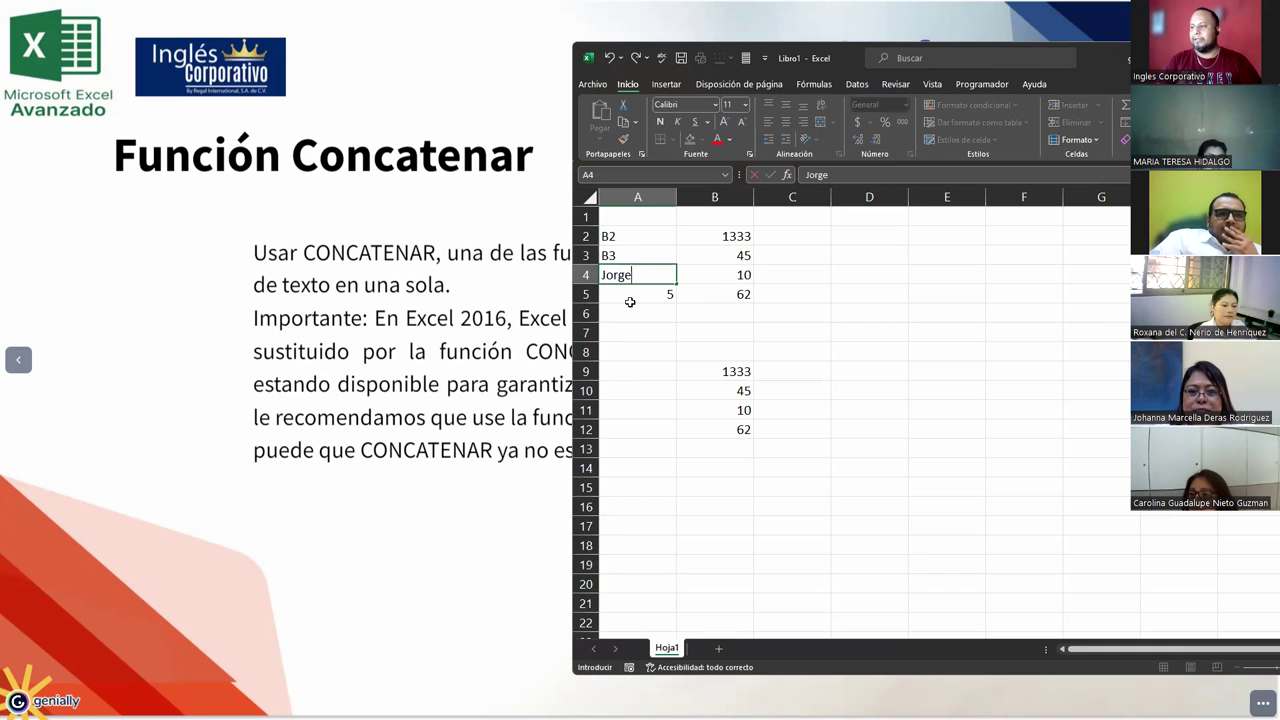
left_click(630, 302)
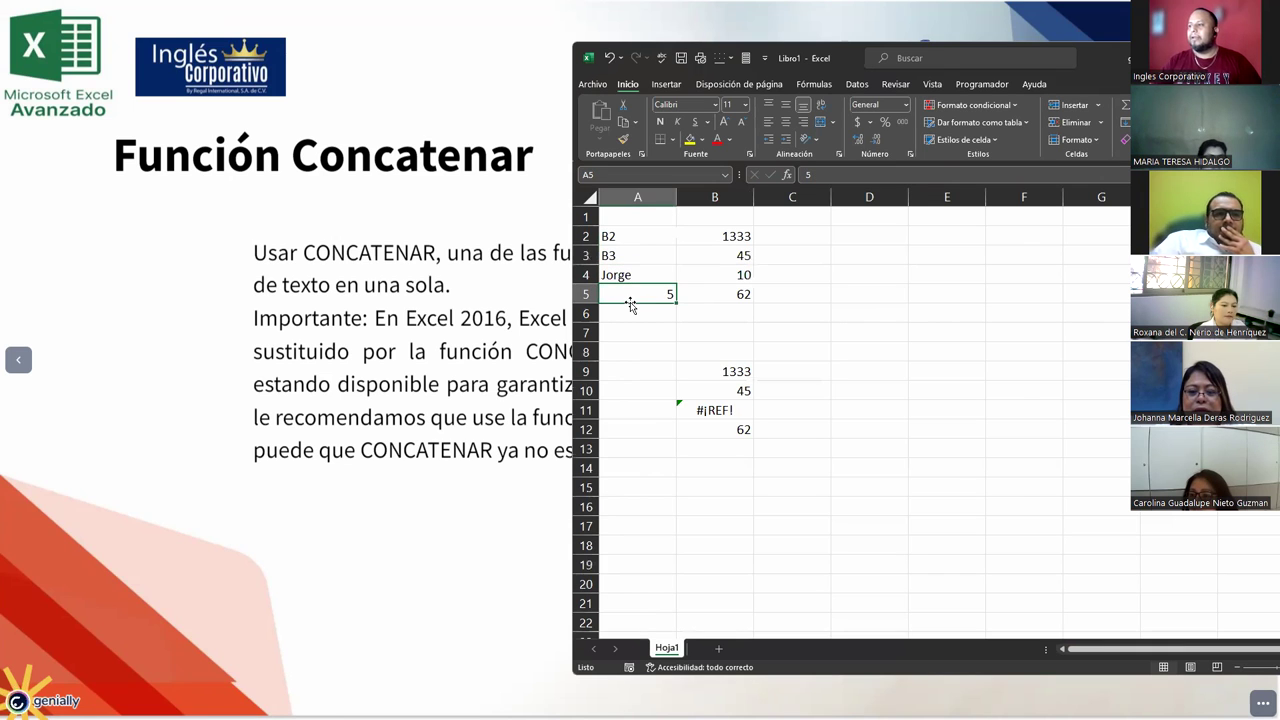
left_click(701, 371)
double_click(701, 371)
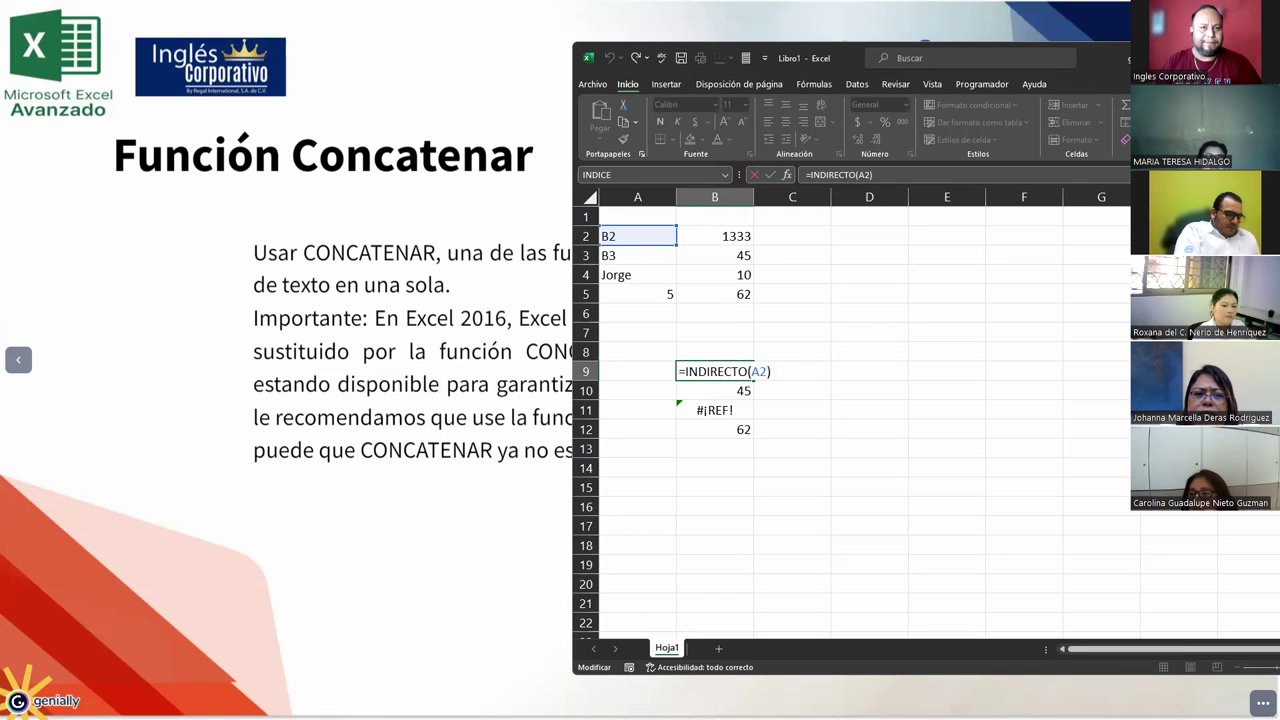
- Draw red arrows from B9 to A2, from A2 to 1333 in B2, and back to B9
key("alt+Tab")
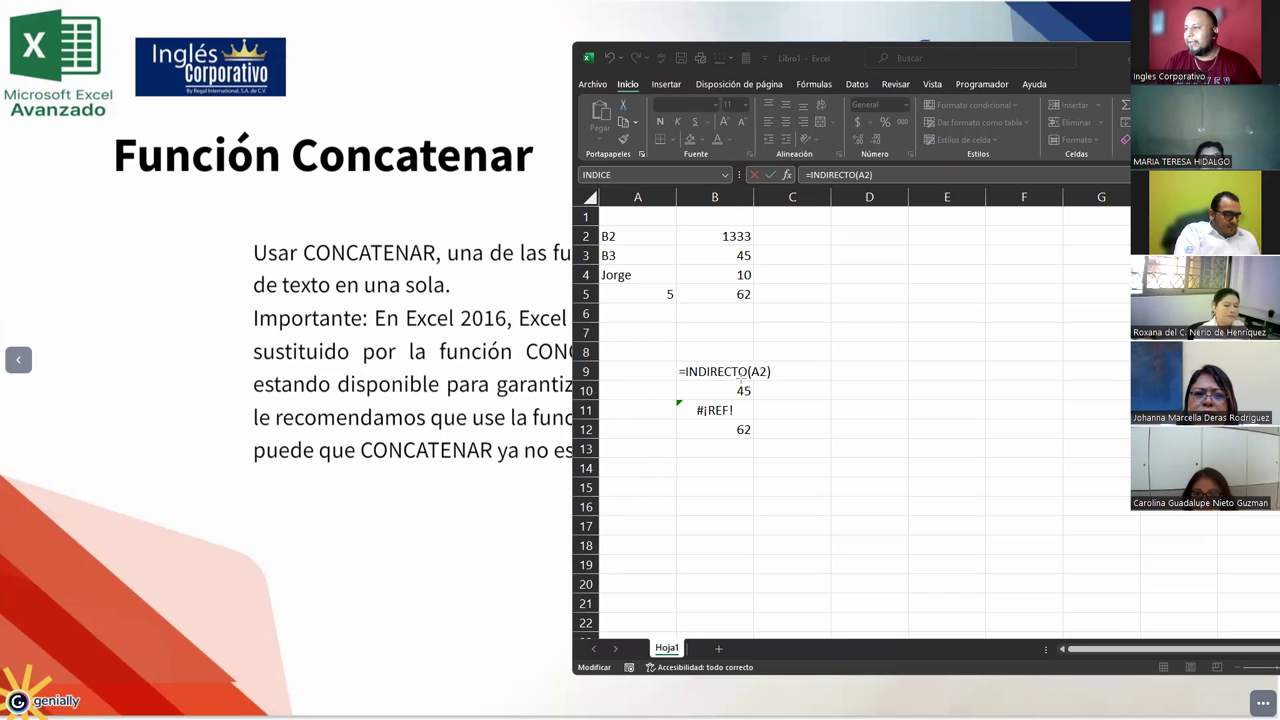
left_click_drag(758, 363, 621, 241)
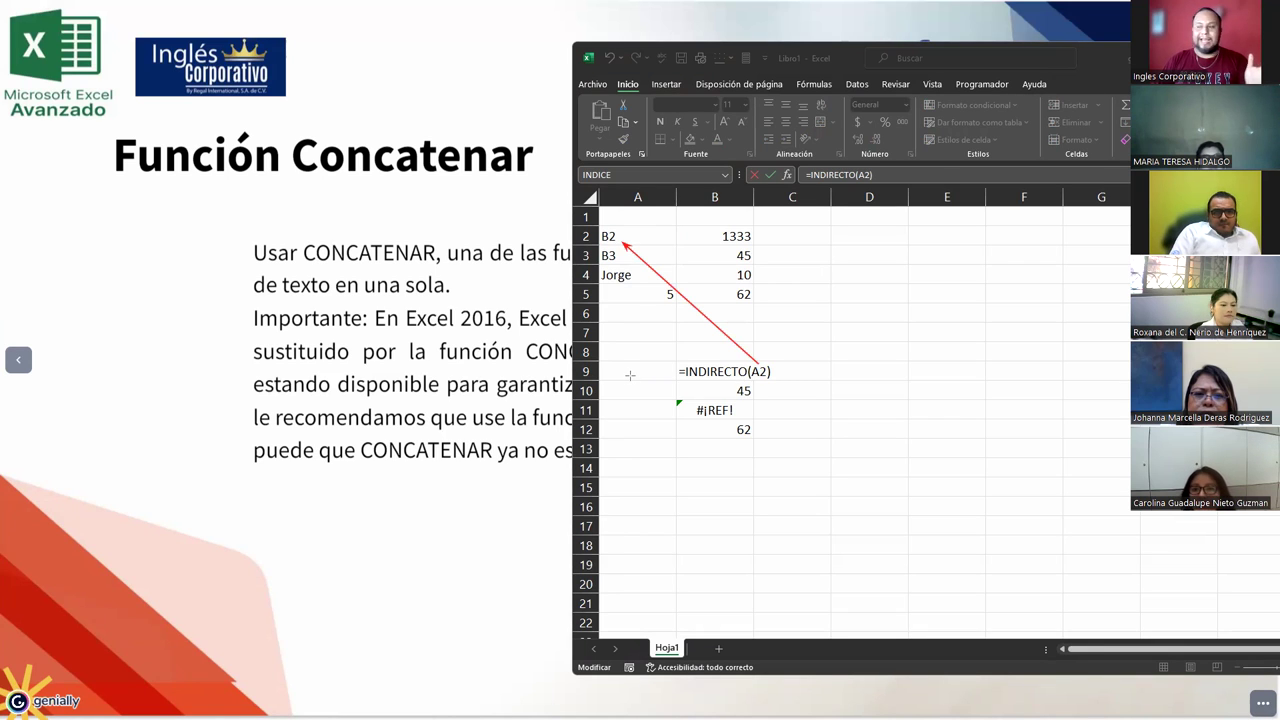
left_click_drag(626, 237, 714, 230)
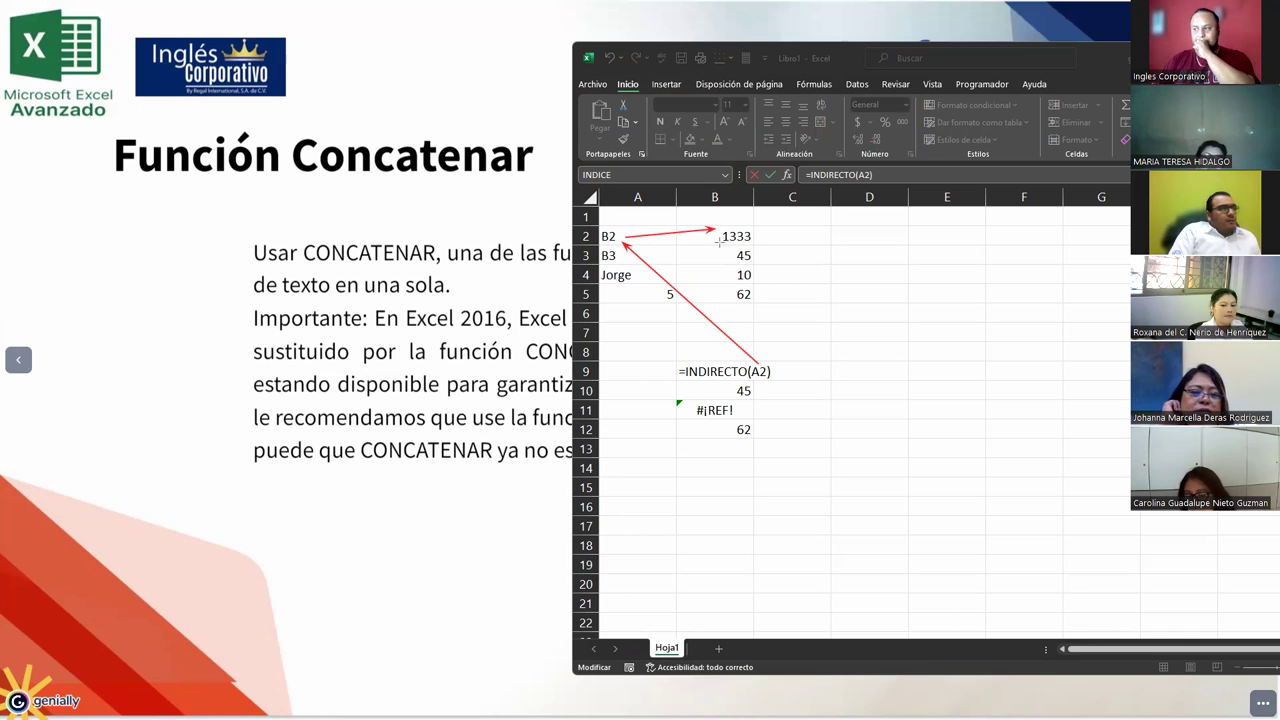
left_click_drag(716, 233, 697, 362)
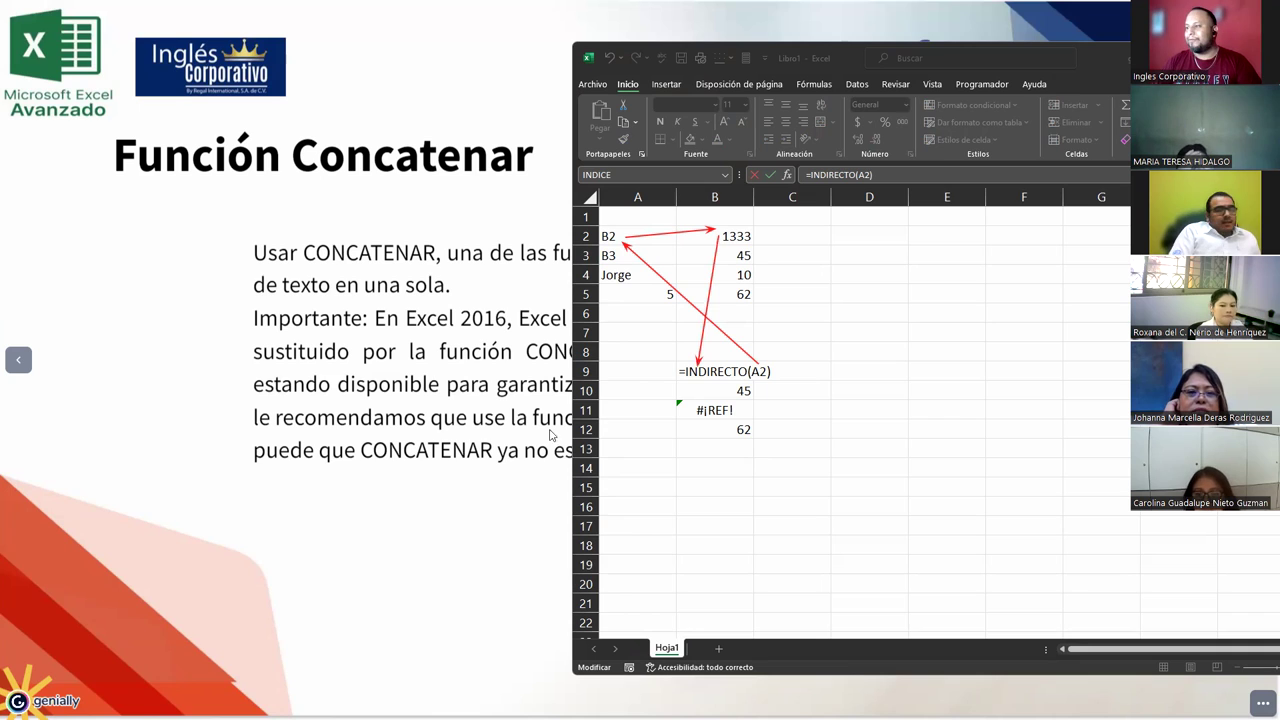
- Reopen and commit B9's =INDIRECTO(A2) formula so it displays 1333 again
left_click(731, 373)
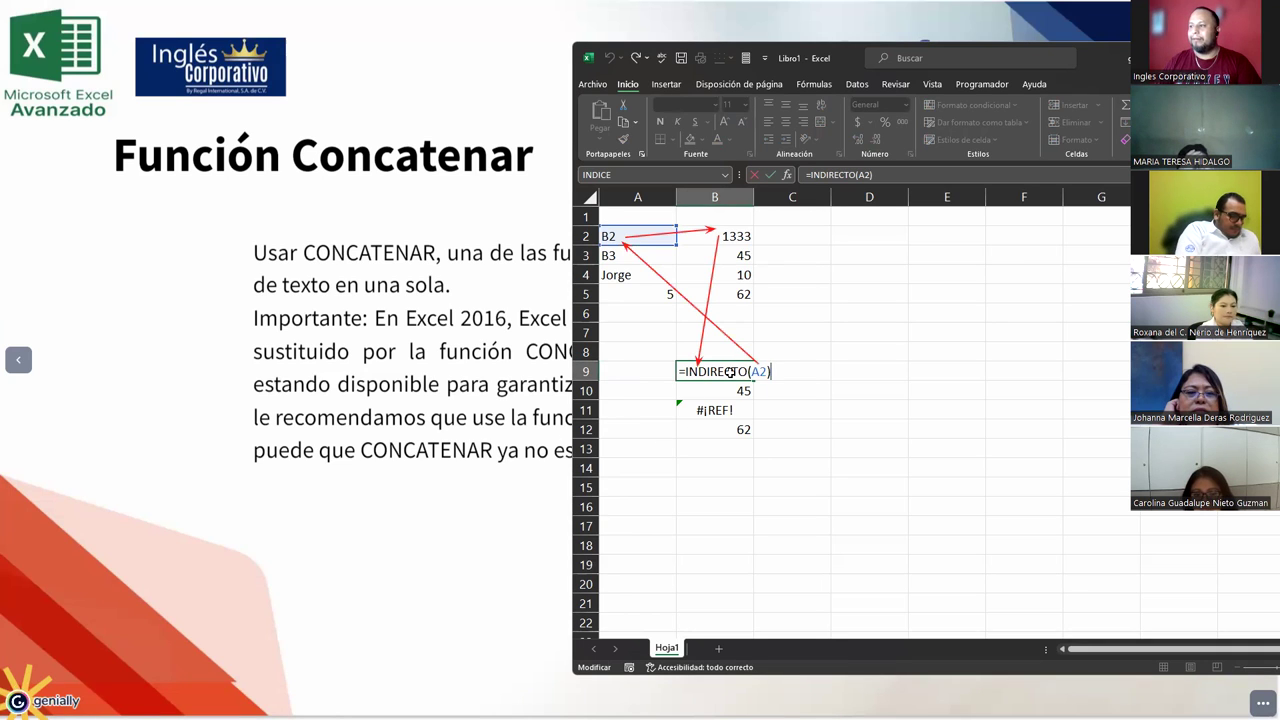
key("Return")
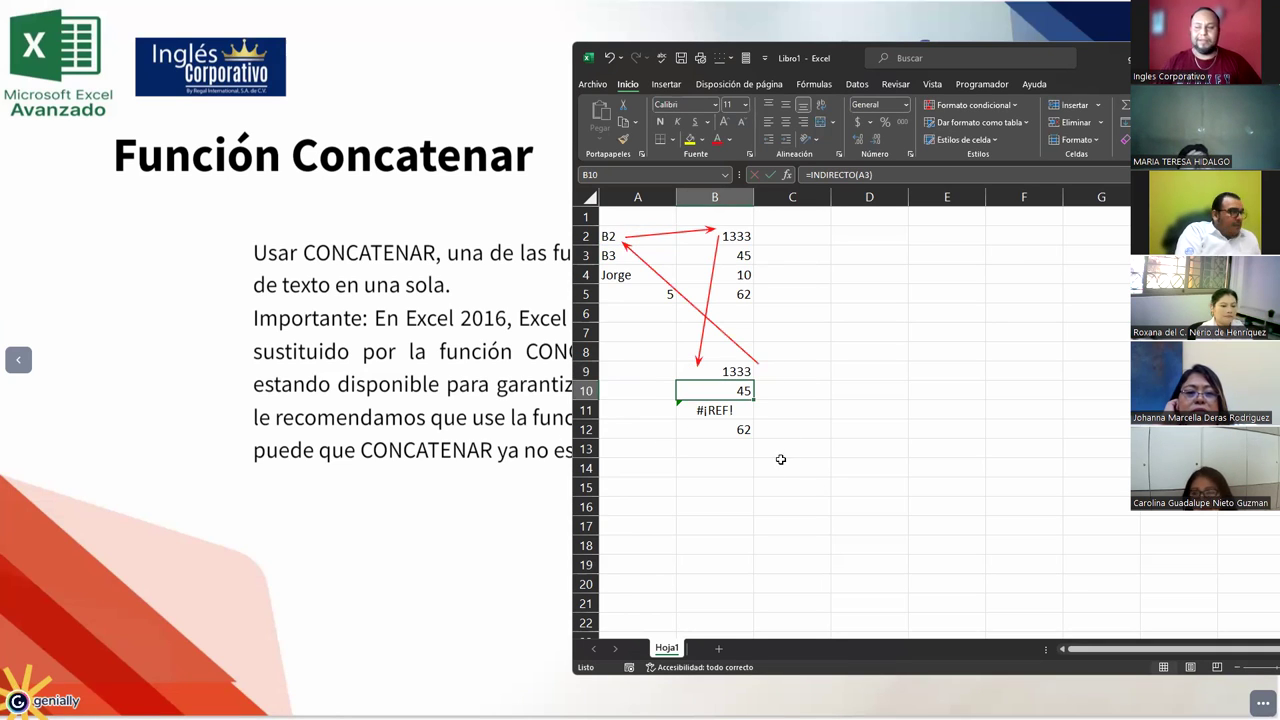
left_click(721, 370)
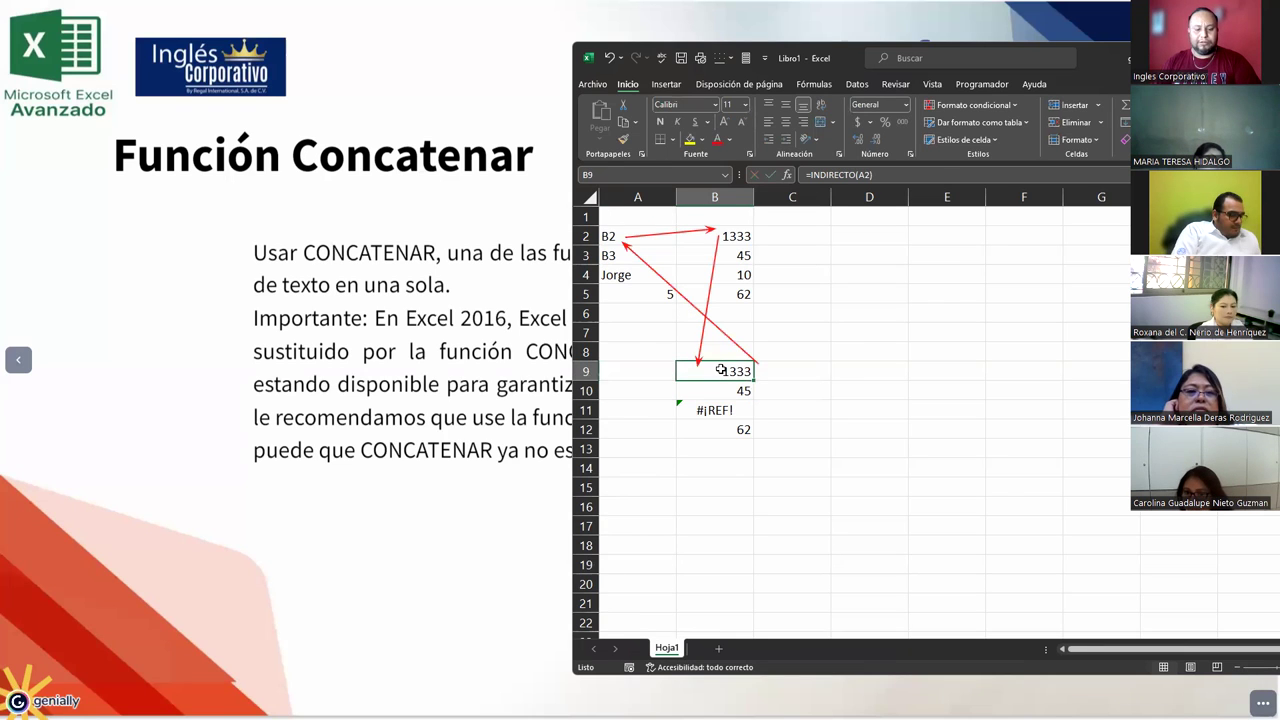
double_click(721, 370)
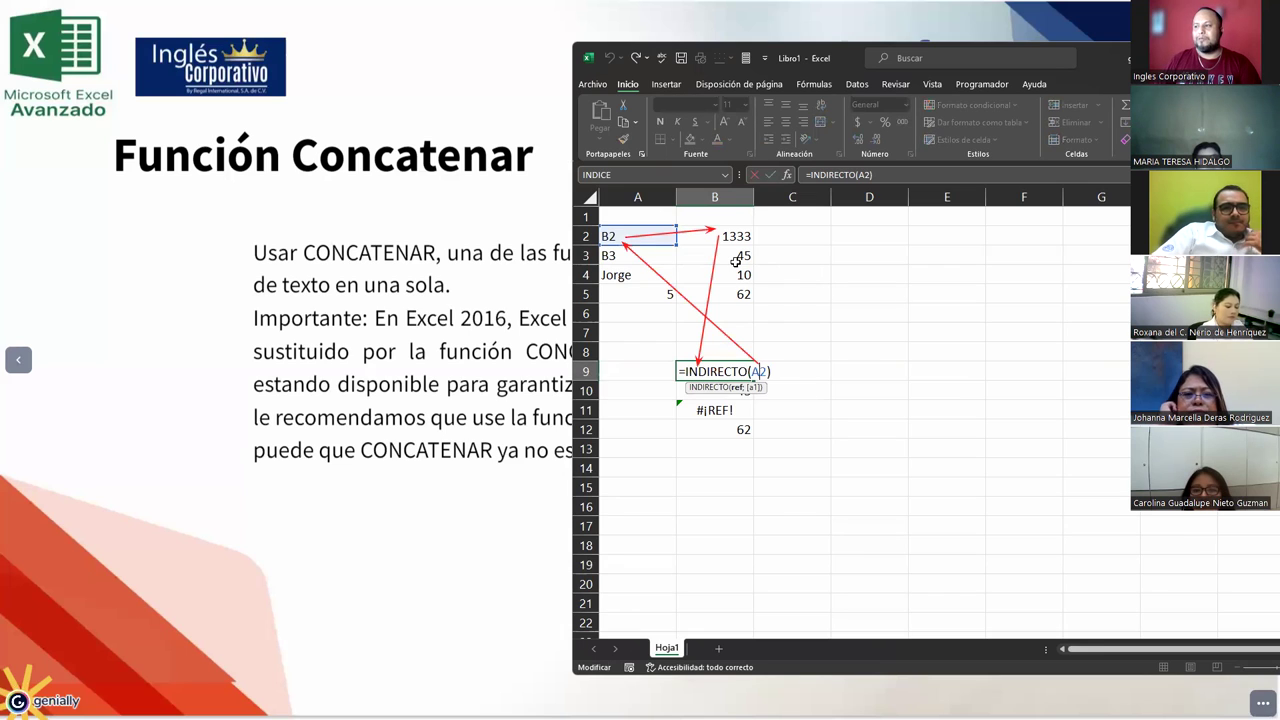
key("Return")
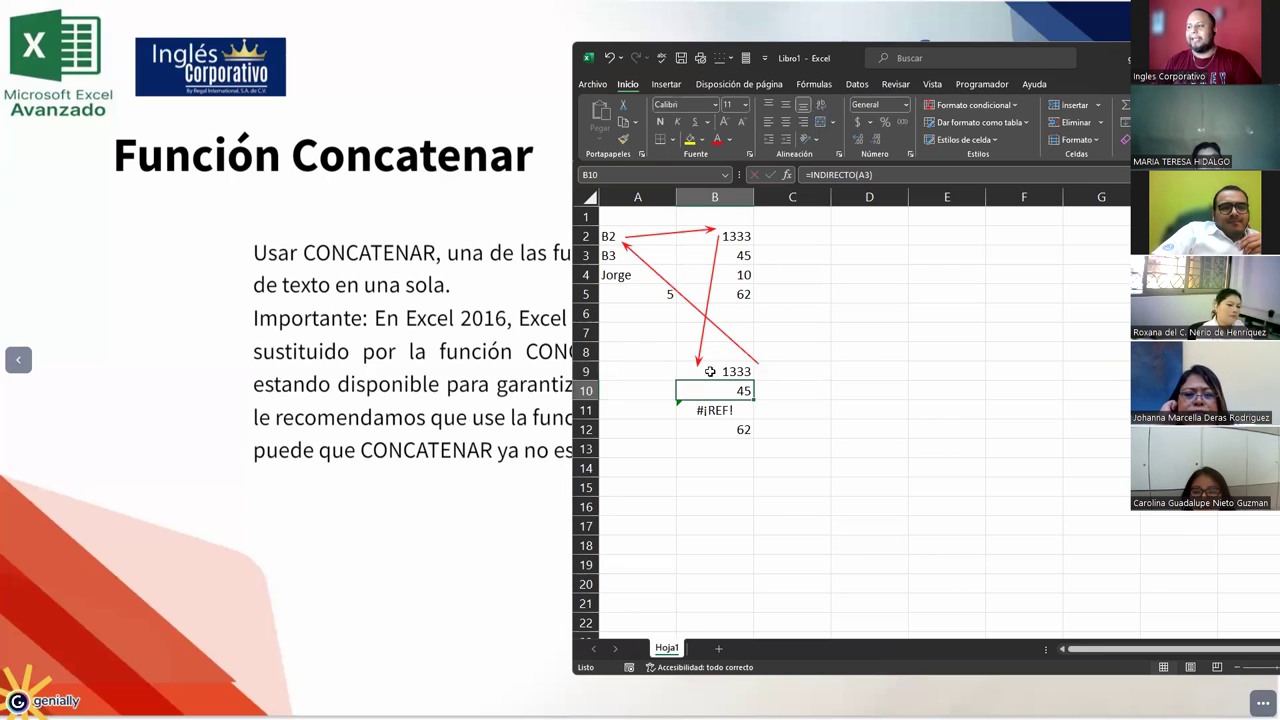
left_click(710, 371)
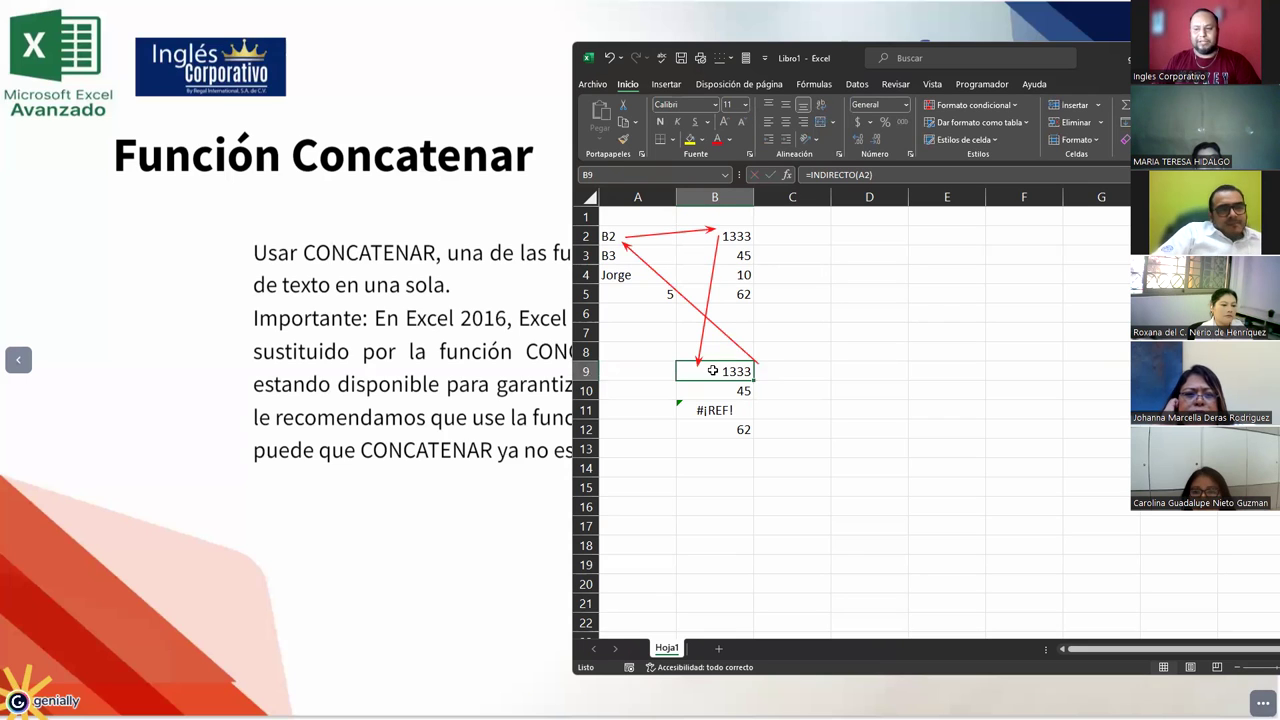
double_click(713, 371)
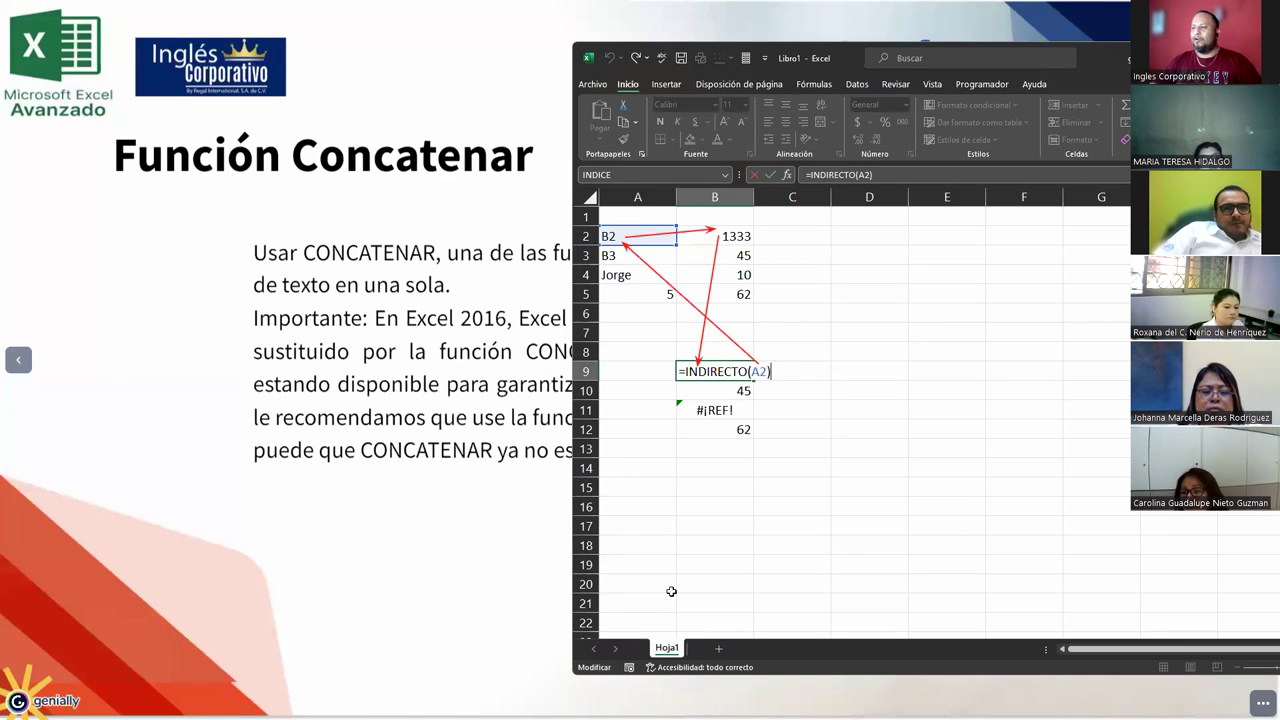
key("ctrl+Return")
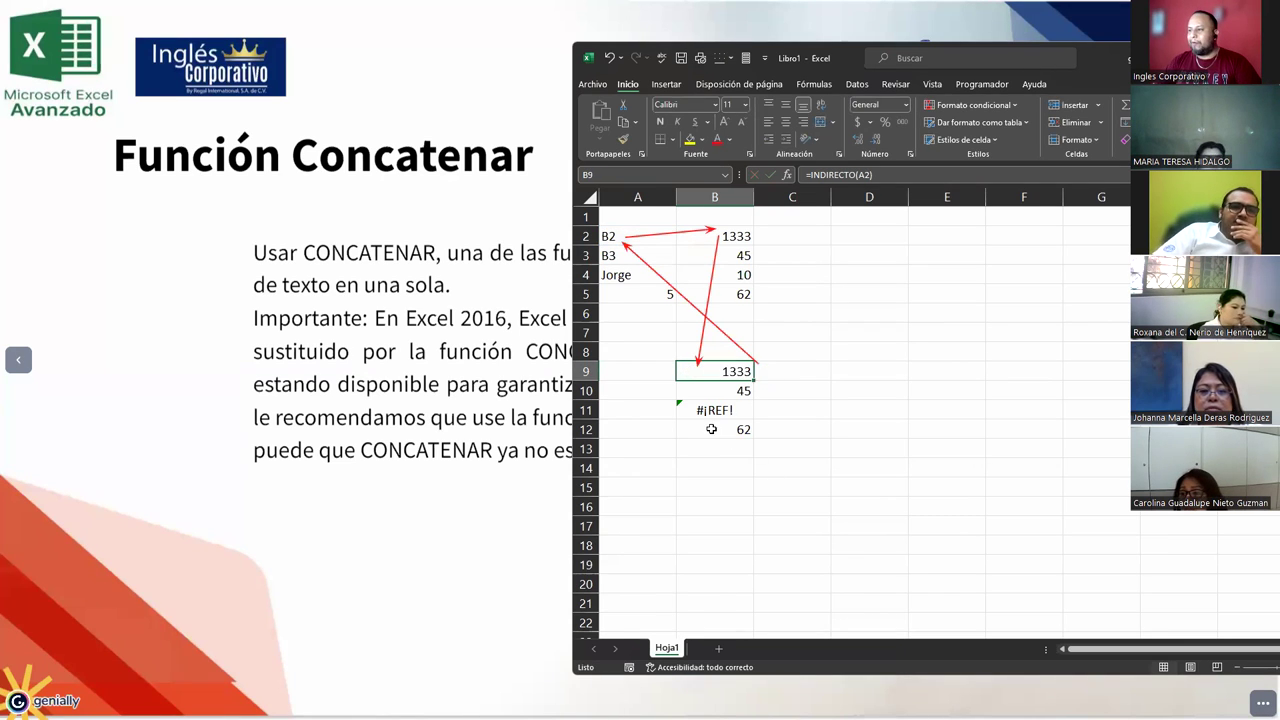
left_click(711, 428)
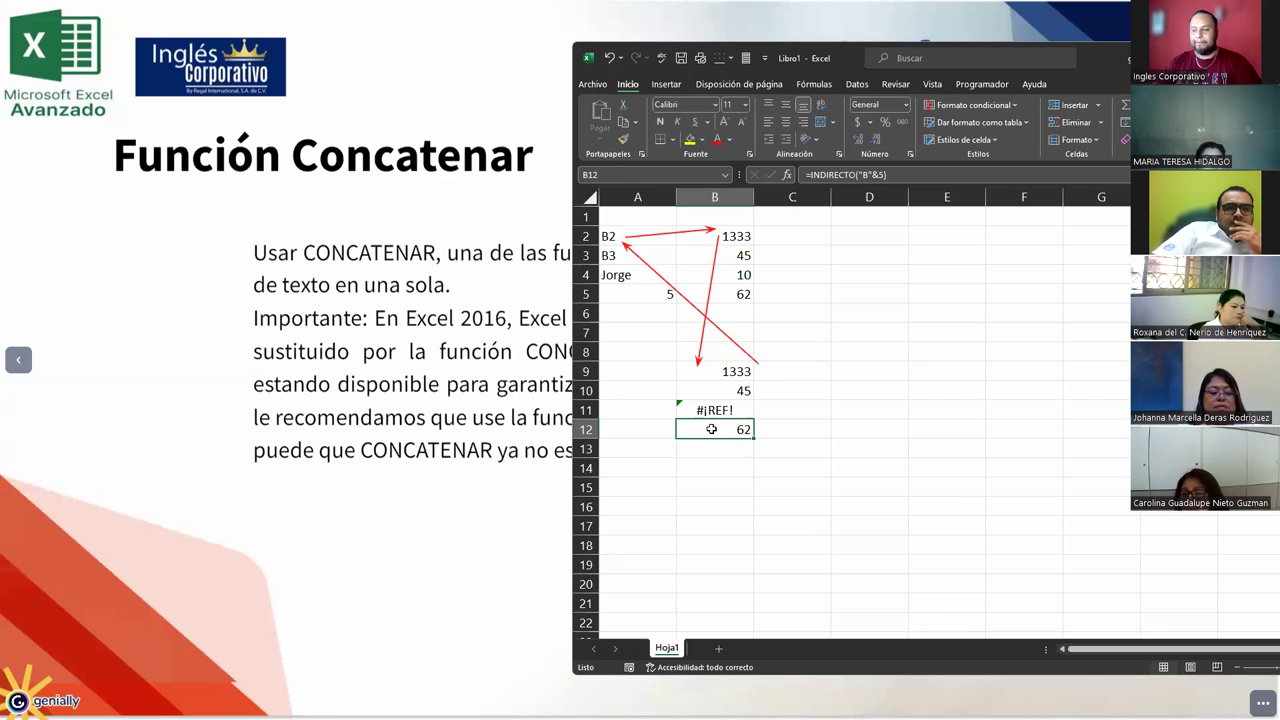
double_click(711, 428)
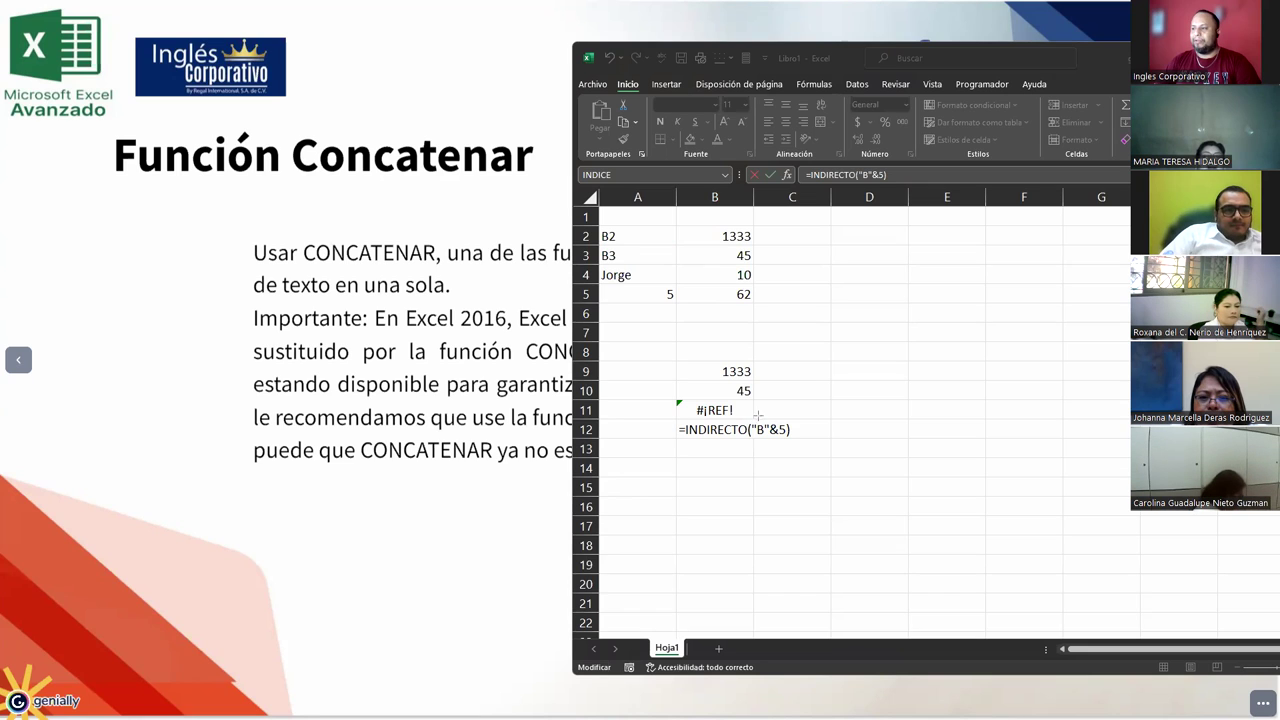
left_click_drag(757, 281, 738, 203)
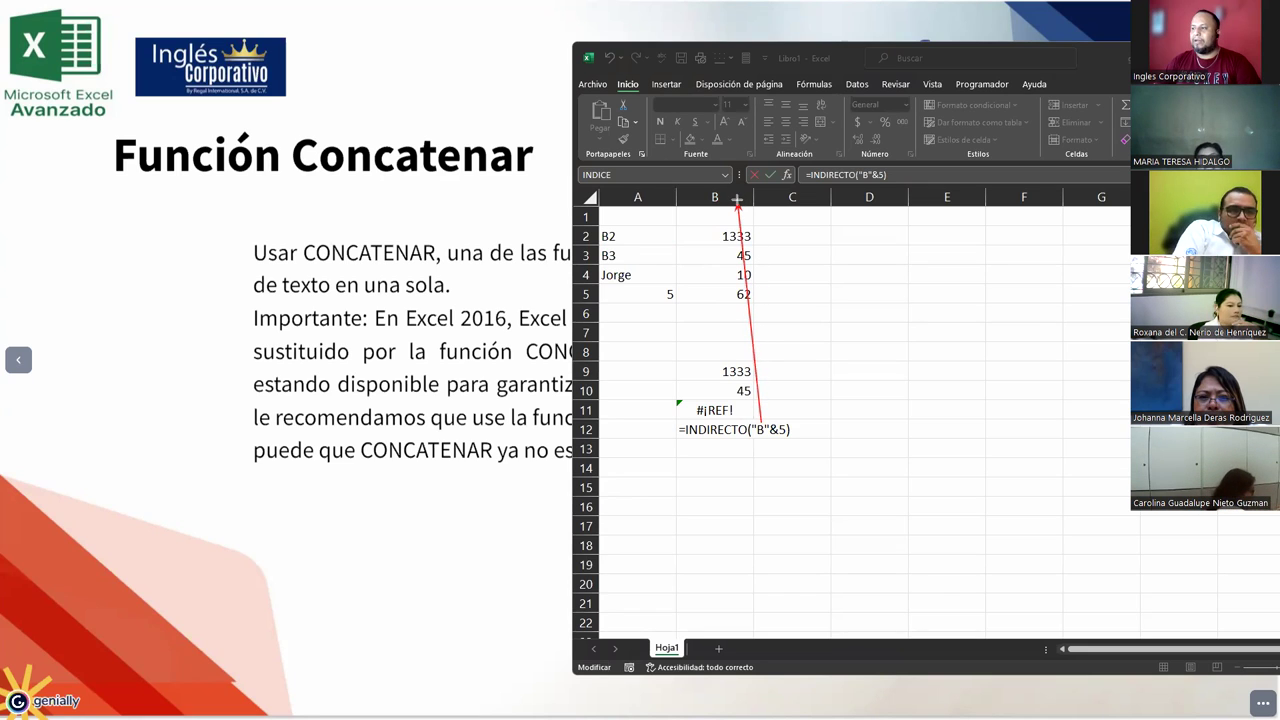
left_click_drag(762, 421, 598, 302)
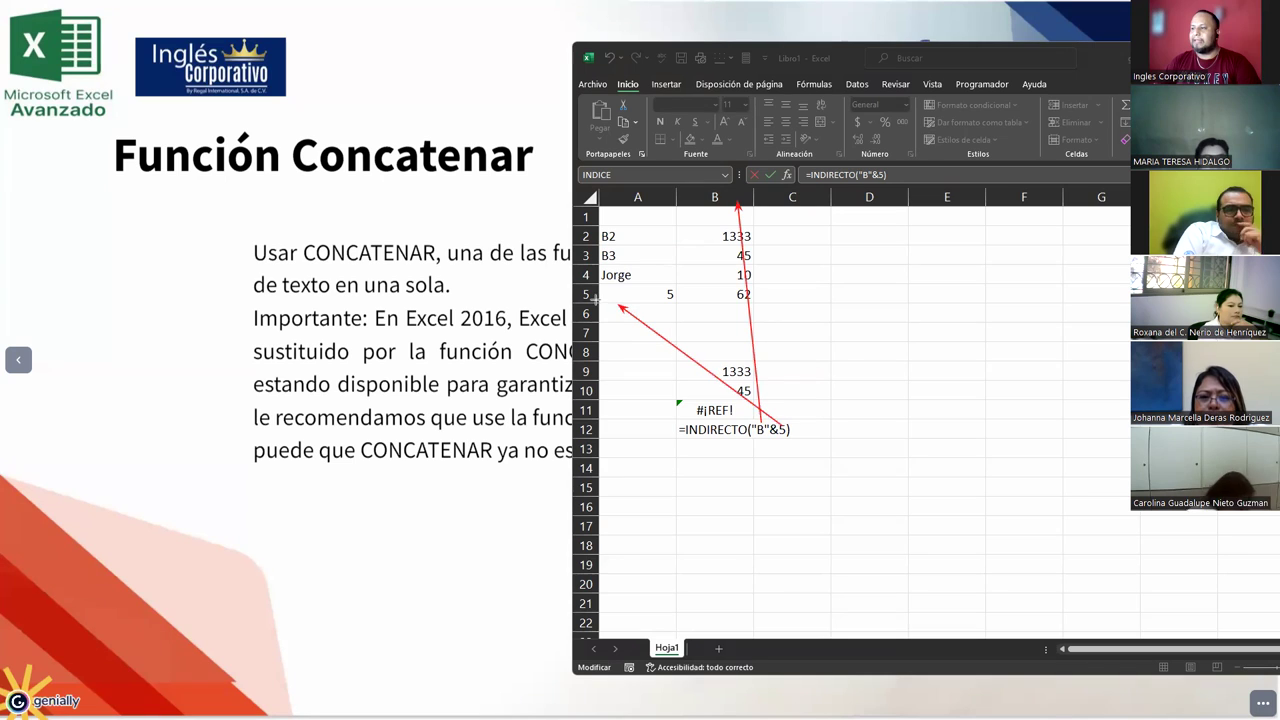
left_click_drag(723, 294, 728, 418)
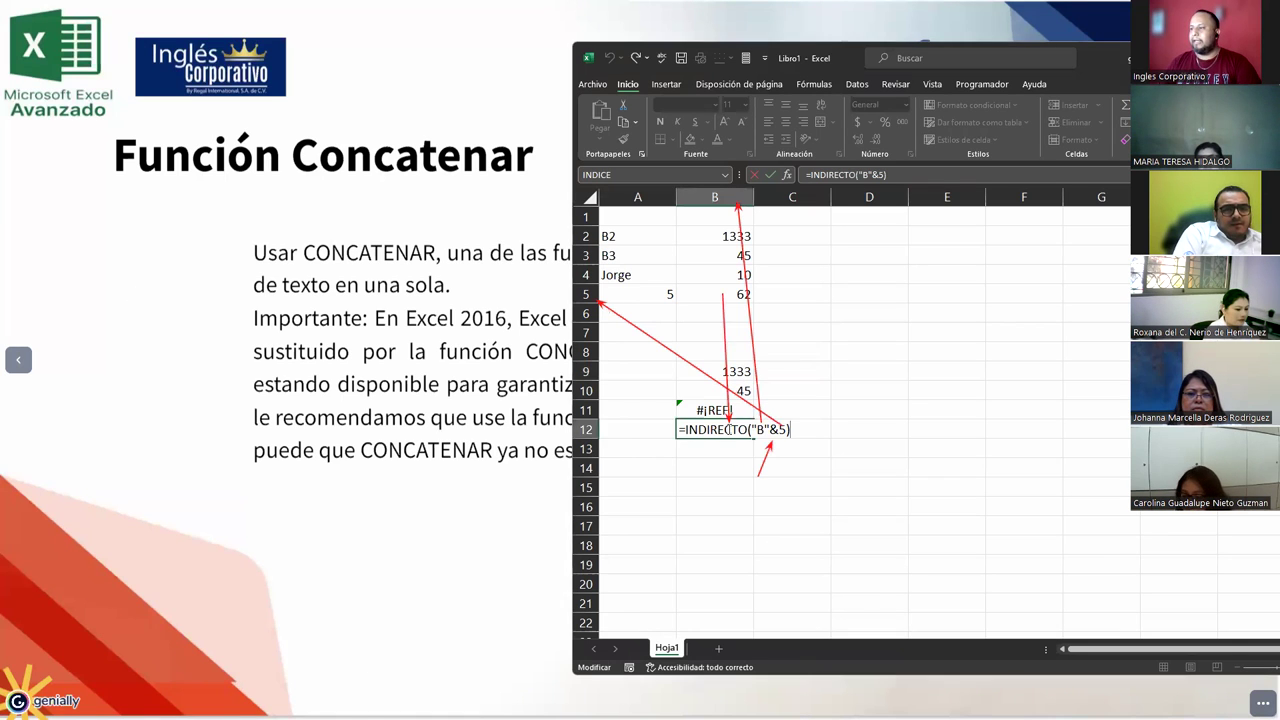
key("Return")
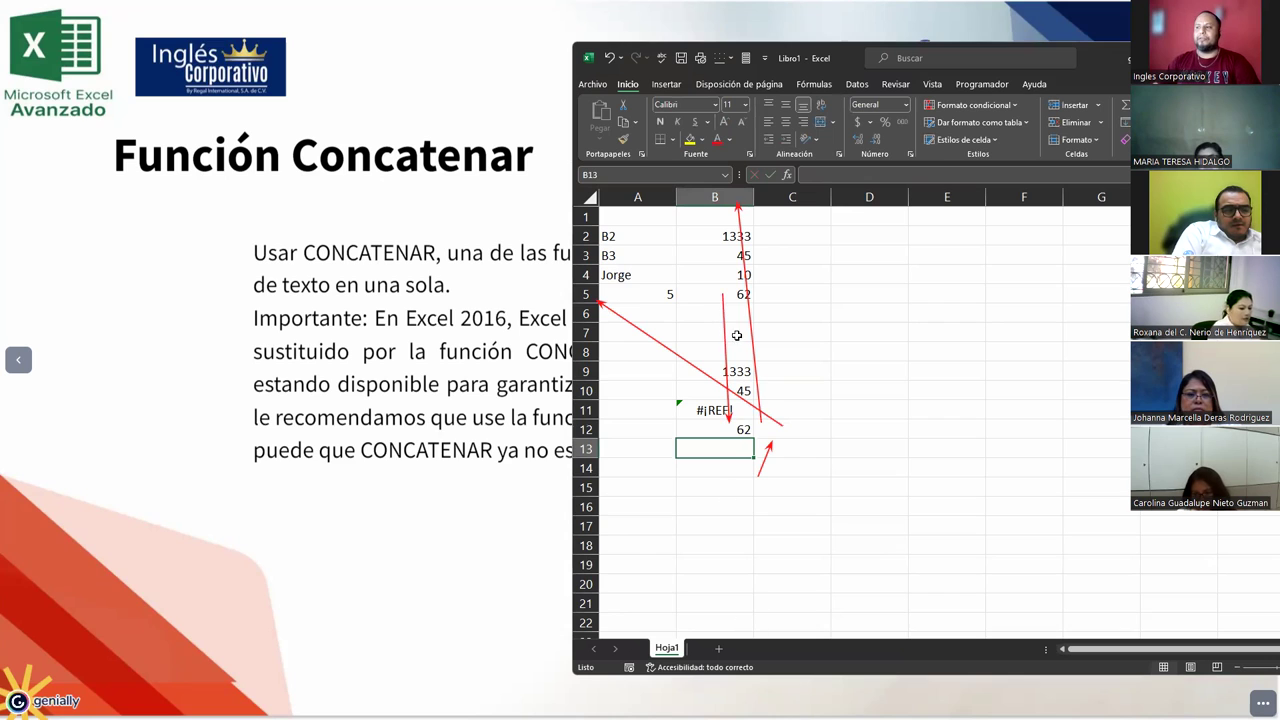
left_click(692, 297)
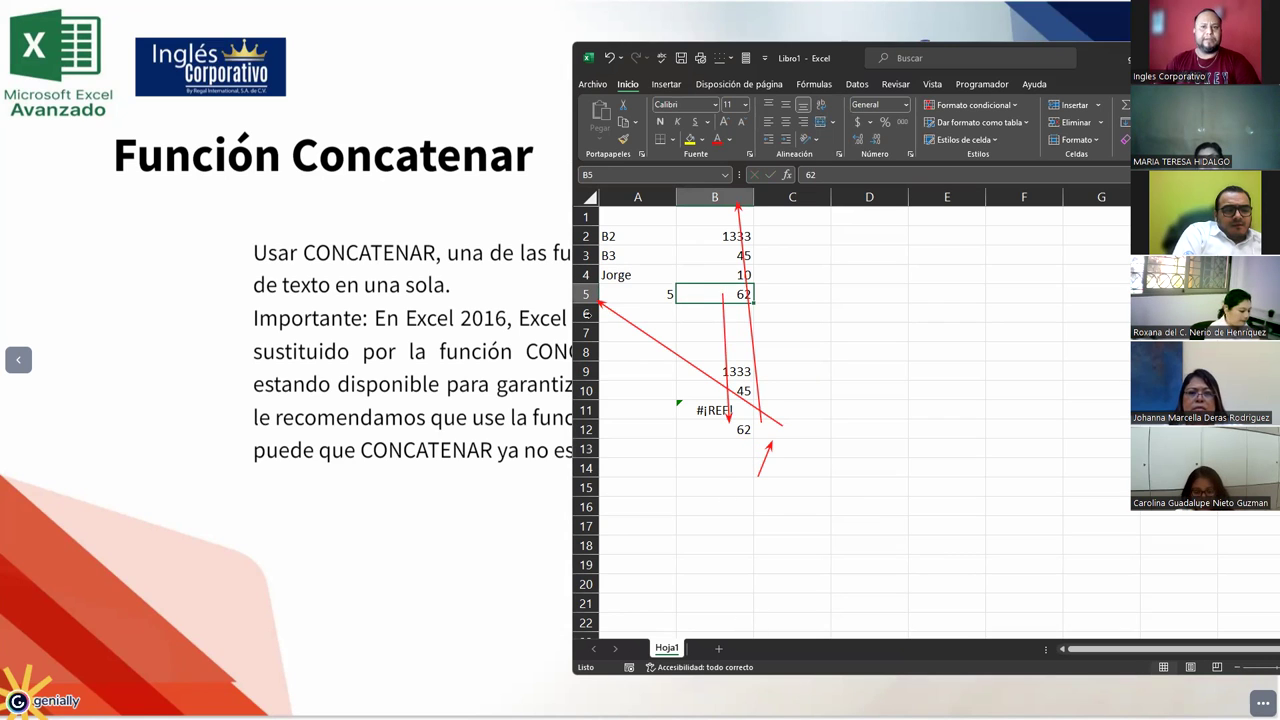
key("alt+Tab")
key("Escape")
double_click(714, 371)
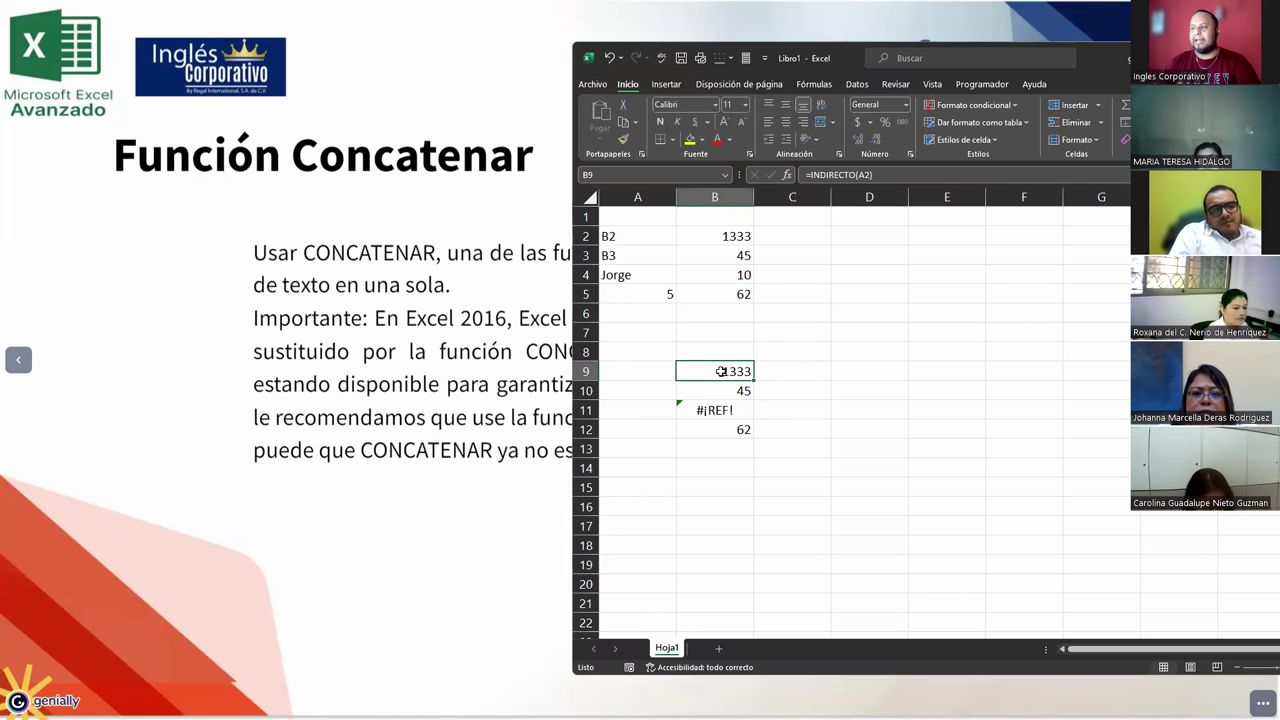
double_click(759, 371)
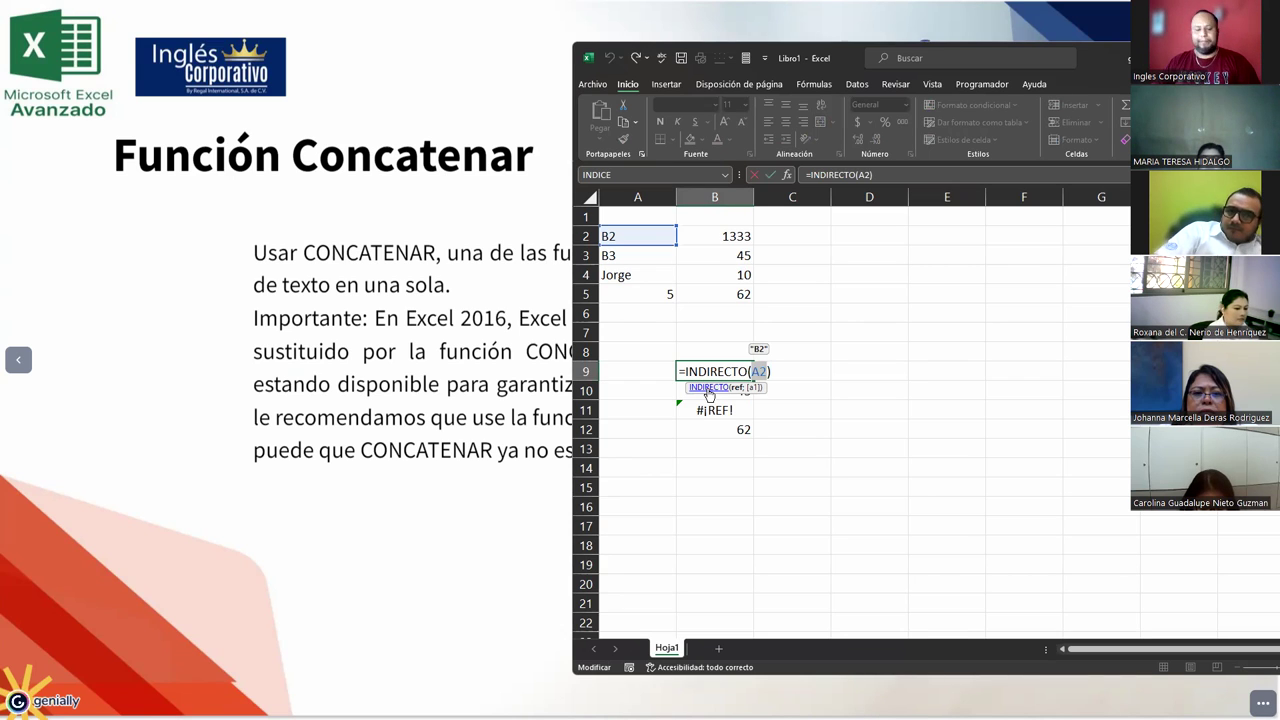
left_click(727, 437)
key("F2")
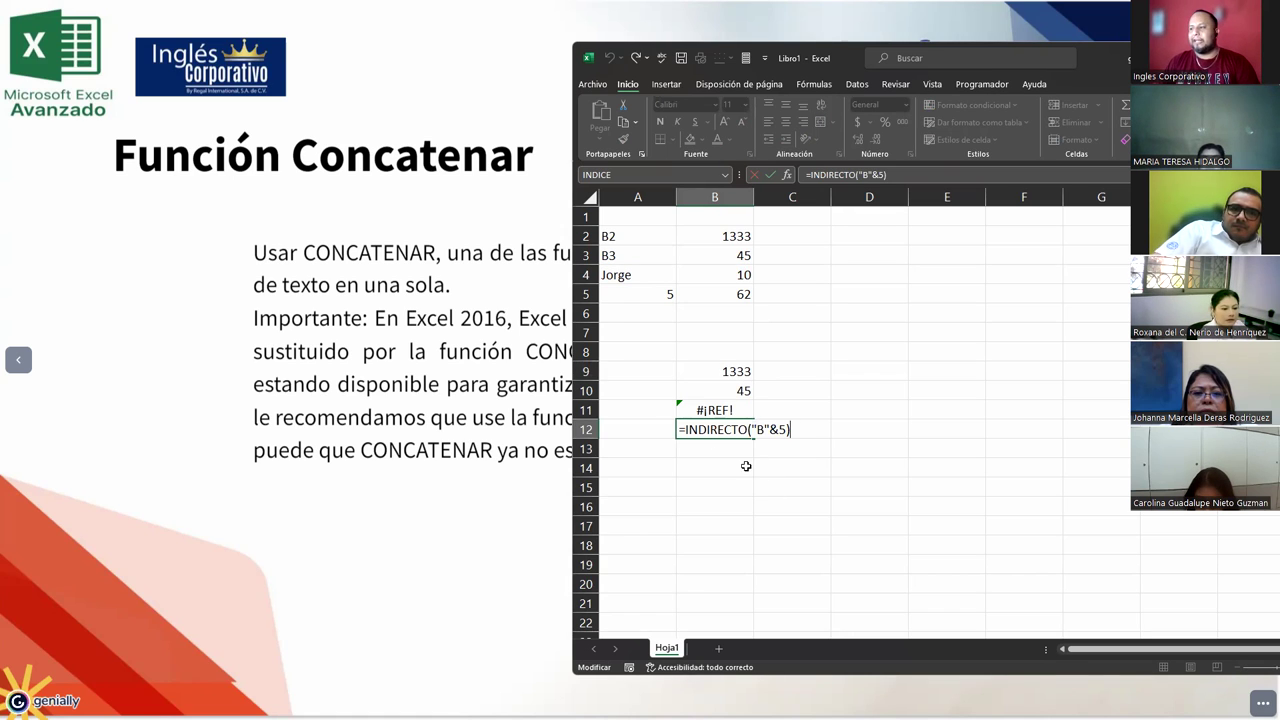
key("ctrl+Return")
left_click(708, 374)
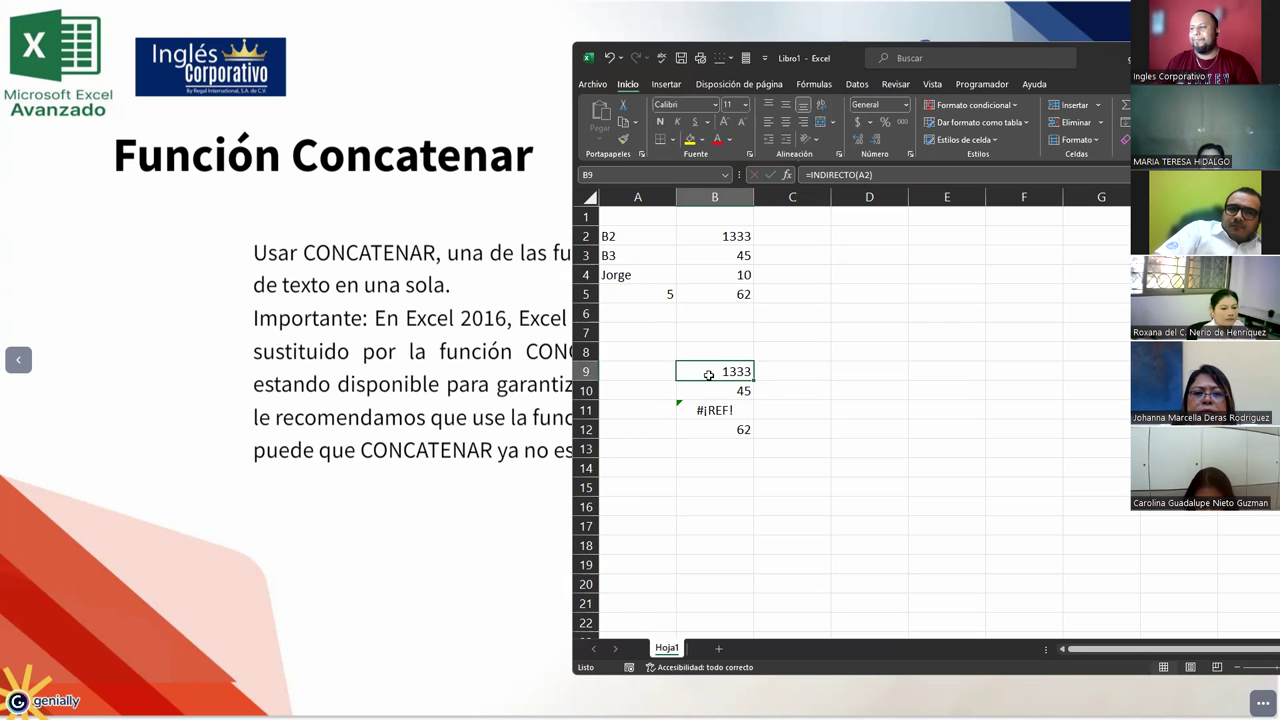
double_click(708, 373)
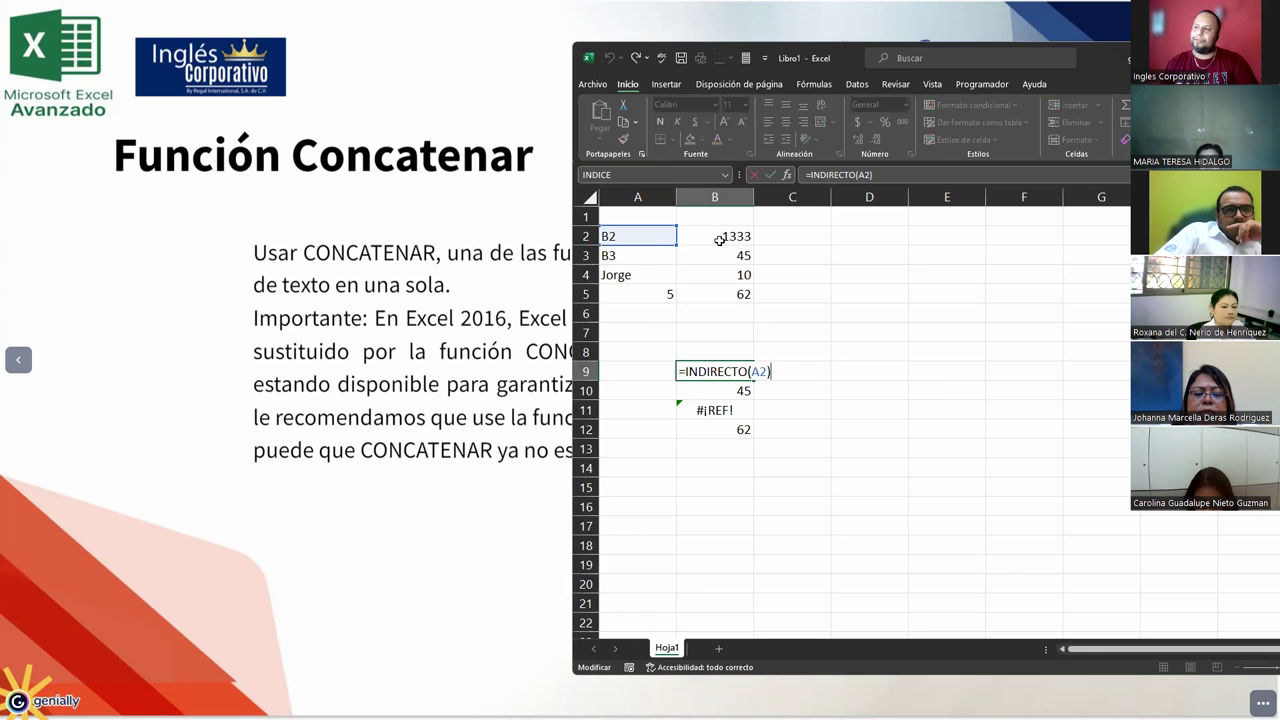
left_click(757, 371)
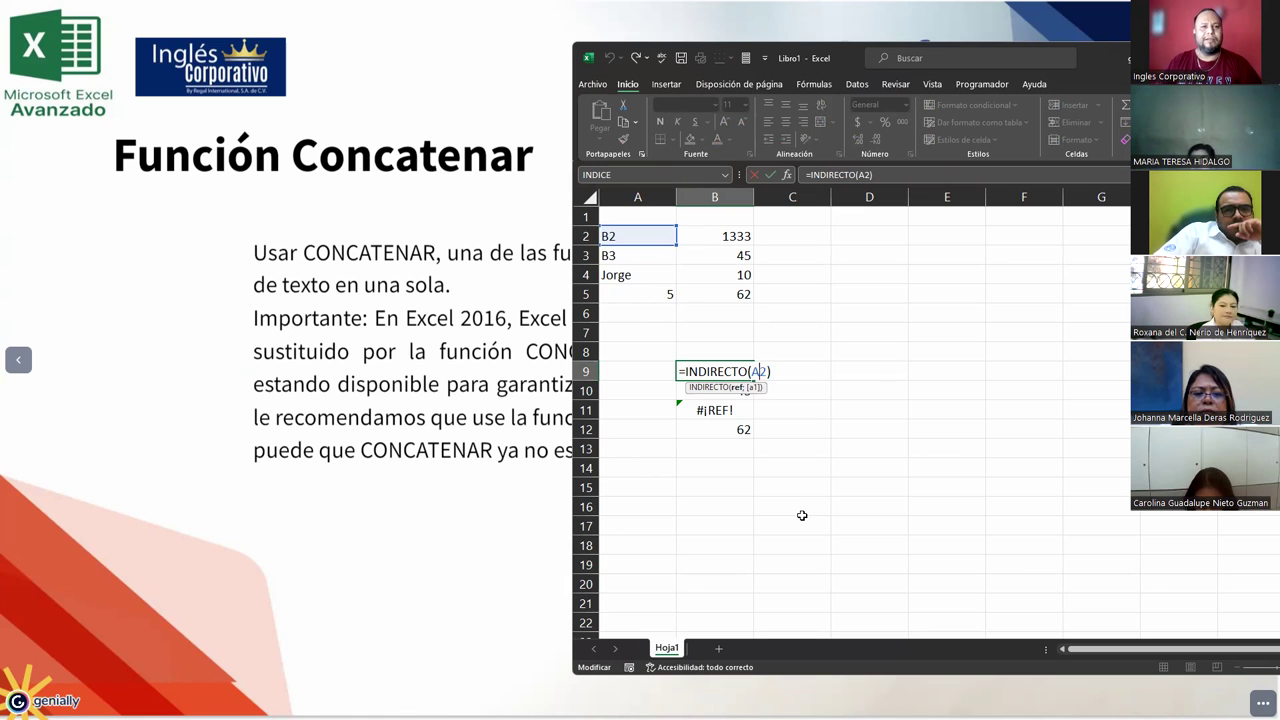
key("shift+Left")
key("shift+Left")
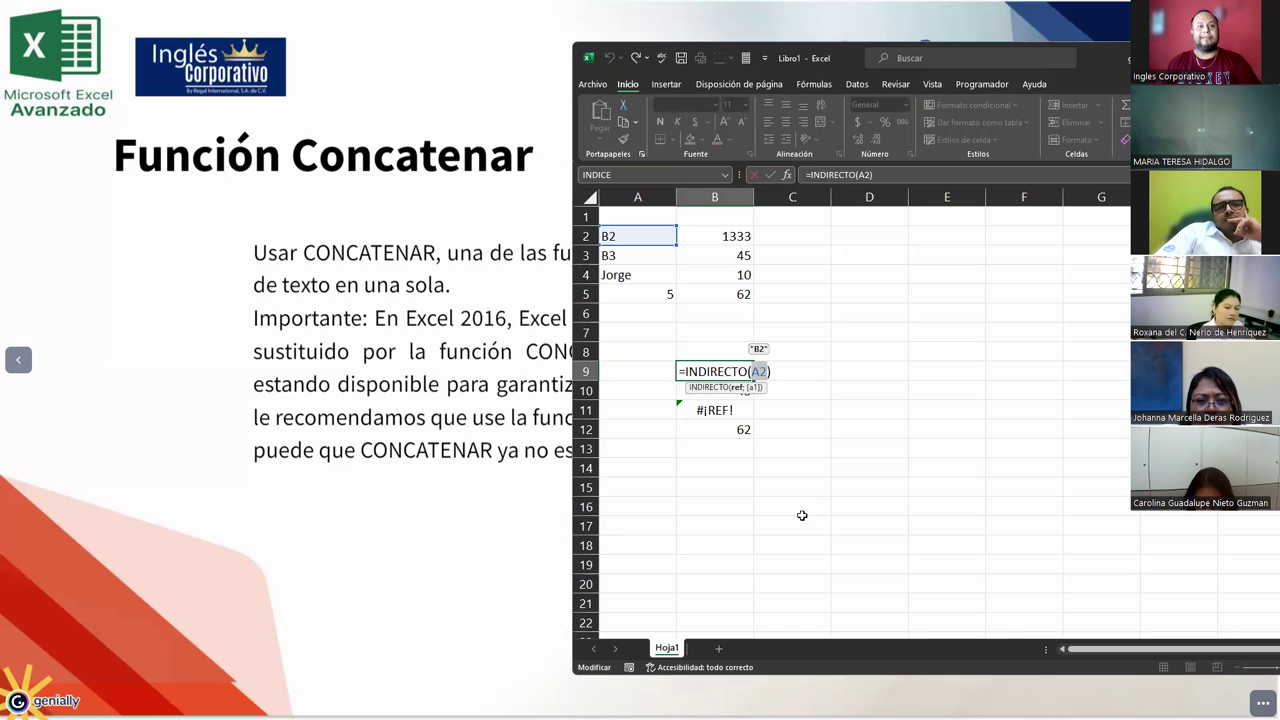
key("Left")
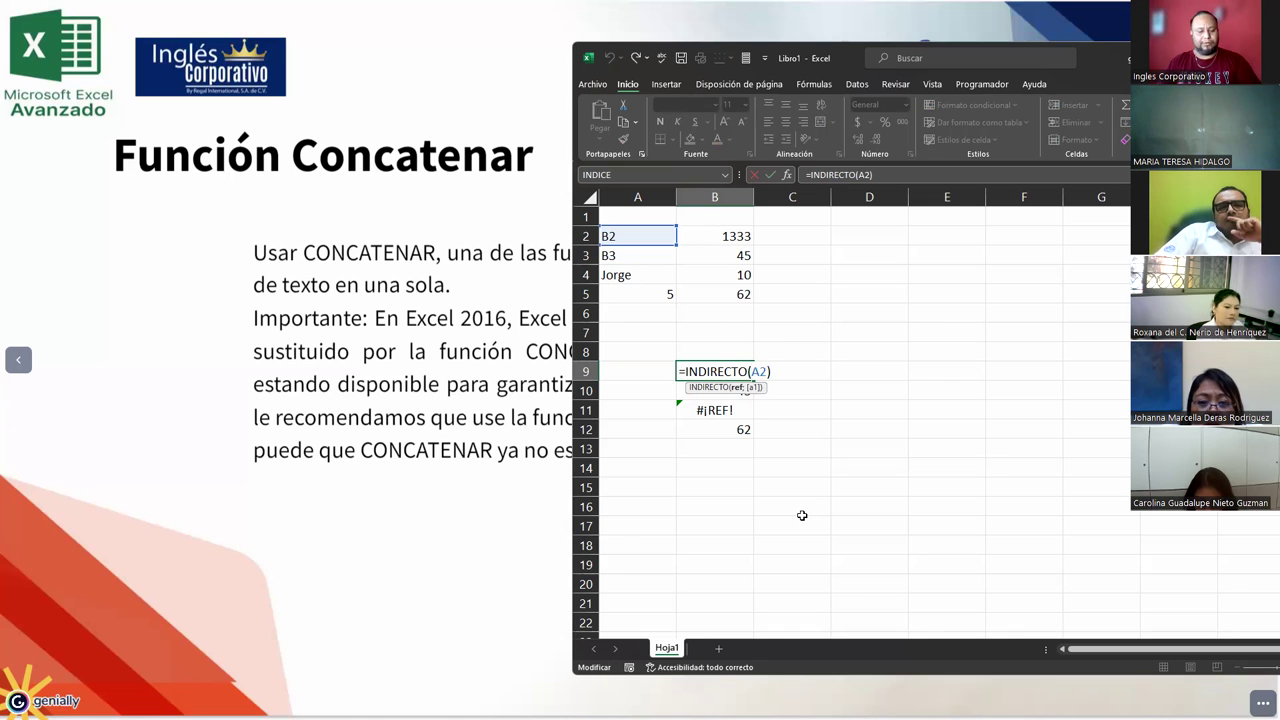
- Finish B9 as =INDIRECTO("A"&2) and review the committed formula
type("\"&")
key("Return")
key("Up")
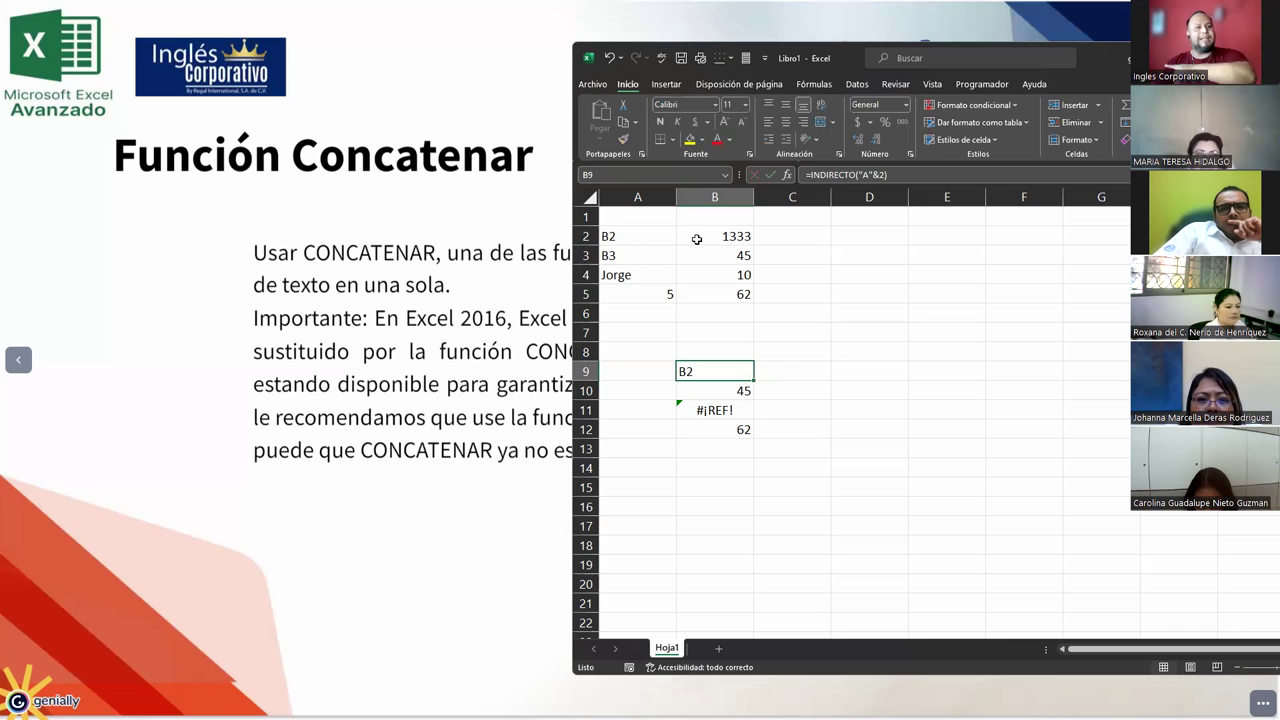
double_click(697, 372)
key("Escape")
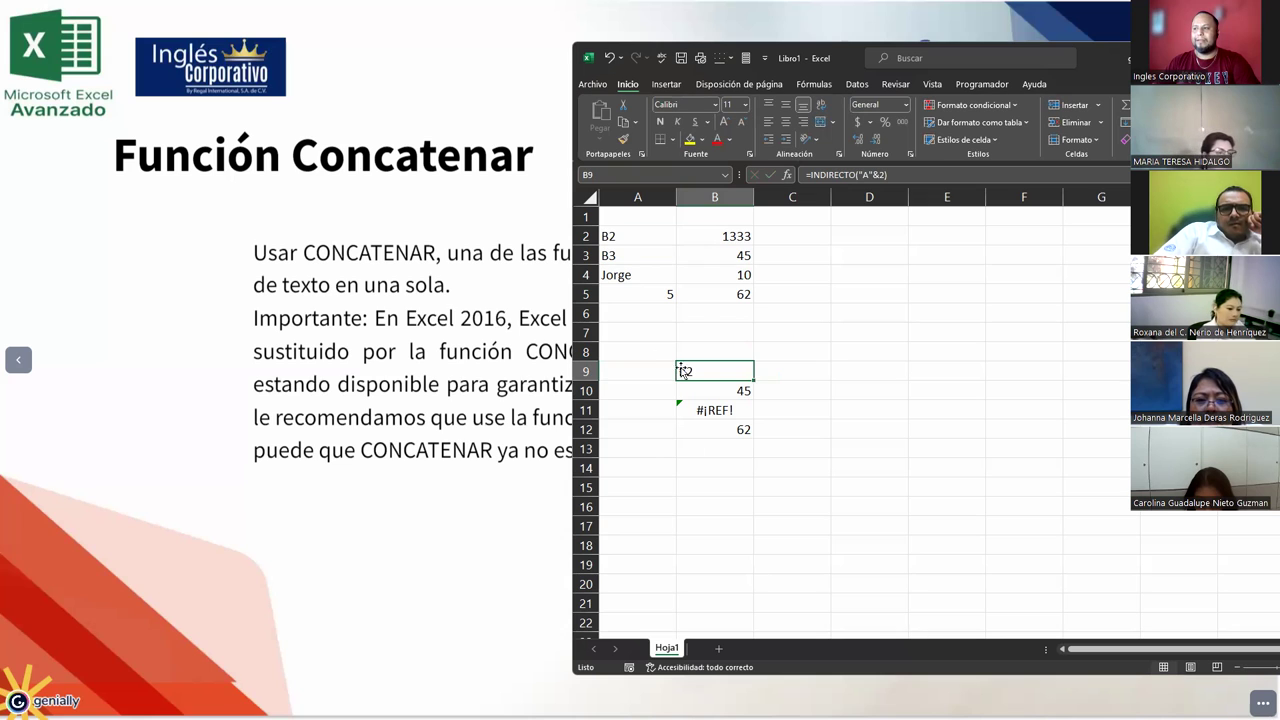
- Rebuild B10's formula as =INDIRECTO("A"&3)
left_click(738, 391)
double_click(740, 390)
left_click(752, 390)
type("\"")
key("Right")
type("\"&")
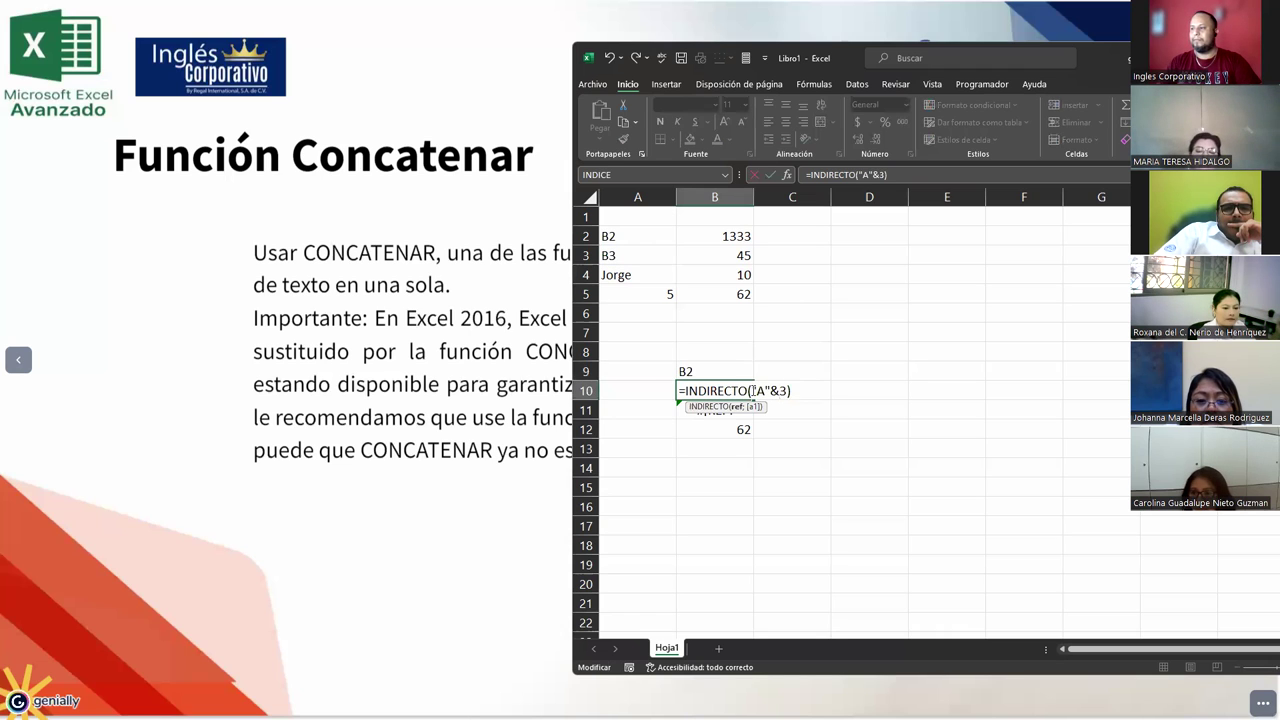
key("Return")
left_click(750, 390)
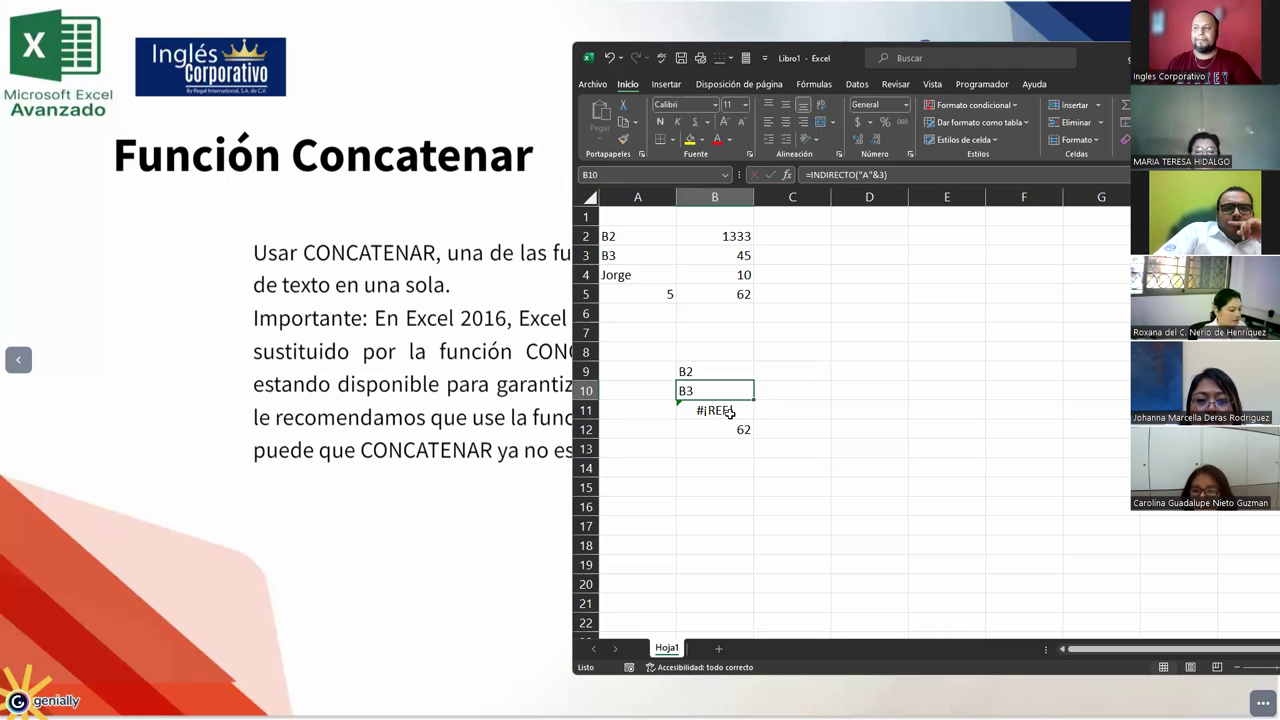
- Rebuild B11's formula as =INDIRECTO("A"&4), which now returns Jorge
left_click(730, 412)
double_click(731, 411)
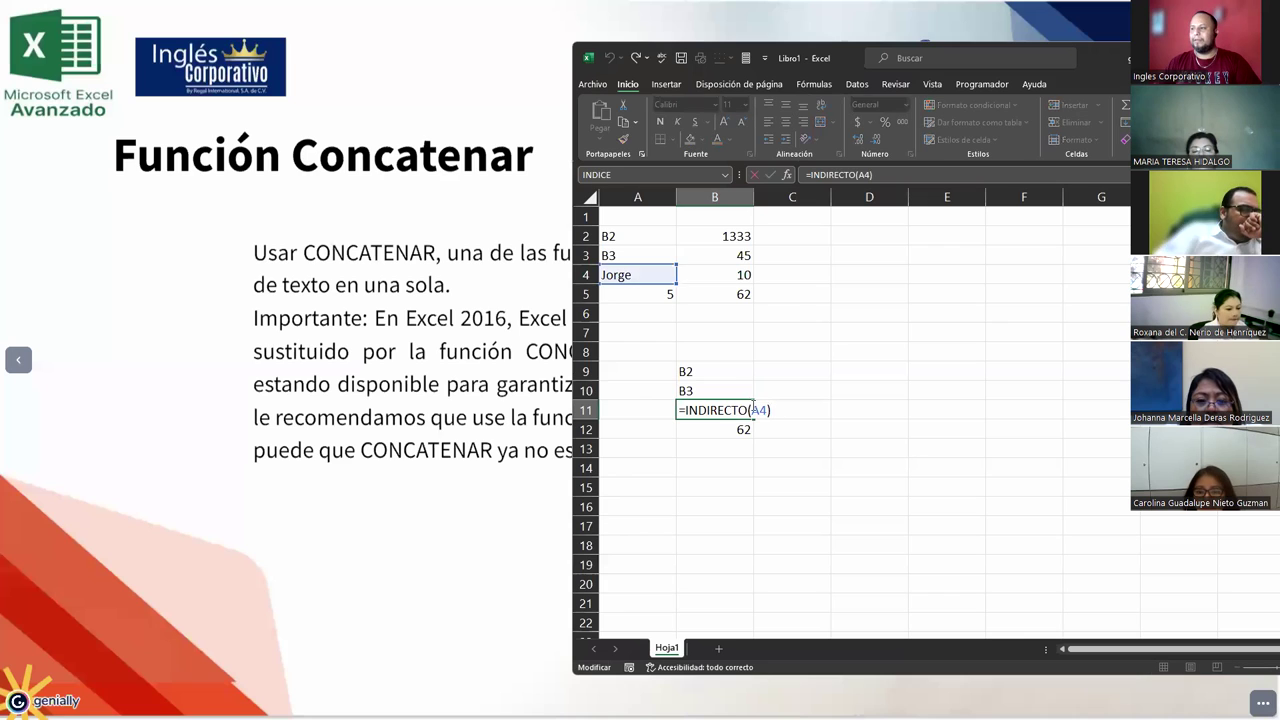
left_click(752, 410)
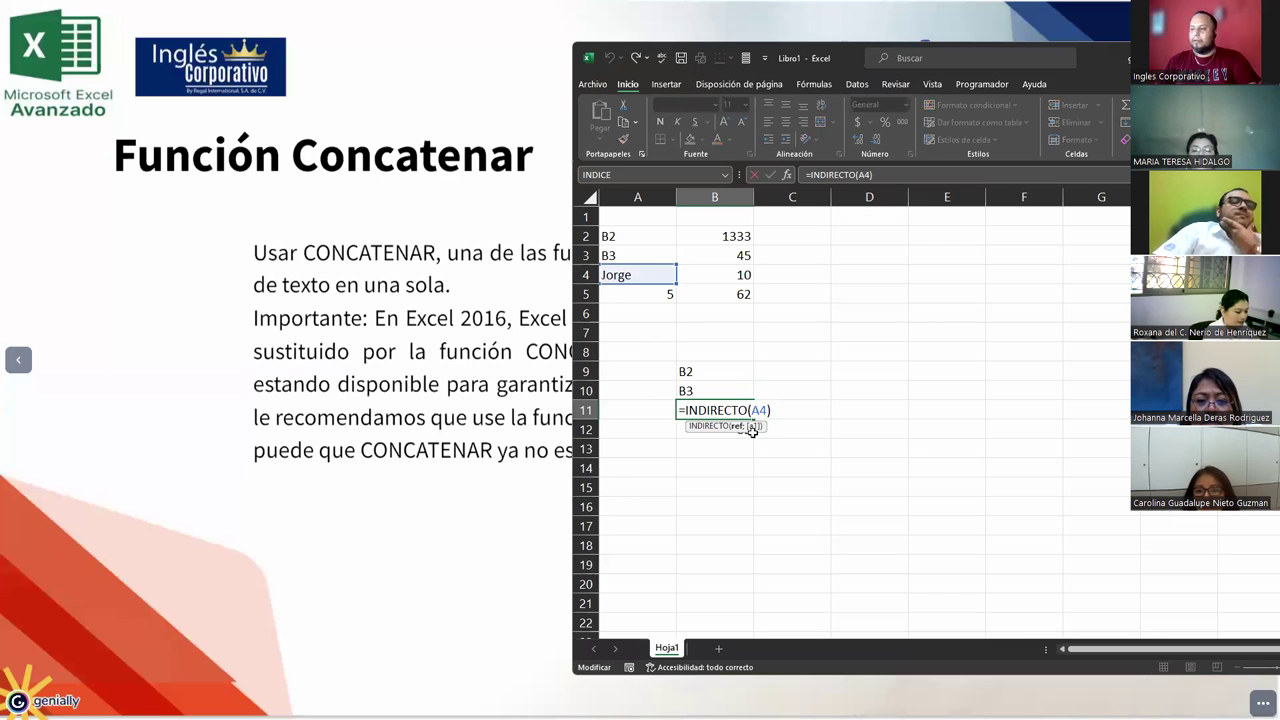
type("\"")
key("Right")
type("\"A")
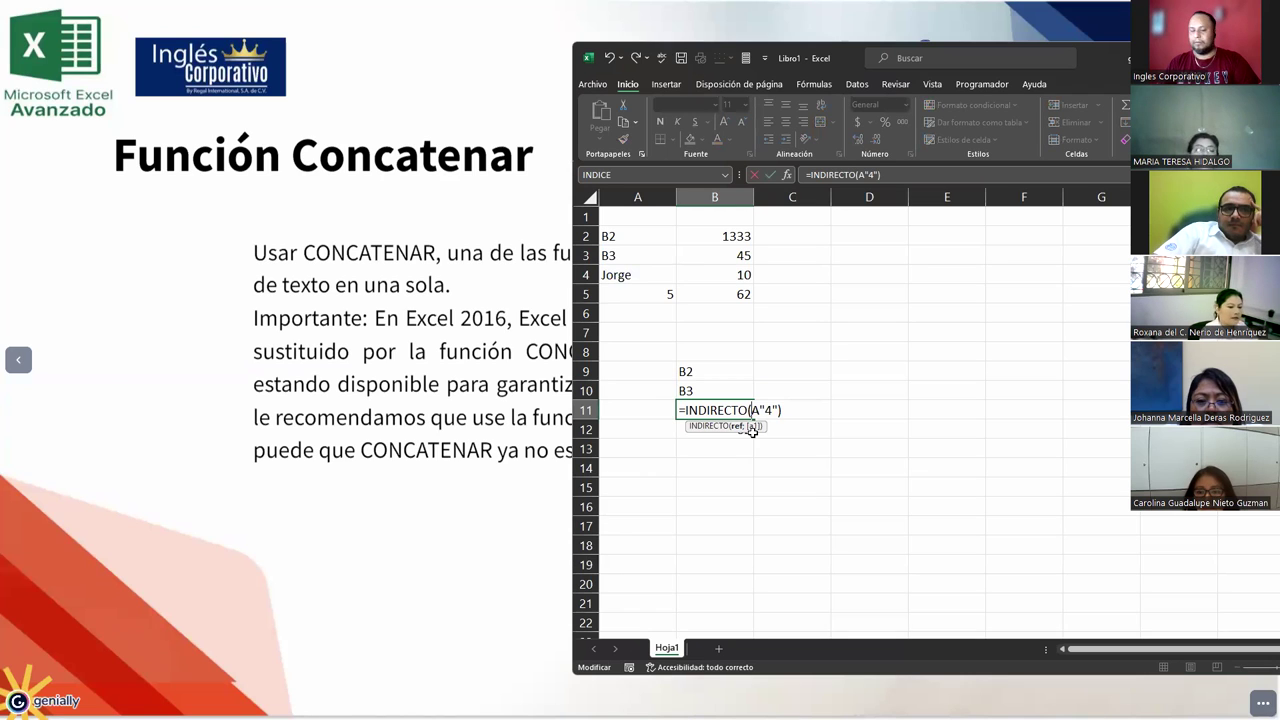
type("\"")
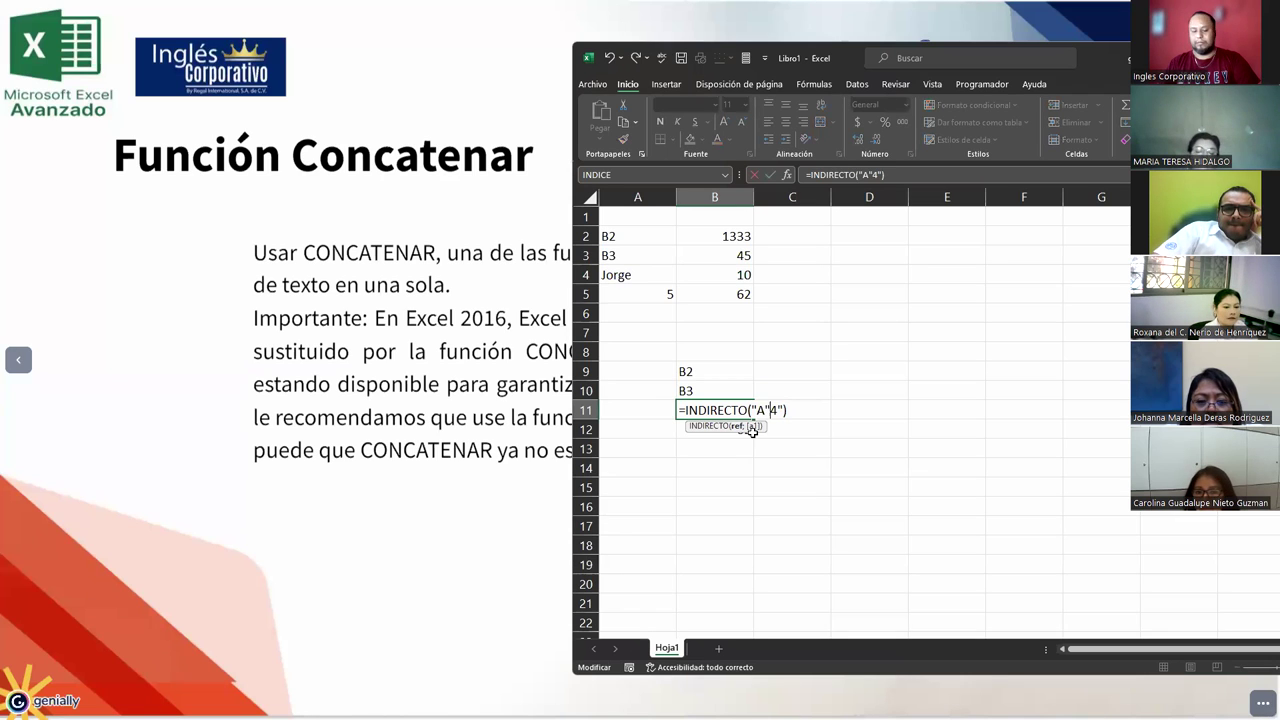
type("&")
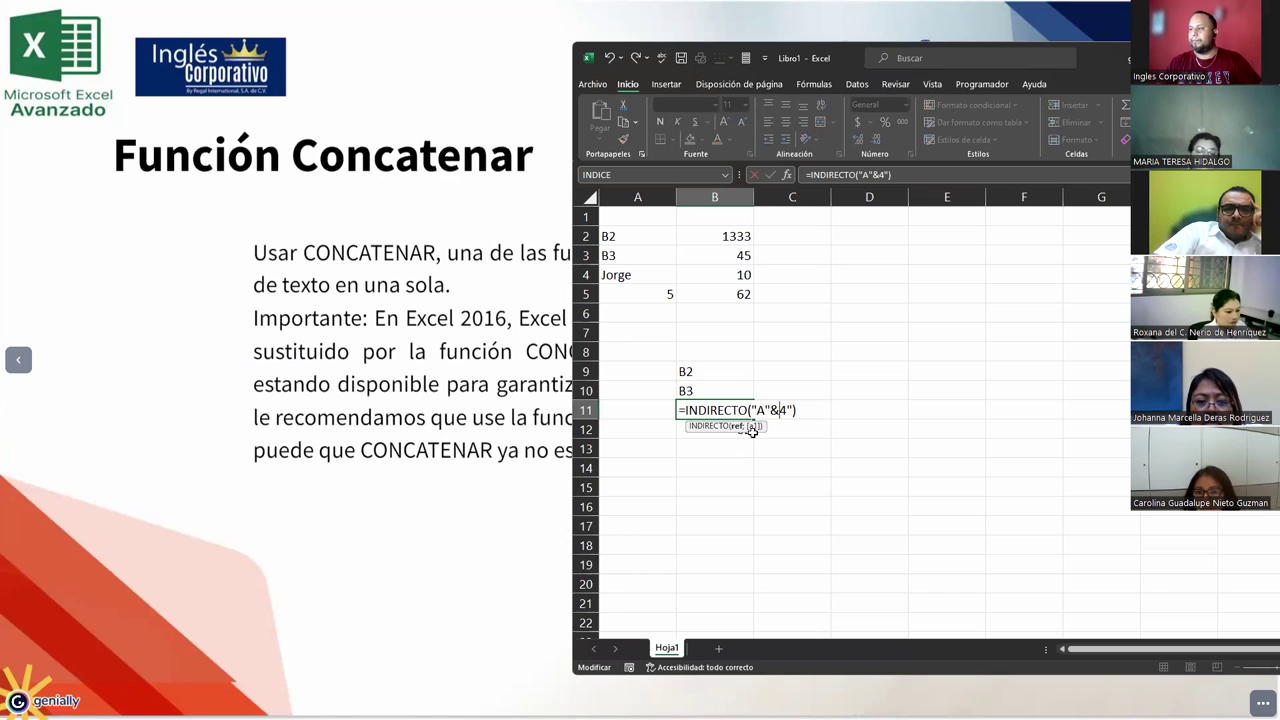
key("ctrl+Return")
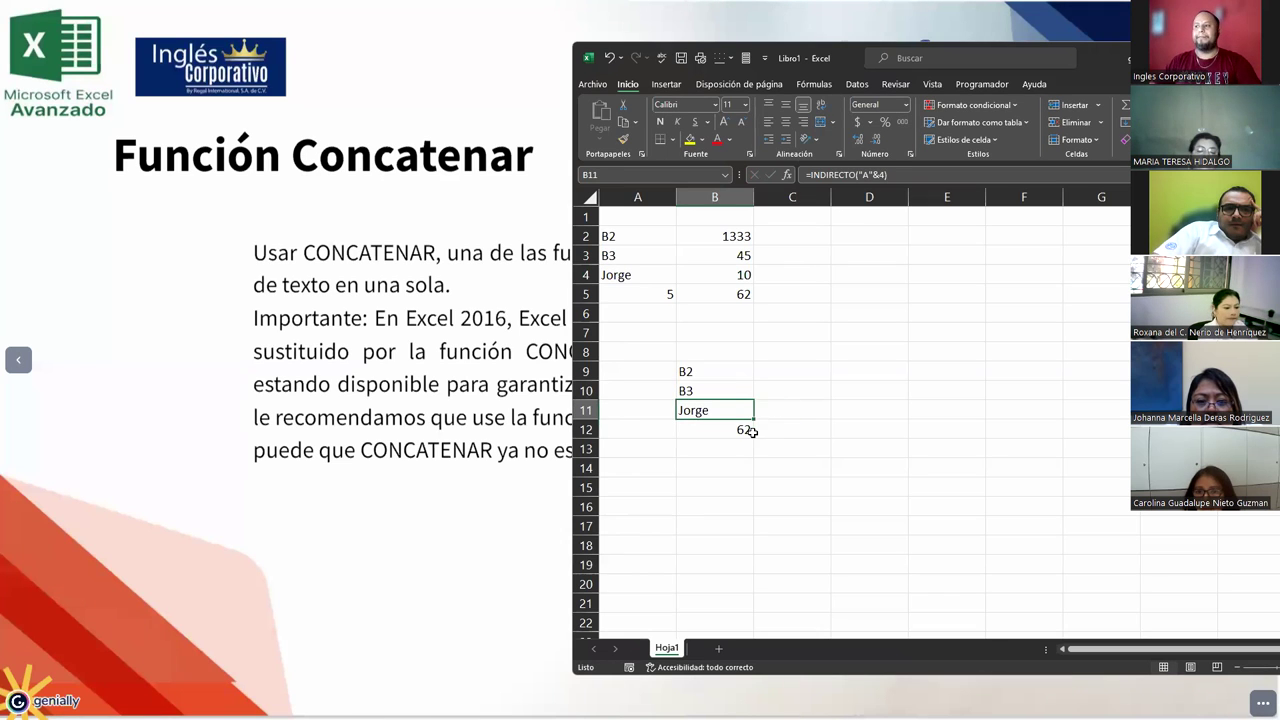
- Inspect B12's formula and the addresses in A2 and A3, then return to the slide
left_click(707, 432)
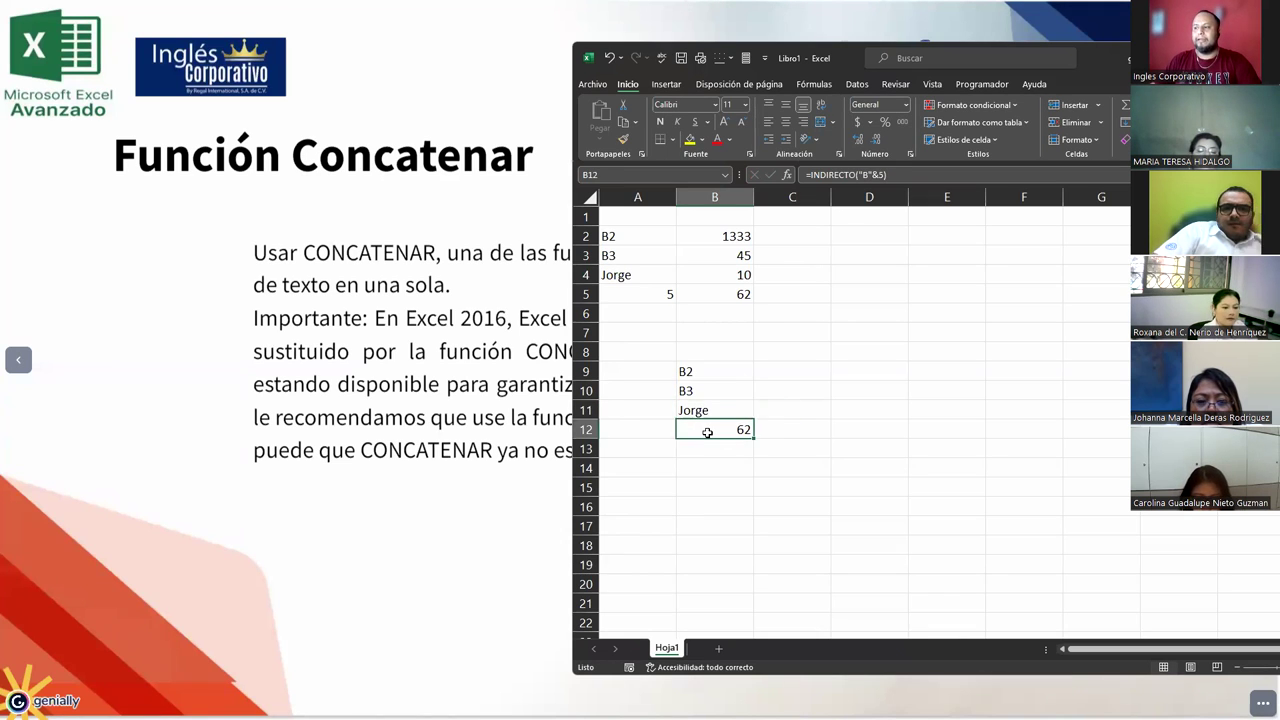
left_click(878, 174)
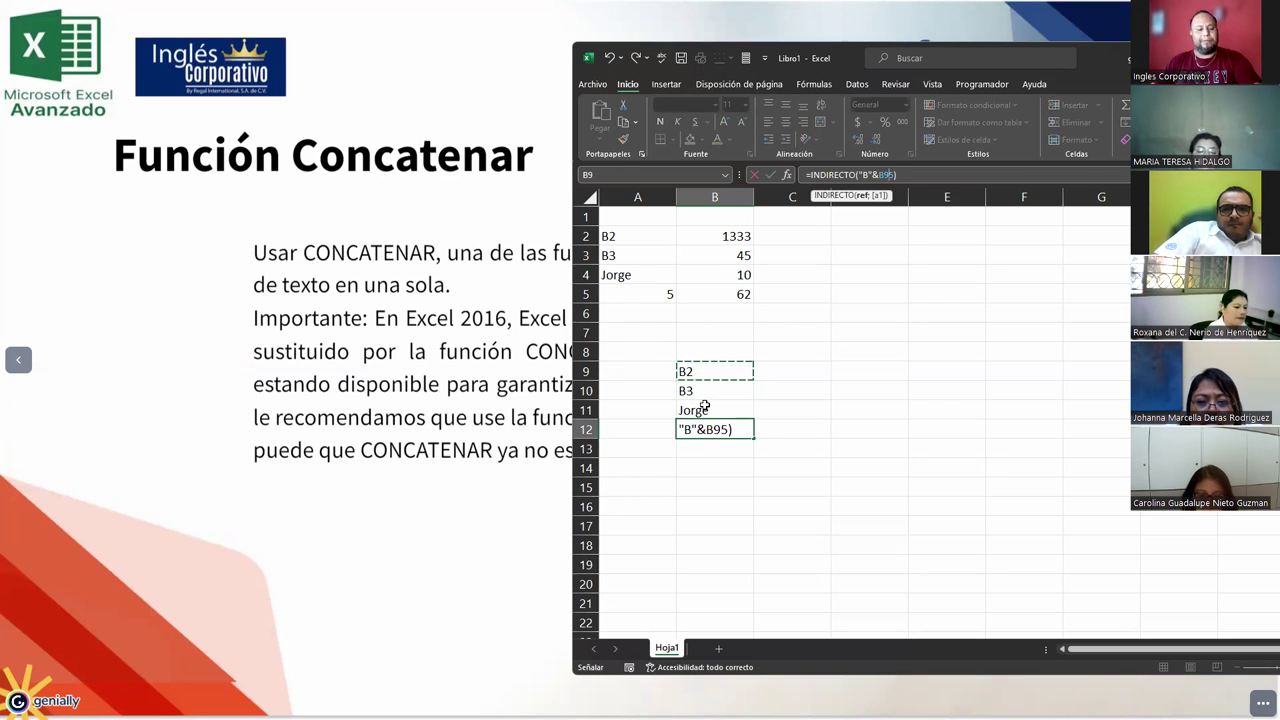
key("ctrl+Return")
left_click_drag(639, 237, 620, 240)
left_click(606, 247)
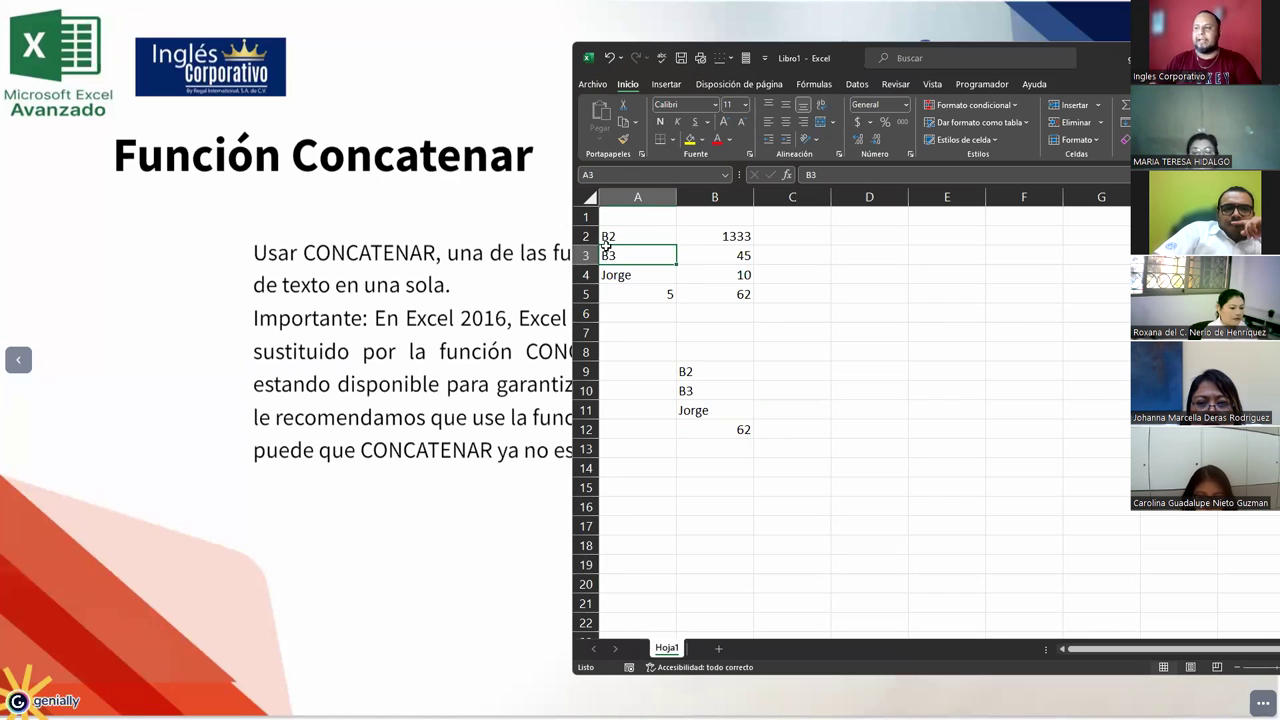
left_click(623, 240)
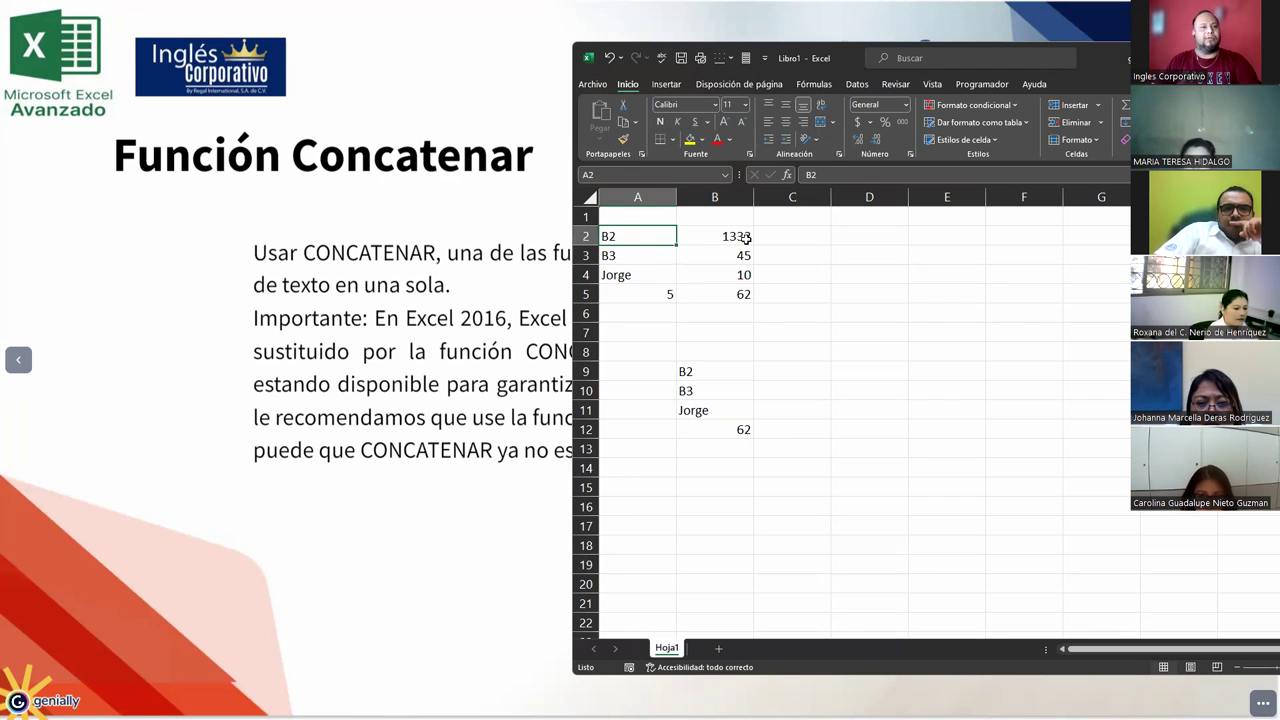
left_click(450, 520)
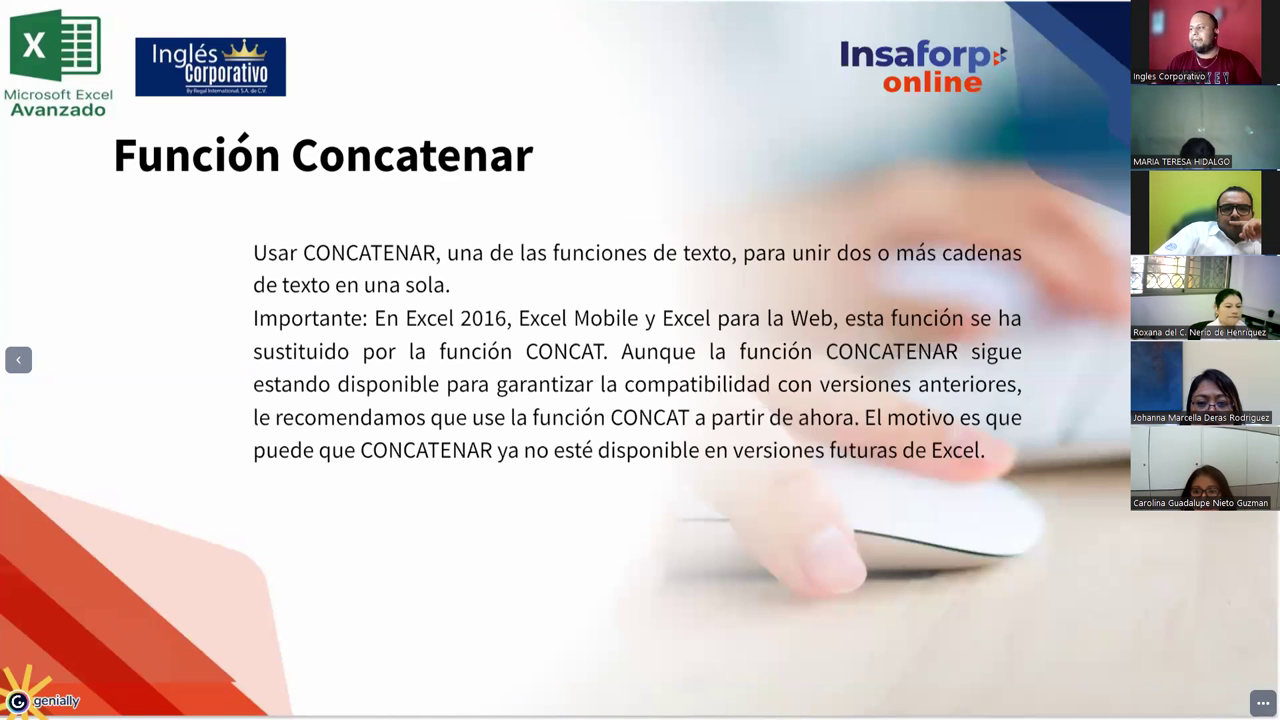
- Go to the Usar CONCATENAR slide and copy its first population-density CONCATENAR example
key("Right")
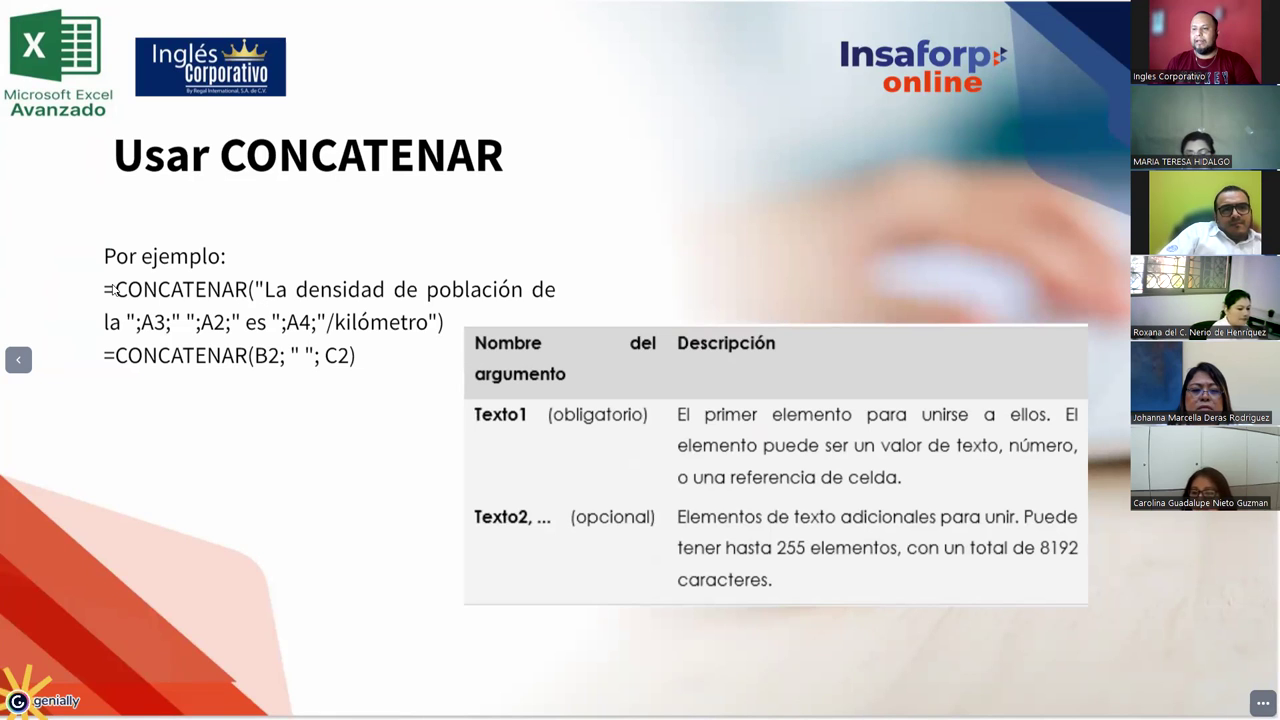
left_click_drag(365, 312, 203, 311)
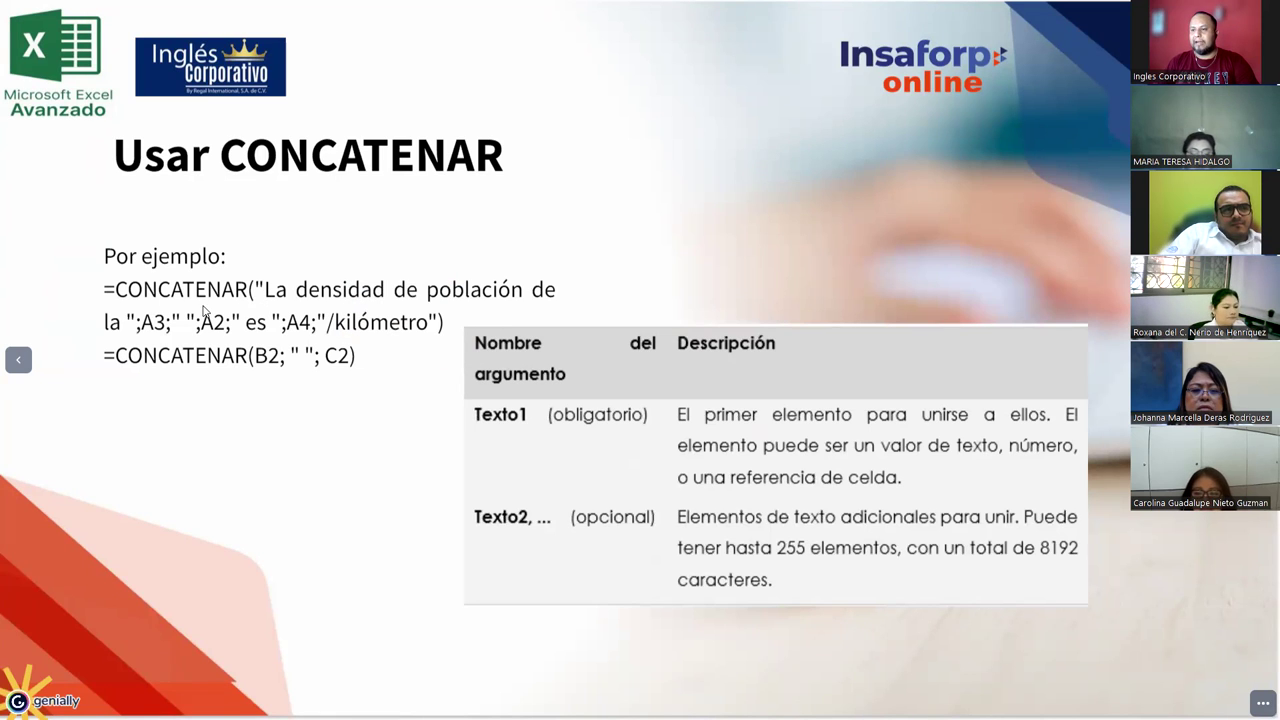
left_click_drag(107, 297, 446, 339)
key("ctrl+c")
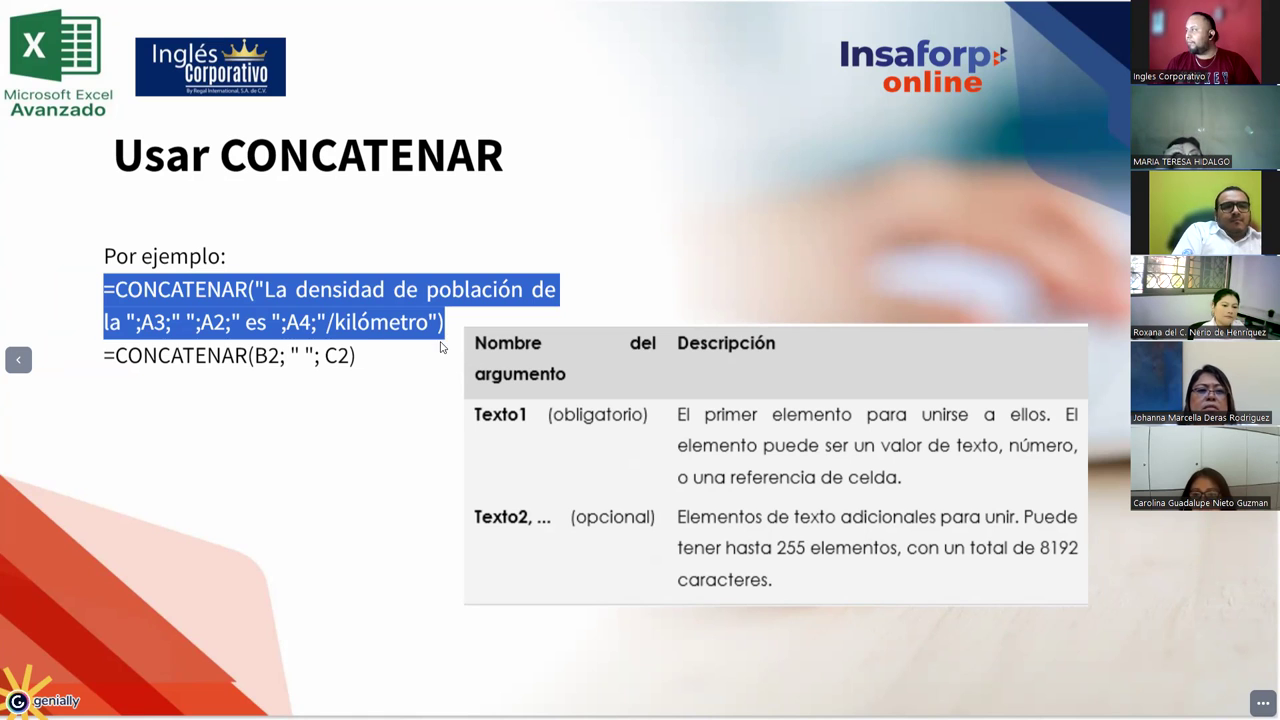
key("alt+Tab")
- Paste the CONCATENAR formula into B9 on Hoja2, showing 'La densidad de población de la es /kilómetro'
left_click(707, 648)
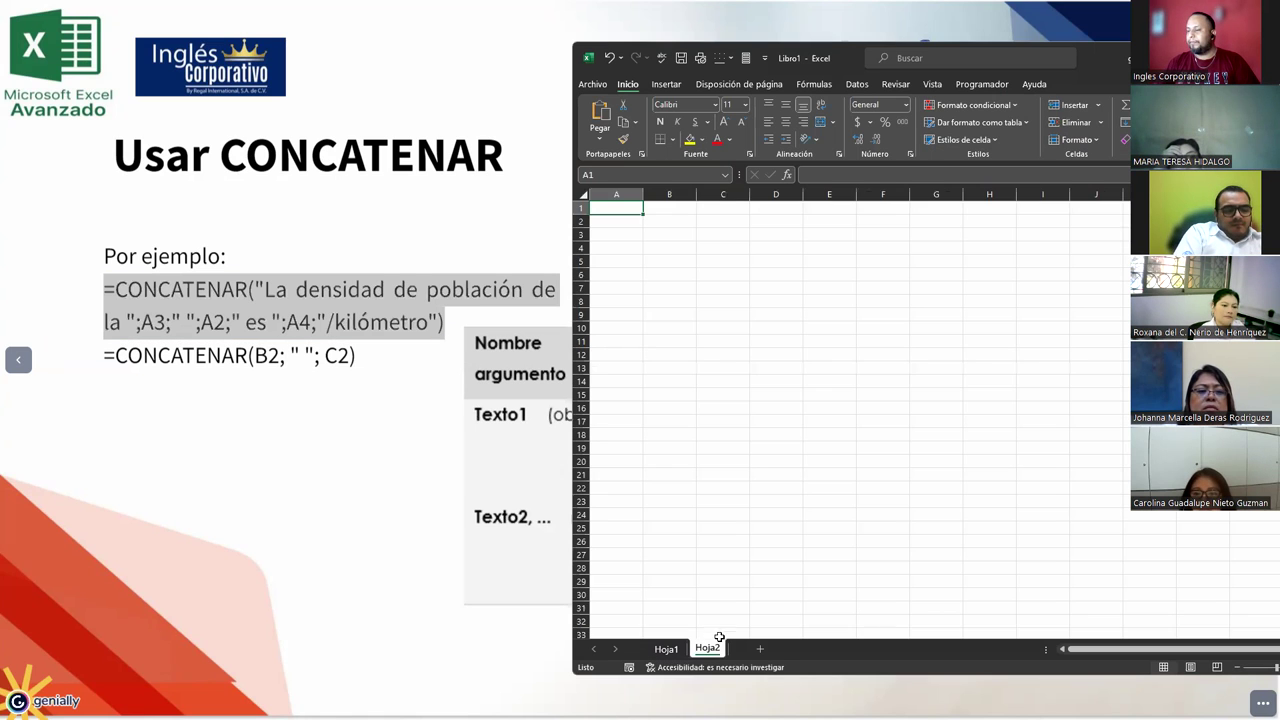
left_click(668, 315)
key("ctrl+v")
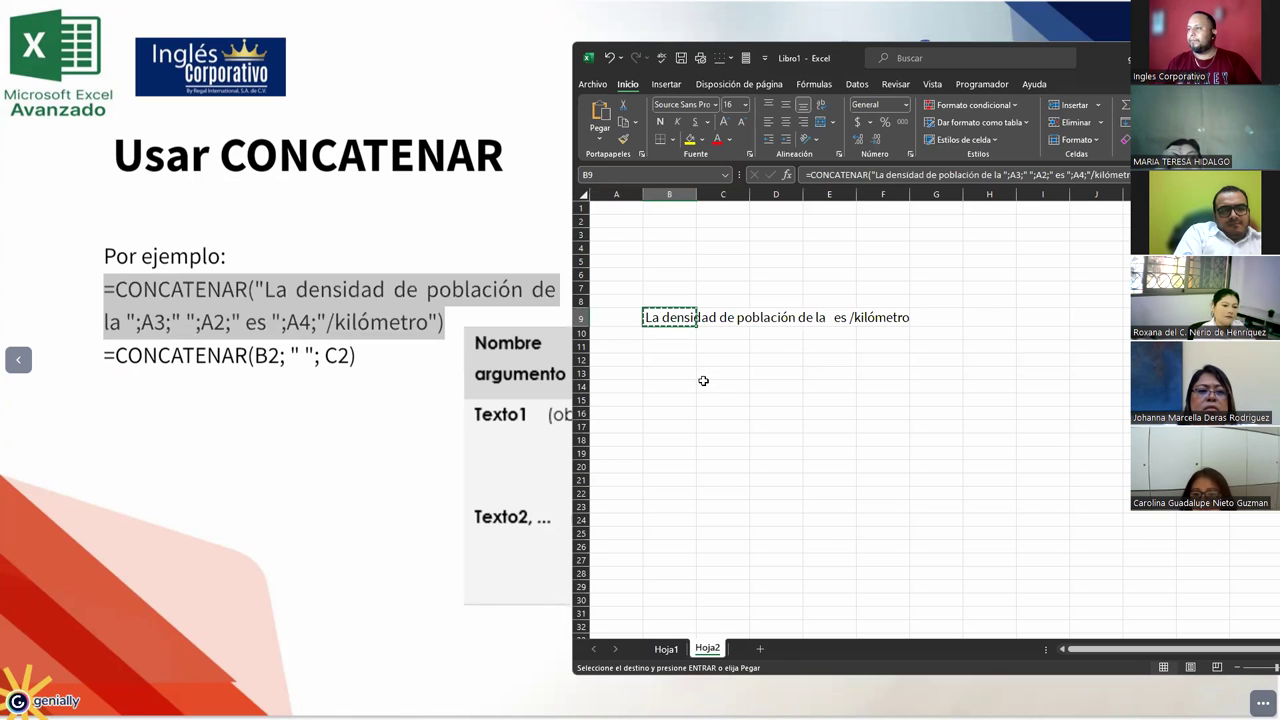
key("Escape")
key("Up")
key("Down")
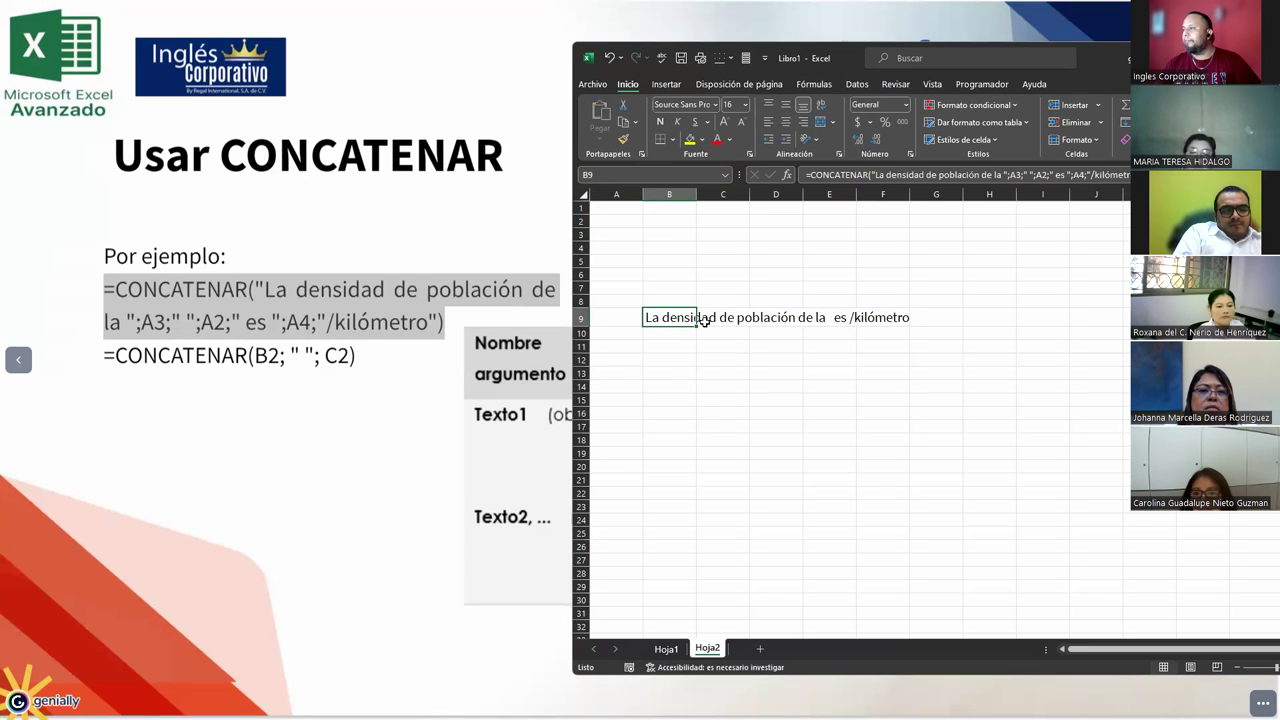
- Test the formula by entering 'Agua' in A3, then delete it again
left_click(623, 237)
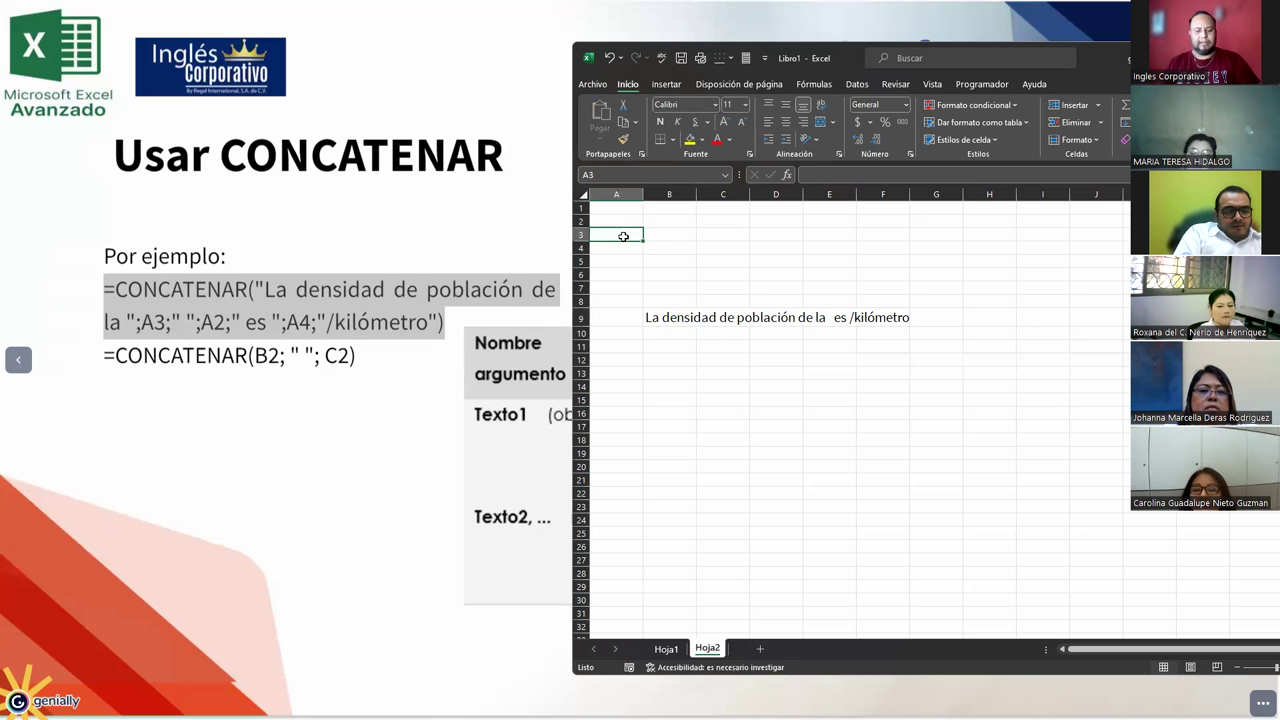
type("Agua")
key("Return")
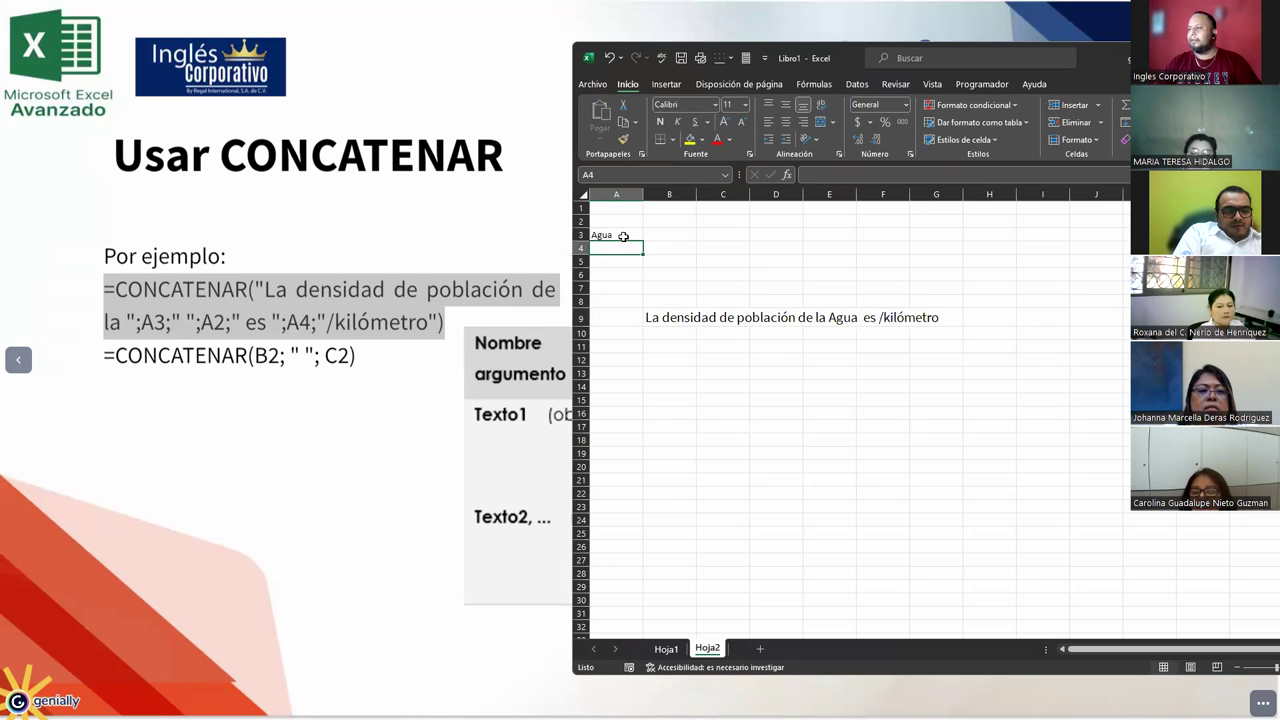
left_click(665, 316)
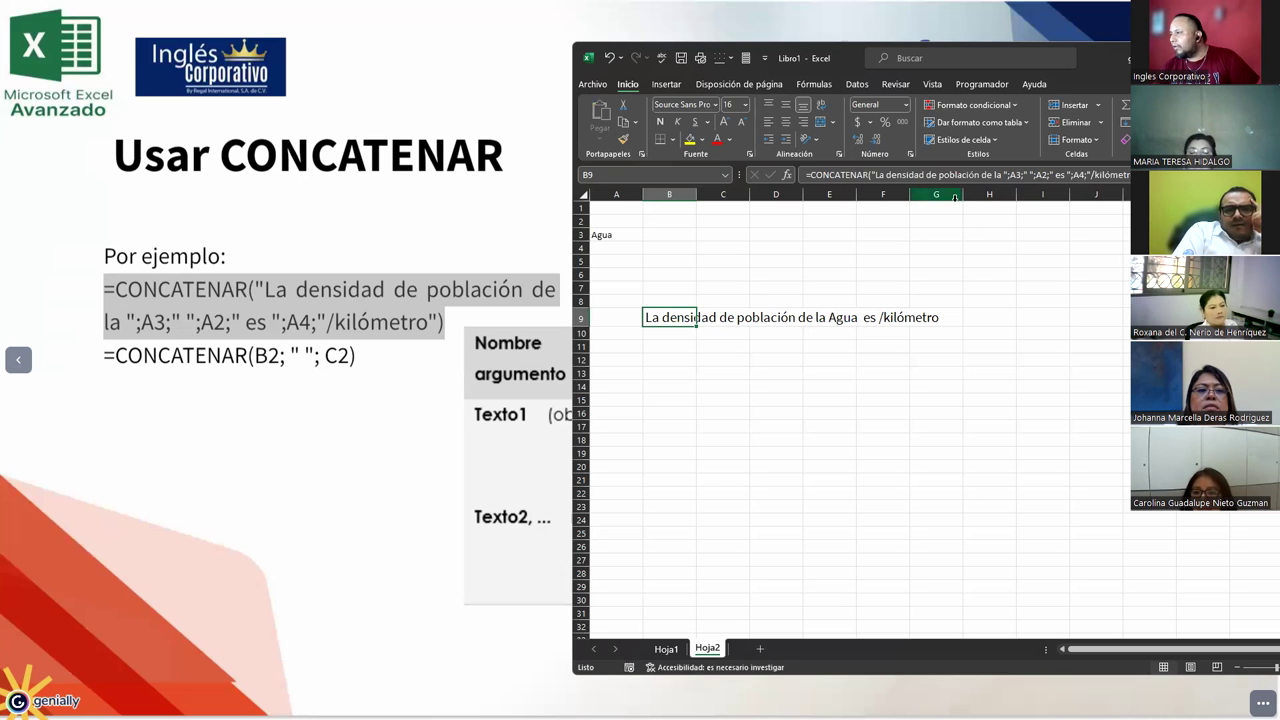
left_click(612, 235)
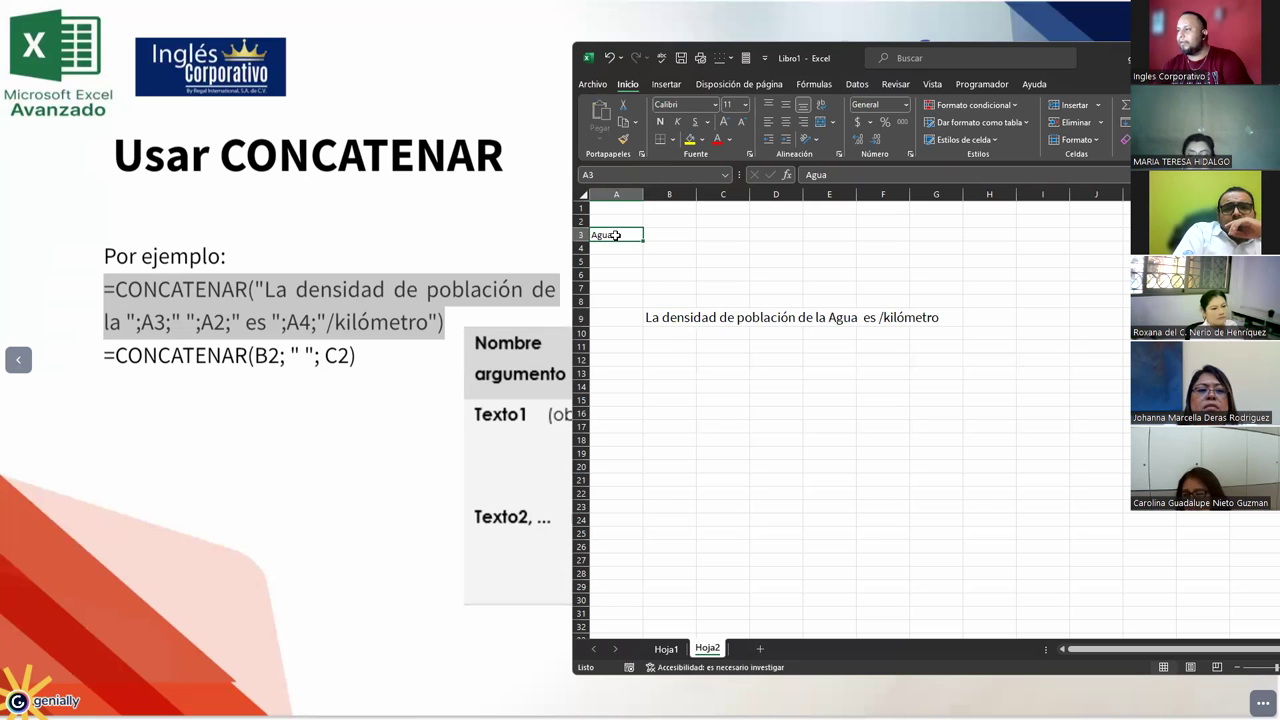
key("Delete")
left_click(661, 319)
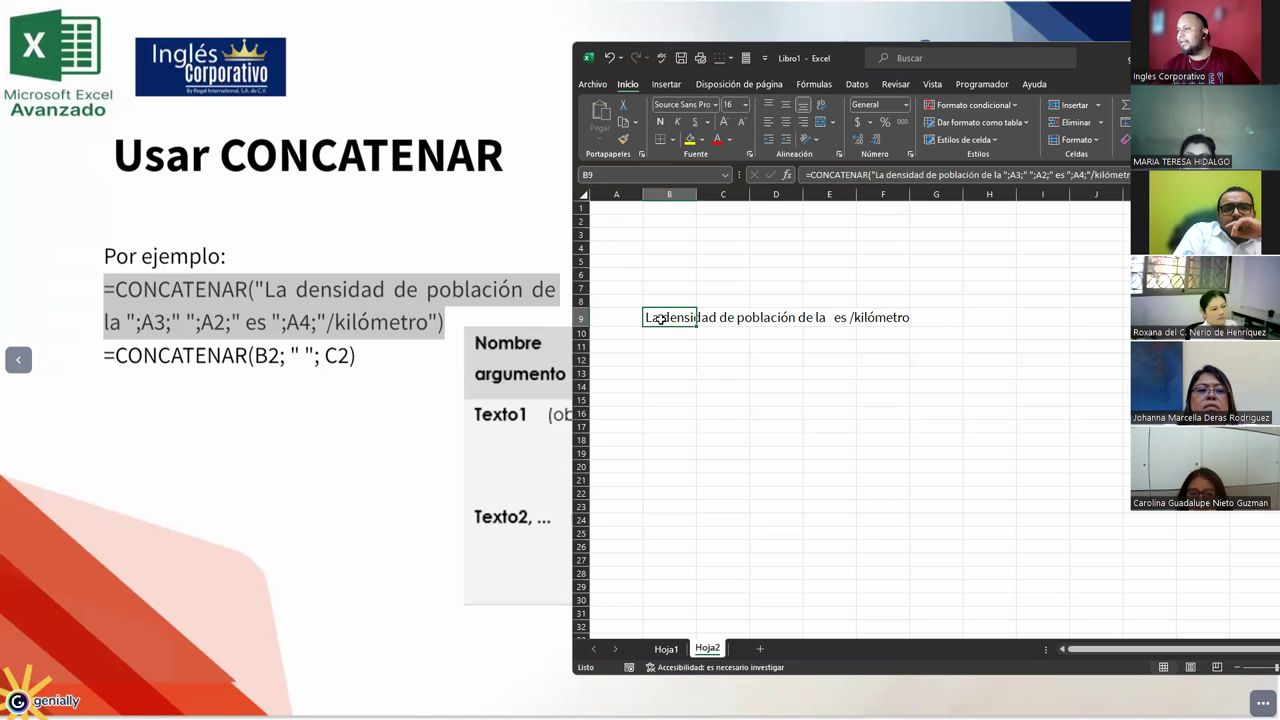
- Enter 'Ciudad' in A3 and 'Victoria' in A2
left_click(614, 234)
type("Ciudad")
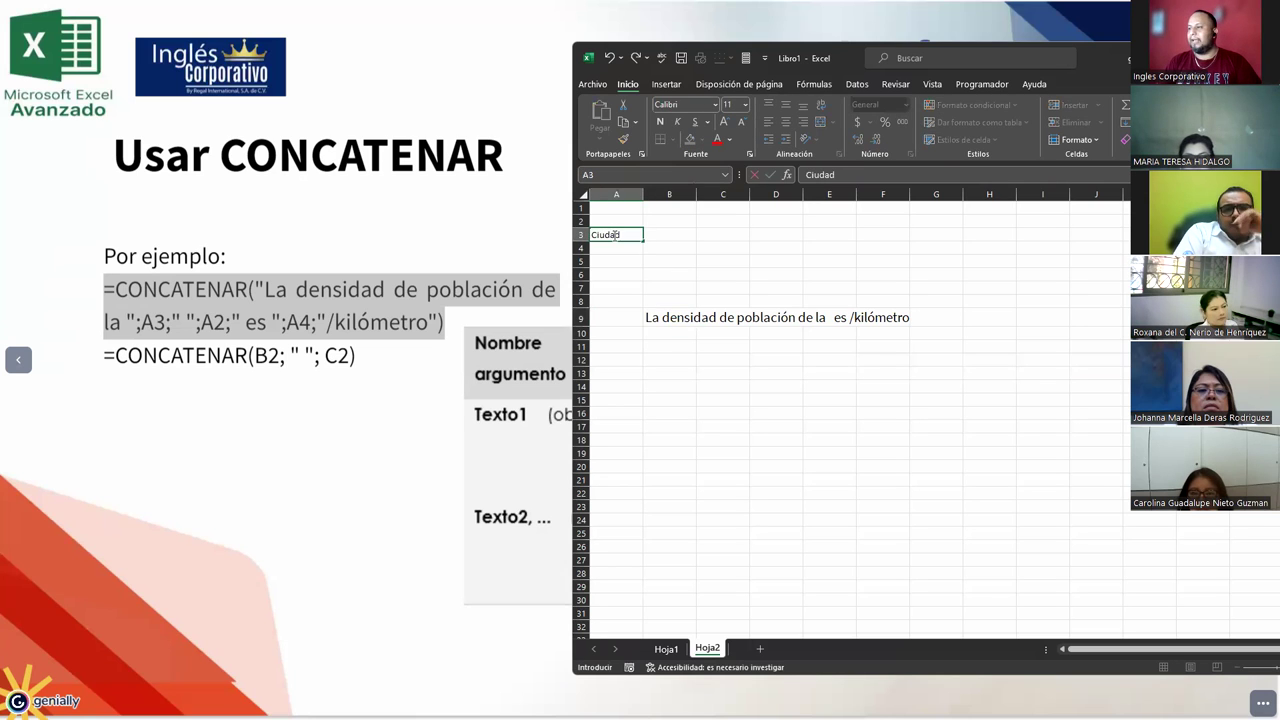
key("Up")
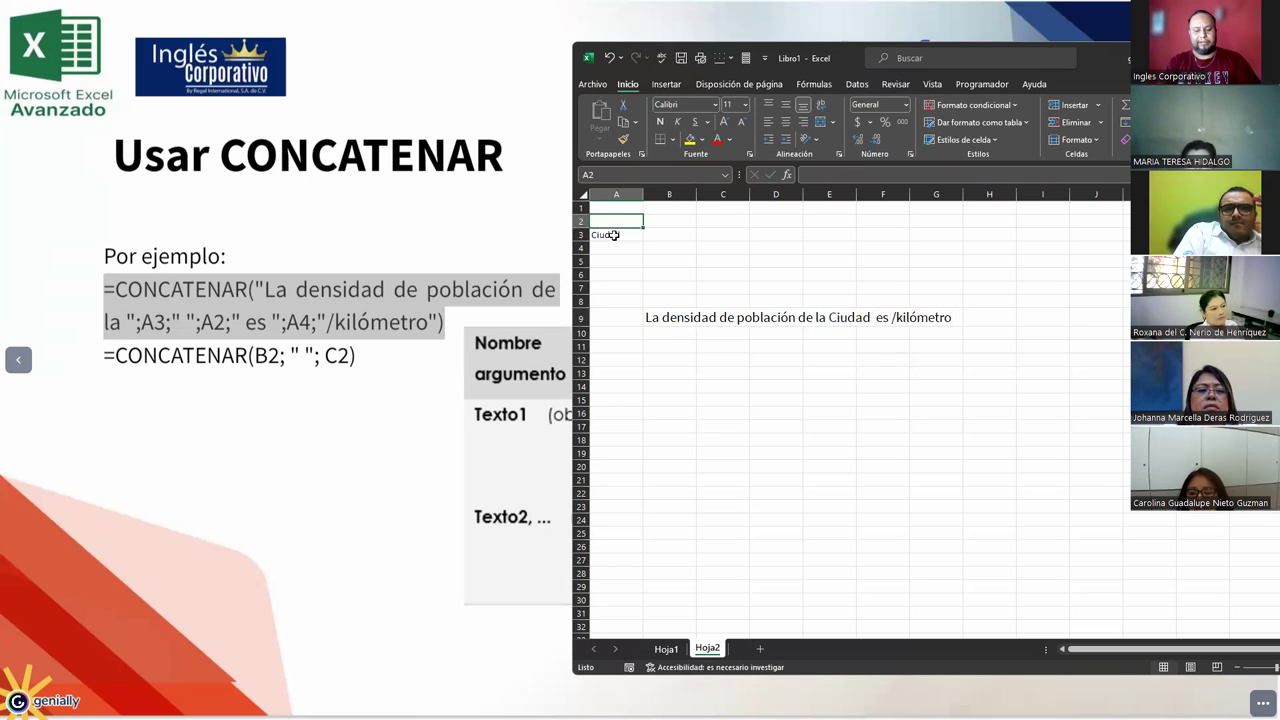
type("Victoria")
key("Return")
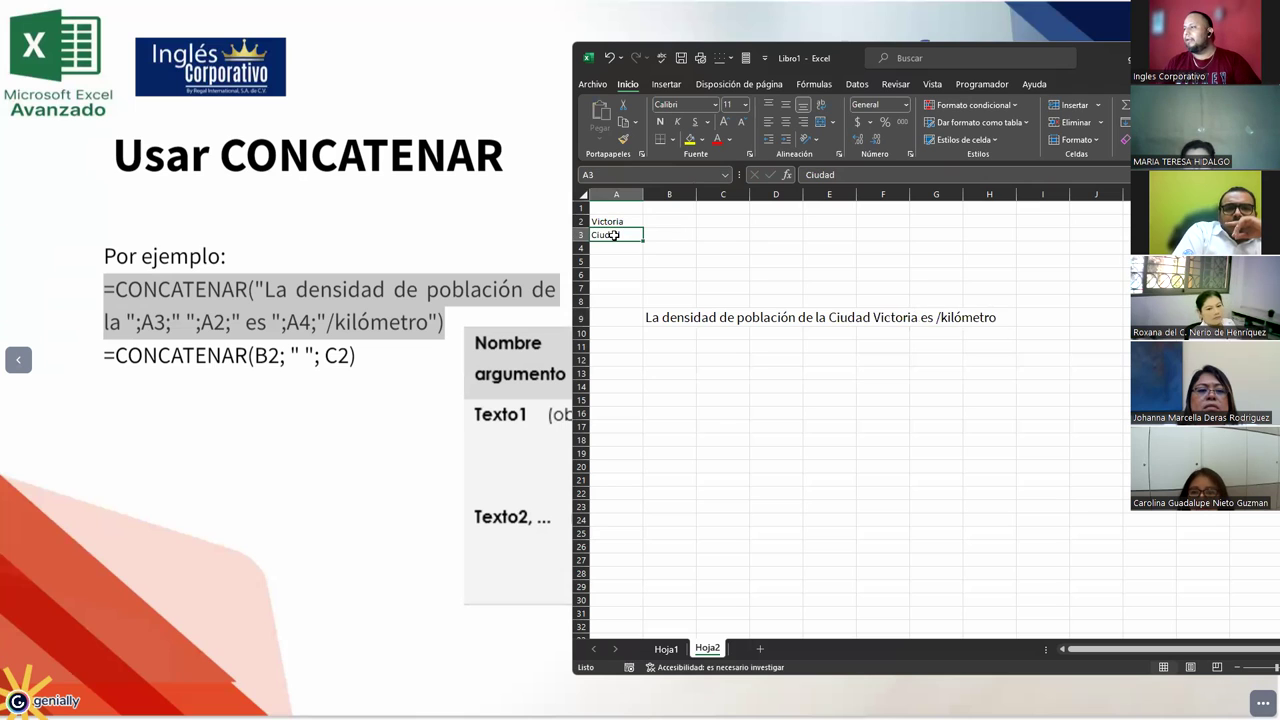
- Enter 45 in A4 and select the values A2 to A4
key("Down")
key("Down")
key("Down")
key("Down")
key("Down")
key("Down")
key("Right")
key("Up")
key("Up")
key("Up")
key("Up")
key("Up")
key("Left")
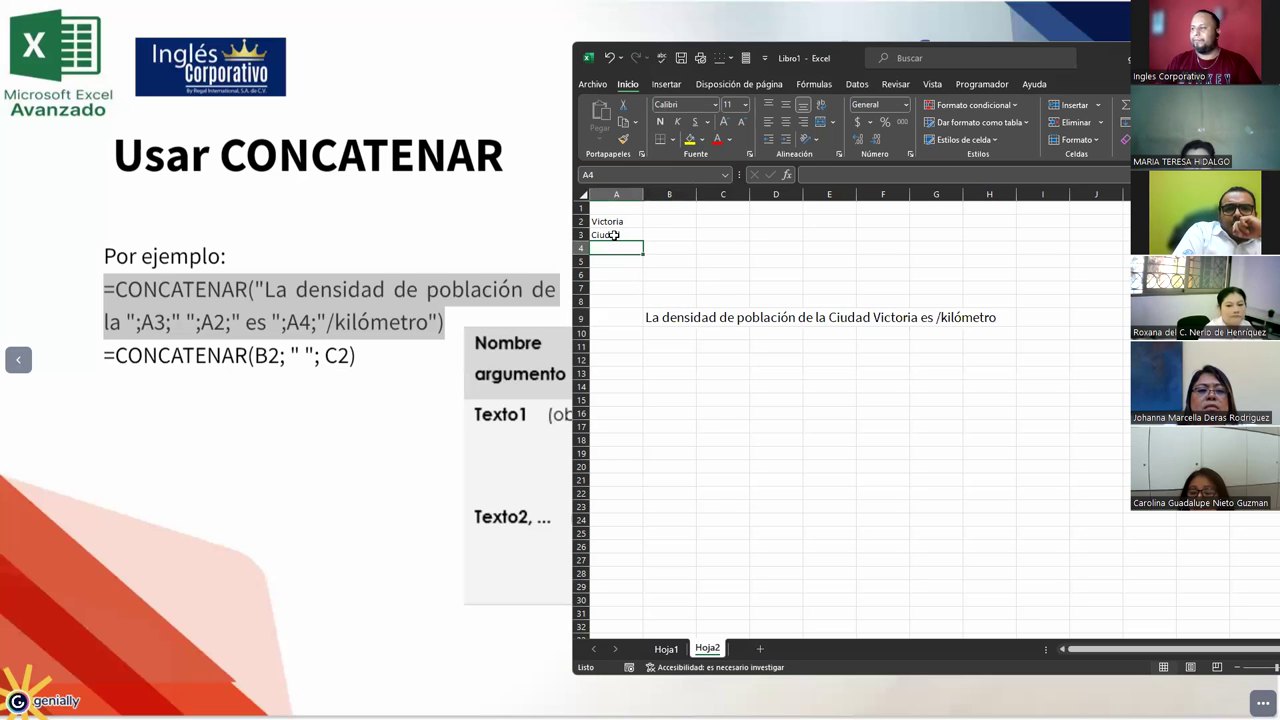
type("45")
key("Return")
key("Up")
left_click_drag(608, 222, 610, 248)
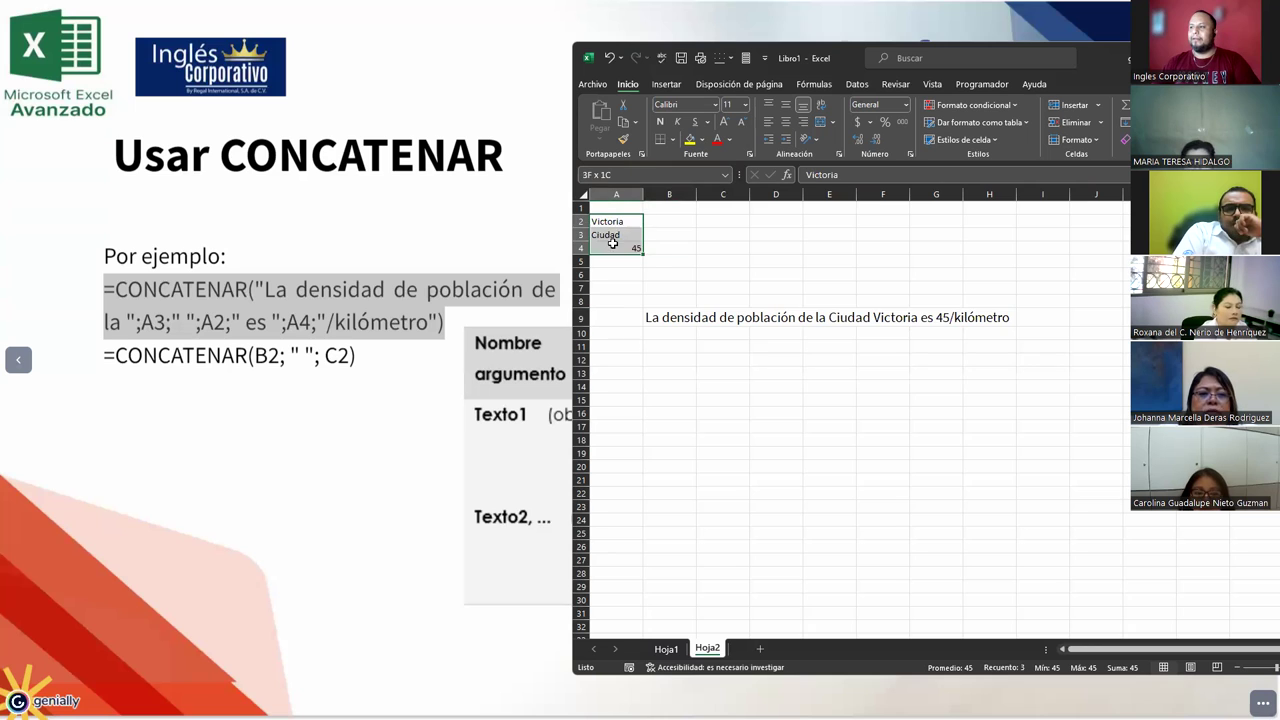
- Inspect B9's formula to highlight its referenced cells A2 to A4
left_click(656, 321)
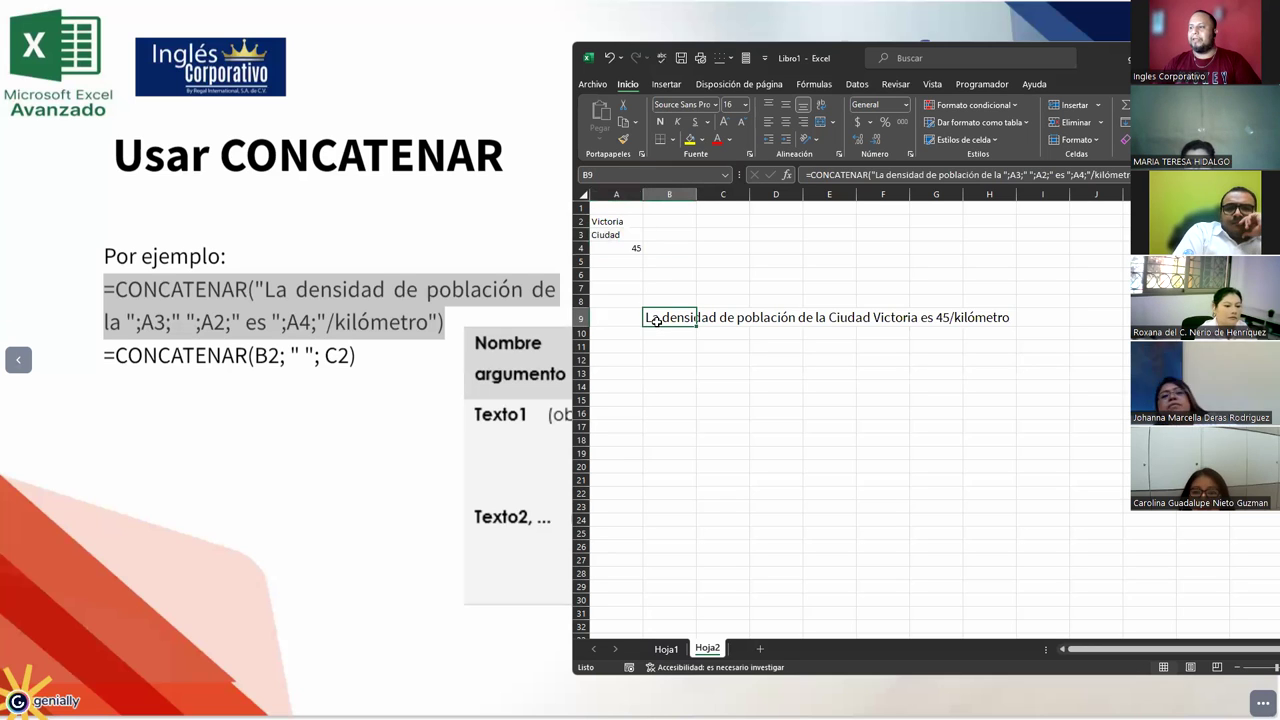
left_click(875, 175)
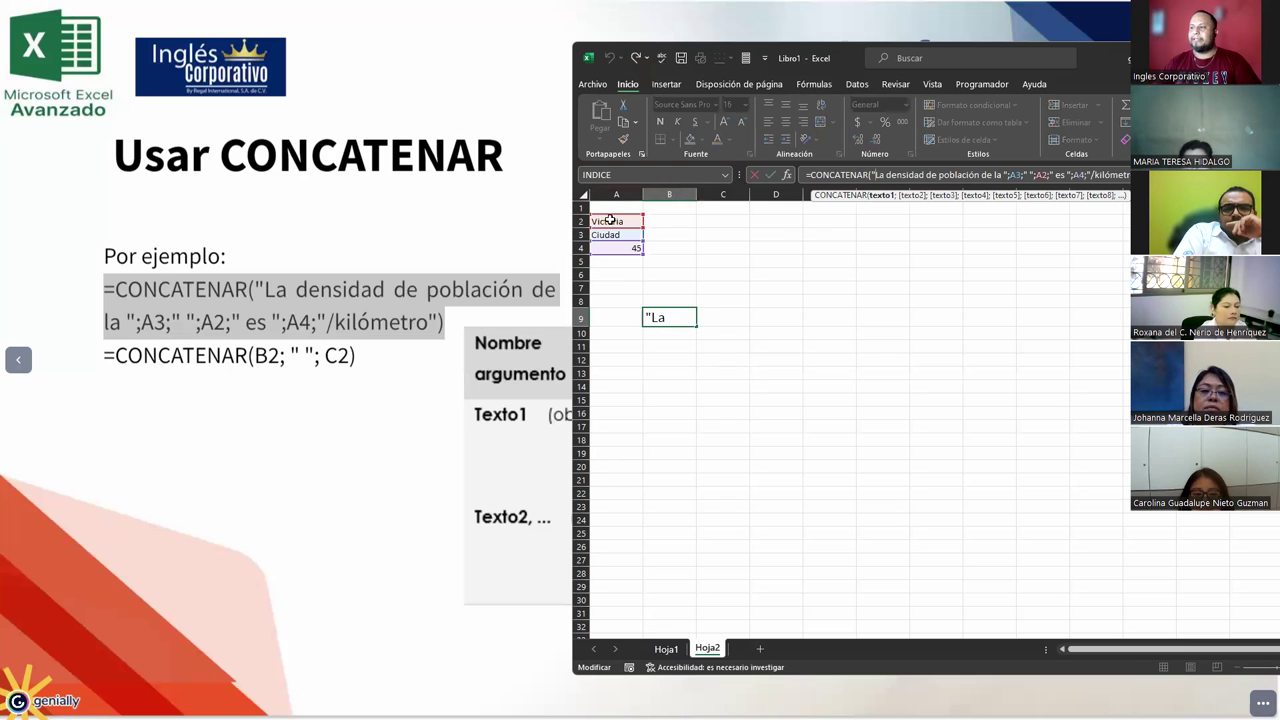
left_click_drag(606, 221, 610, 248)
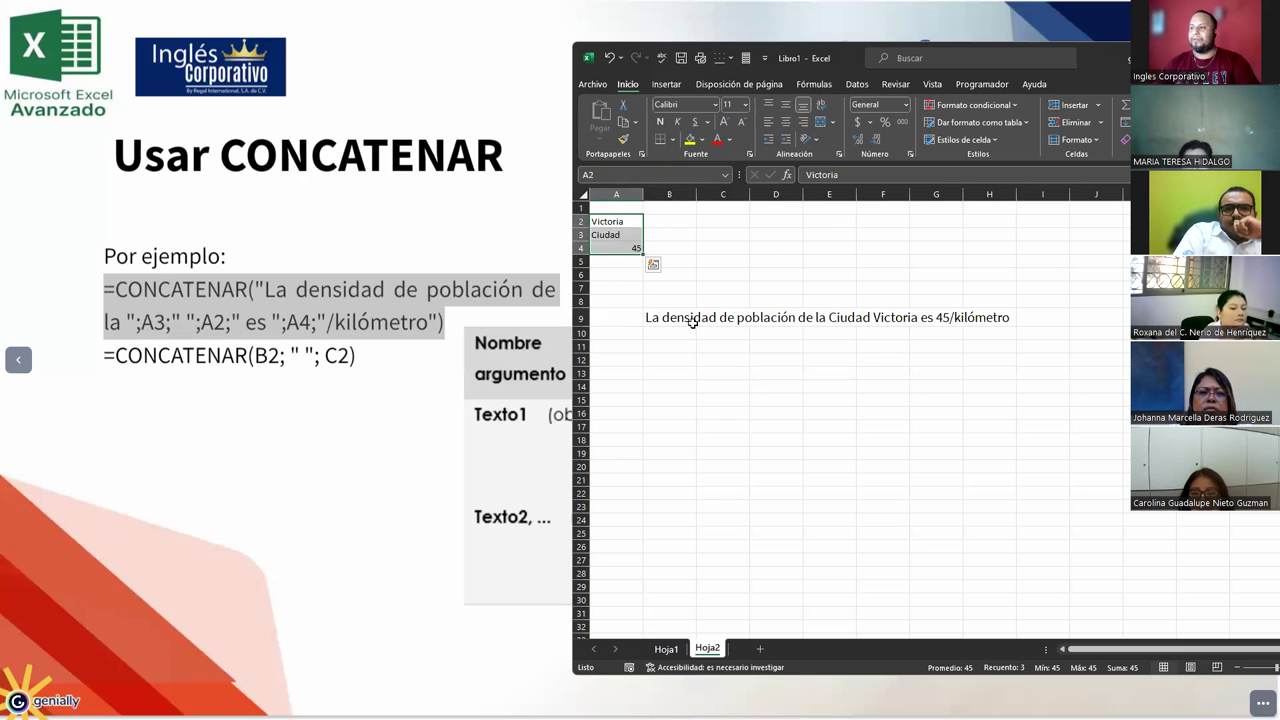
left_click(653, 316)
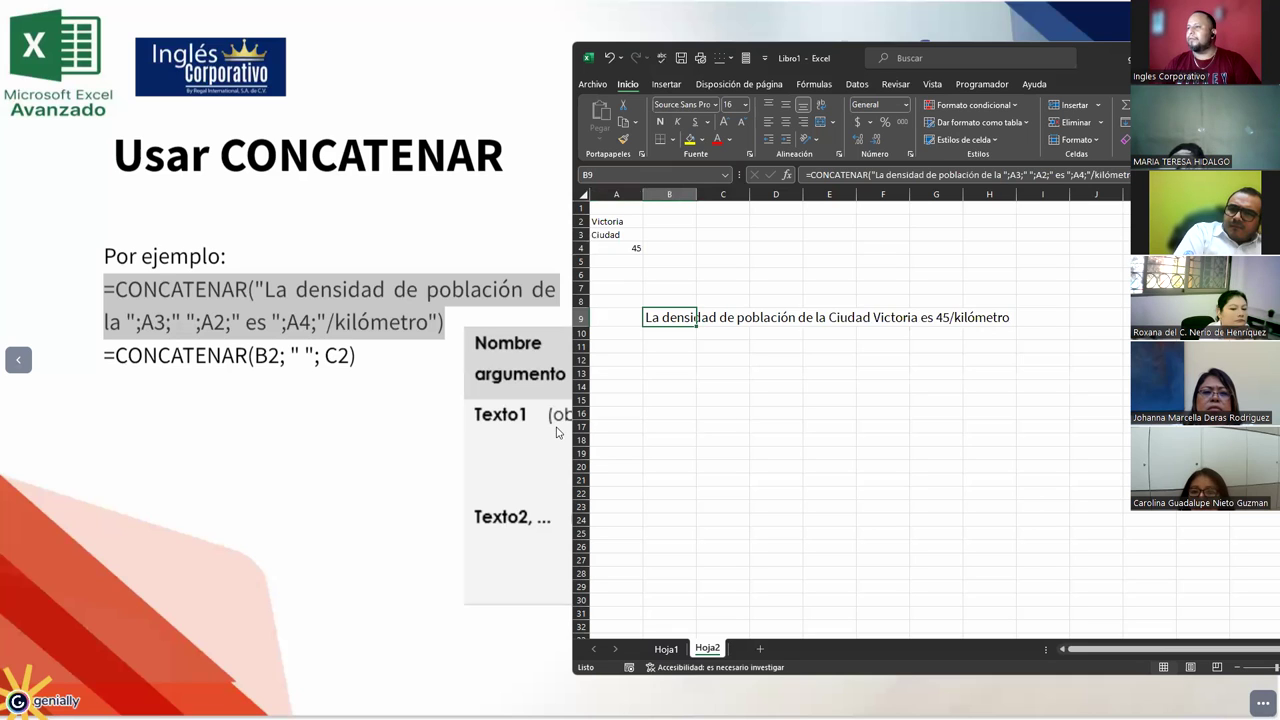
left_click(670, 412)
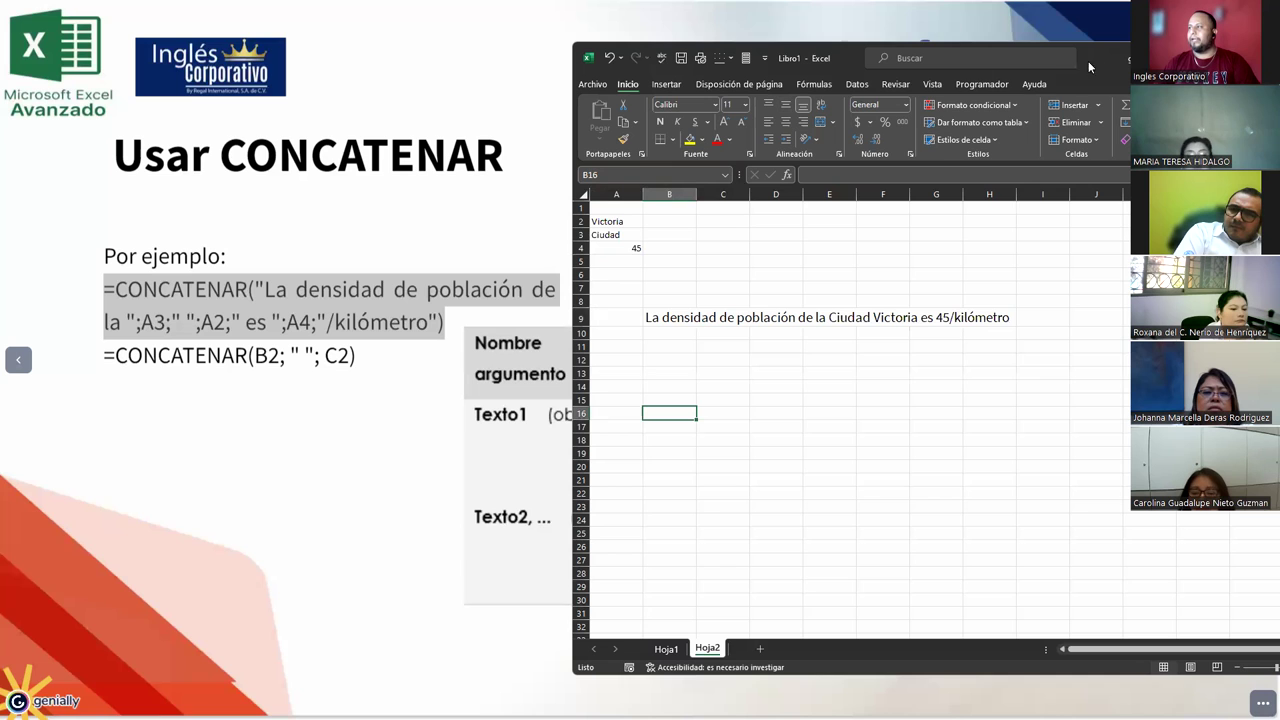
- Return to the Genially presentation and advance to the Ejemplos slide
left_click_drag(1030, 62, 854, 58)
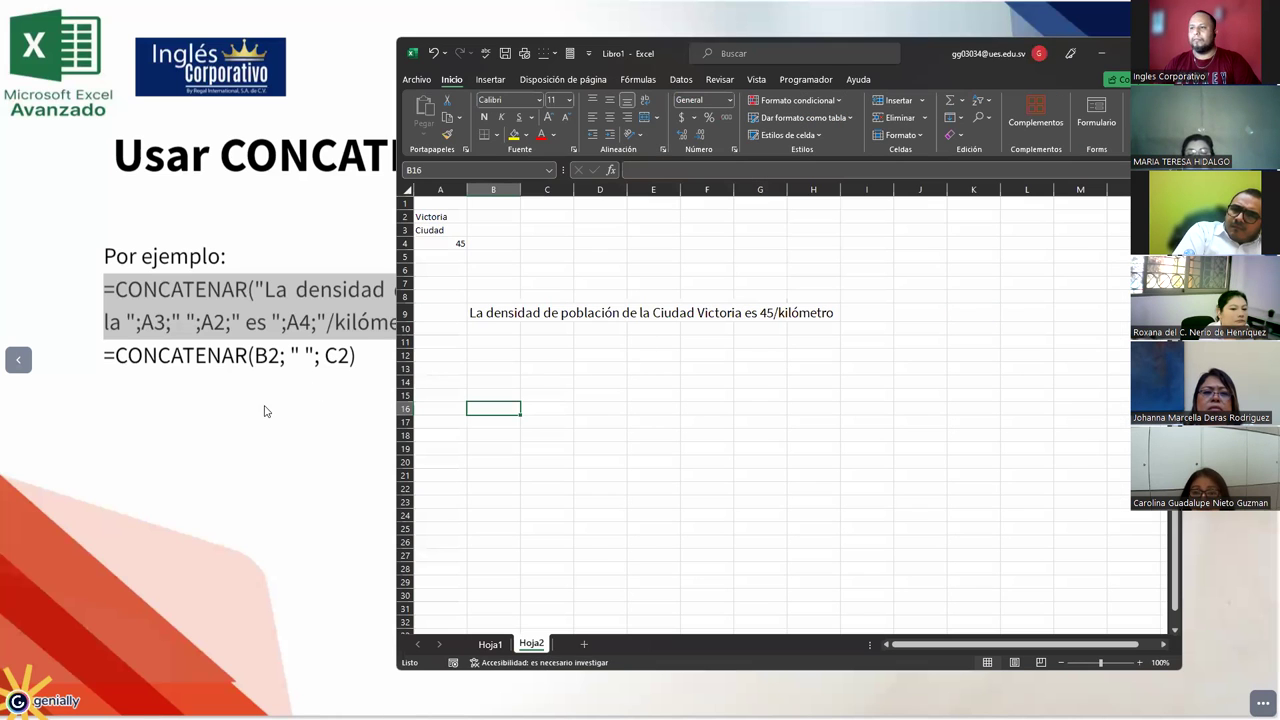
left_click(264, 410)
key("Right")
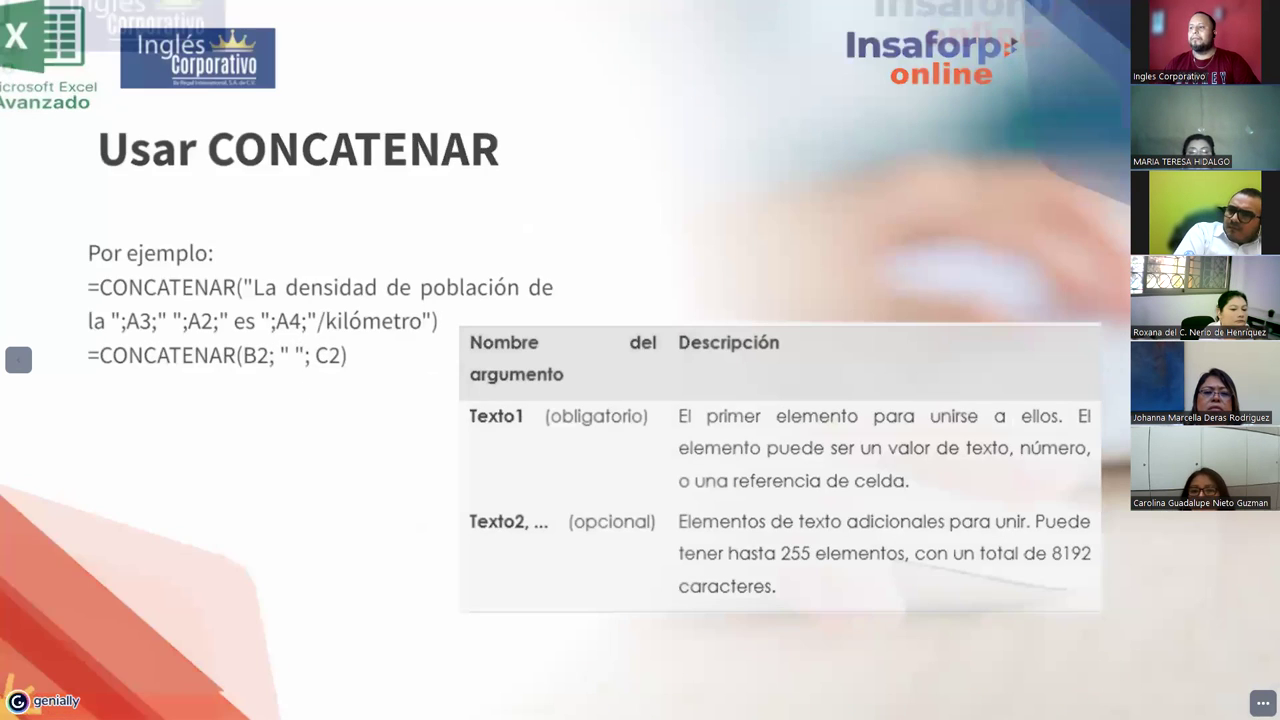
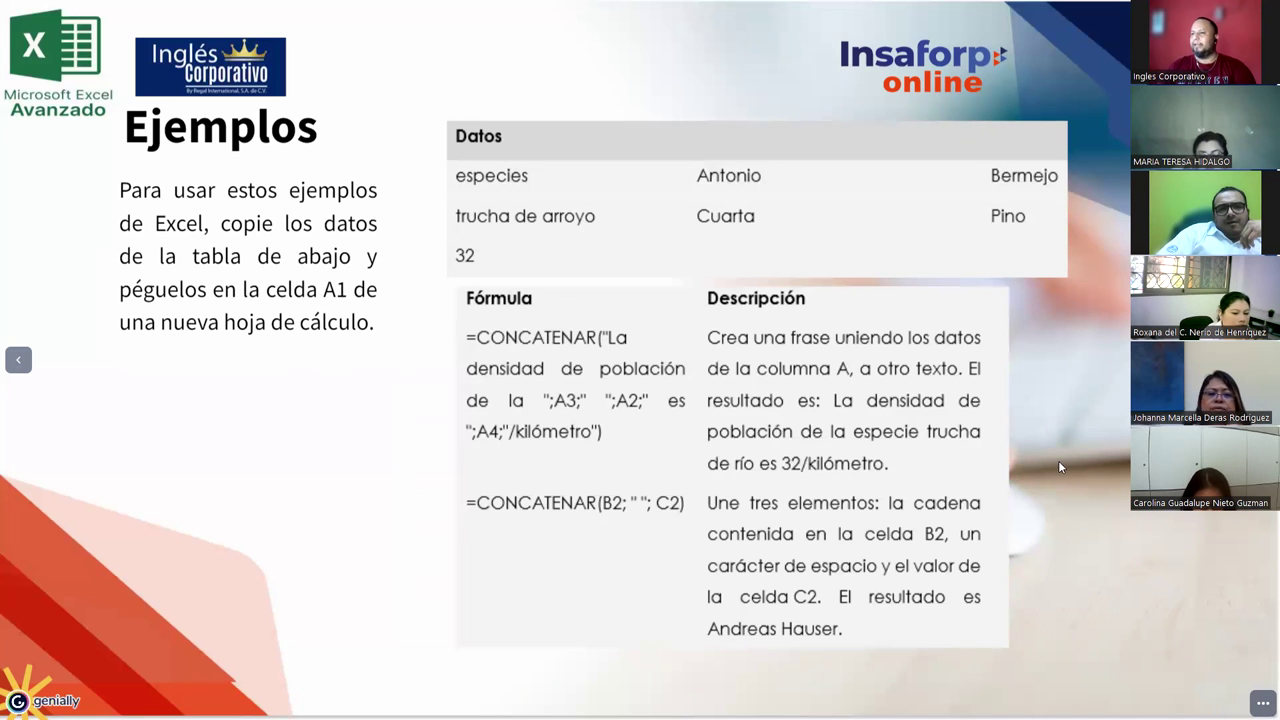
- Highlight the instructions paragraph on the Genially slide, then clear the highlight
mouse_move(124, 194)
left_mouse_down()
mouse_move(198, 224)
mouse_move(372, 336)
mouse_move(320, 290)
mouse_move(140, 226)
mouse_move(121, 195)
left_mouse_up()
left_click(370, 338)
left_click(186, 230)
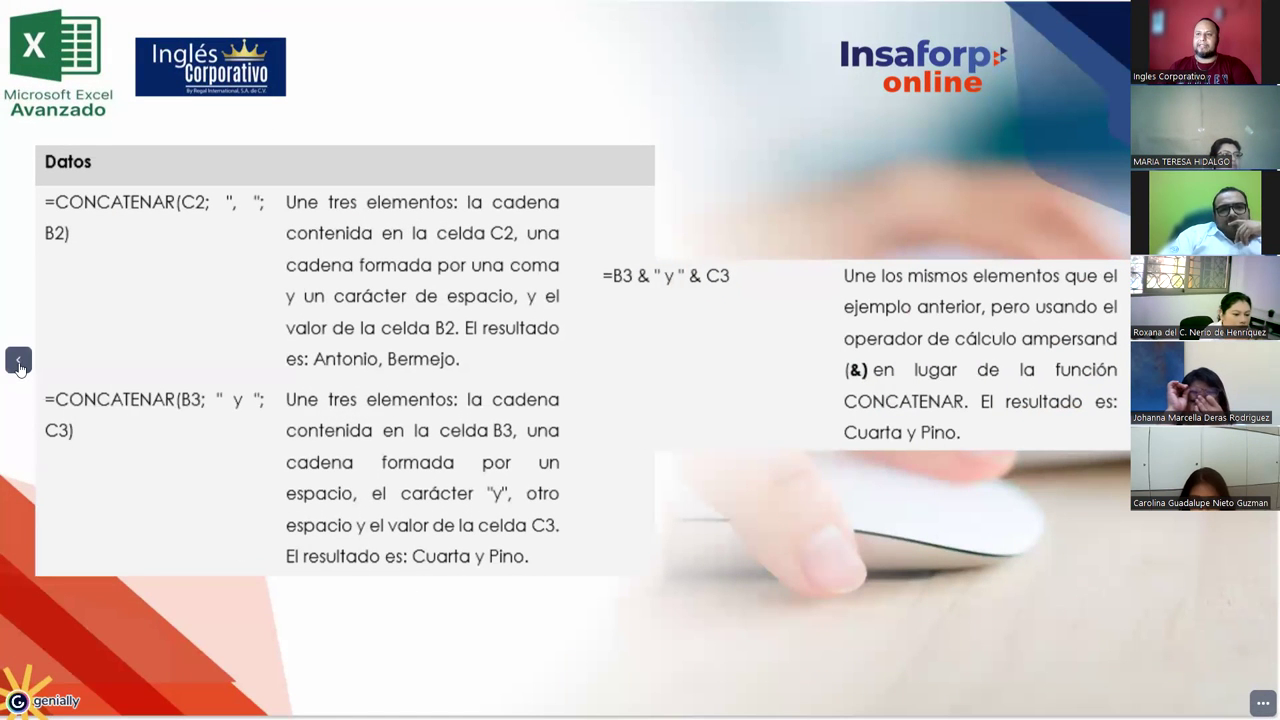
- Advance through the Ejemplos and CONCATENAR slides to the DEMOSTRACIÓN slide
key("Right")
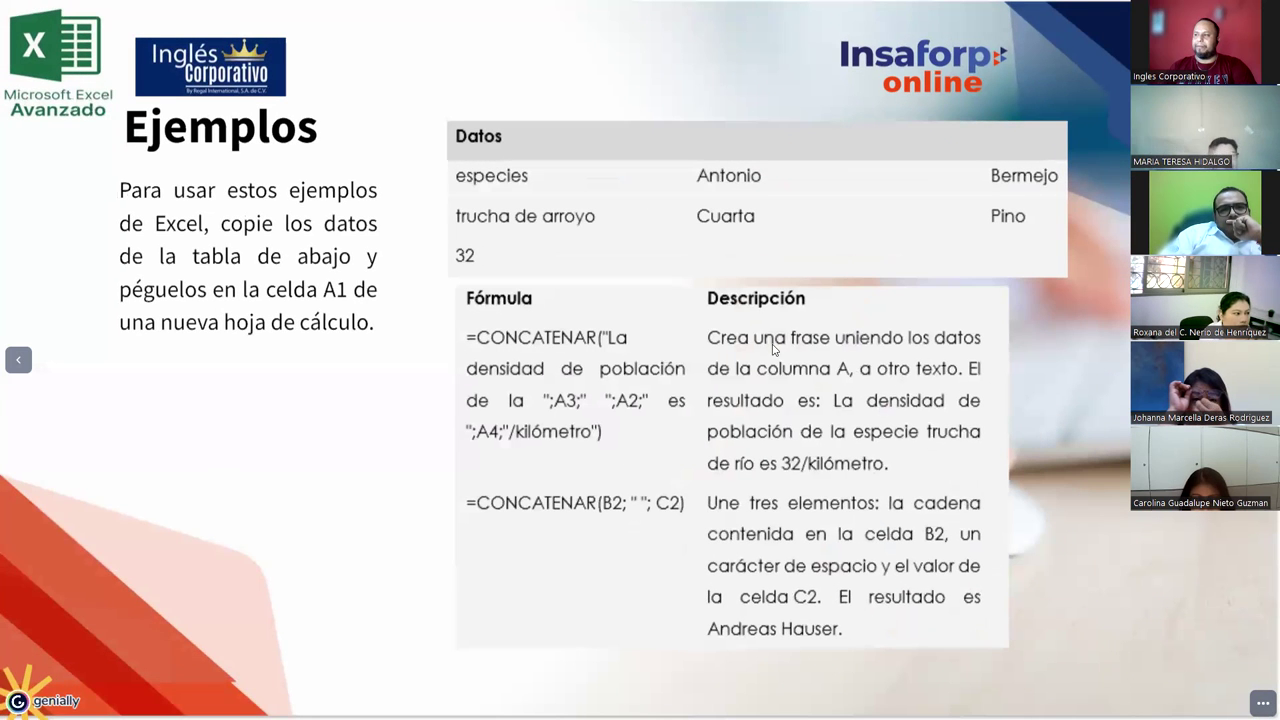
key("Right")
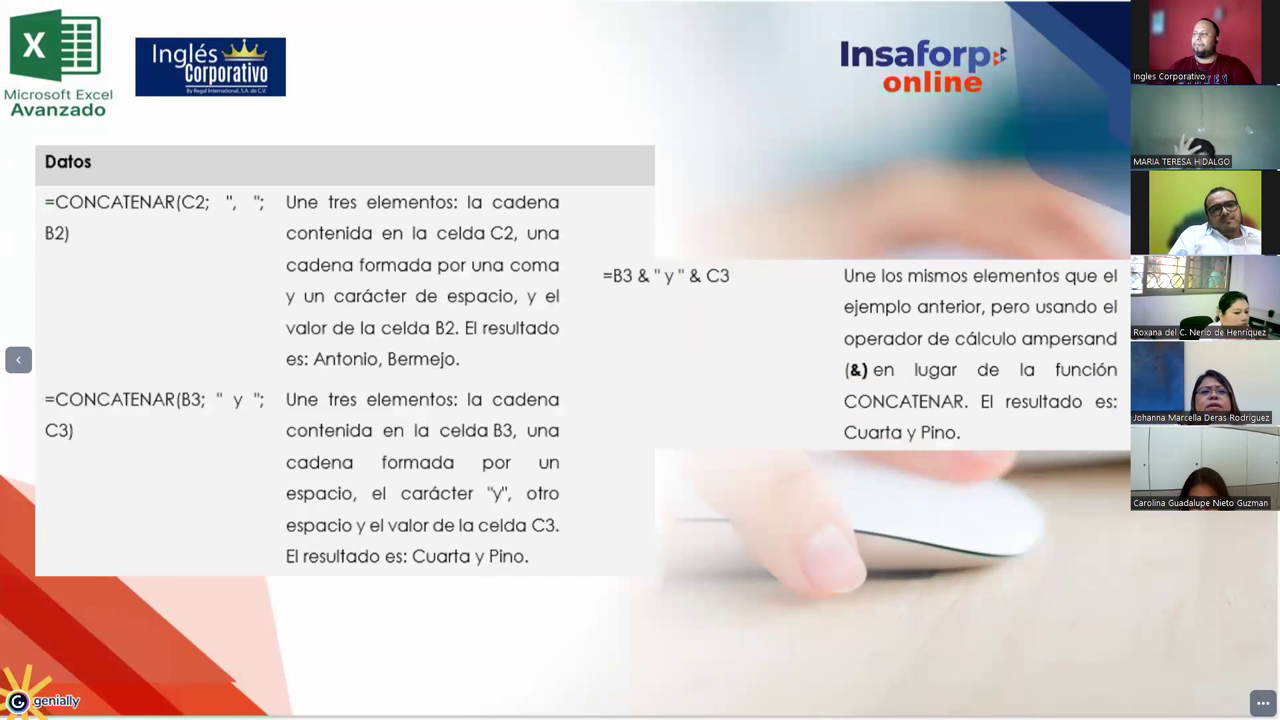
key("Right")
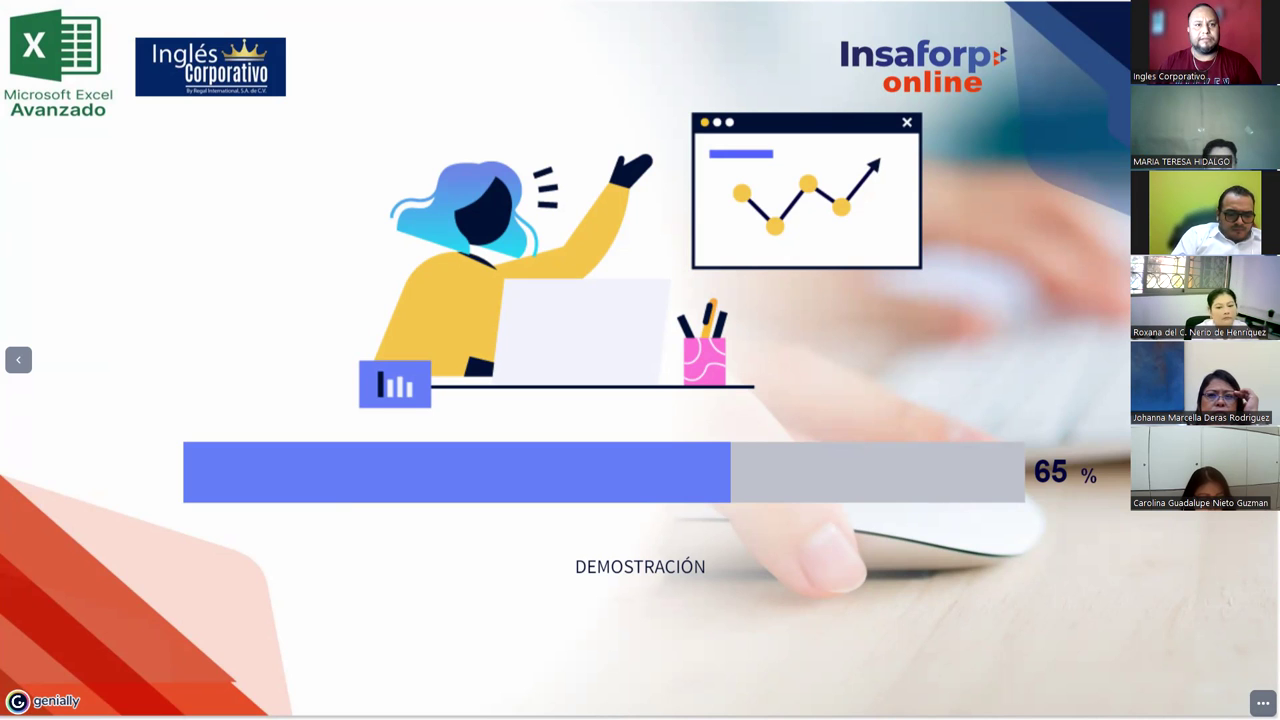
- In Excel's Save As, go to the 1. EXCEL AVANZADO > Ejercicios folder
key("alt+Tab")
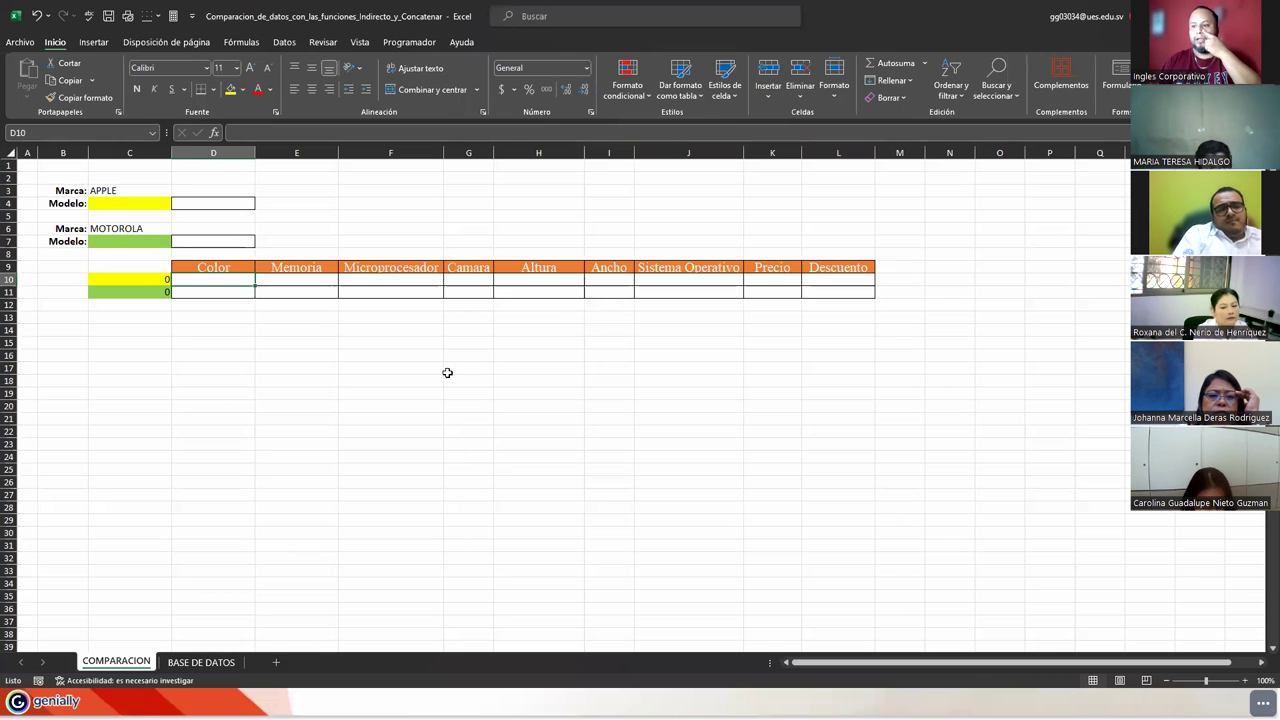
left_click(20, 42)
left_click(56, 222)
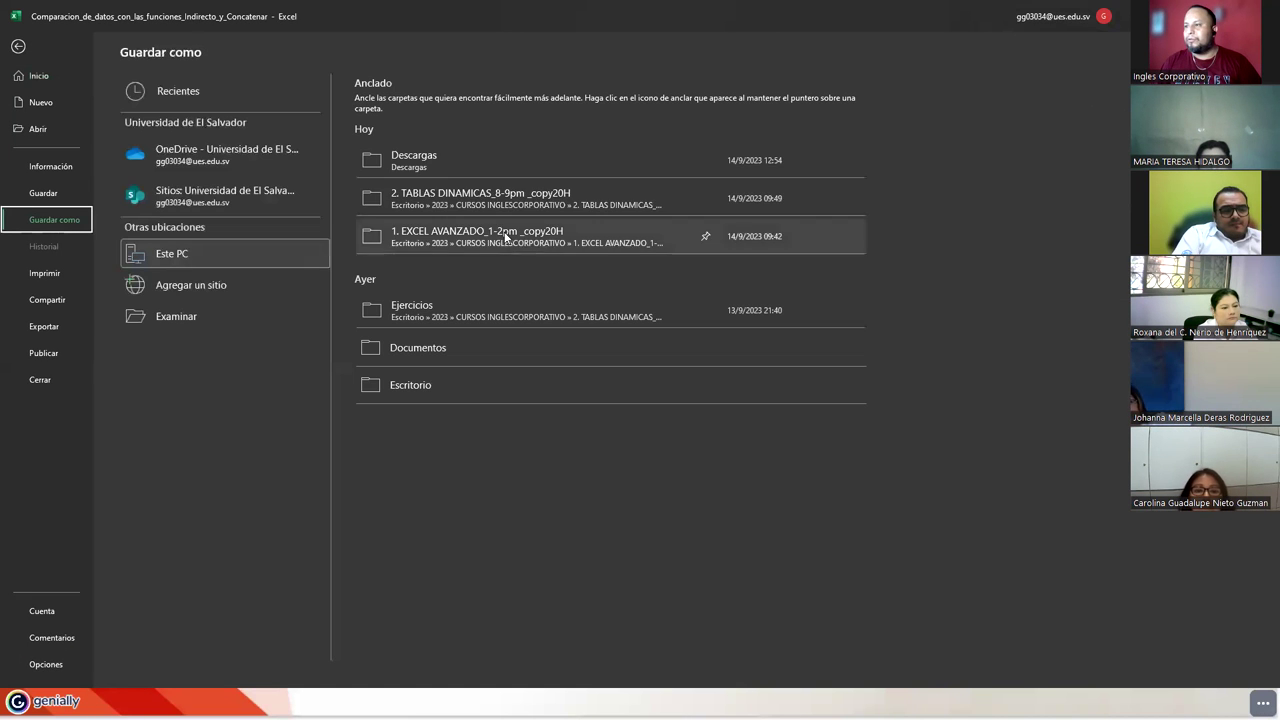
left_click(447, 246)
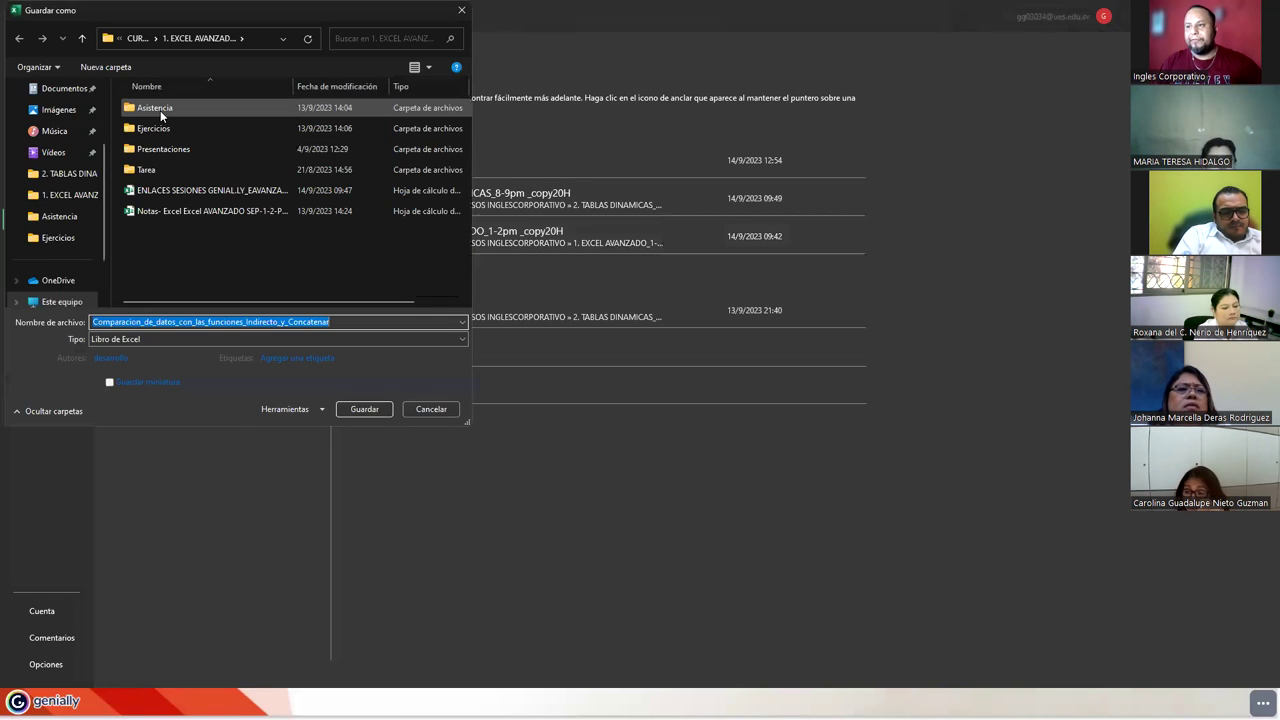
double_click(155, 128)
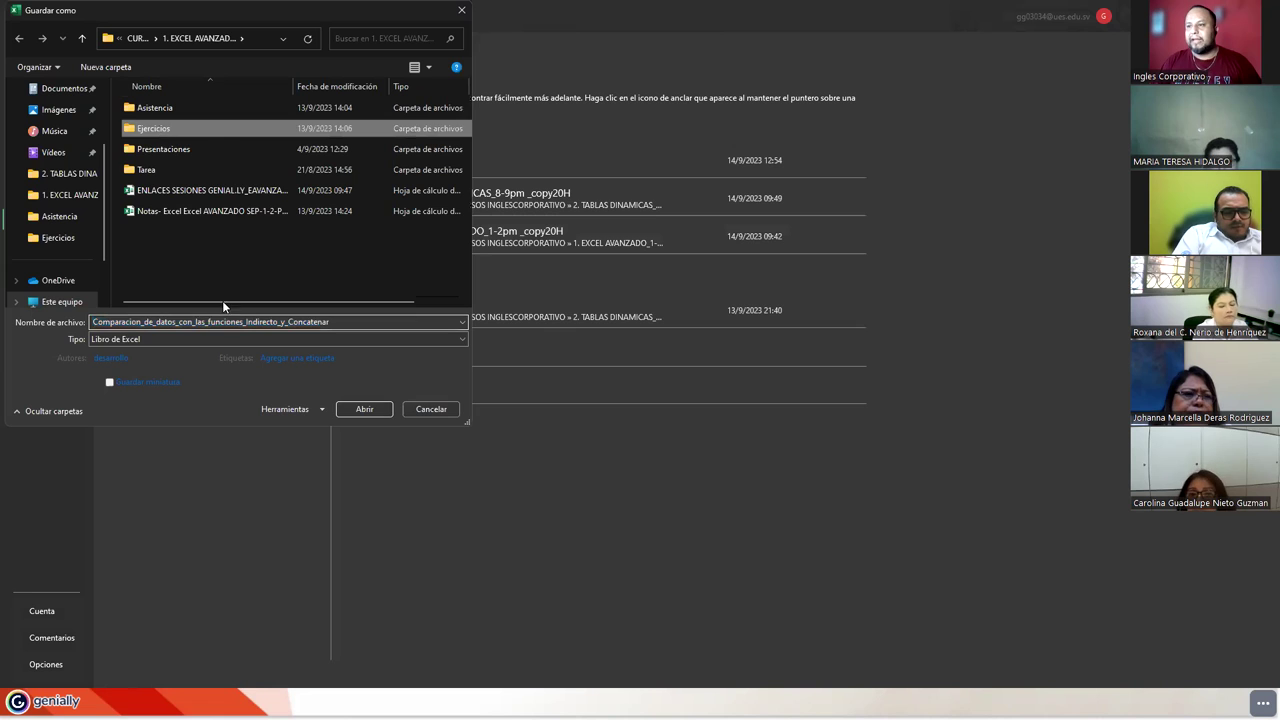
scroll(200, 229, "down", 3)
- Change the file name from Ejer05_Tutor to Ejer05_Participante_ and save
left_click(158, 204)
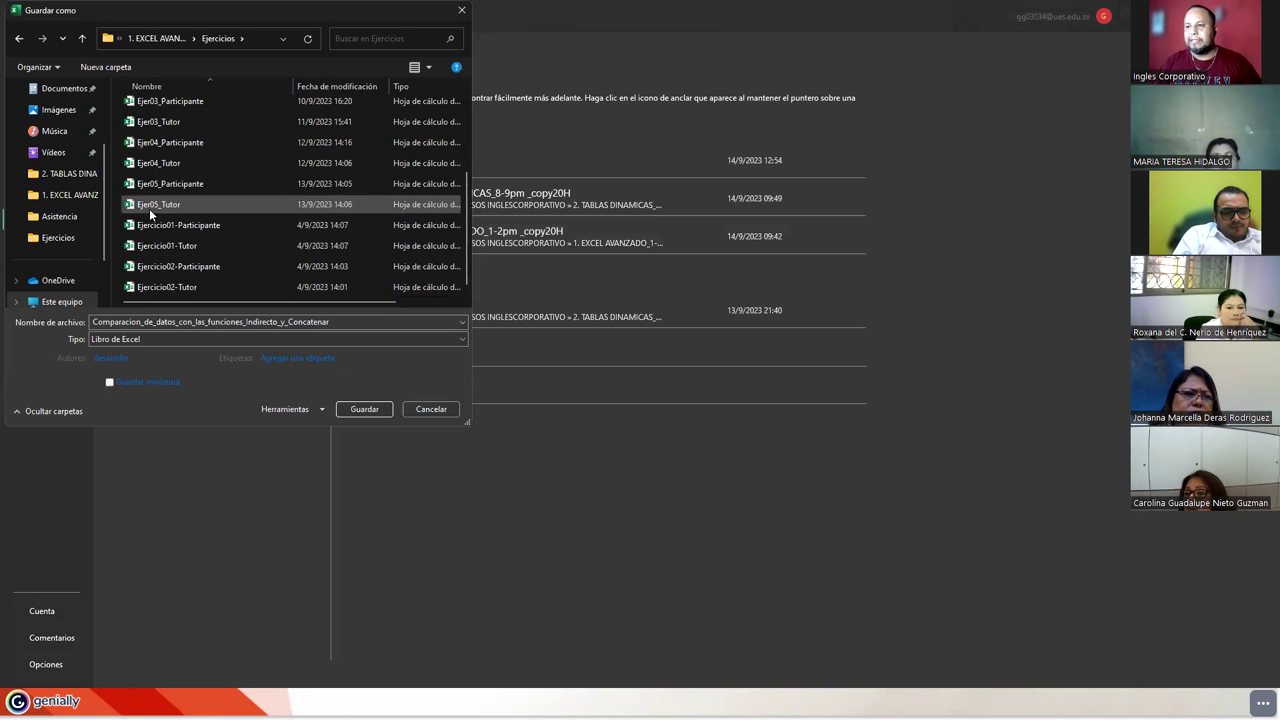
left_click(110, 322)
left_click(110, 322)
key("Delete")
type("5")
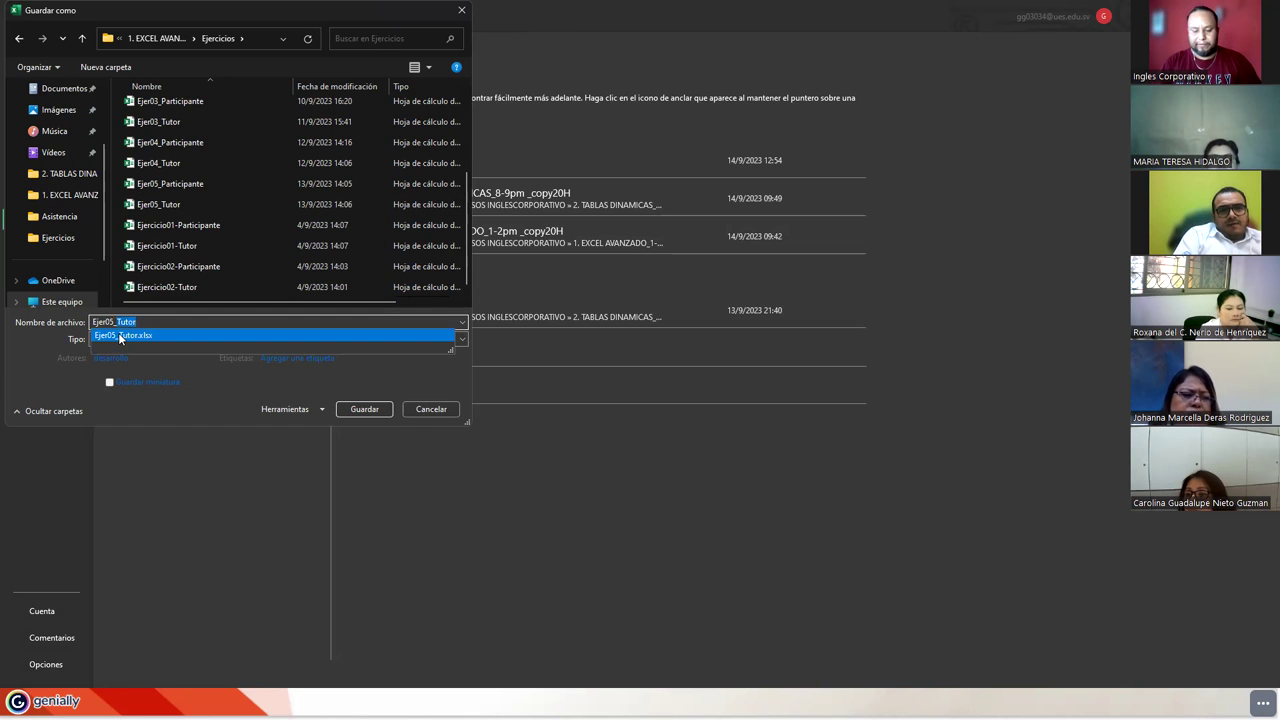
key("BackSpace")
key("BackSpace")
key("BackSpace")
type("Participante")
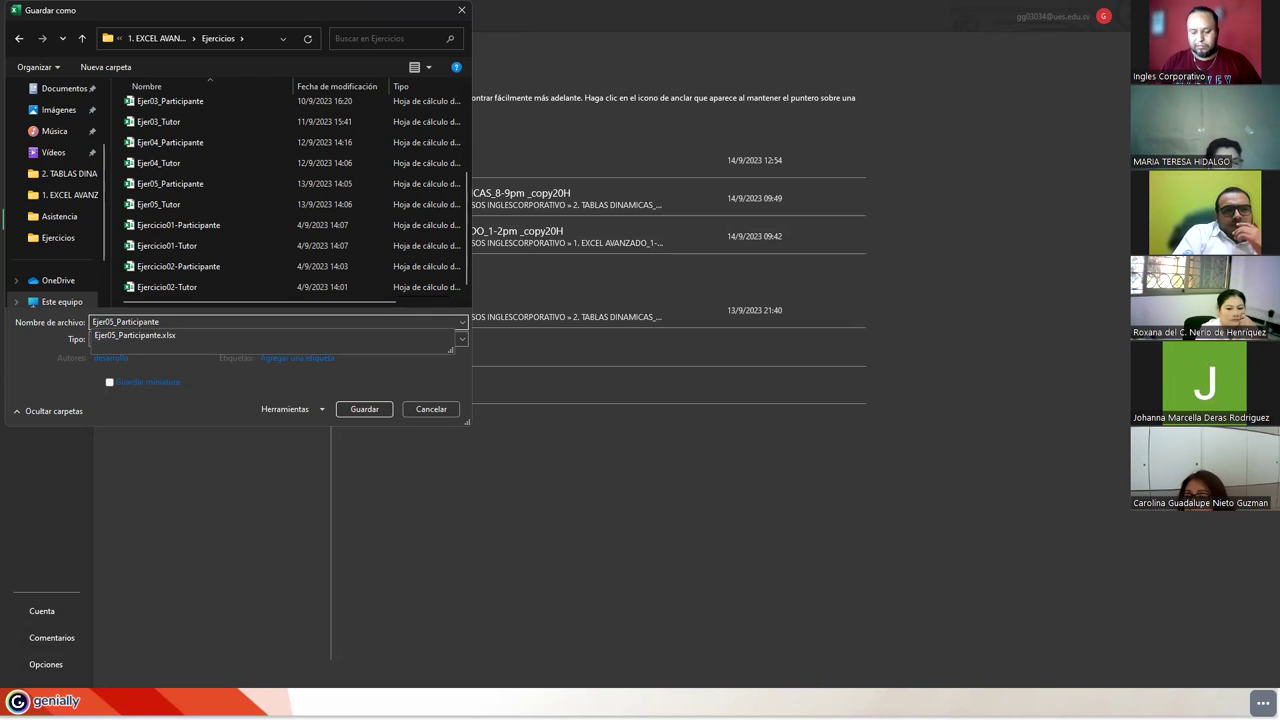
type("_")
key("Return")
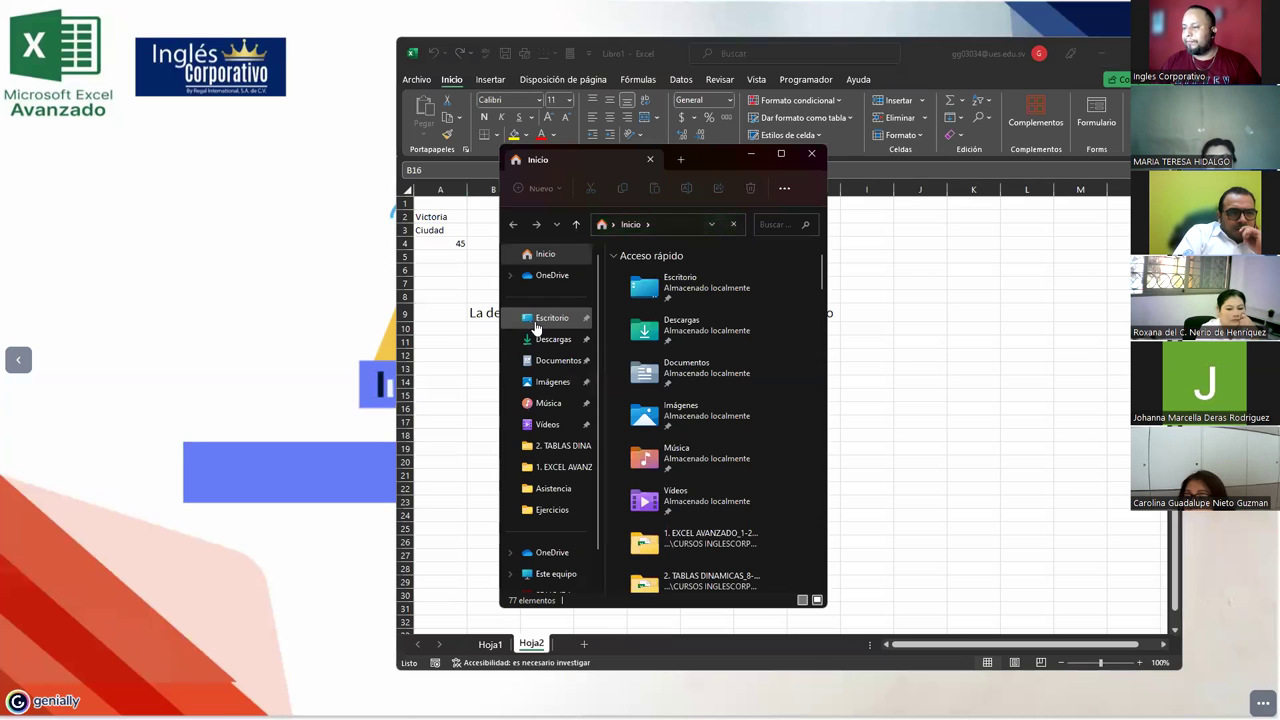
- Browse Escritorio > 2023 > CURSOS INGLESCORPORATIVO > 1. EXCEL AVANZADO > Ejercicios and open Ejer05_Participante_
left_click(545, 318)
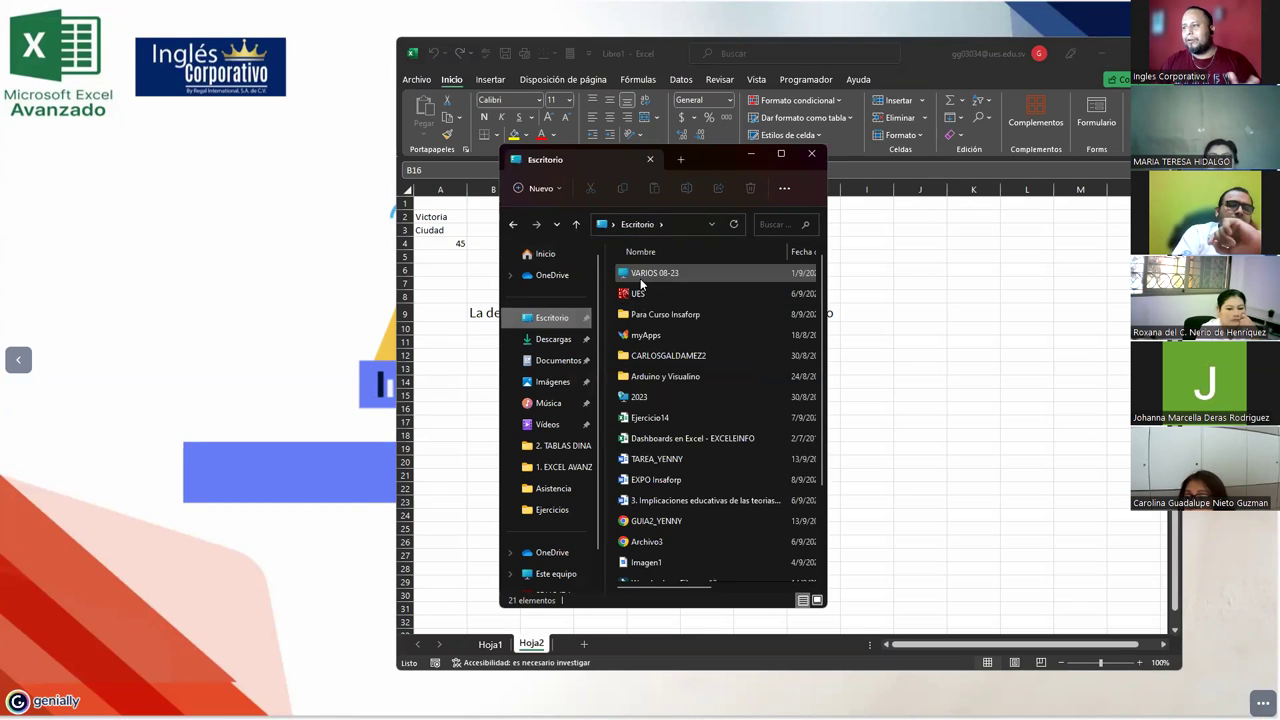
double_click(637, 397)
left_click(637, 397)
double_click(637, 397)
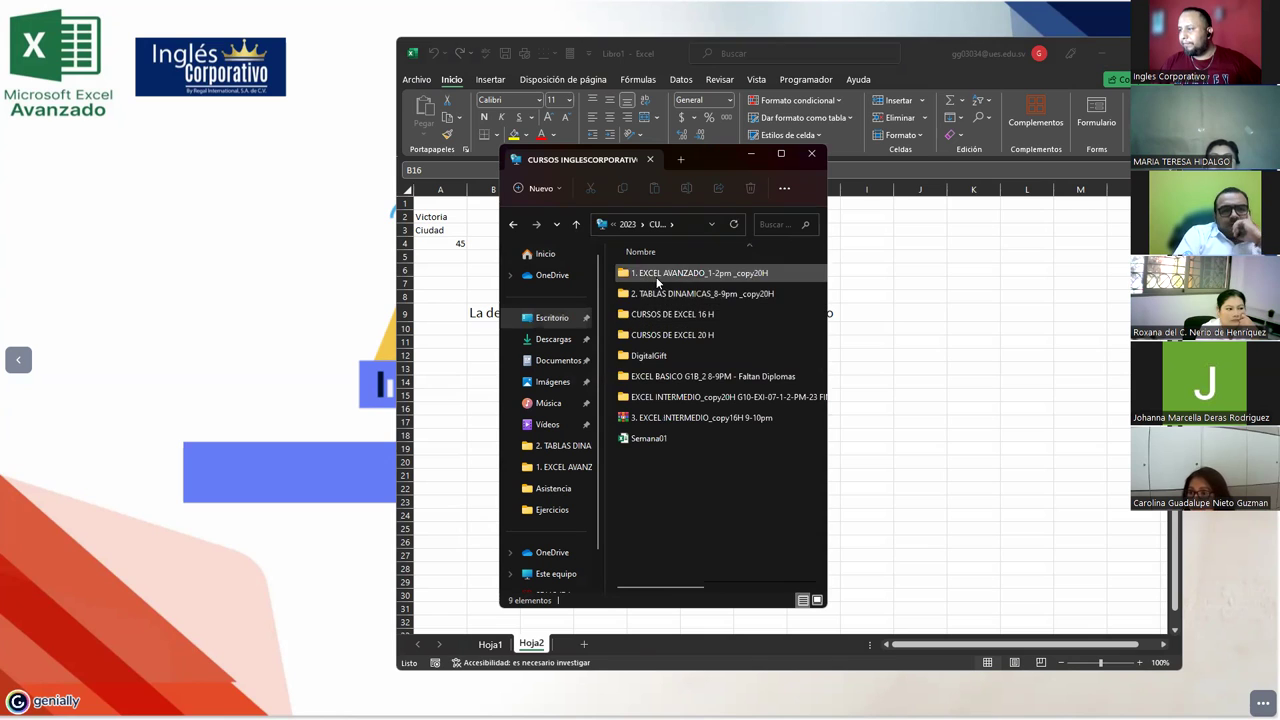
double_click(657, 275)
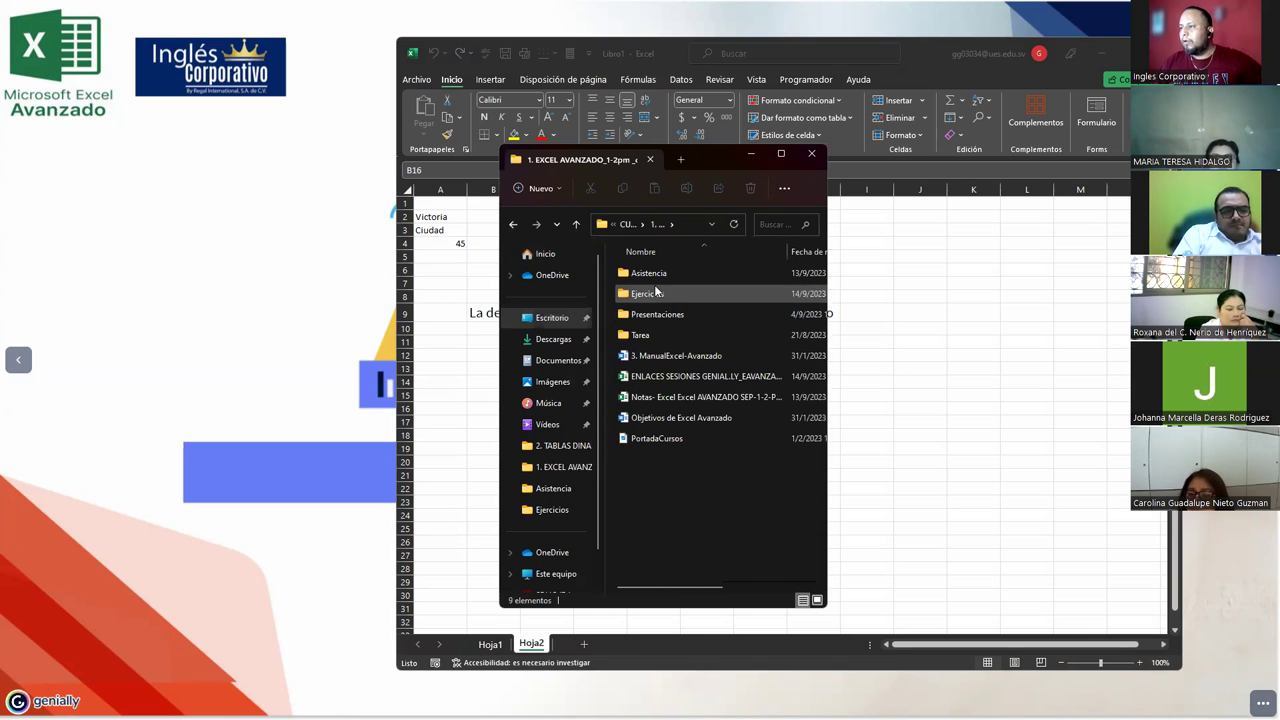
double_click(648, 293)
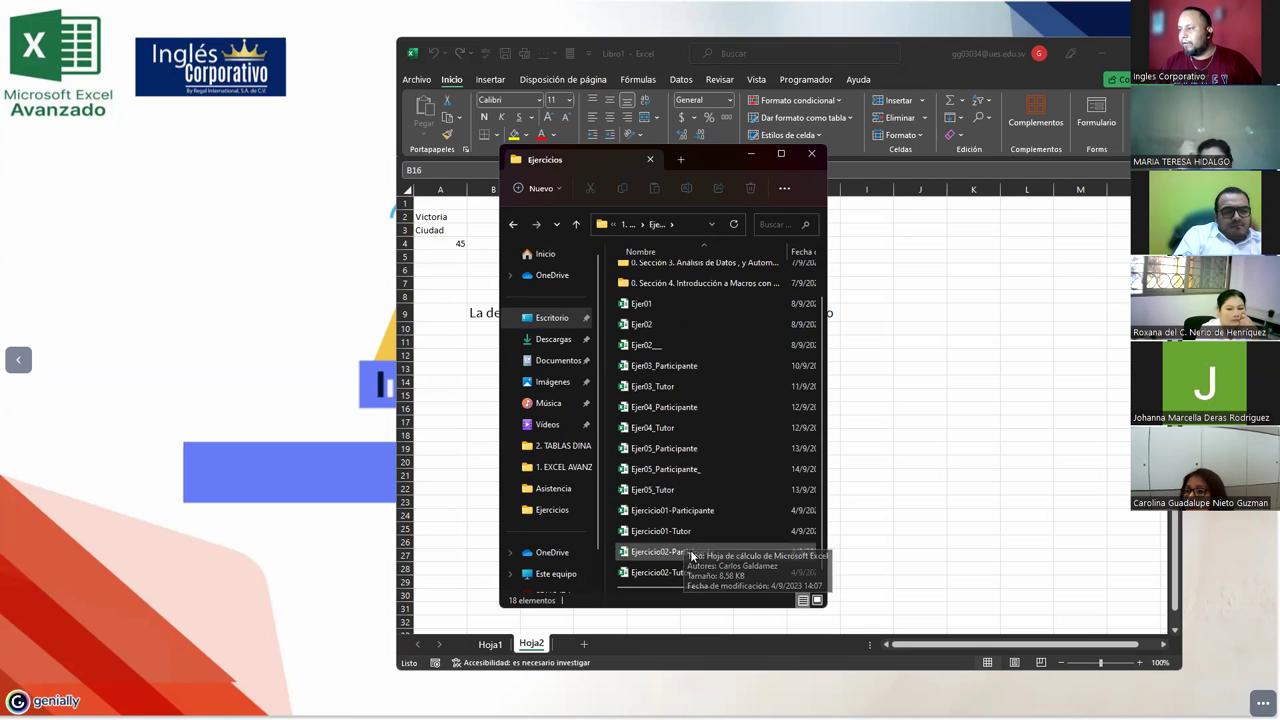
left_click(671, 471)
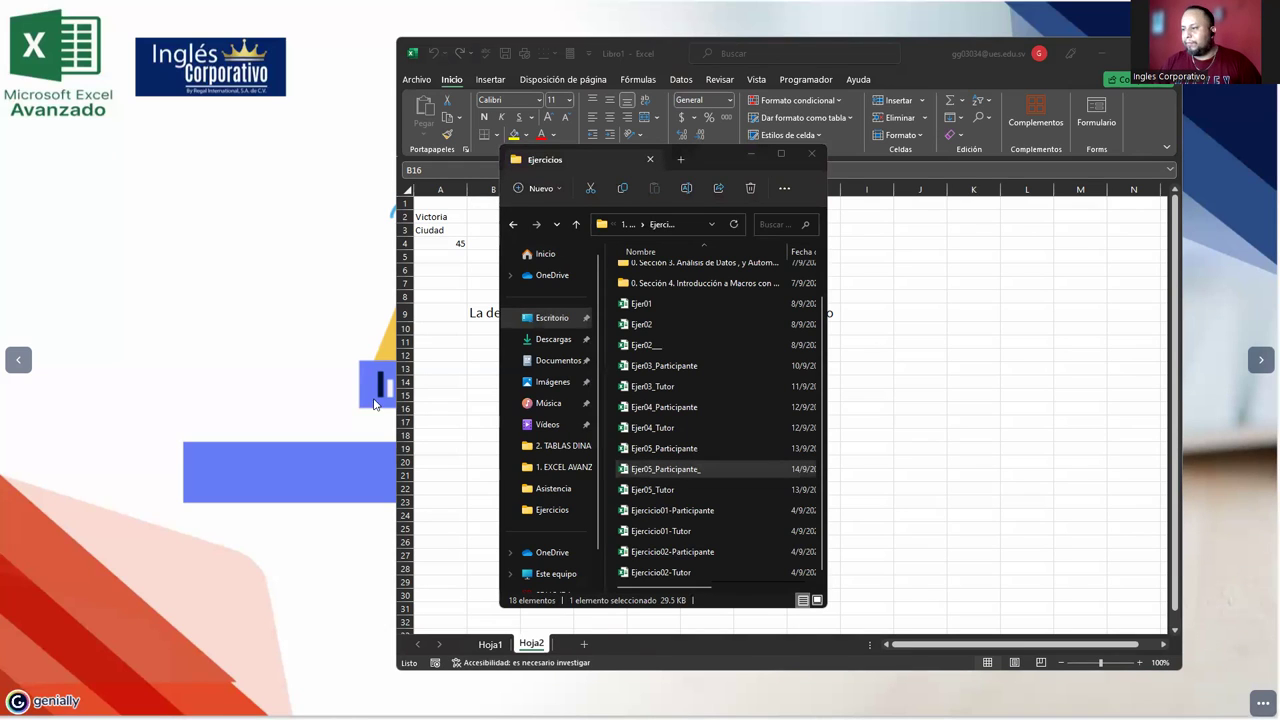
left_click(665, 490)
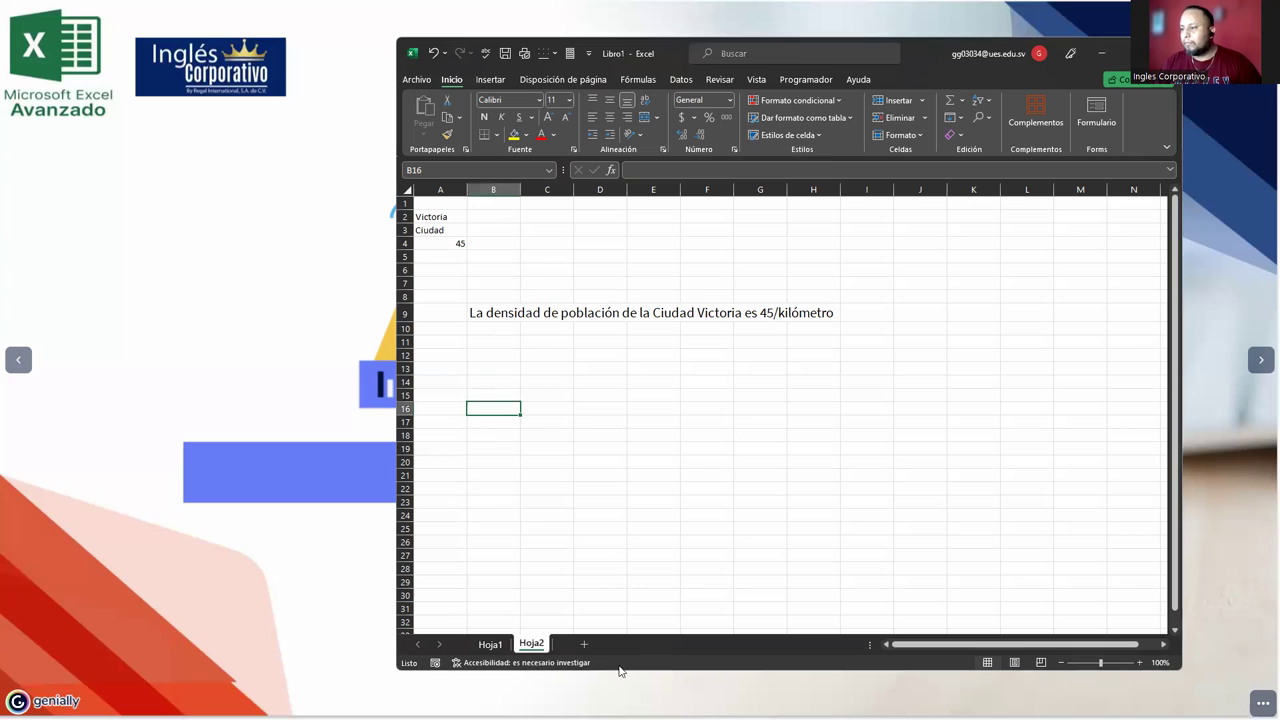
key("alt+Tab")
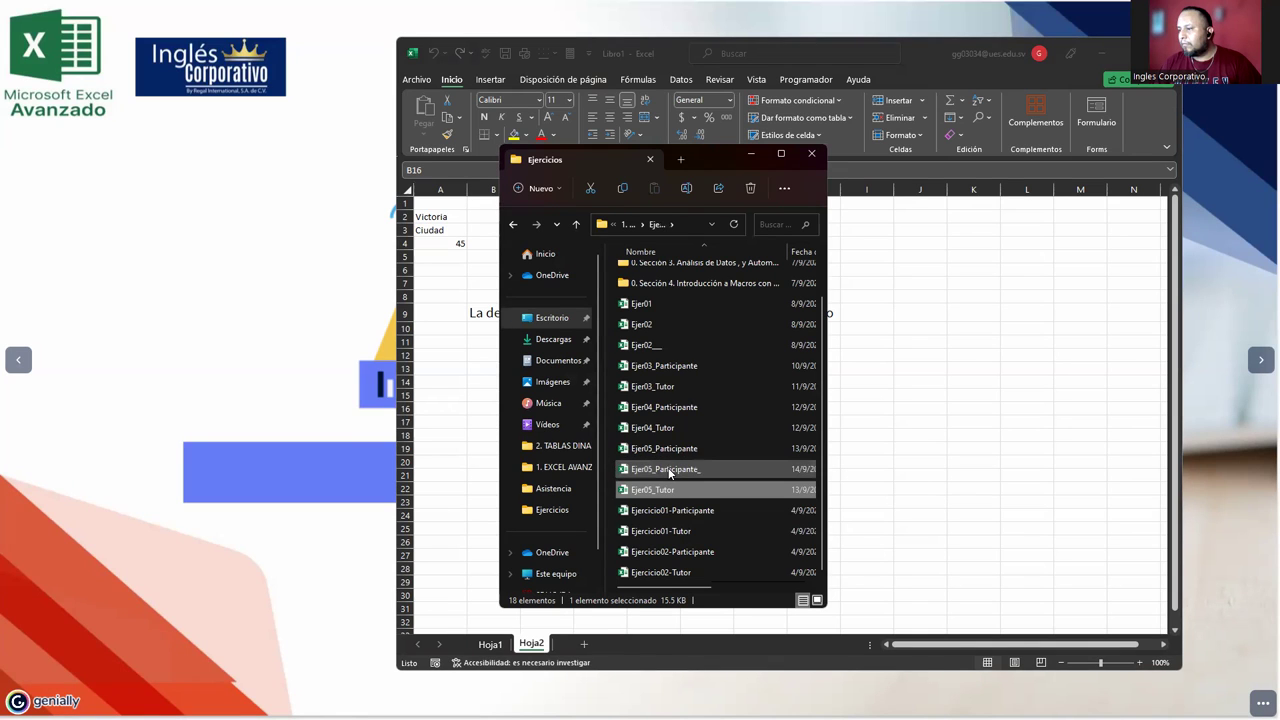
double_click(669, 472)
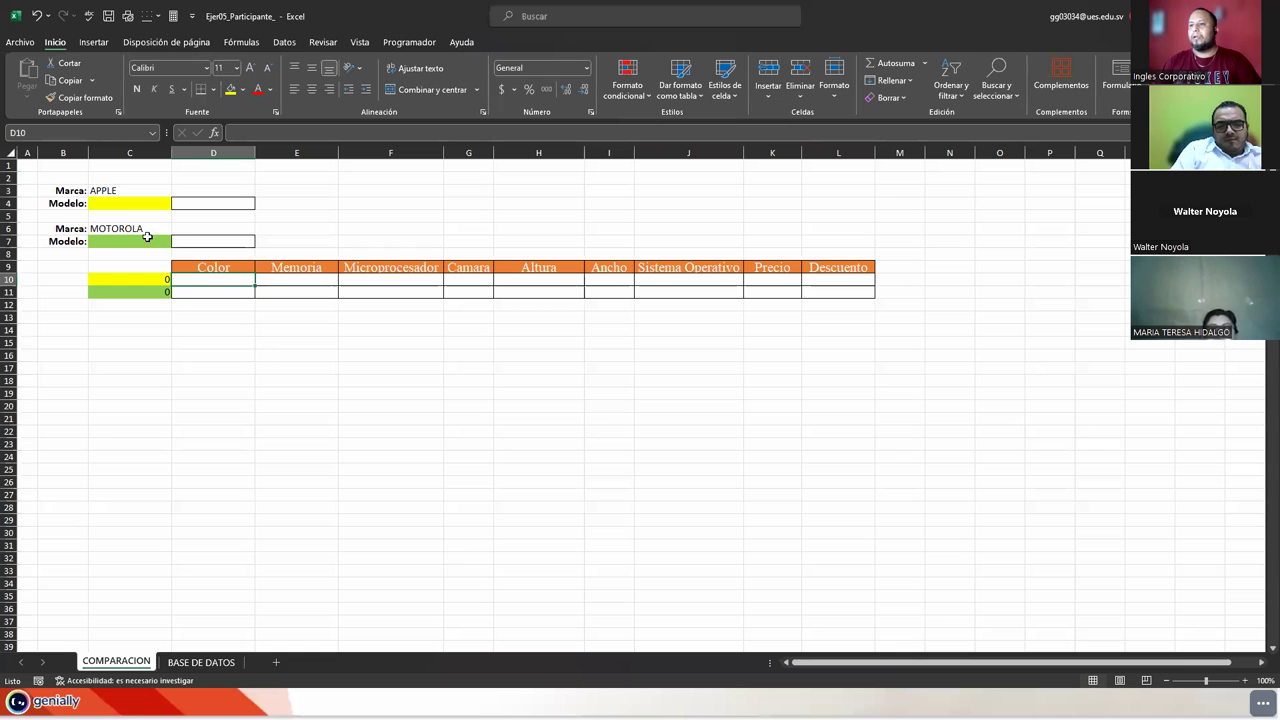
- Go from the Modelo cell C4 to the BASE DE DATOS sheet's phone table
left_click(116, 201)
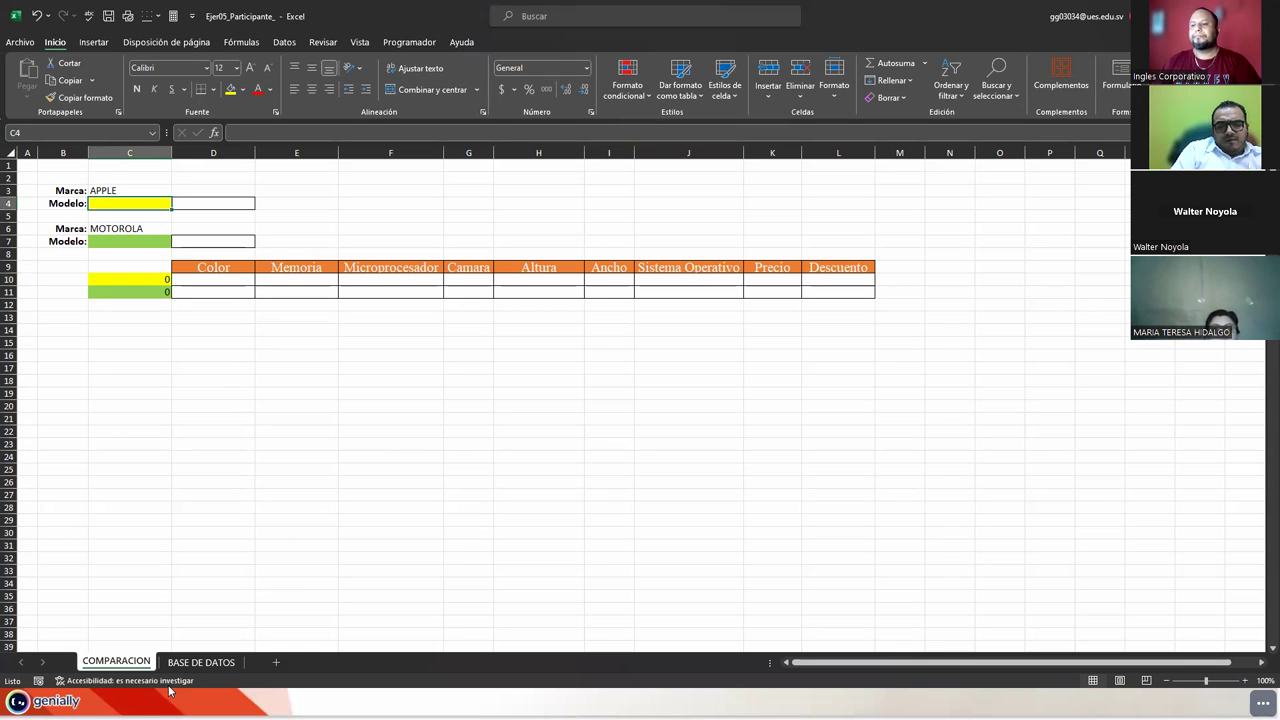
left_click(201, 662)
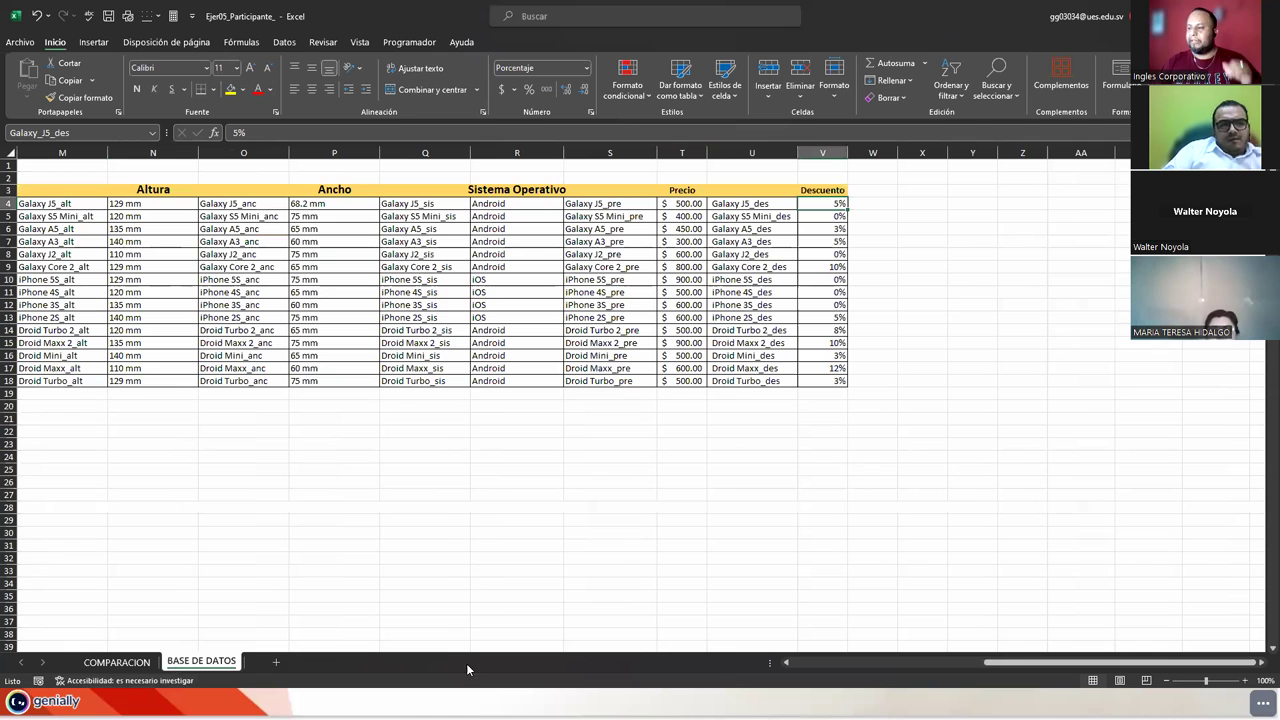
left_click(800, 660)
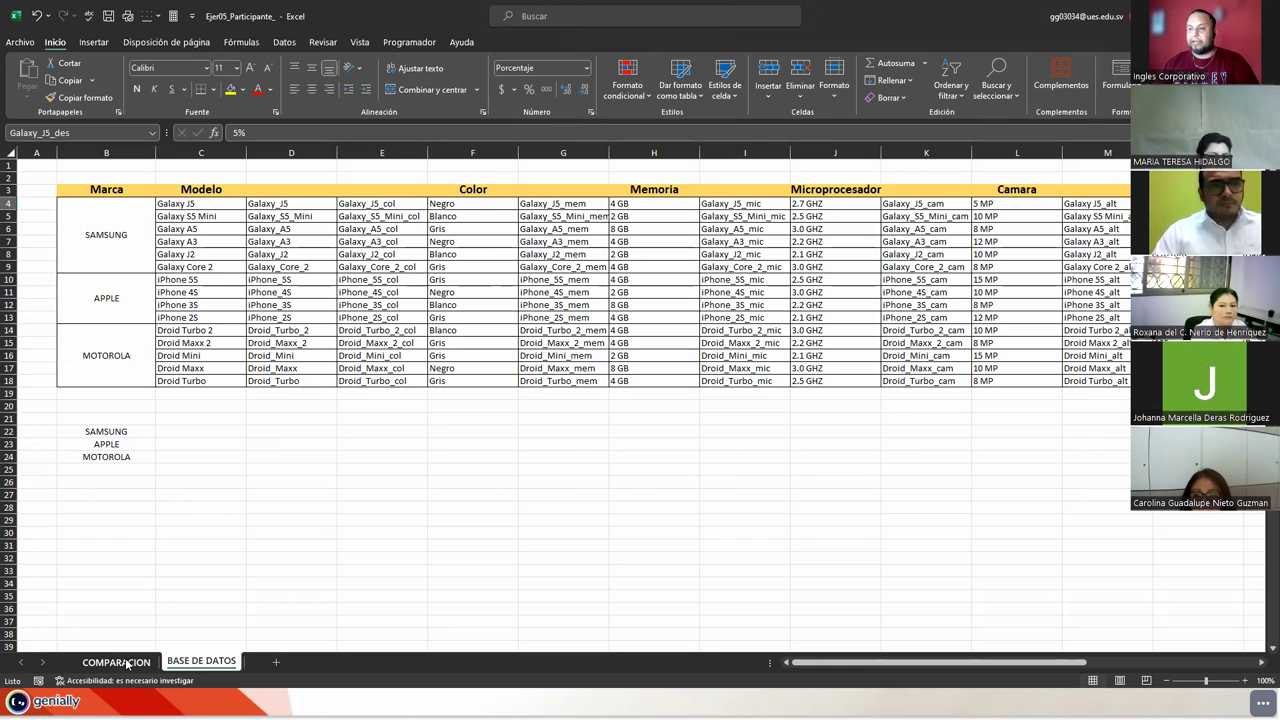
double_click(186, 664)
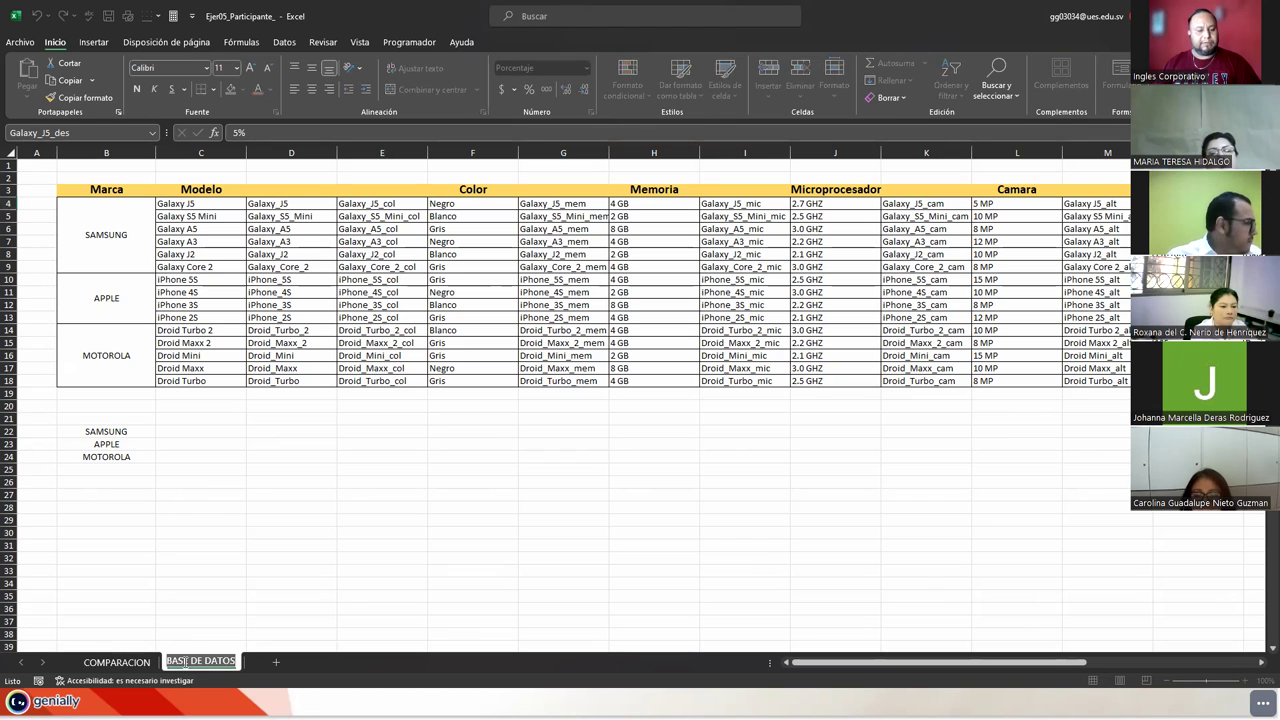
type("BD")
key("Return")
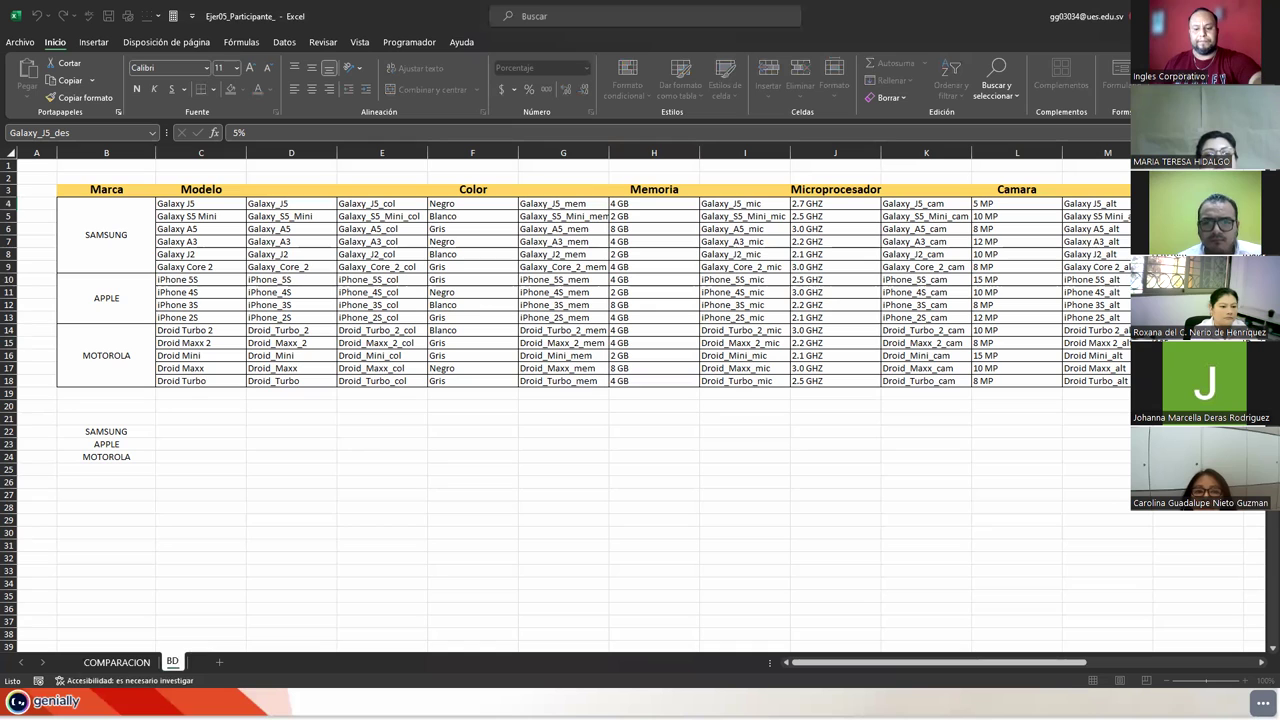
left_click(118, 662)
type("SISTEMA")
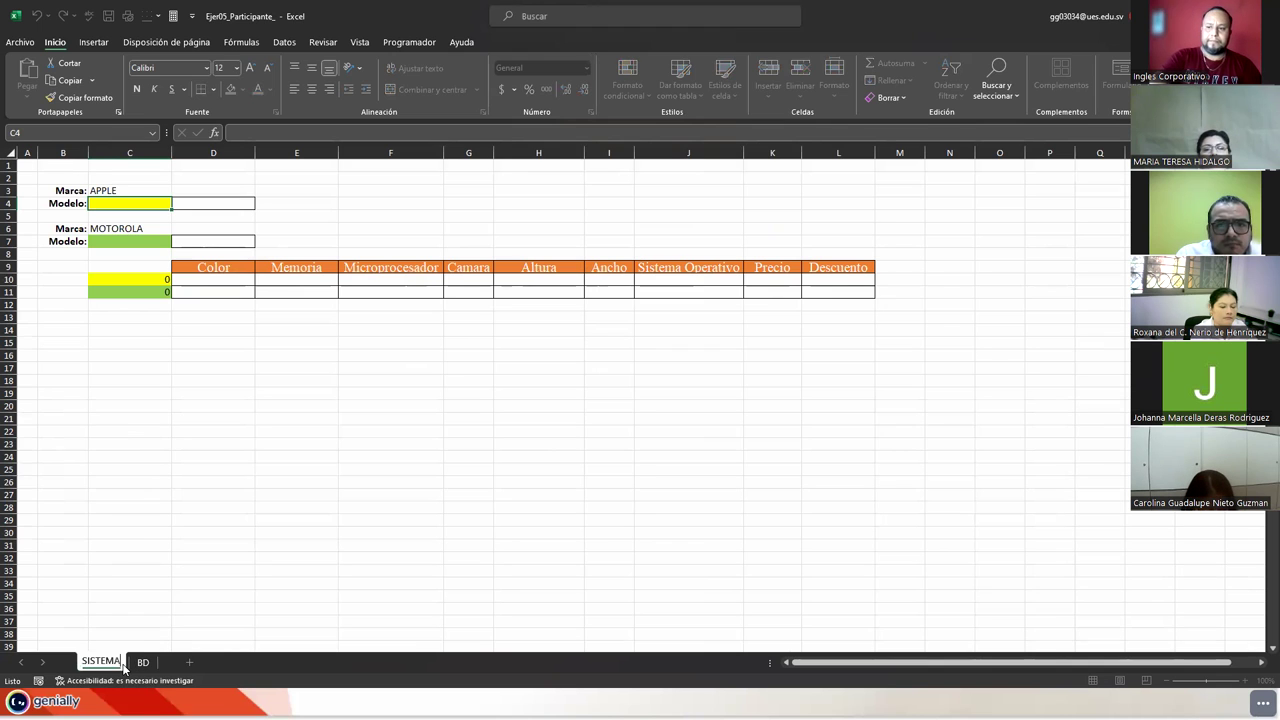
key("Return")
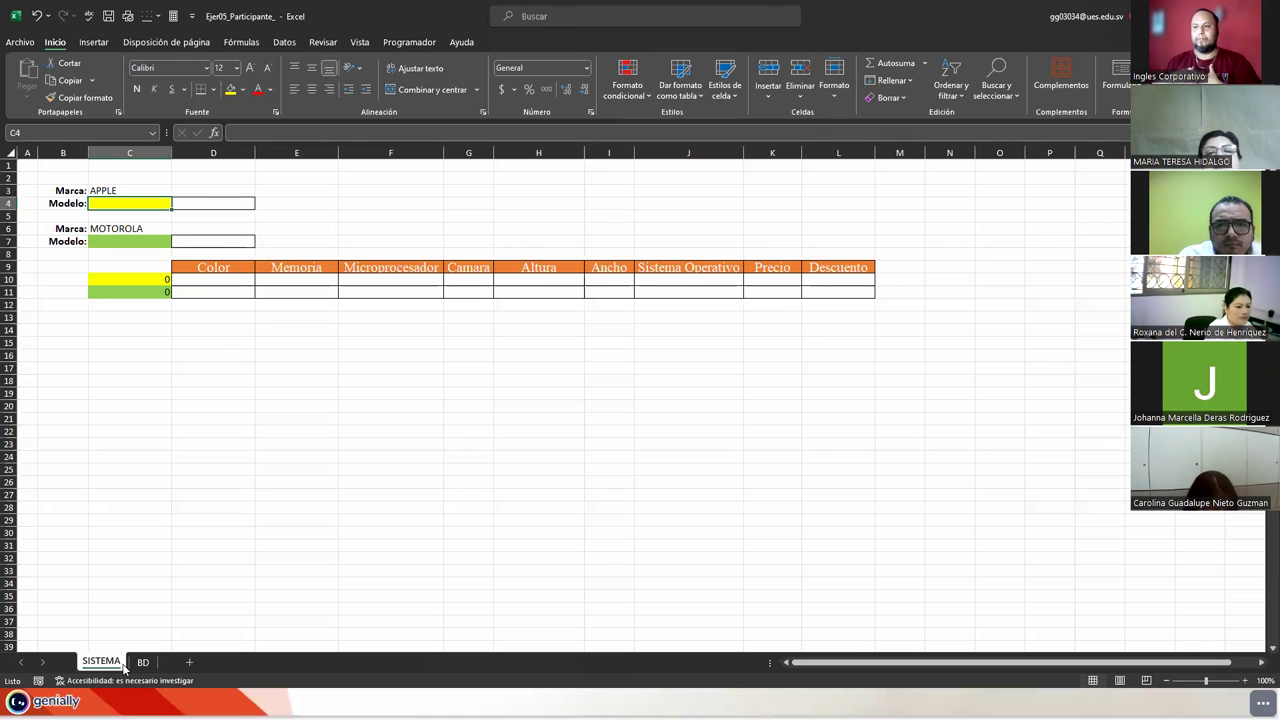
left_click(142, 194)
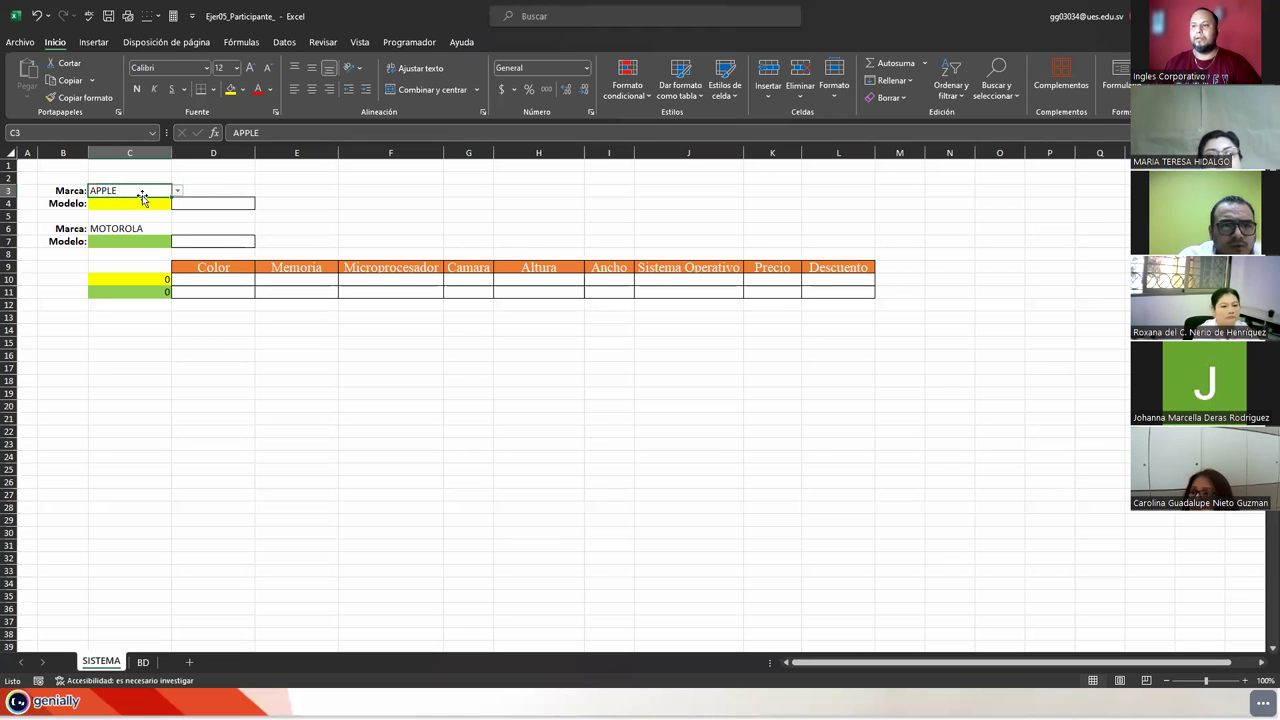
left_click(177, 190)
key("Escape")
left_click(129, 229)
left_click(175, 230)
left_click(165, 229)
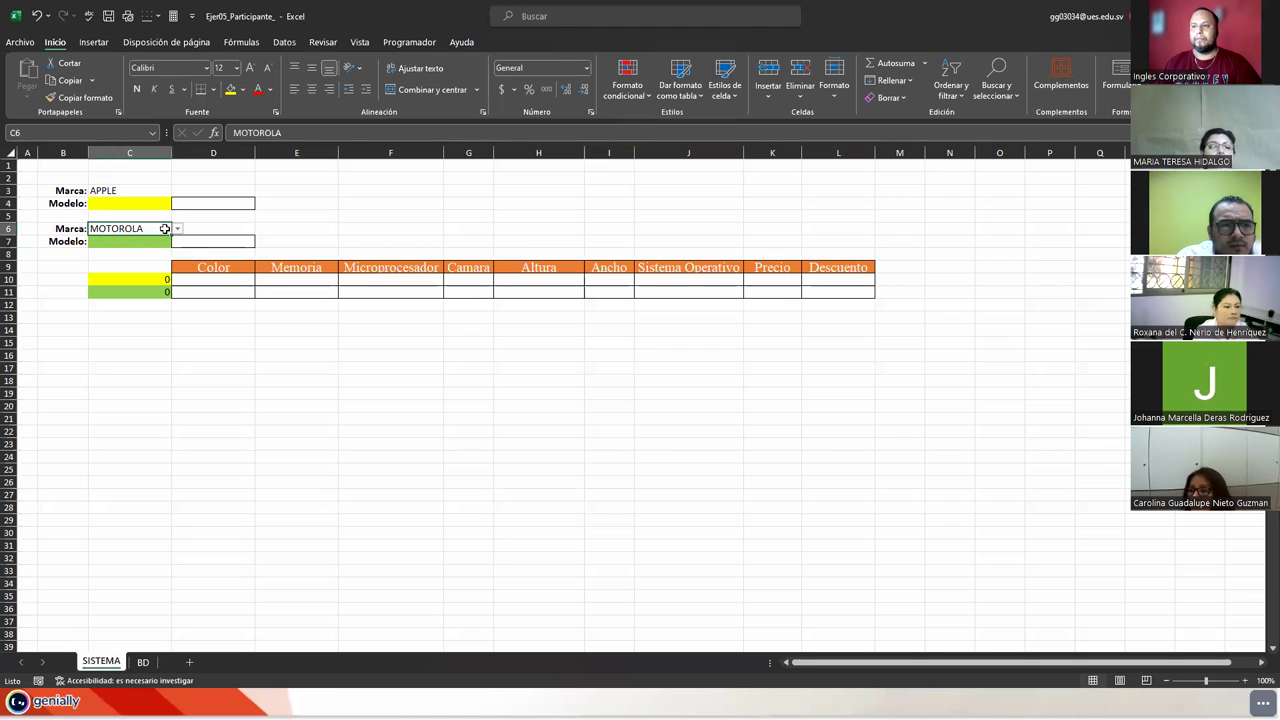
left_click(176, 230)
key("Escape")
left_click(142, 198)
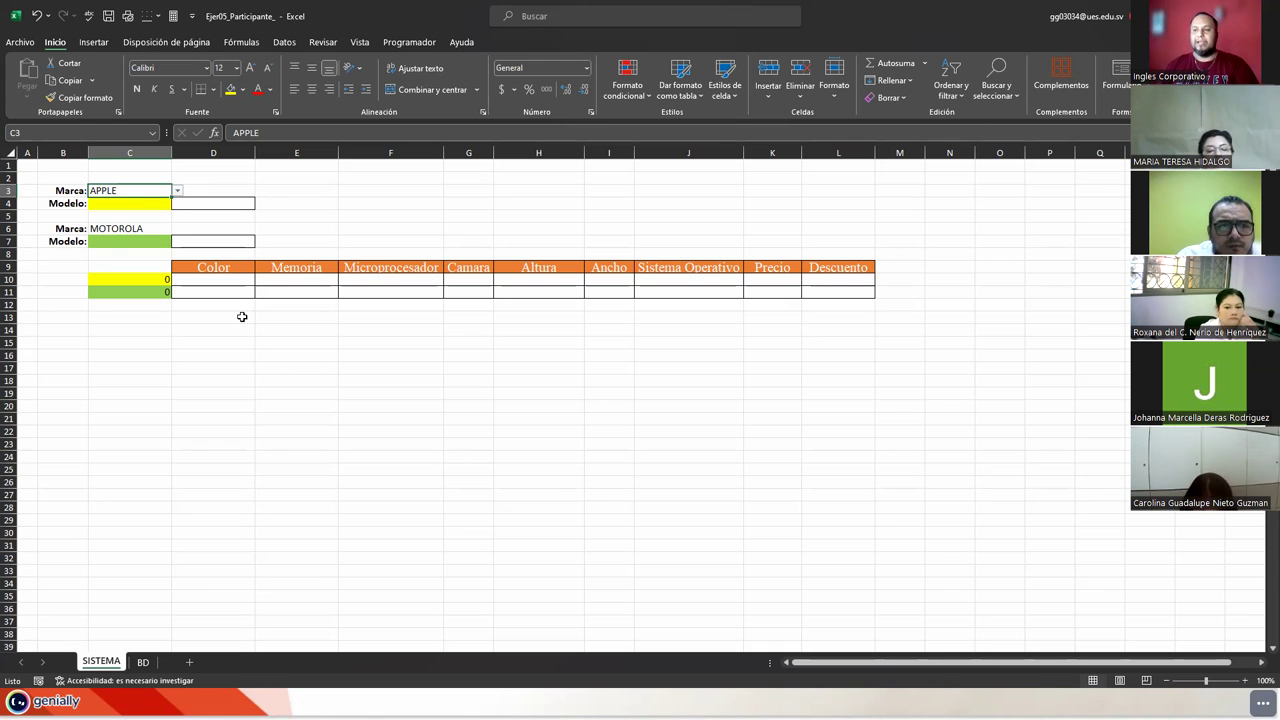
left_click(143, 663)
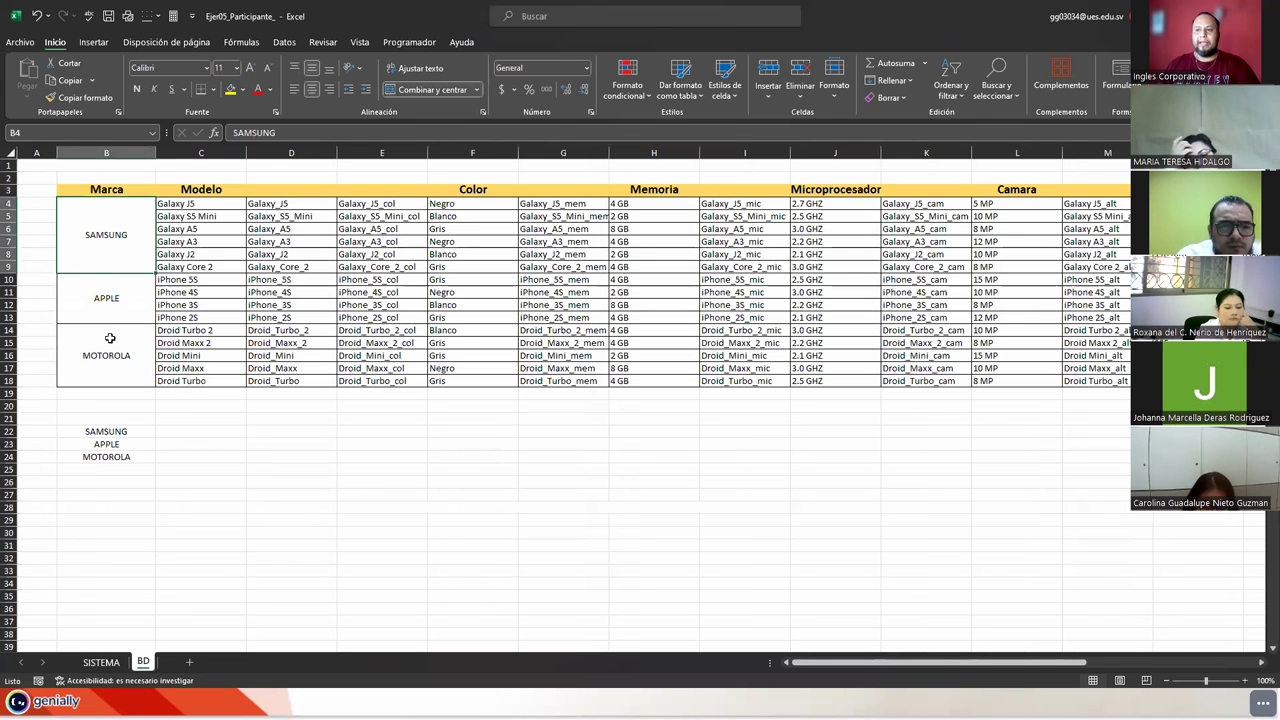
left_click(87, 308)
left_click(100, 354)
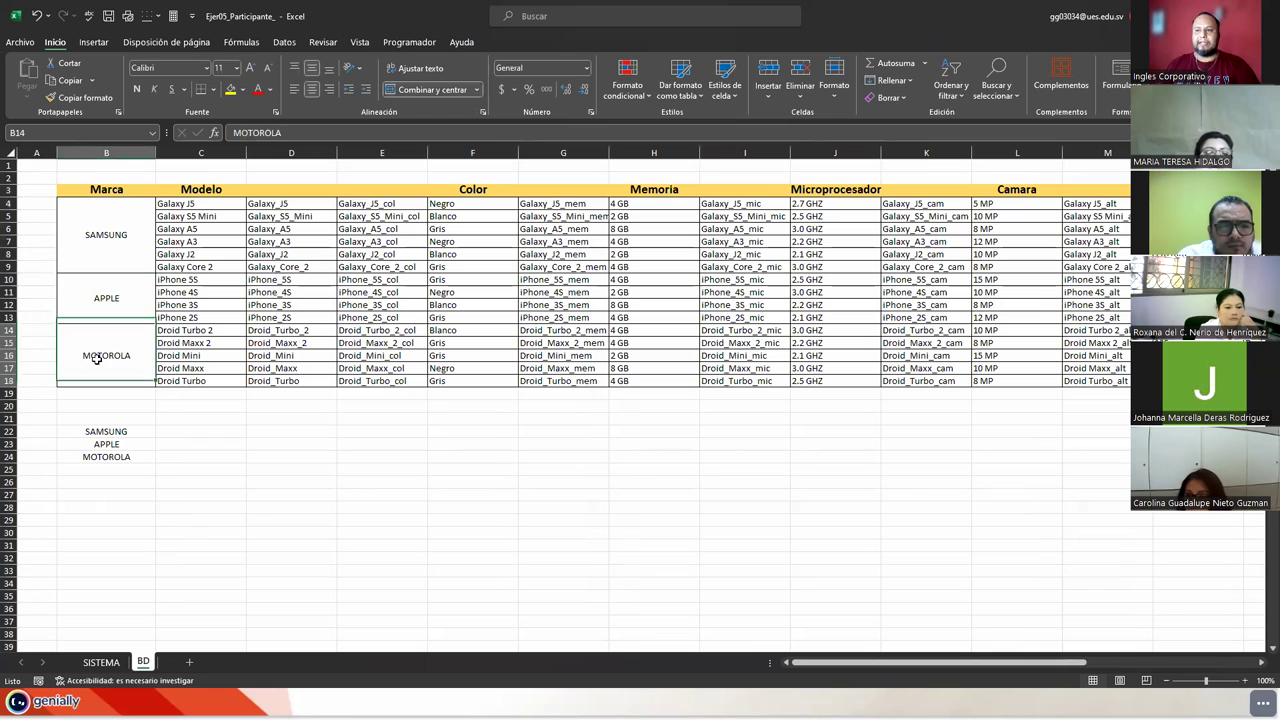
left_click_drag(106, 432, 110, 459)
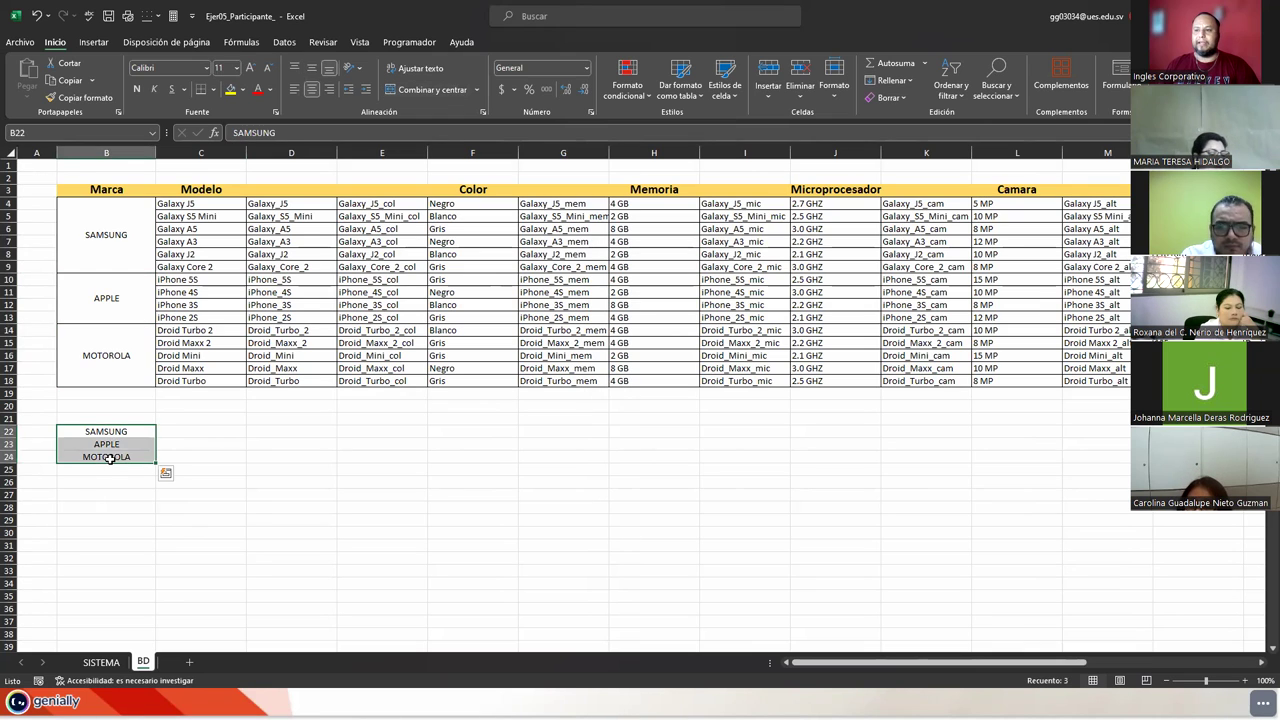
left_click_drag(108, 234, 121, 362)
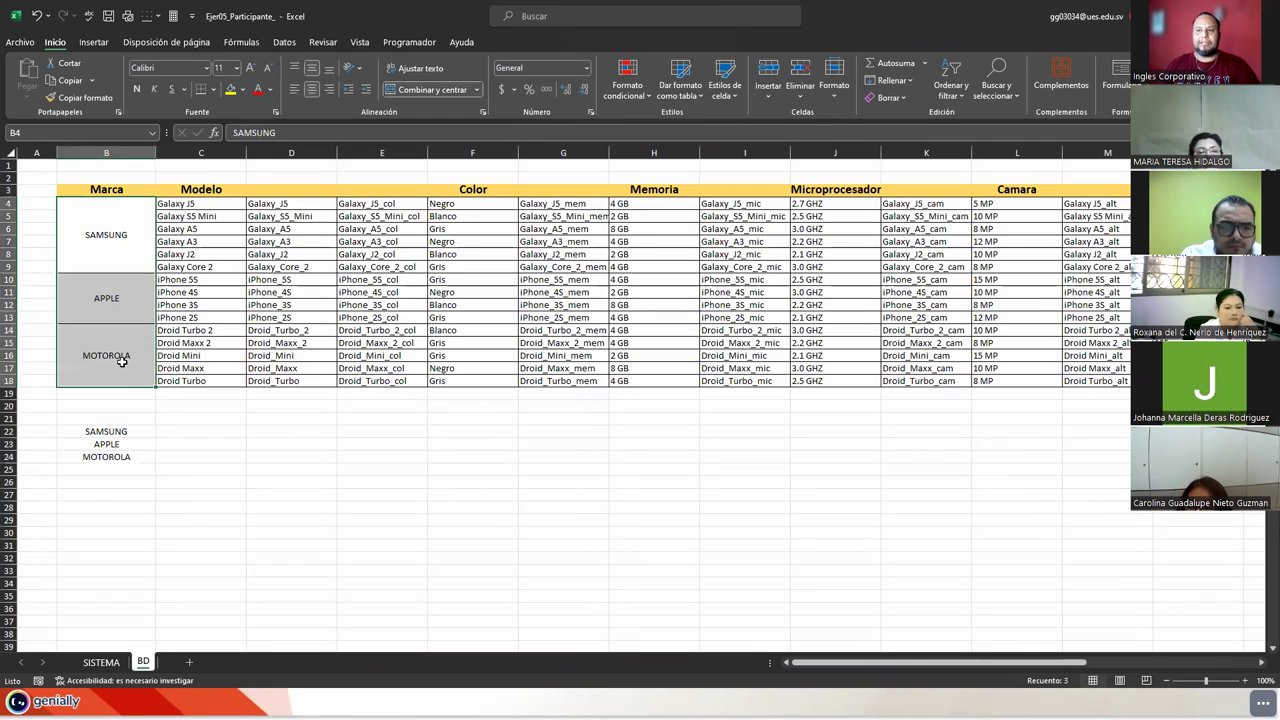
left_click(101, 662)
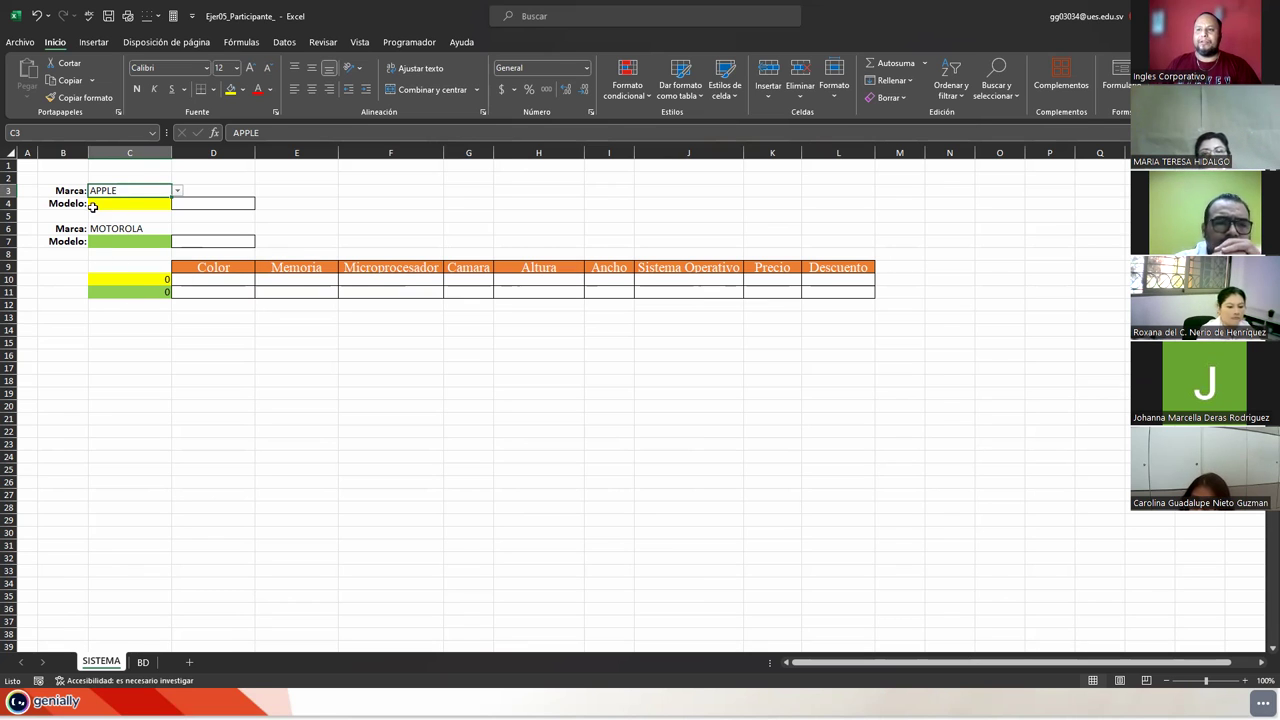
- Review the first model cell C4 and its spec row formulas in C10:L10
left_click(92, 205)
left_click(137, 279)
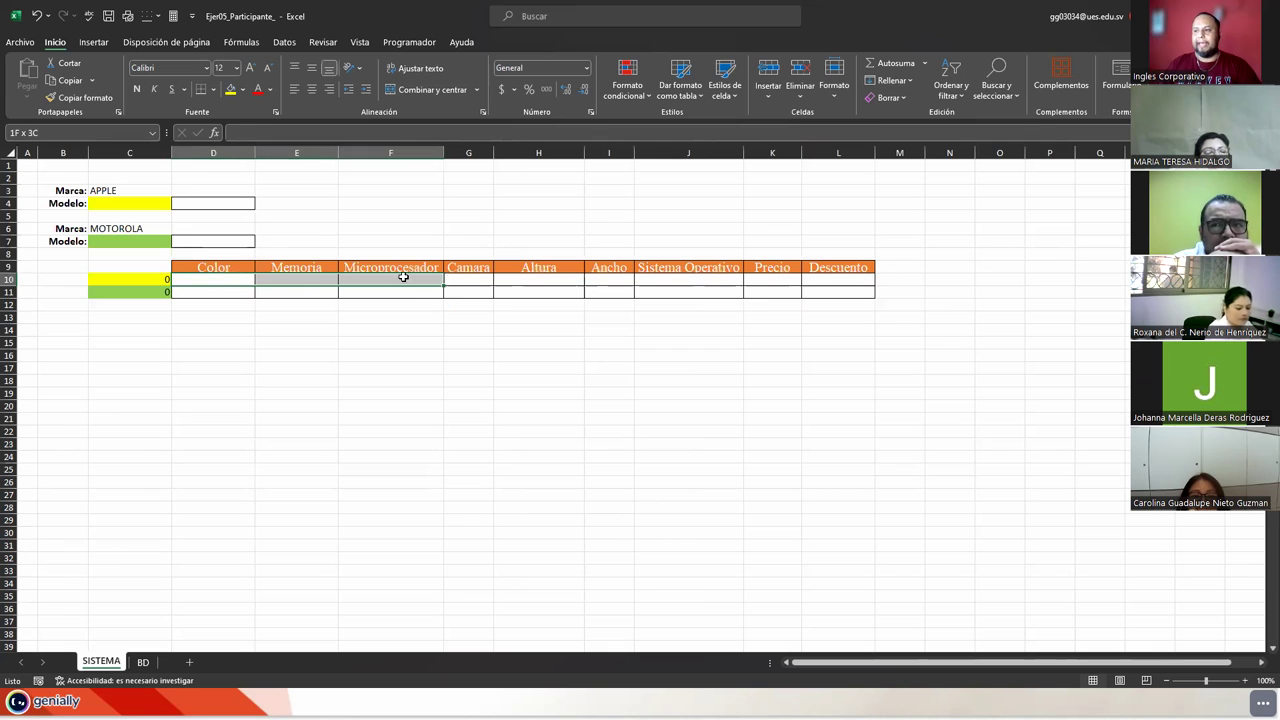
left_click_drag(213, 279, 538, 280)
left_click(126, 205)
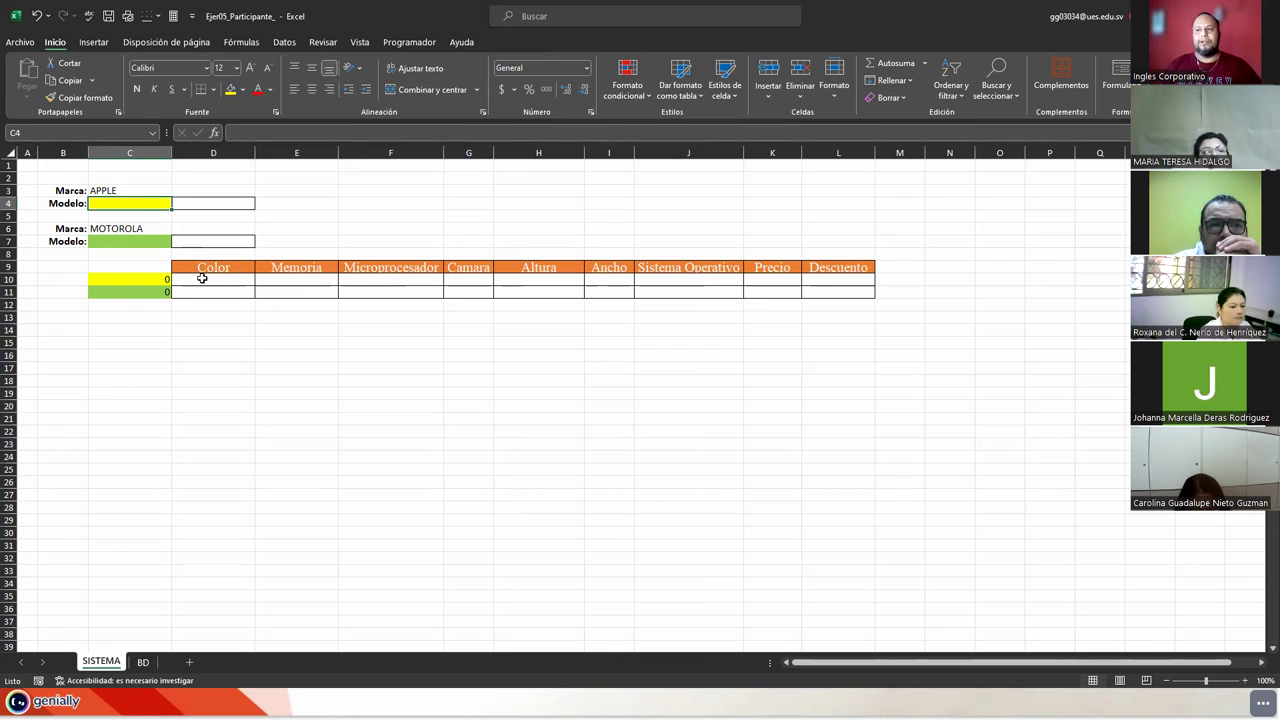
left_click_drag(191, 277, 843, 276)
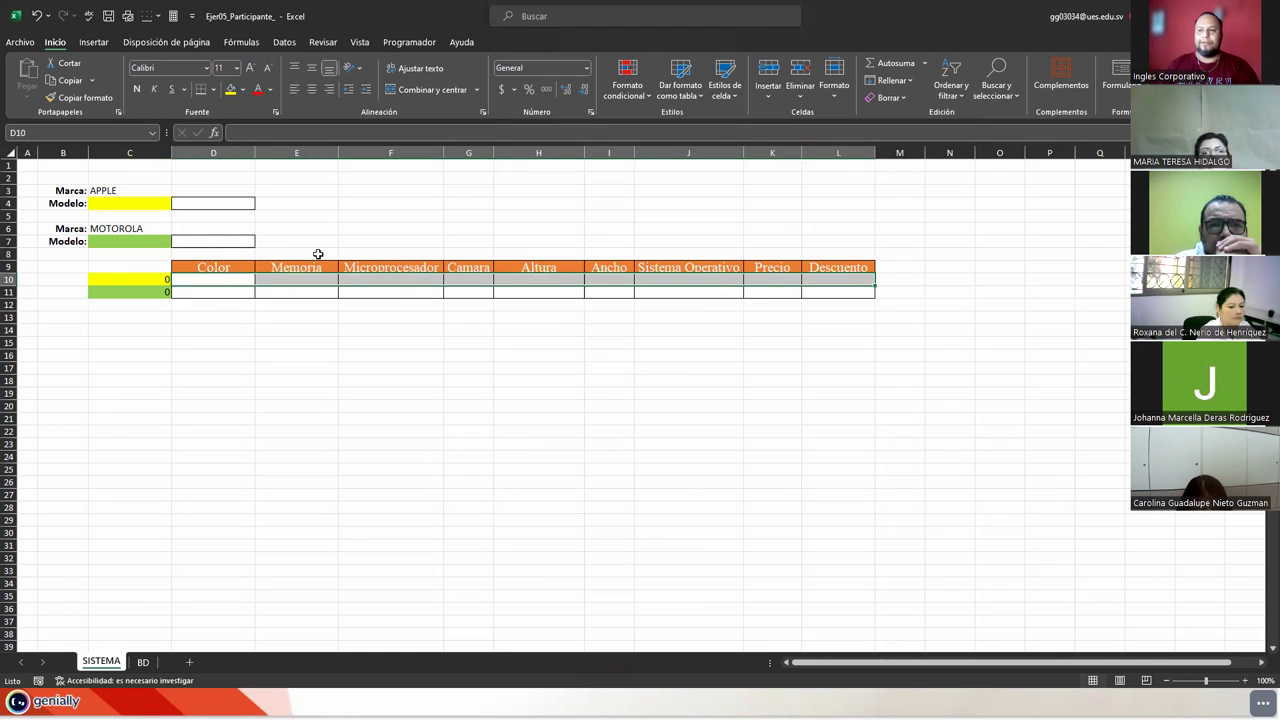
- Review cells C6, C7 and spec row D11:L11, then go to the BD sheet
left_click(125, 241)
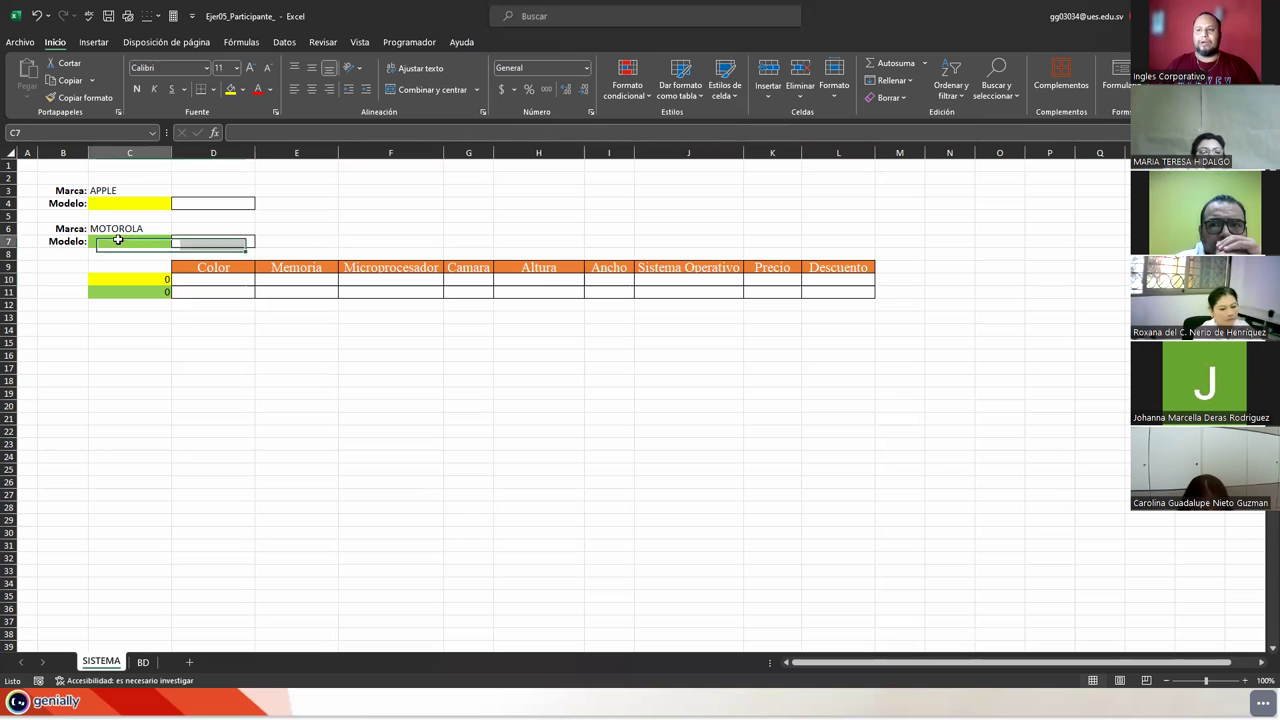
left_click(128, 230)
left_click(127, 244)
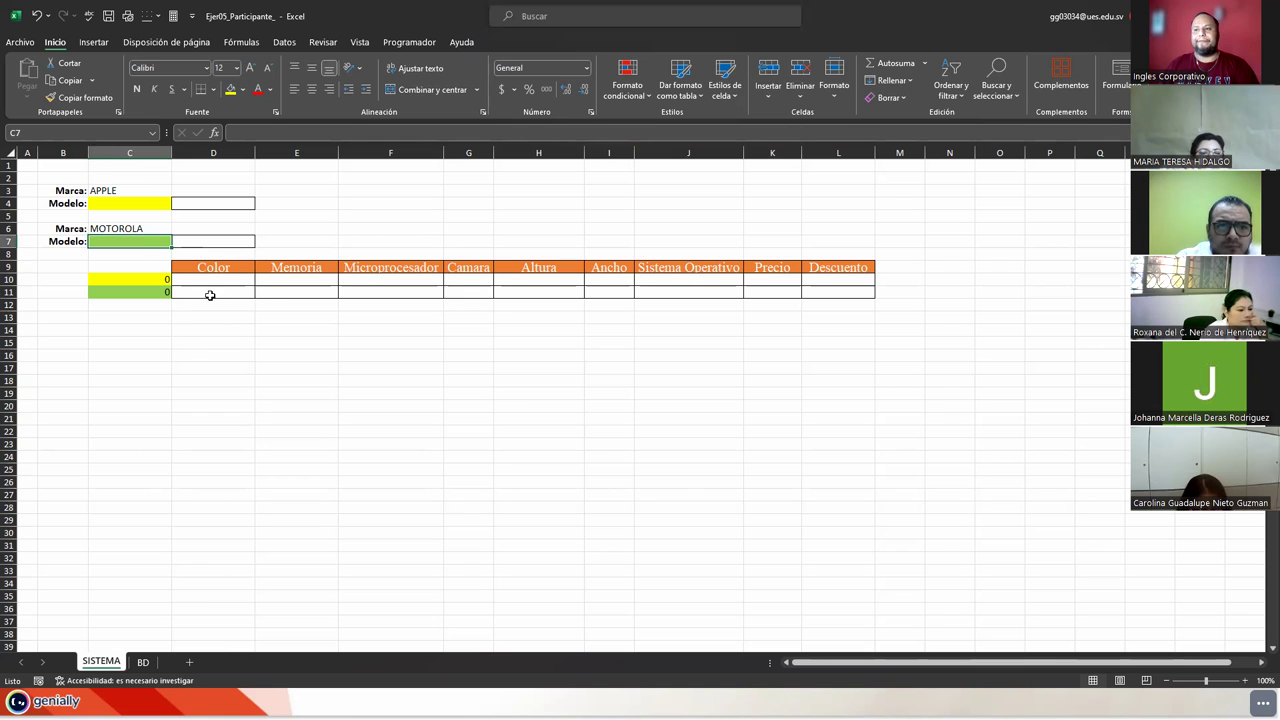
left_click_drag(210, 295, 830, 296)
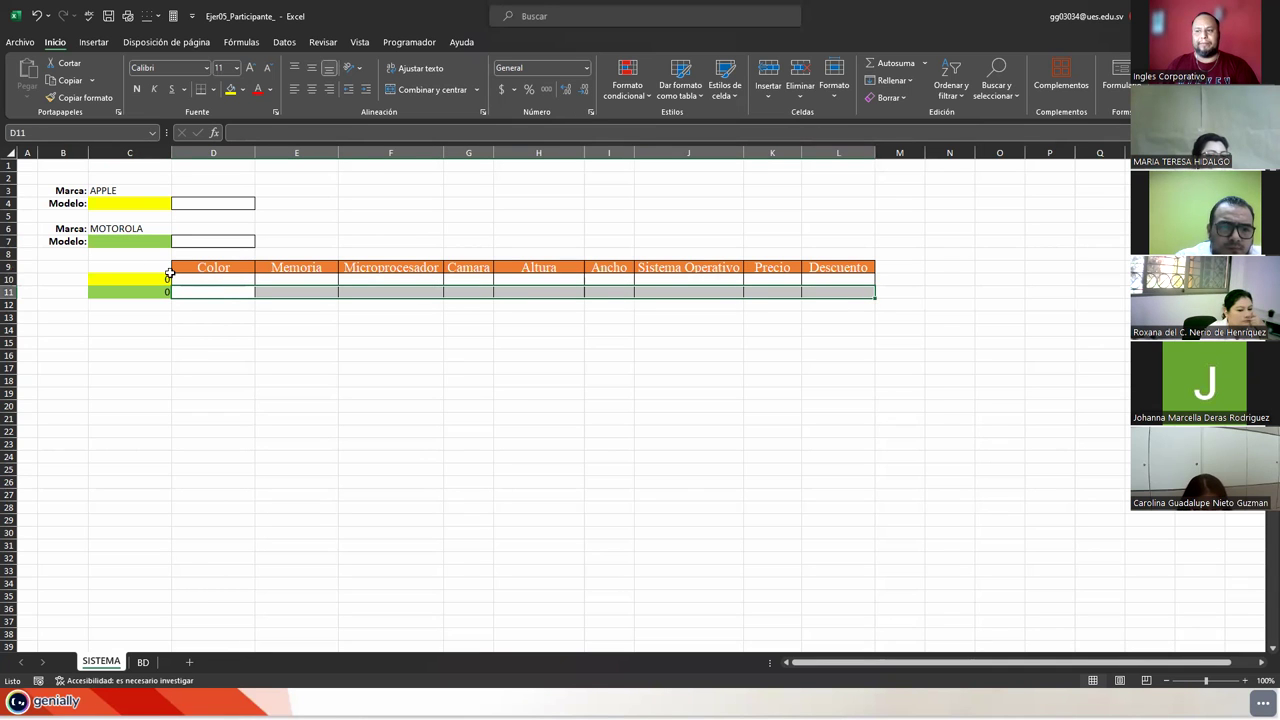
left_click(151, 280)
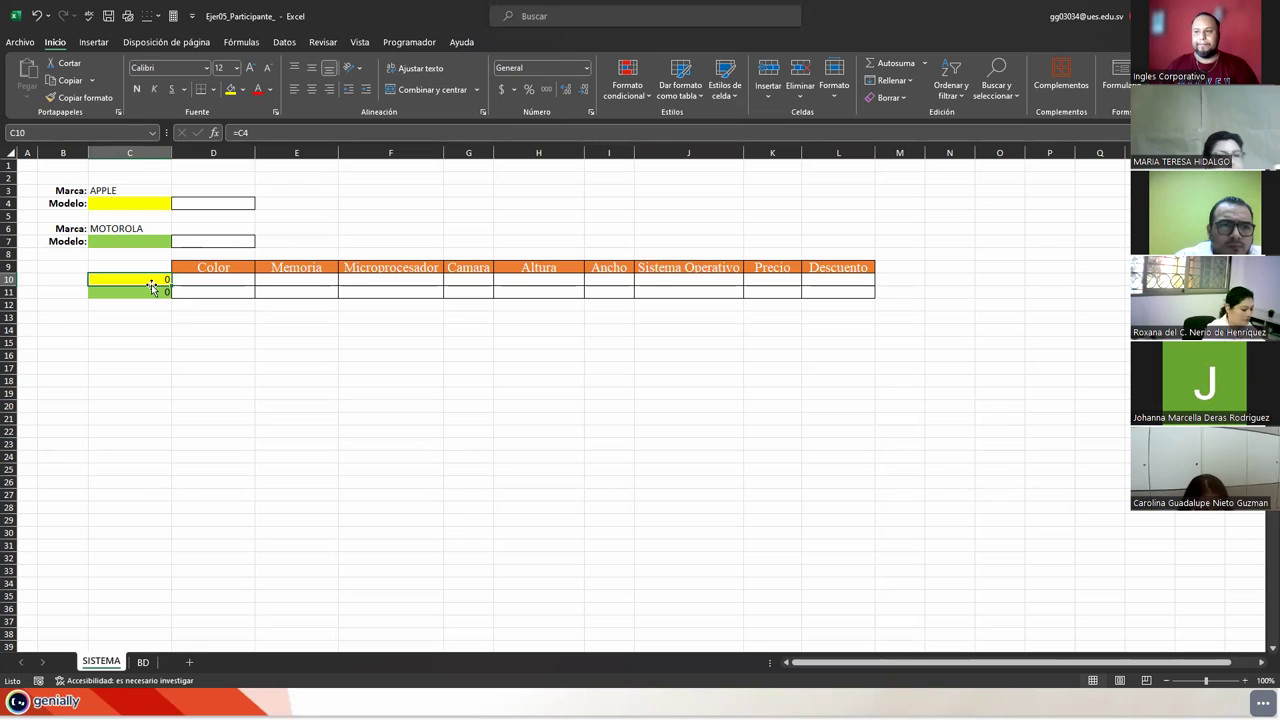
left_click(135, 204)
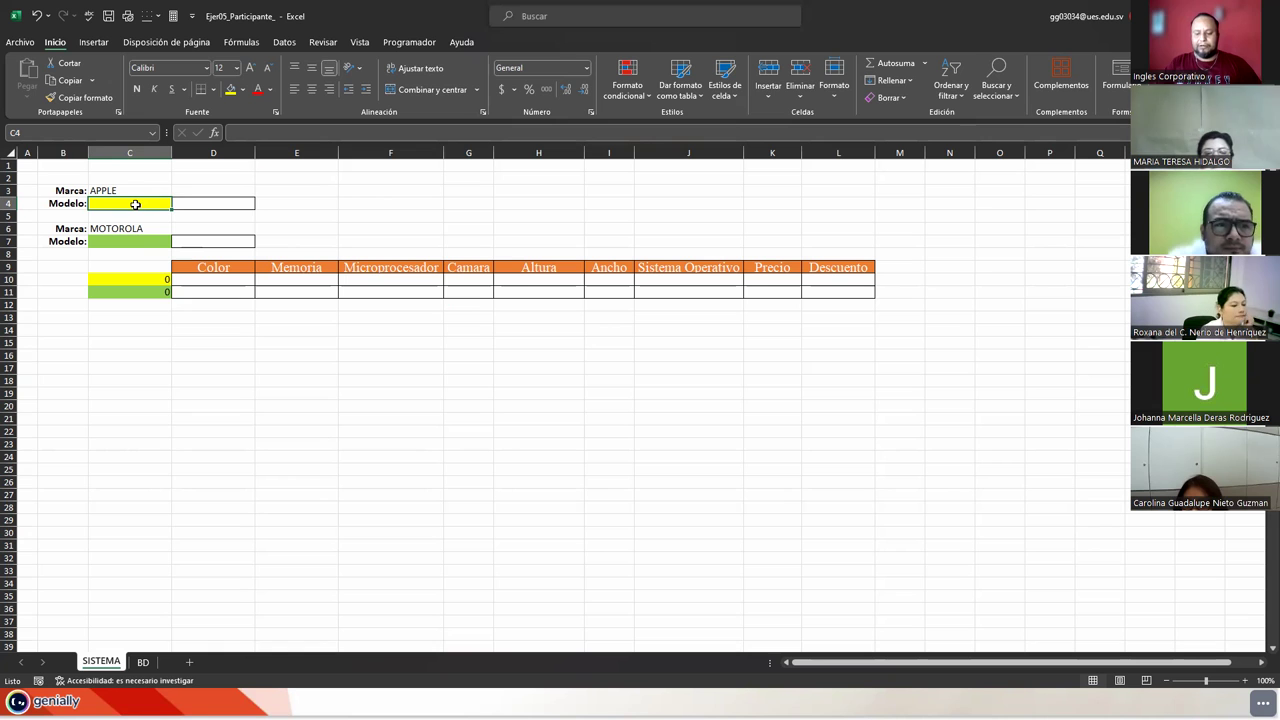
left_click(101, 191)
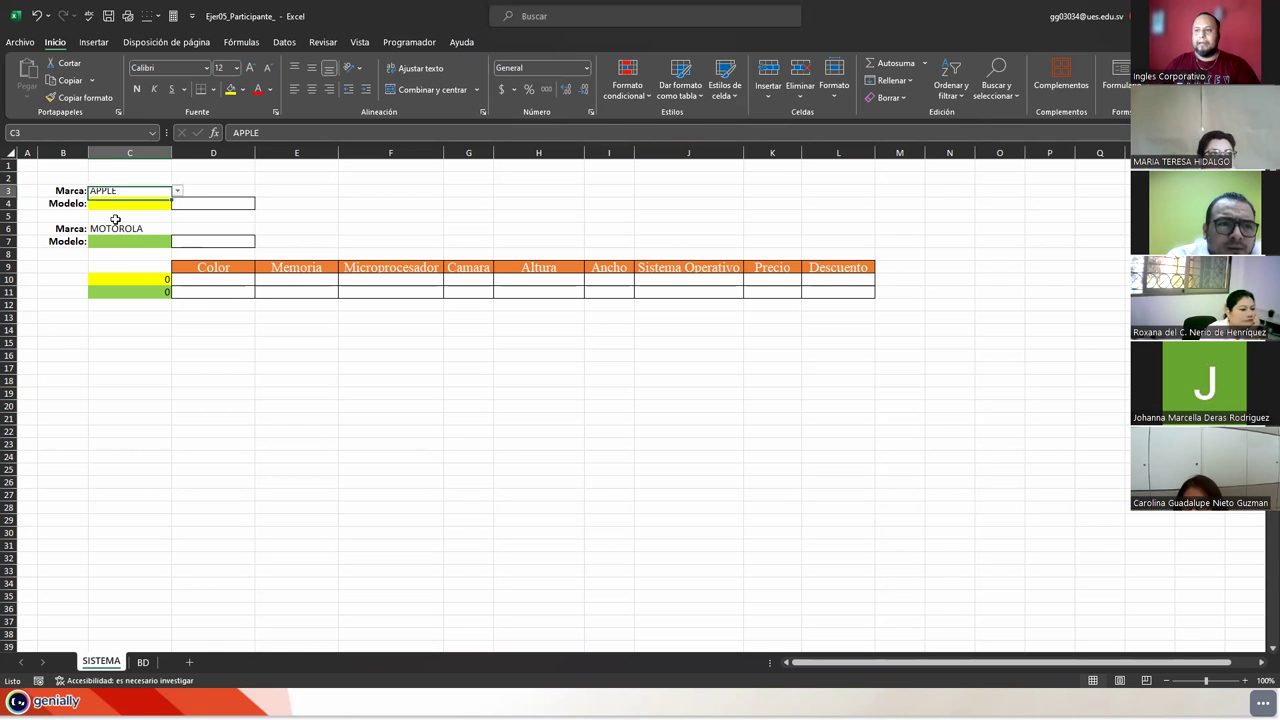
left_click(144, 662)
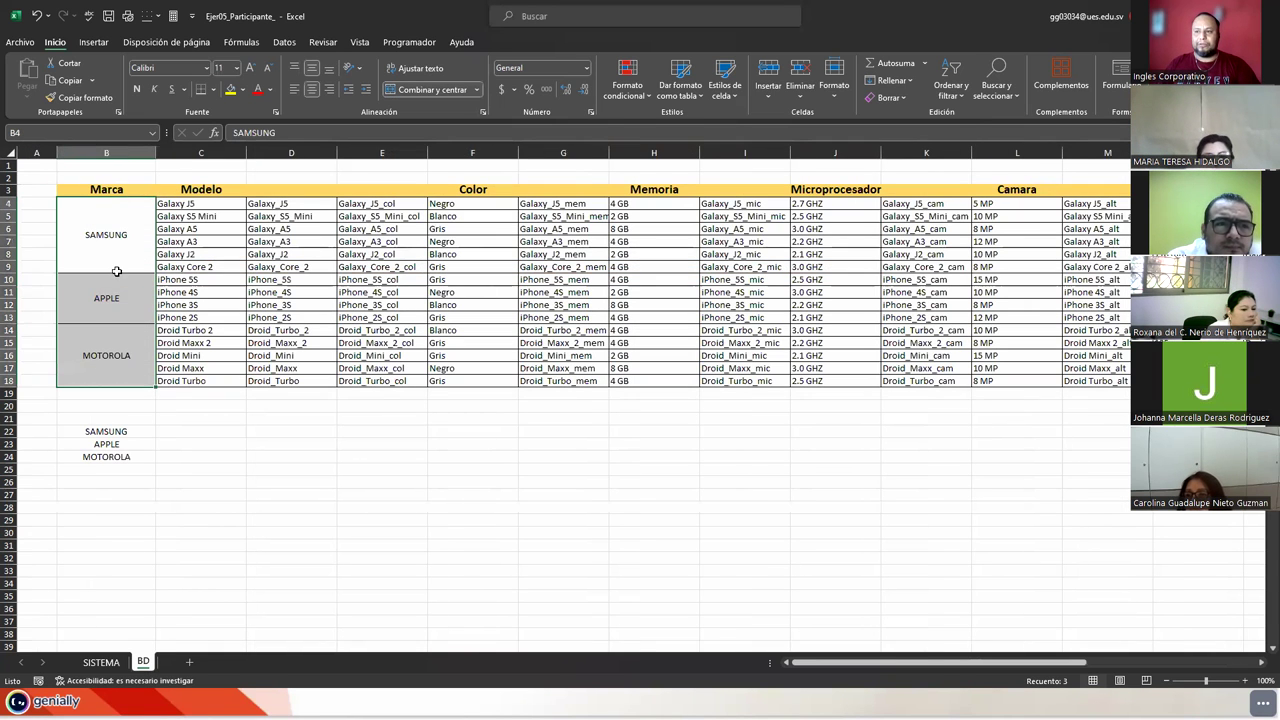
left_click_drag(193, 206, 200, 266)
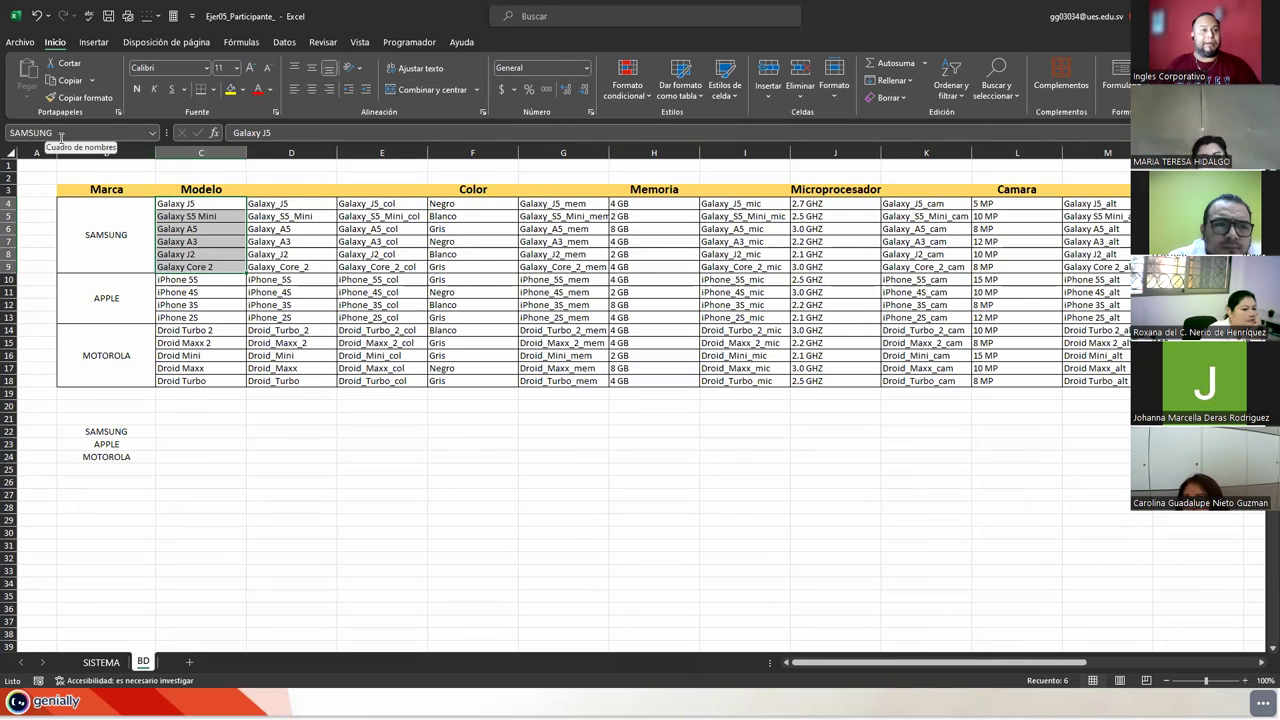
left_click_drag(286, 205, 295, 265)
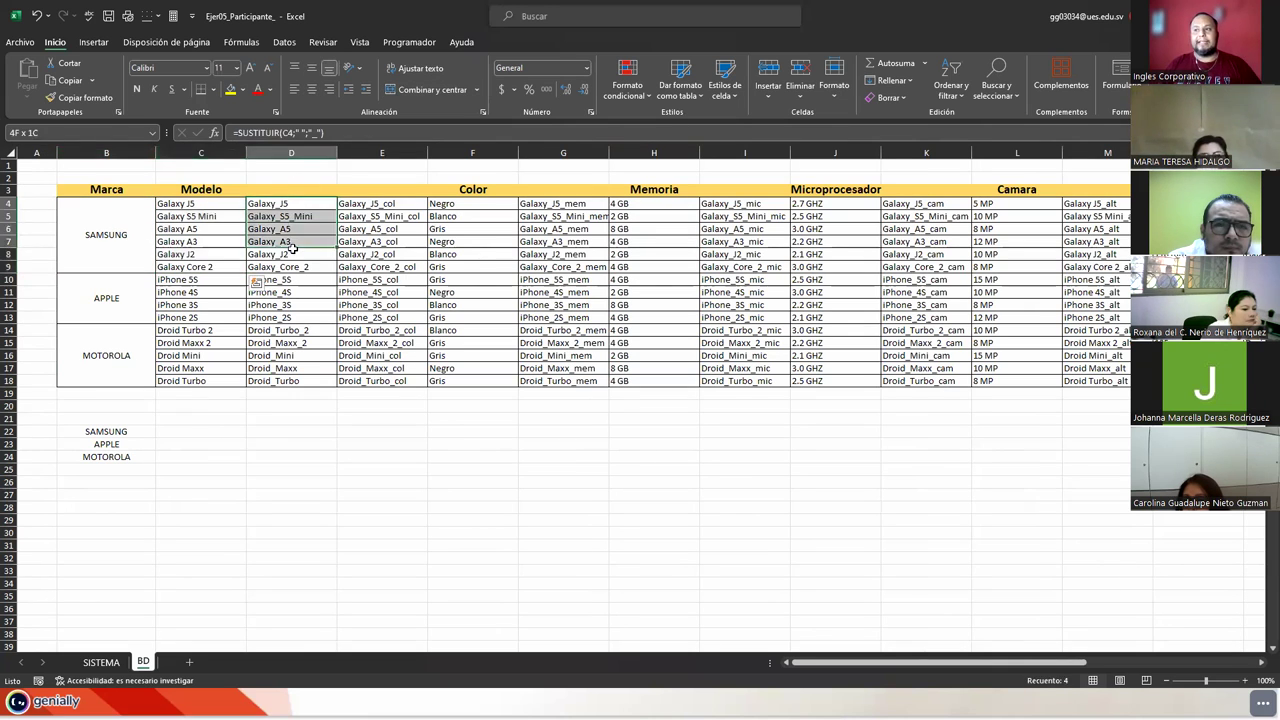
left_click(295, 265)
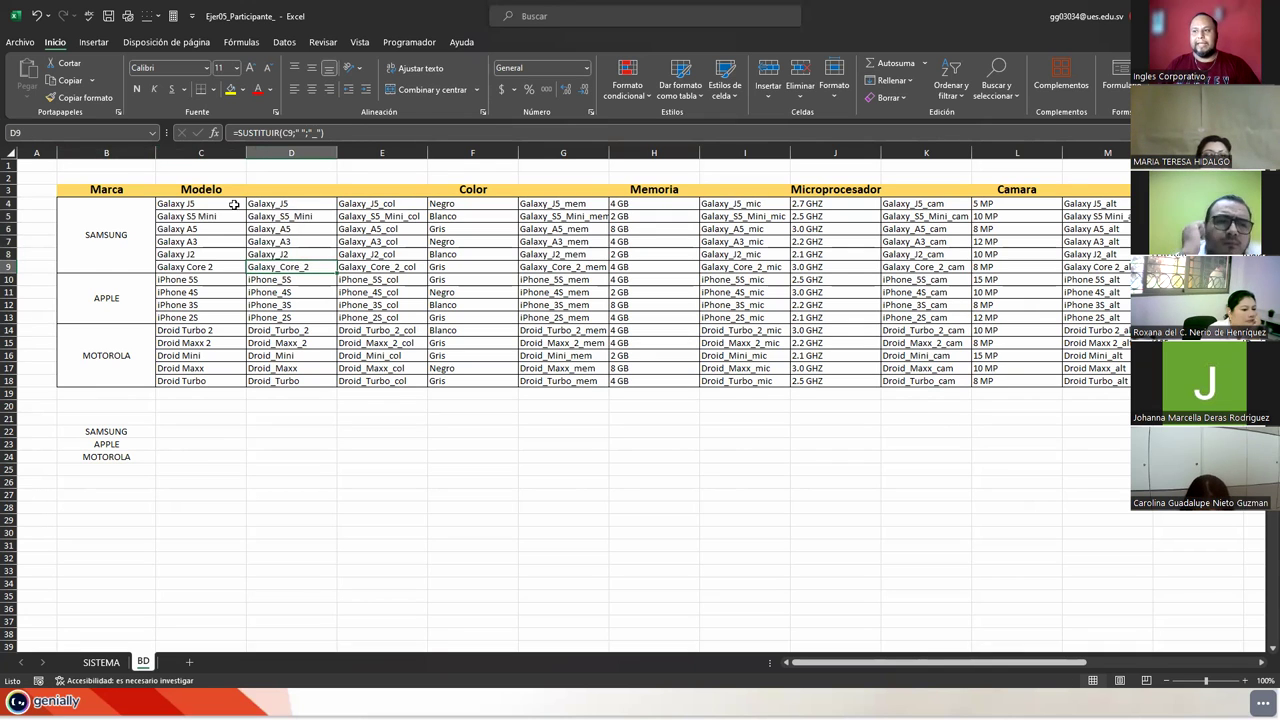
left_click_drag(265, 203, 282, 268)
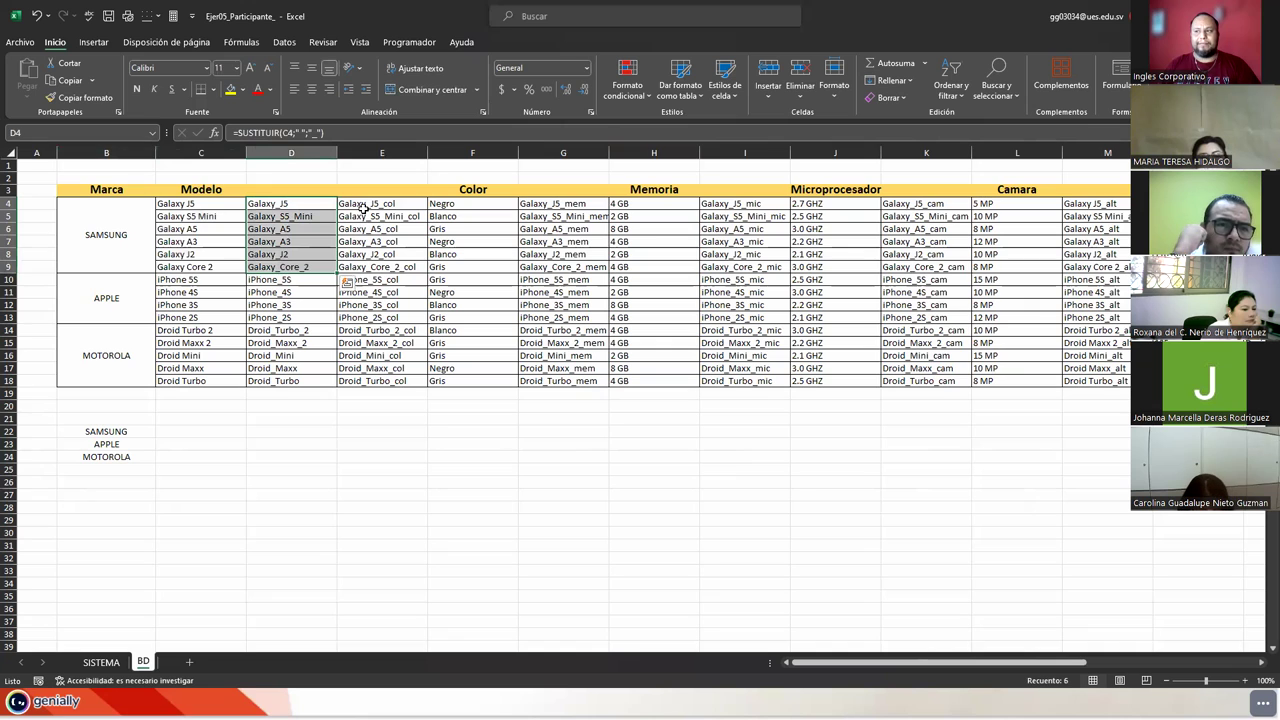
left_click(364, 204)
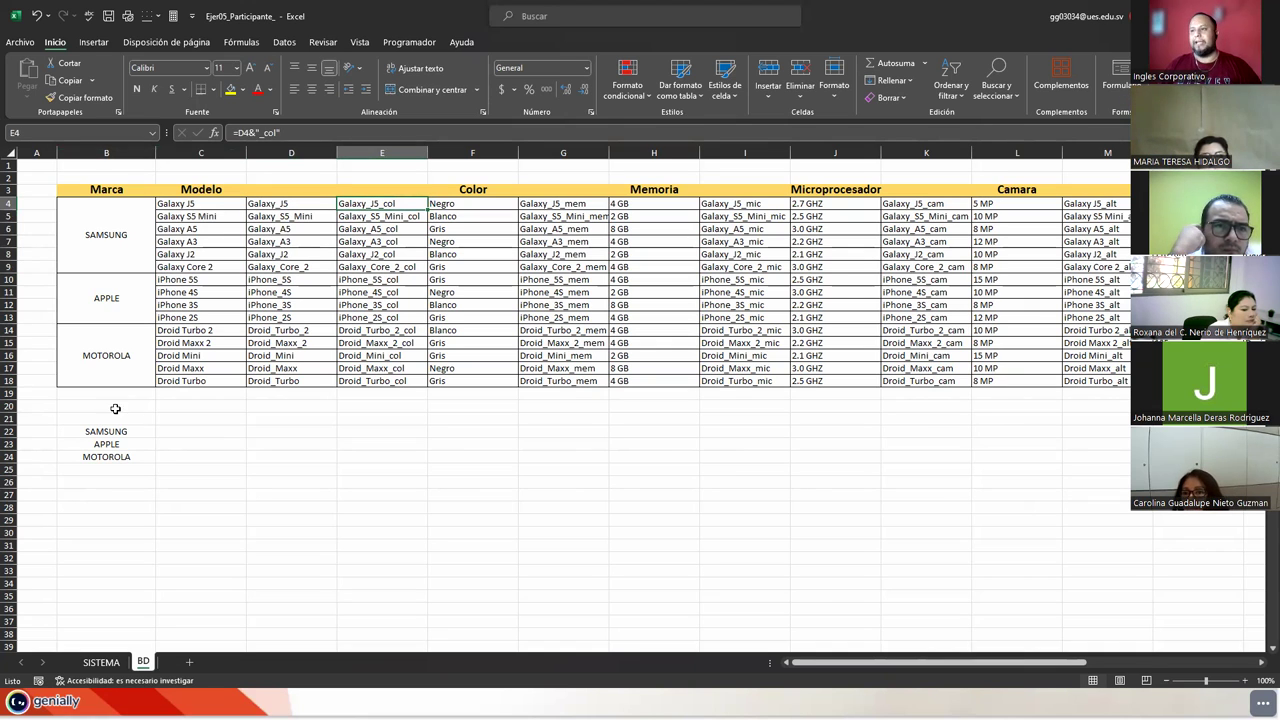
mouse_move(186, 204)
left_mouse_down()
mouse_move(180, 317)
mouse_move(193, 379)
left_mouse_up()
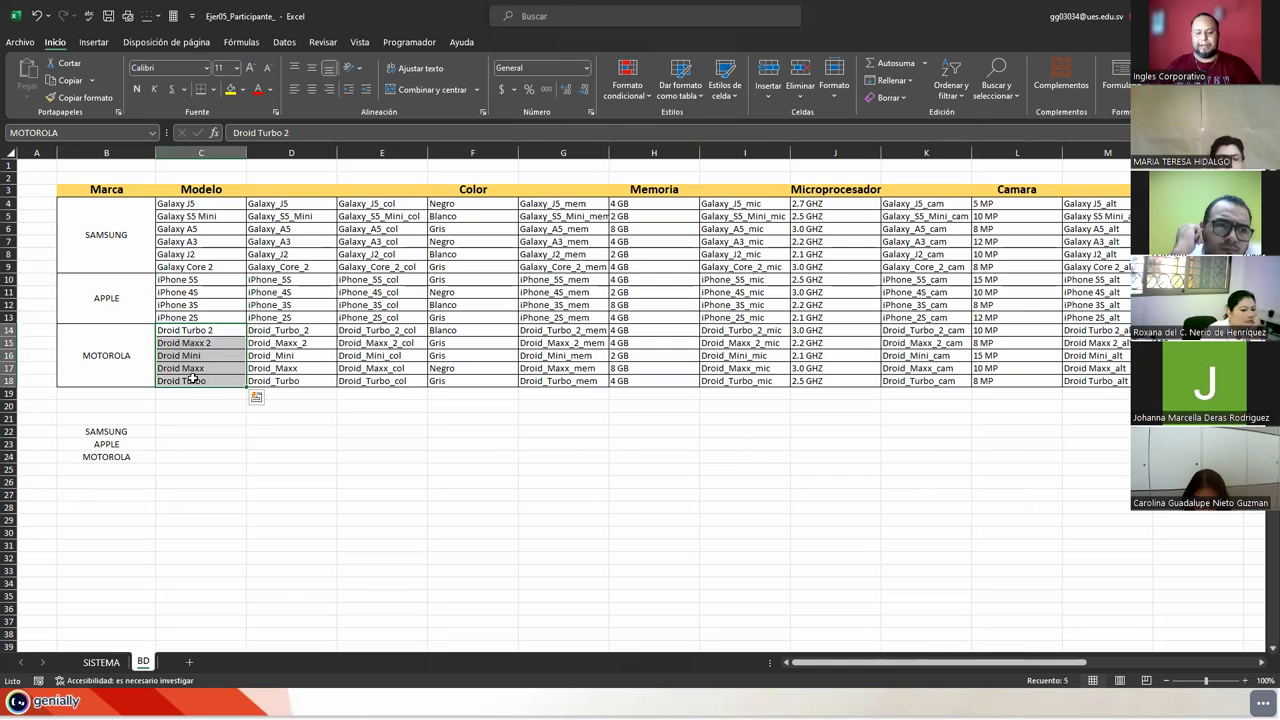
- Back on SISTEMA, start an INDIRECTO formula in C4, then cancel it
left_click(104, 663)
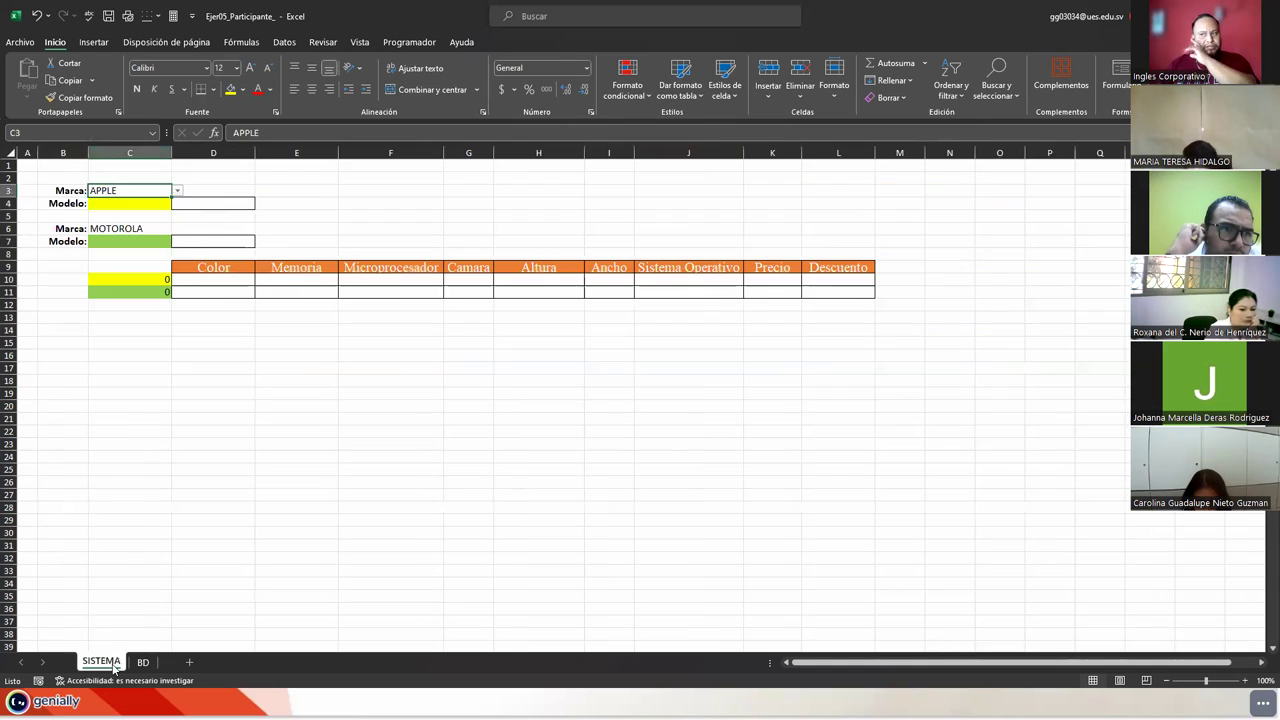
left_click(130, 204)
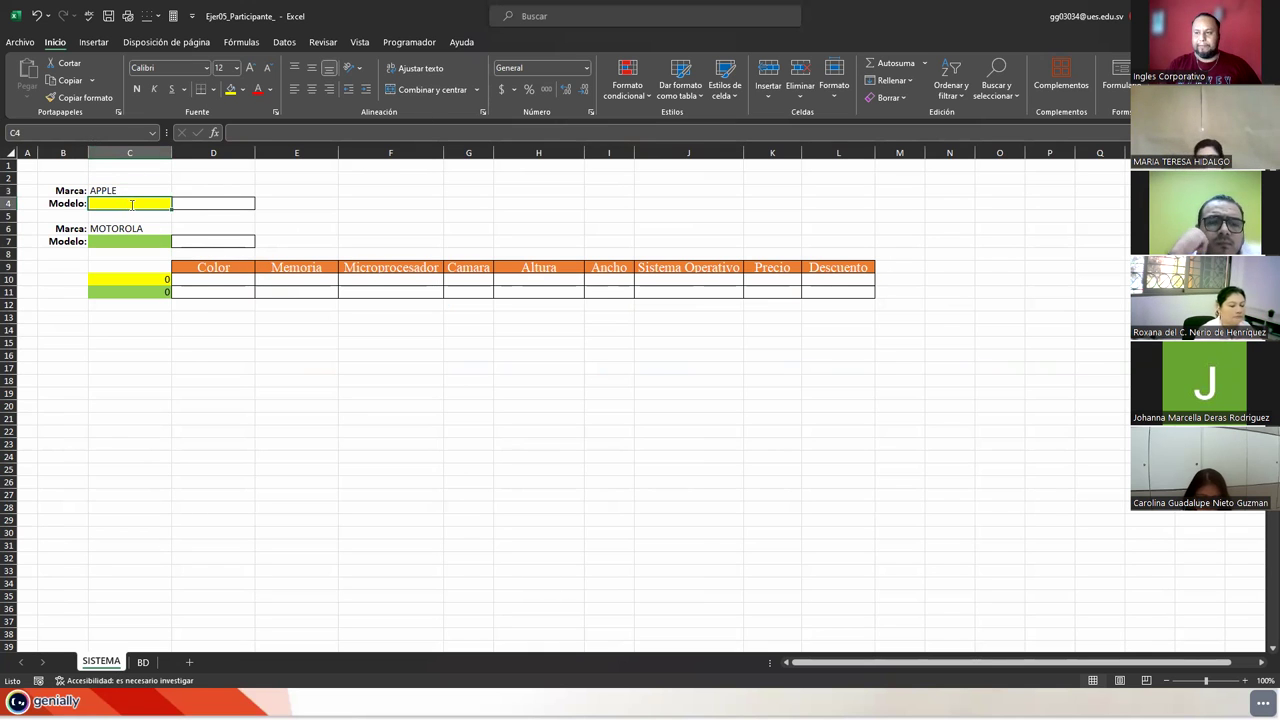
type("=indire")
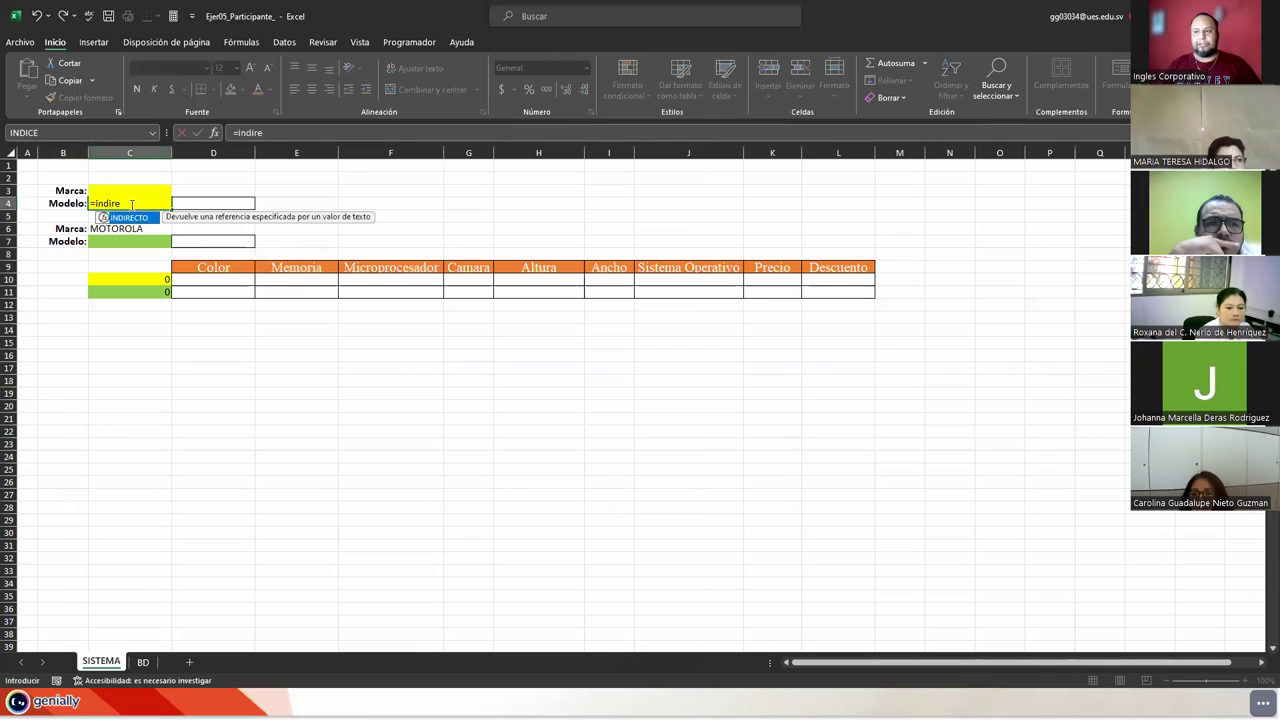
key("Tab")
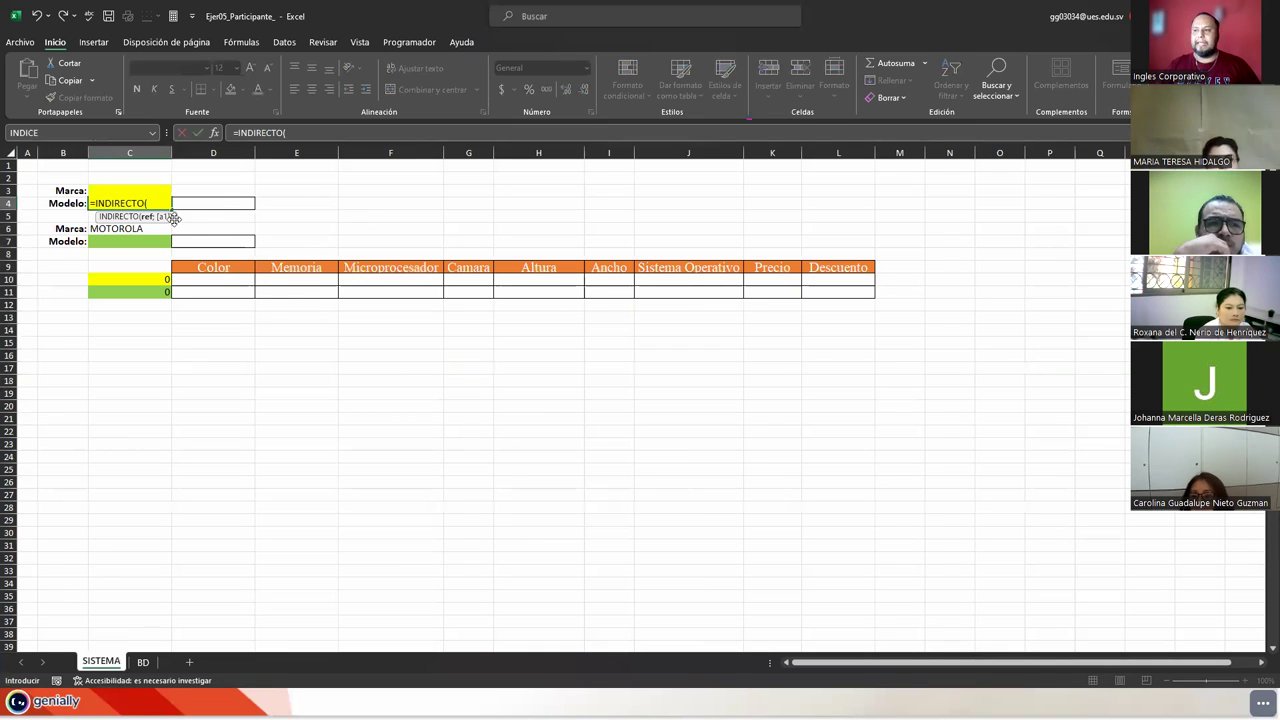
key("Escape")
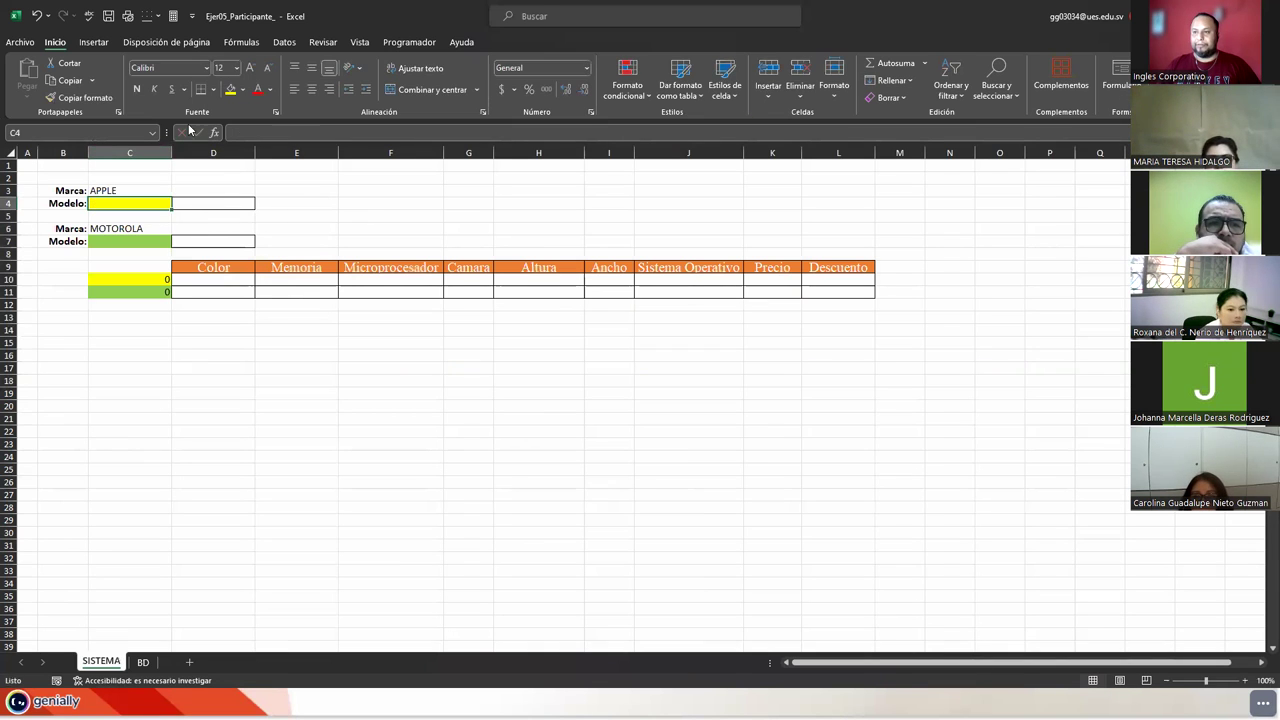
- Give C4 a list data validation with source =INDIRECTO($C$3)
left_click(285, 44)
left_click(717, 74)
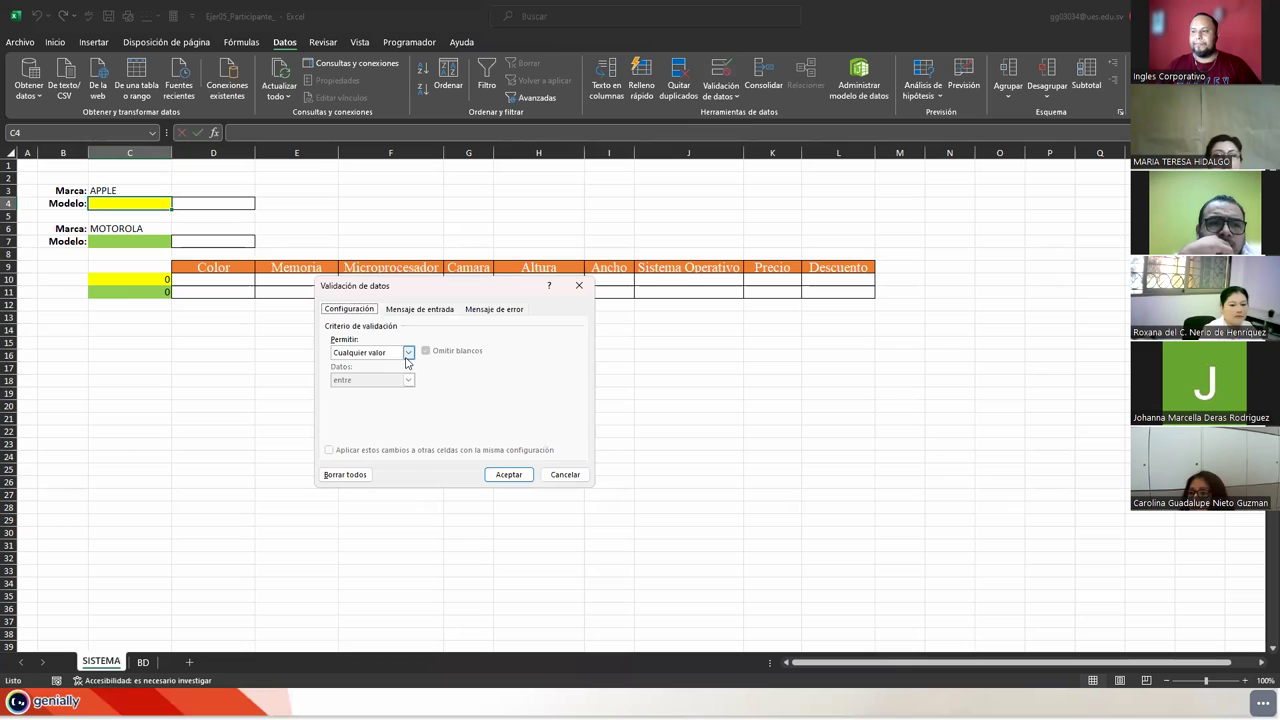
left_click(408, 352)
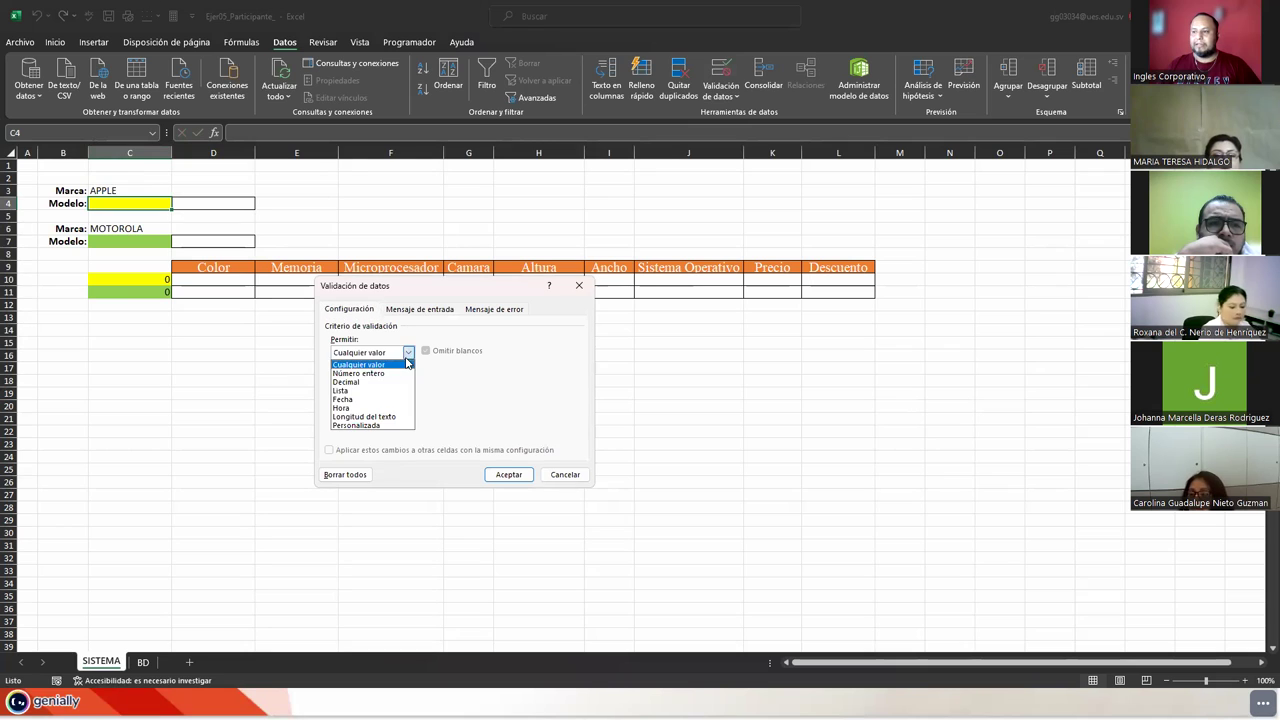
left_click(366, 391)
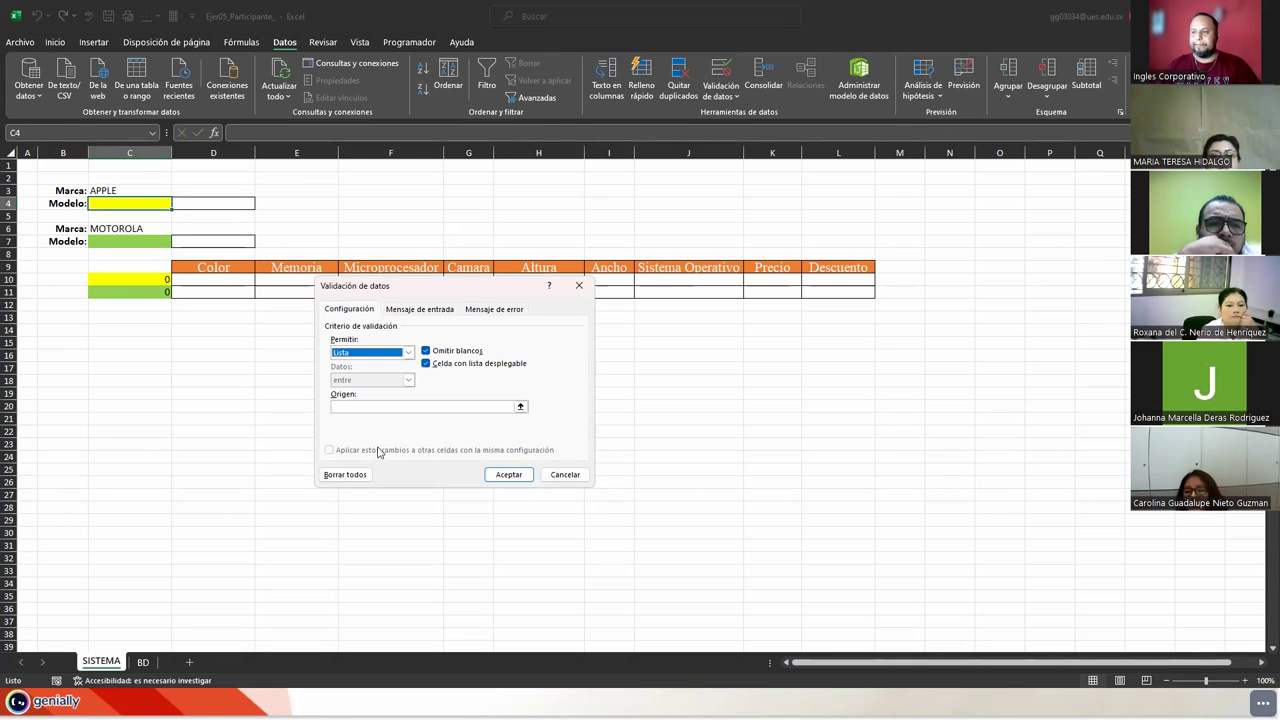
left_click(424, 408)
type("=INDIRE")
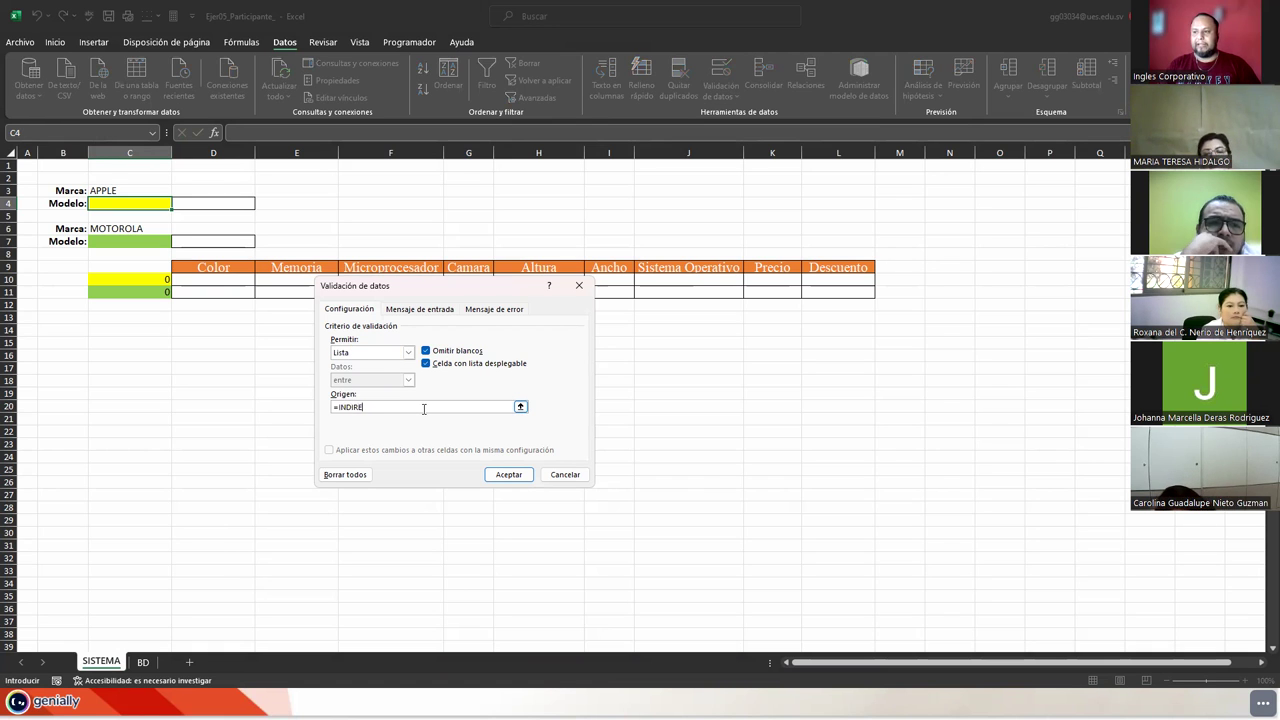
type("CTO(")
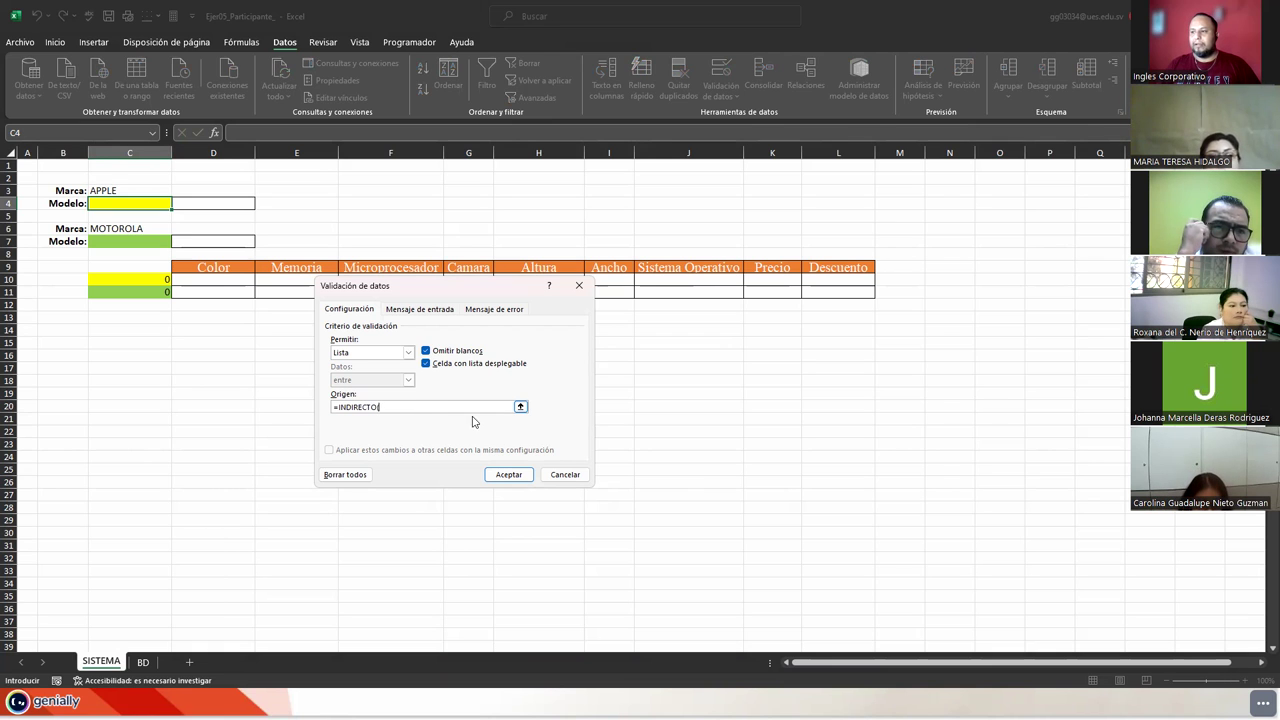
left_click(519, 407)
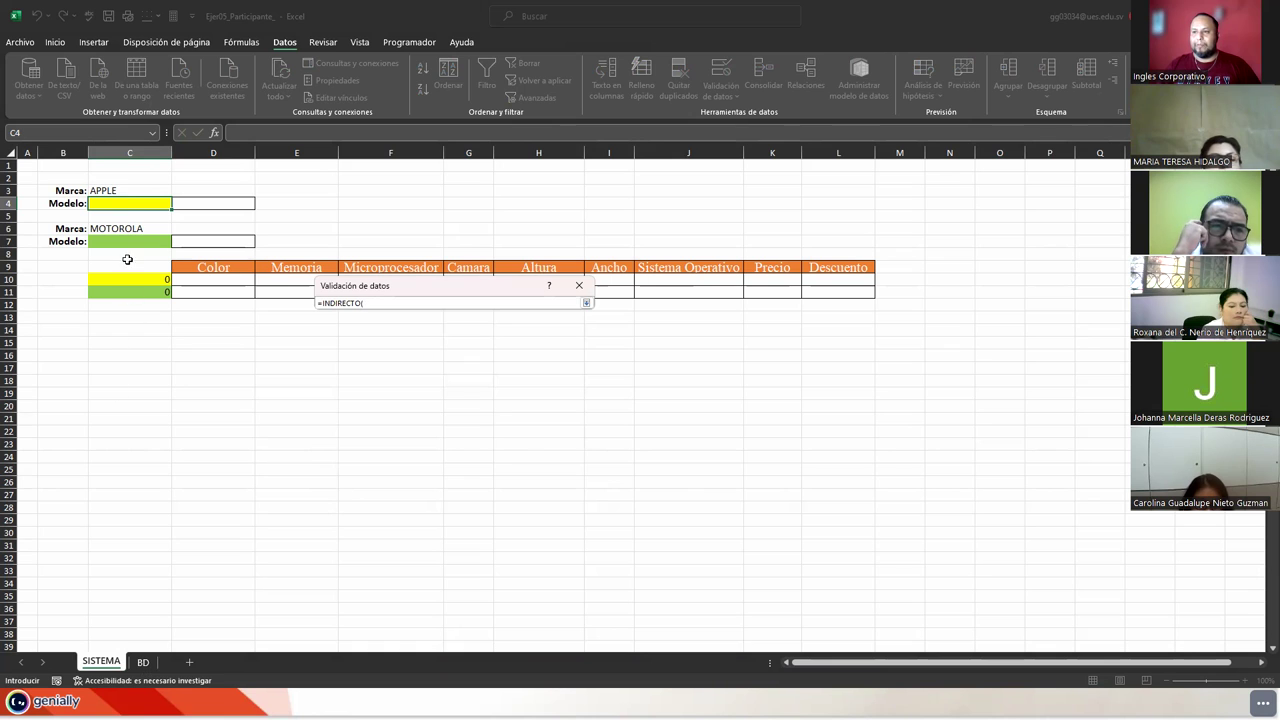
left_click(120, 190)
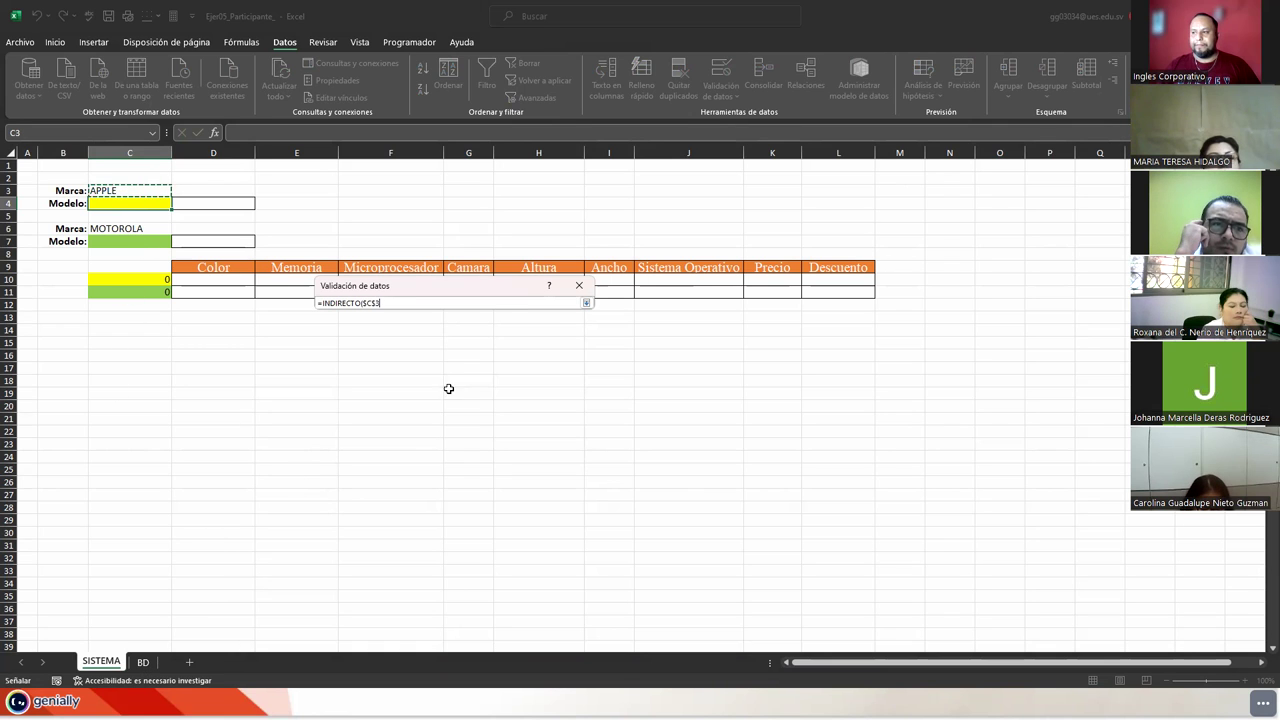
type(")")
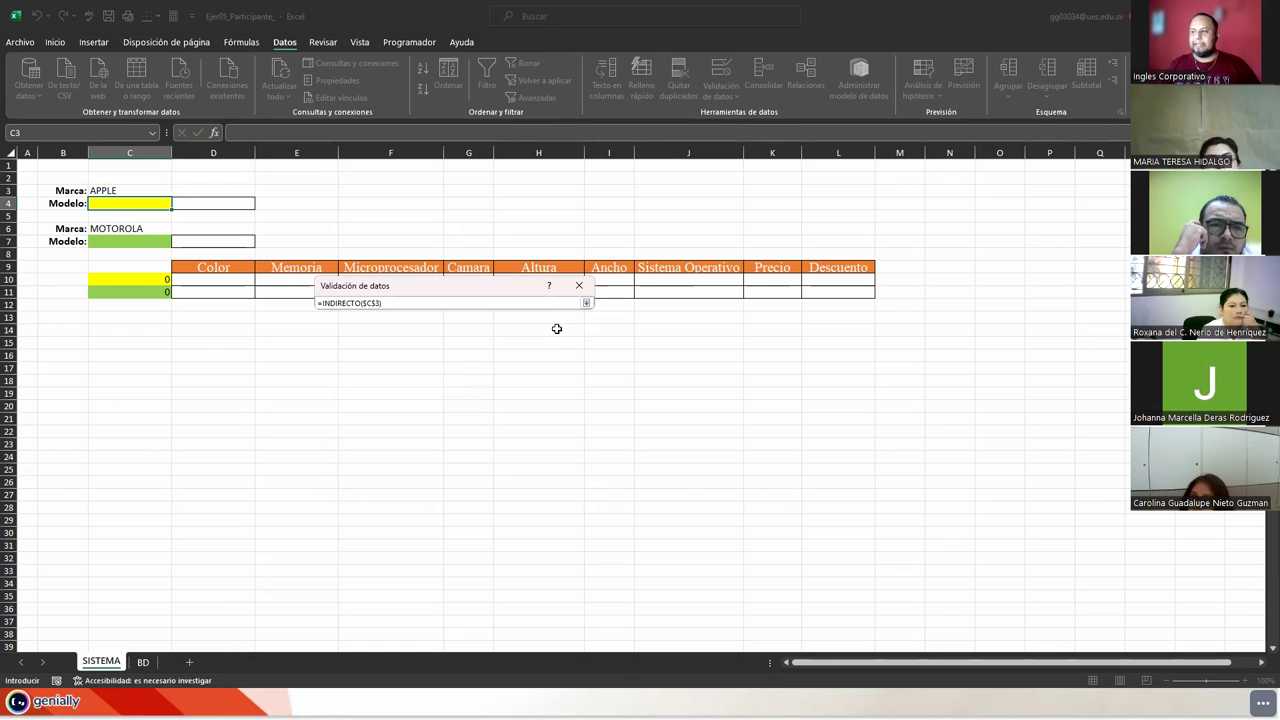
key("Return")
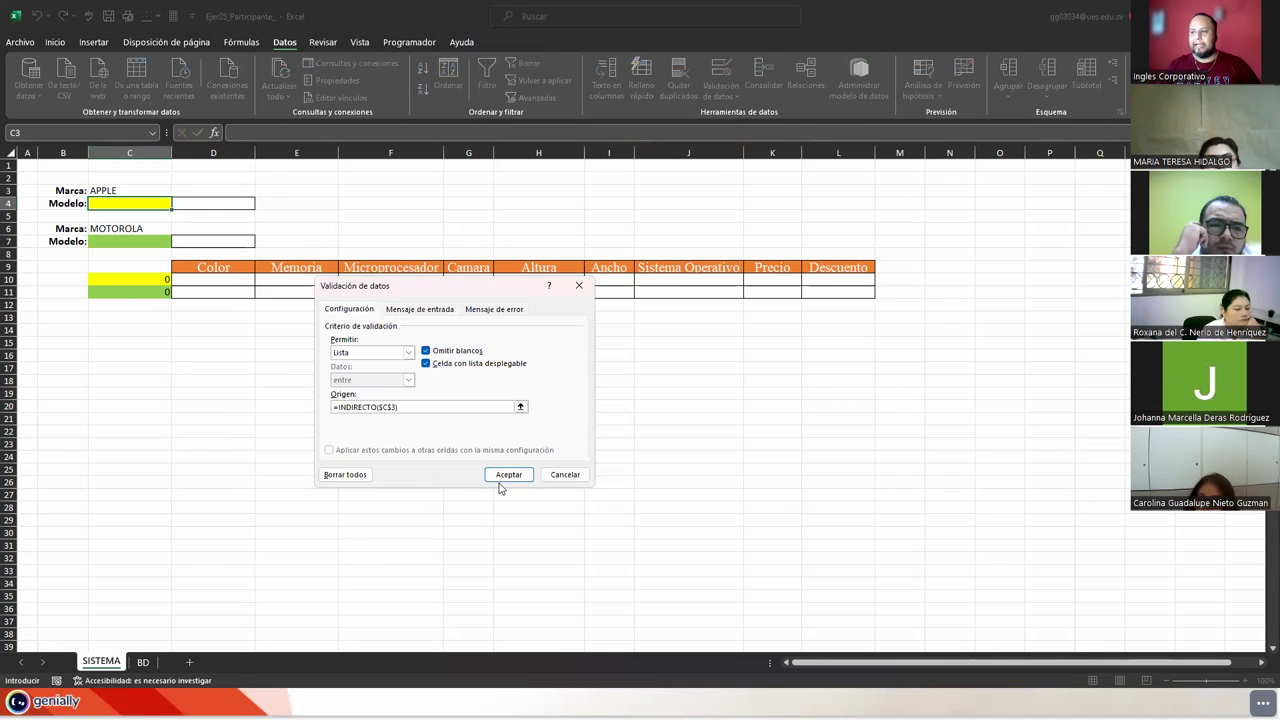
left_click(502, 481)
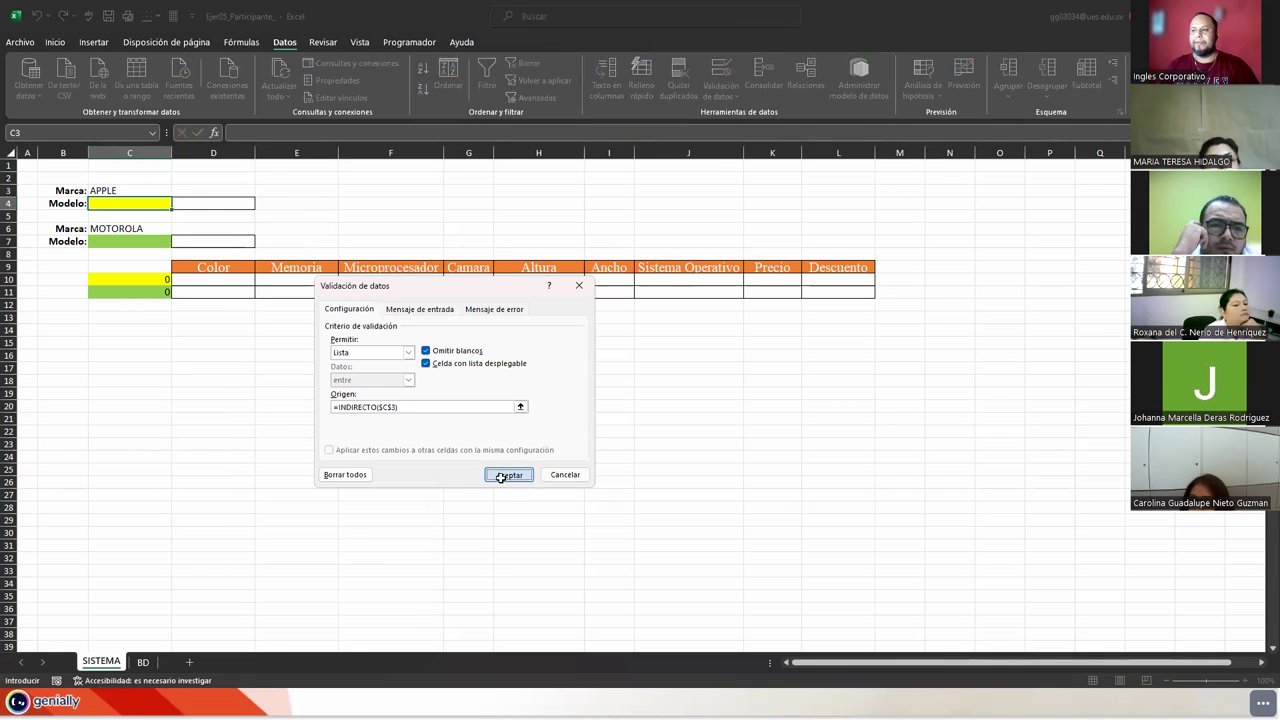
- Set brand C3 to SAMSUNG and check that C4's drop-down lists Galaxy models
left_click(104, 190)
left_click(177, 191)
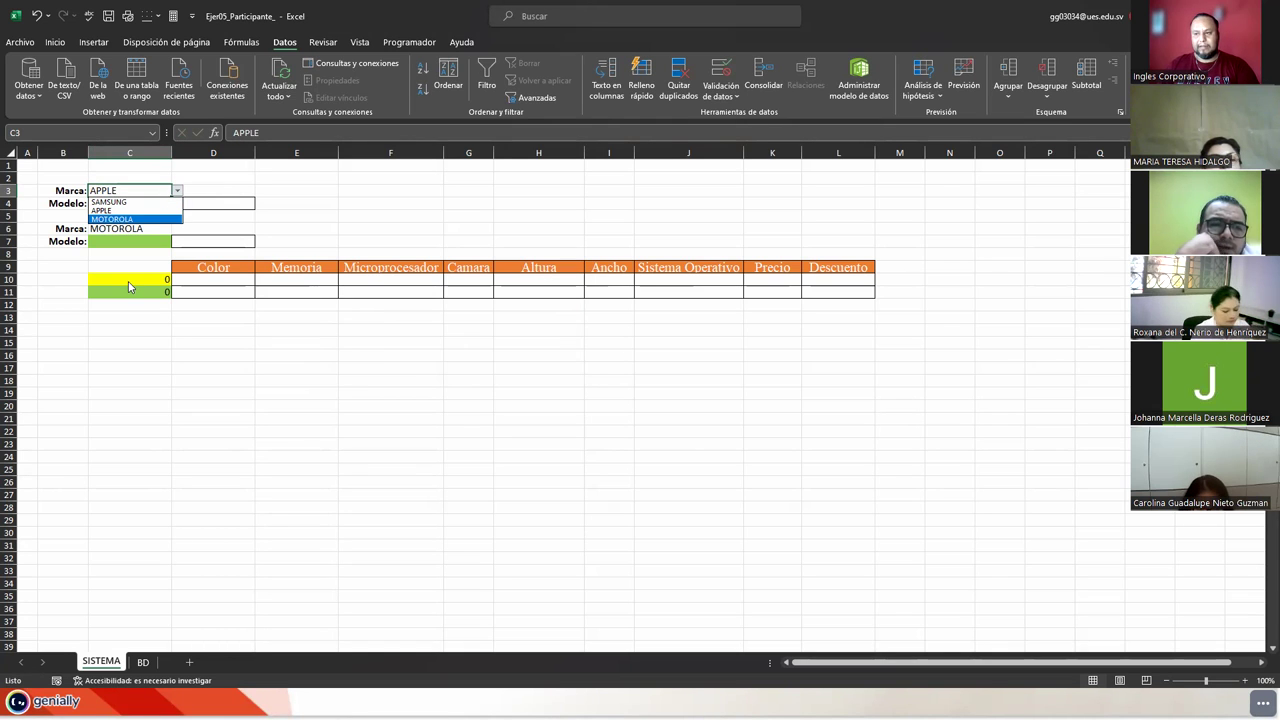
left_click(140, 203)
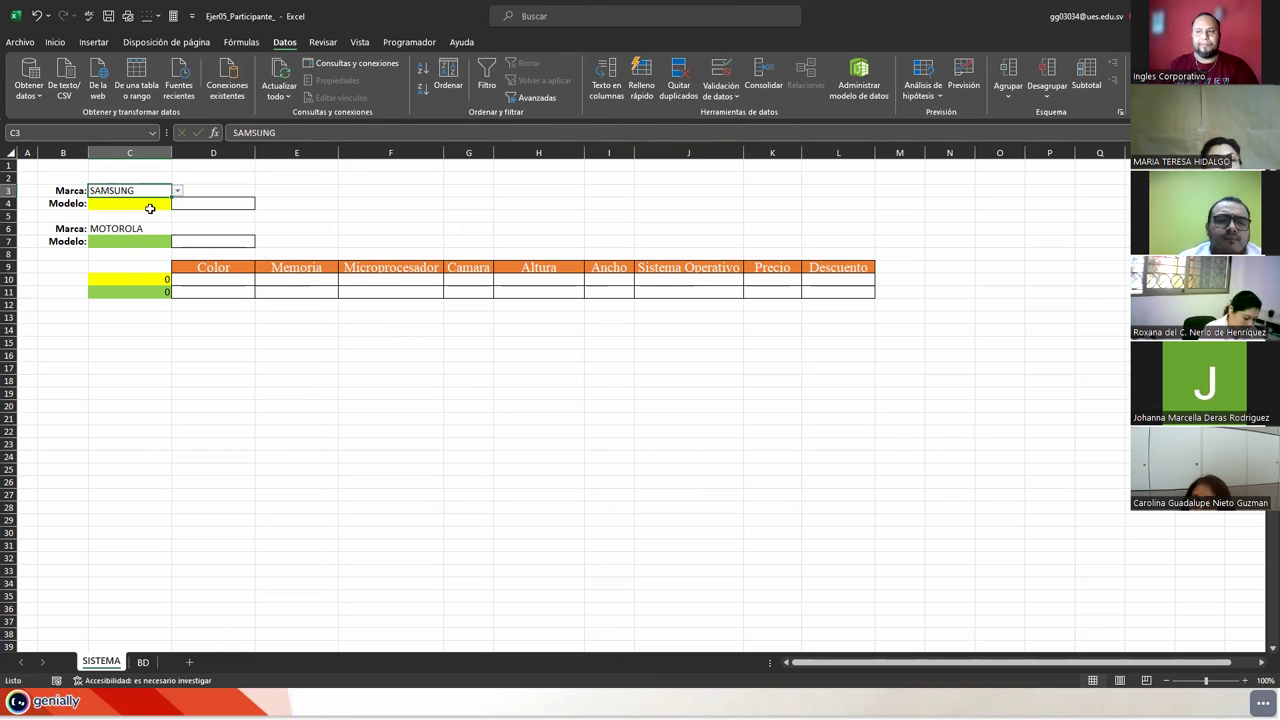
left_click(154, 205)
left_click(177, 205)
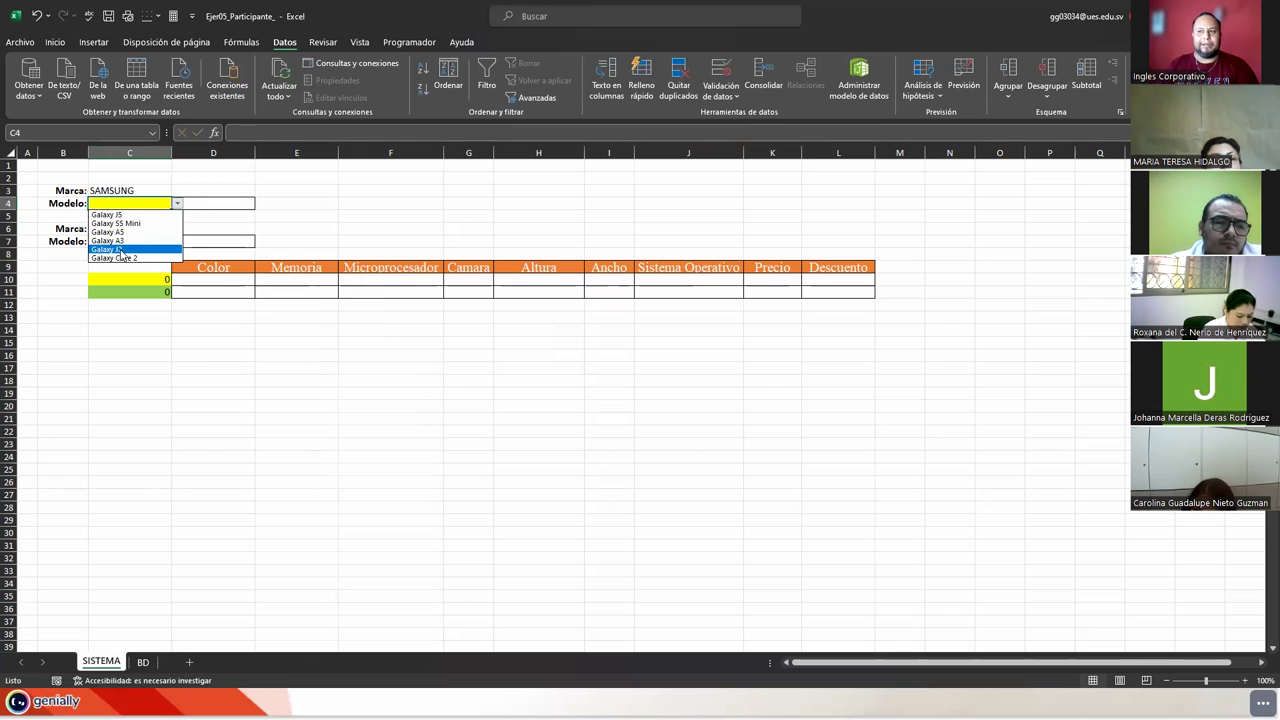
left_click(180, 208)
- Confirm the second brand C6 stays MOTOROLA and select model cell C7
left_click(158, 230)
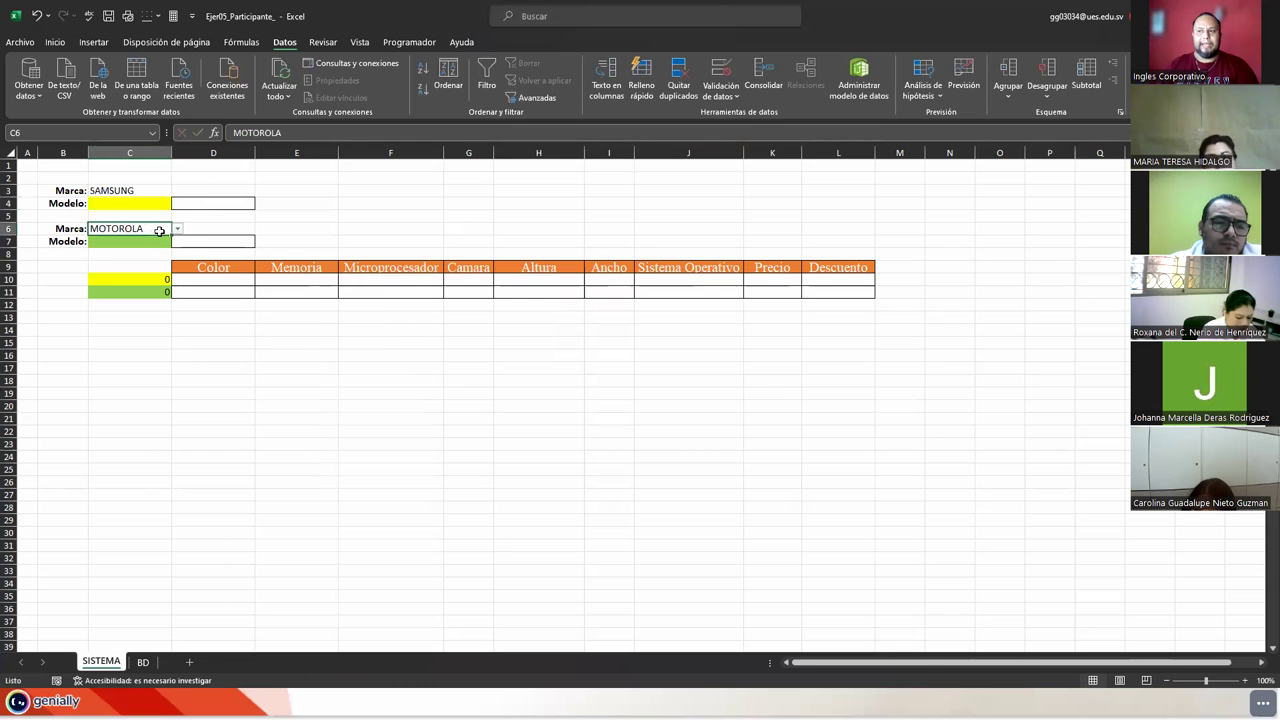
left_click(177, 229)
left_click(125, 240)
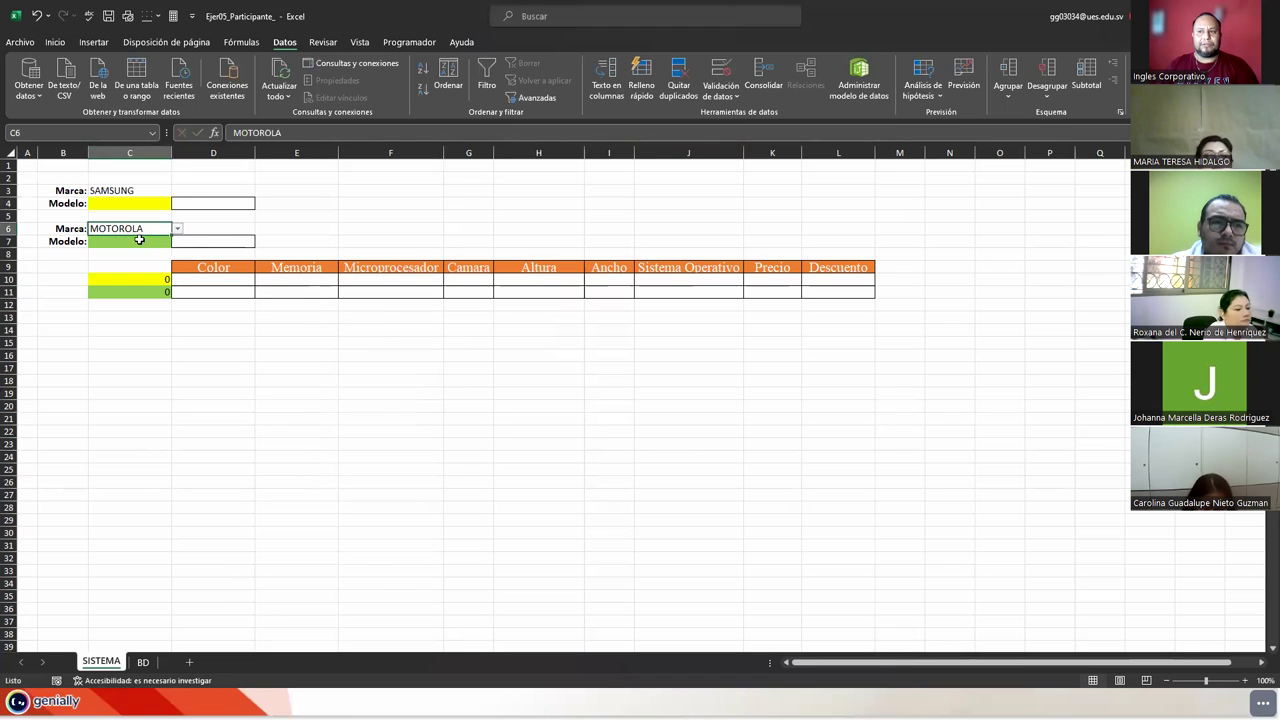
left_click(125, 241)
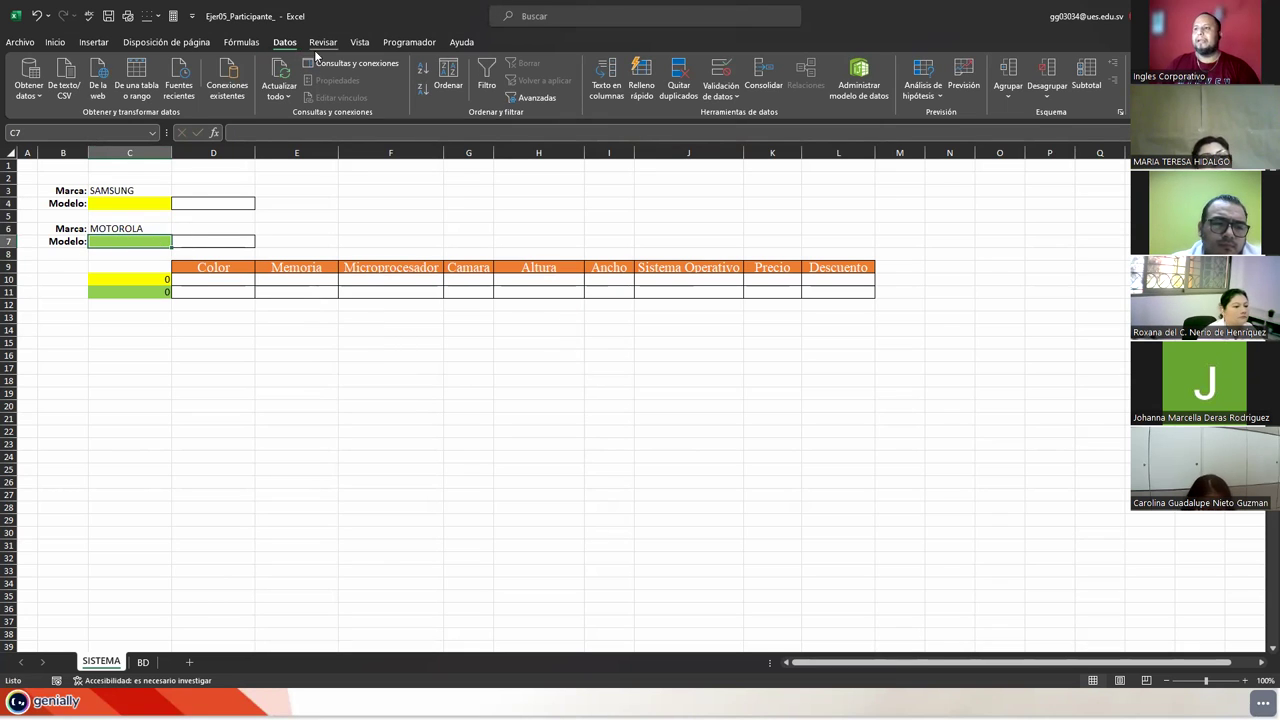
- Give C7 a list data validation with source =INDIRECTO($C$6)
left_click(715, 72)
left_click(407, 352)
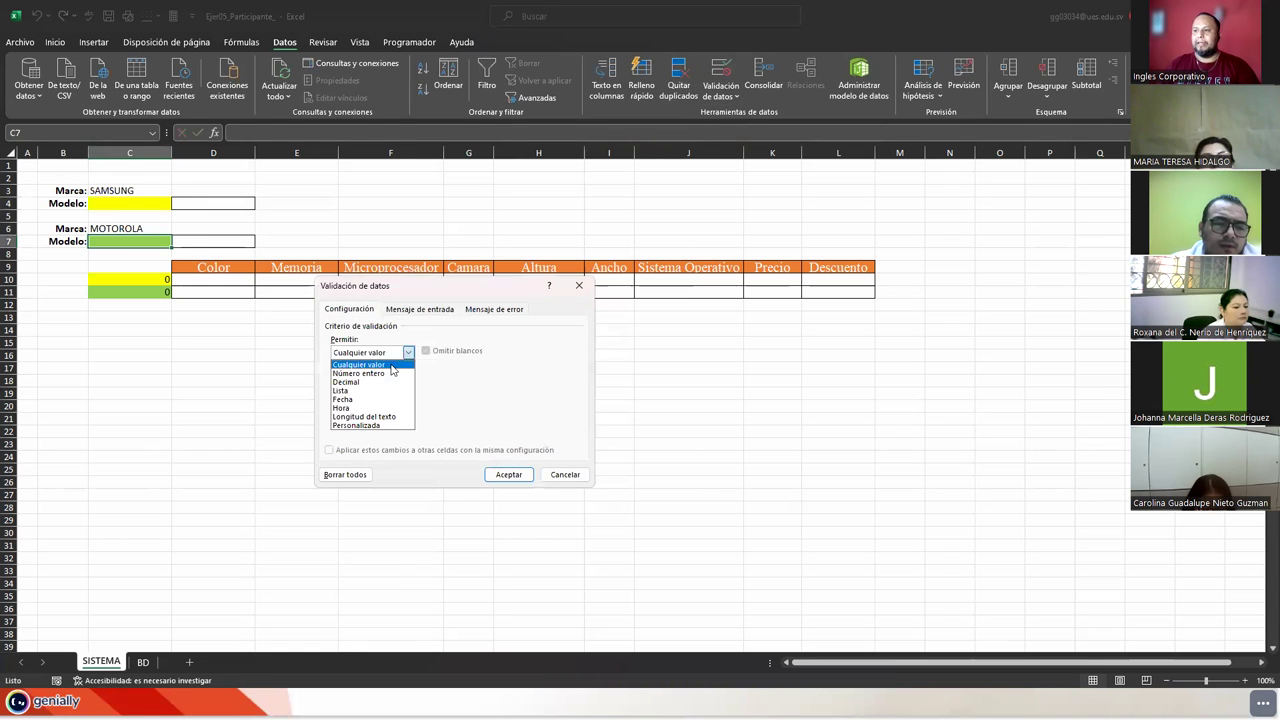
left_click(345, 390)
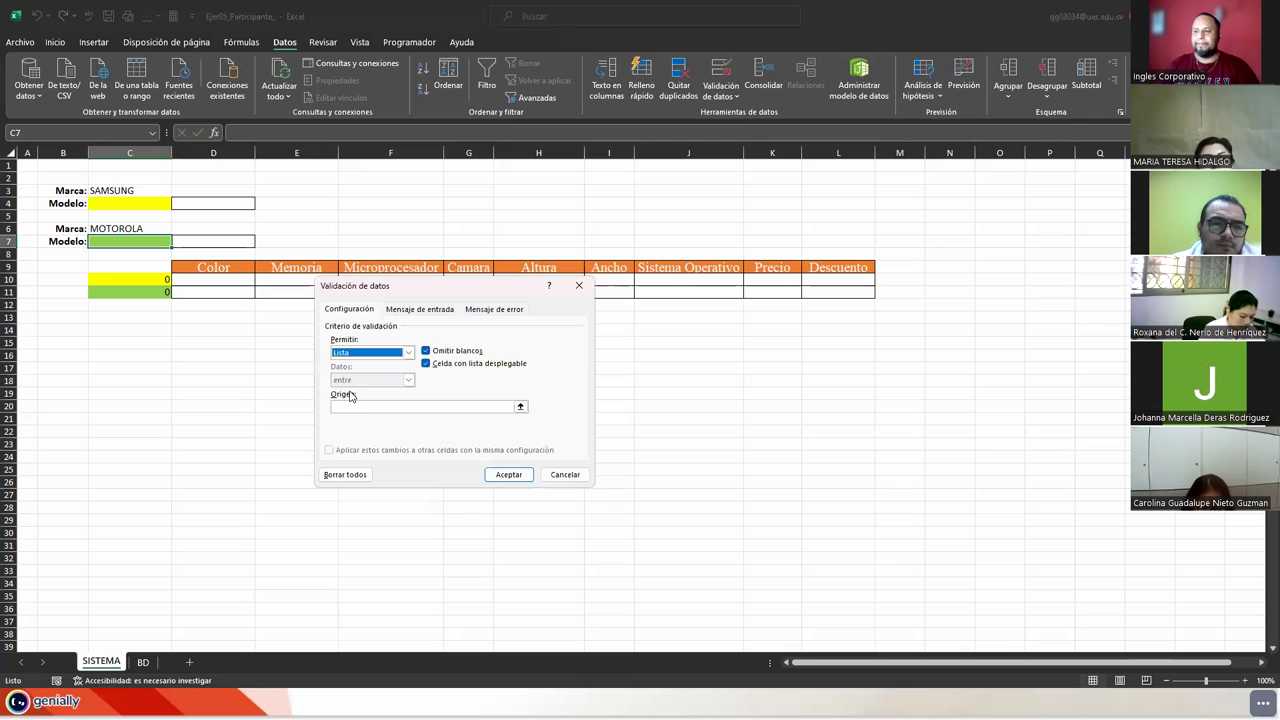
left_click(371, 407)
type("INDIRECTO(")
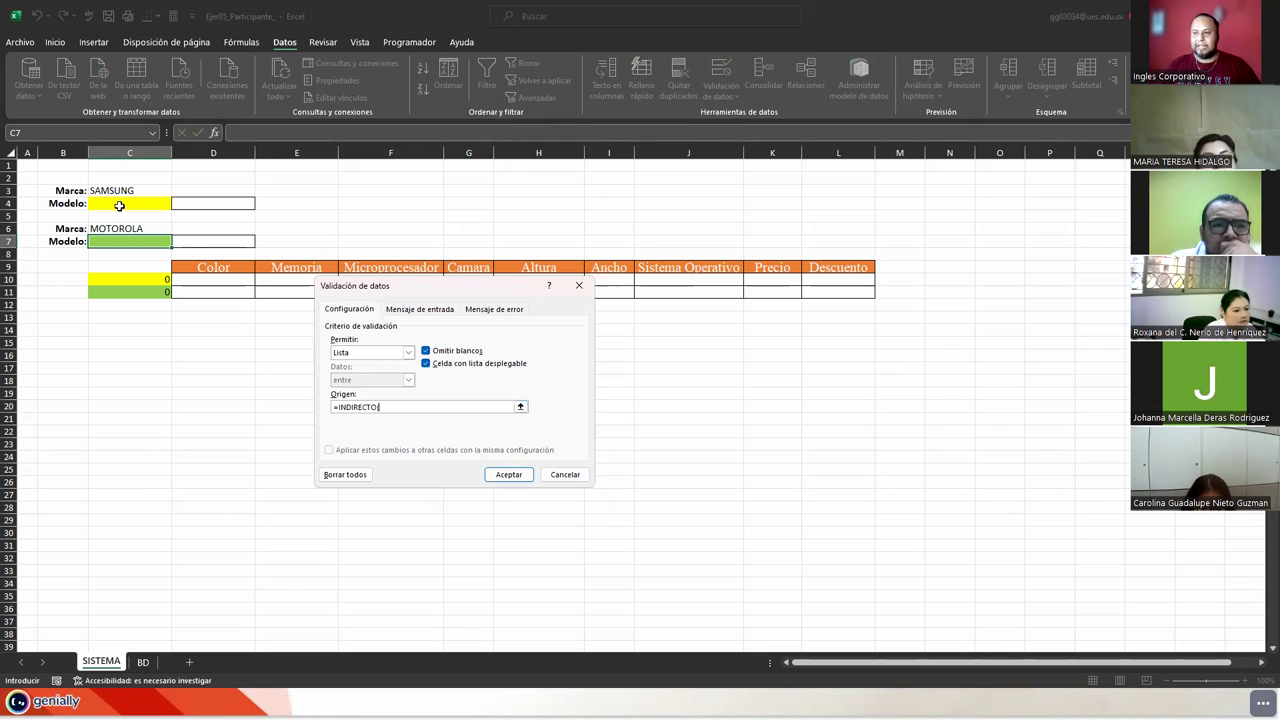
left_click(119, 228)
type(")")
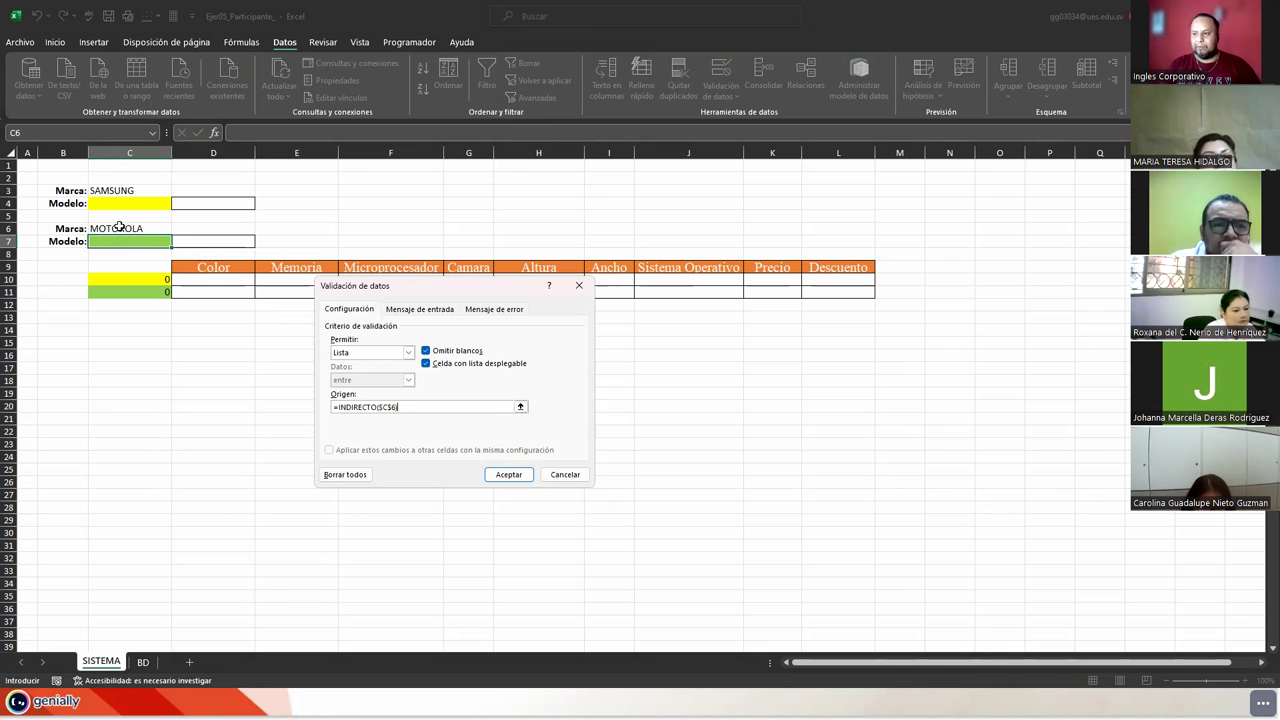
key("Return")
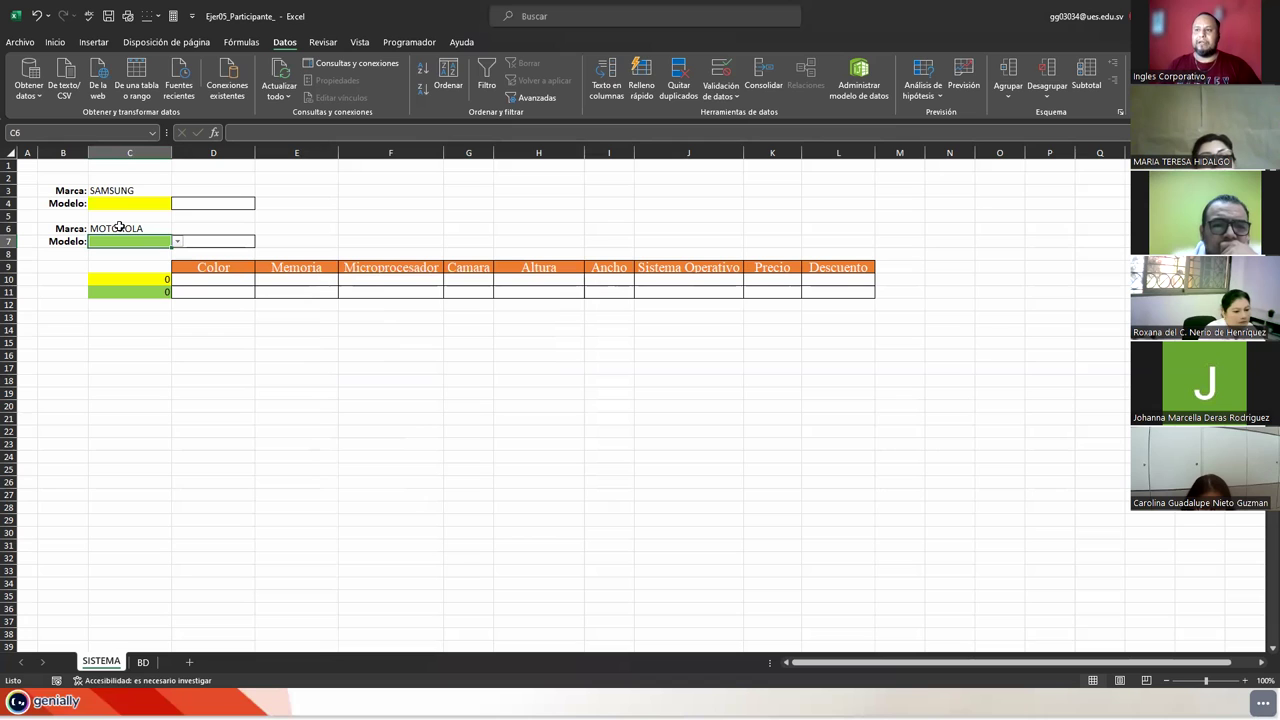
- Choose Galaxy A5 as the model in C4 and Droid Mini in C7
left_click(158, 207)
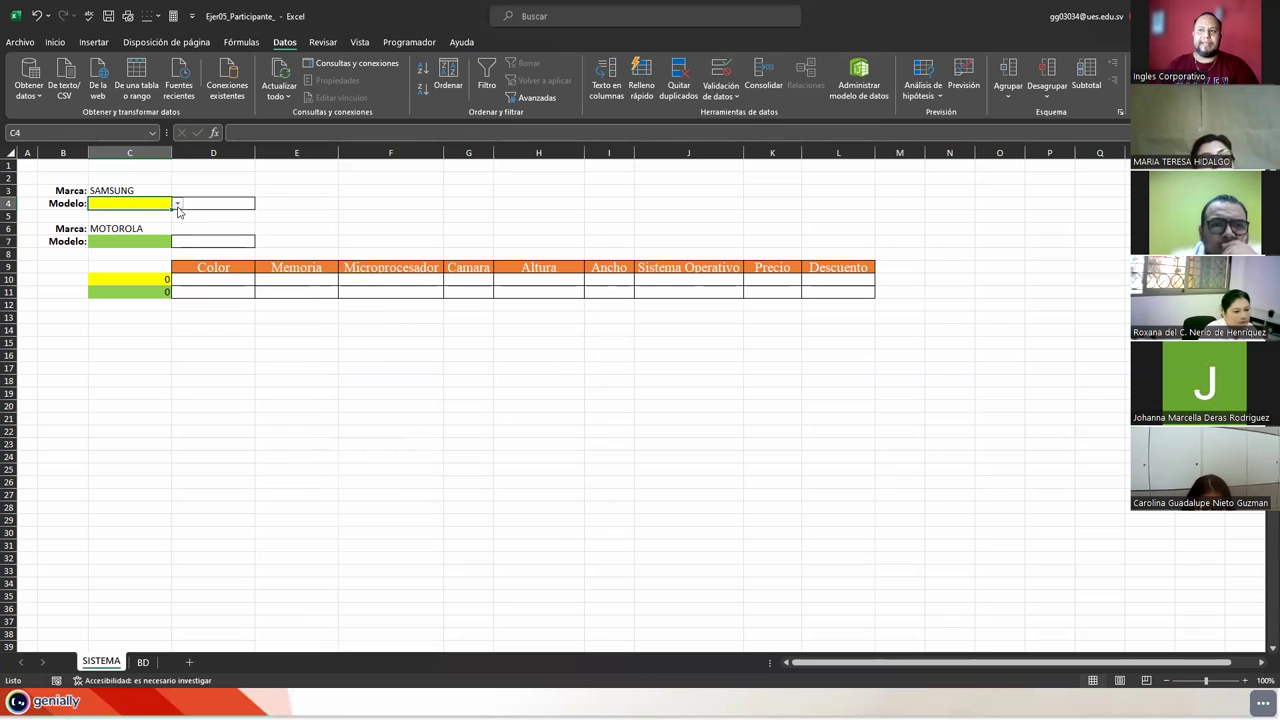
left_click(178, 206)
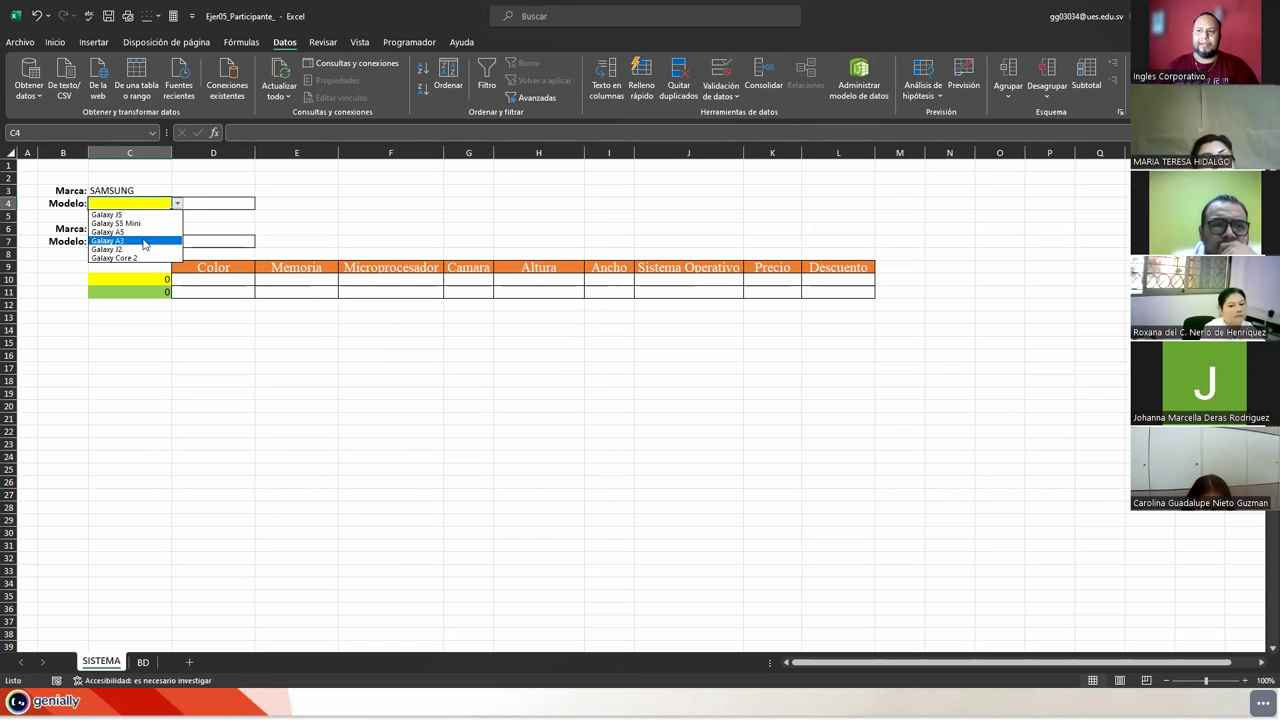
left_click(133, 232)
left_click(160, 241)
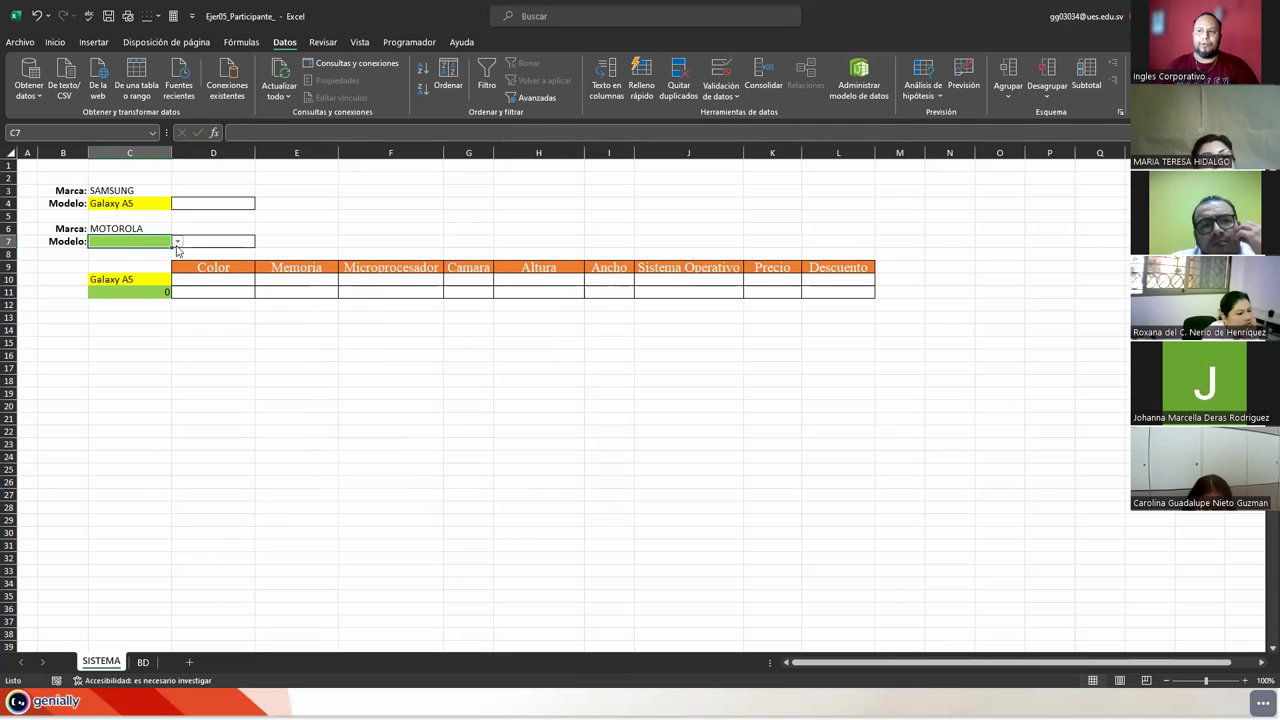
left_click(177, 241)
left_click(156, 270)
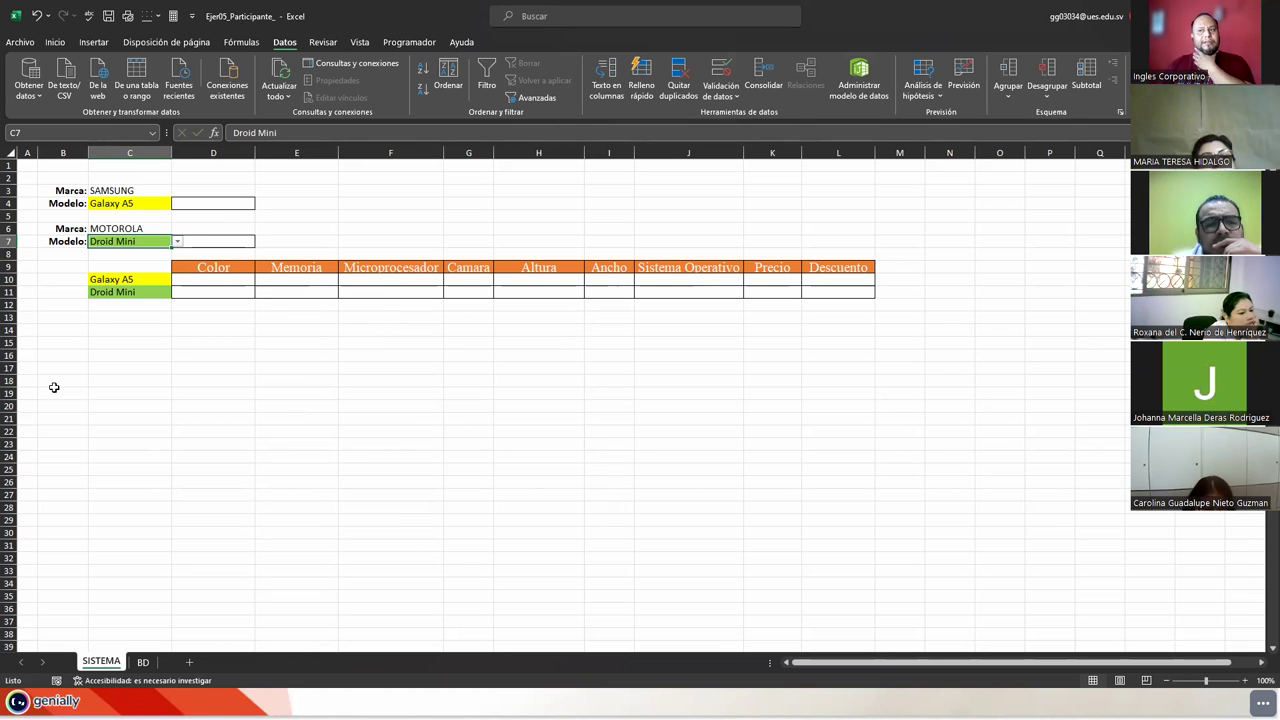
- In D4, enter a SUSTITUIR formula replacing spaces in C4 with underscores, and copy it to D7
left_click(208, 204)
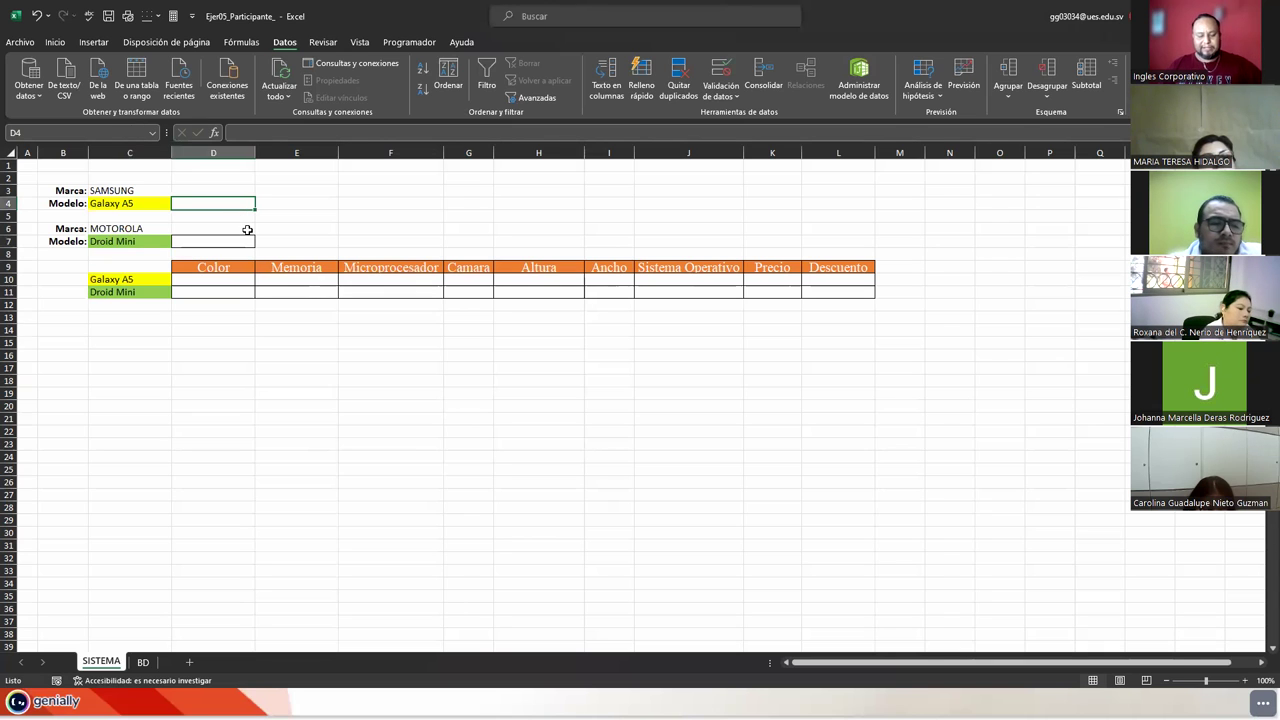
type("=")
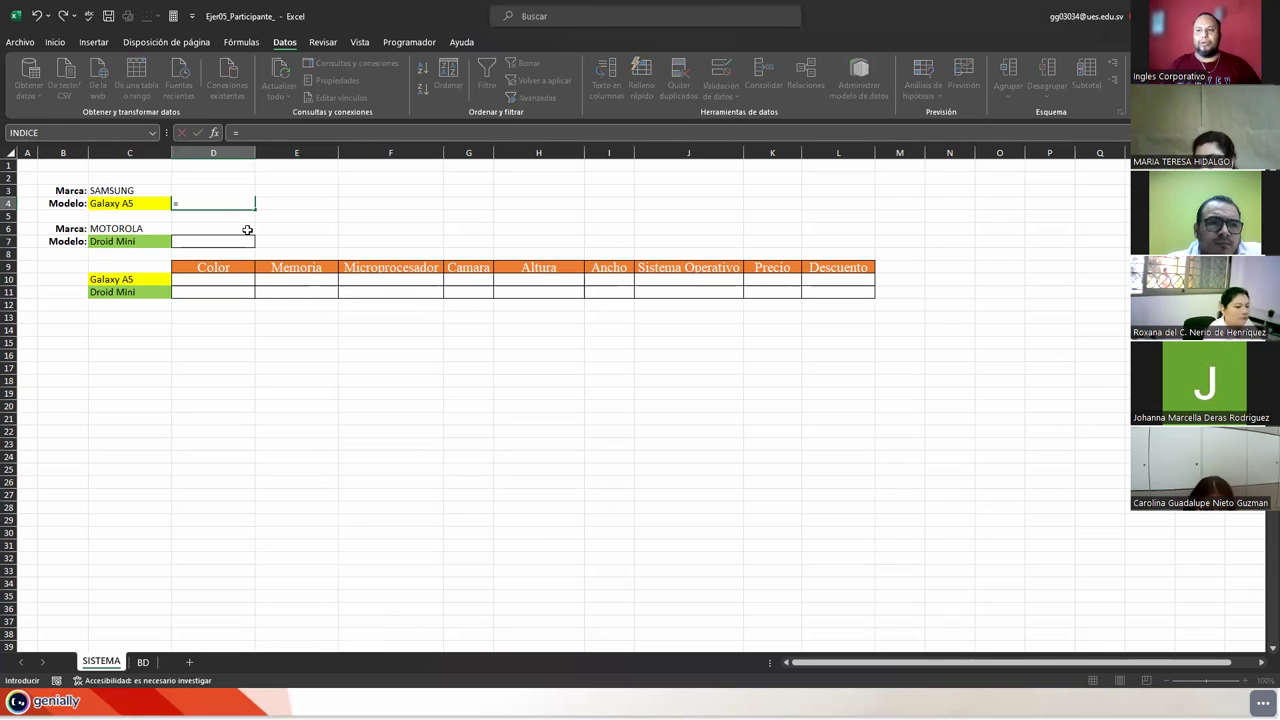
type("SUS")
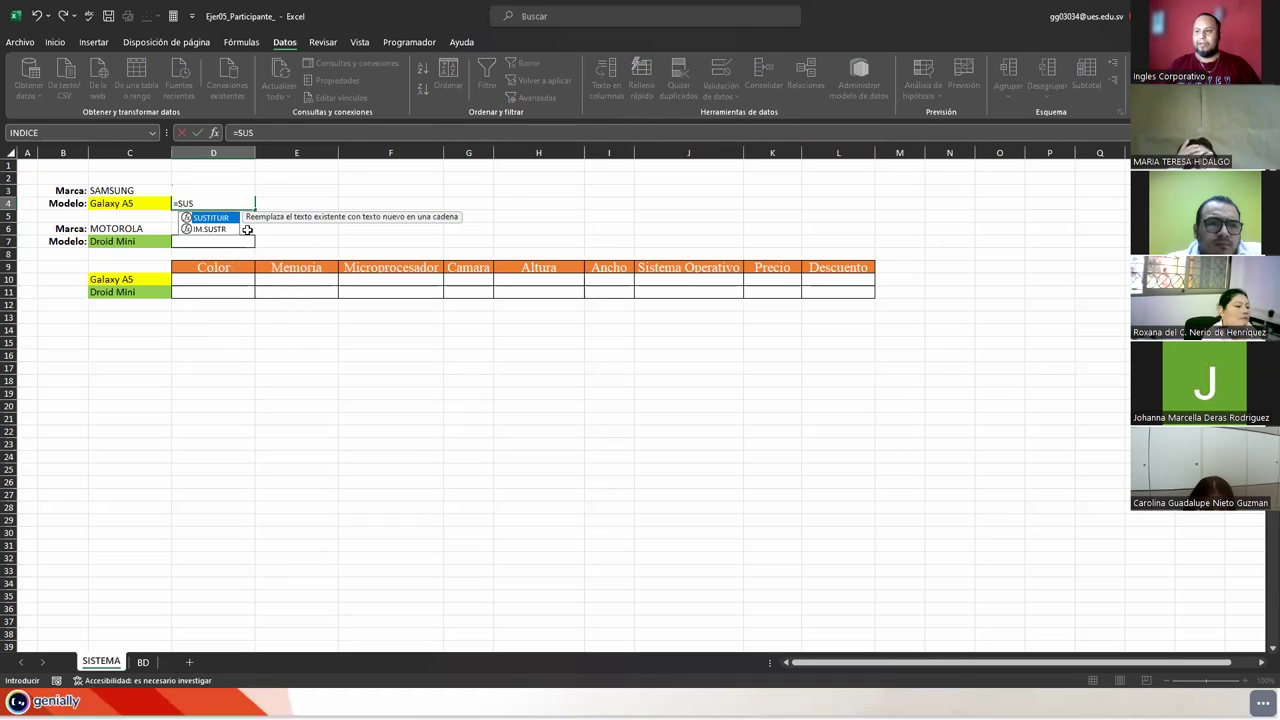
key("Tab")
key("Left")
type(";\" \";\"")
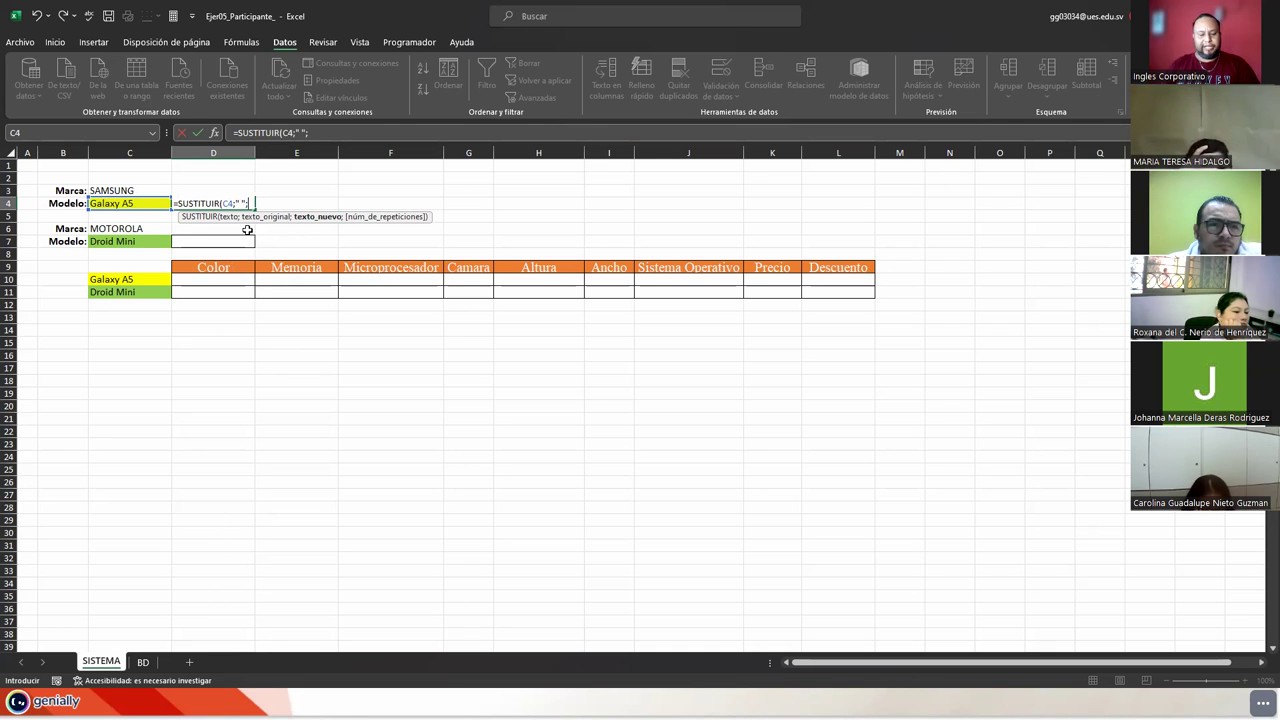
type("_")
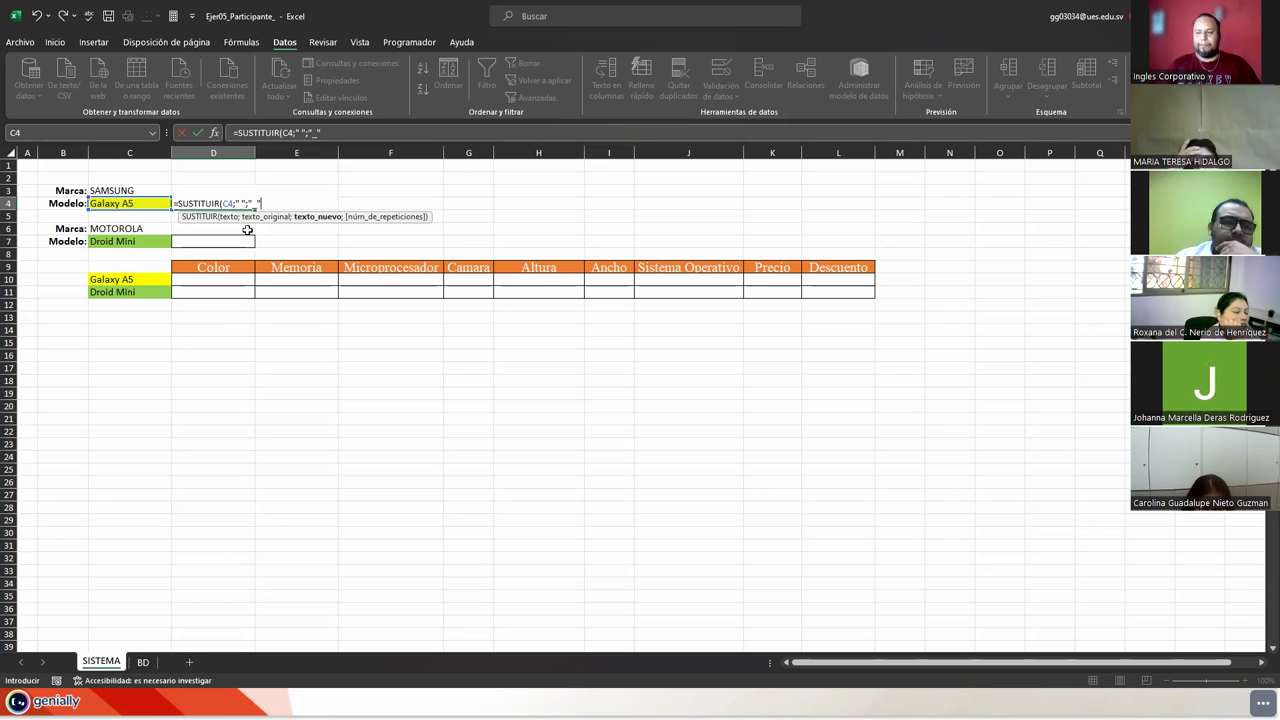
type("\")")
key("Return")
key("Up")
key("ctrl+c")
key("Down")
key("Down")
key("Down")
key("Return")
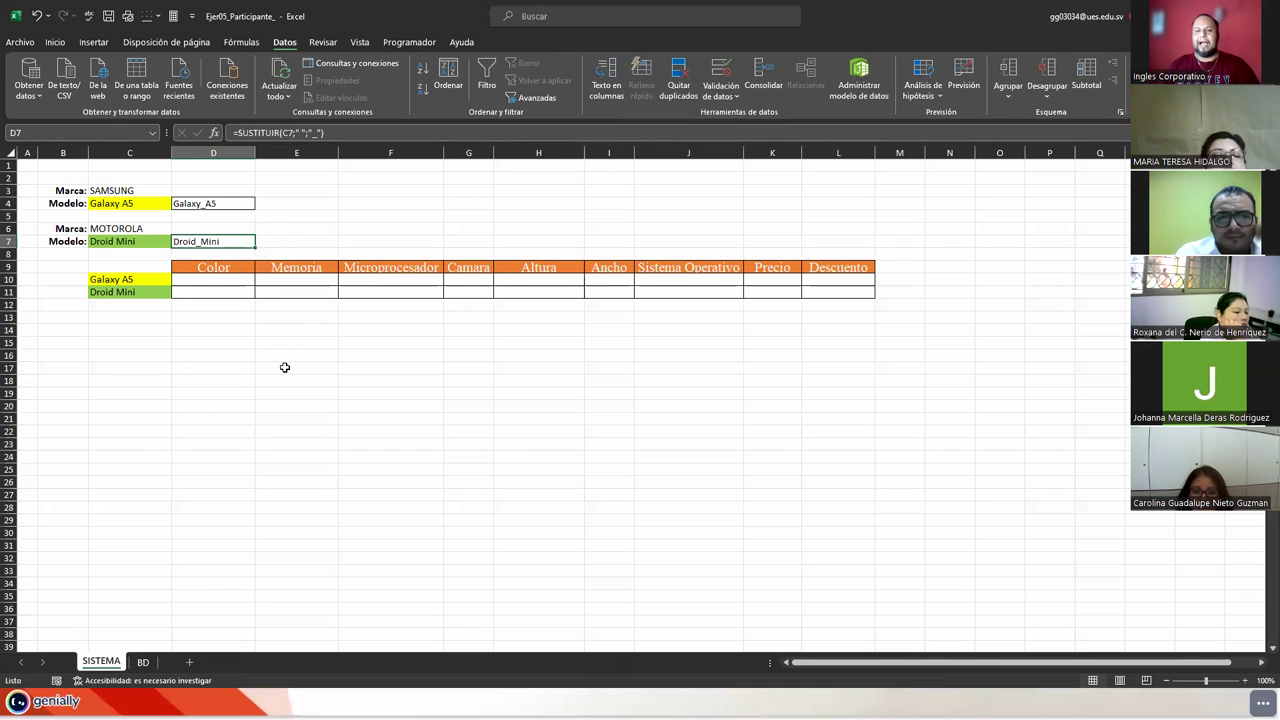
- Pick Galaxy J5 in C4 and Droid Turbo 2 in C7, then widen column D
left_click(213, 279)
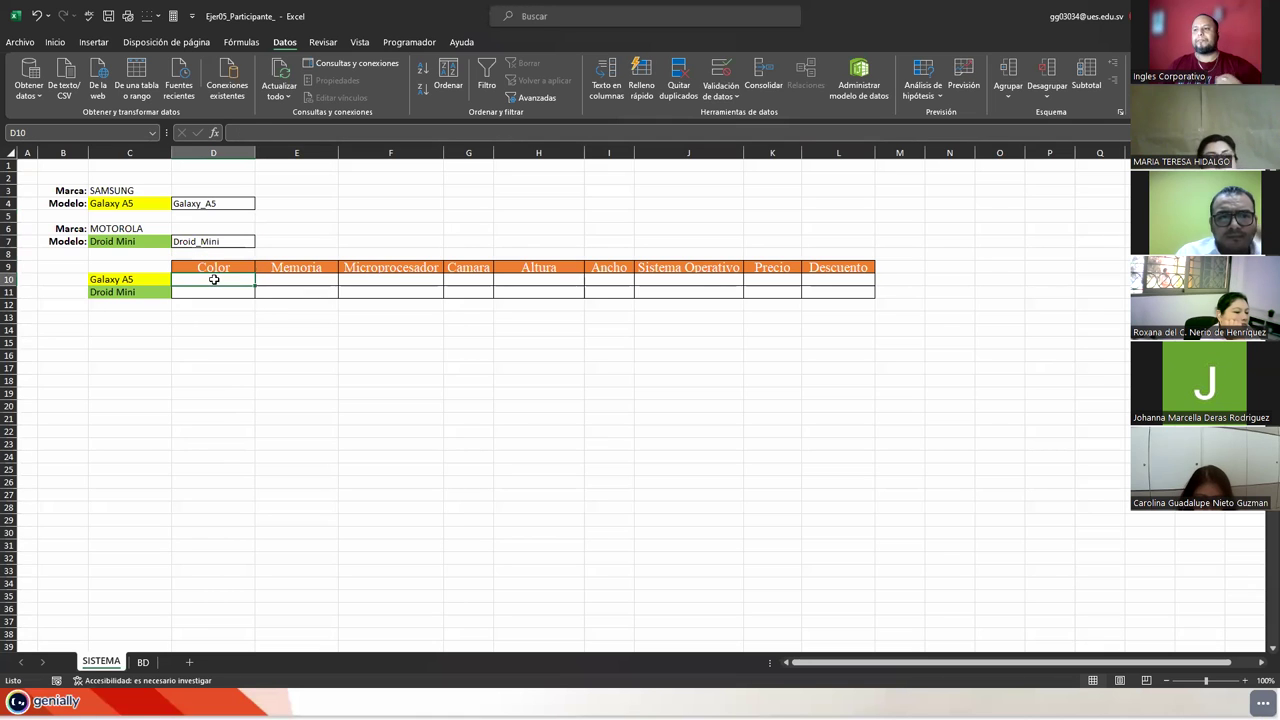
left_click(220, 203)
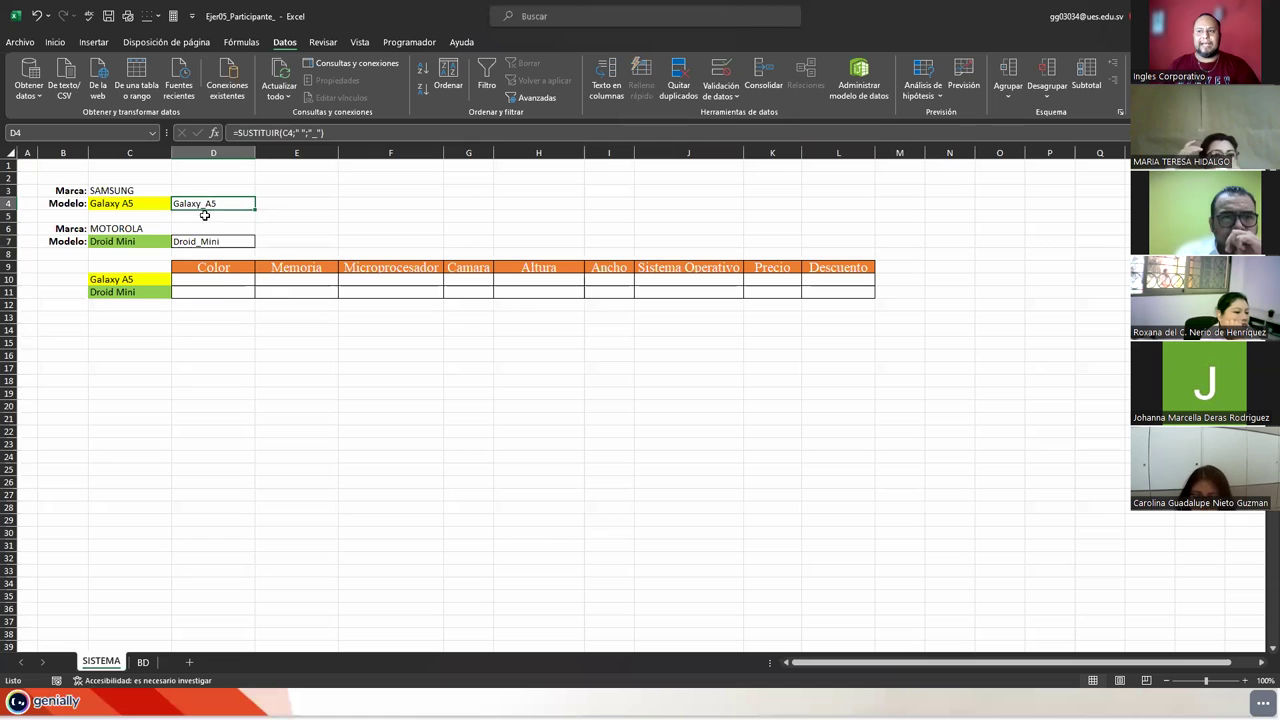
left_click(219, 278)
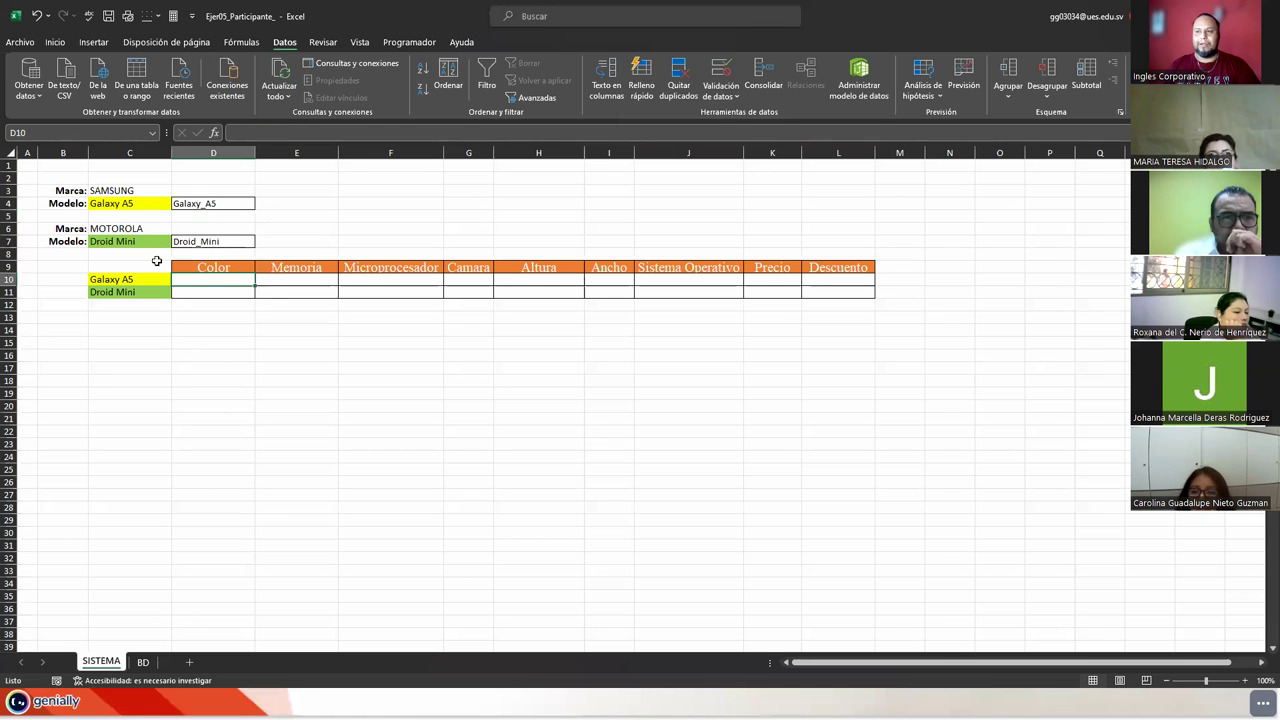
left_click(143, 206)
left_click(178, 203)
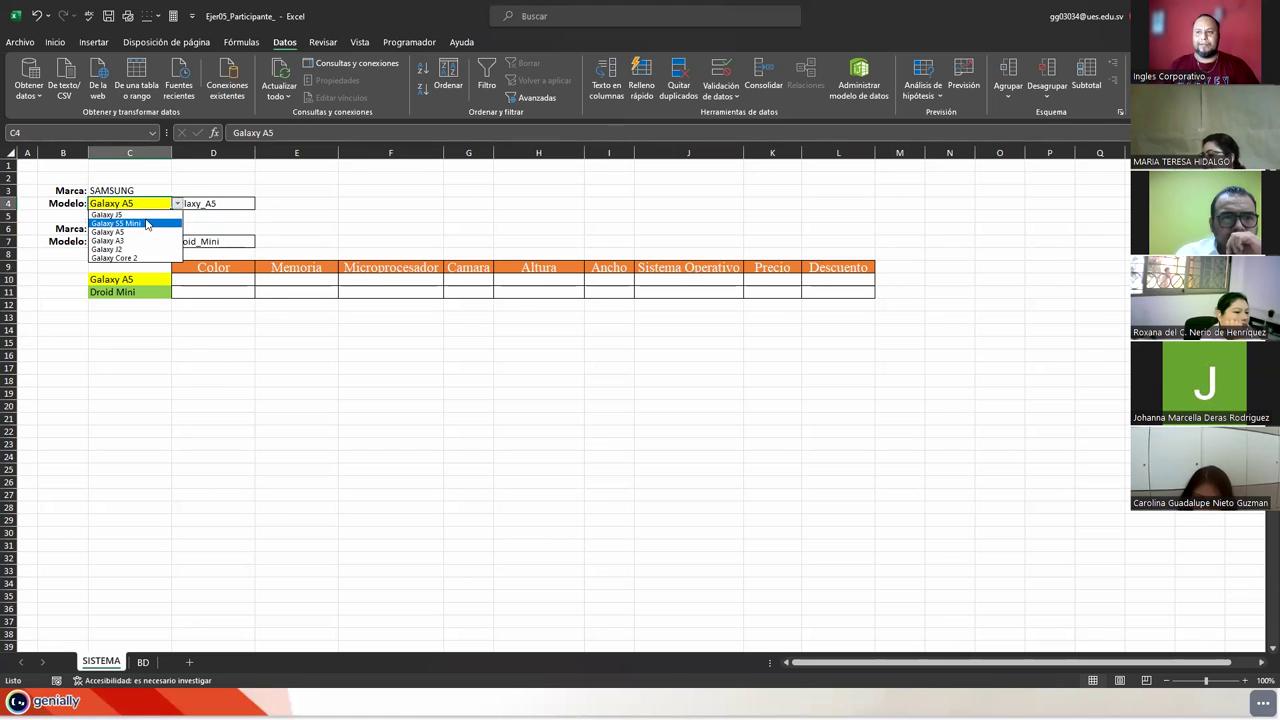
left_click(139, 217)
left_click(140, 241)
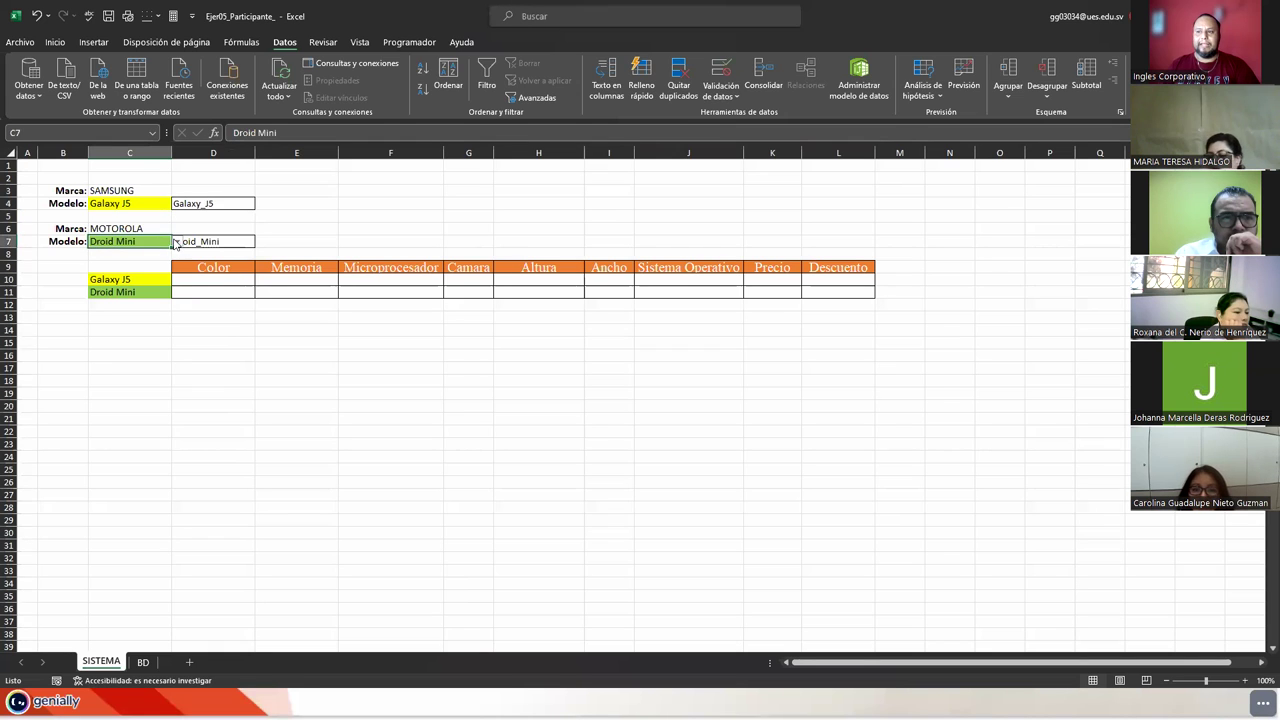
left_click(177, 242)
left_click(130, 255)
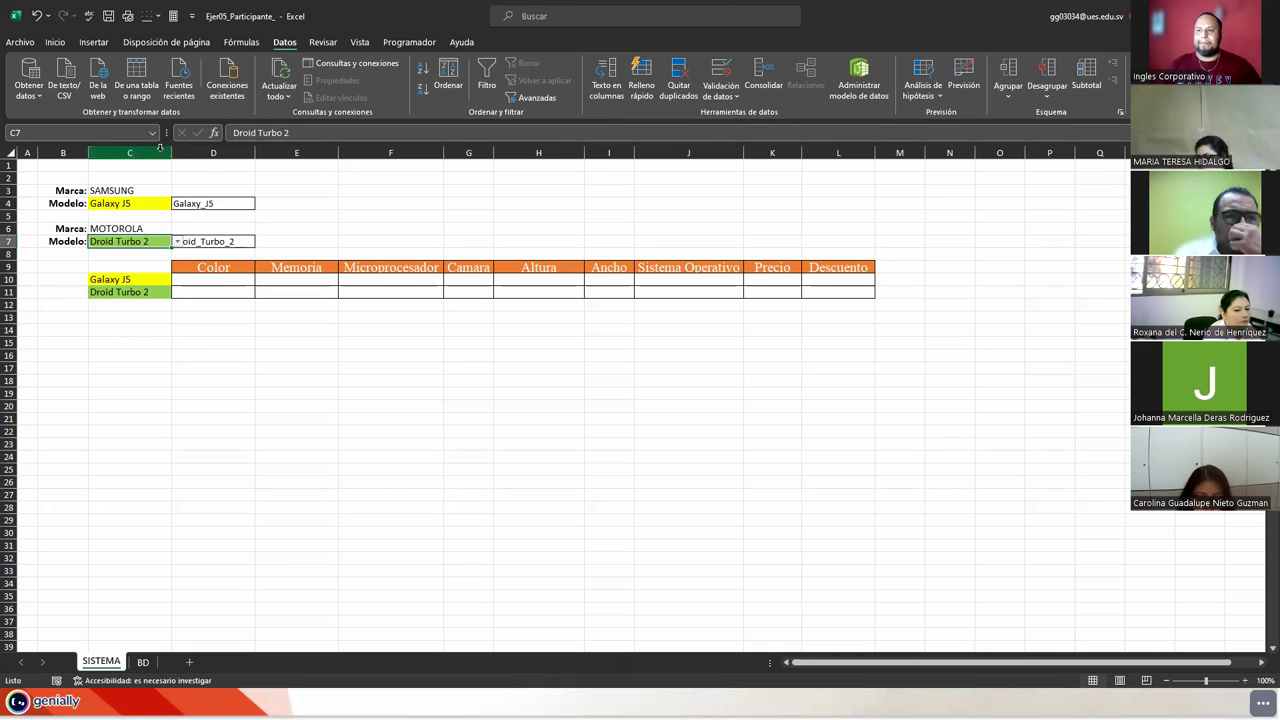
double_click(256, 153)
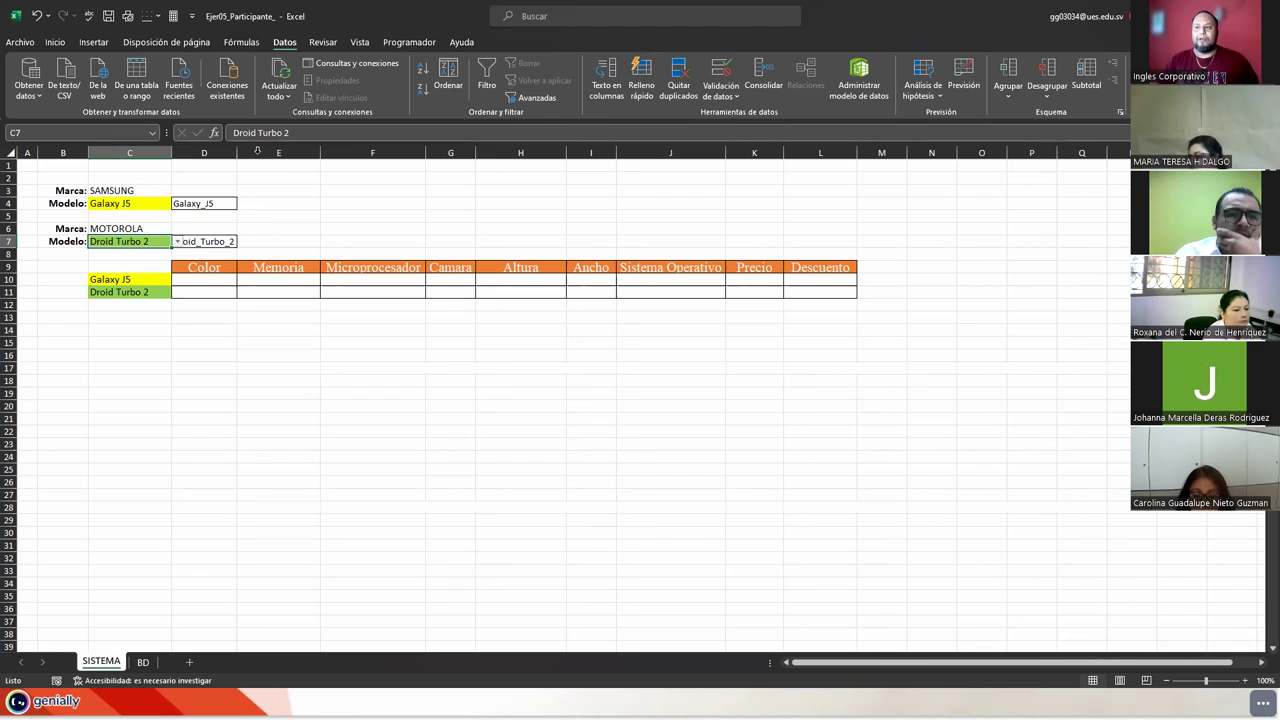
left_click_drag(238, 153, 254, 153)
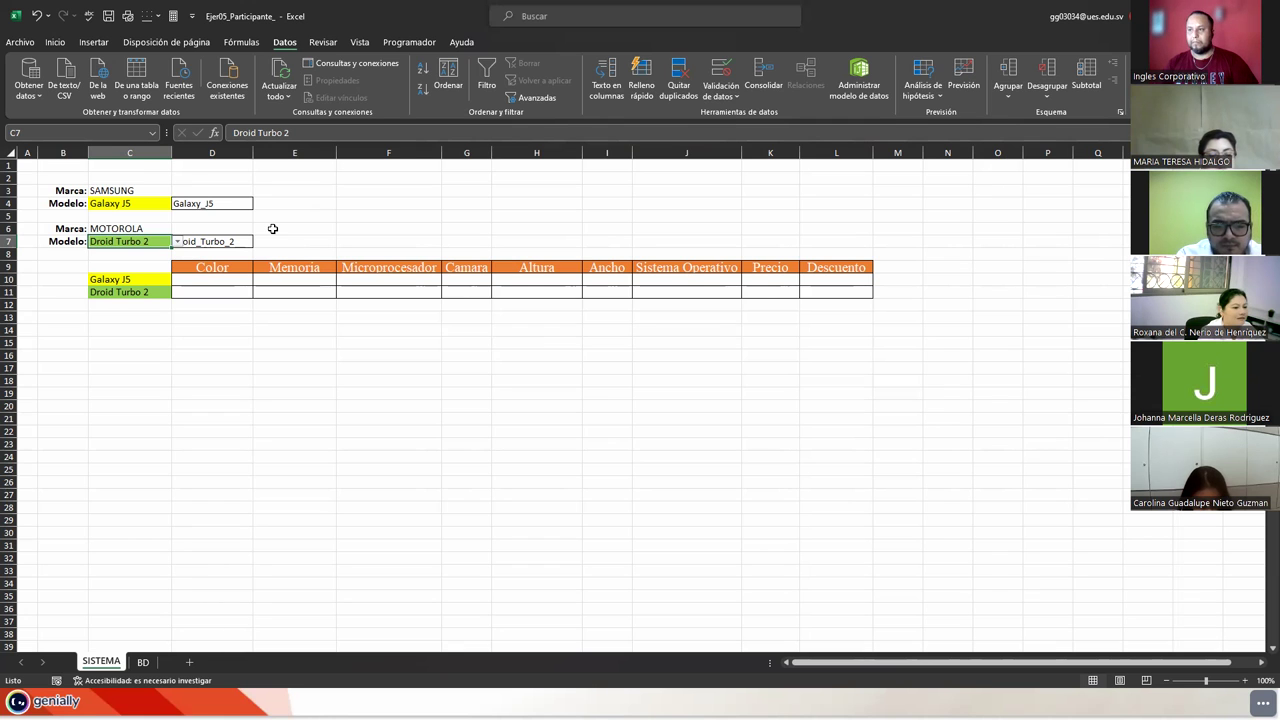
- Glance through the Name Manager list on Fórmulas, close it and select cell D10
left_click(238, 42)
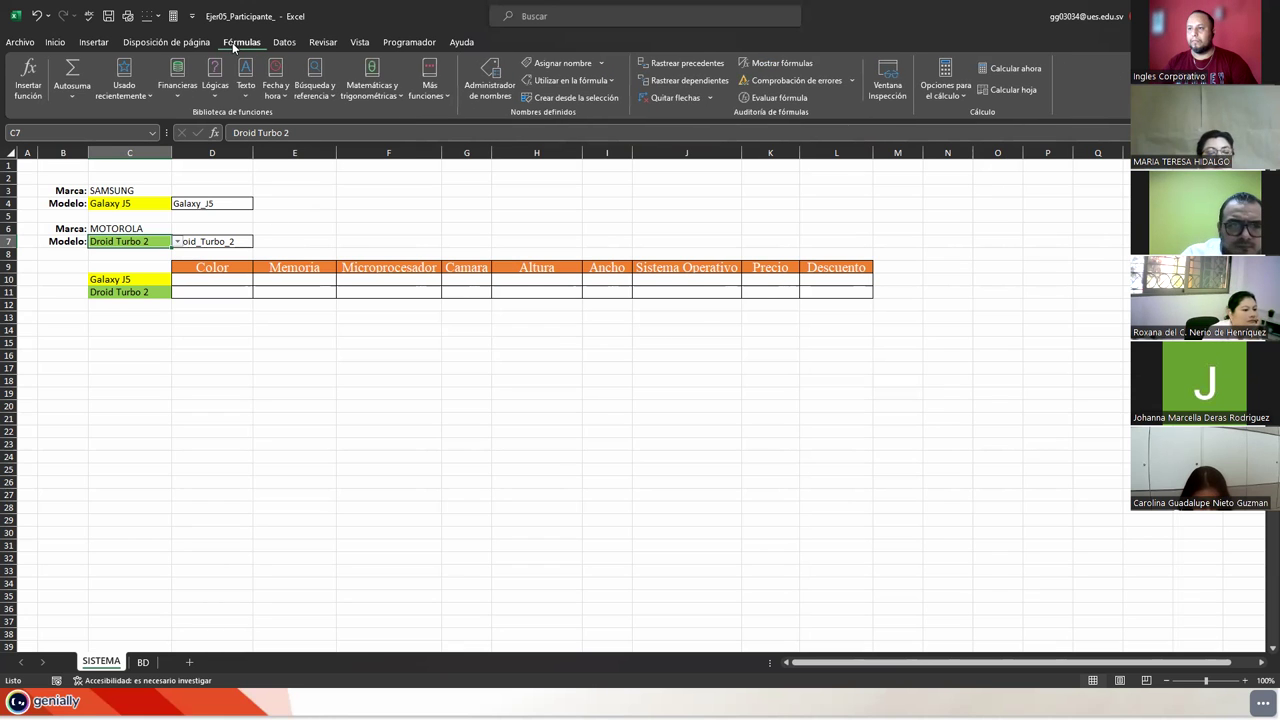
left_click(490, 78)
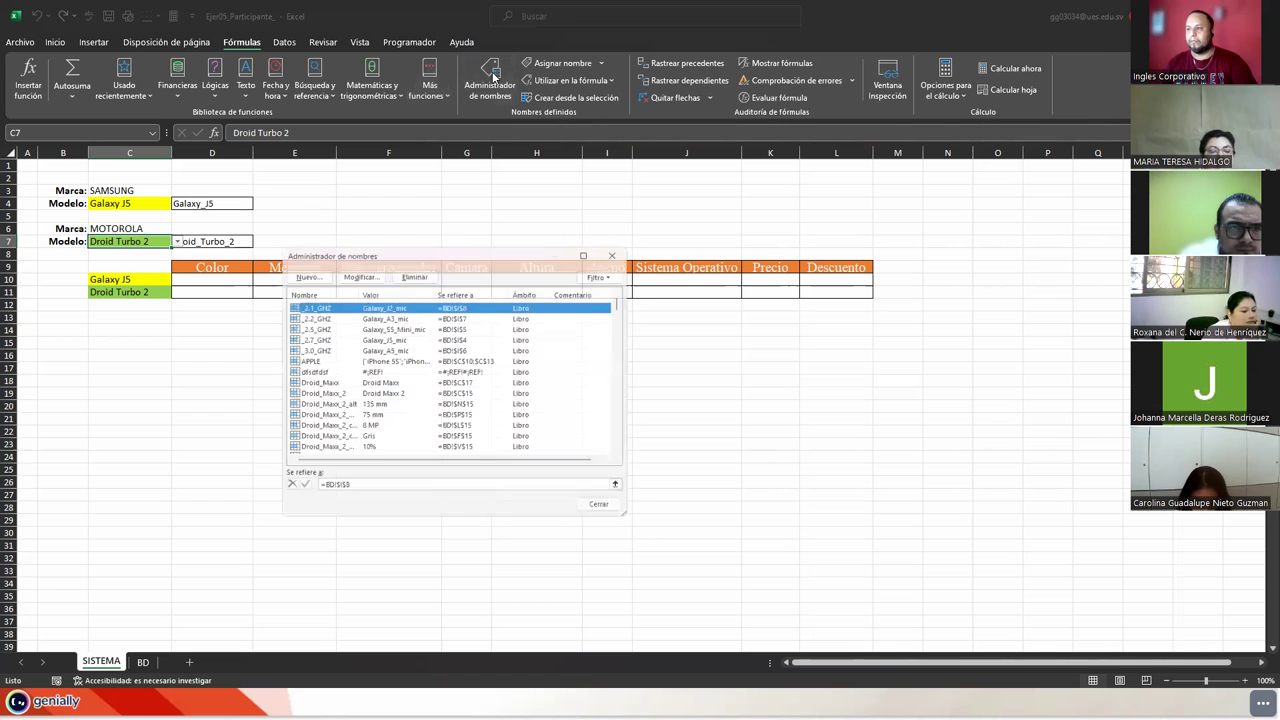
scroll(496, 388, "down", 4)
scroll(494, 390, "up", 5)
scroll(494, 390, "up", 3)
left_click(622, 247)
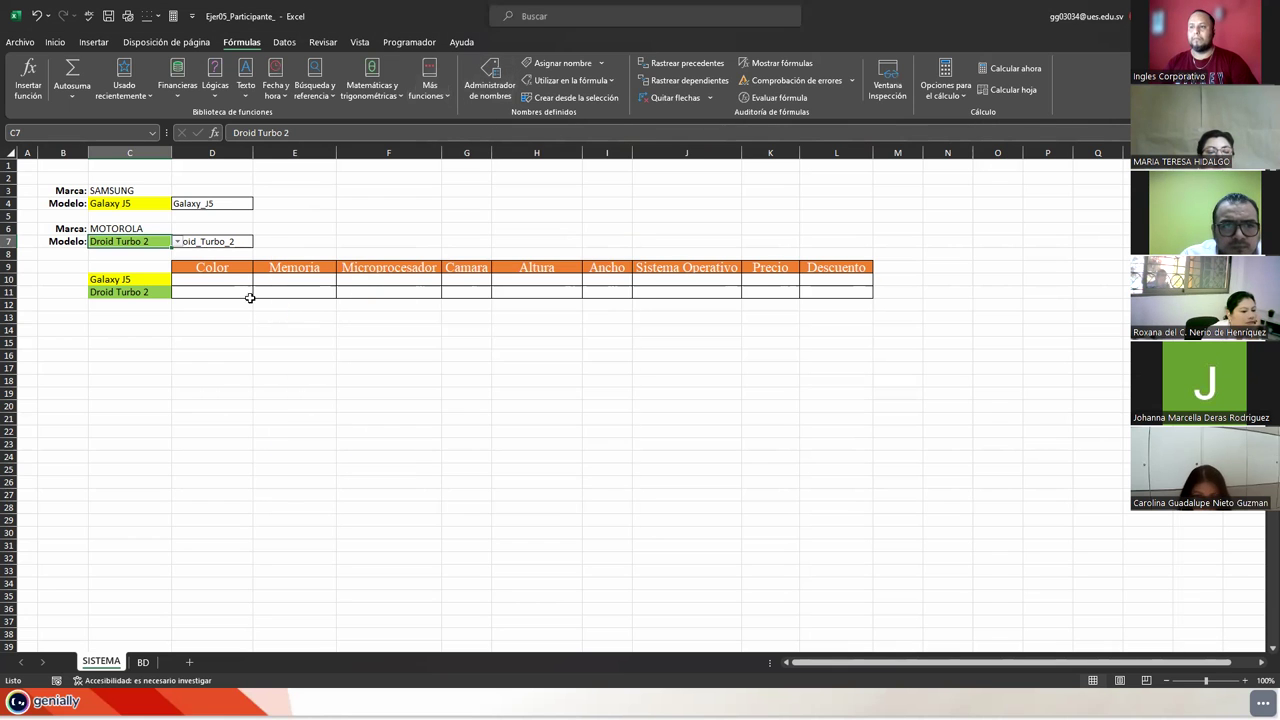
left_click(209, 279)
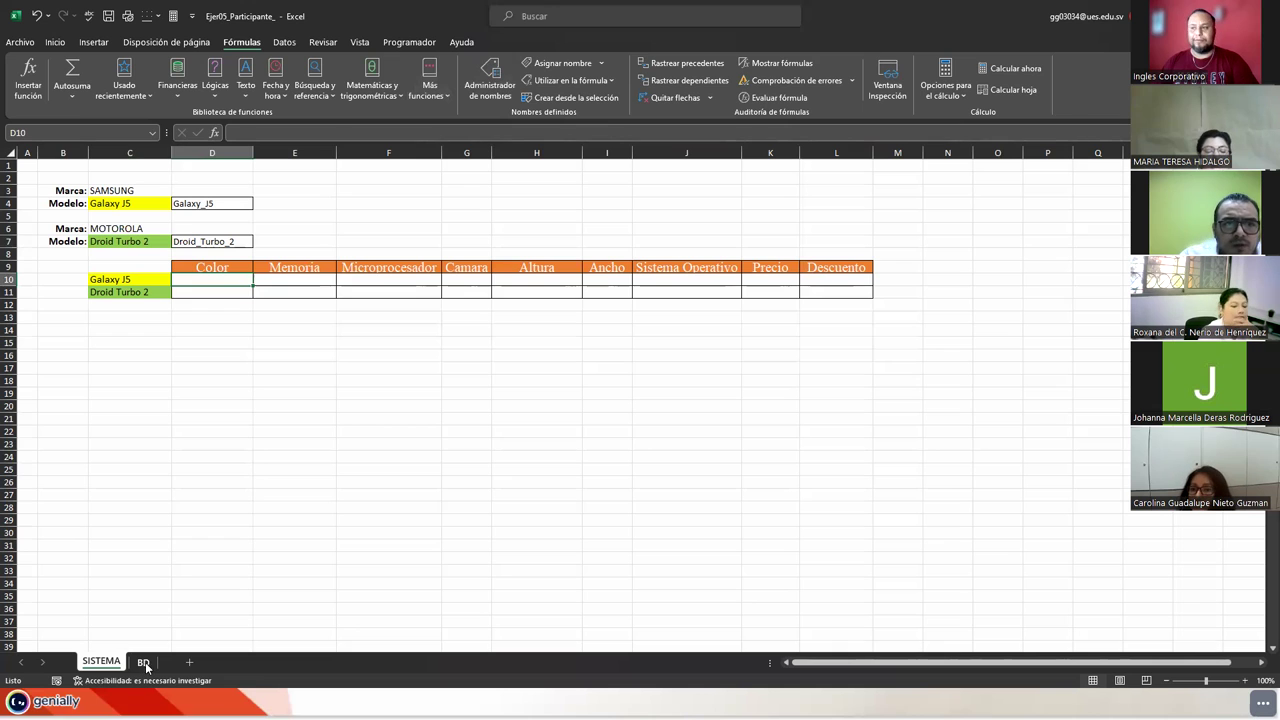
- Reopen the Name Manager and inspect names like _2.5_GHZ, solver_lhs8, SAMSUNG and iPhone_5S_pre
left_click(489, 85)
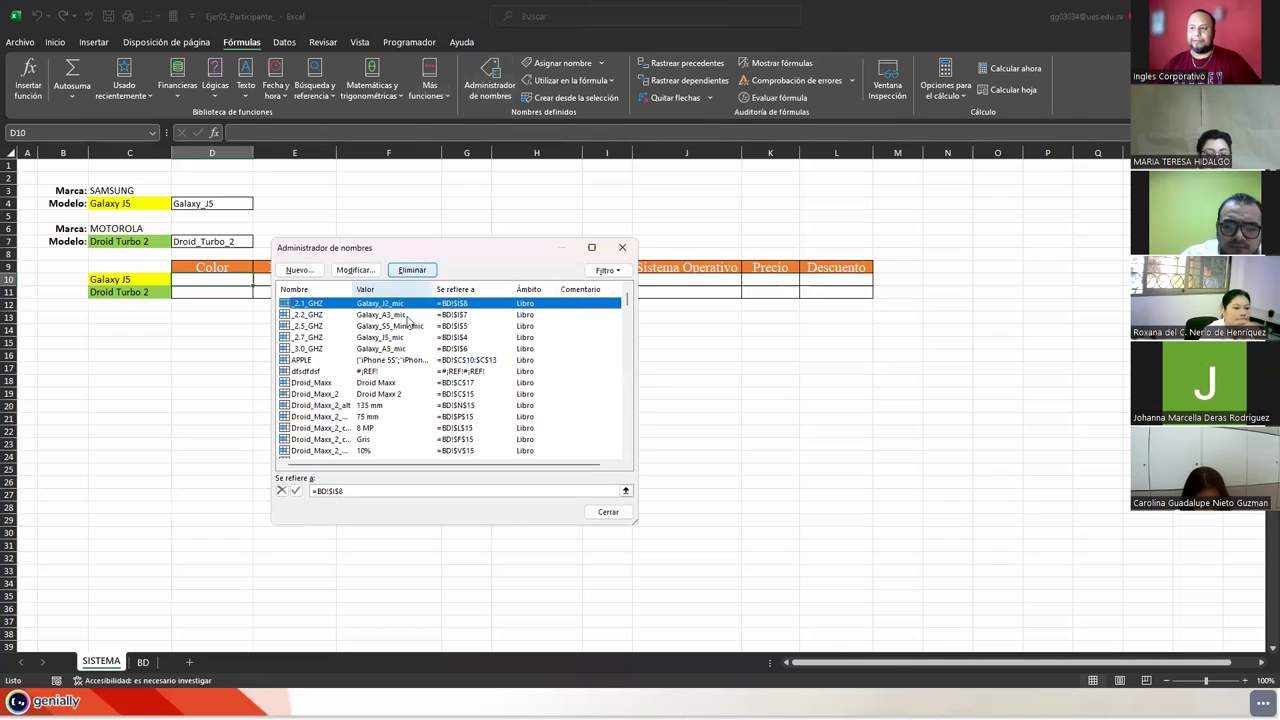
left_click(307, 326)
scroll(317, 386, "down", 5)
scroll(317, 388, "down", 5)
scroll(317, 390, "down", 4)
scroll(317, 394, "down", 4)
scroll(317, 394, "down", 5)
scroll(317, 396, "down", 5)
scroll(317, 398, "down", 3)
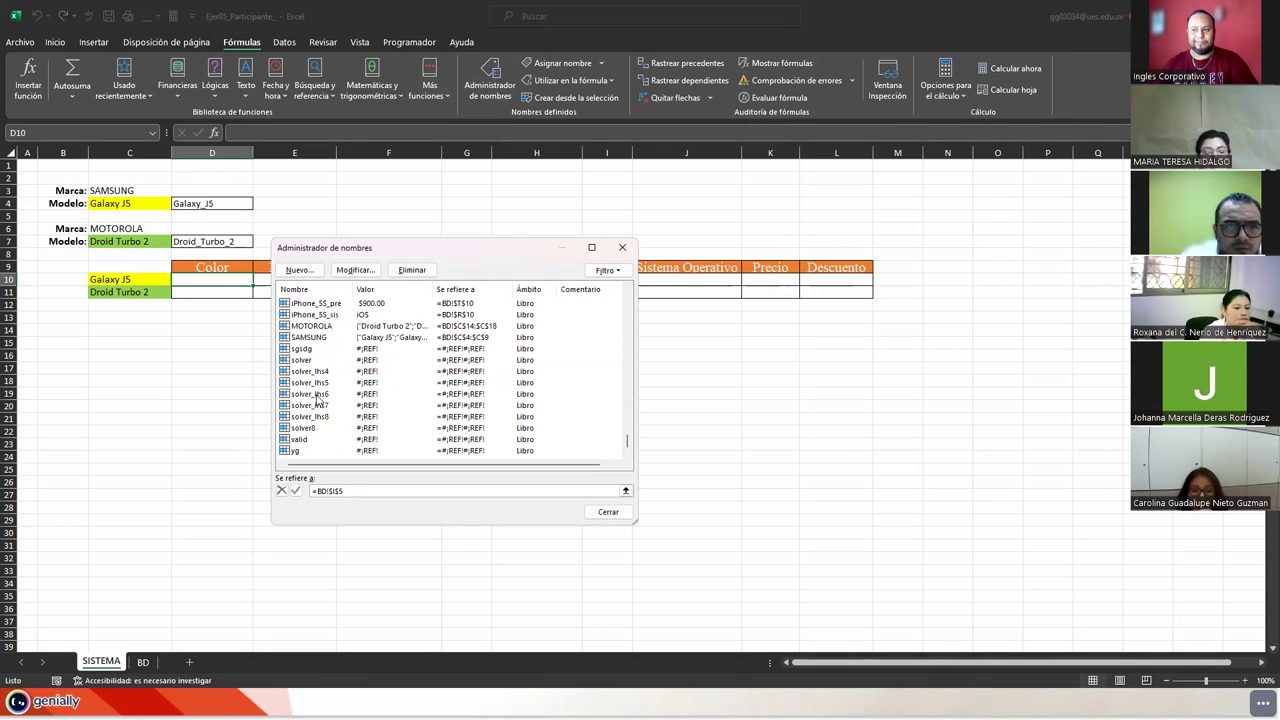
left_click(315, 418)
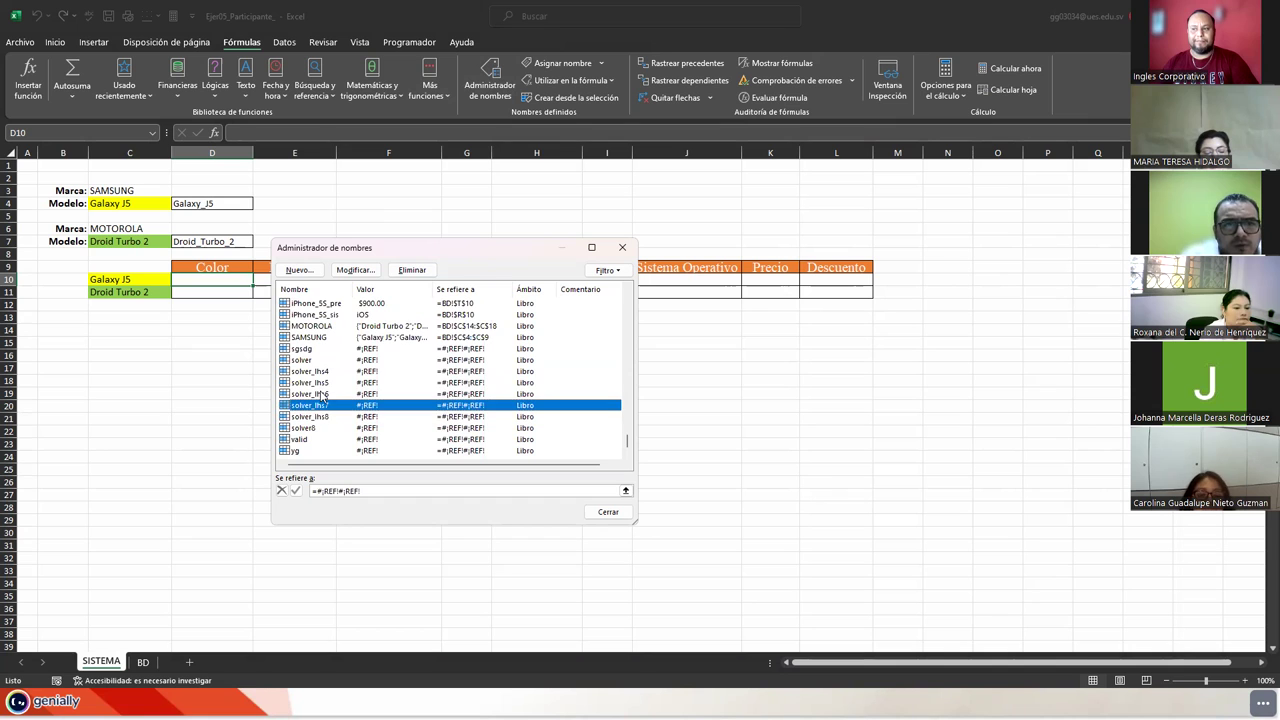
left_click(313, 382)
left_click(302, 349)
left_click(316, 338)
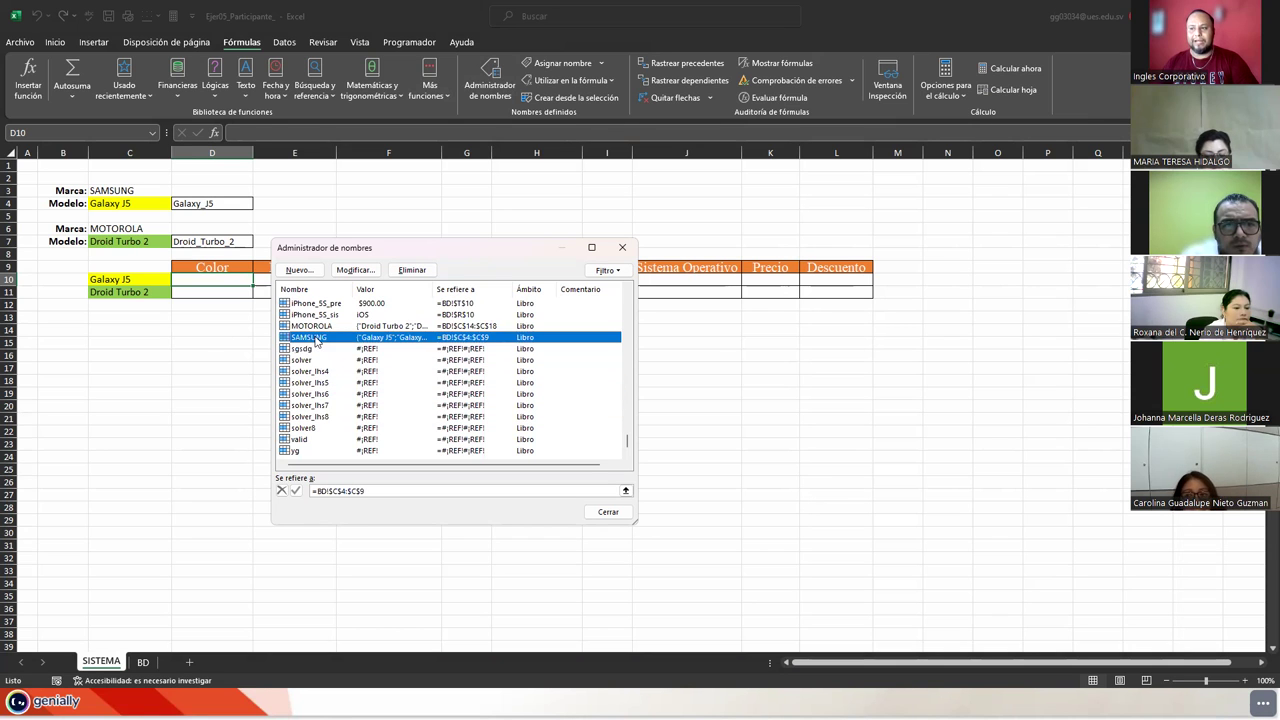
left_click(318, 326)
left_click(316, 314)
left_click(316, 303)
- Browse past Droid_Maxx_2 and Galaxy_A3_mic down to the Galaxy_J5 name (=BD!$C$4)
scroll(340, 350, "up", 4)
scroll(342, 350, "up", 5)
scroll(342, 350, "up", 10)
scroll(338, 354, "up", 5)
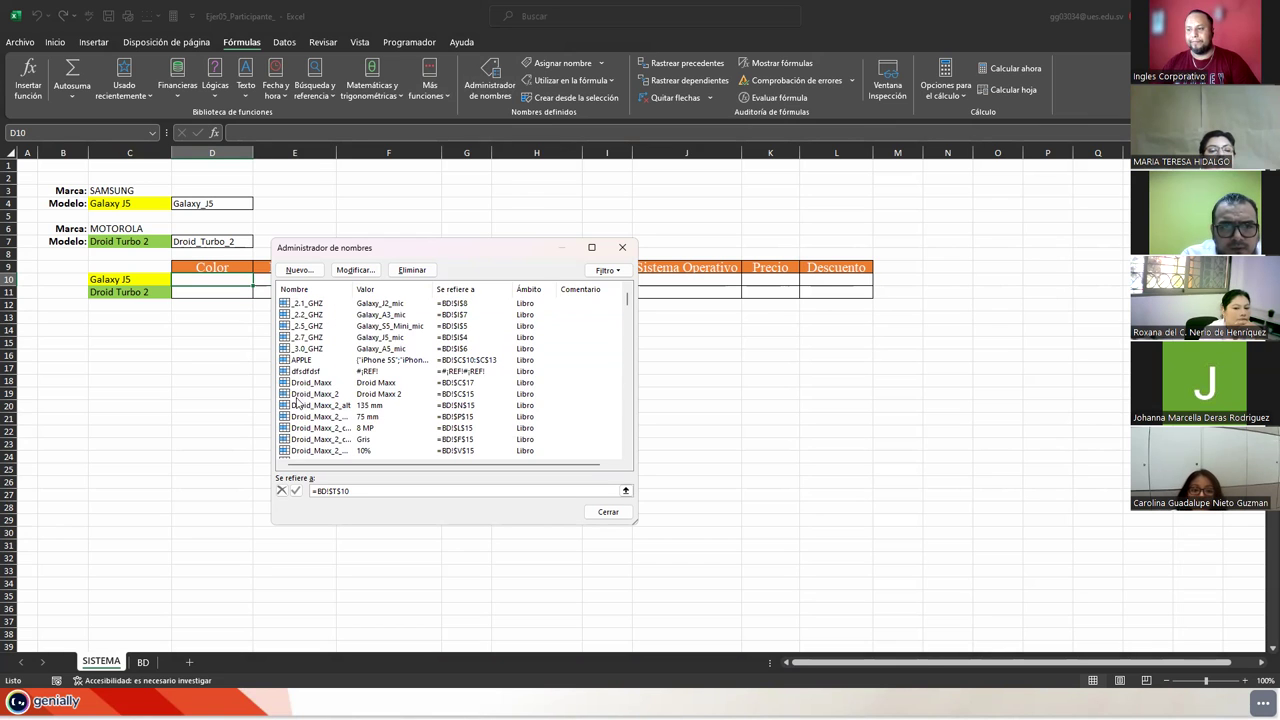
left_click(297, 396)
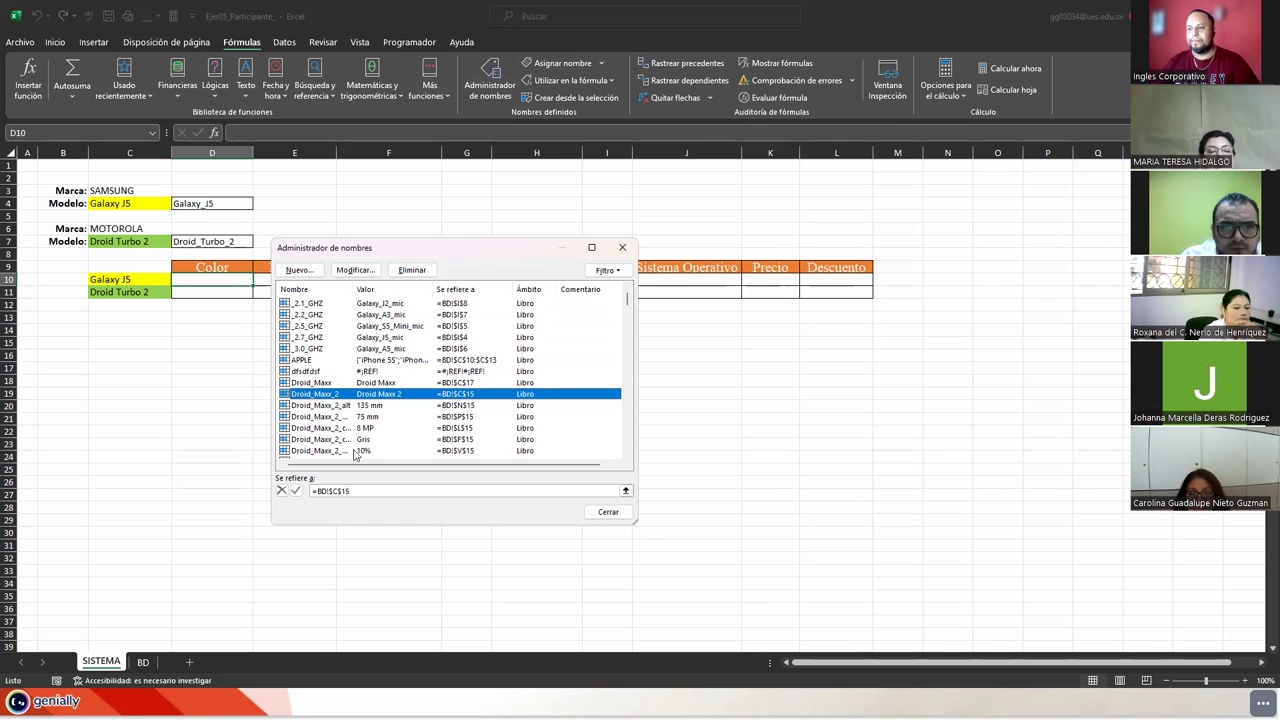
scroll(321, 431, "down", 2)
scroll(322, 433, "down", 2)
scroll(323, 436, "down", 3)
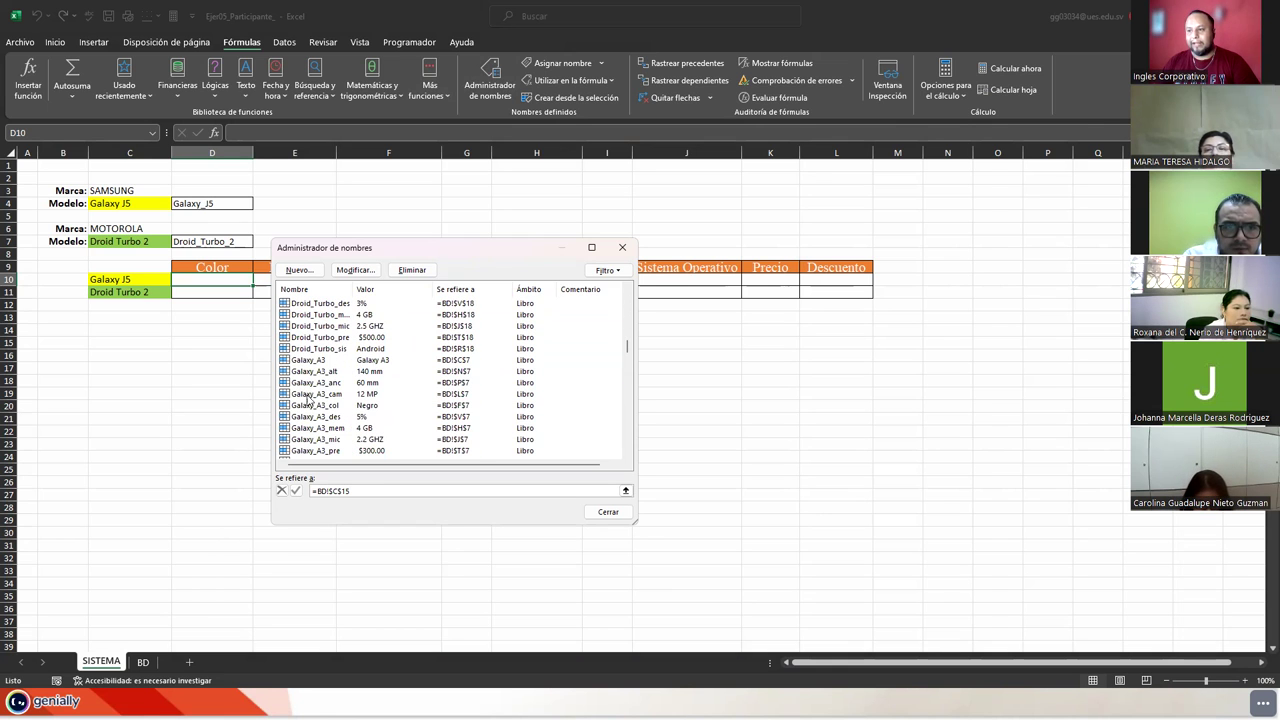
left_click(321, 441)
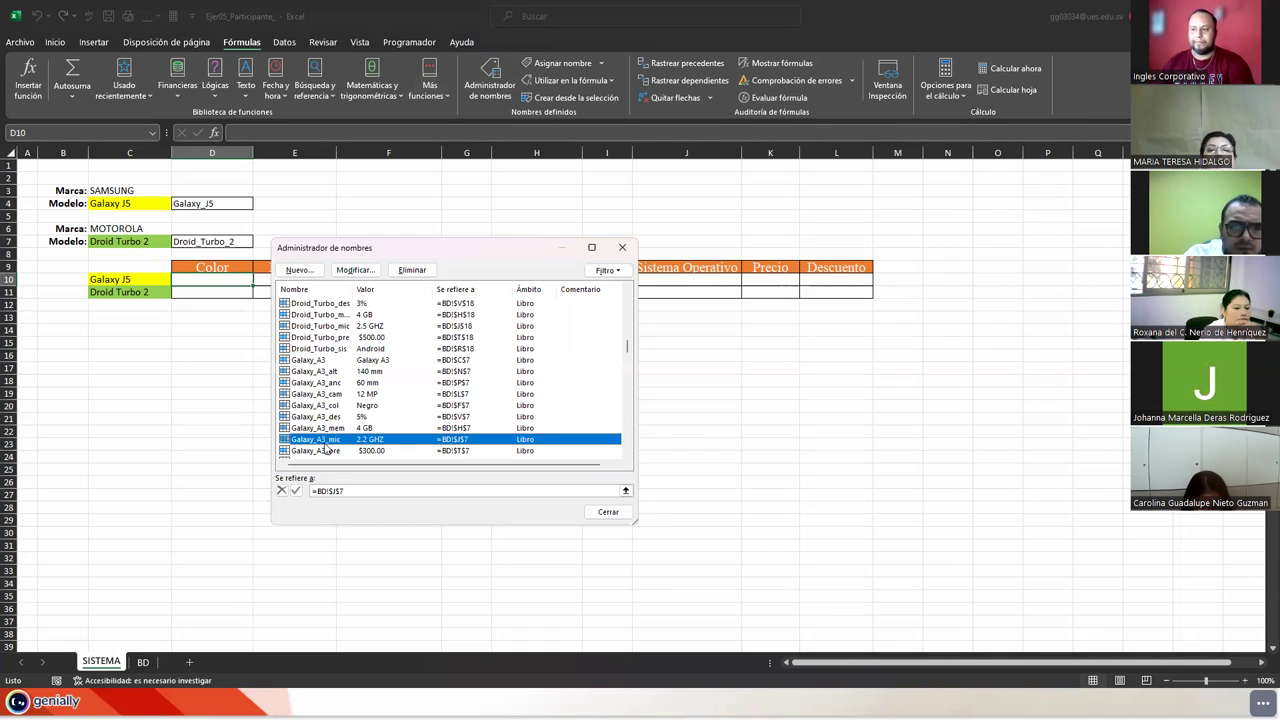
scroll(325, 449, "down", 4)
scroll(306, 399, "down", 4)
scroll(308, 400, "down", 5)
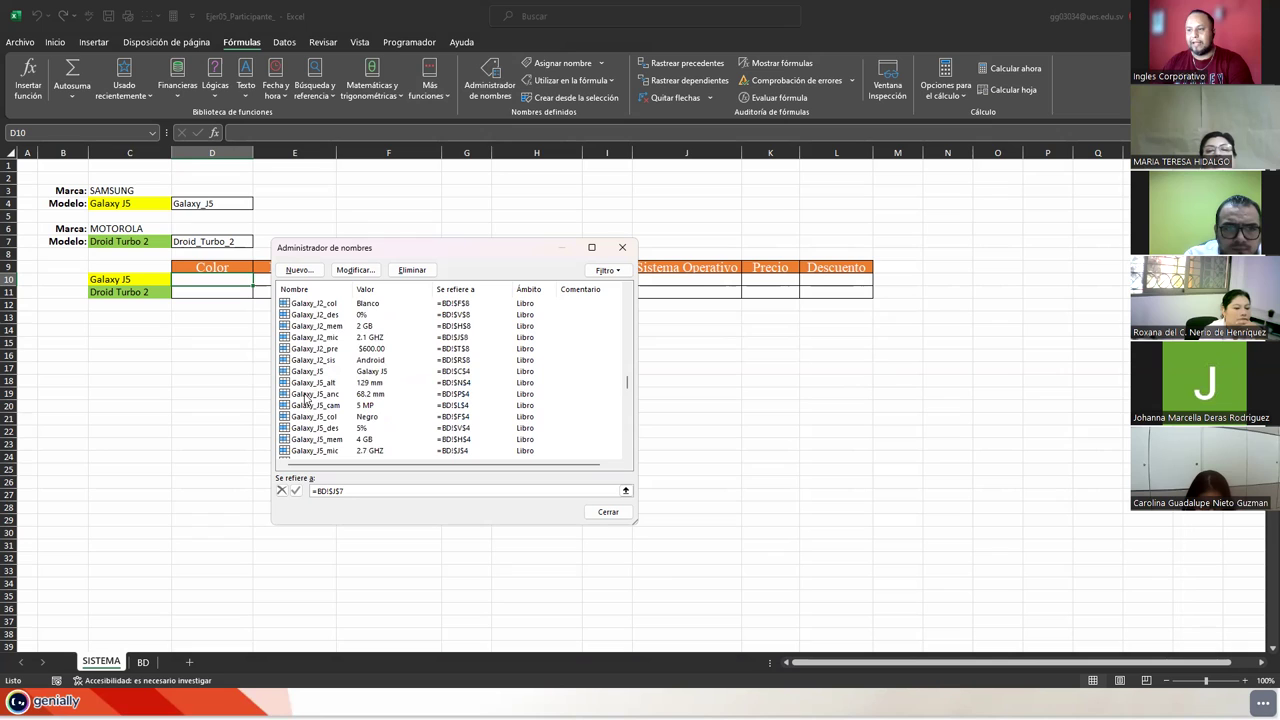
left_click(303, 373)
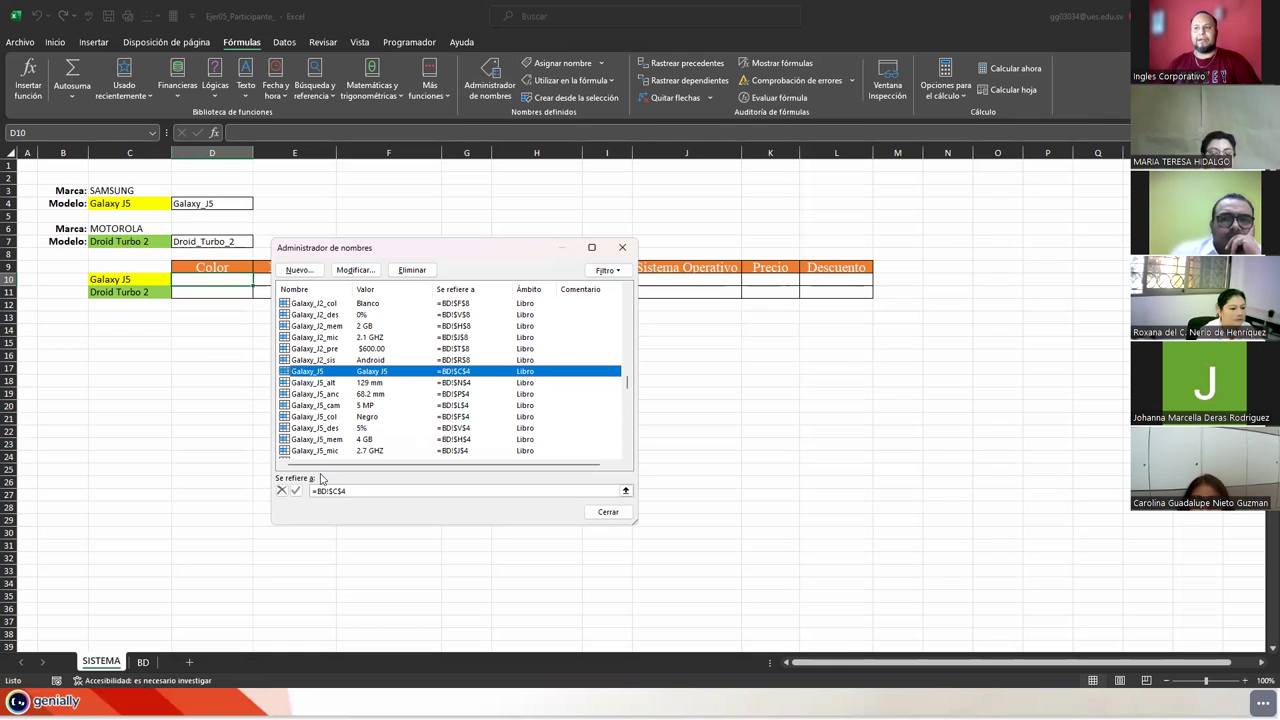
- Move the Name Manager aside to uncover the table headers, then close it
left_click_drag(385, 252, 619, 266)
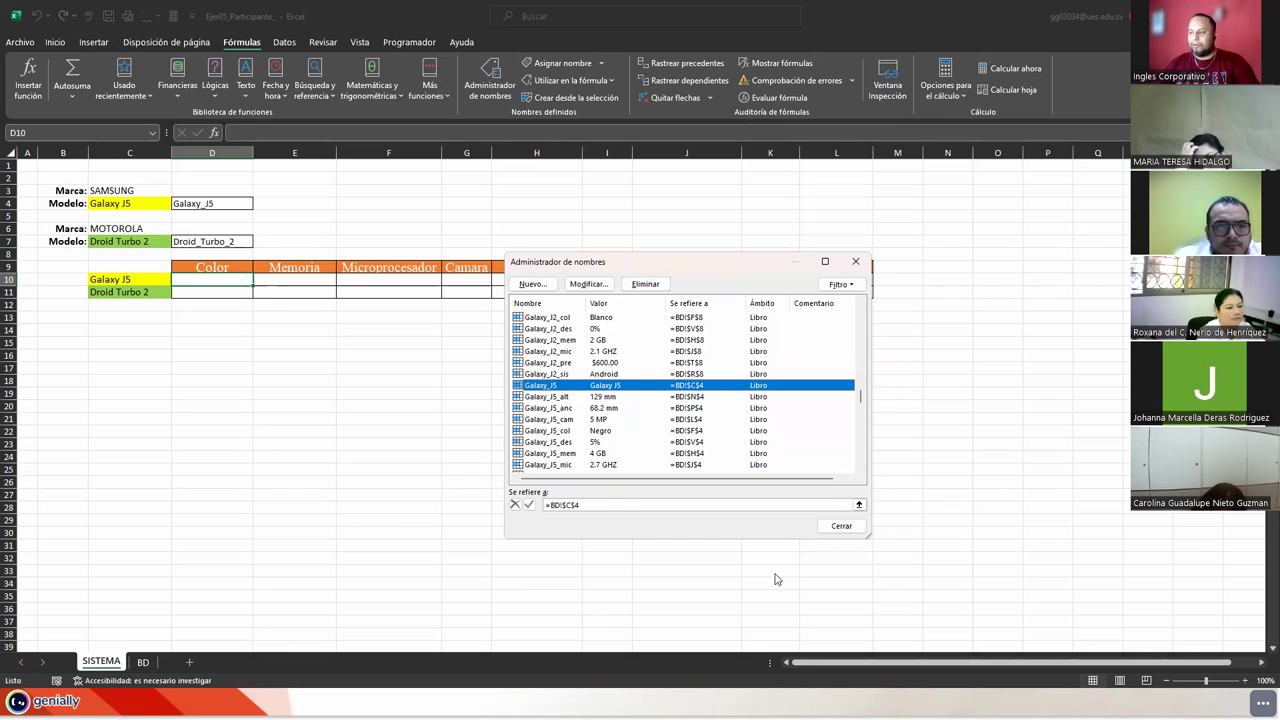
left_click(838, 527)
- On the BD sheet, inspect Galaxy J5's spec cells and the Color, Memoria and Microprocesador headers
left_click(143, 662)
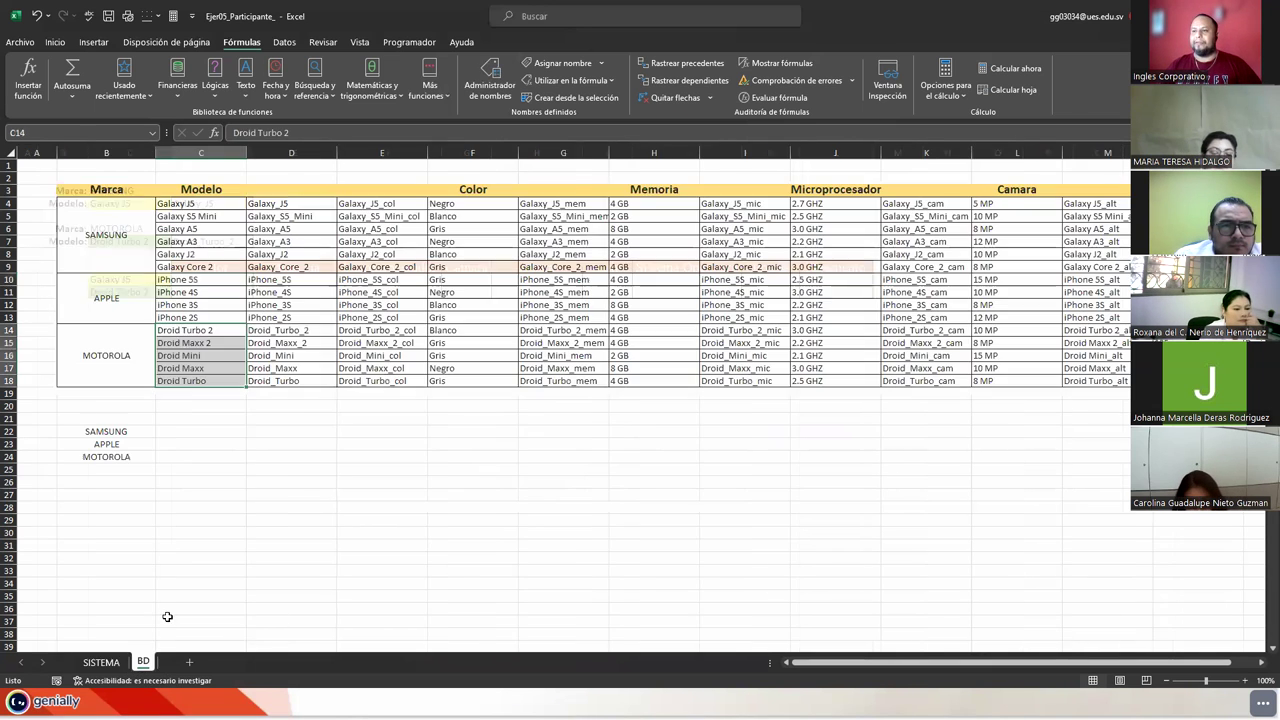
left_click(467, 204)
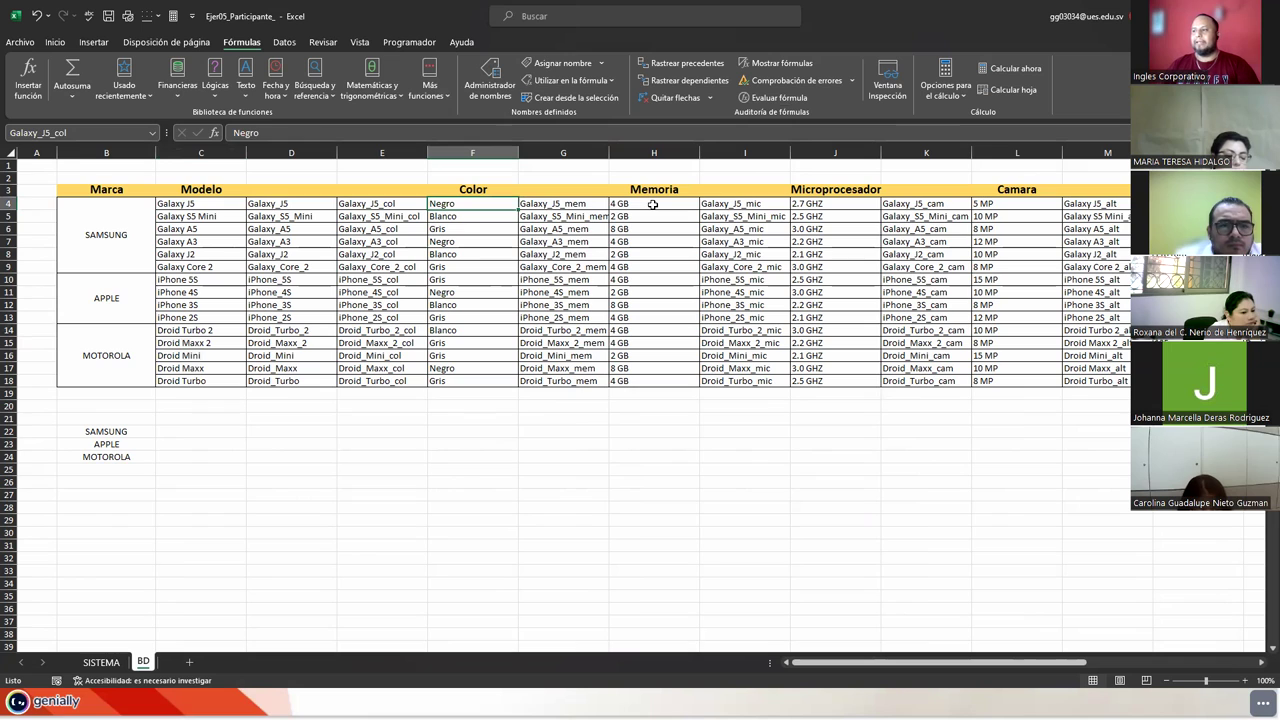
left_click(652, 204)
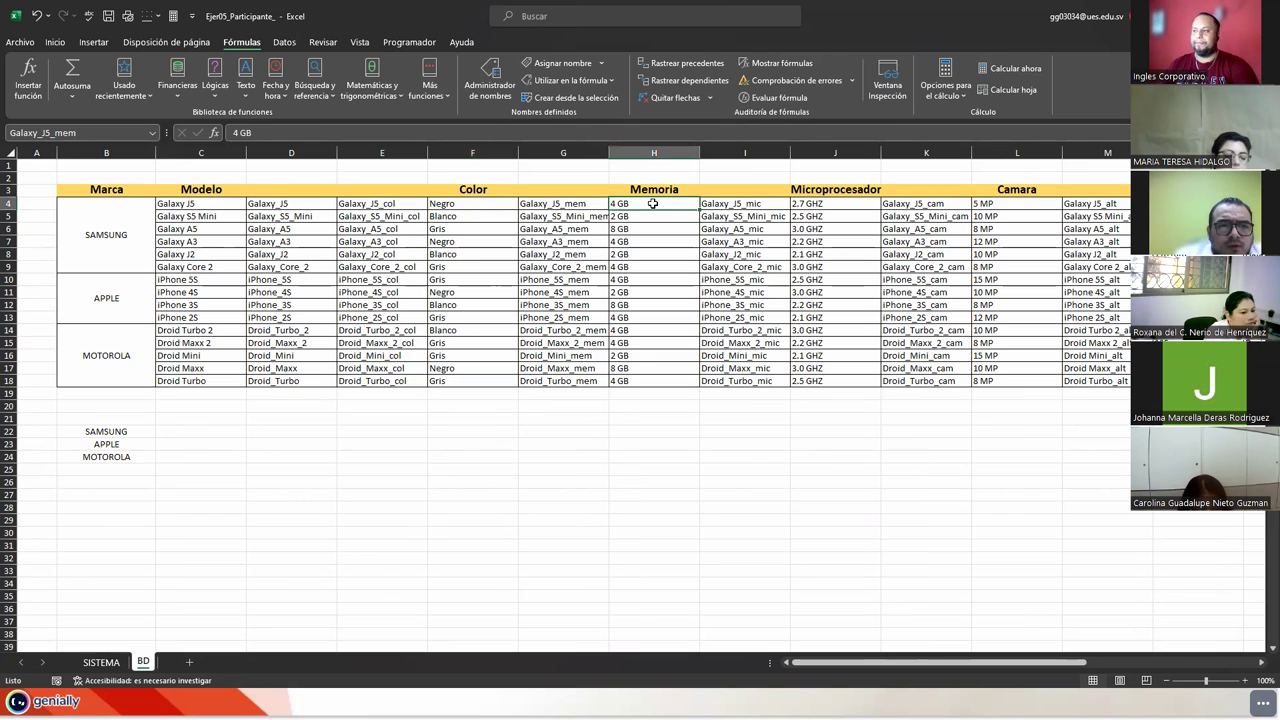
key("Right")
key("Right")
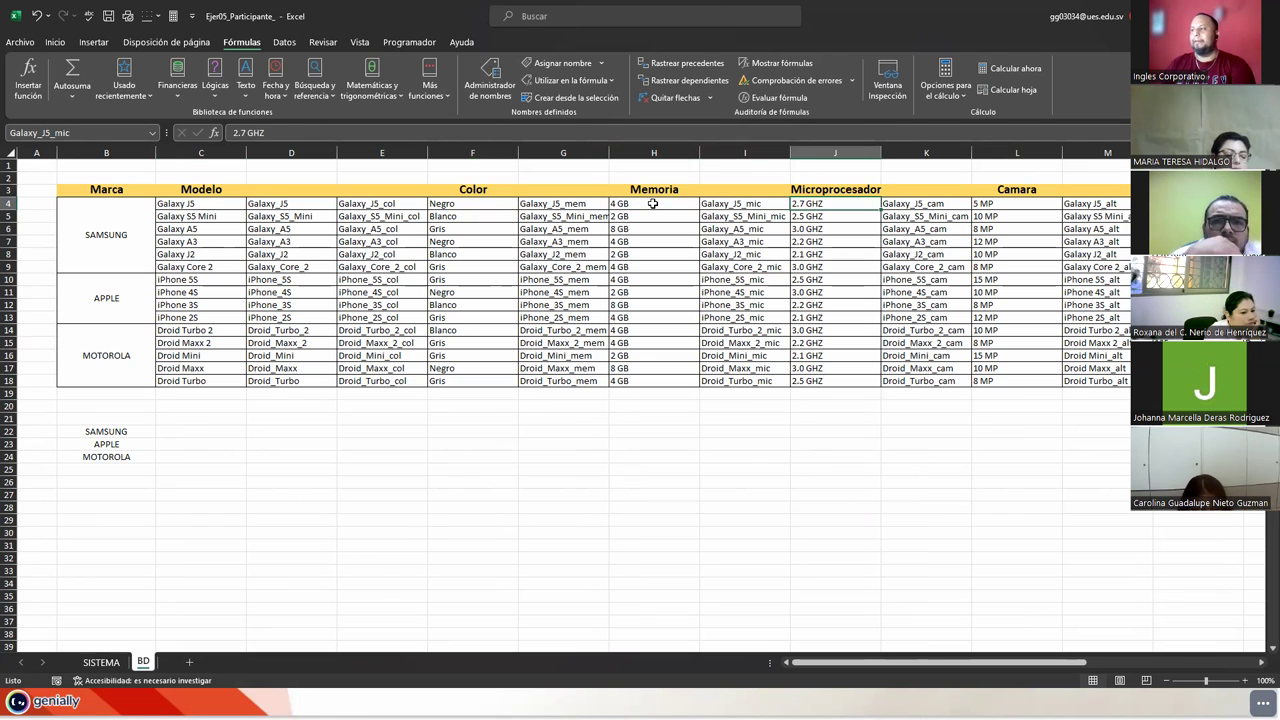
key("Right")
key("Right")
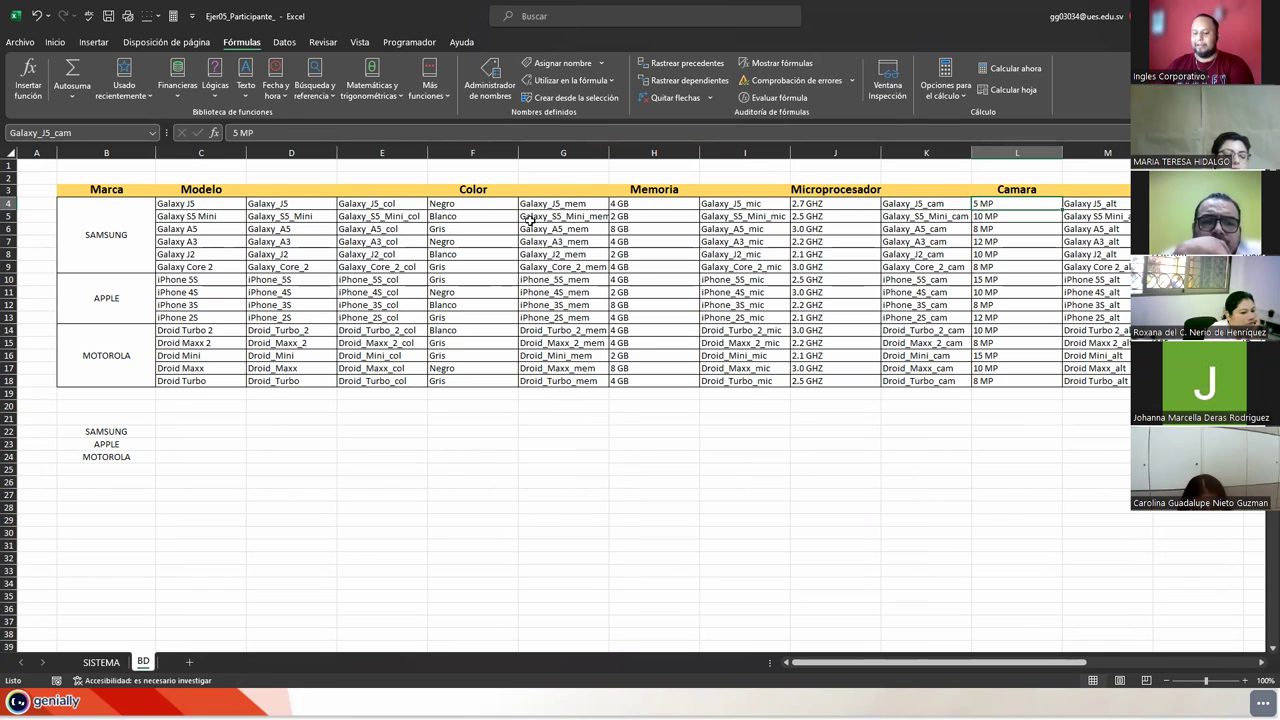
key("Right")
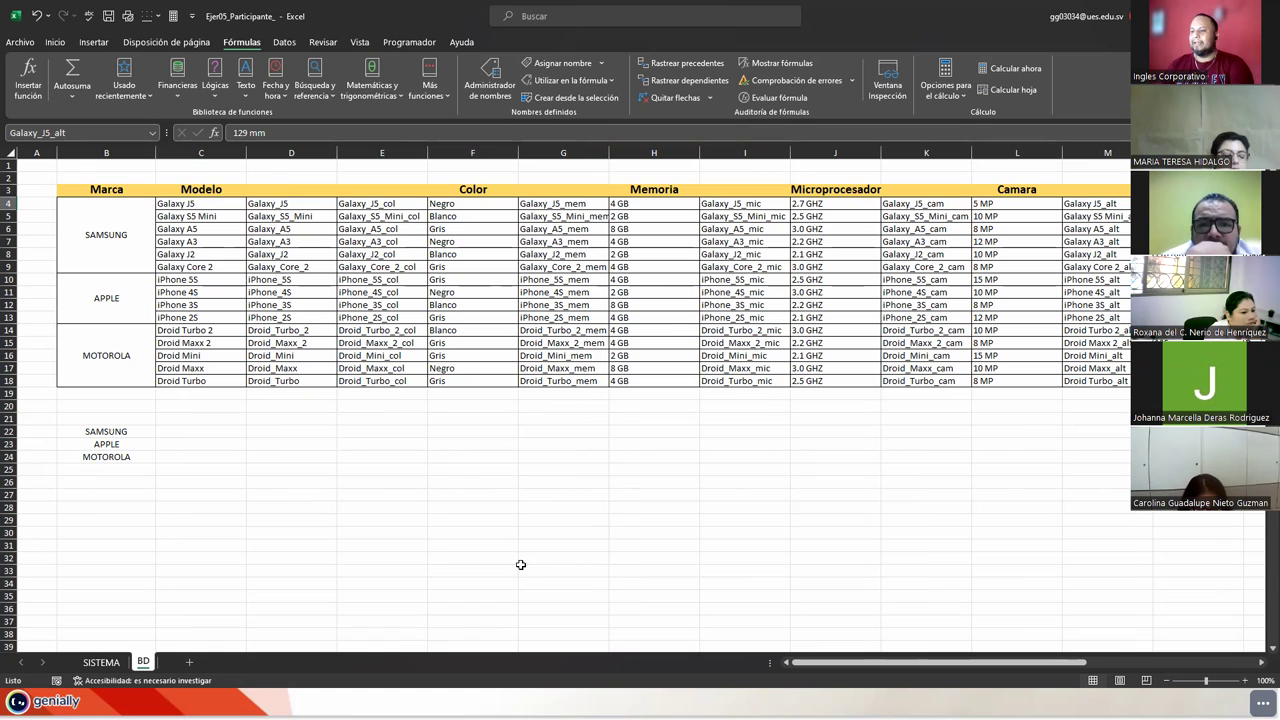
left_click(460, 189)
left_click(670, 189)
left_click(824, 189)
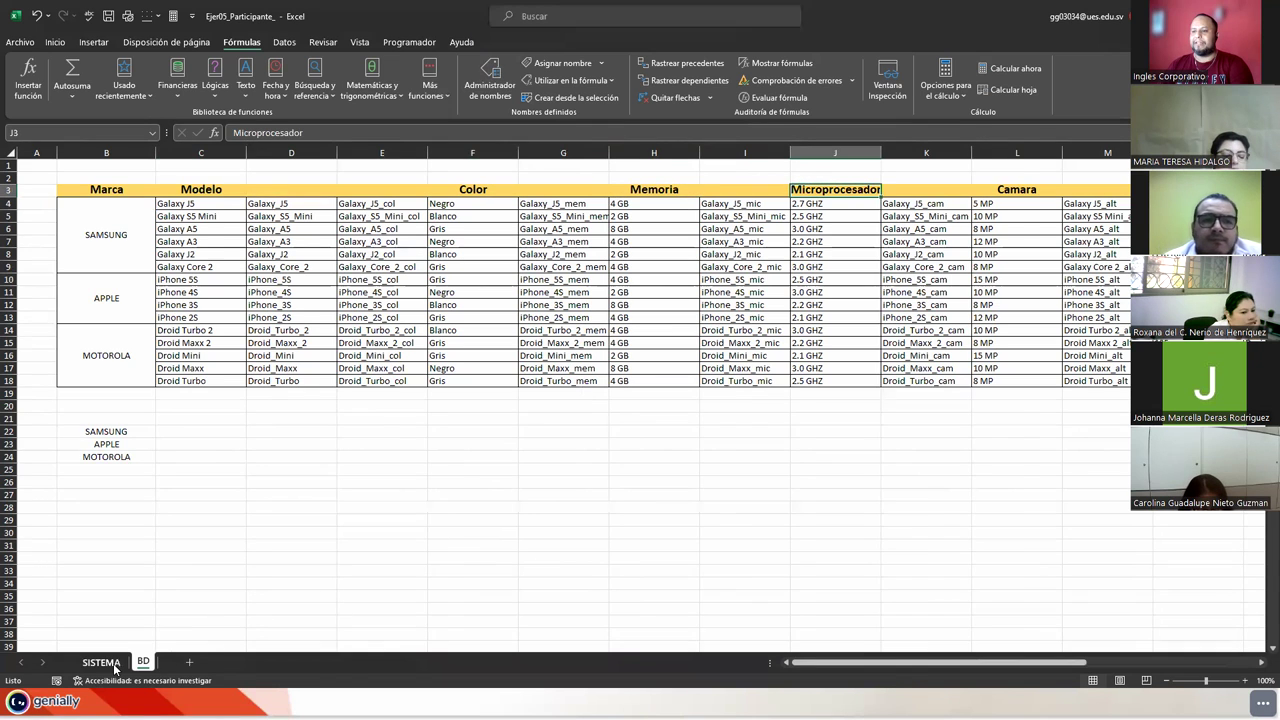
- Cancel an accidental move of D10 onto the Color header and locate the Precio header on BD
left_click(101, 662)
left_click_drag(218, 285, 218, 272)
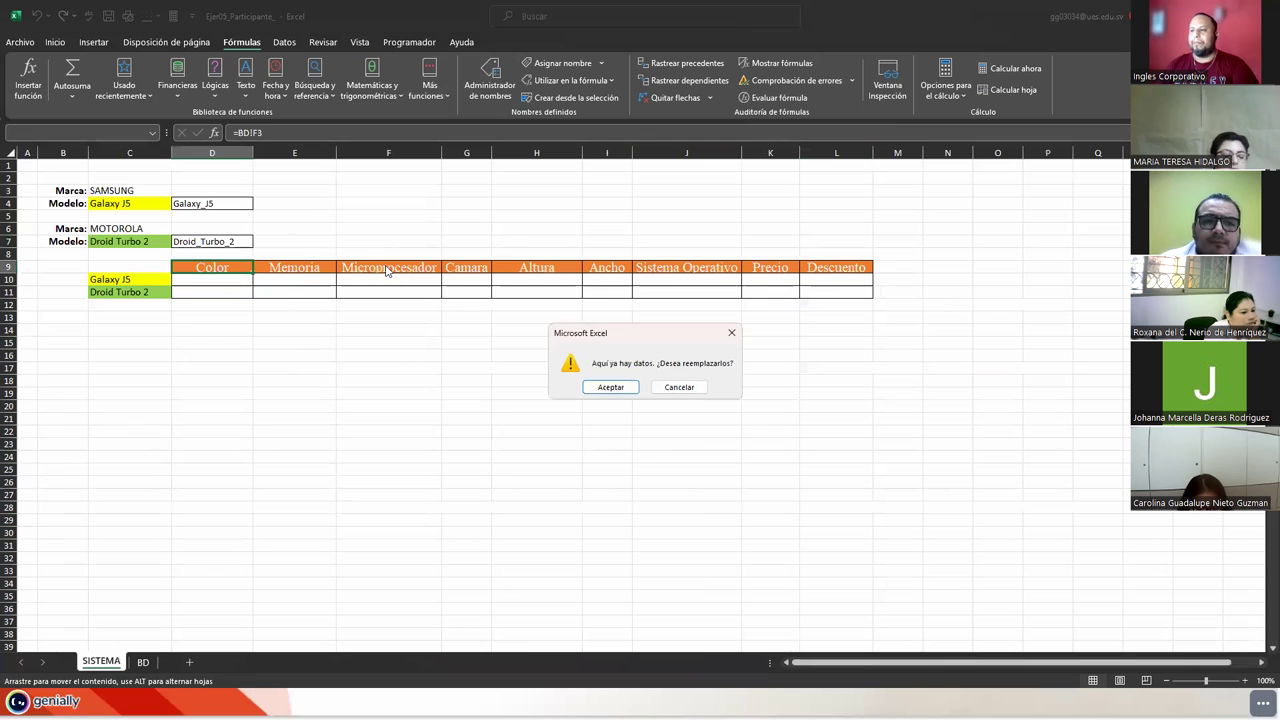
left_click(679, 387)
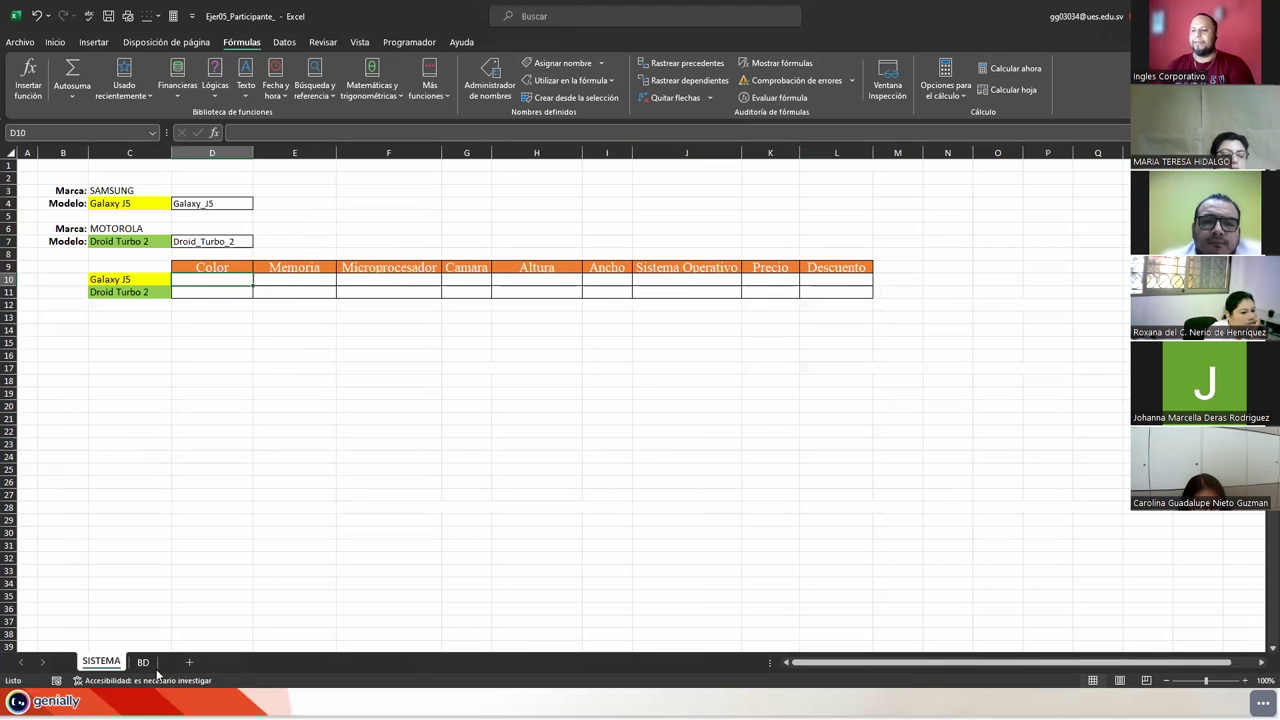
left_click(145, 663)
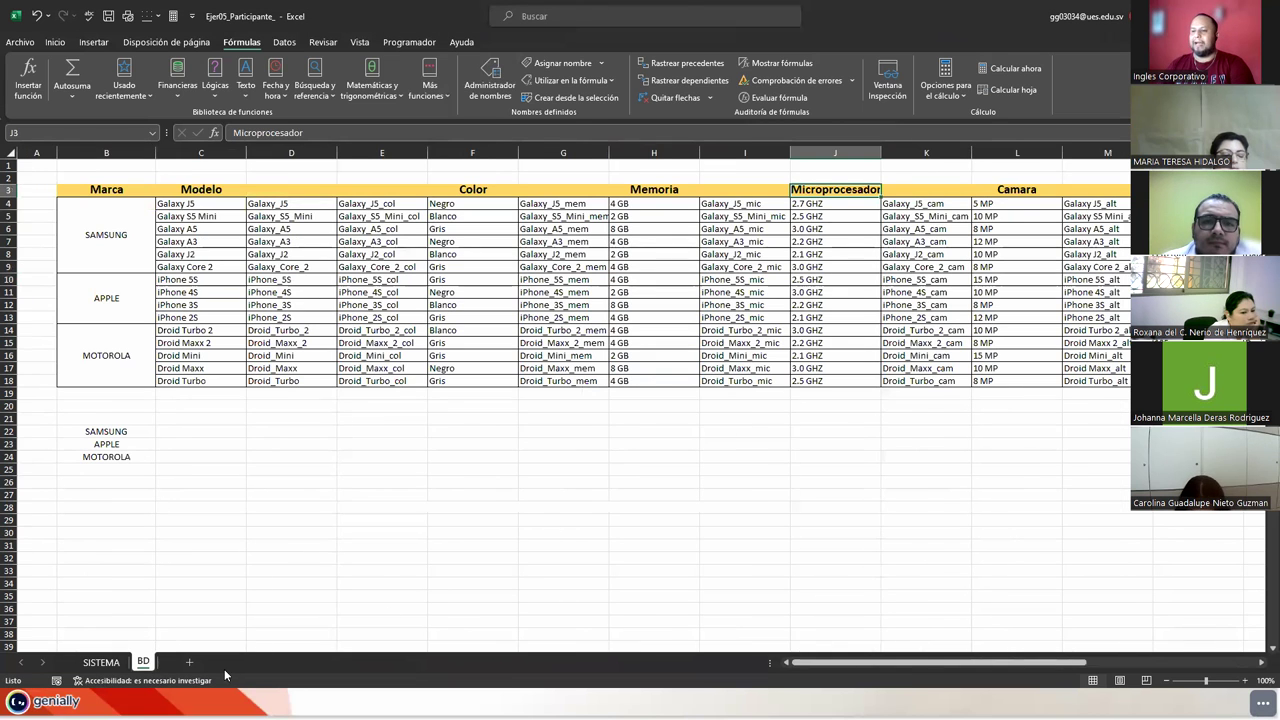
left_click(101, 662)
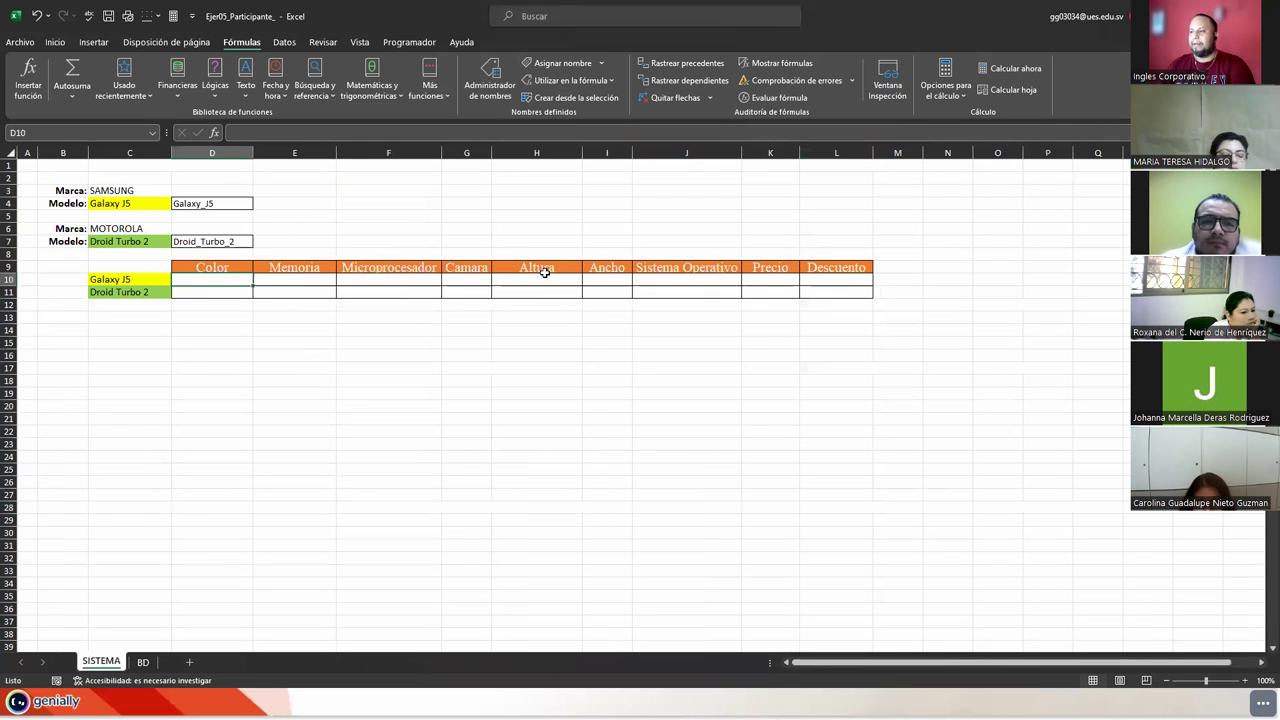
left_click(143, 662)
key("Right")
key("Right")
key("Right")
key("Right")
key("Right")
key("Right")
key("Right")
key("Right")
key("Right")
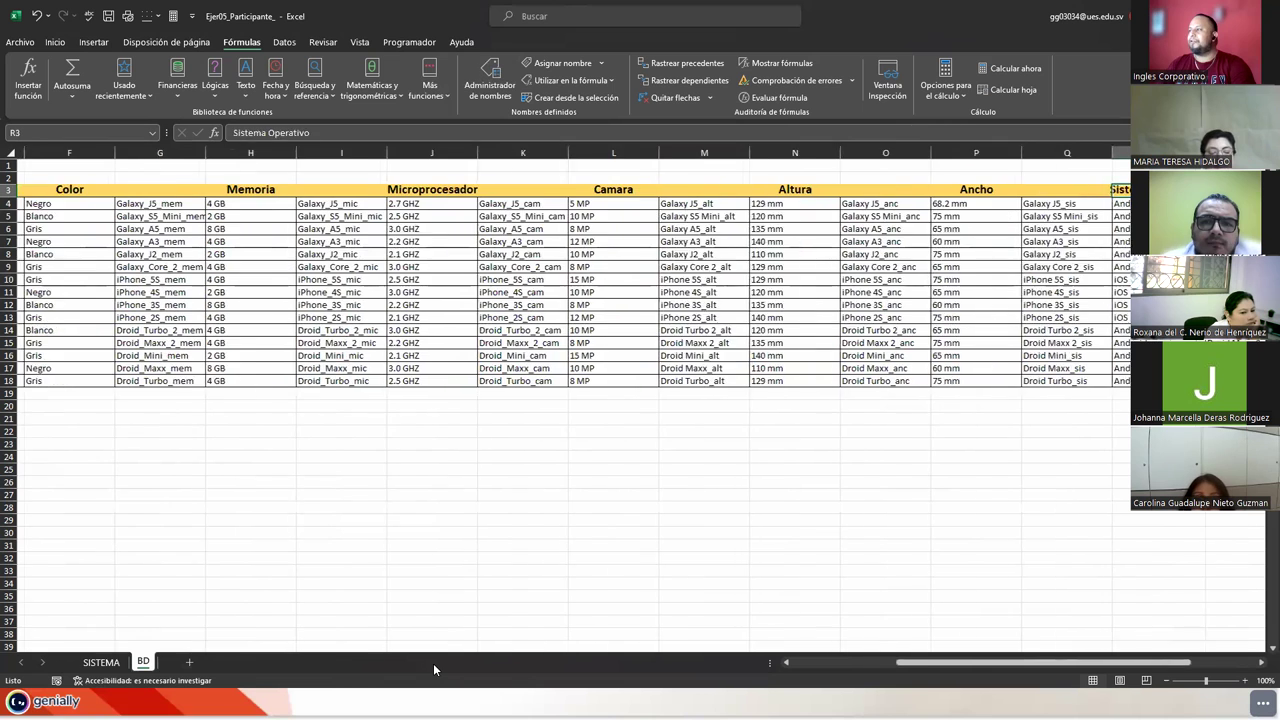
key("Right")
key("Right")
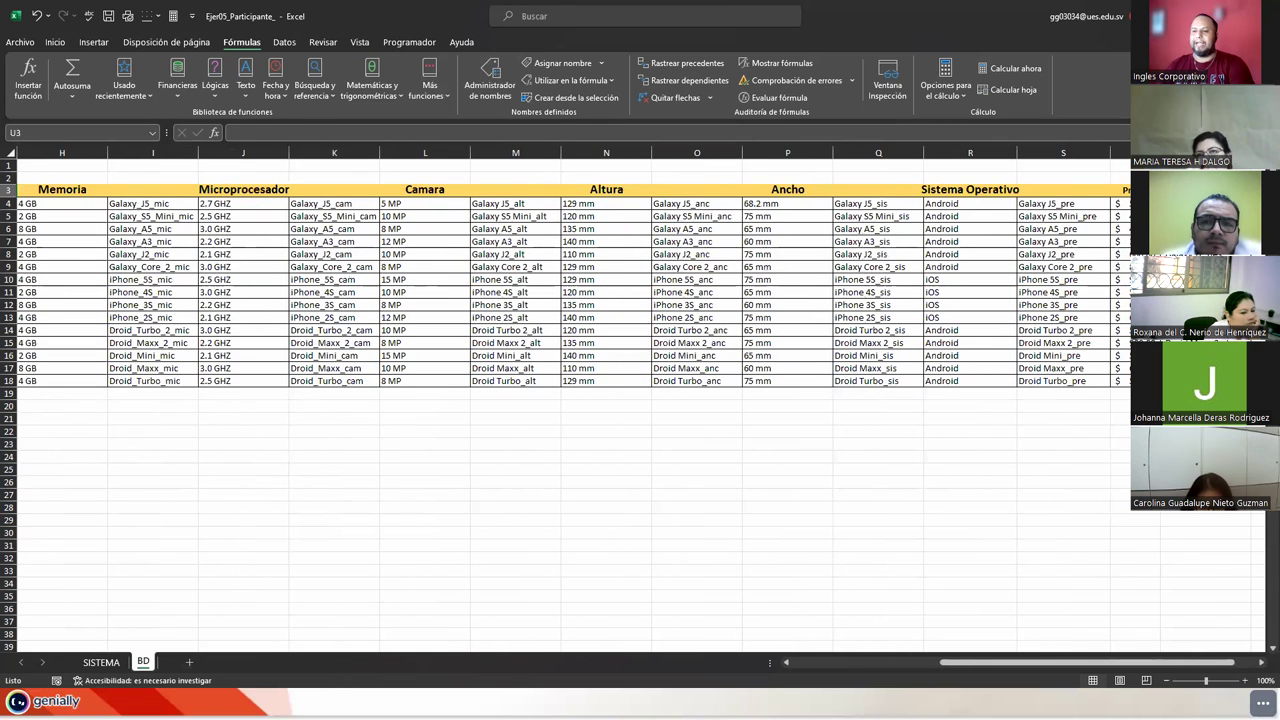
left_click(101, 662)
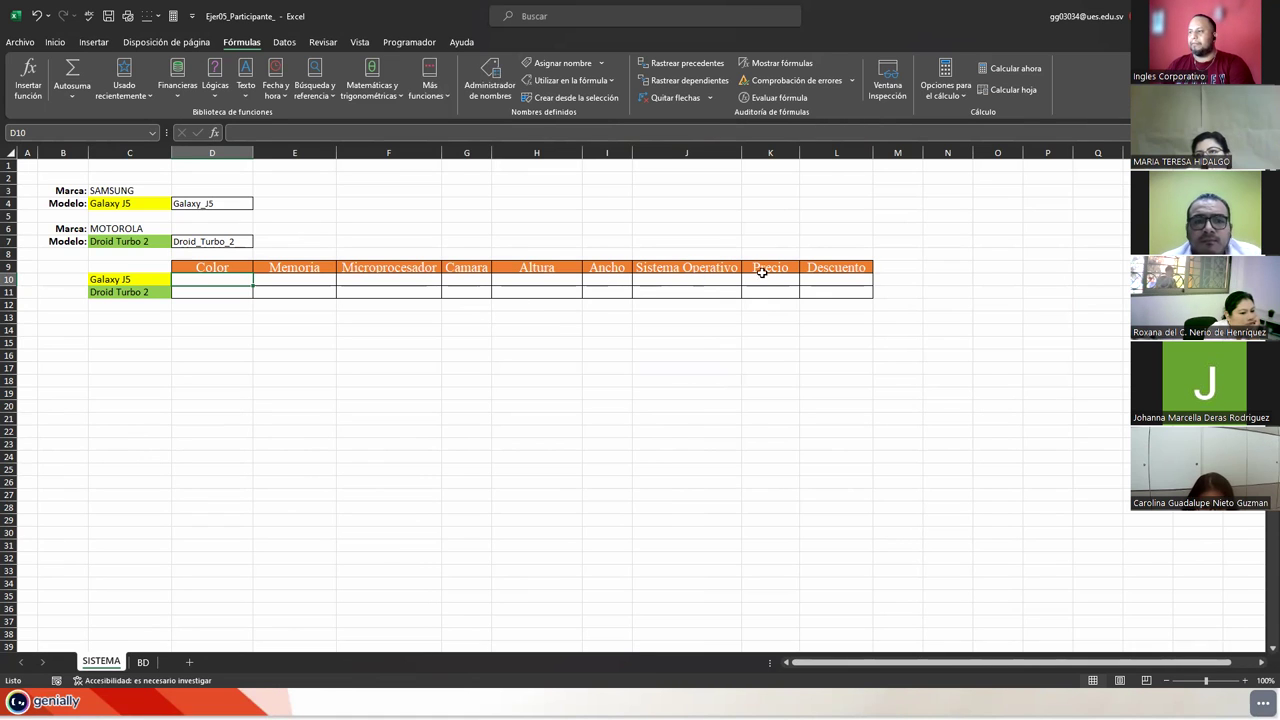
- Copy the Sistema Operativo header's formatting onto the Precio header with Copiar formato
left_click(143, 662)
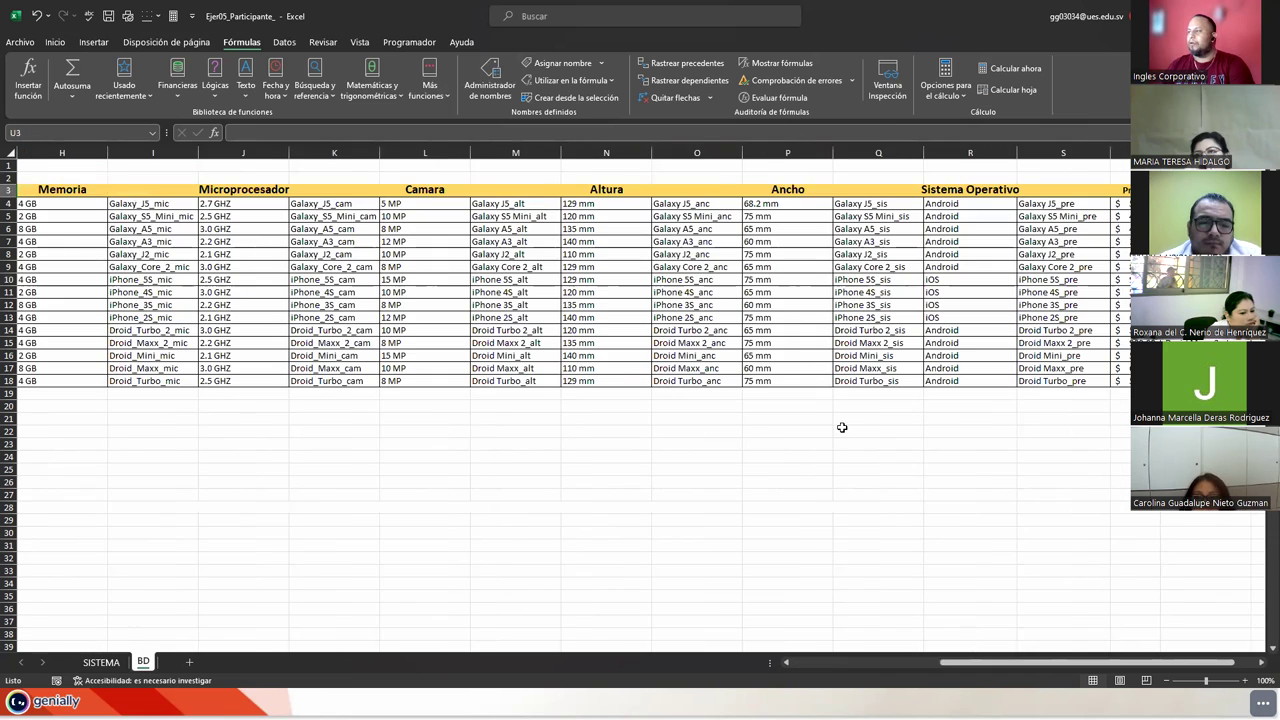
left_click(908, 188)
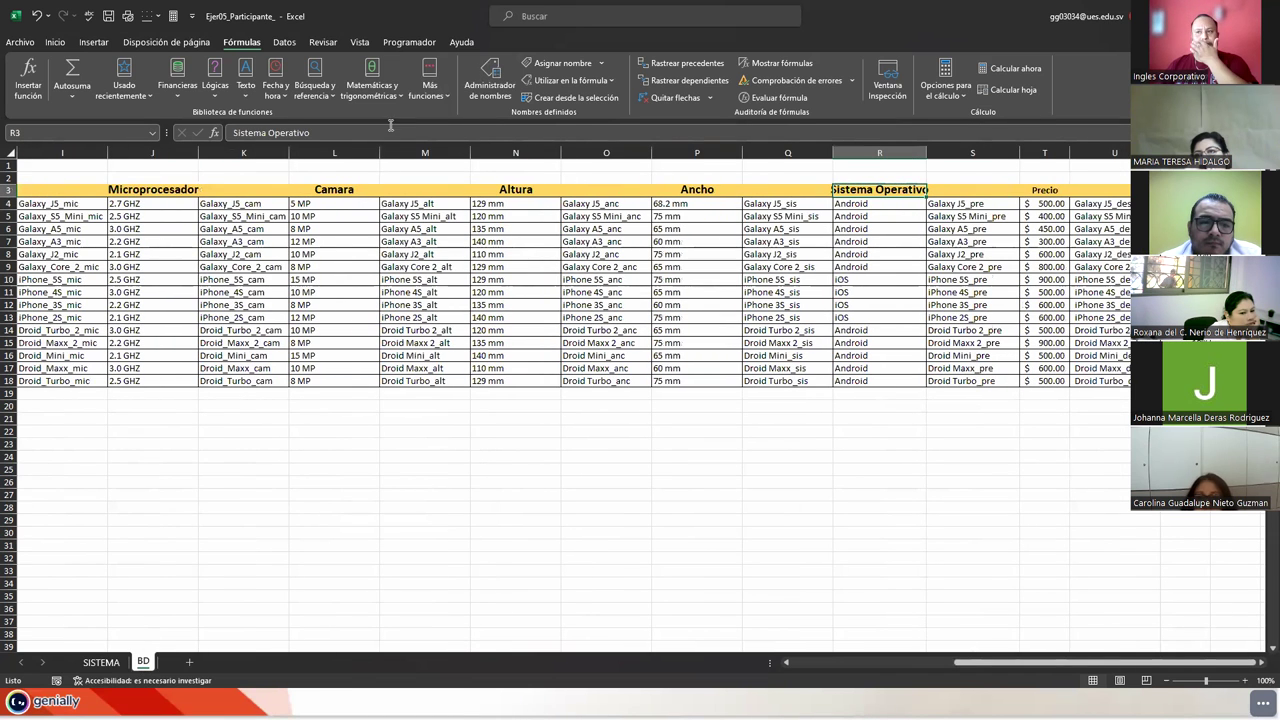
left_click(55, 47)
left_click(80, 97)
left_click(1062, 189)
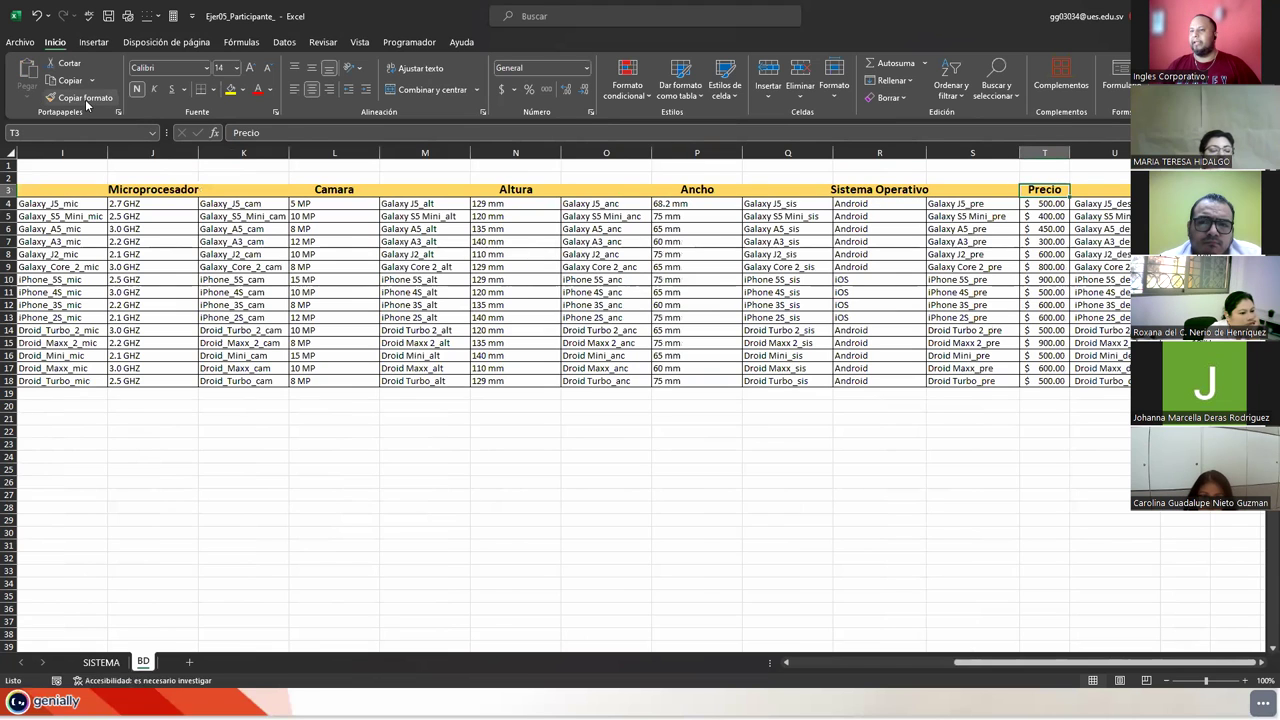
key("Right")
key("Right")
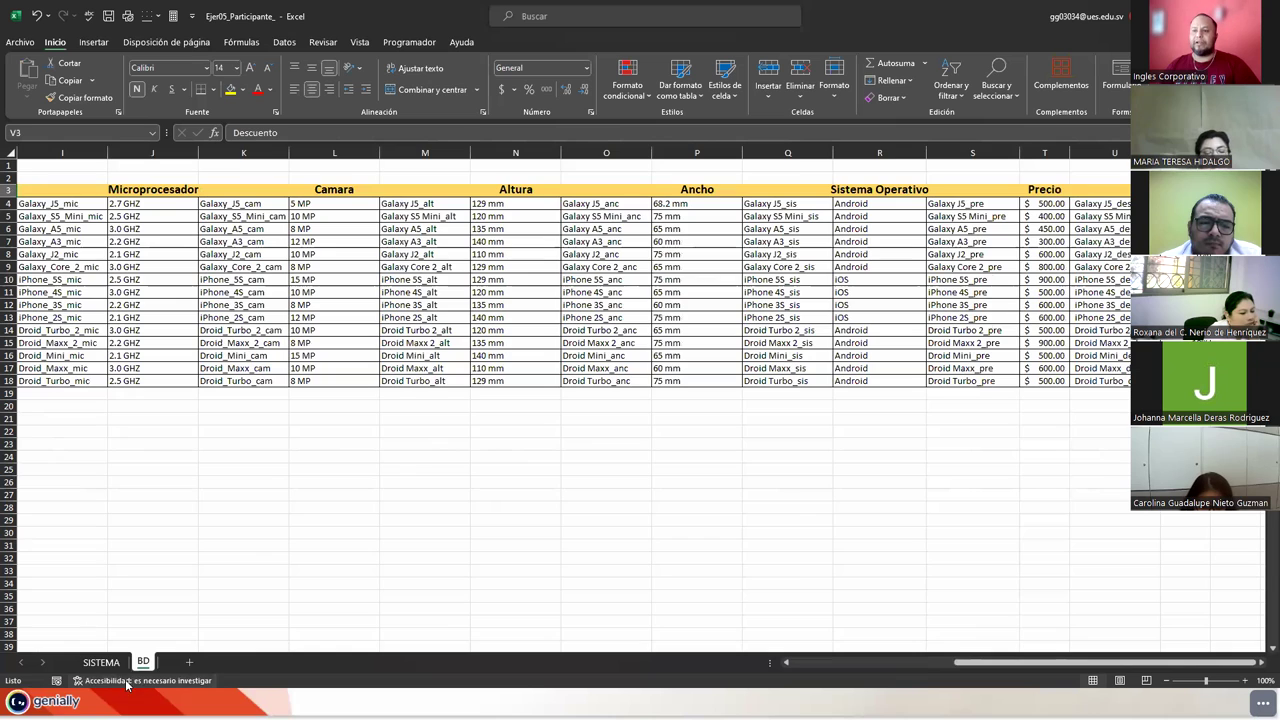
left_click(101, 662)
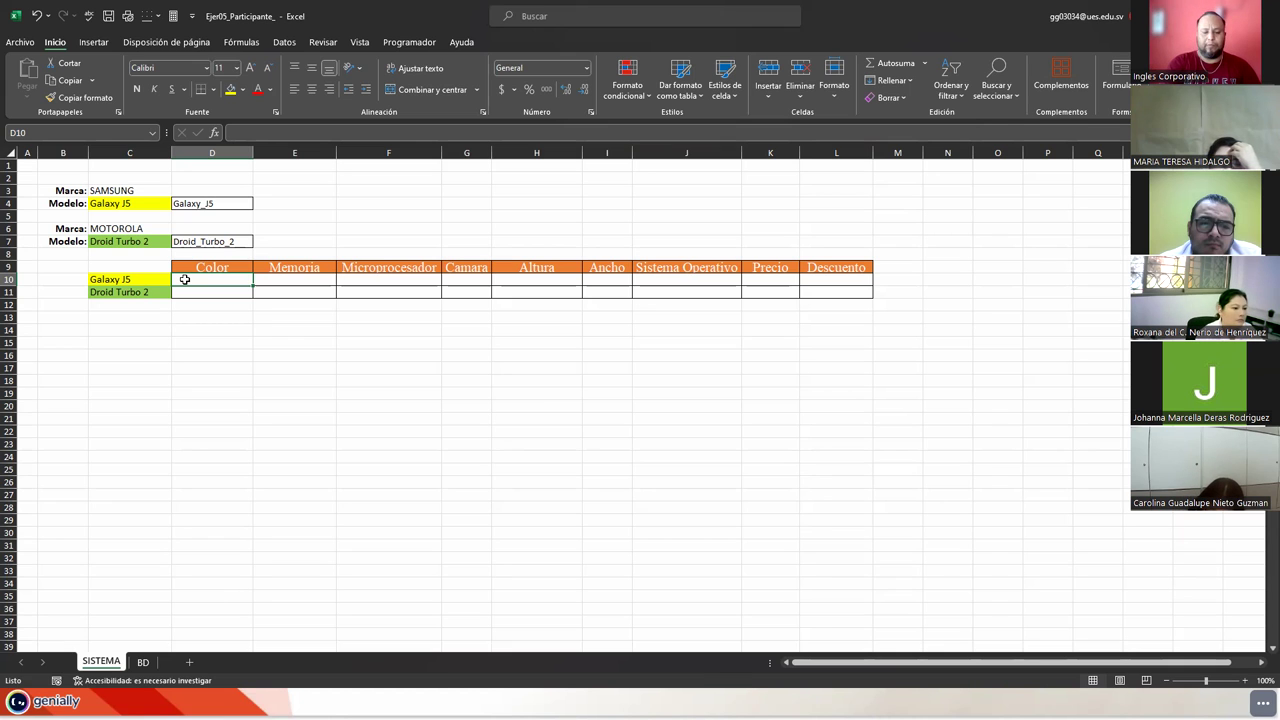
- Enter an INDIRECTO formula in D10 joining D4's model name with a spec suffix
type("=INDIR")
key("Tab")
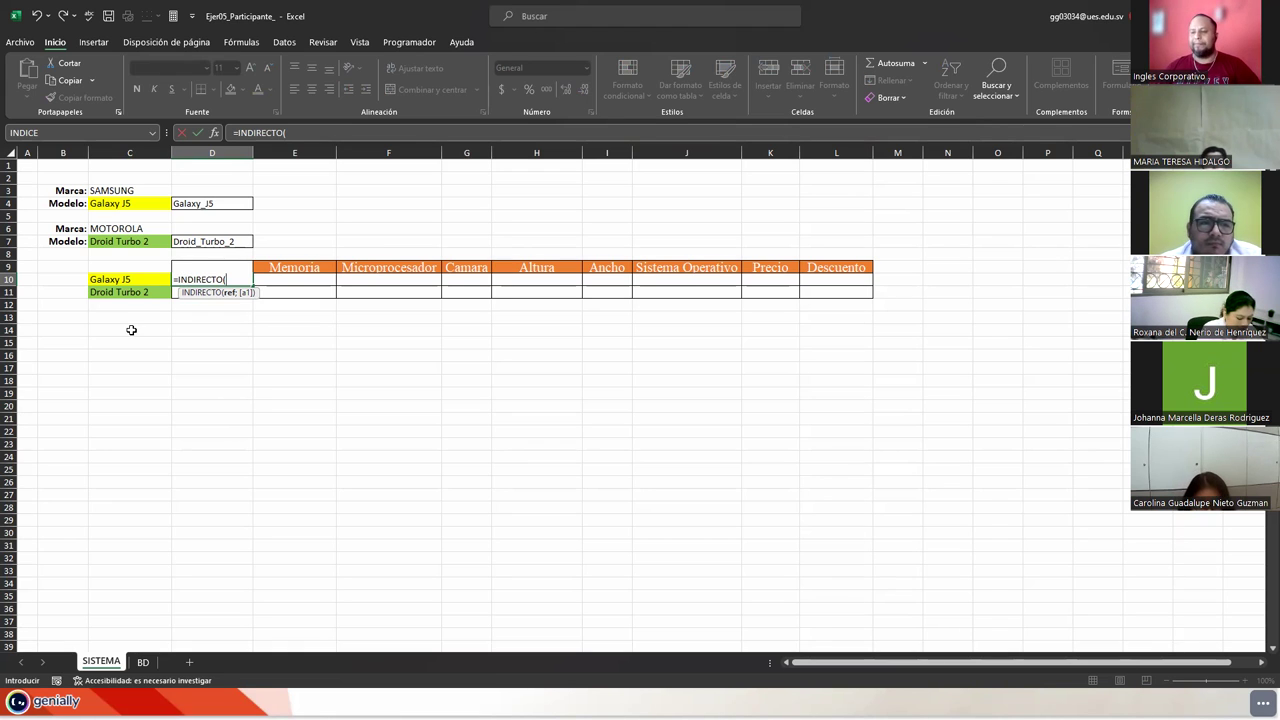
left_click(222, 203)
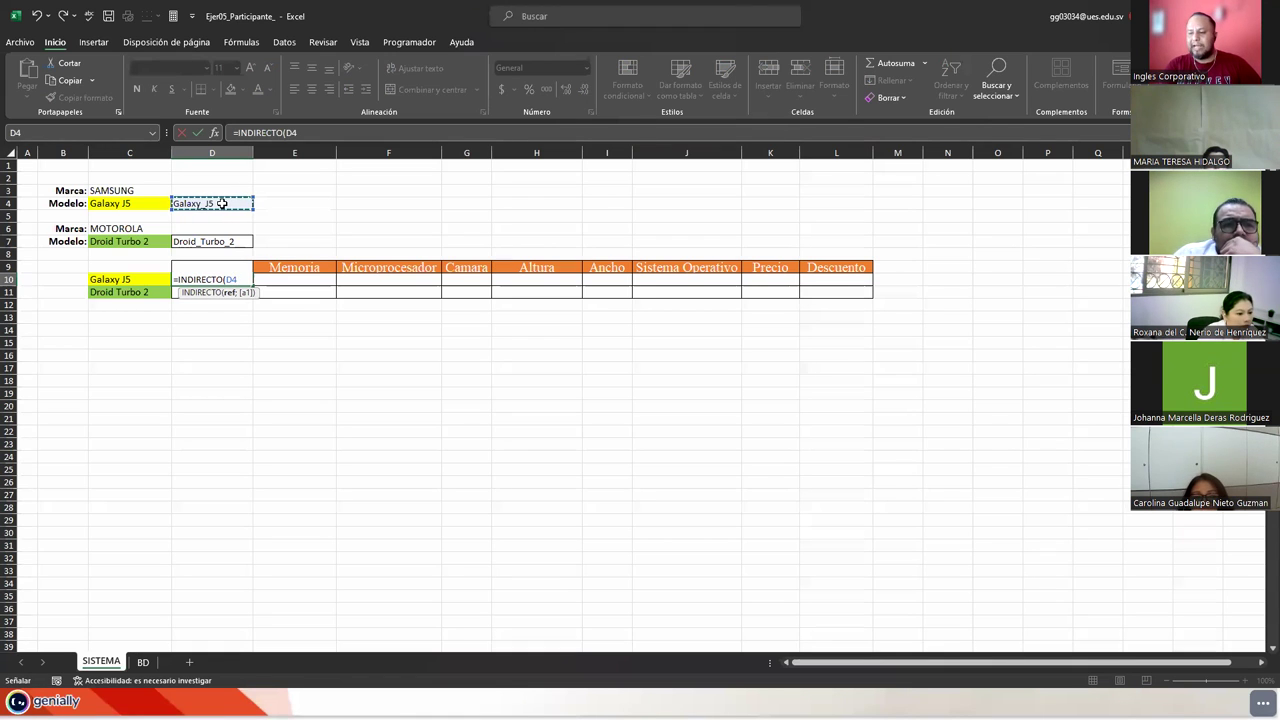
type("&")
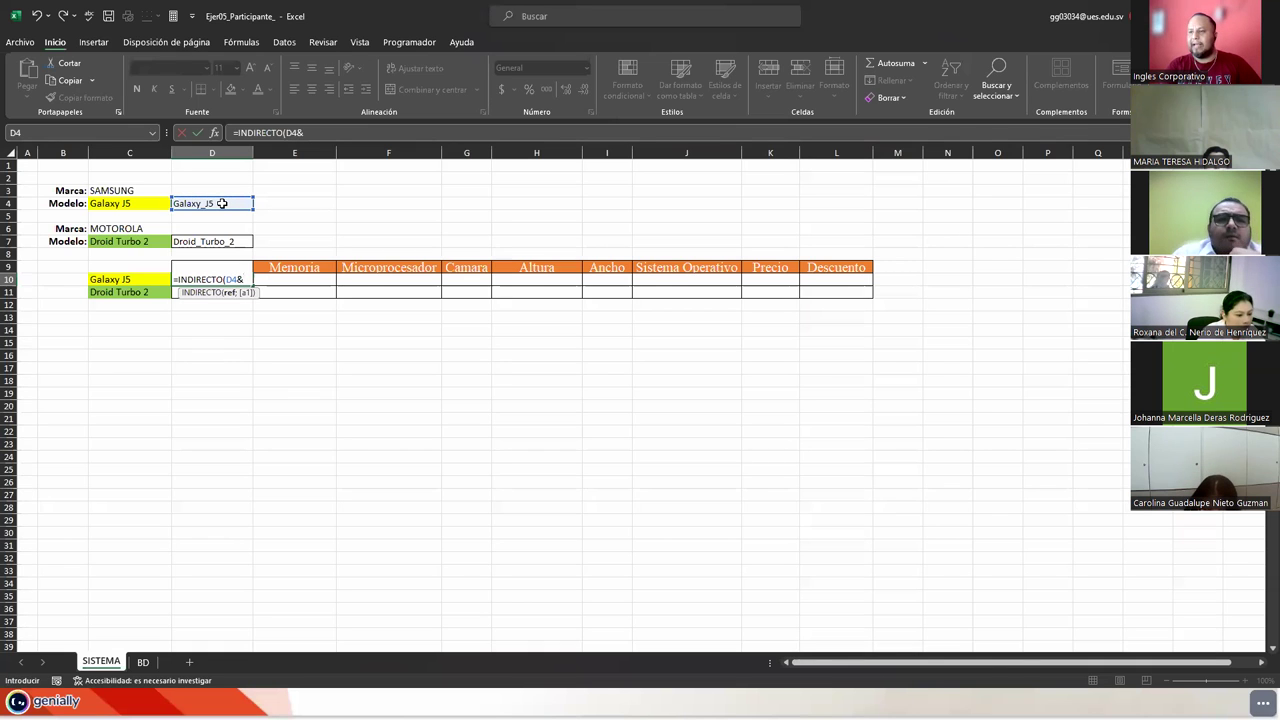
type("_")
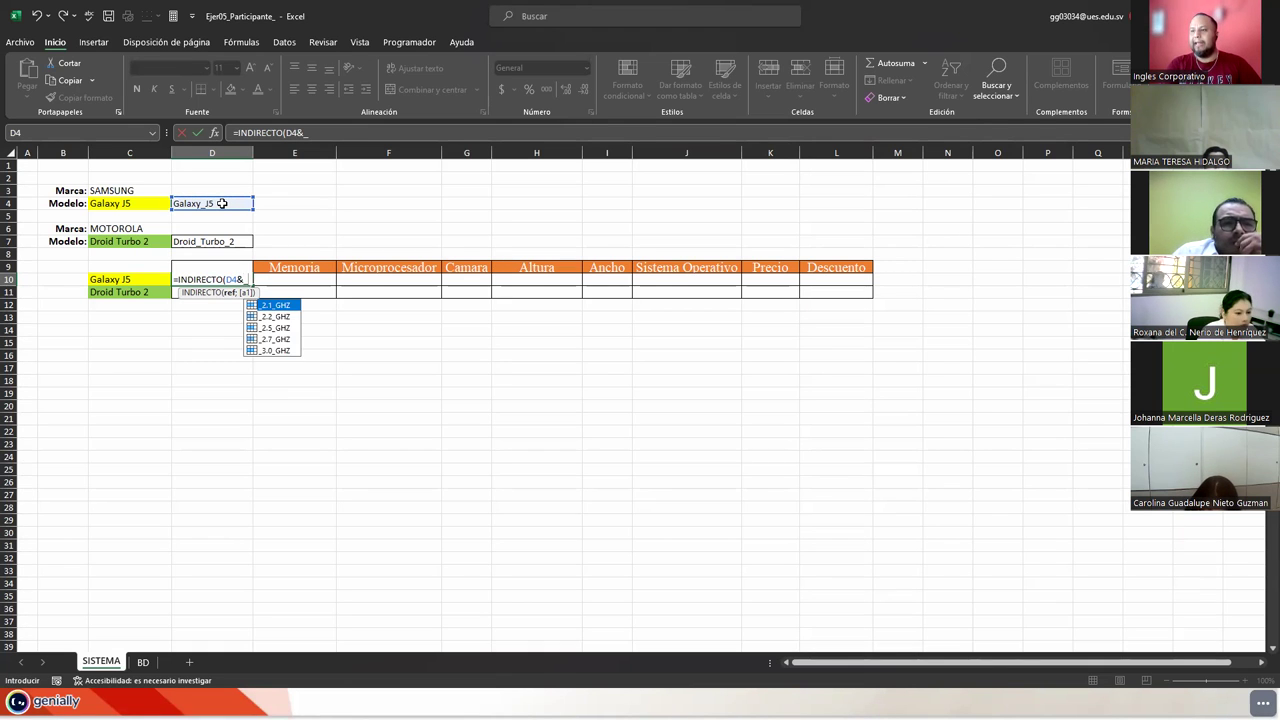
type("G")
key("BackSpace")
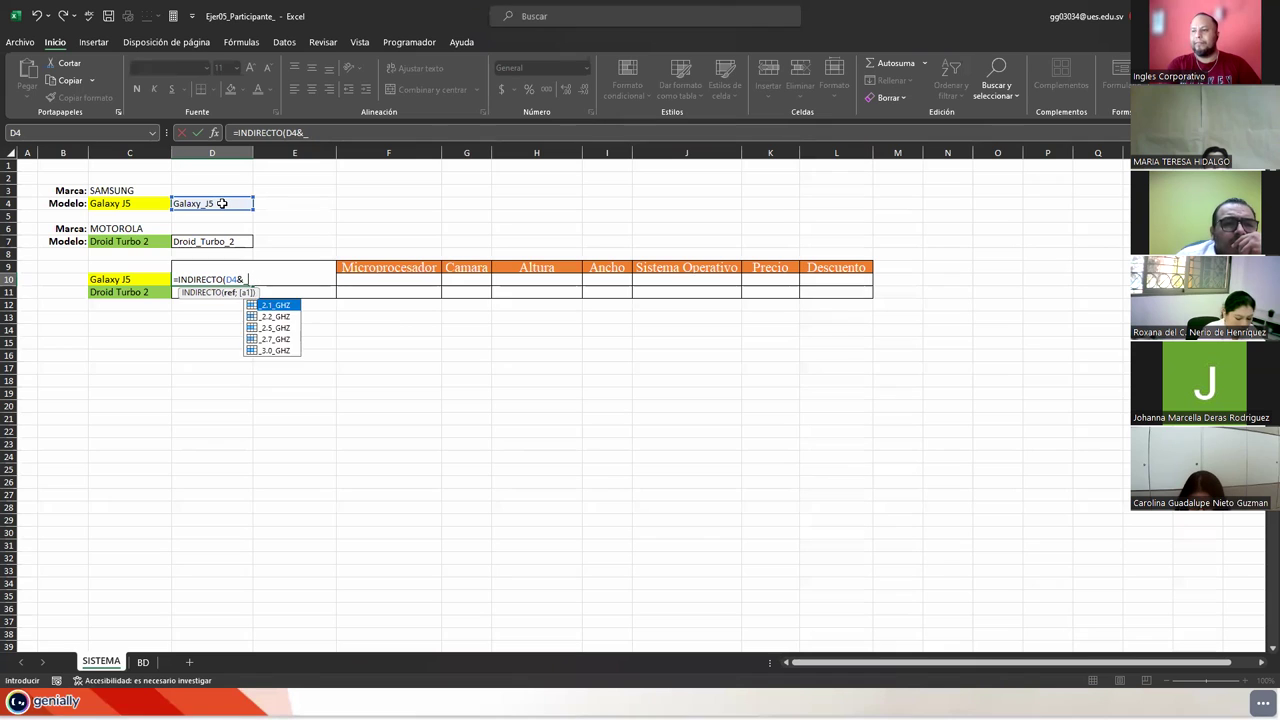
key("Escape")
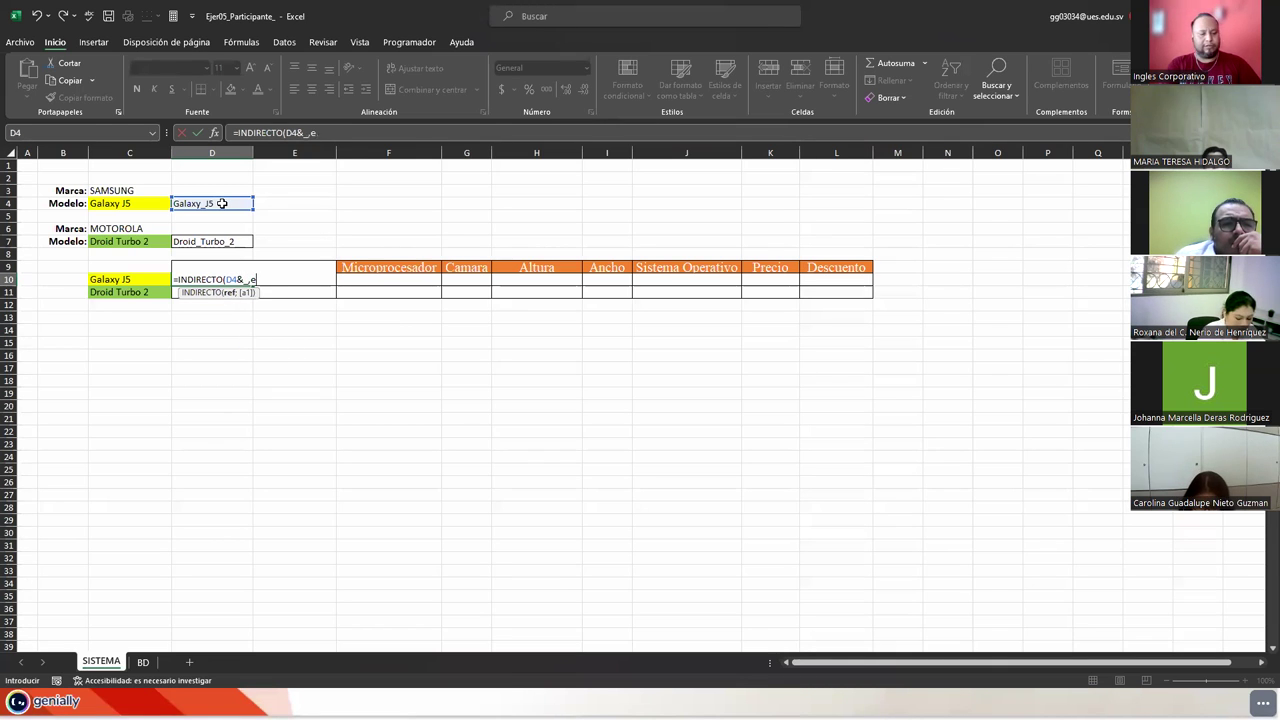
type("mem")
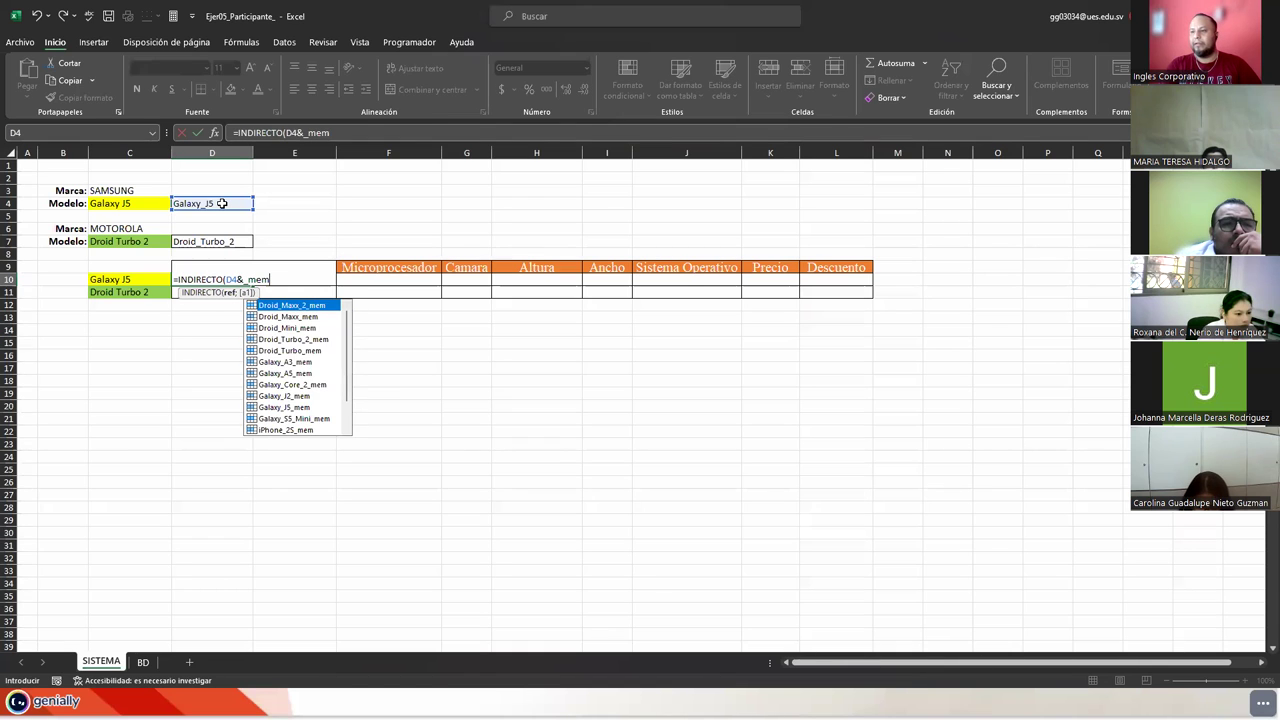
key("Tab")
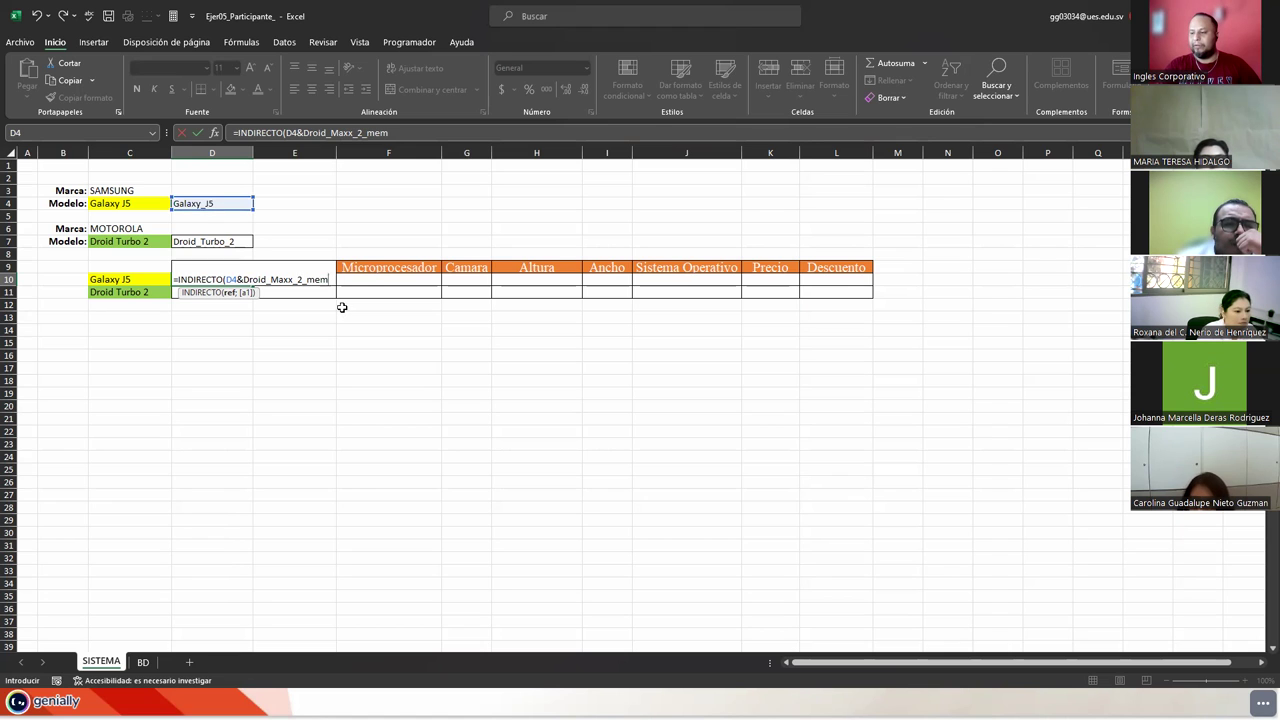
key("BackSpace")
key("BackSpace")
key("BackSpace")
key("BackSpace")
key("BackSpace")
key("BackSpace")
key("BackSpace")
key("BackSpace")
key("BackSpace")
key("BackSpace")
key("BackSpace")
key("BackSpace")
key("BackSpace")
key("BackSpace")
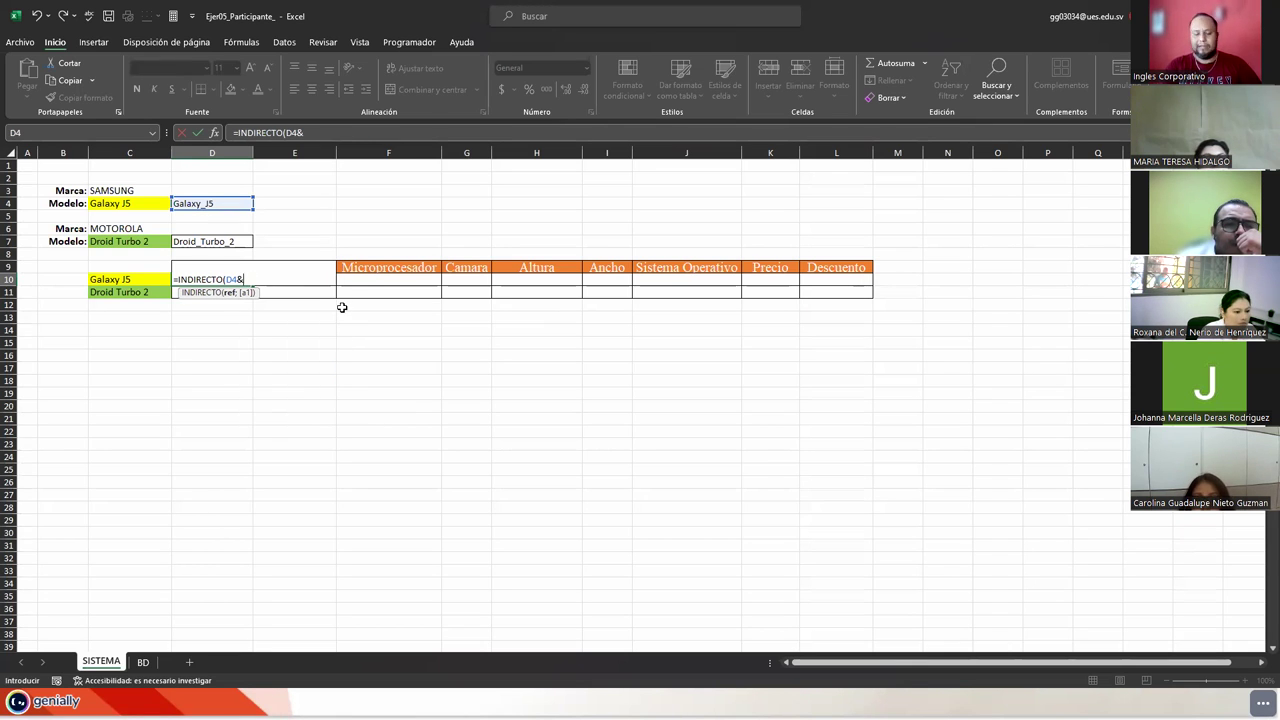
type("_")
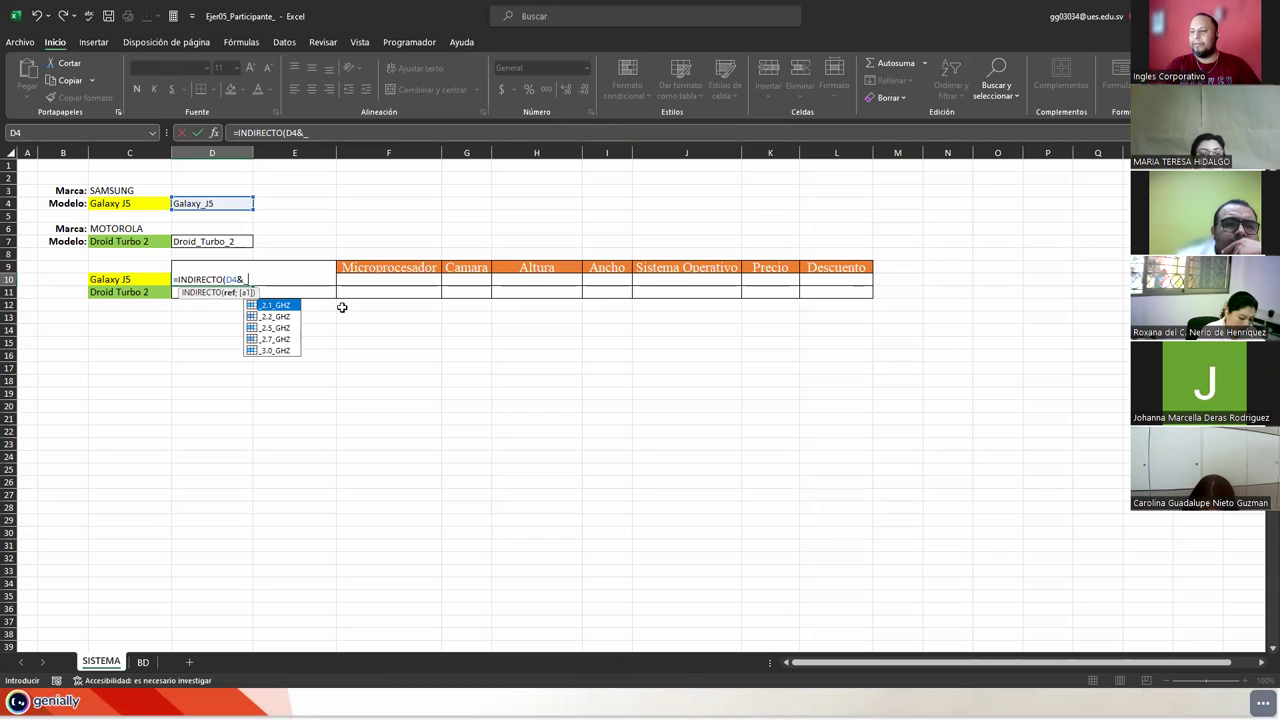
type("Color")
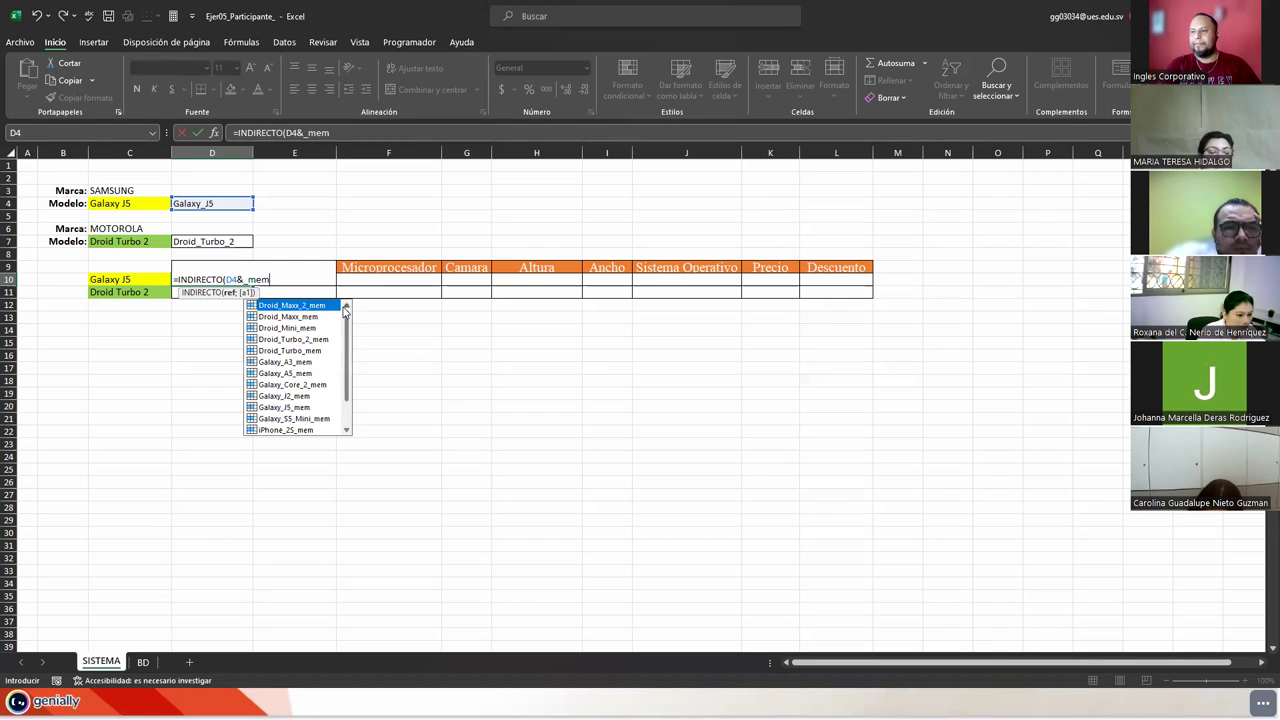
key("Return")
- Fix the quotes so D10 reads =INDIRECTO(D4&"_mem")
key("Up")
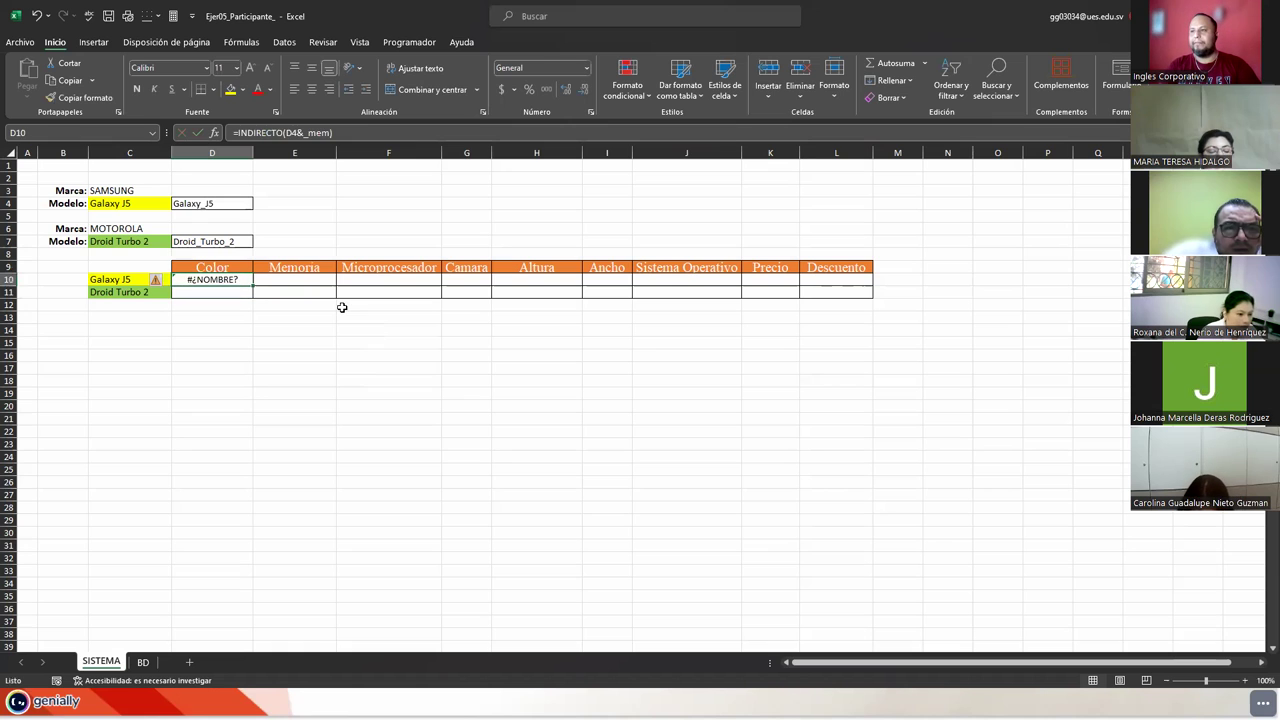
key("F2")
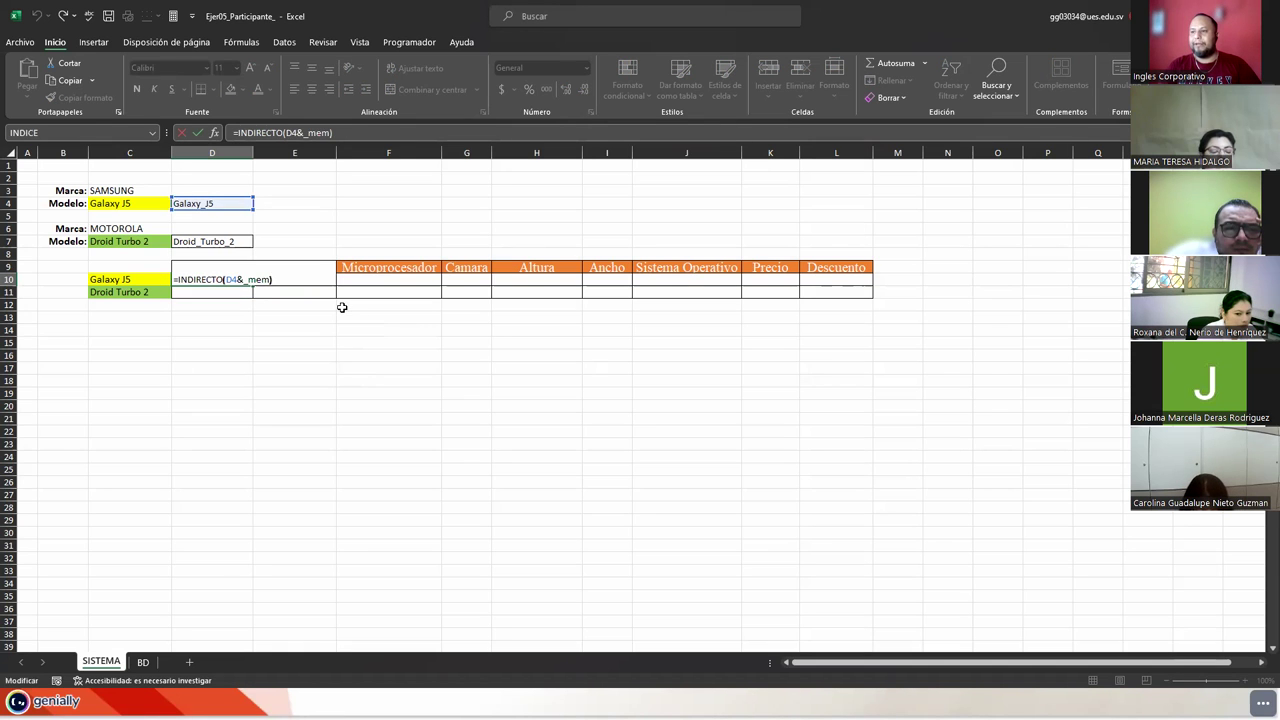
key("Left")
key("Left")
key("Left")
type("\"")
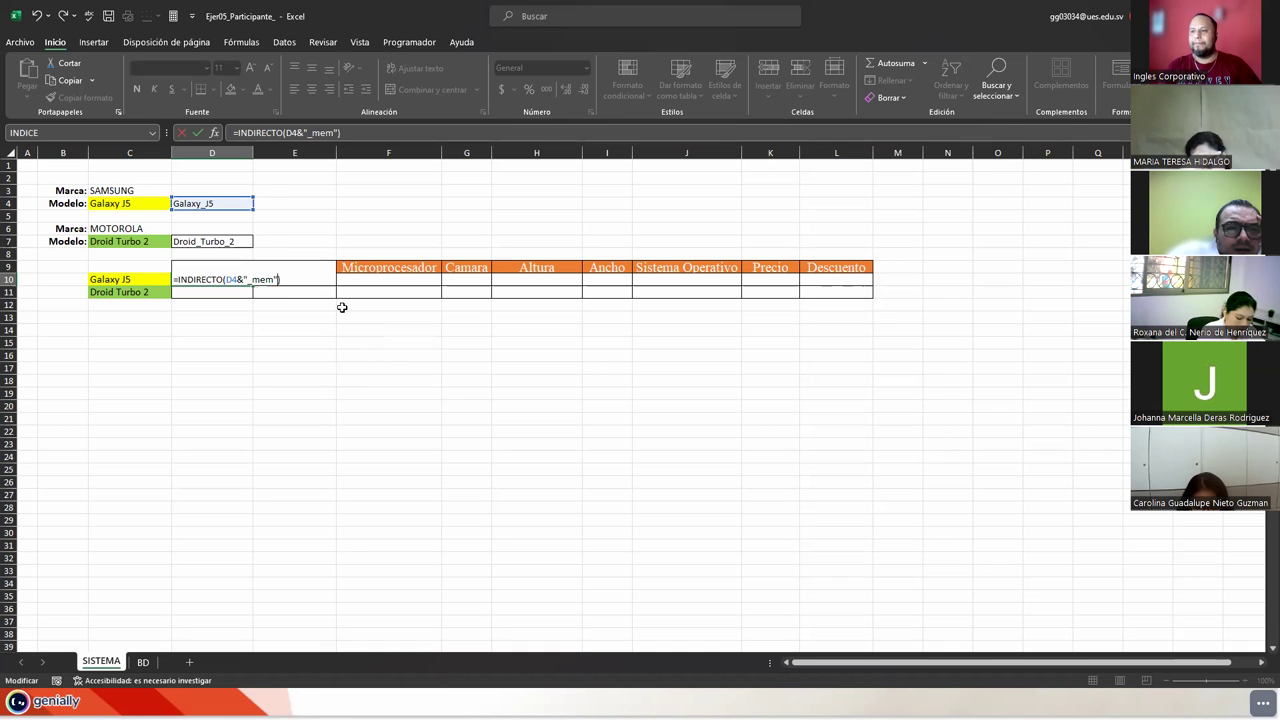
key("Return")
key("Up")
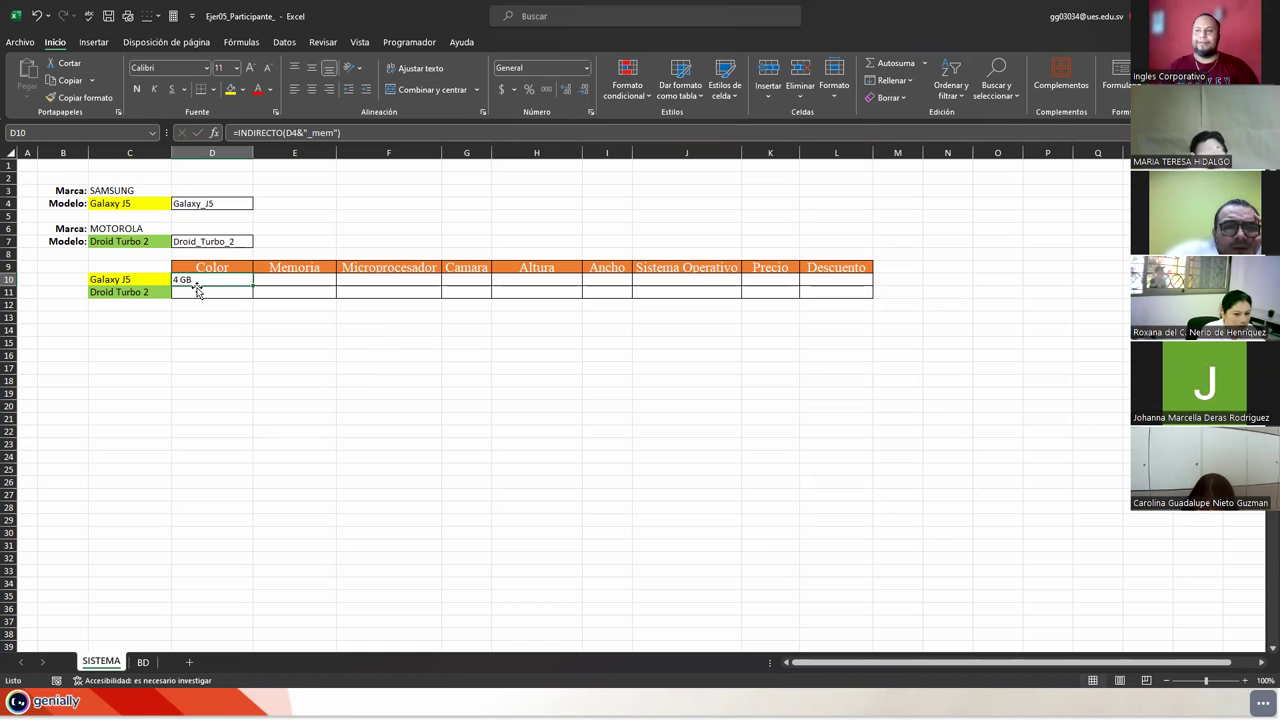
- Change the formula's suffix from _mem to _col so D10 shows Negro
double_click(197, 286)
left_click_drag(253, 280, 268, 280)
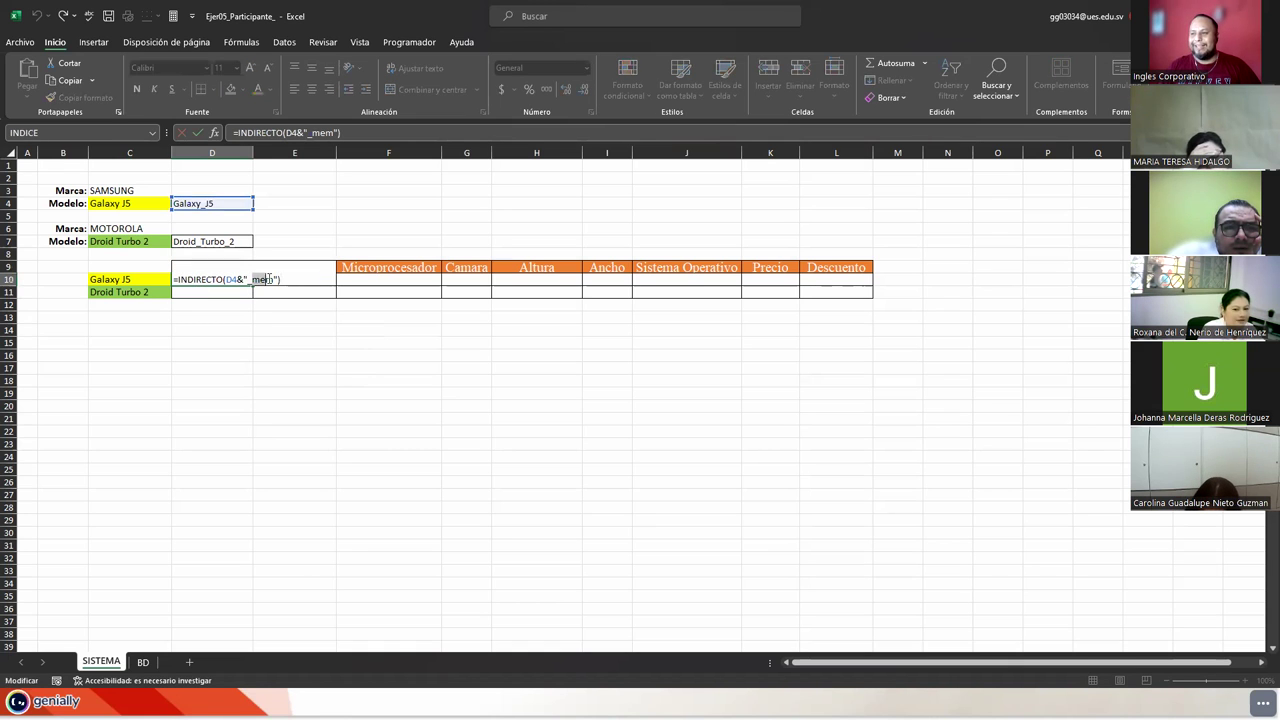
type("col")
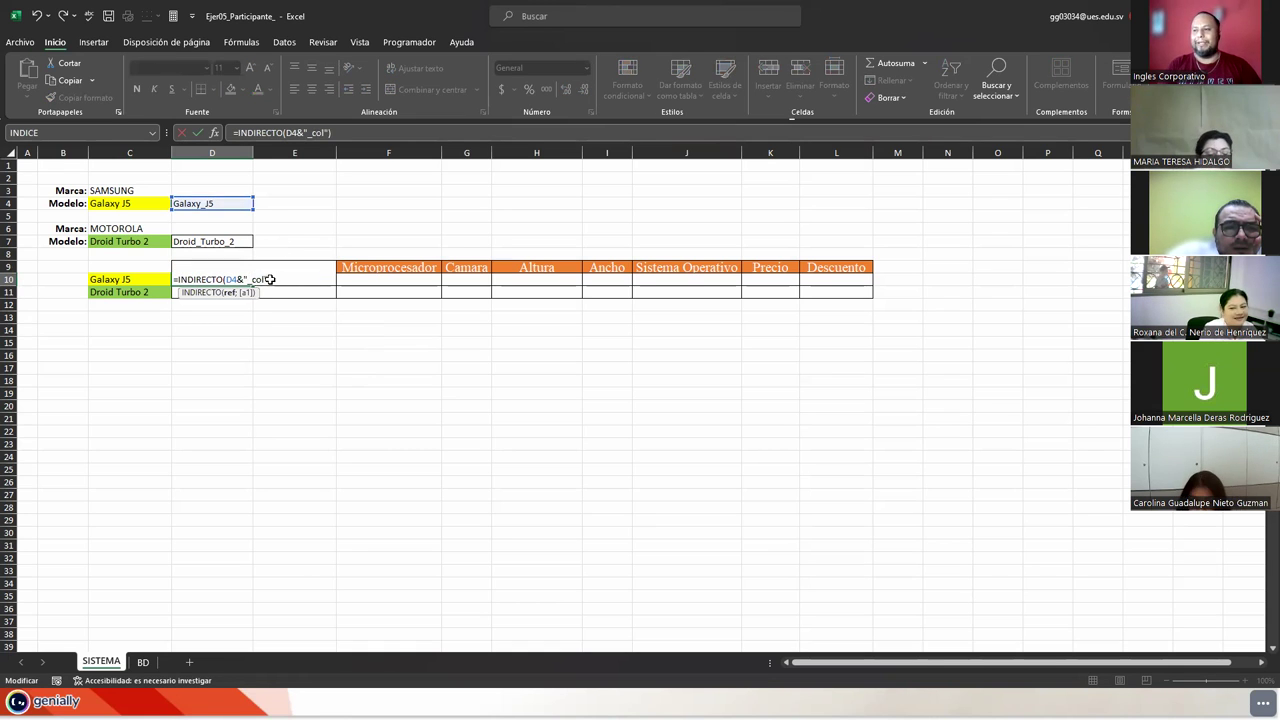
left_click(270, 280)
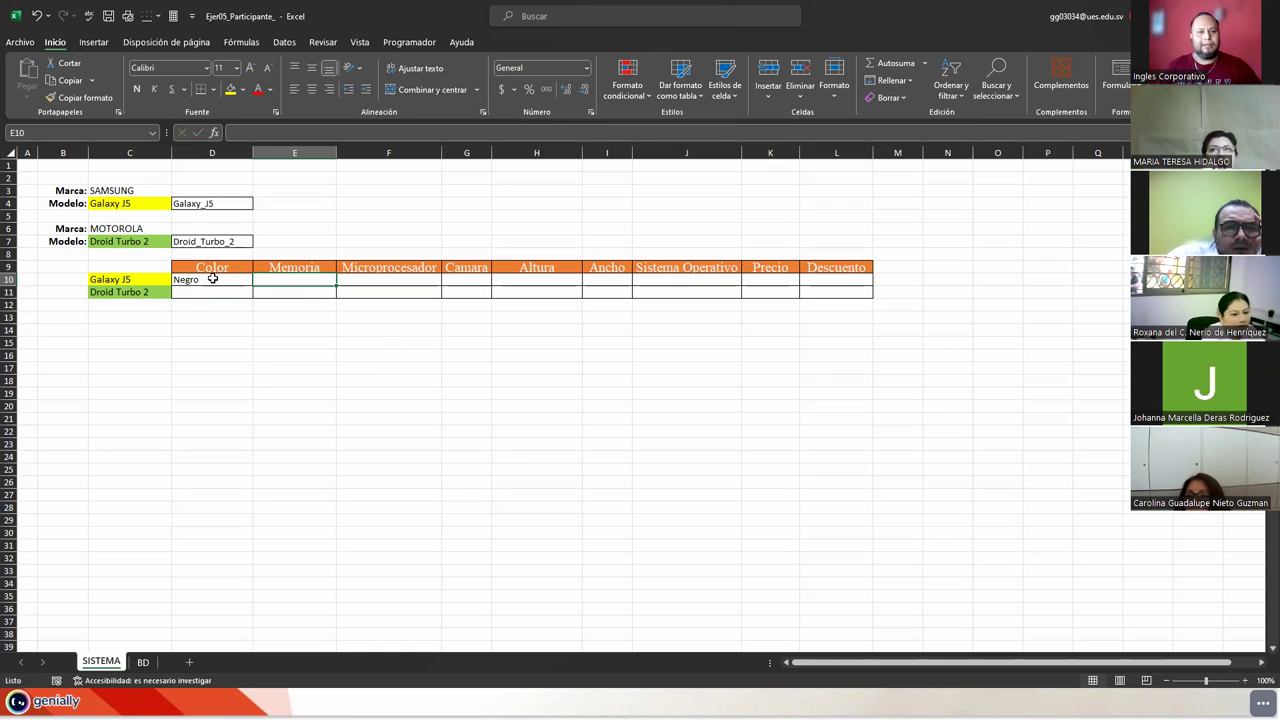
scroll(216, 295, "up", 1, "ctrl")
- Make D10's model reference absolute as $D$4, keeping the Negro result
scroll(216, 295, "up", 1, "ctrl")
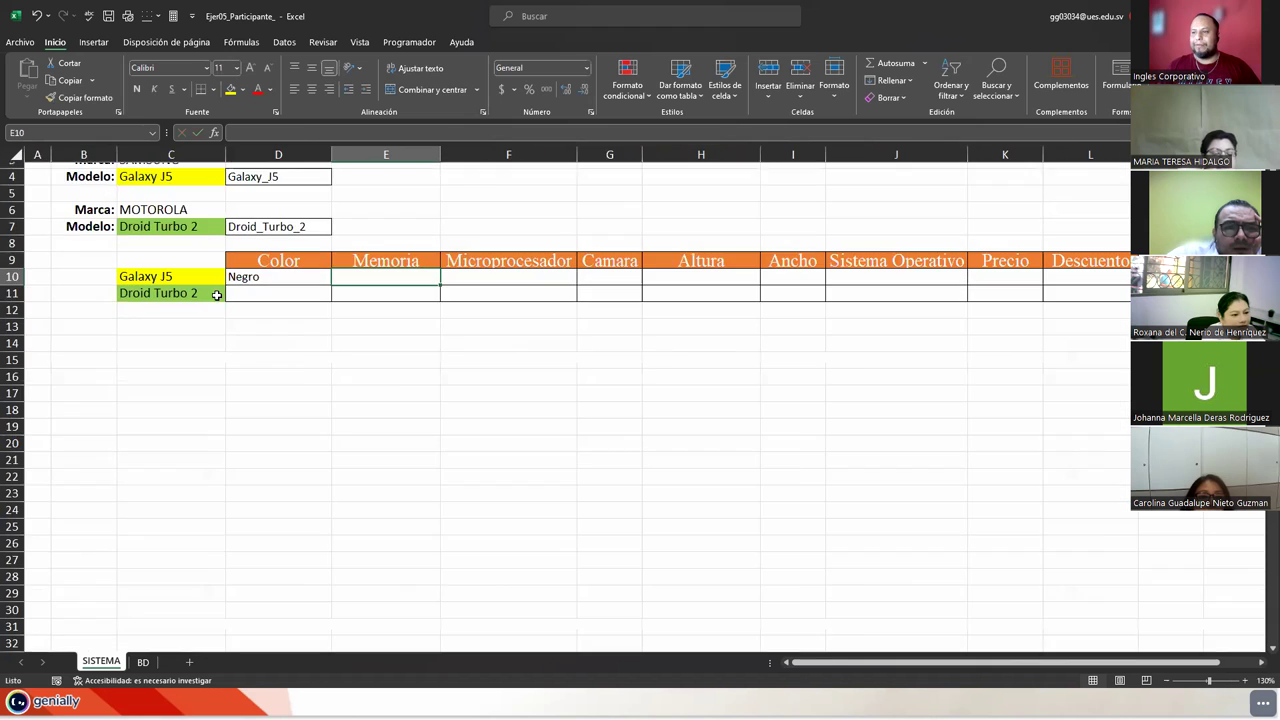
scroll(216, 295, "up", 1, "ctrl")
scroll(214, 295, "up", 2)
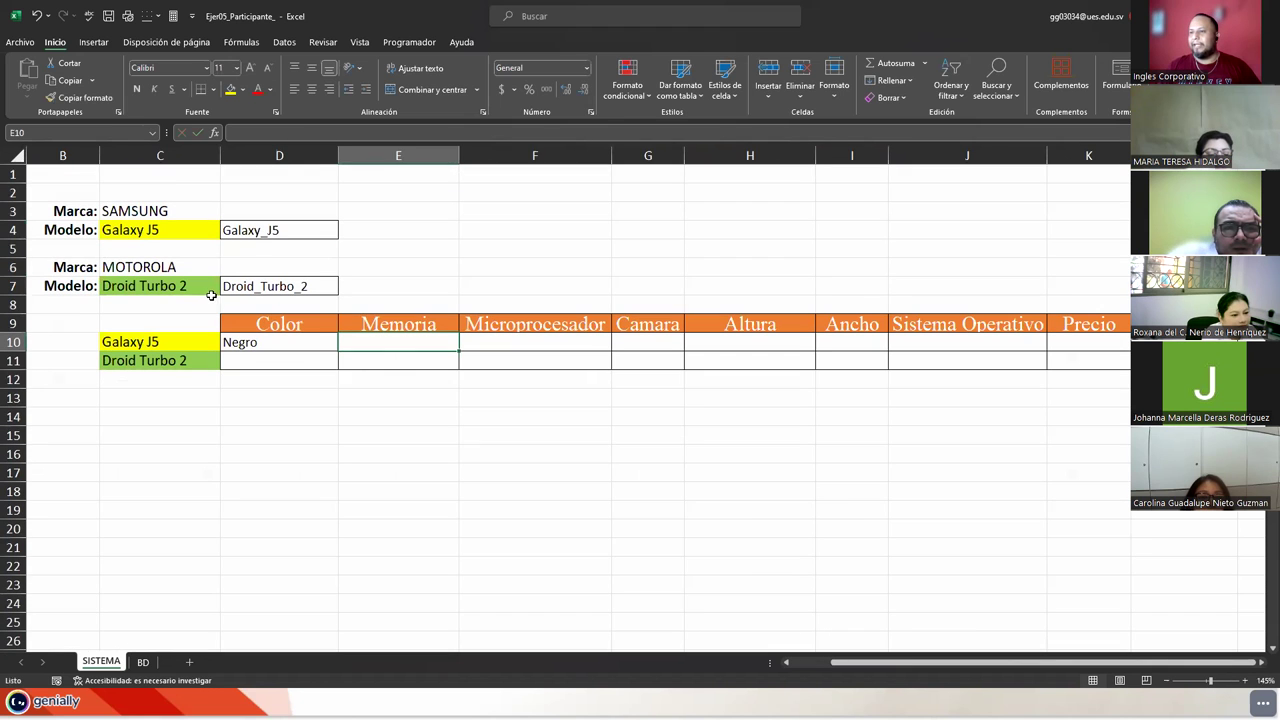
double_click(268, 342)
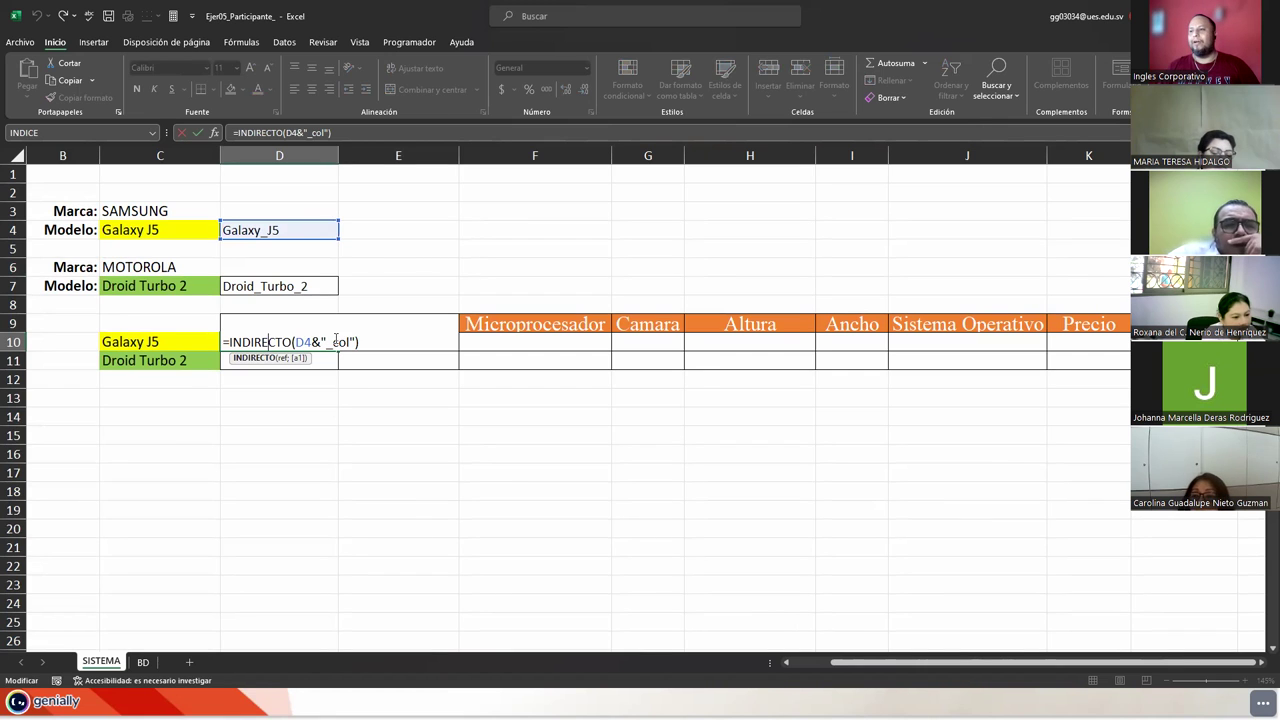
key("ctrl+Return")
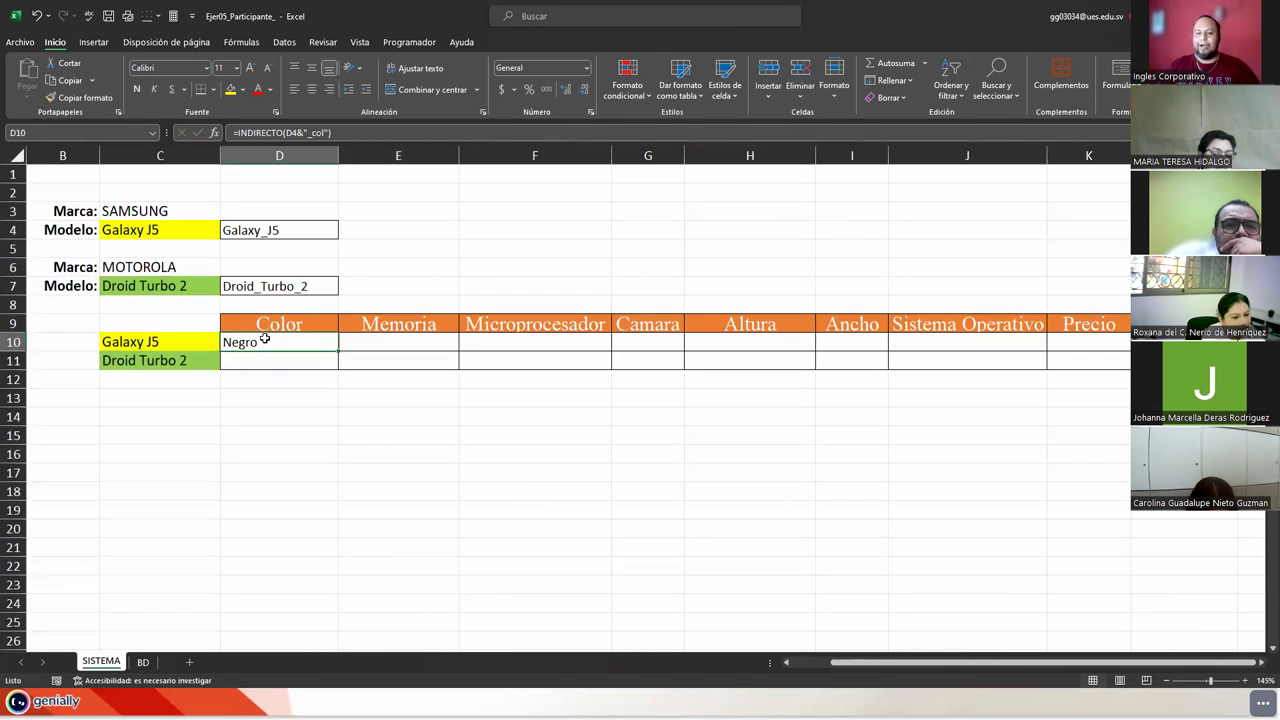
double_click(265, 340)
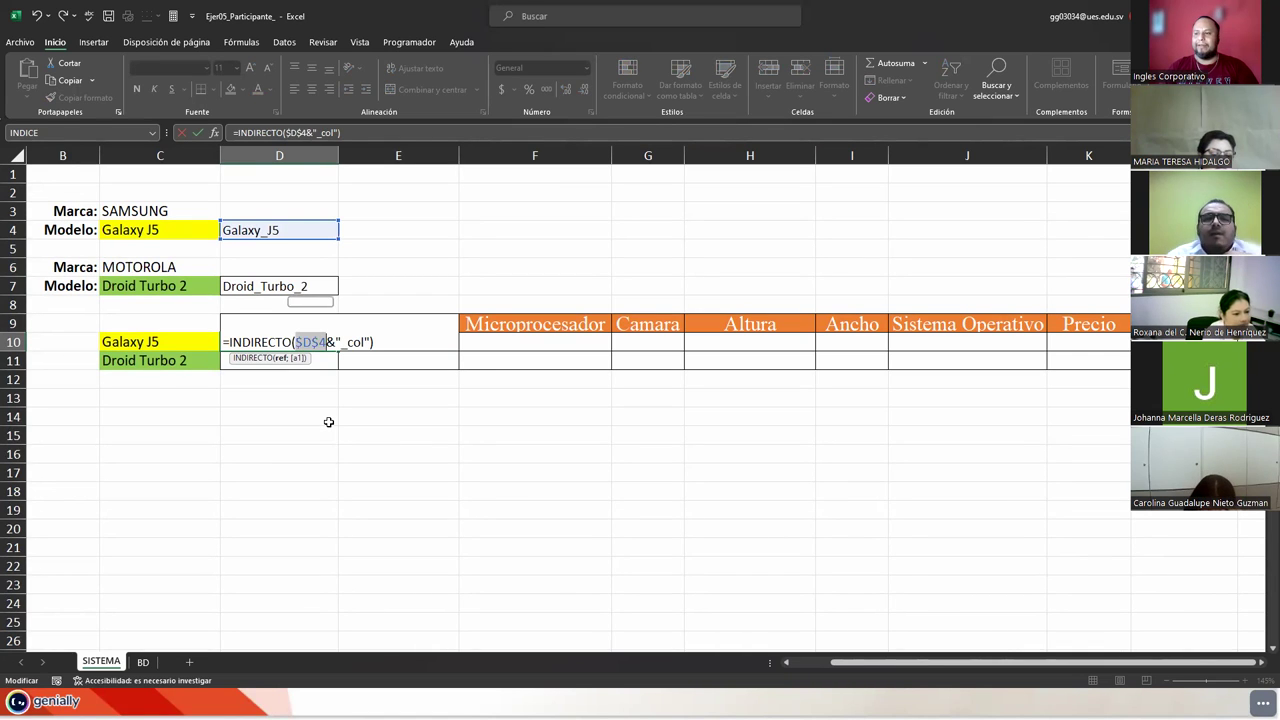
key("Return")
key("Up")
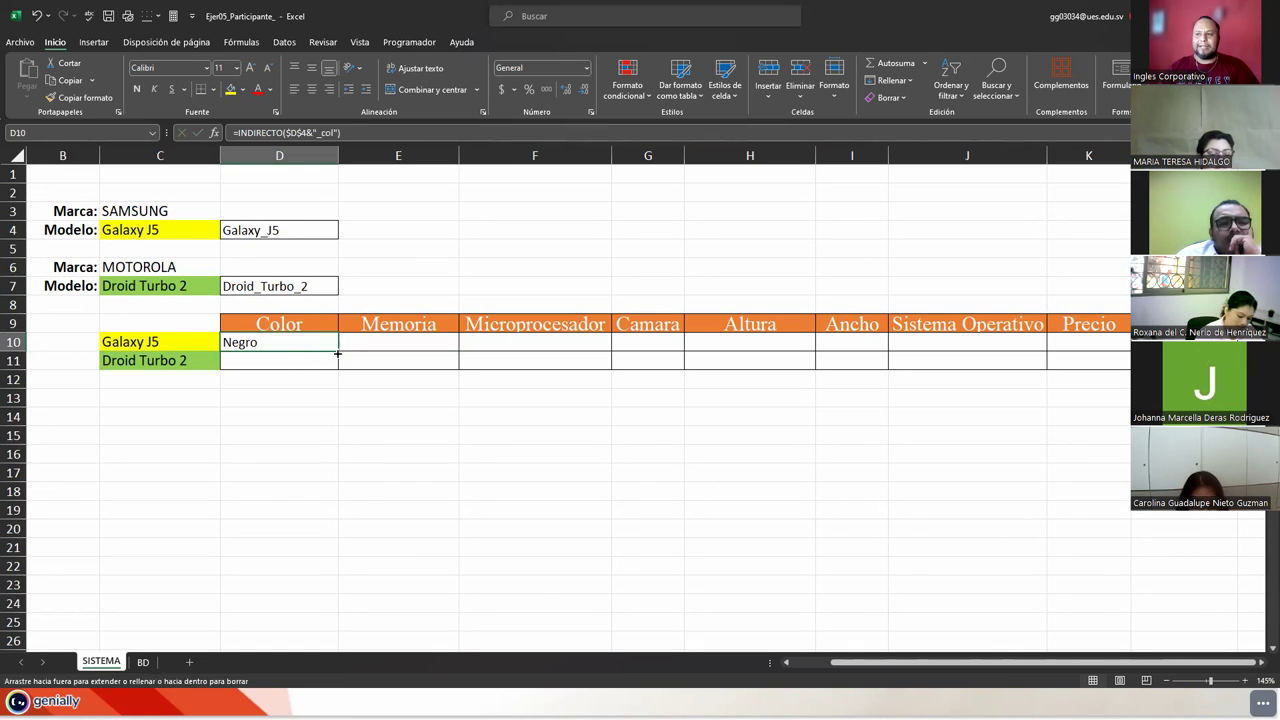
- Fill the colour formula down to D11 and point it at D7, showing Blanco
left_click_drag(334, 352, 334, 368)
left_click(266, 361)
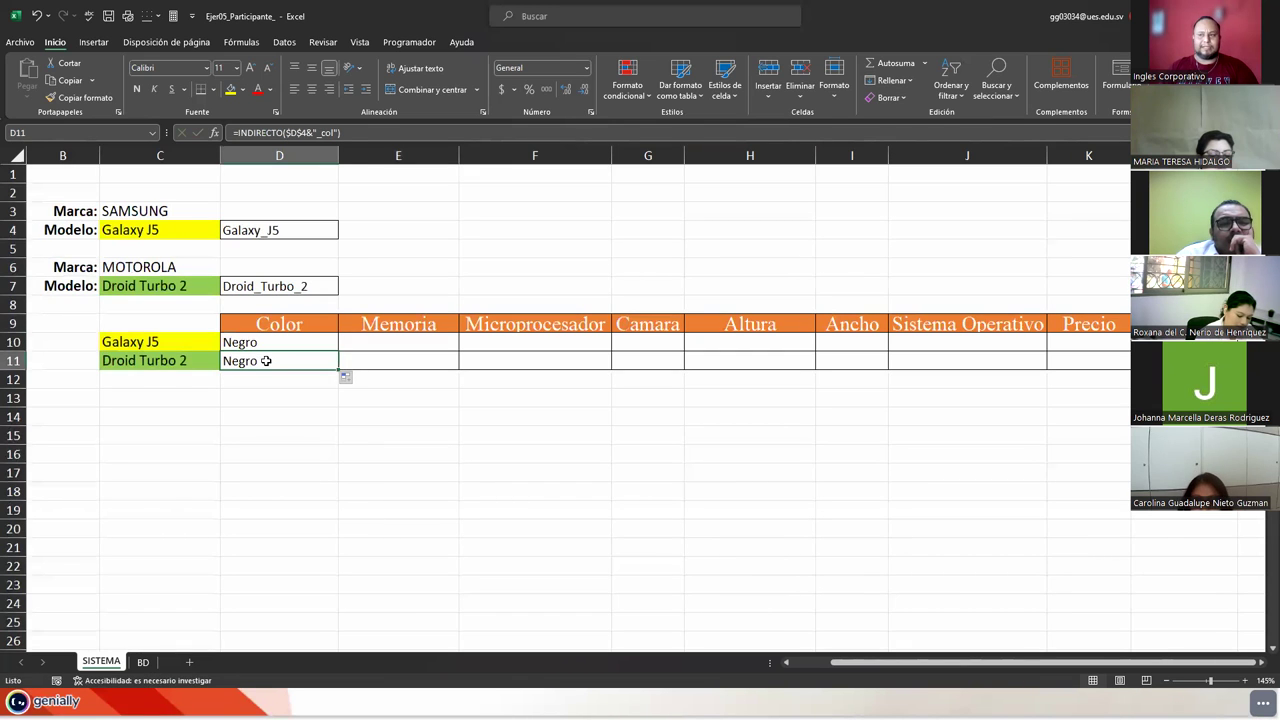
double_click(266, 361)
left_click(306, 361)
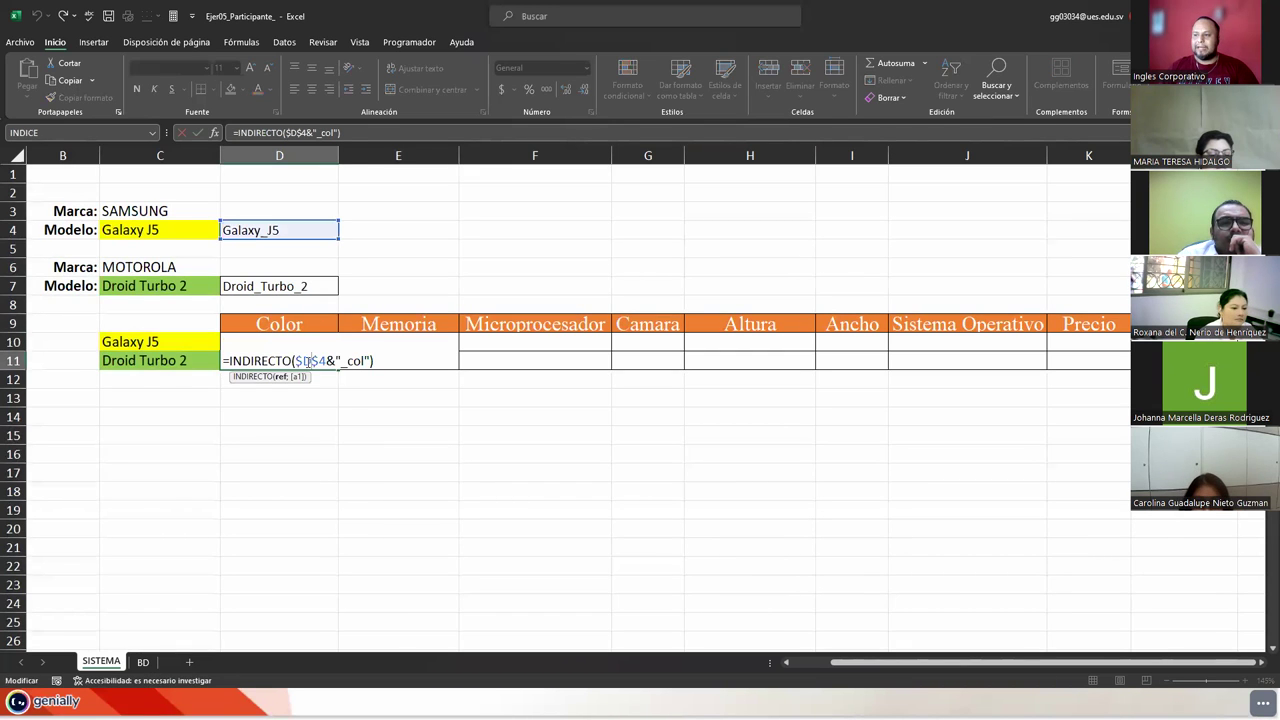
left_click(278, 288)
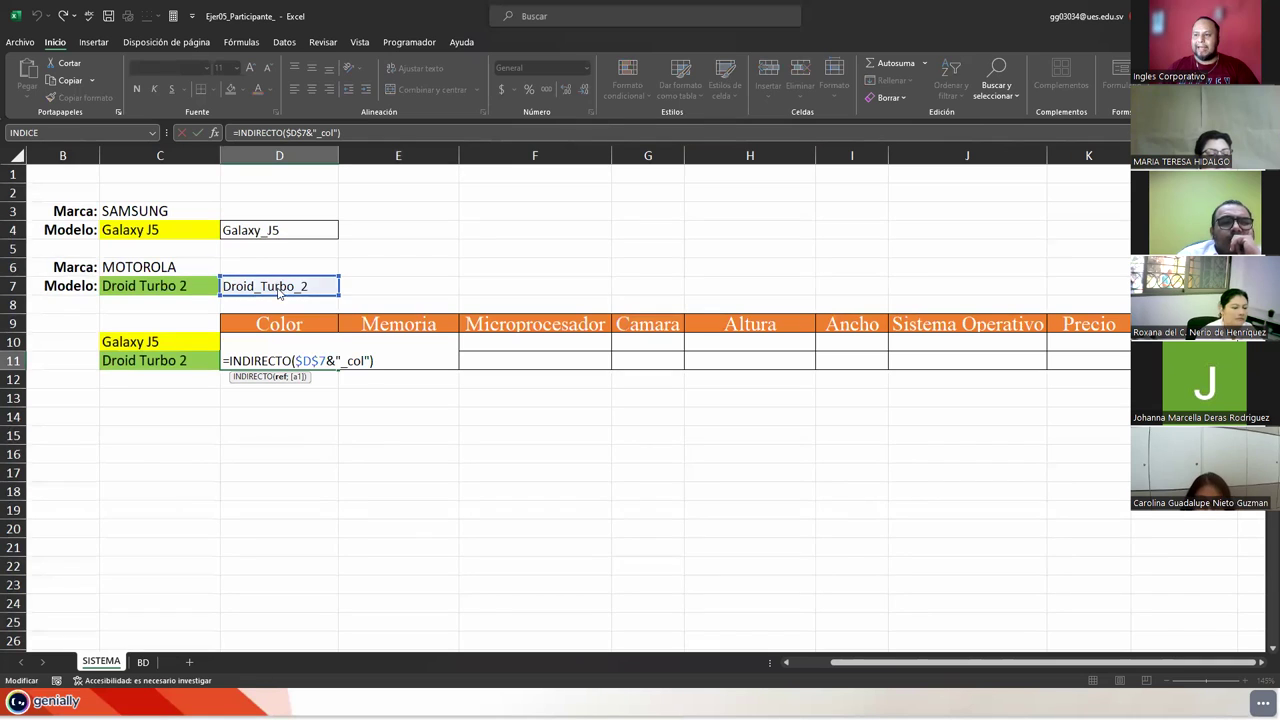
key("Return")
key("Up")
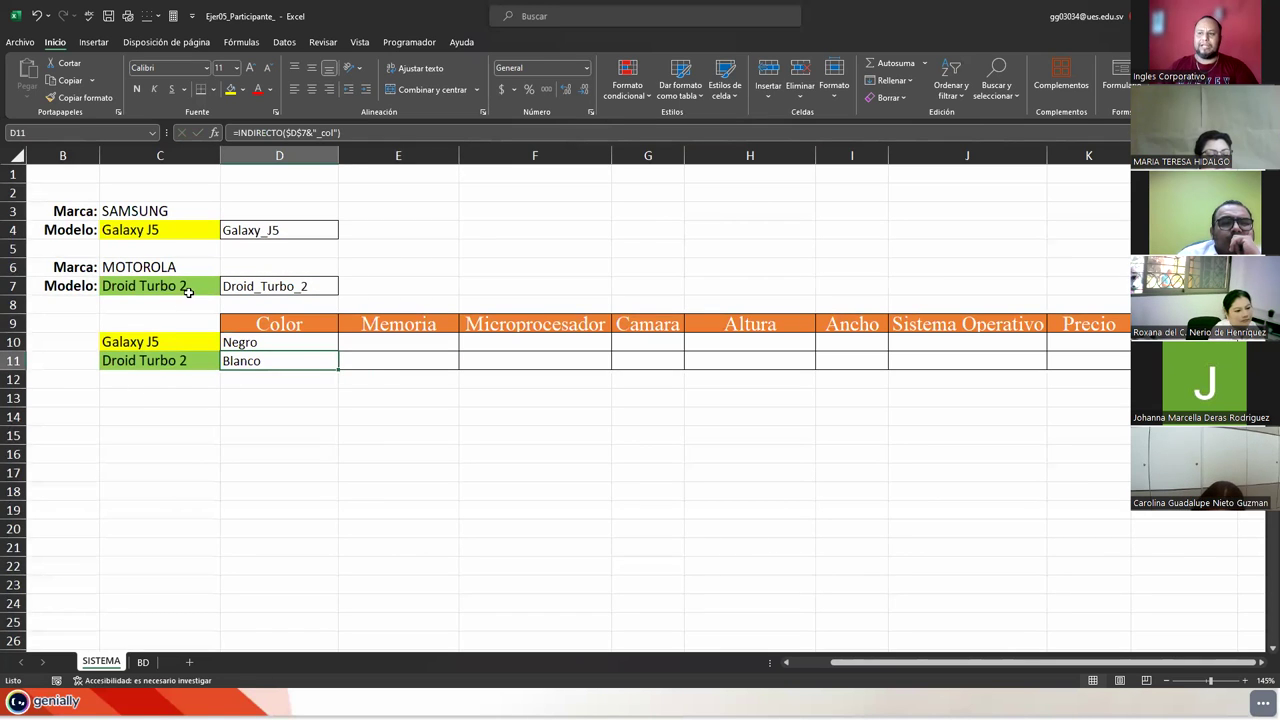
- Check that the C7 model drop-down still holds Droid Turbo 2, then reselect D10
left_click(189, 288)
left_click(226, 290)
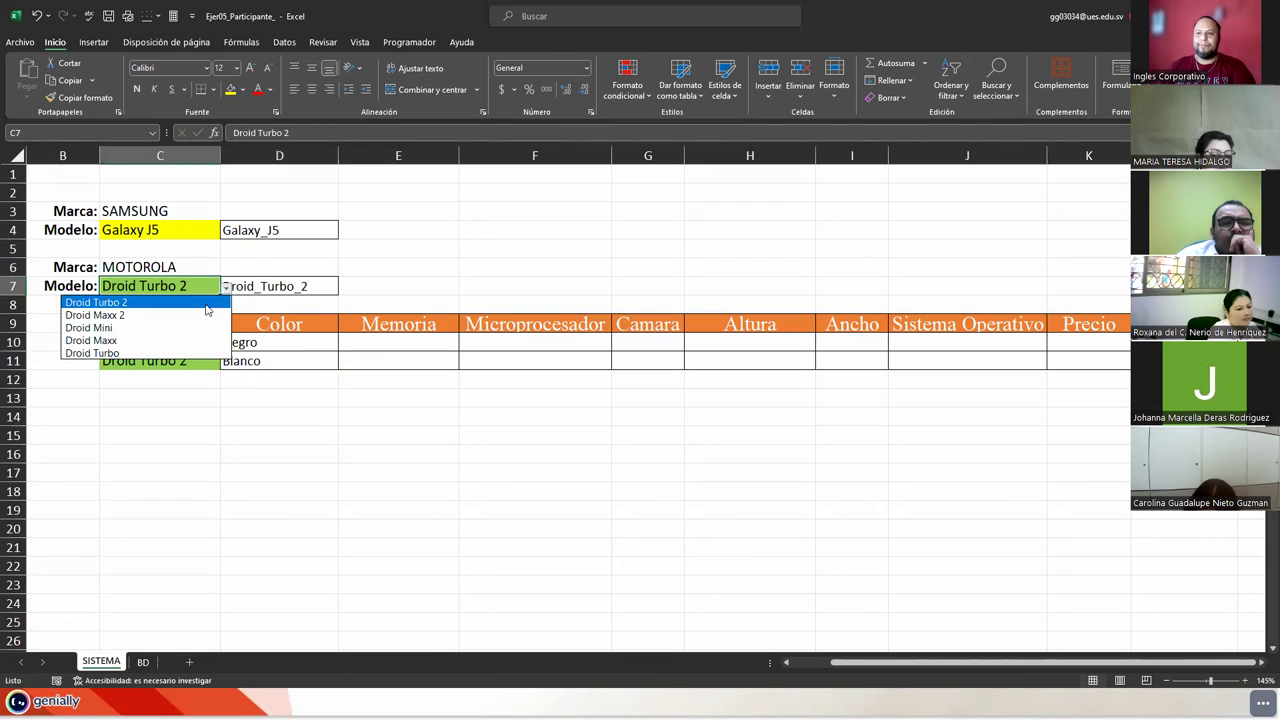
left_click(205, 300)
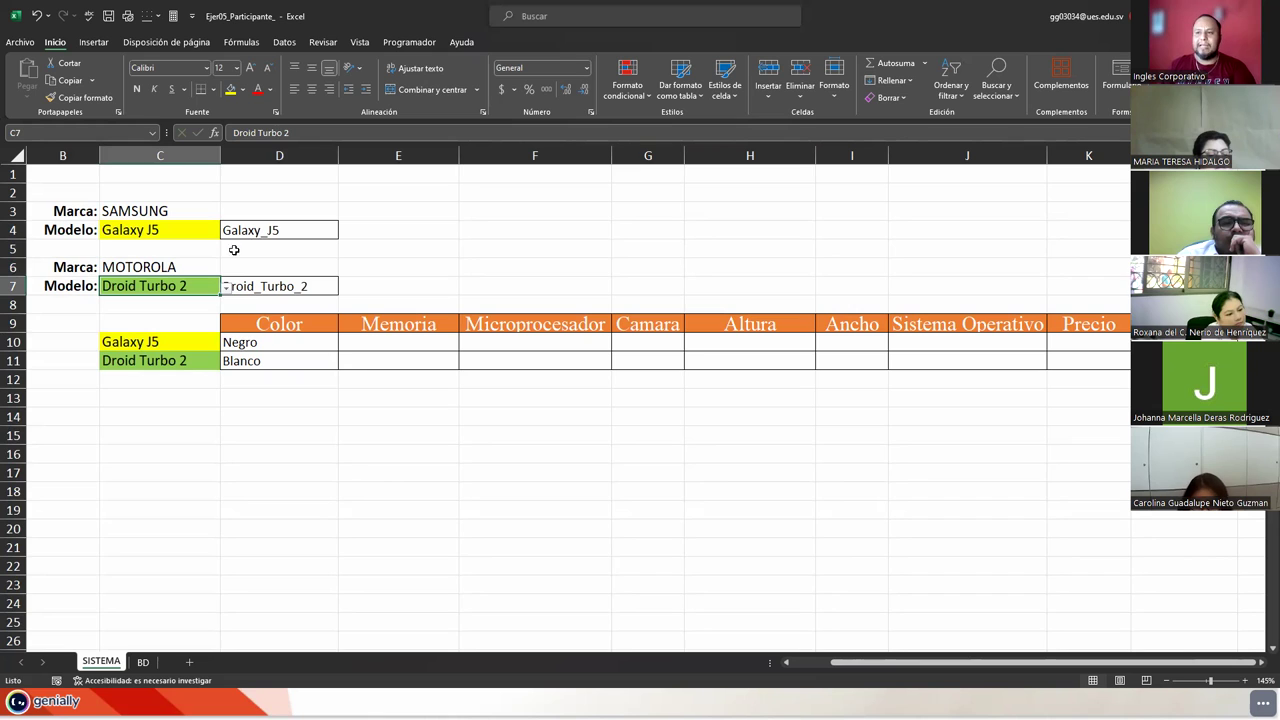
left_click(272, 348)
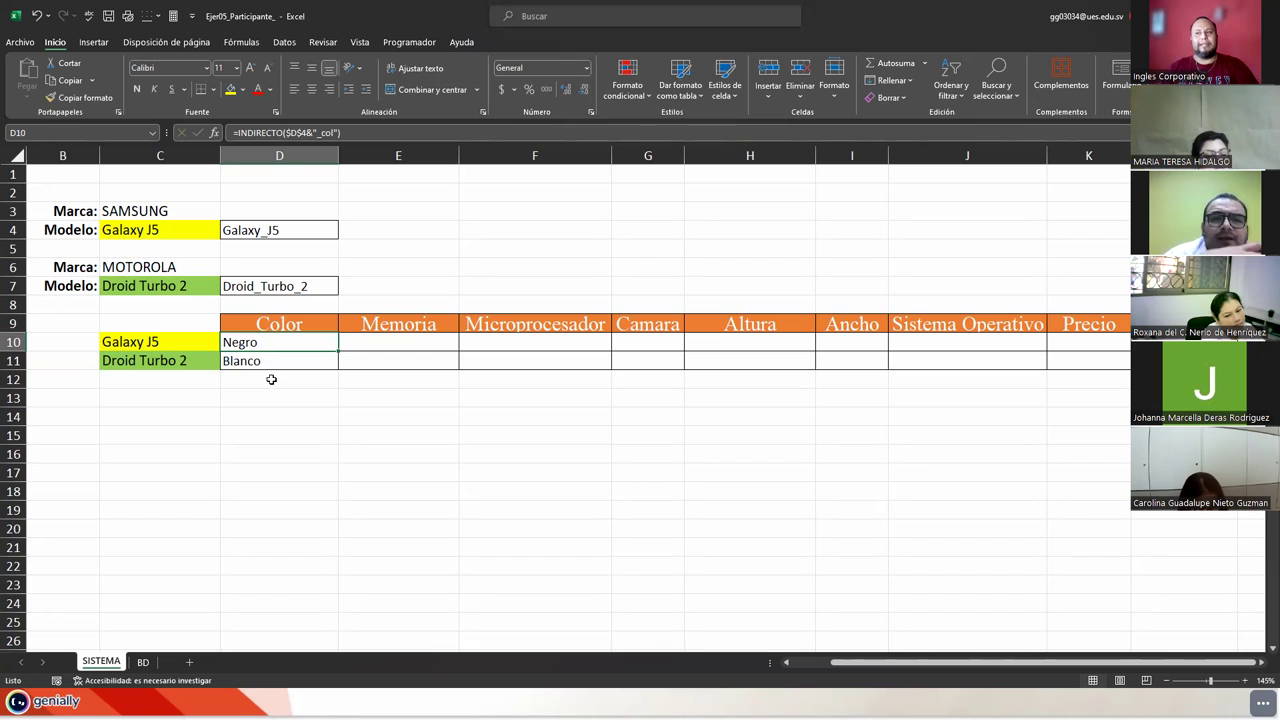
- Center the Negro and Blanco spec values across D10:K11
left_click_drag(271, 345, 1110, 360)
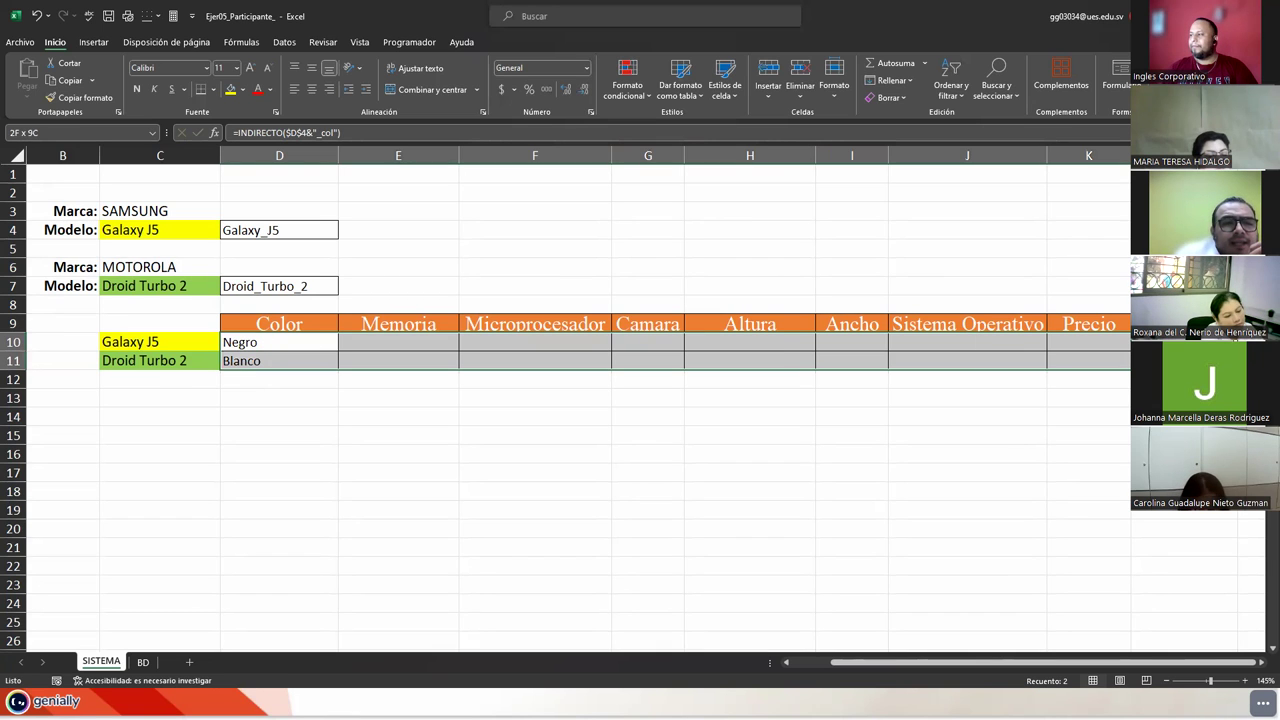
left_click(316, 89)
left_click(282, 347)
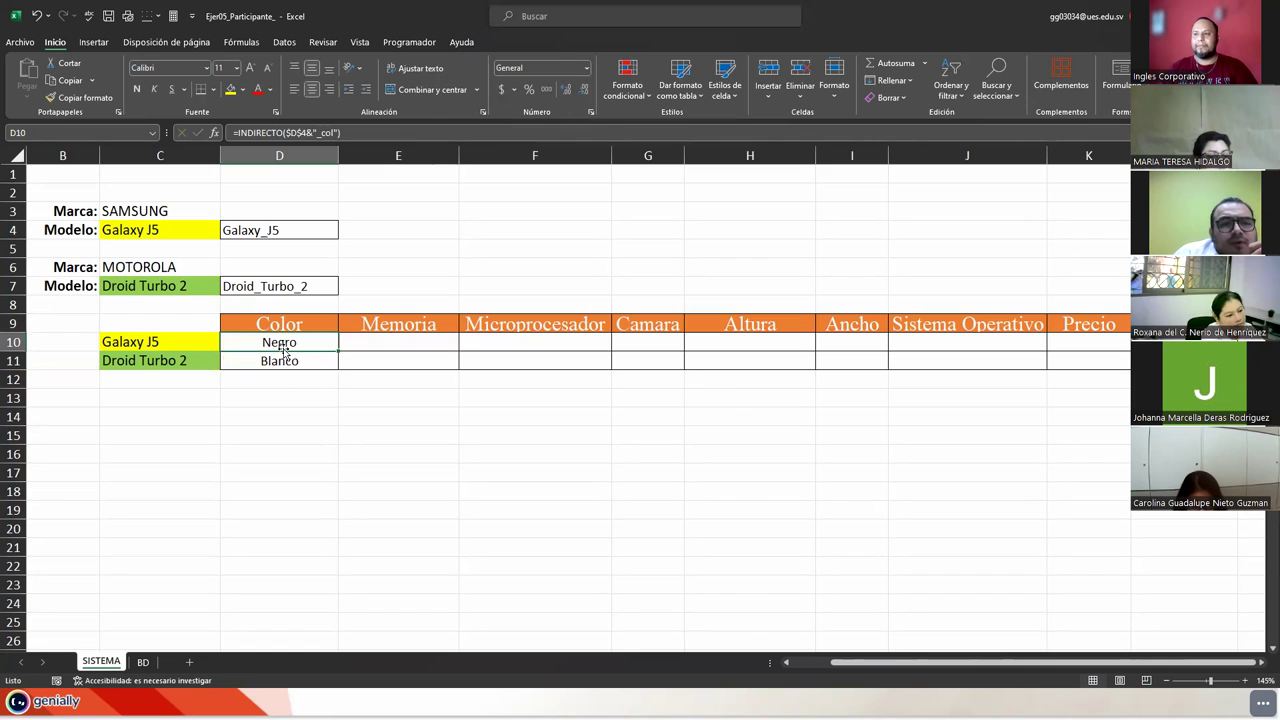
- Review the formulas in D4 and D10 without changing them
left_click(262, 231)
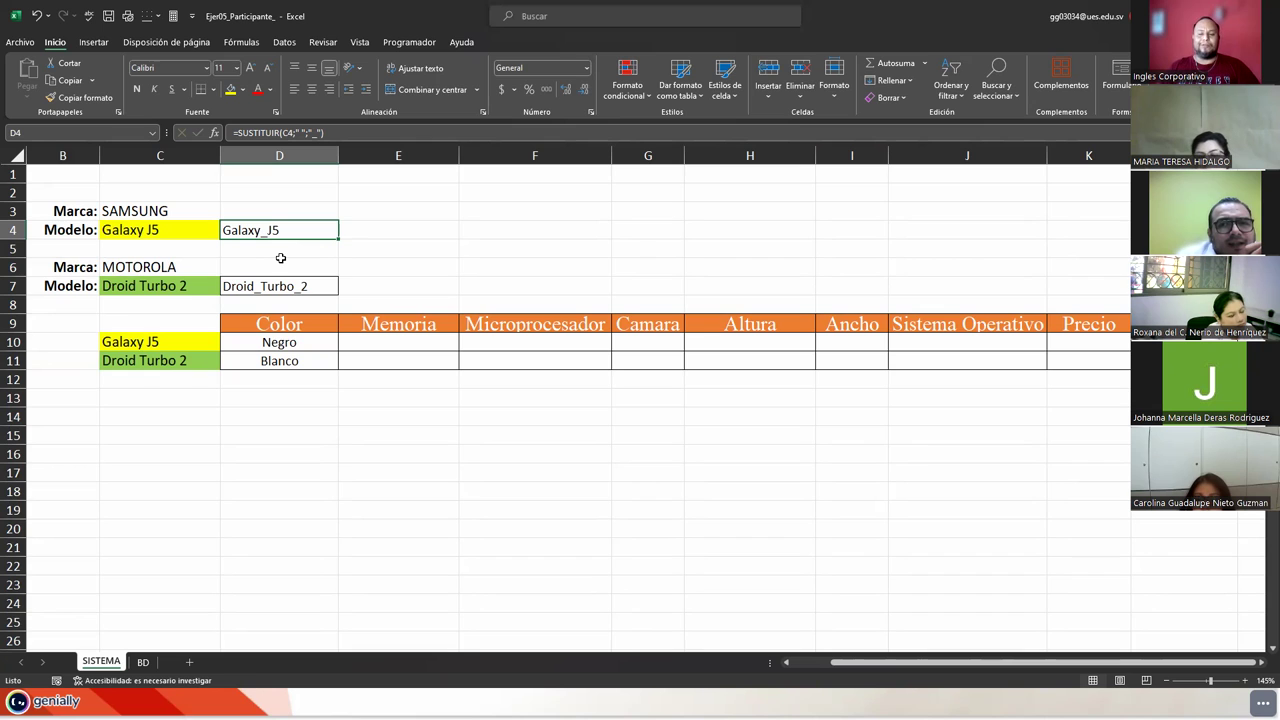
key("Down")
key("Down")
key("Down")
key("Down")
key("Down")
key("Down")
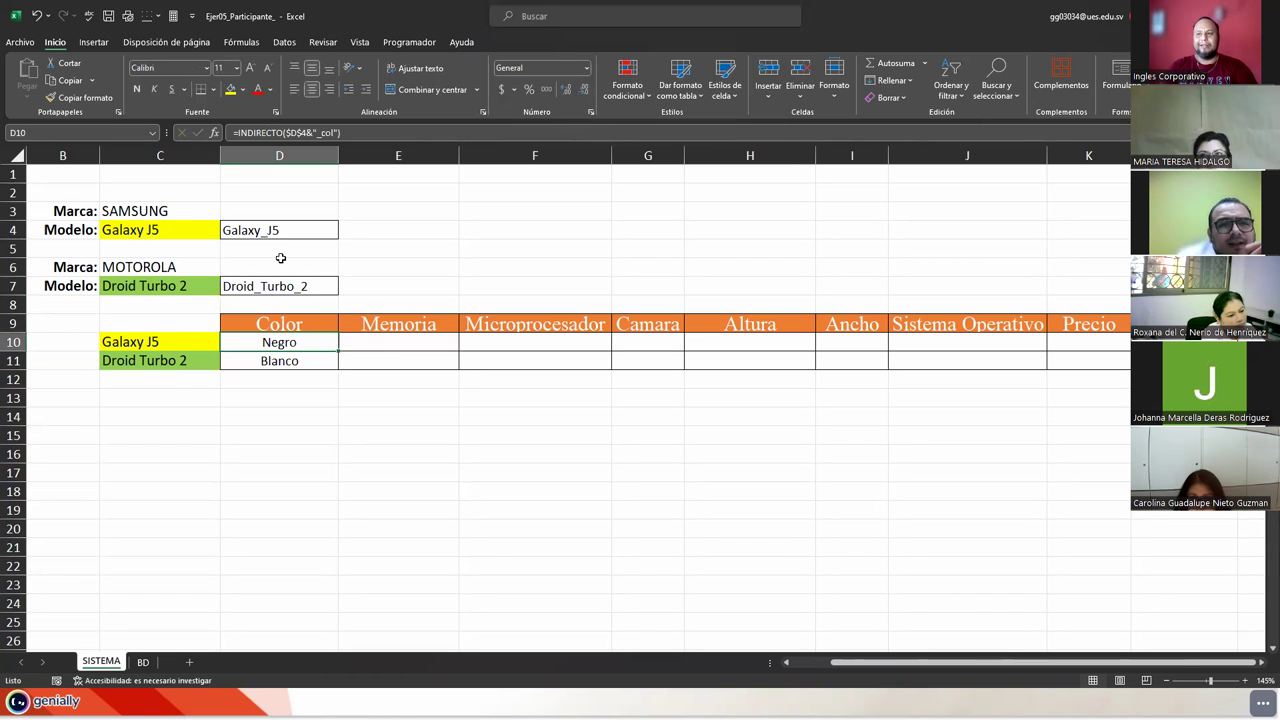
key("F2")
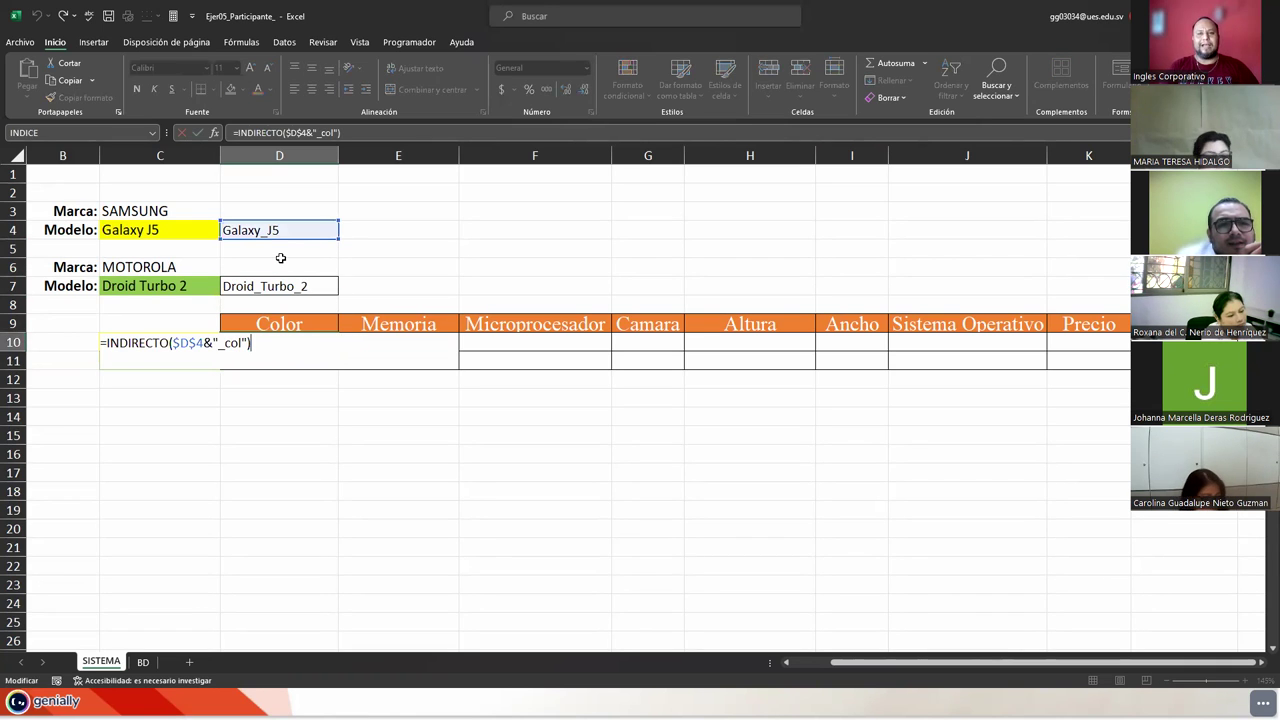
key("ctrl+Return")
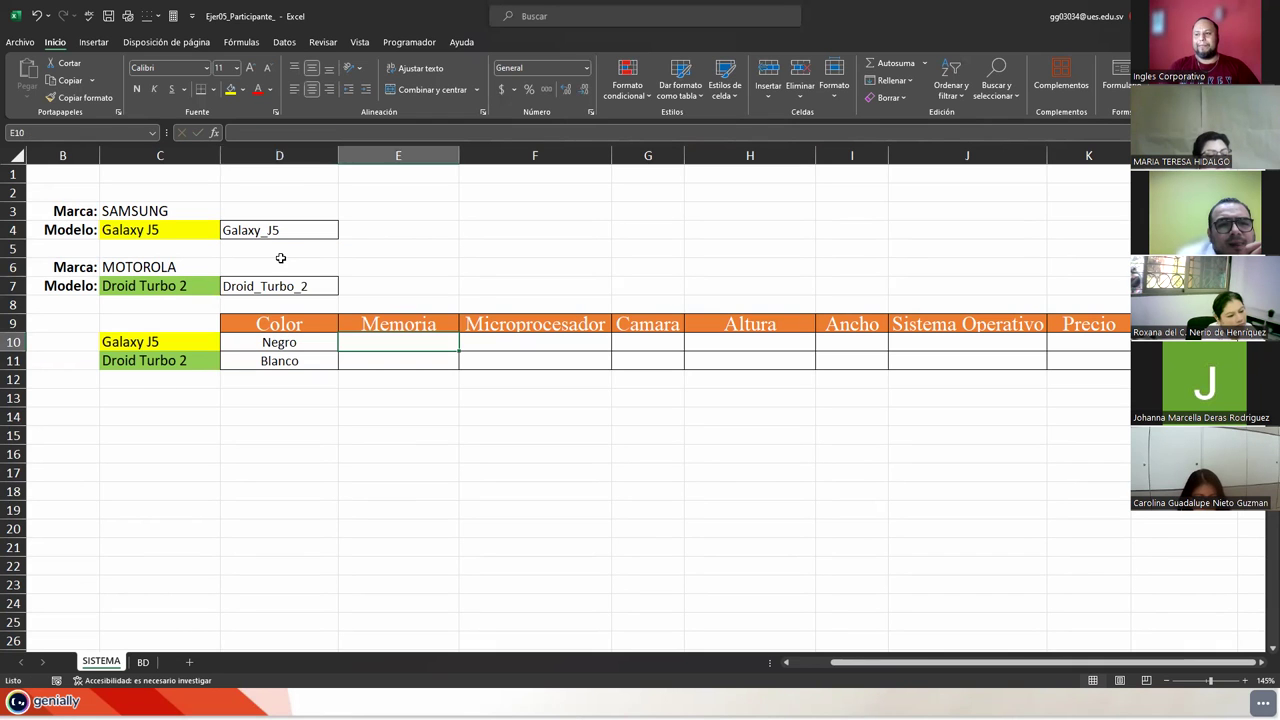
- Copy the colour formula across D10:K10 and change E10's suffix to _mem, showing 4 GB
left_click_drag(328, 345, 1128, 345)
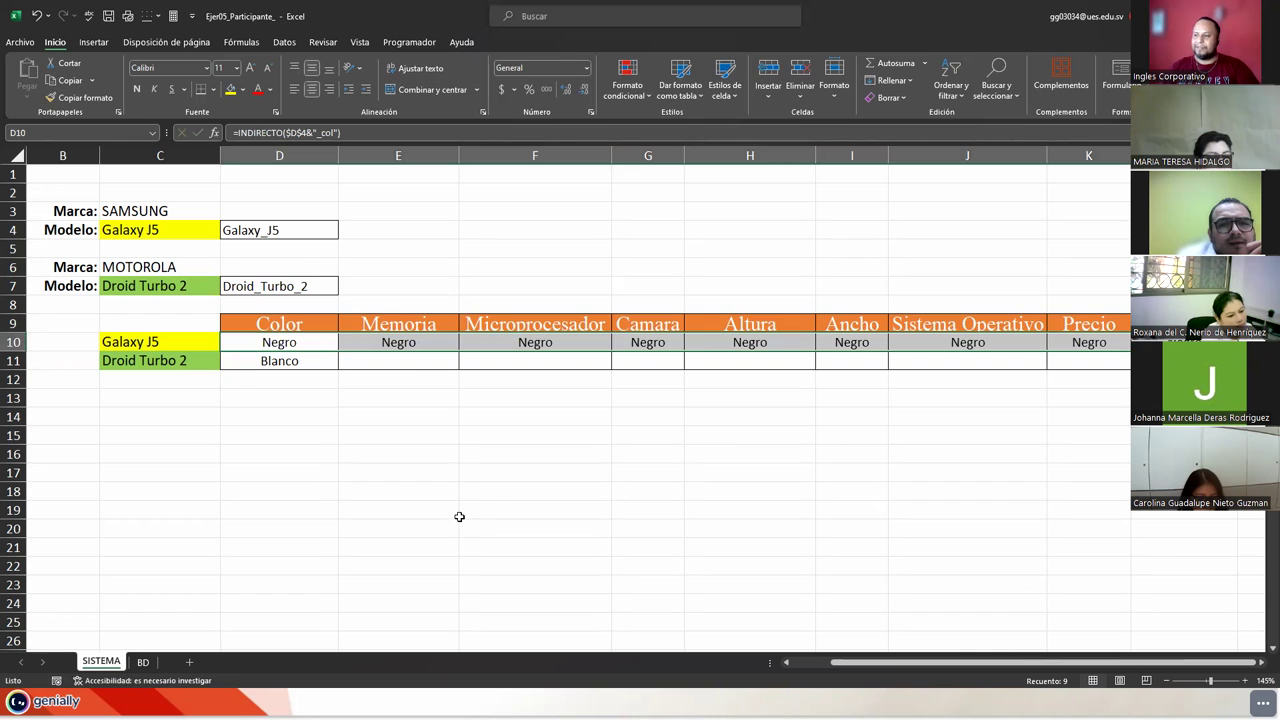
left_click(400, 342)
key("F2")
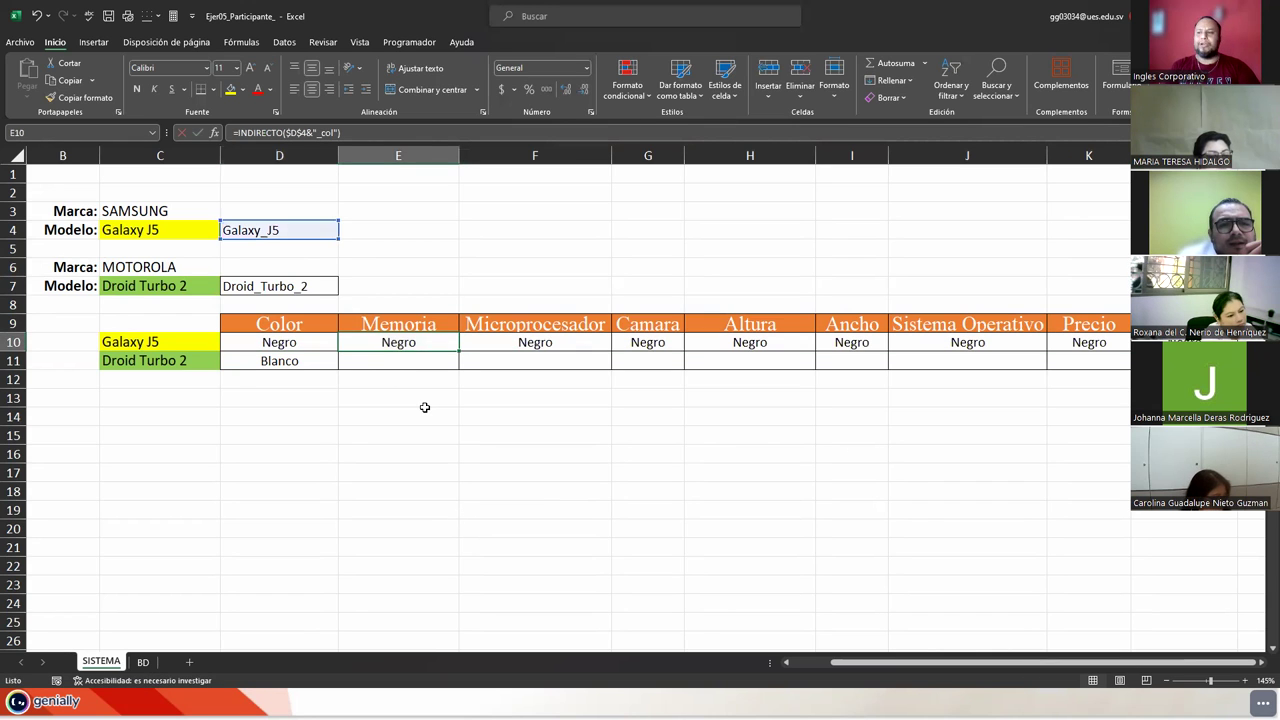
key("Left")
key("Left")
key("Left")
key("BackSpace")
key("BackSpace")
type("mem")
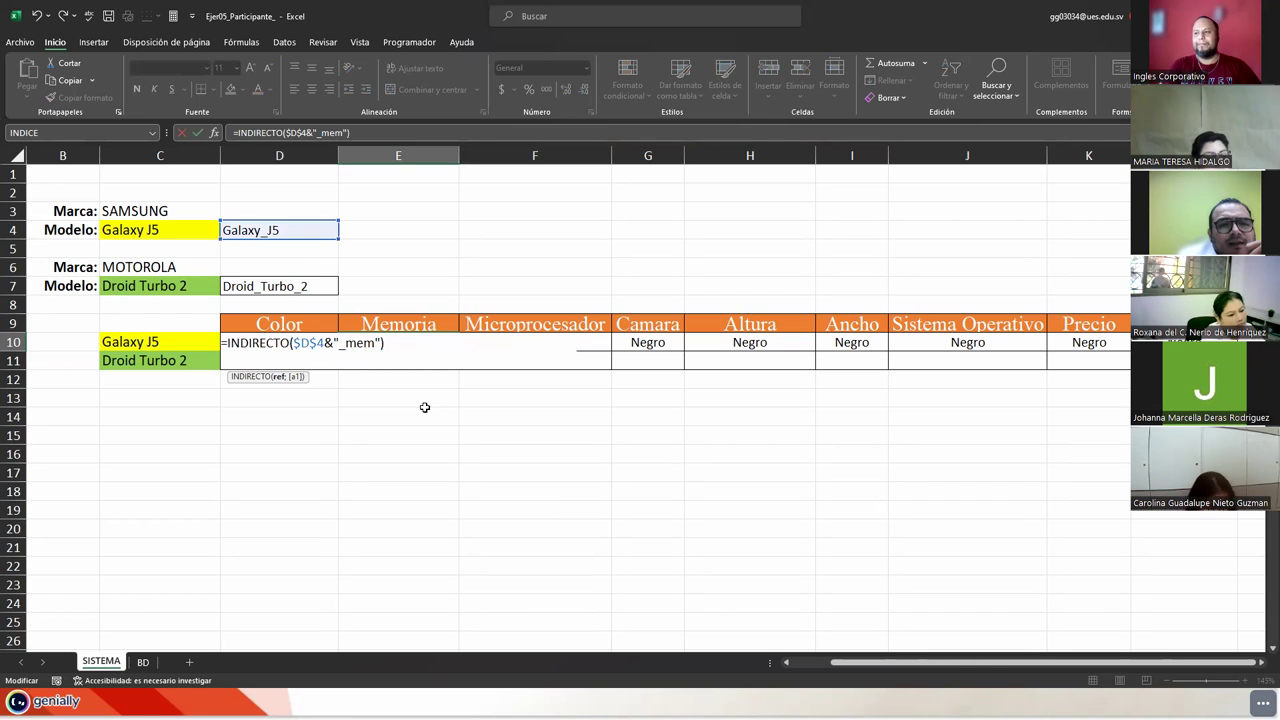
key("Tab")
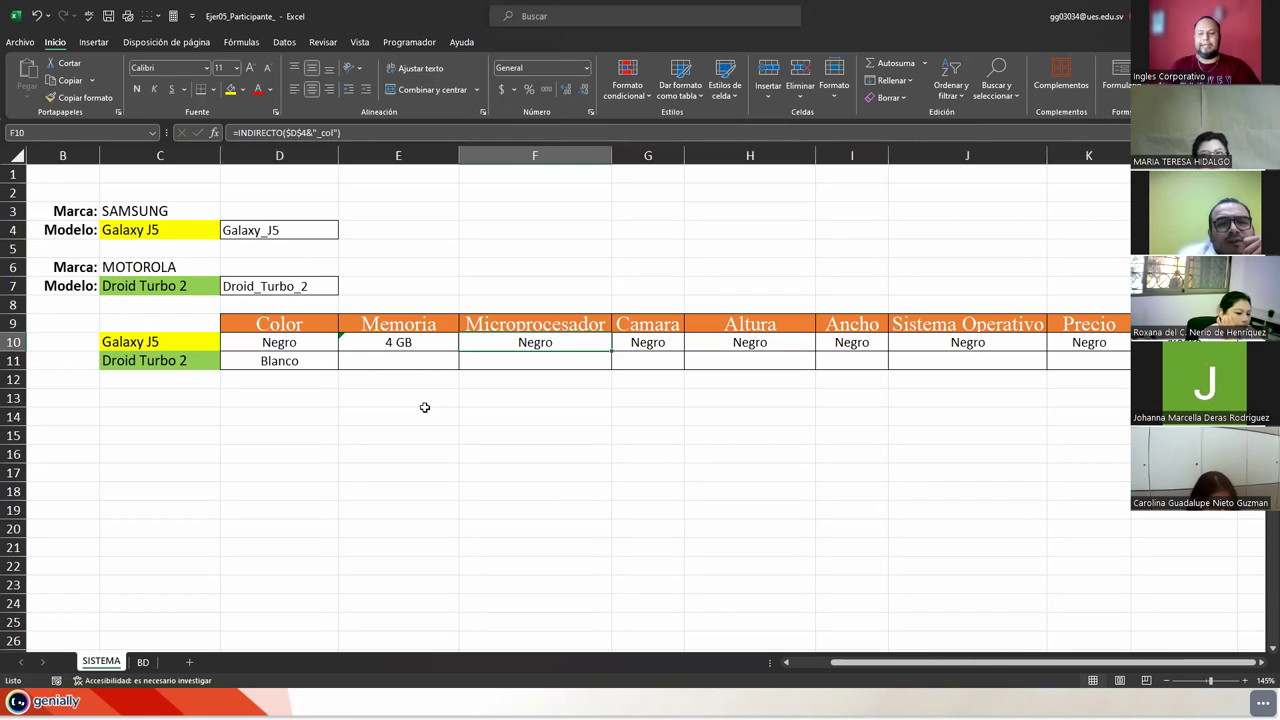
- Change F10's INDIRECTO suffix to _mic (2.7 GHZ) and G10's to _cam
key("F2")
key("BackSpace")
type("mi")
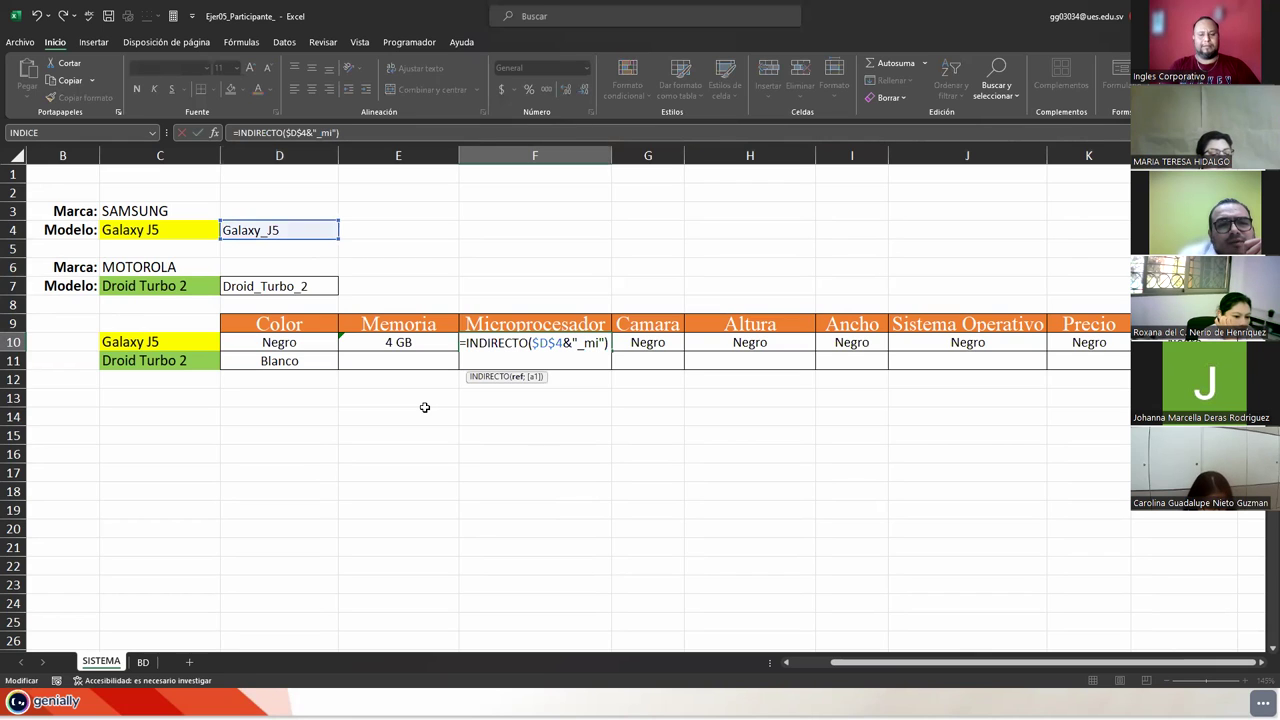
type("c")
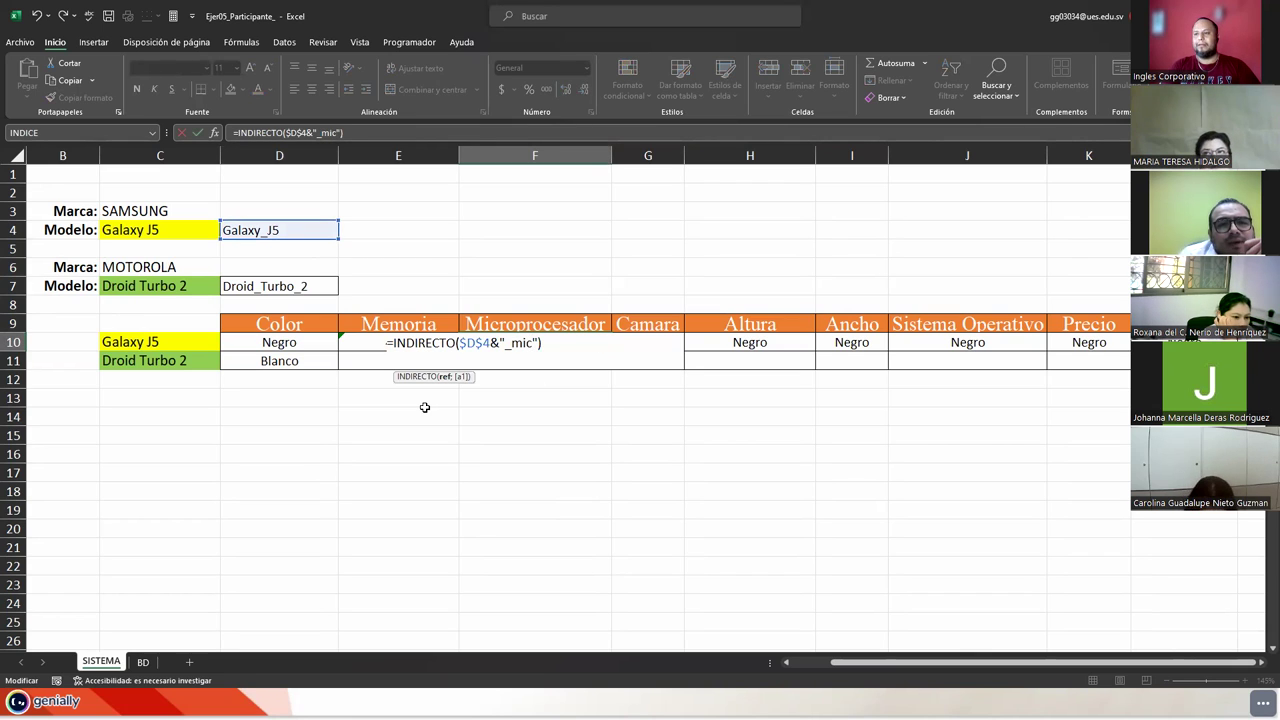
key("Tab")
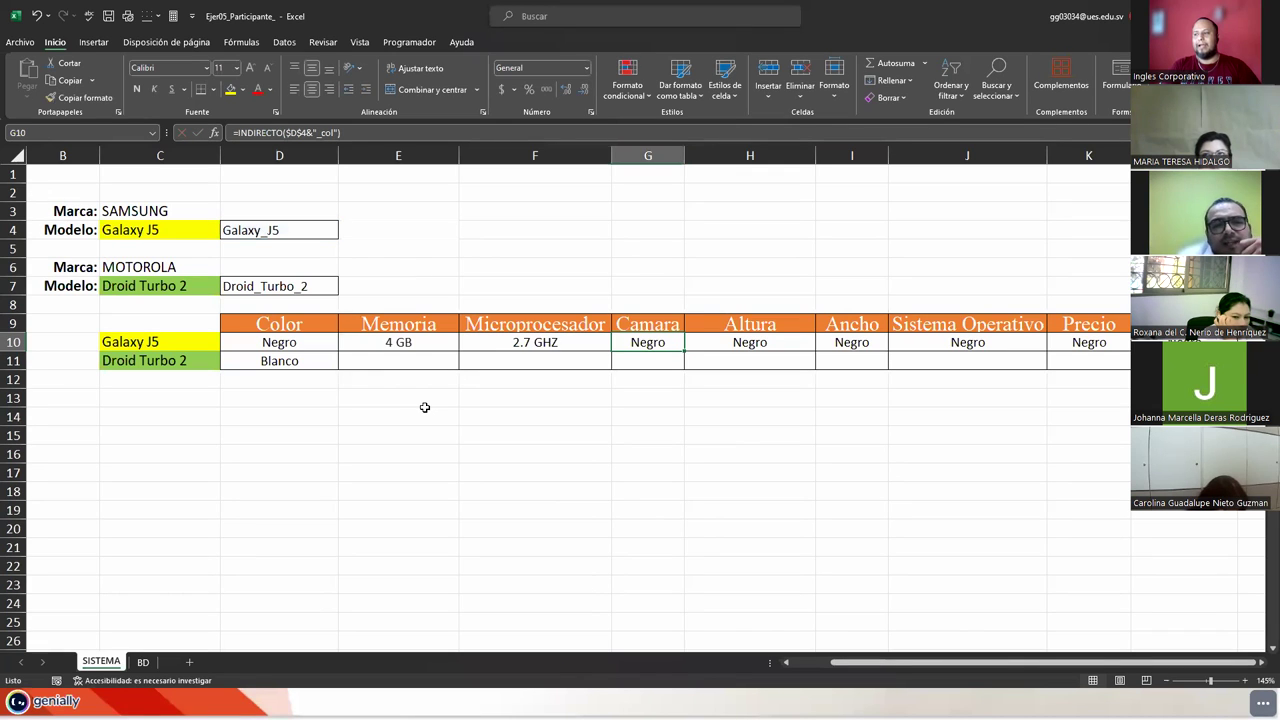
key("F2")
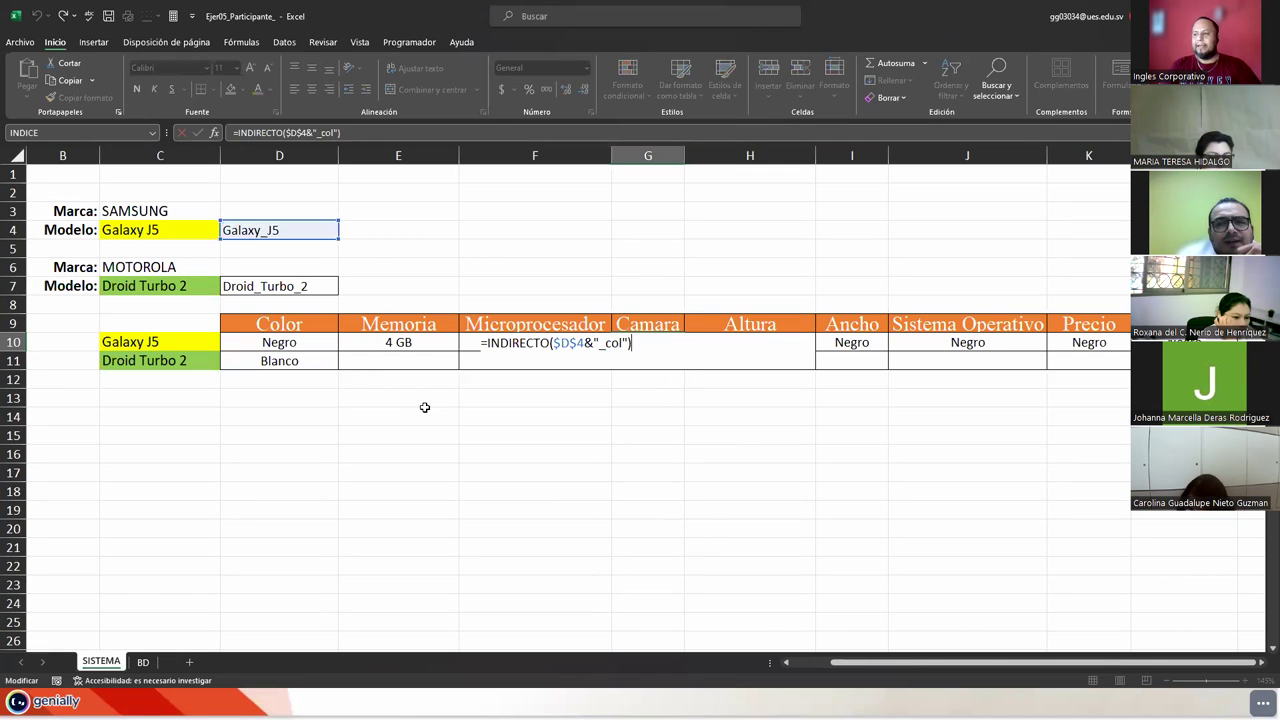
key("Left")
key("Left")
key("BackSpace")
type("am")
key("Tab")
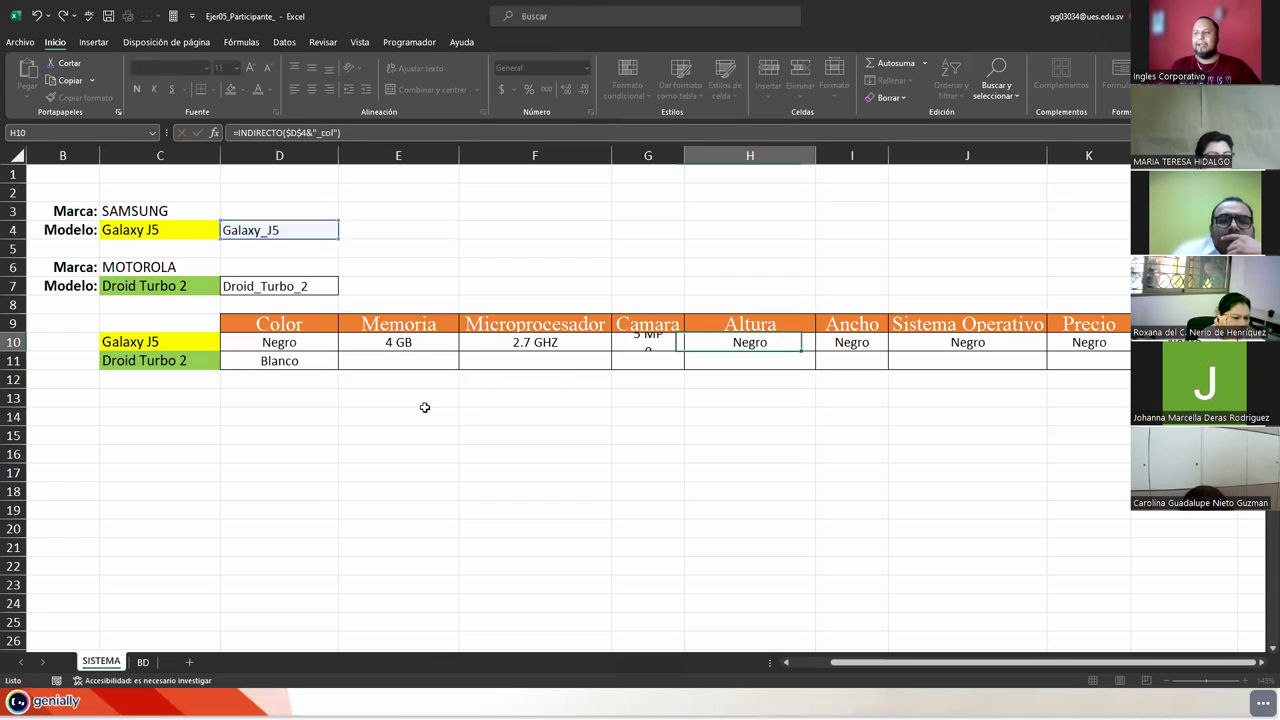
- Change the H10 and I10 INDIRECTO suffixes to _alt and _anc for height and width
key("F2")
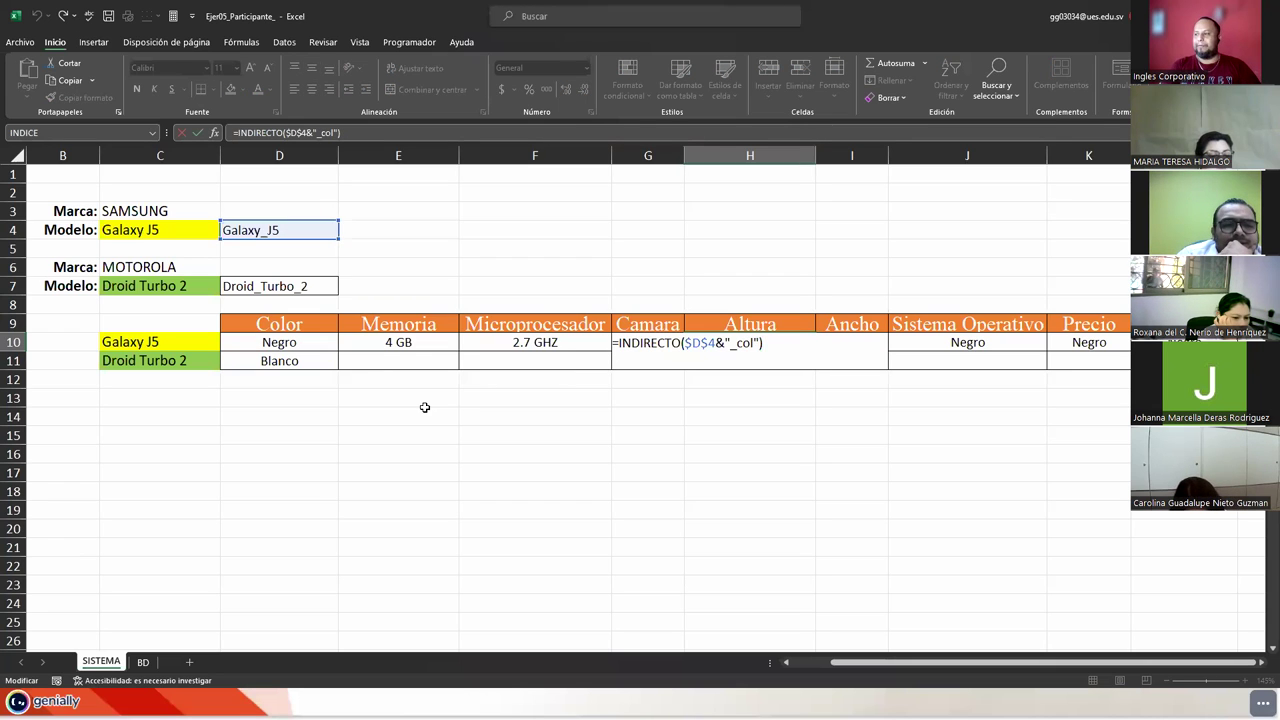
key("BackSpace")
key("BackSpace")
key("BackSpace")
type("a")
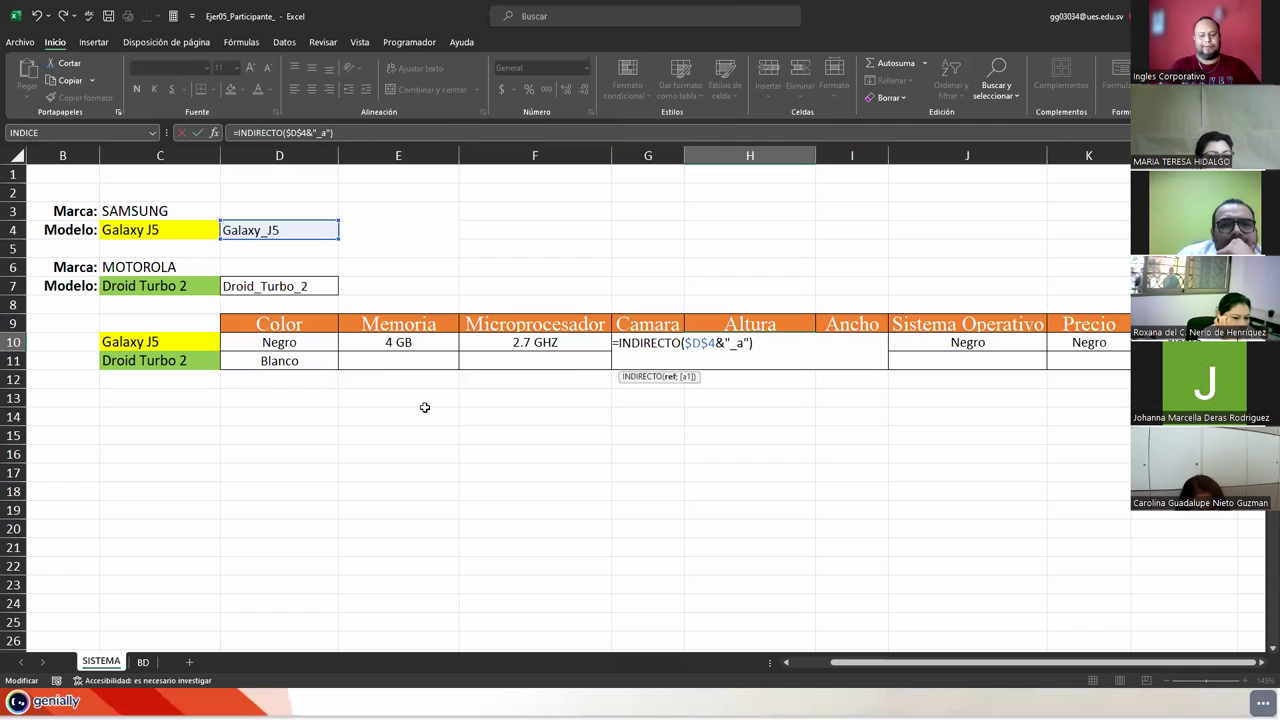
key("Tab")
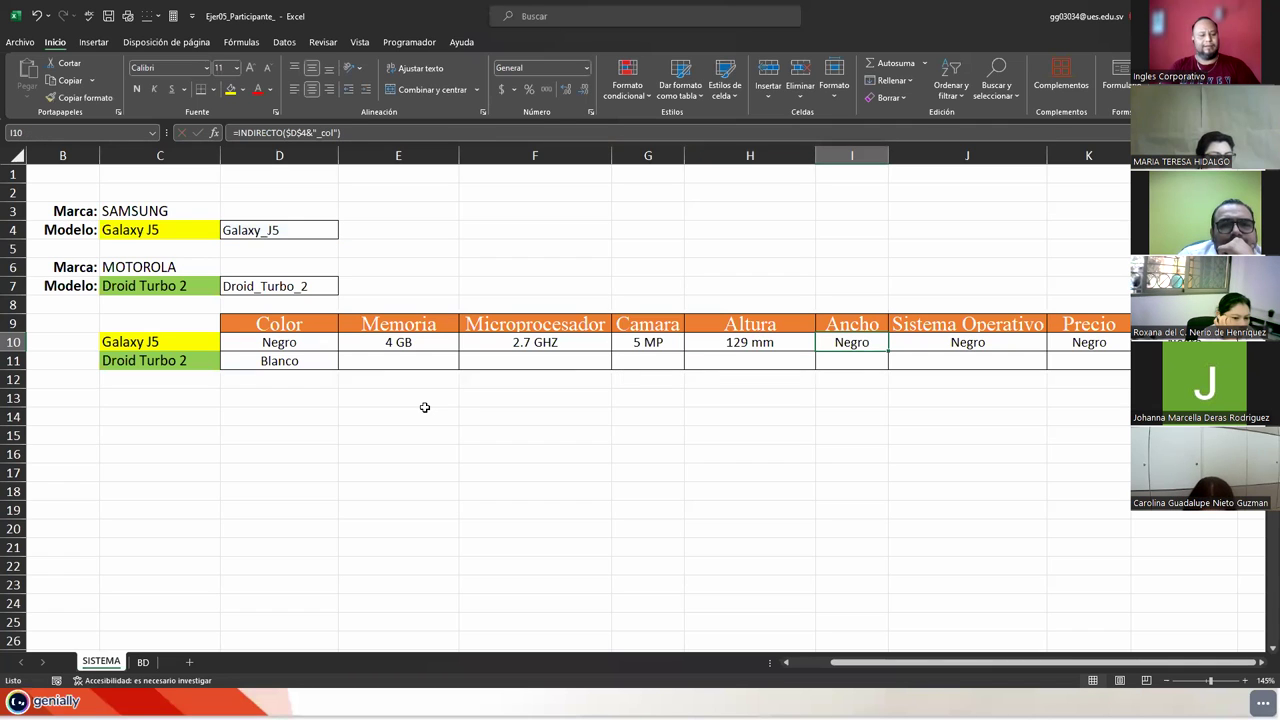
key("F2")
key("BackSpace")
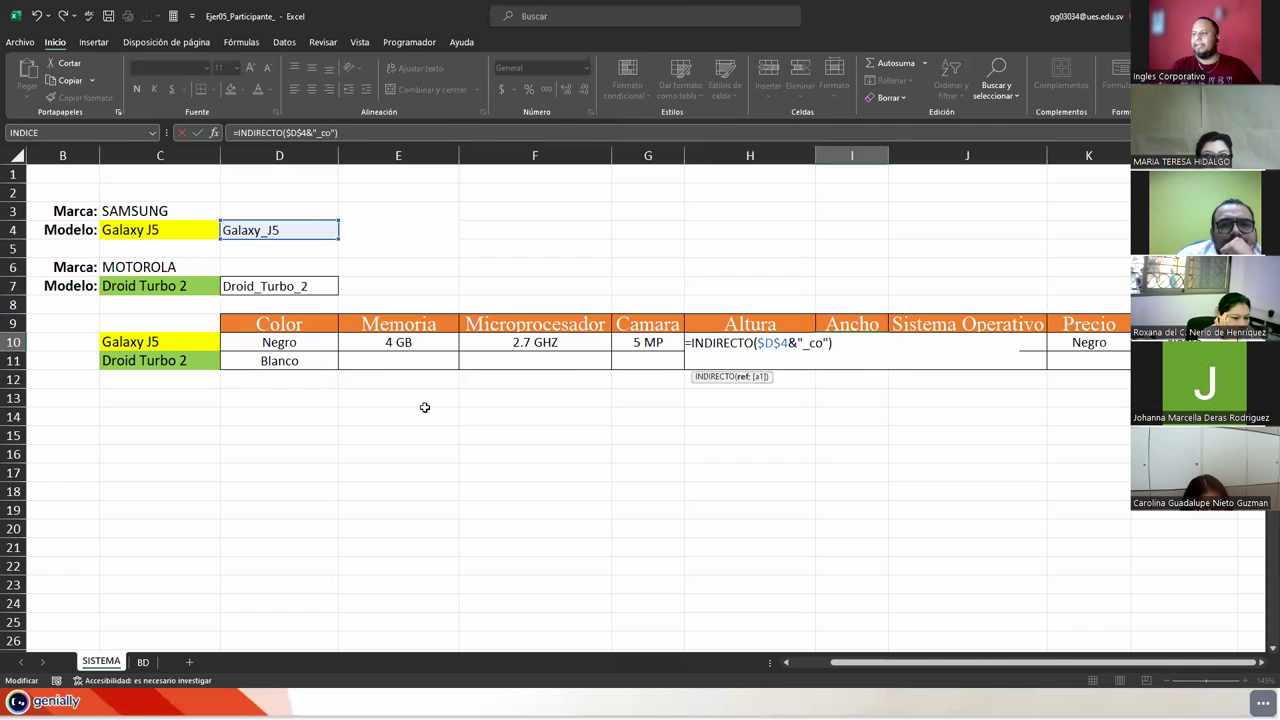
type("anc")
key("Tab")
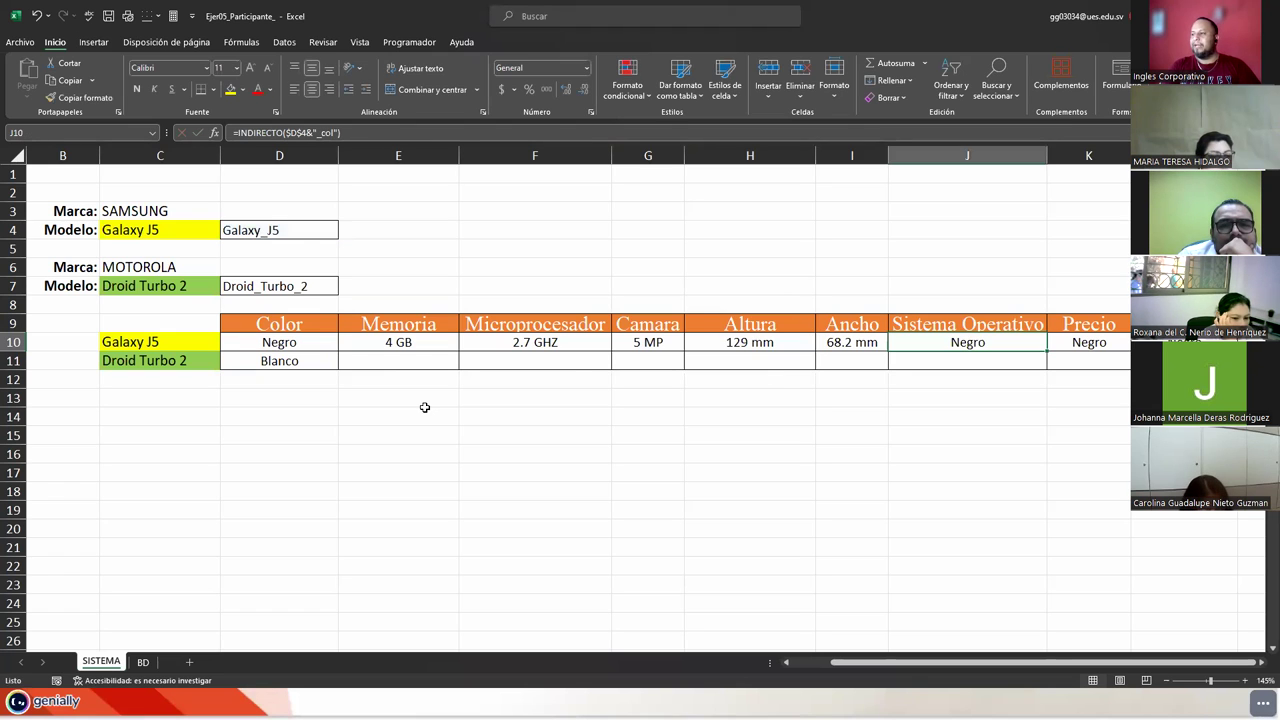
- Change the J10 and K10 INDIRECTO suffixes to _si and _pre for system and price
key("F2")
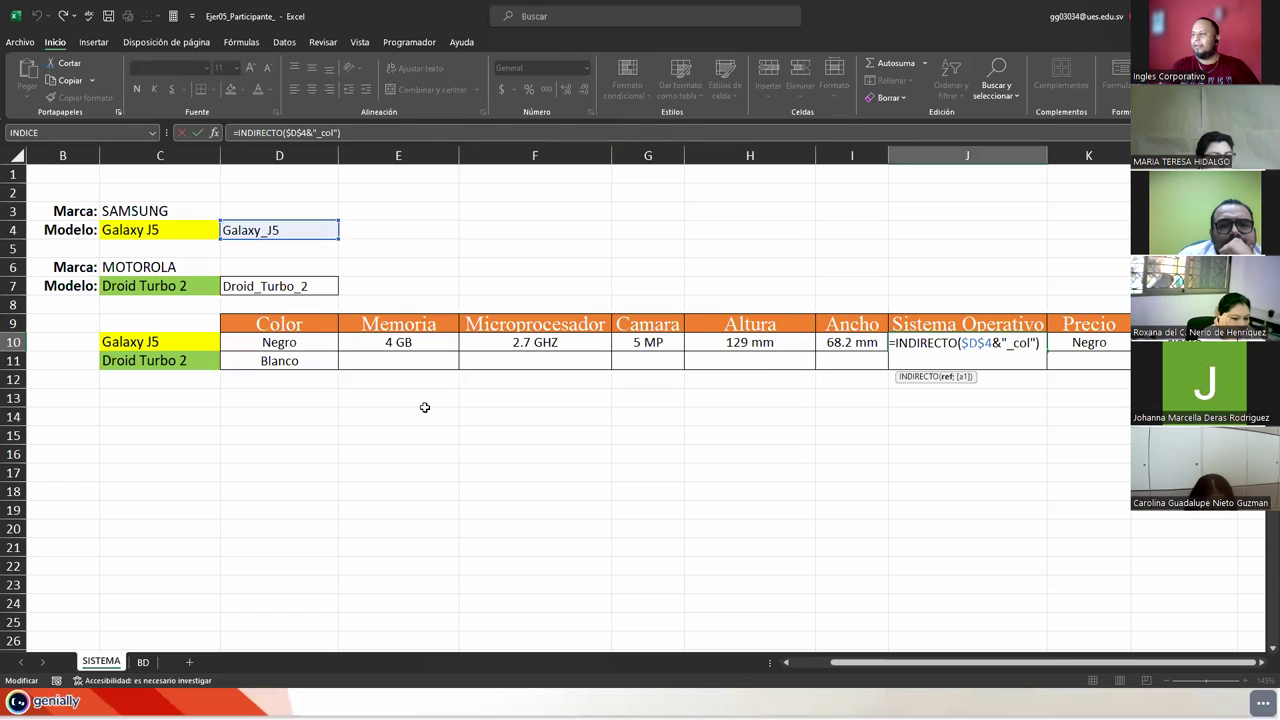
key("BackSpace")
key("BackSpace")
type("si")
key("Tab")
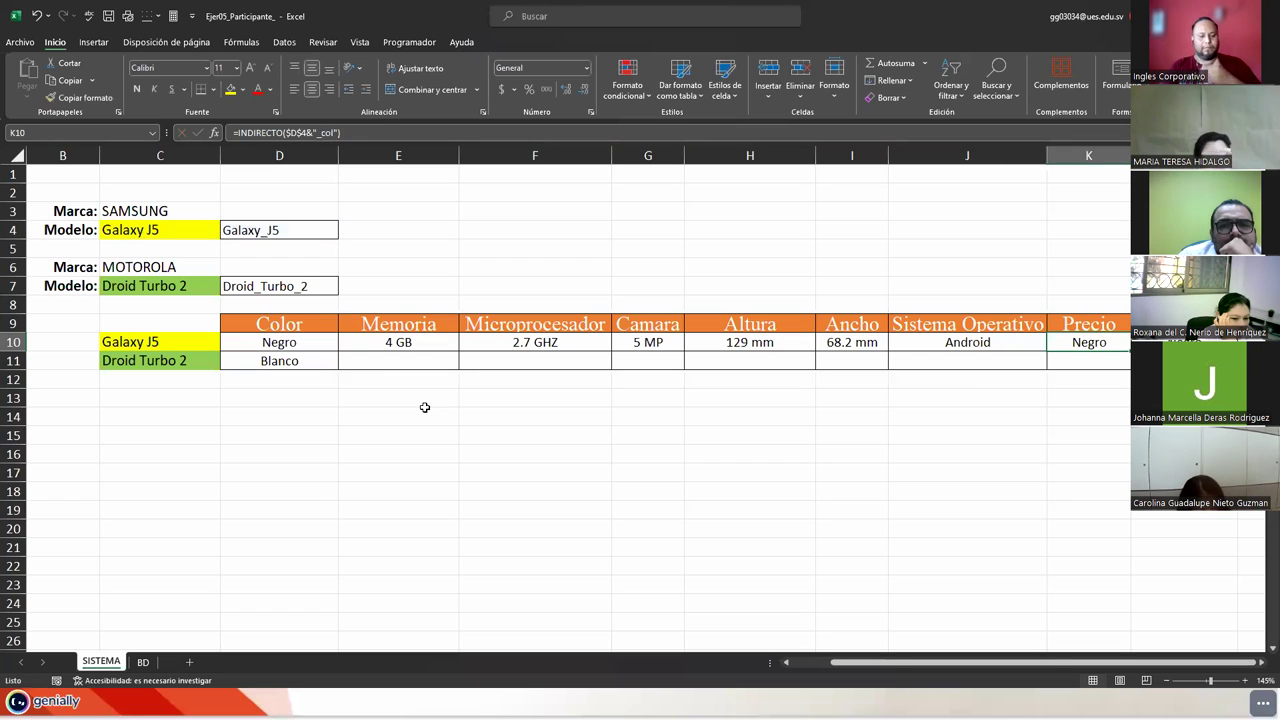
key("F2")
key("BackSpace")
key("BackSpace")
key("BackSpace")
type("e")
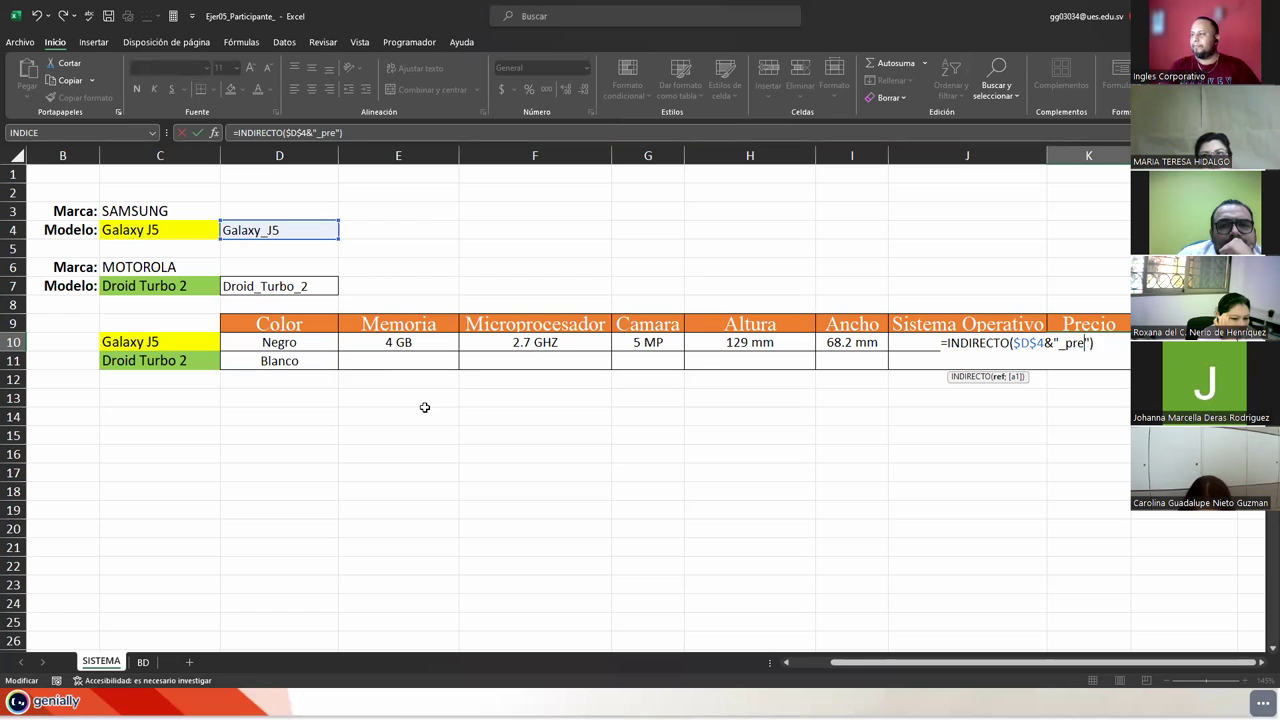
key("Tab")
- Commit L10's formula and format L10 as a percentage
key("Right")
key("F2")
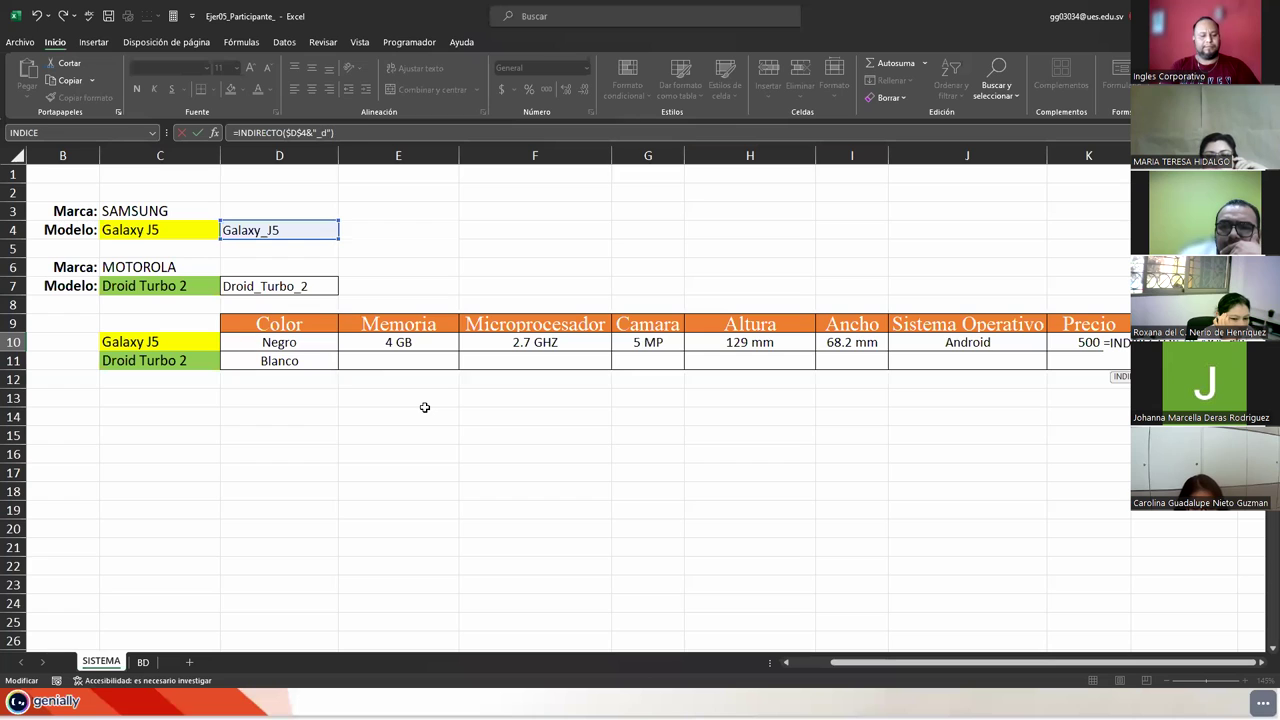
key("Return")
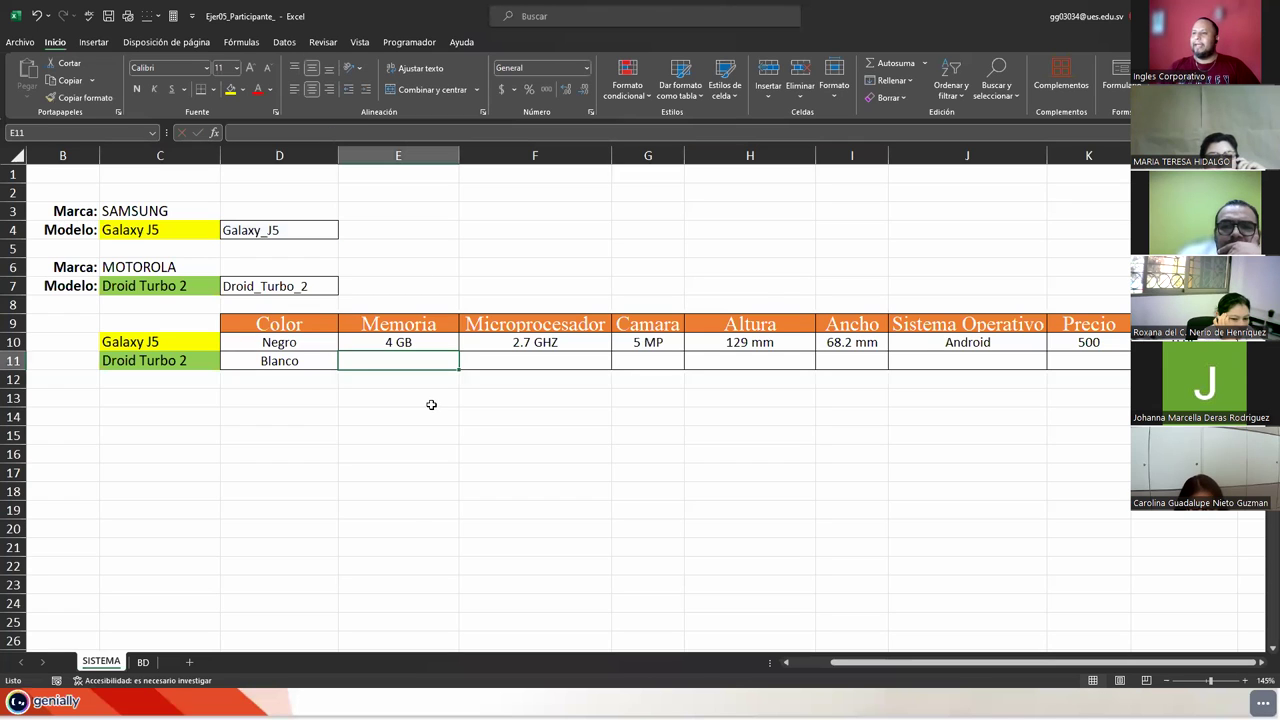
left_click(1134, 344)
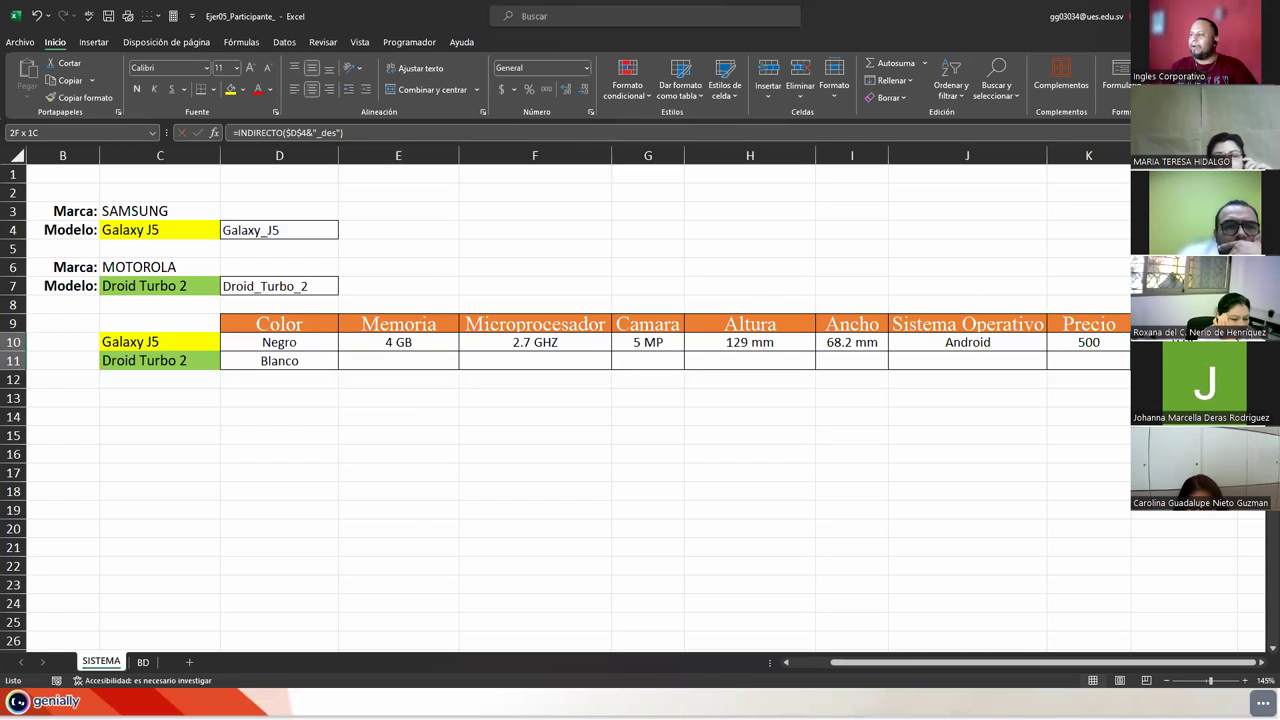
left_click(528, 90)
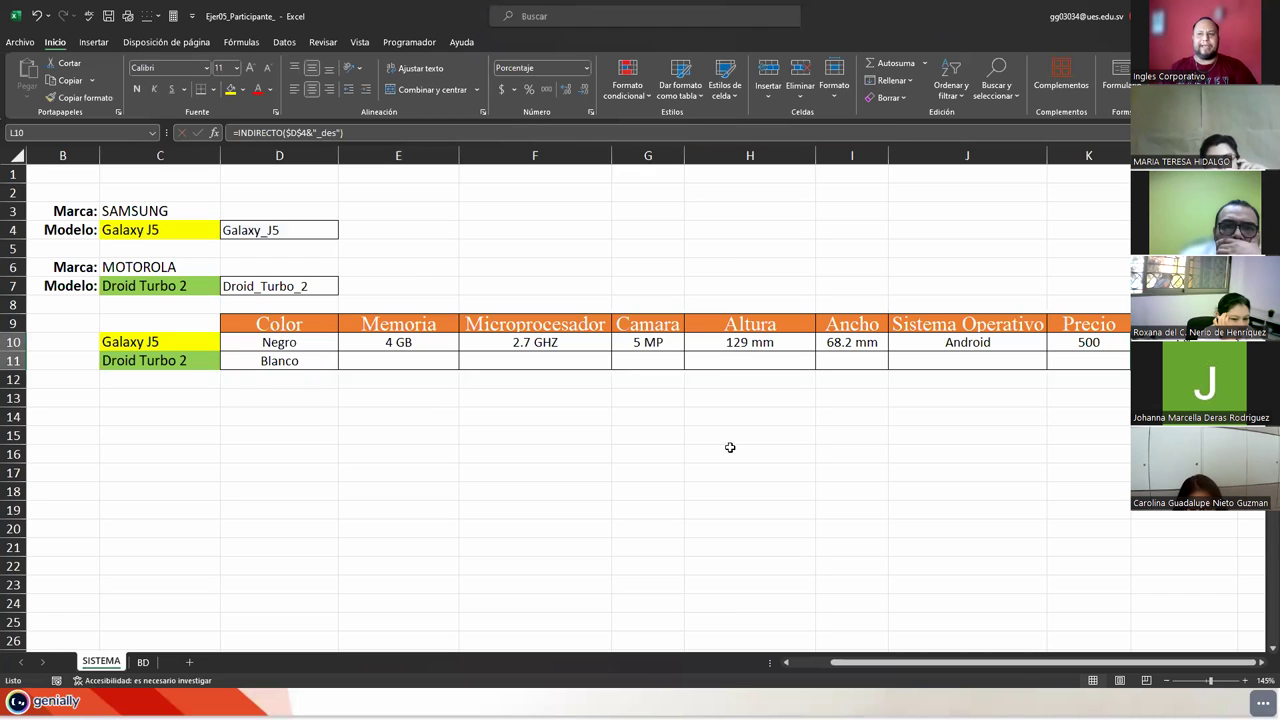
- Apply Accounting format to the prices in K10:K11 and select E10:K11 for filling down
left_click_drag(376, 343, 1117, 345)
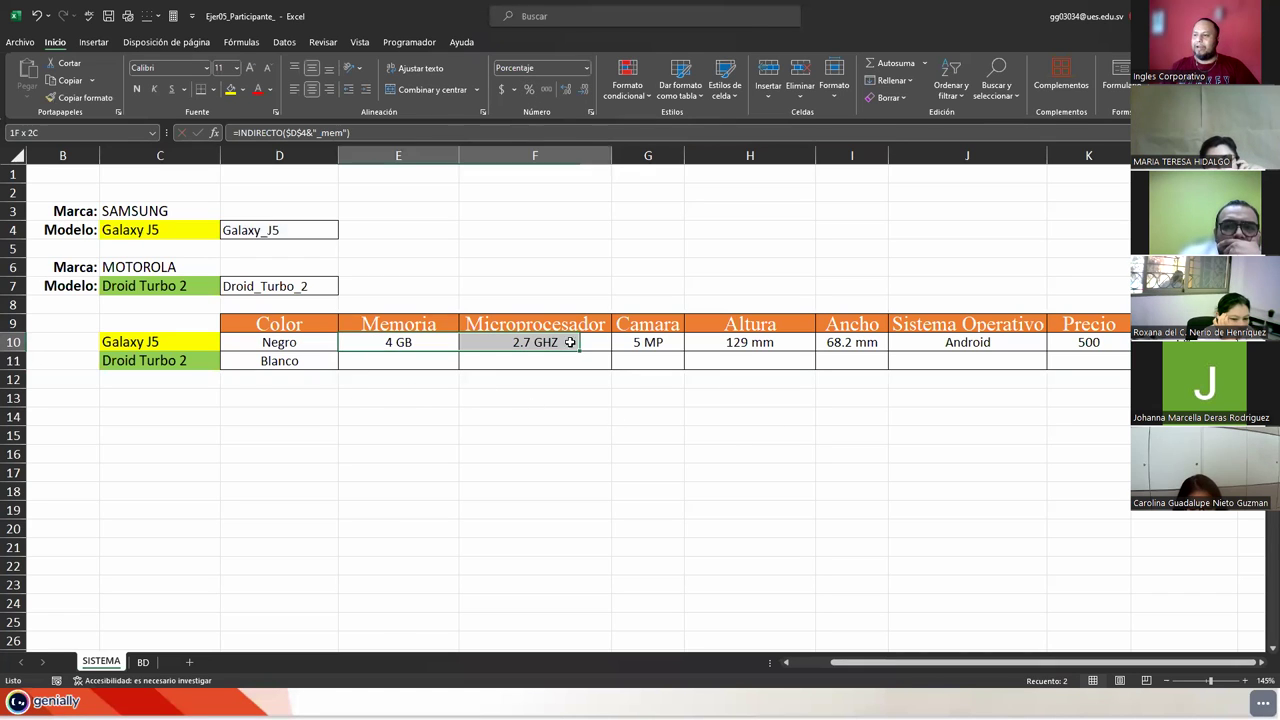
left_click(1094, 346)
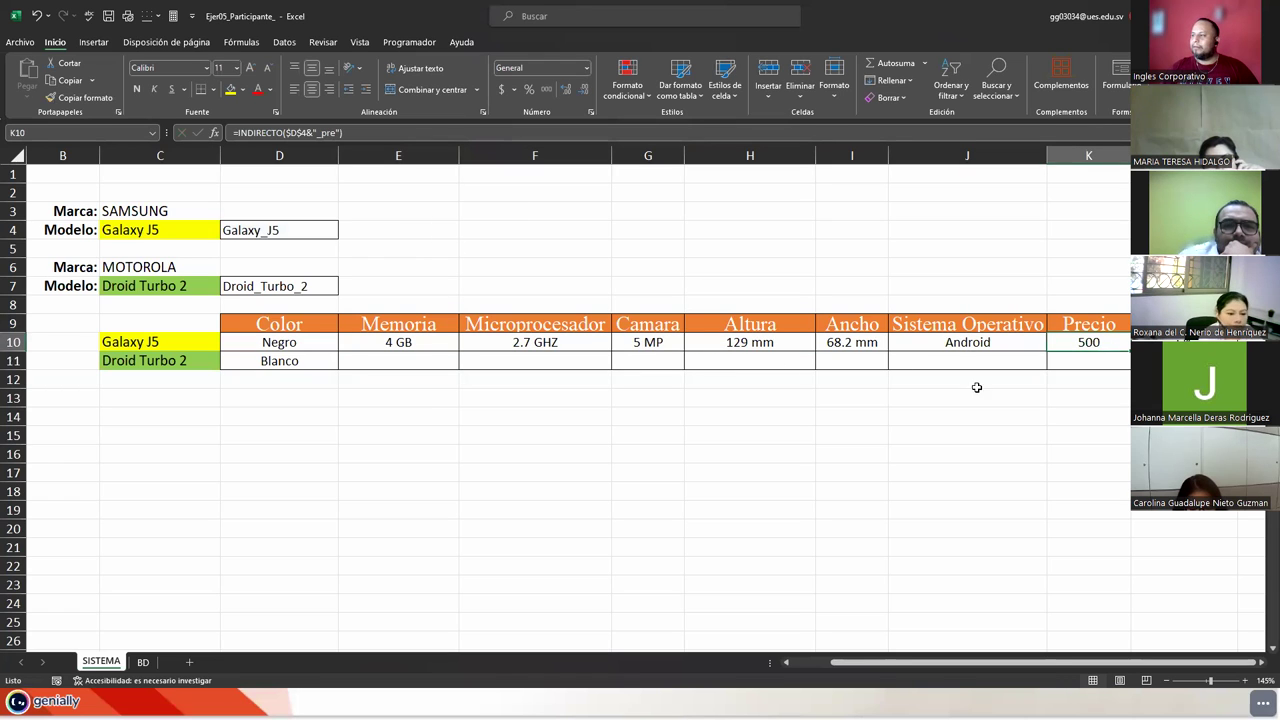
left_click_drag(1071, 360, 1072, 341)
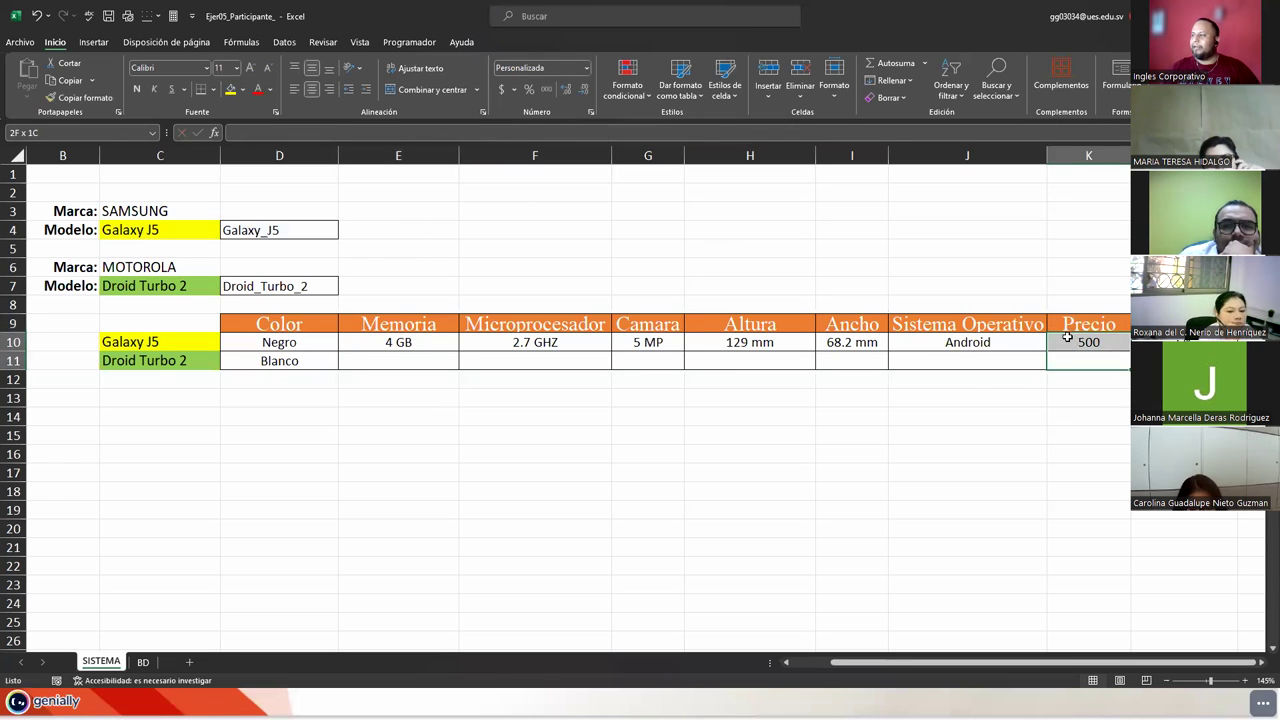
left_click(501, 89)
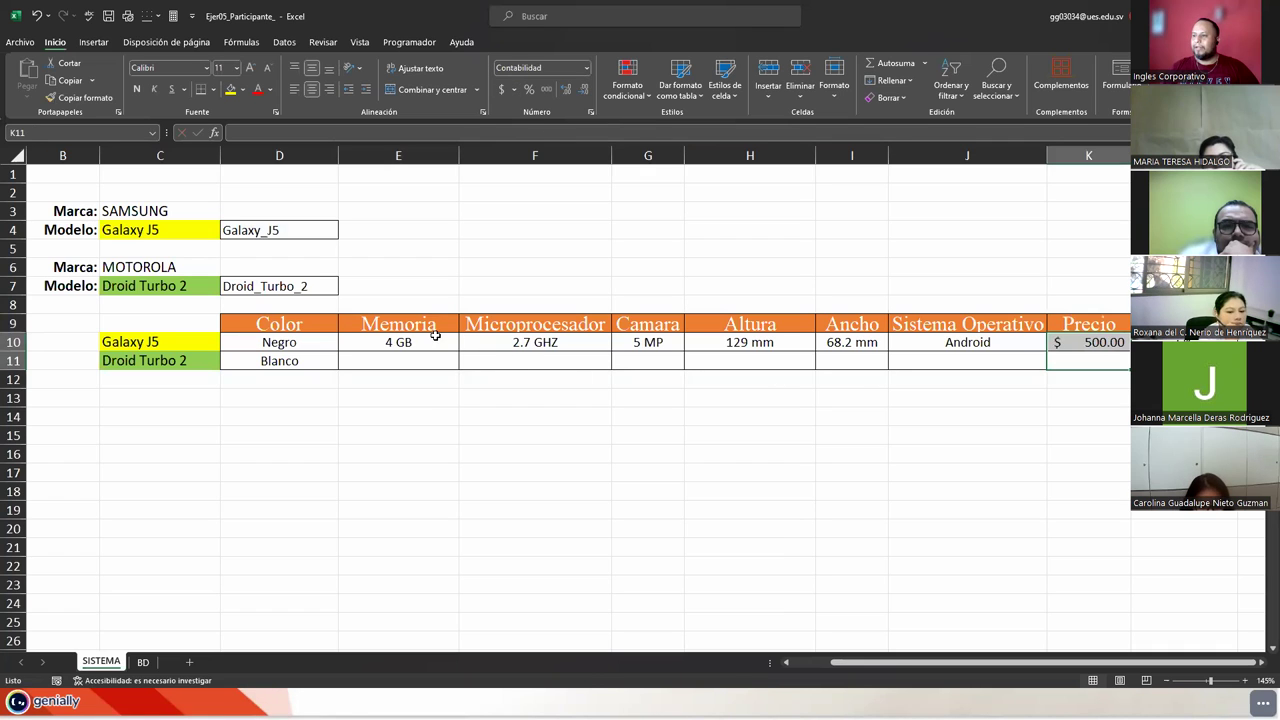
mouse_move(440, 340)
left_mouse_down()
mouse_move(977, 337)
mouse_move(1126, 356)
left_mouse_up()
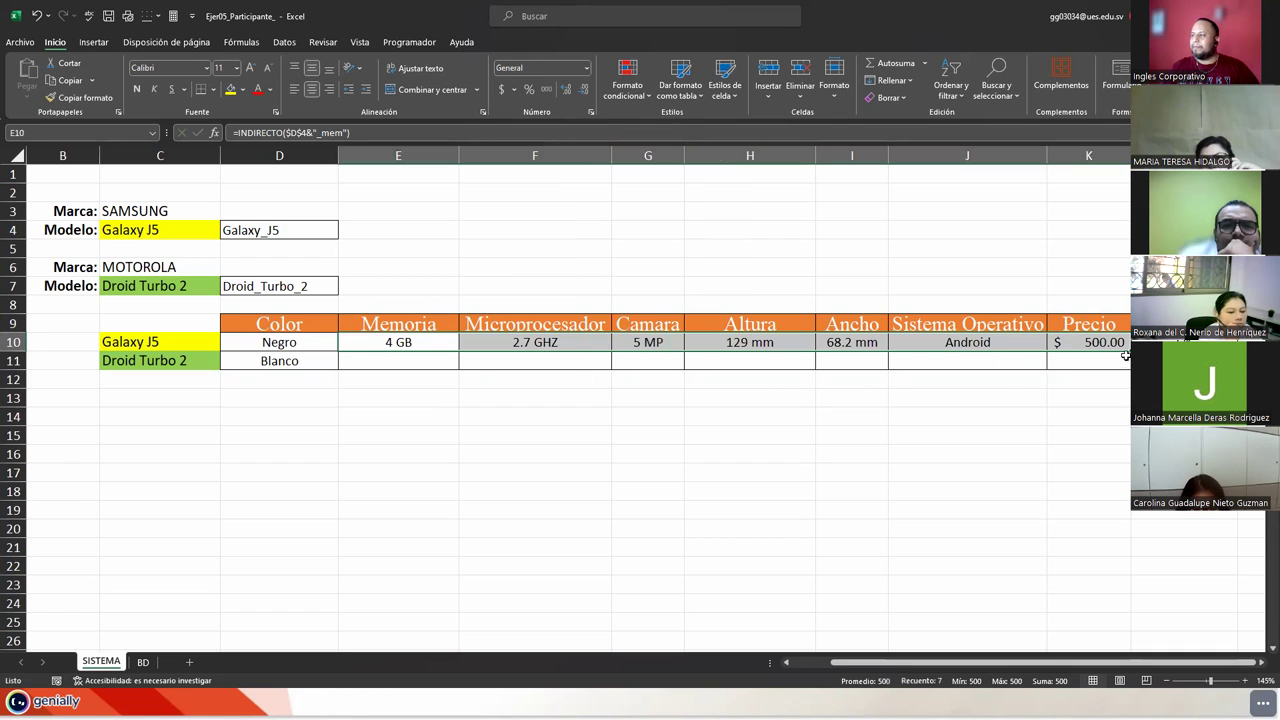
key("shift+Down")
- Fill row 11 with row 10's formulas and repoint E11's memory formula from $D$4 to D7
key("ctrl+d")
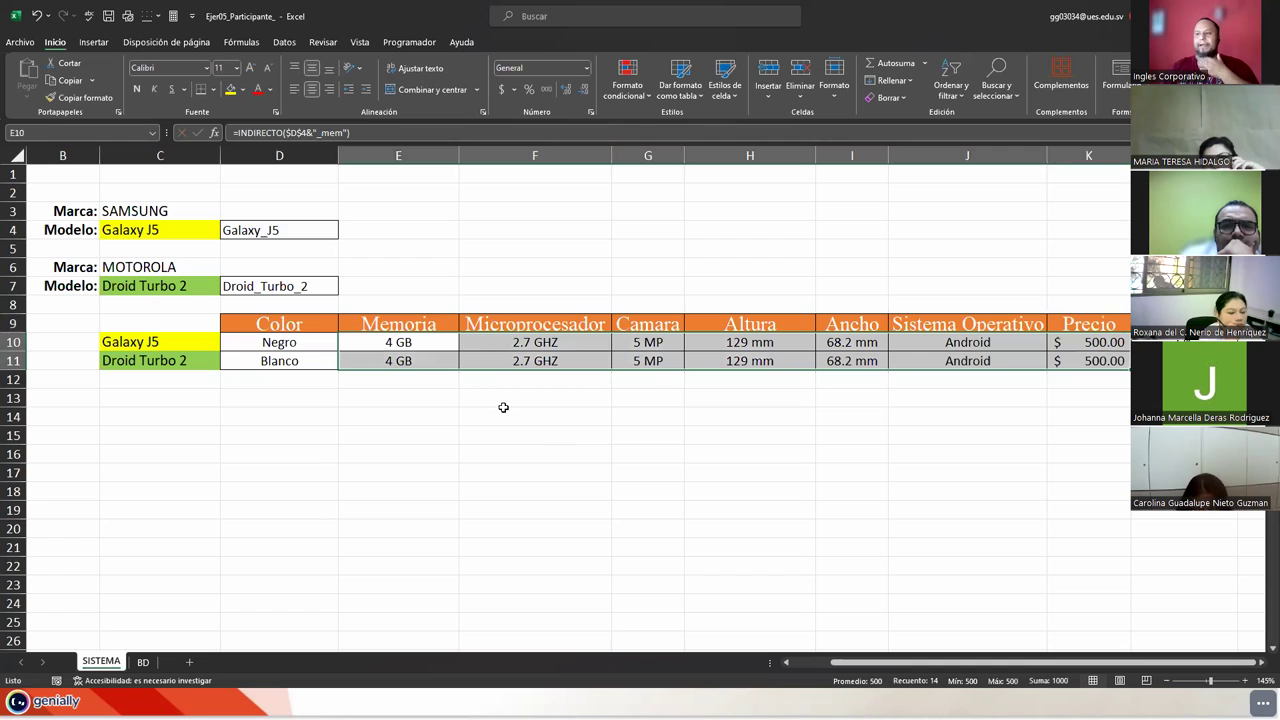
left_click(386, 362)
double_click(386, 362)
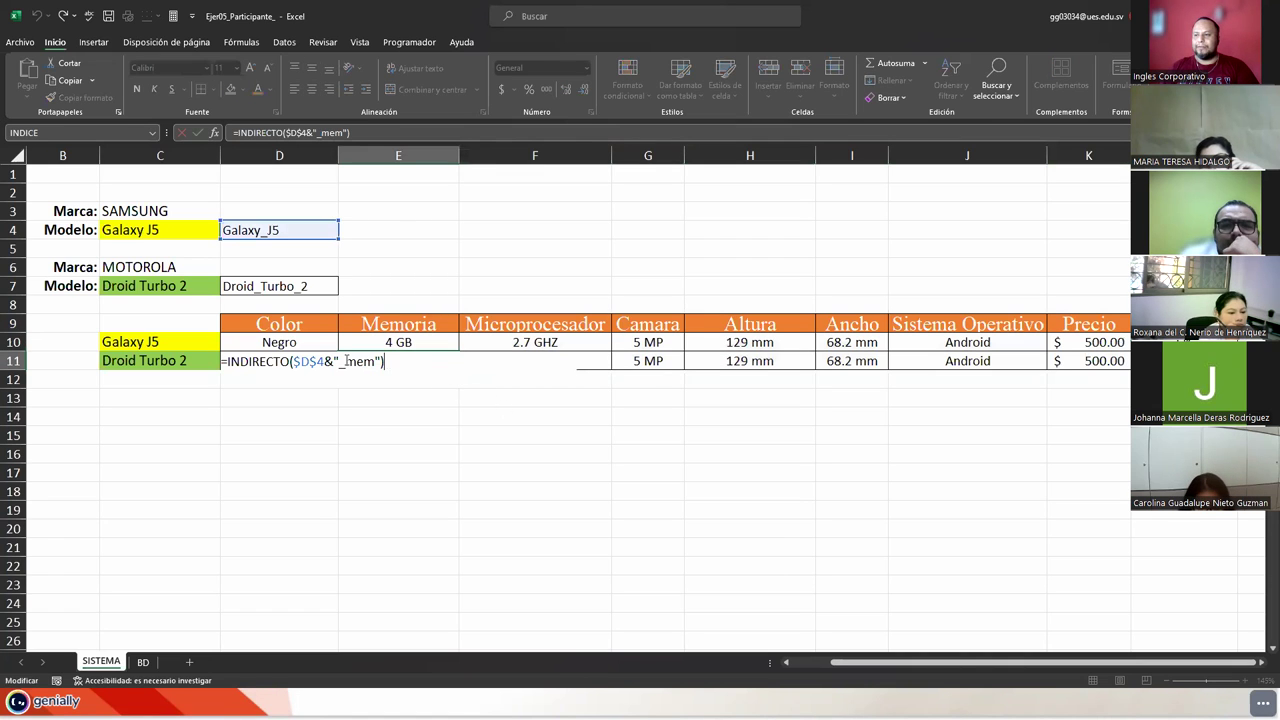
left_click_drag(284, 240, 287, 290)
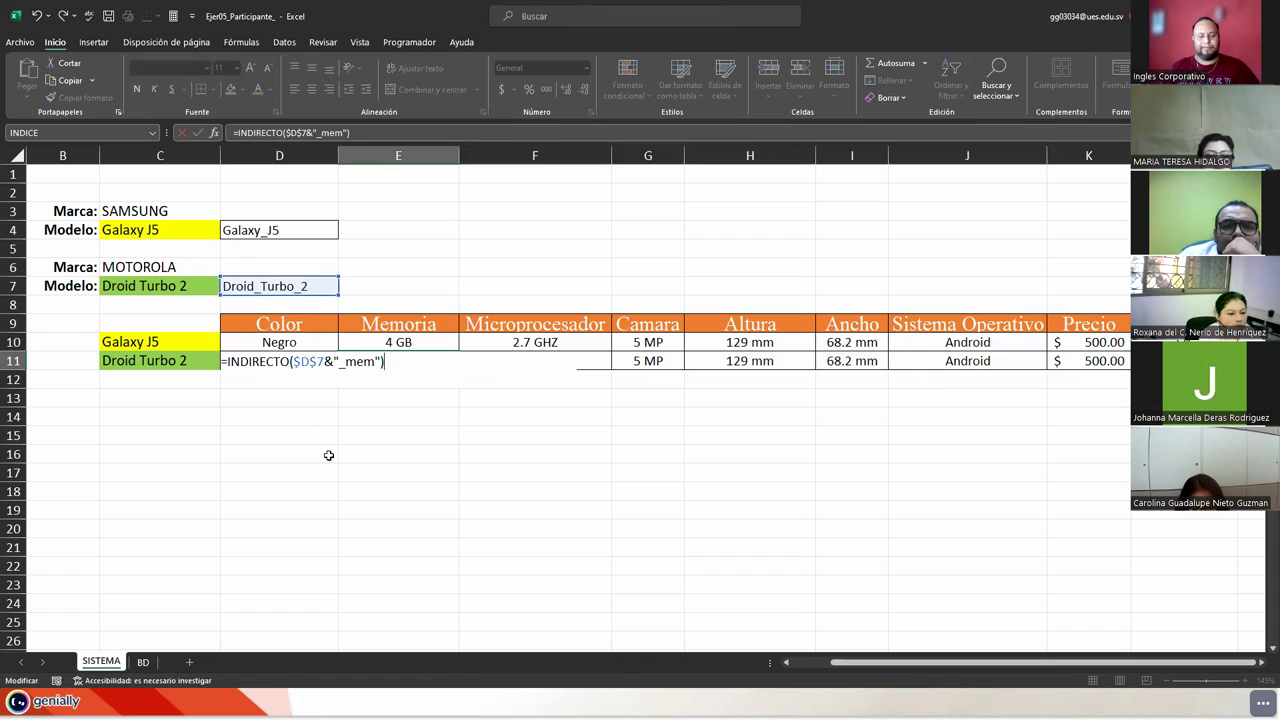
key("Tab")
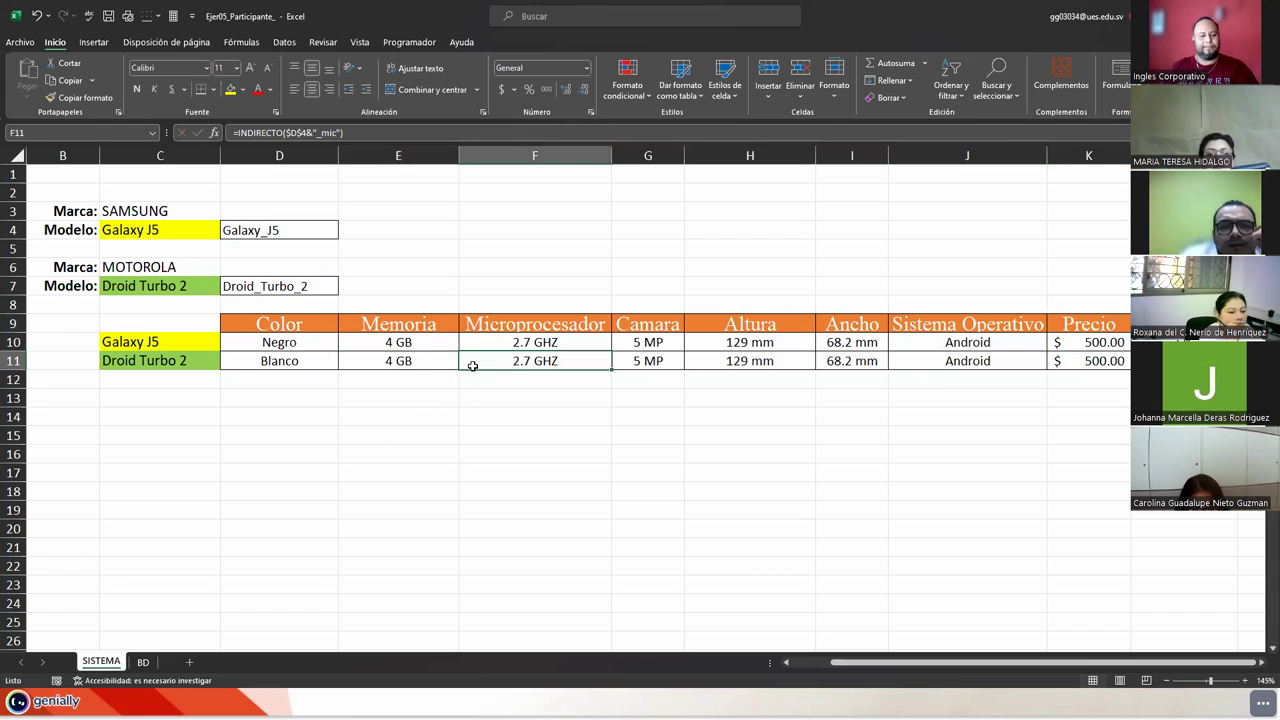
- Repoint F11's processor formula to D7 so it shows 3.0 GHZ
double_click(472, 365)
left_click_drag(309, 240, 307, 286)
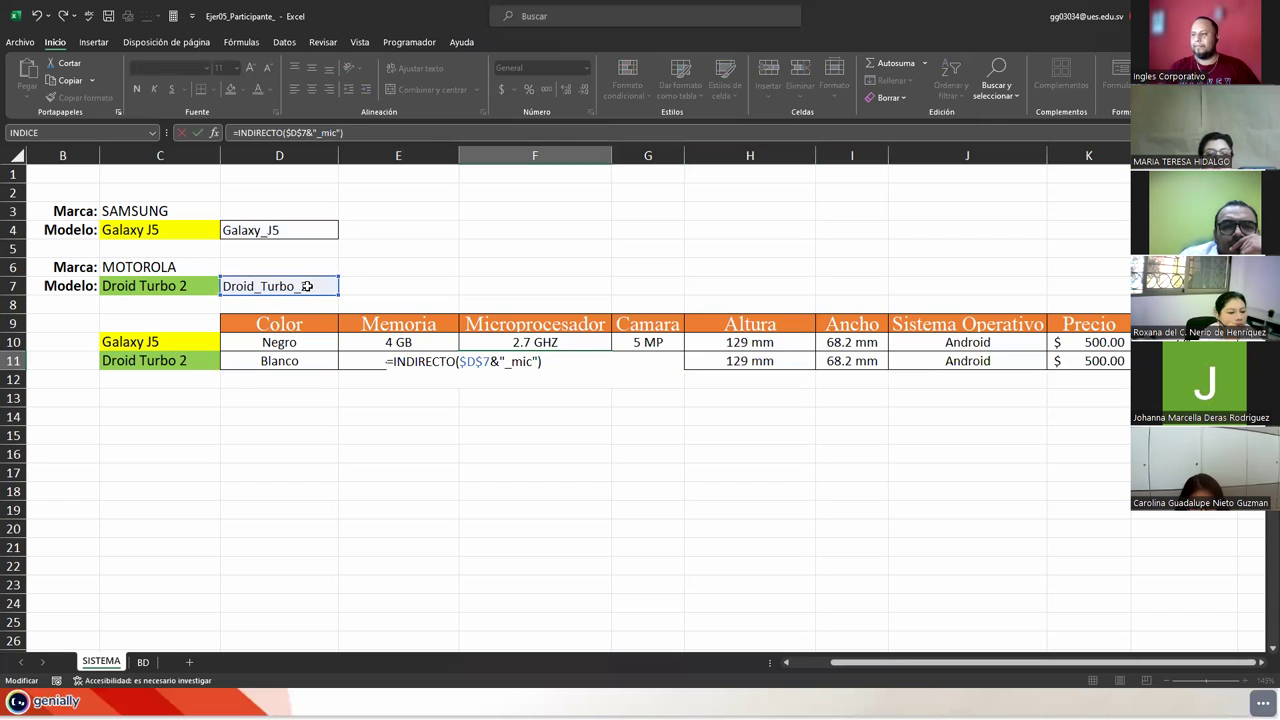
key("shift+Tab")
key("F2")
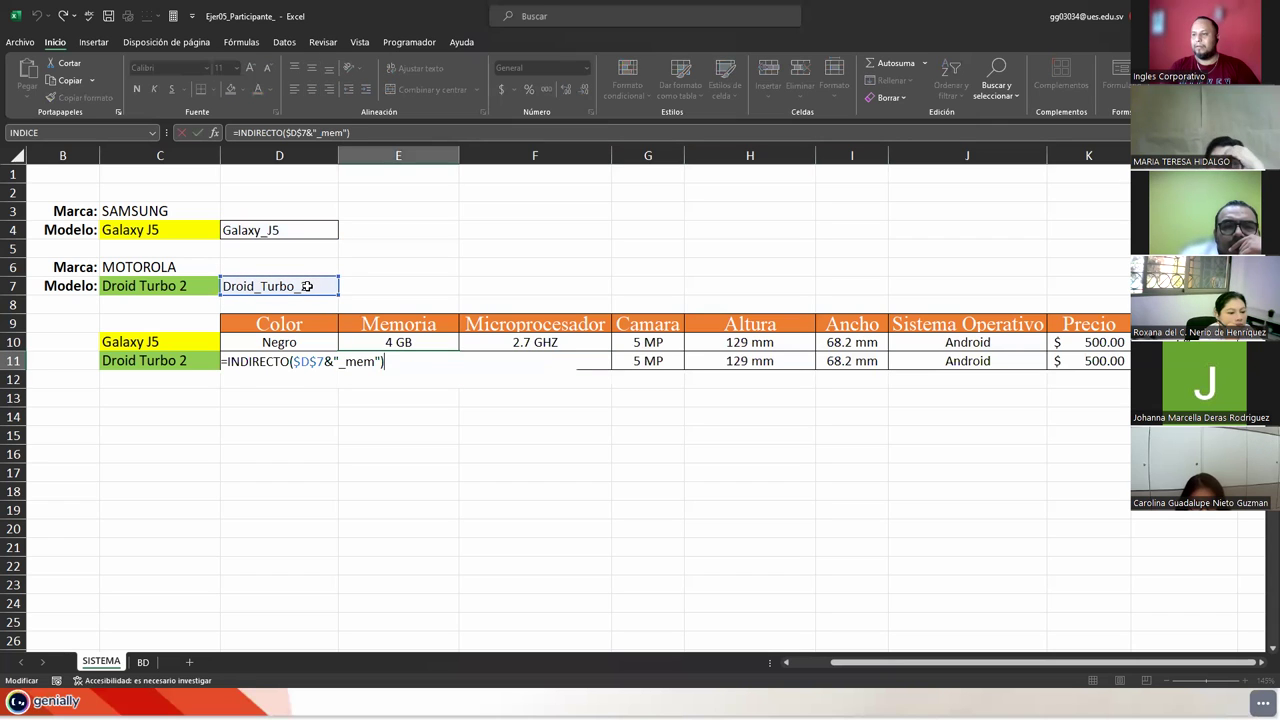
key("Tab")
key("Tab")
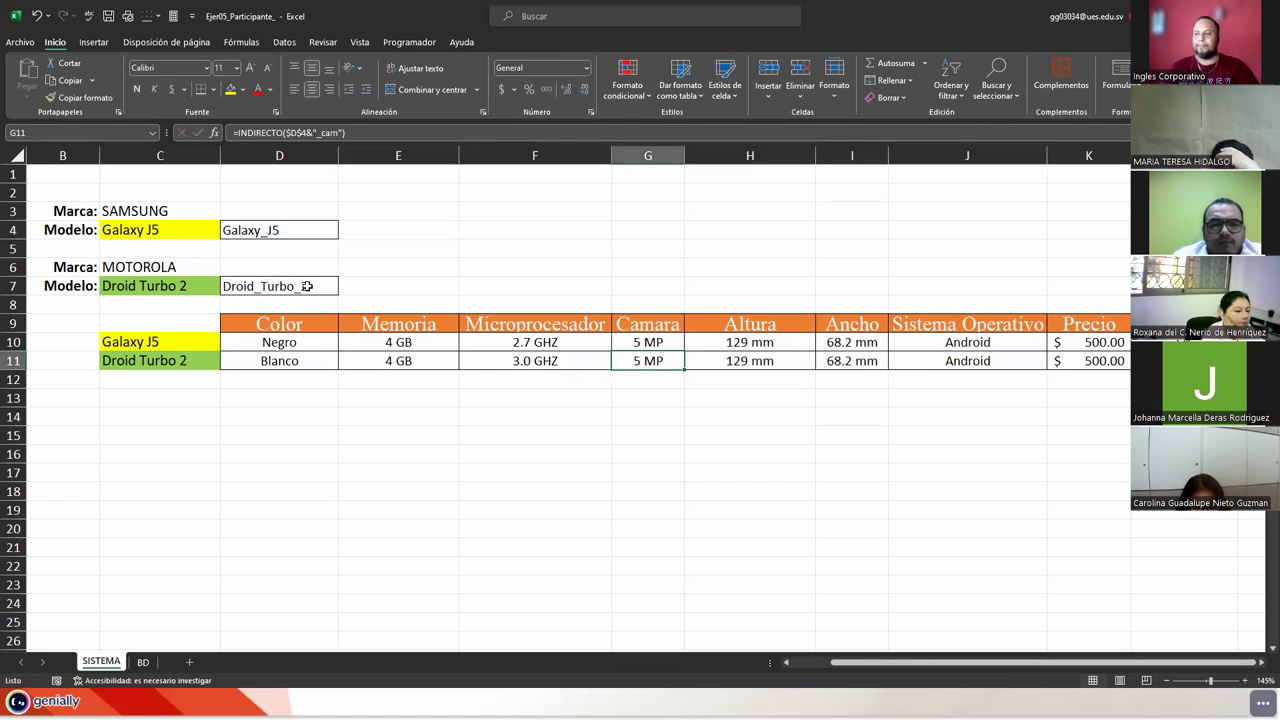
- Repoint G11's camera formula to =INDIRECTO($D$7&"_cam")
key("F2")
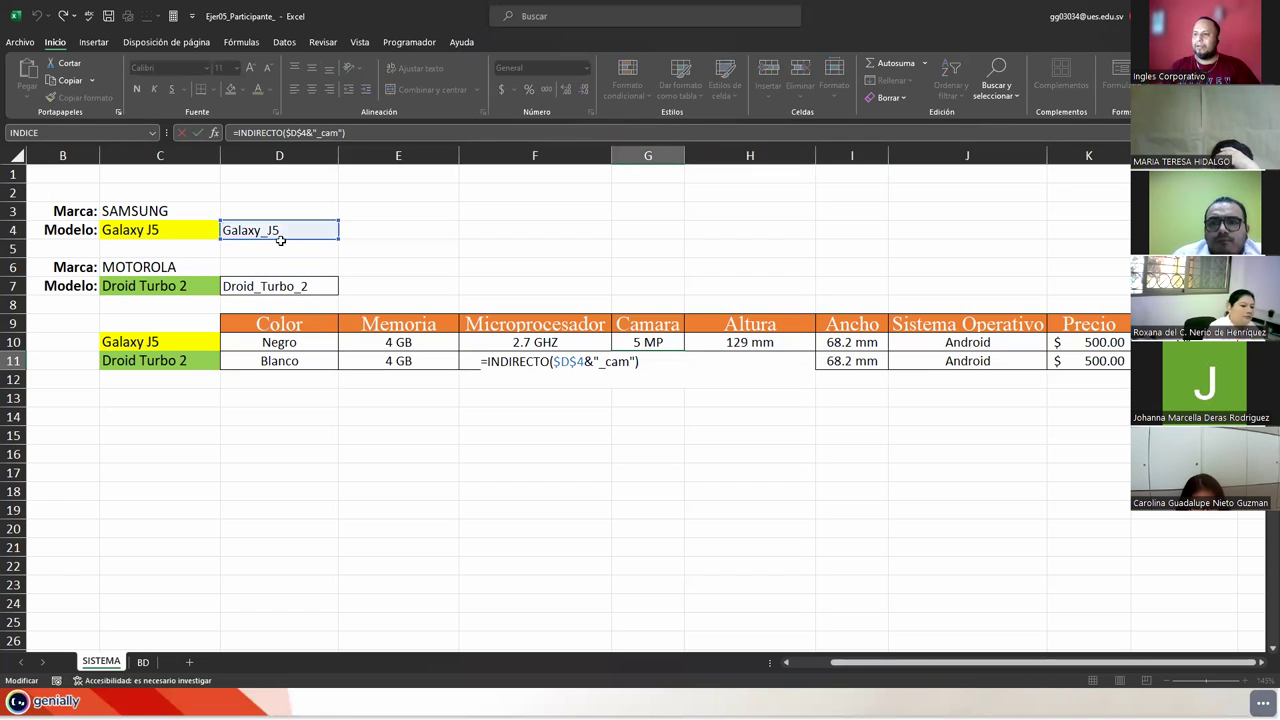
left_click_drag(280, 240, 289, 287)
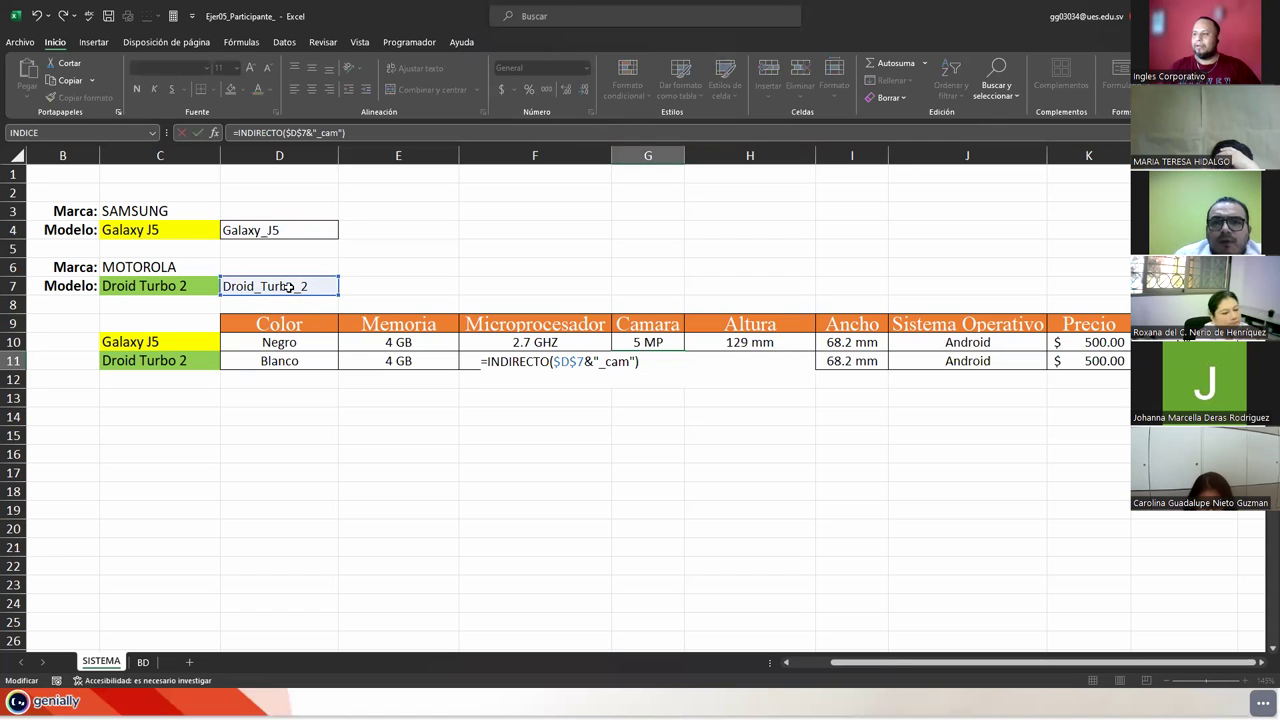
key("shift+Tab")
key("Tab")
key("Tab")
right_click(289, 287)
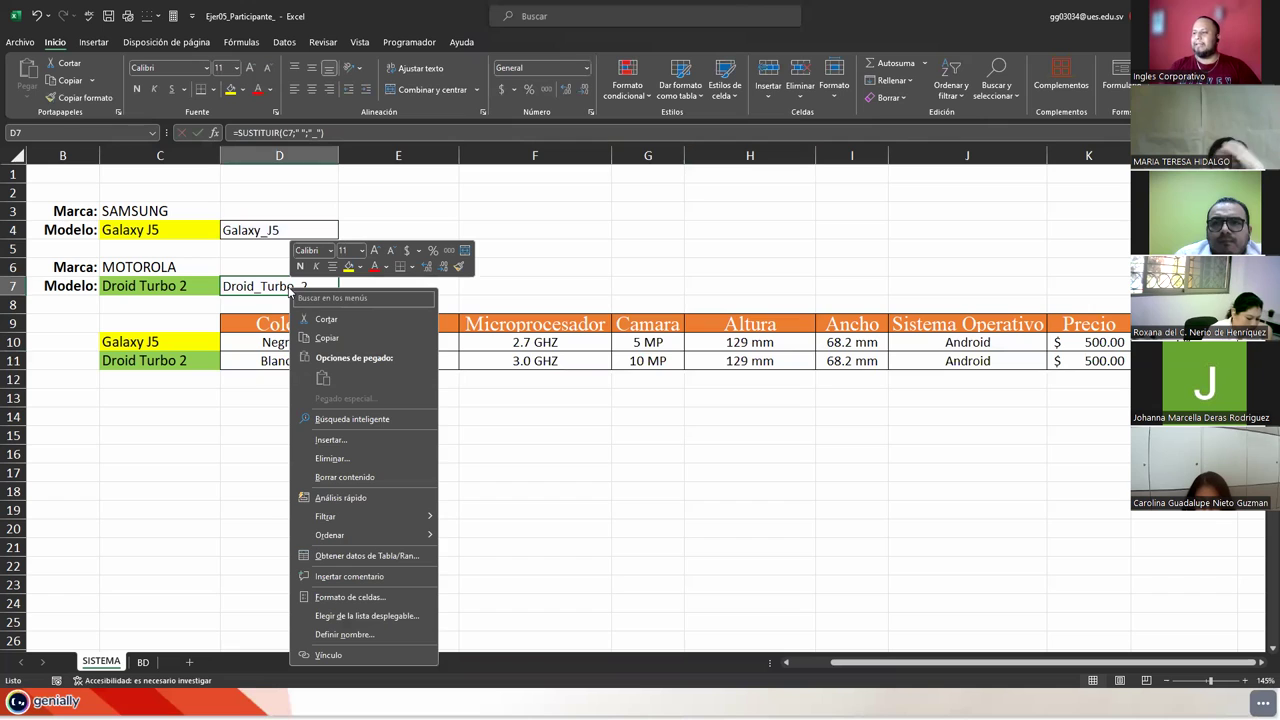
left_click(677, 370)
left_click(663, 363)
- Confirm G11's camera formula and repoint H11's height formula to D7, giving 120 mm
double_click(663, 363)
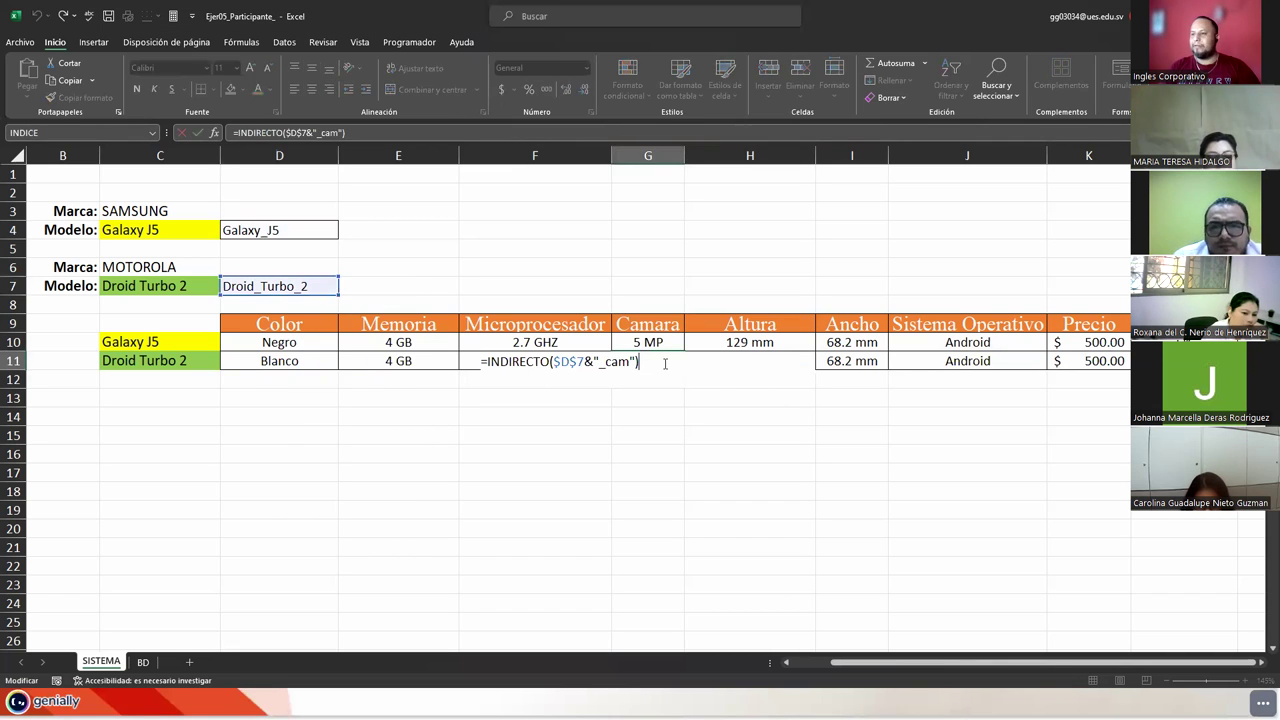
key("Tab")
key("F2")
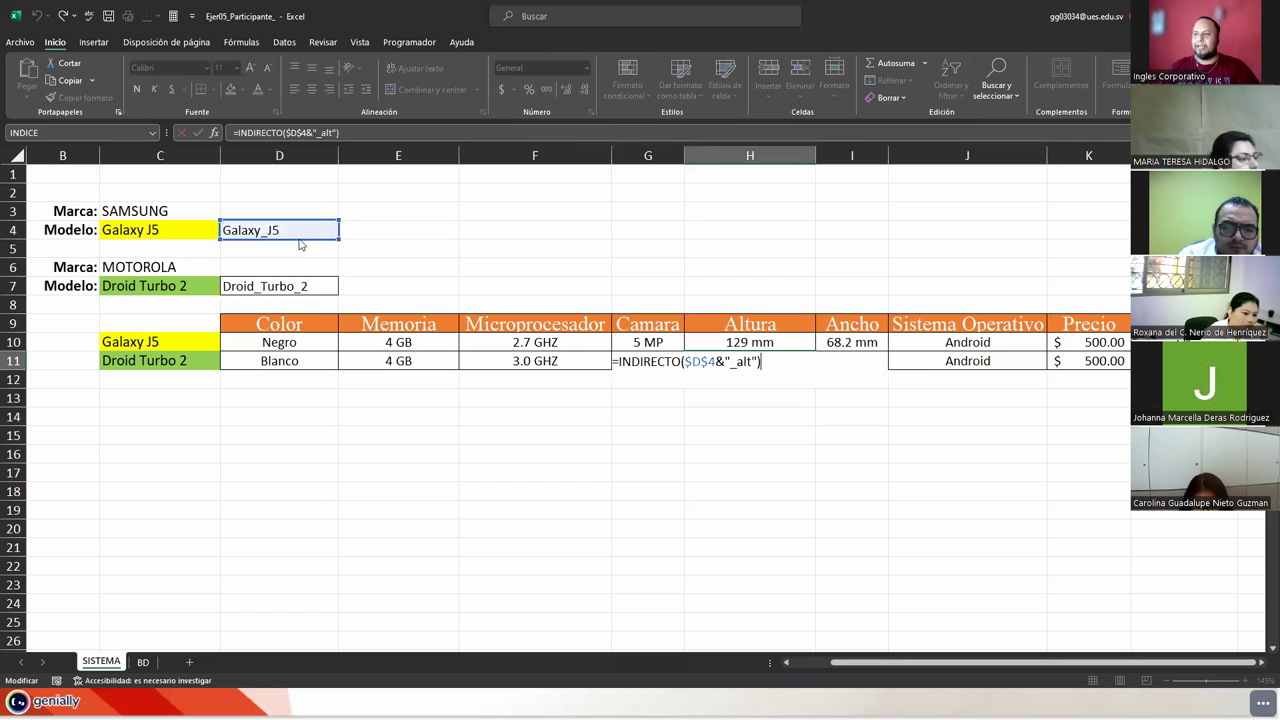
left_click(298, 286)
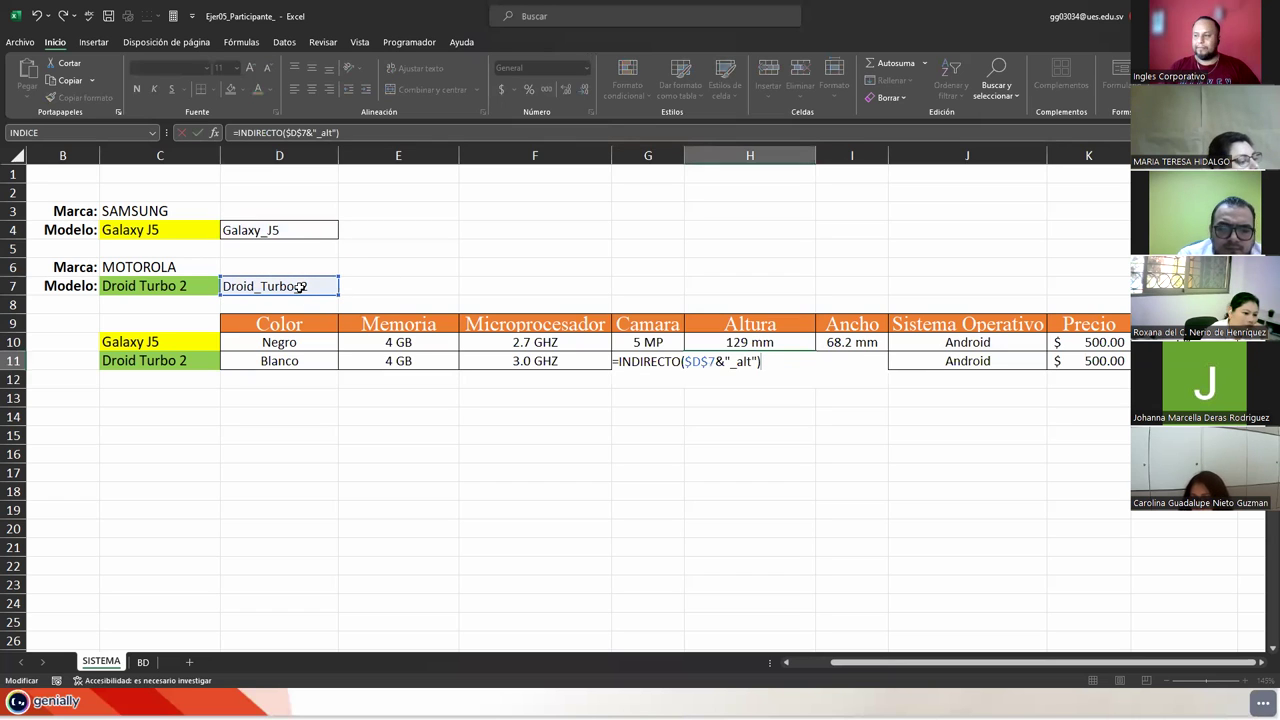
key("Return")
key("Up")
key("Right")
key("Right")
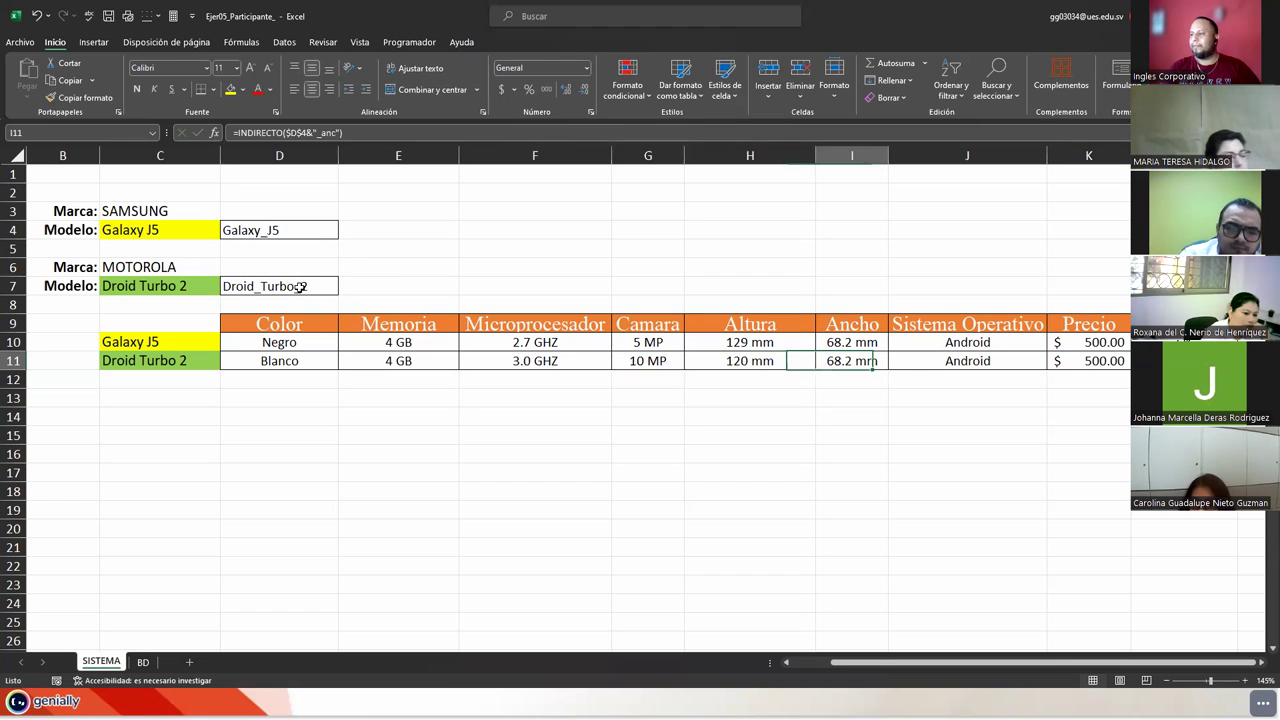
- Change $D$4 to $D$7 in I11 and J11, showing 65 mm and Android
key("F2")
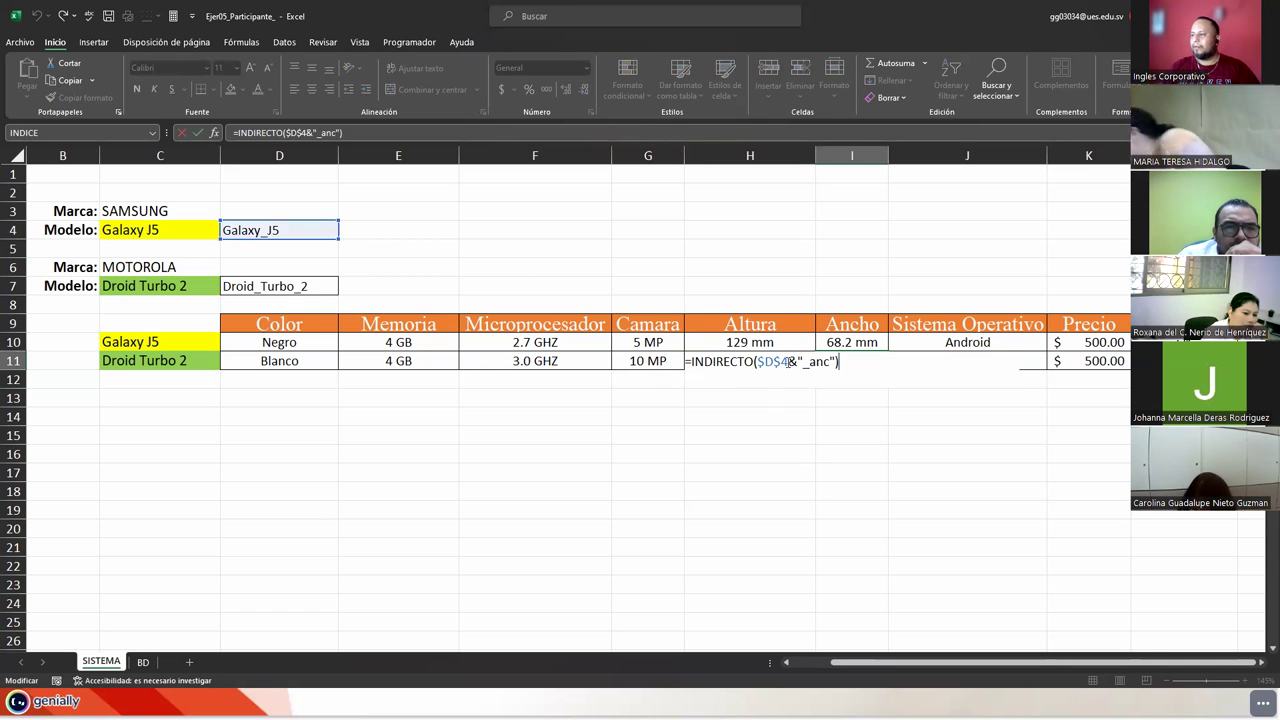
left_click(796, 363)
key("BackSpace")
type("7")
key("Tab")
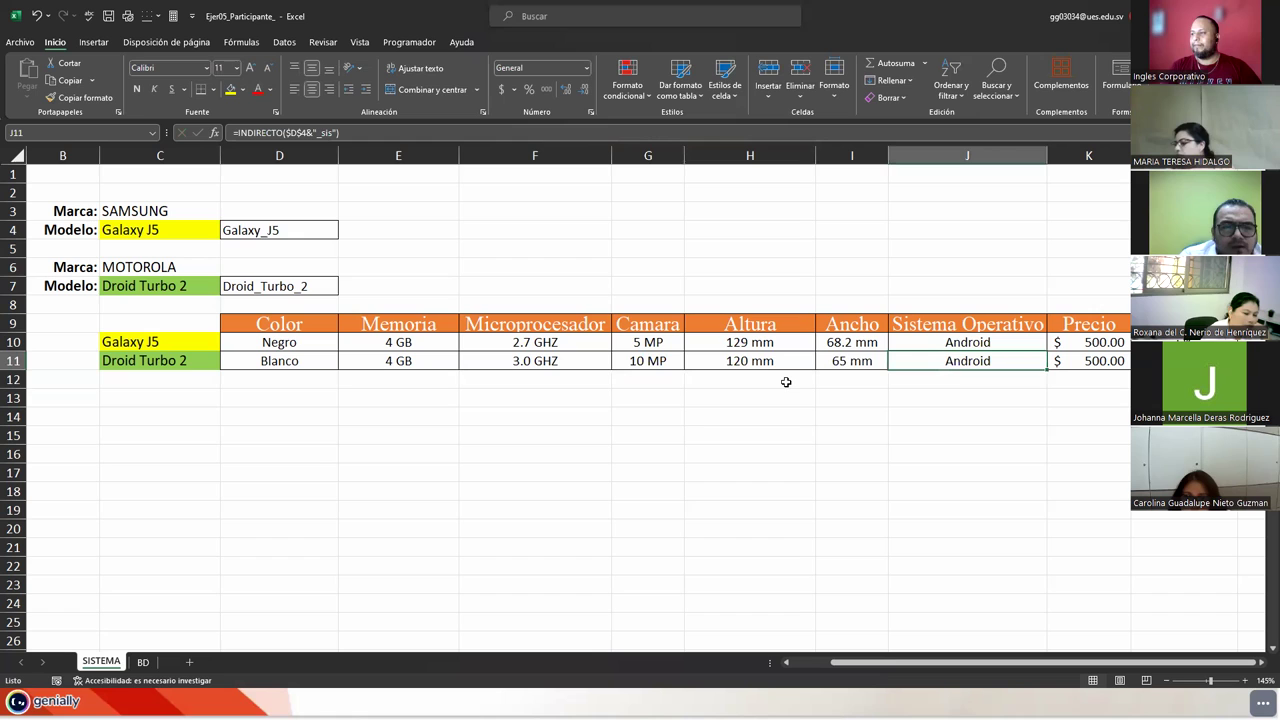
key("F2")
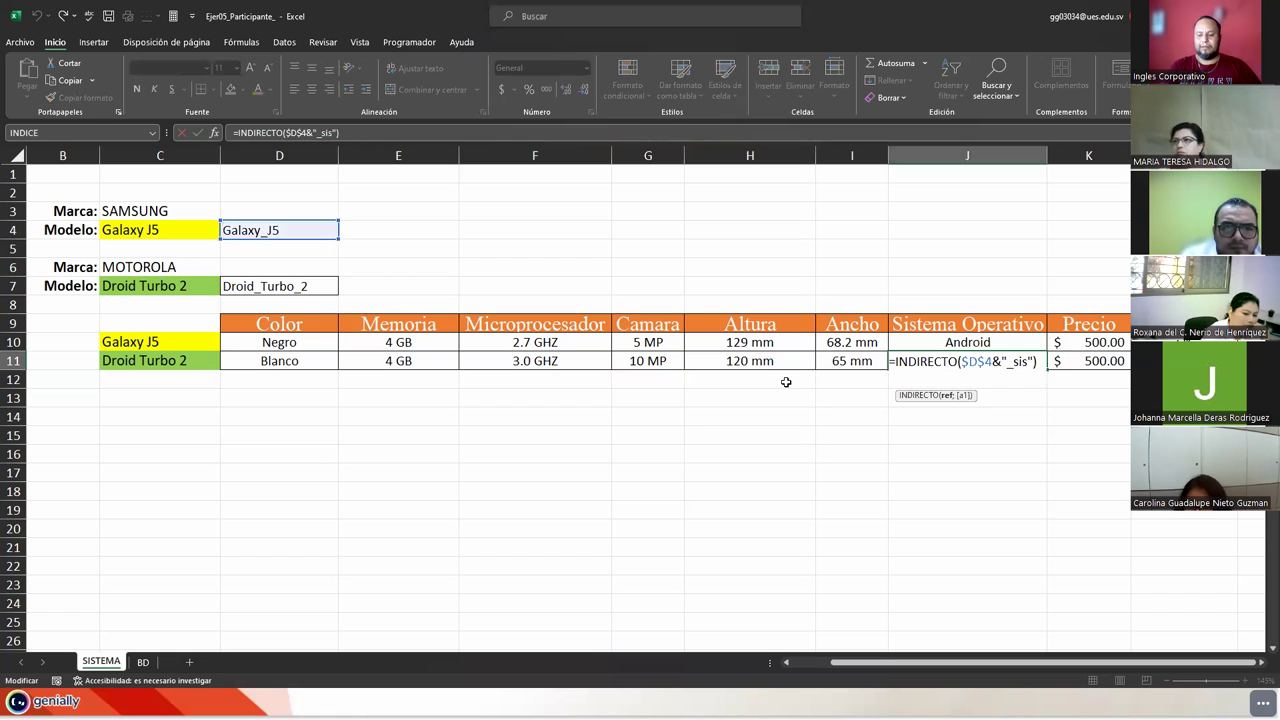
key("BackSpace")
type("7")
key("Tab")
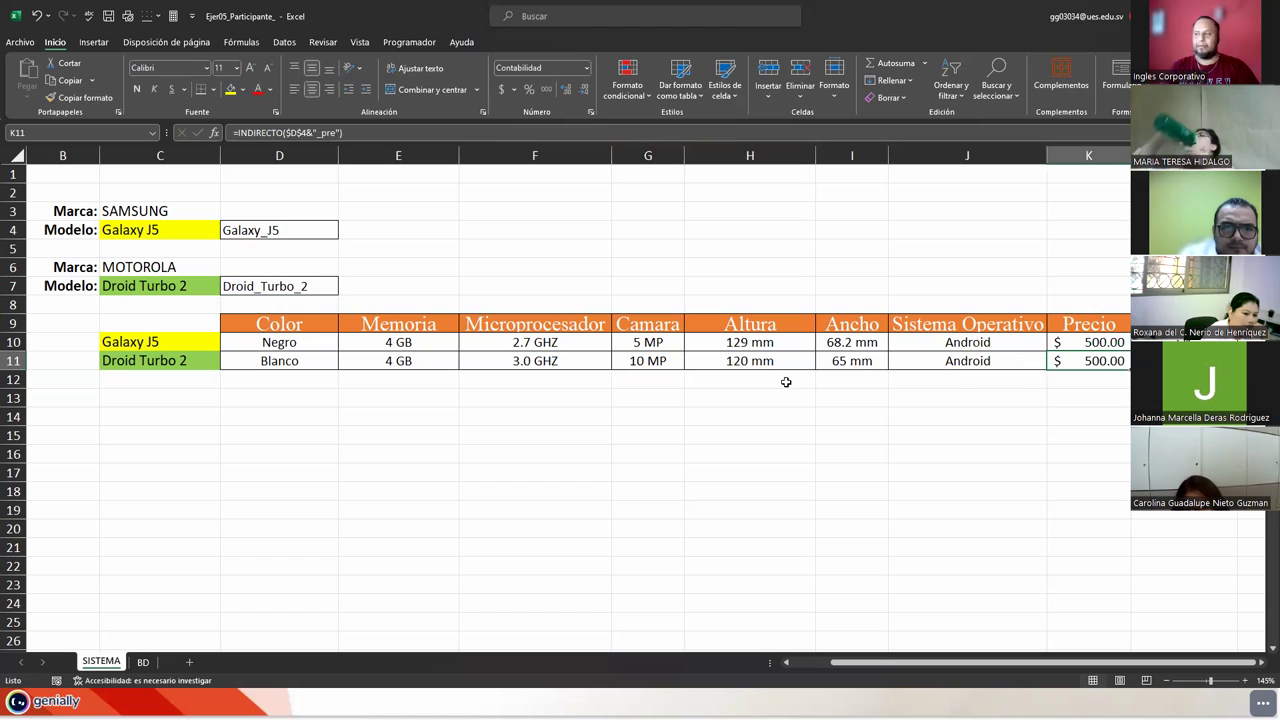
- Change the K11 price formula's reference to $D$7, showing $500.00
key("F2")
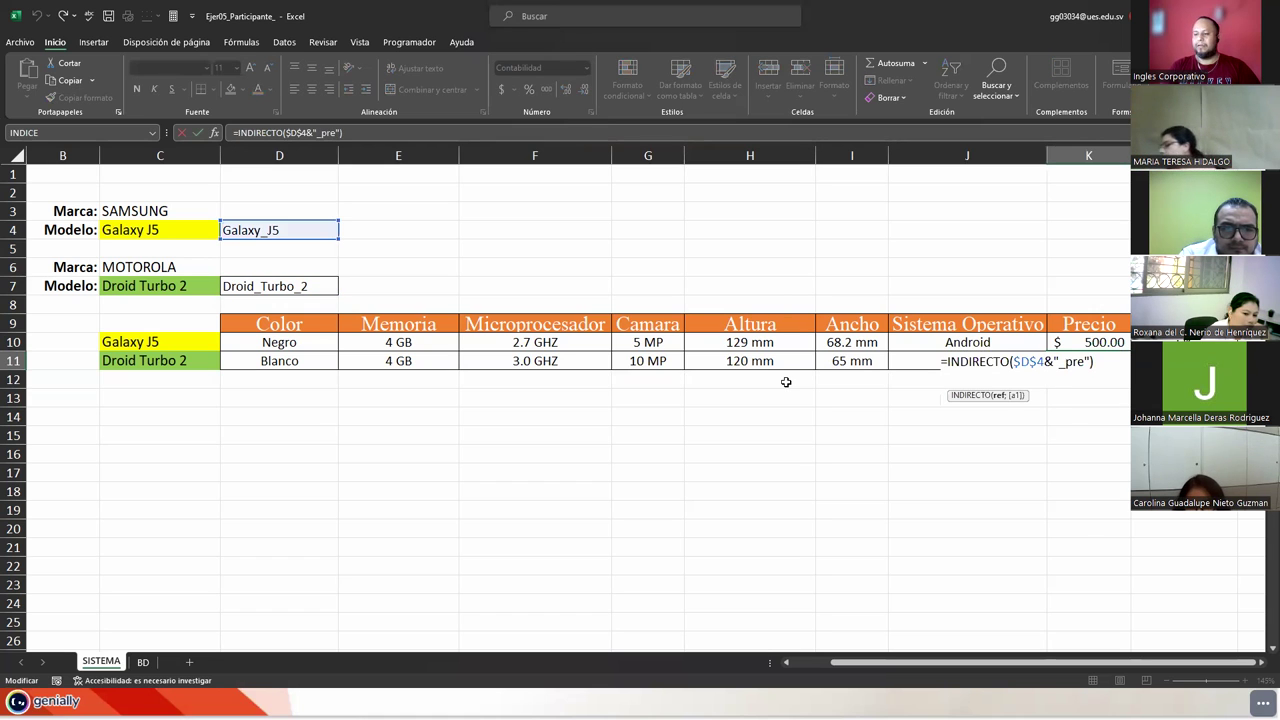
key("BackSpace")
type("7")
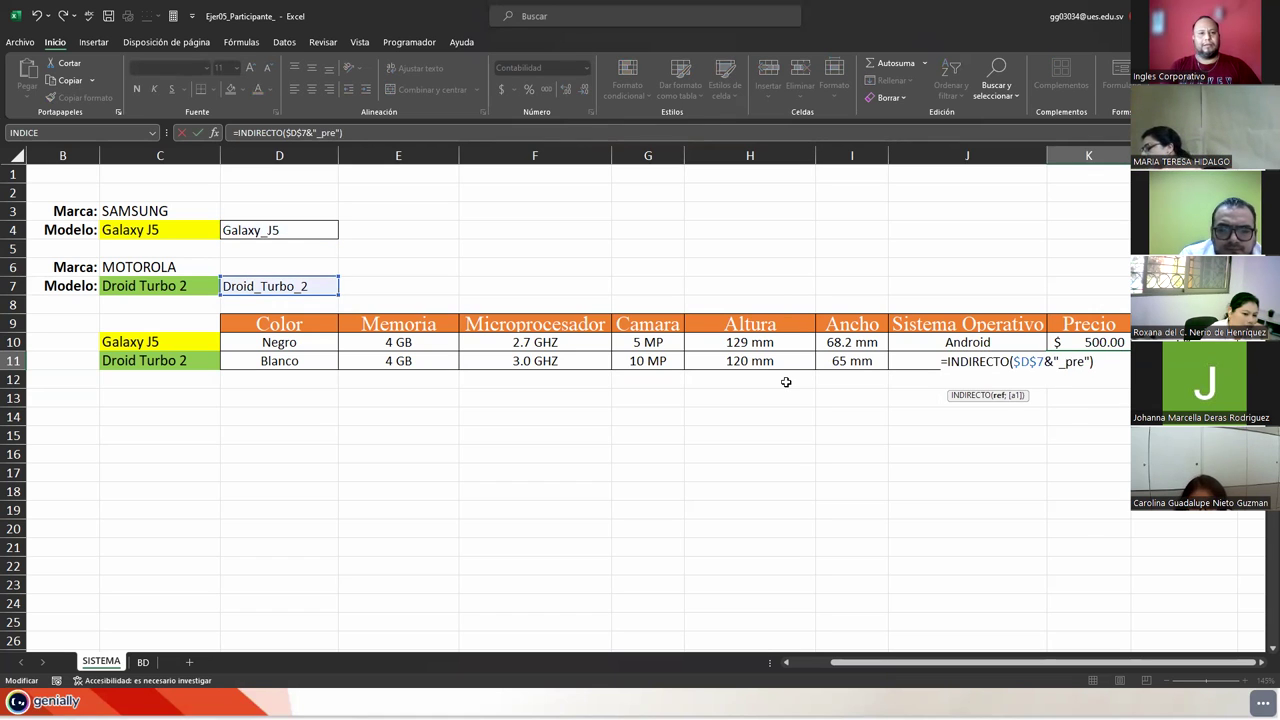
key("Tab")
key("F2")
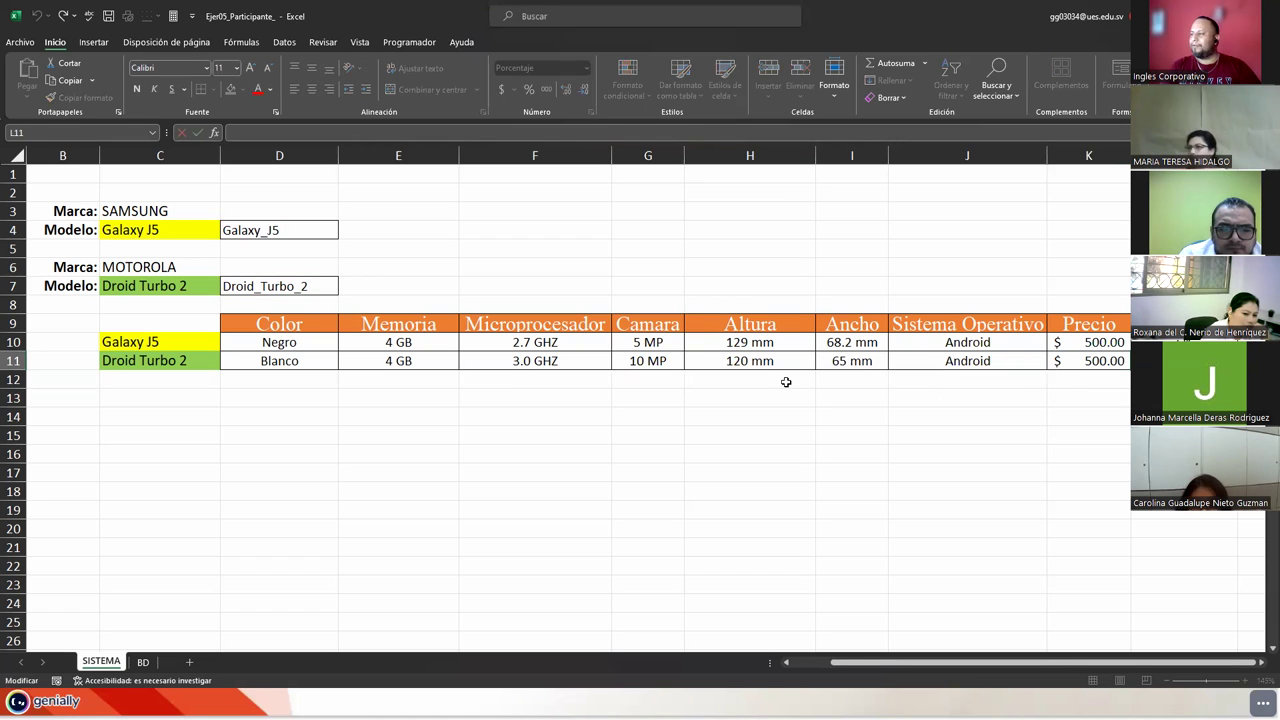
key("Escape")
key("Up")
- Copy L10's formula into L11 and change its reference to $D$7
key("ctrl+c")
key("Down")
key("Return")
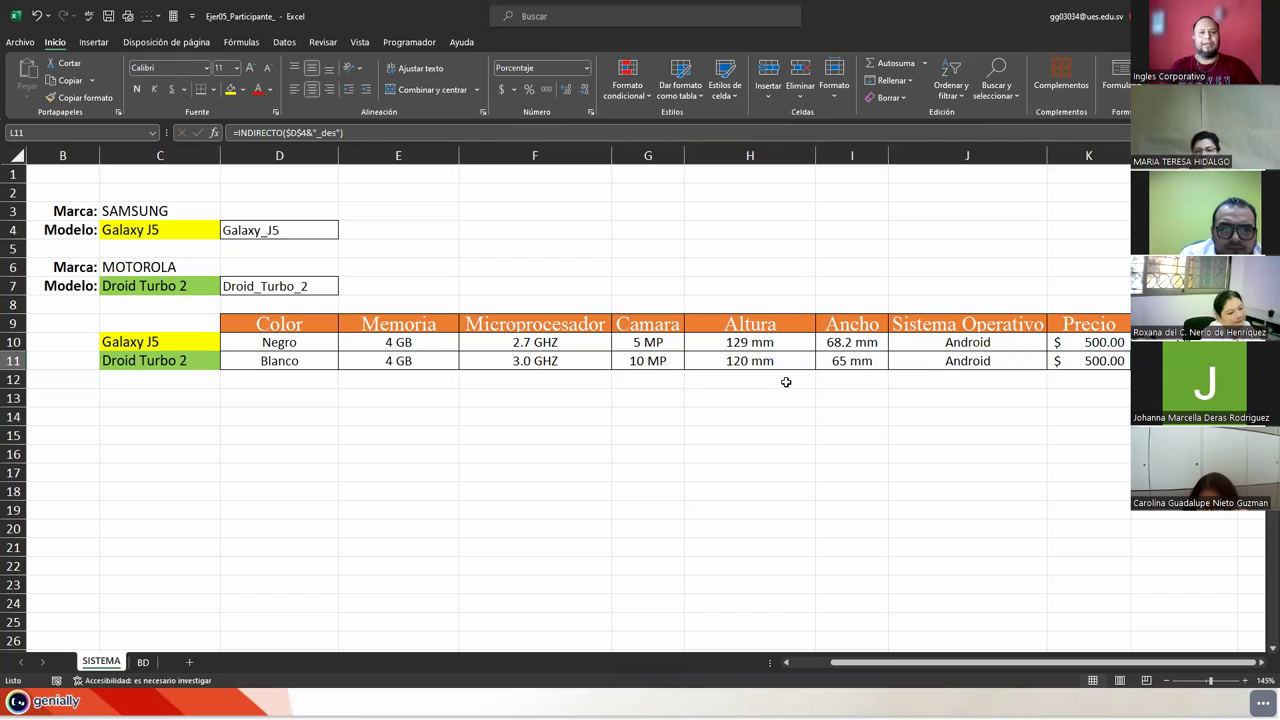
key("F2")
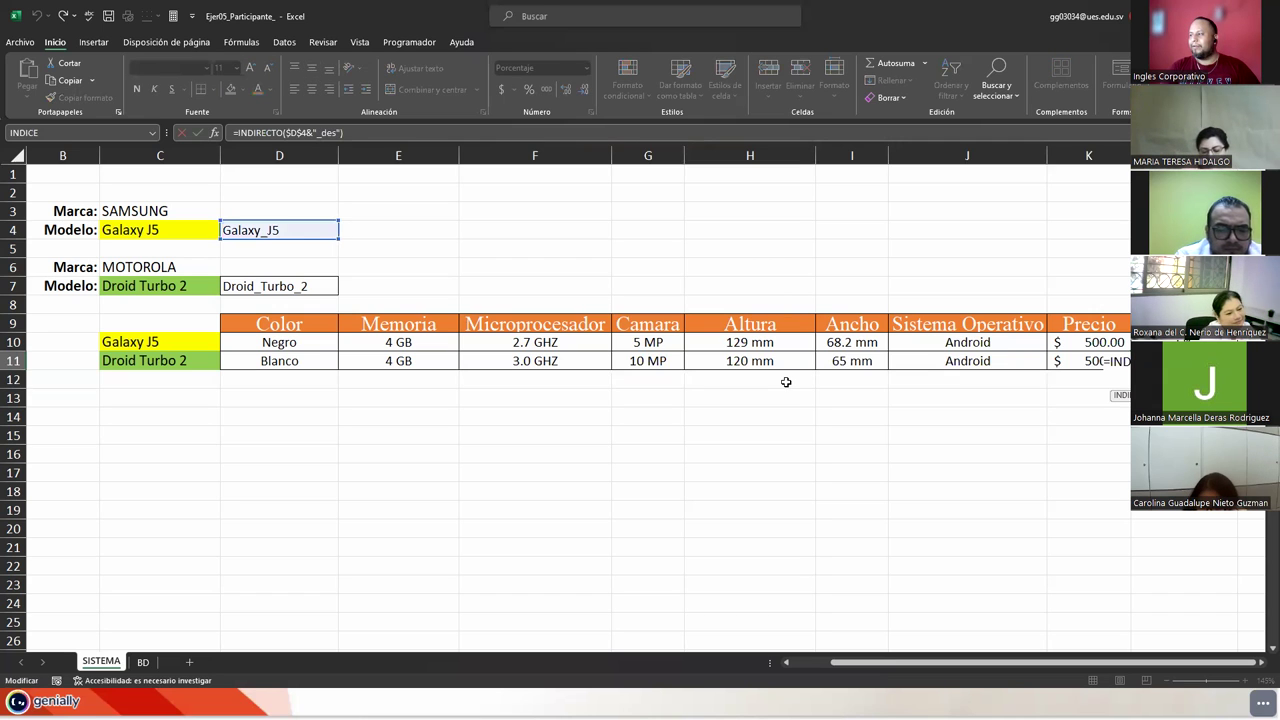
key("BackSpace")
type("7")
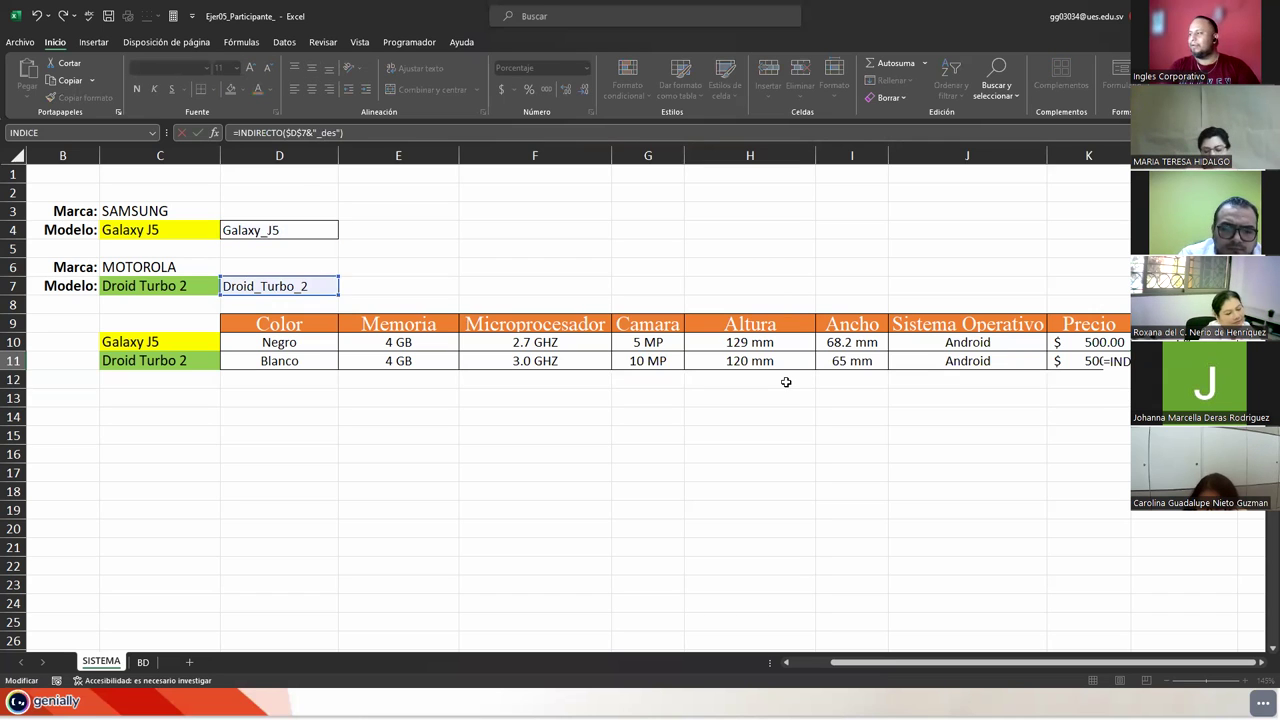
key("ctrl+Return")
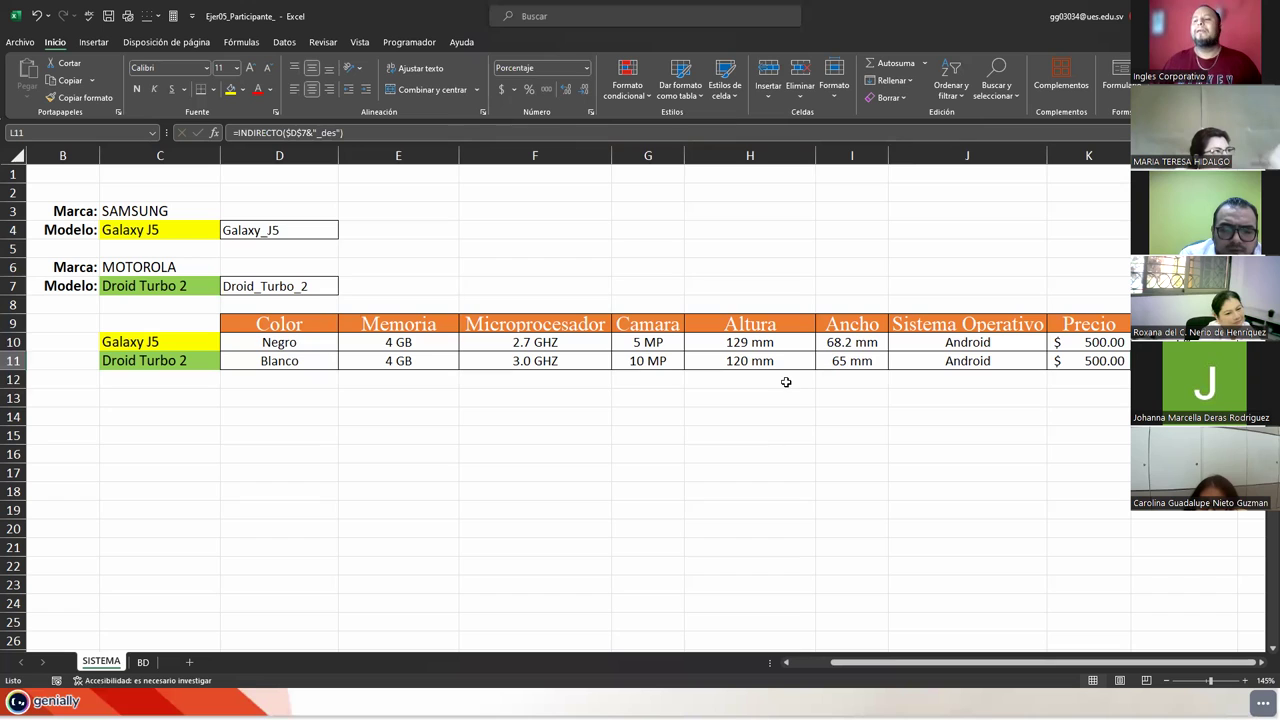
- Merge C1:K1, apply a heading cell style, and enter 'SISTEMA DE COMPARACIÓN DE MODELOS'
left_click(312, 342)
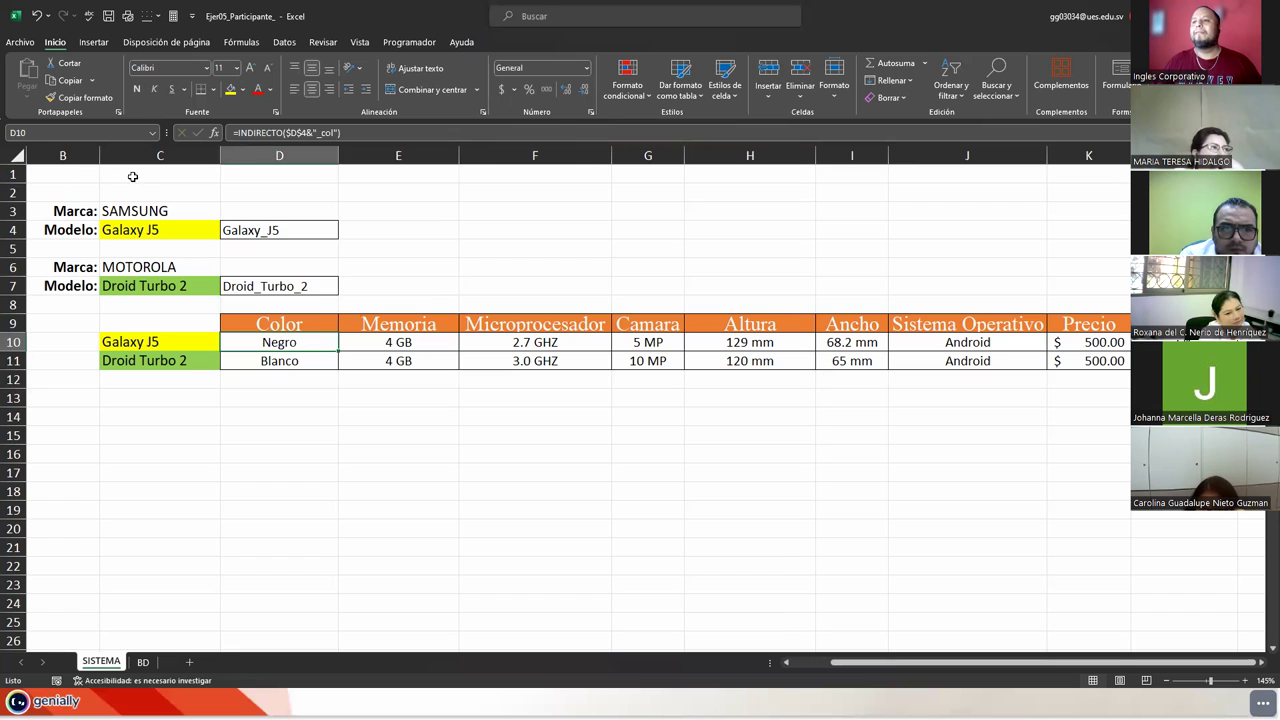
left_click_drag(132, 176, 1114, 168)
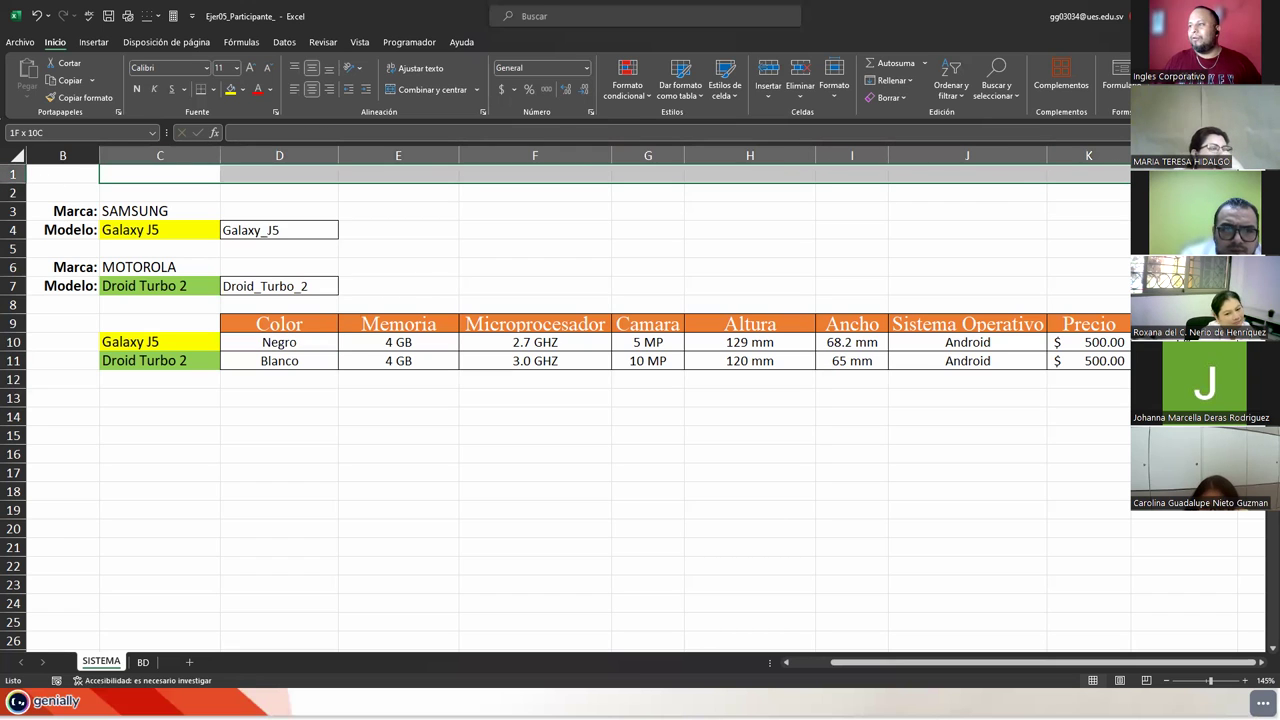
left_click(425, 89)
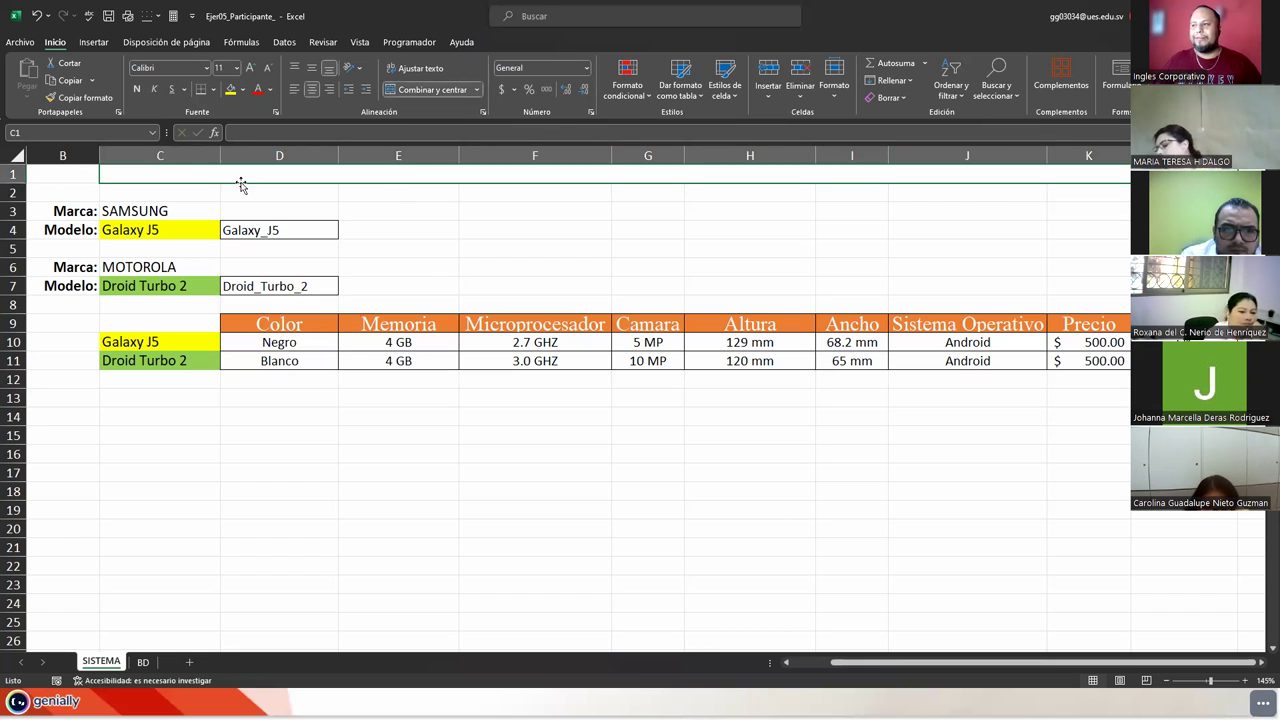
left_click(681, 88)
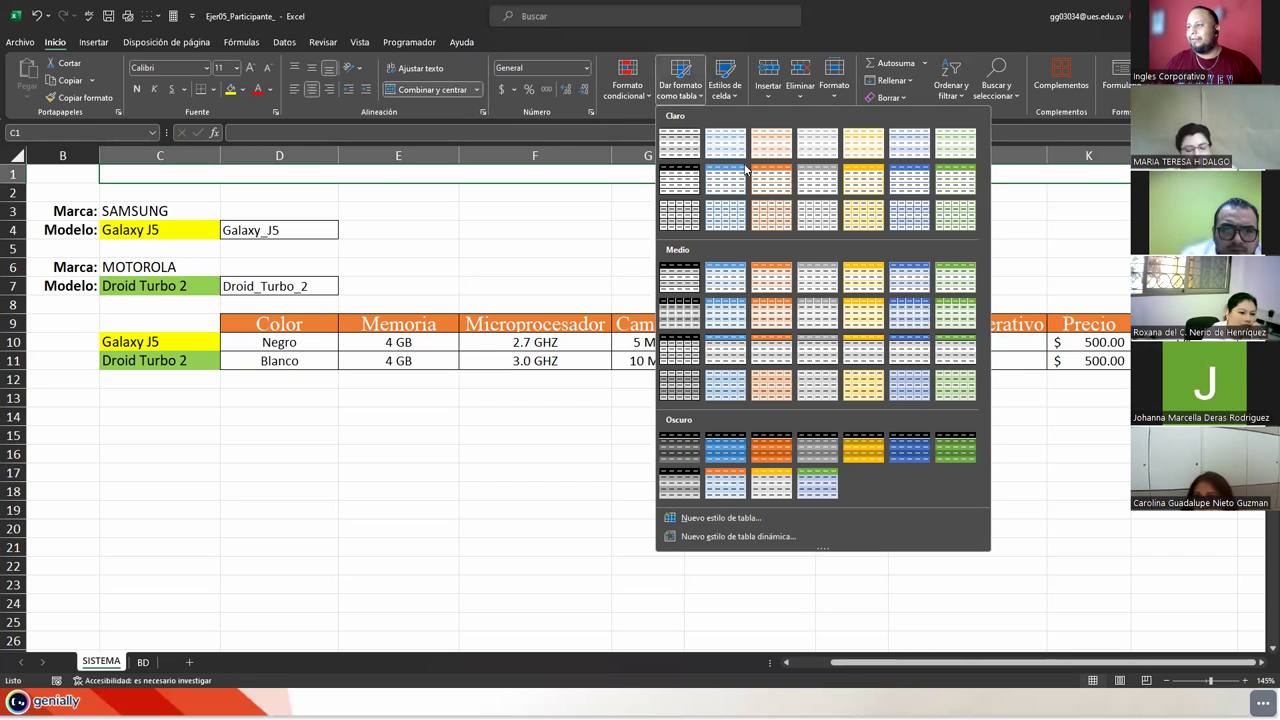
left_click(725, 85)
left_click(725, 85)
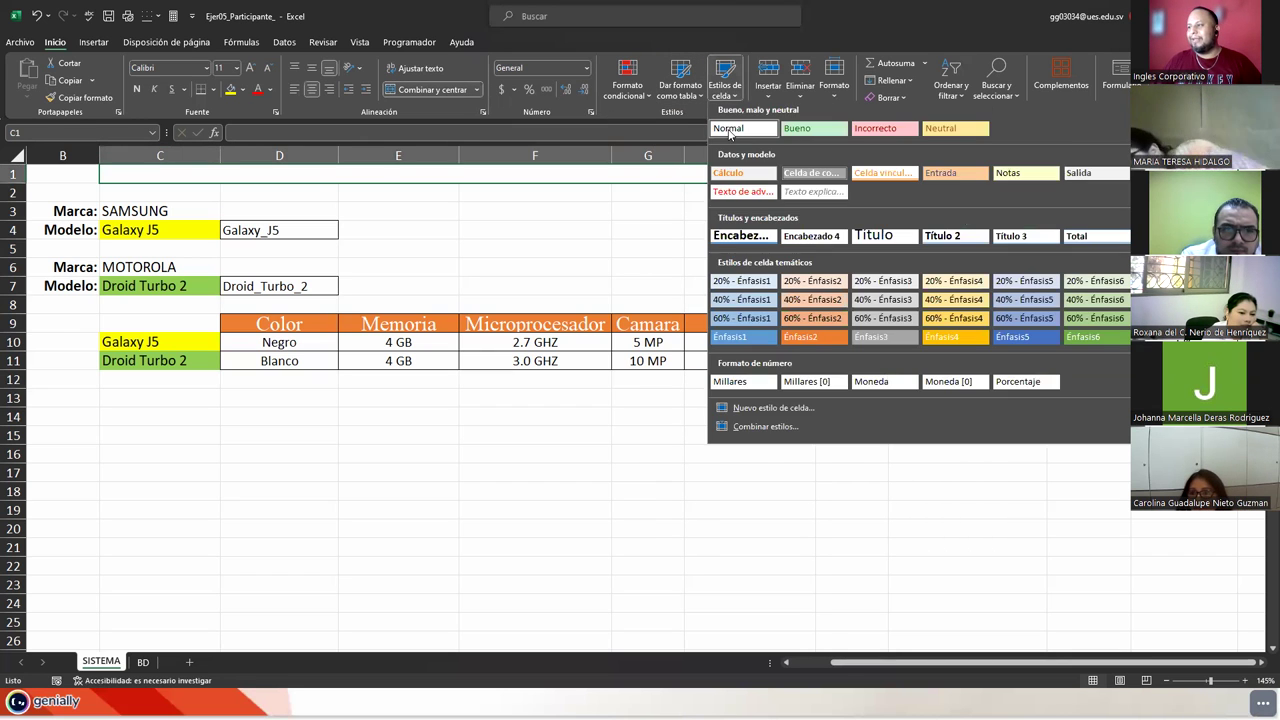
left_click(742, 238)
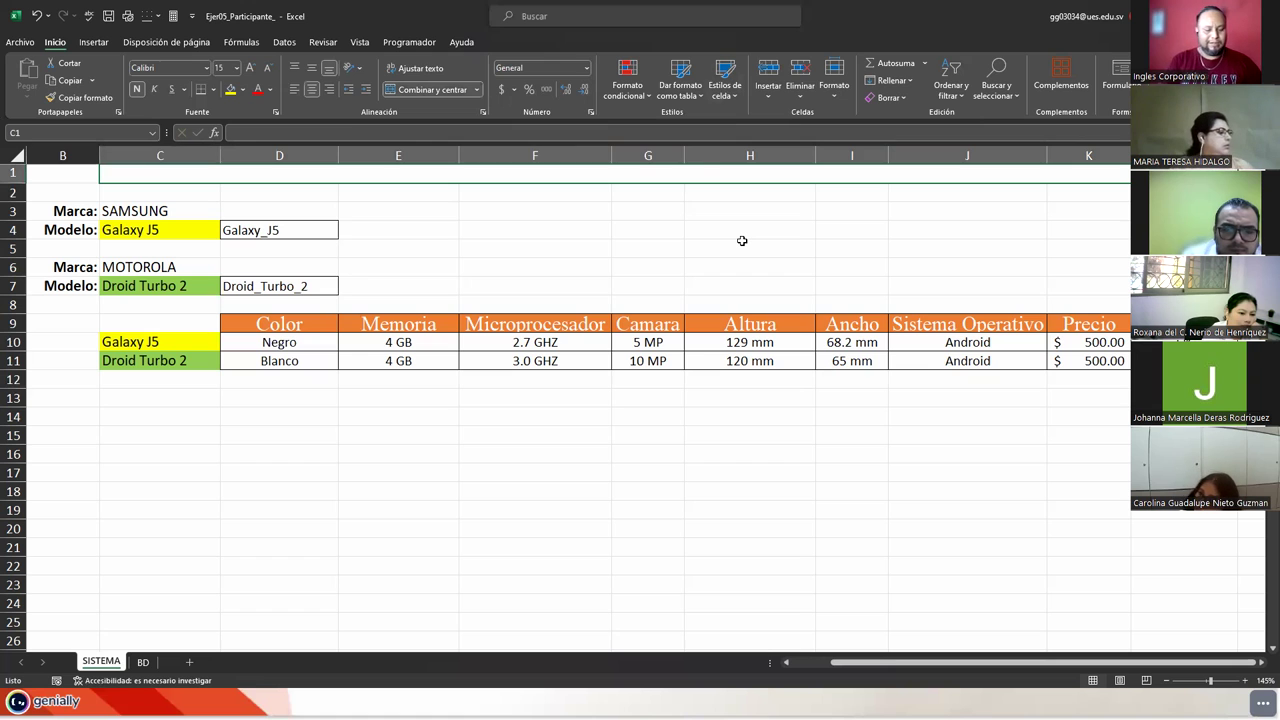
type("SISTEMA DE ")
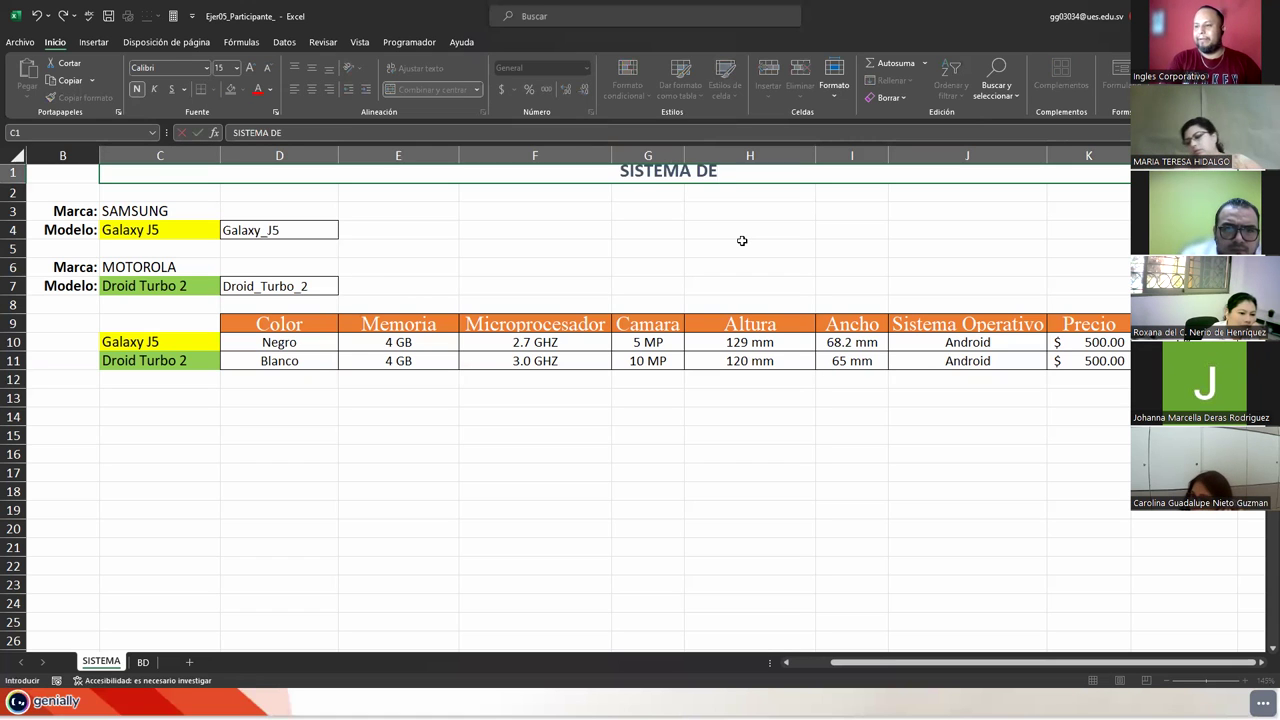
type("COMPARACIÓN DE MODELOS")
key("Return")
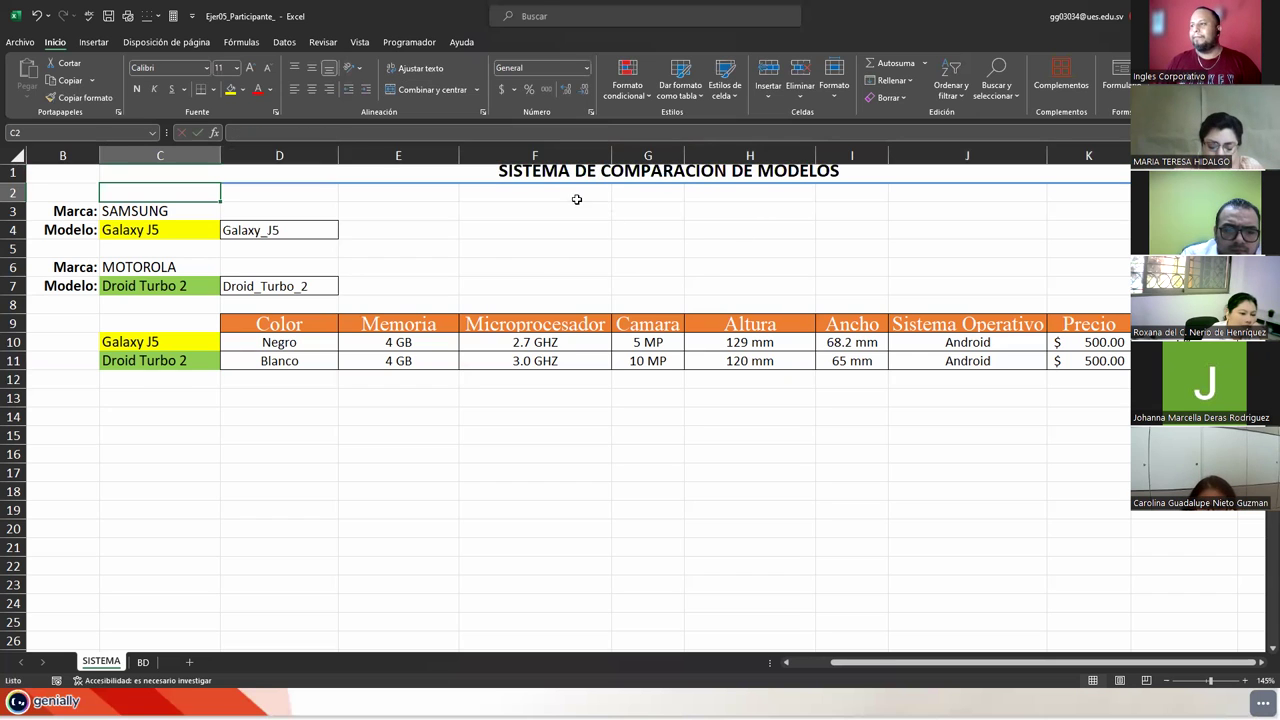
- Move the title to B1 and merge and centre it across B1:K1
left_click(515, 175)
left_click_drag(146, 183, 84, 187)
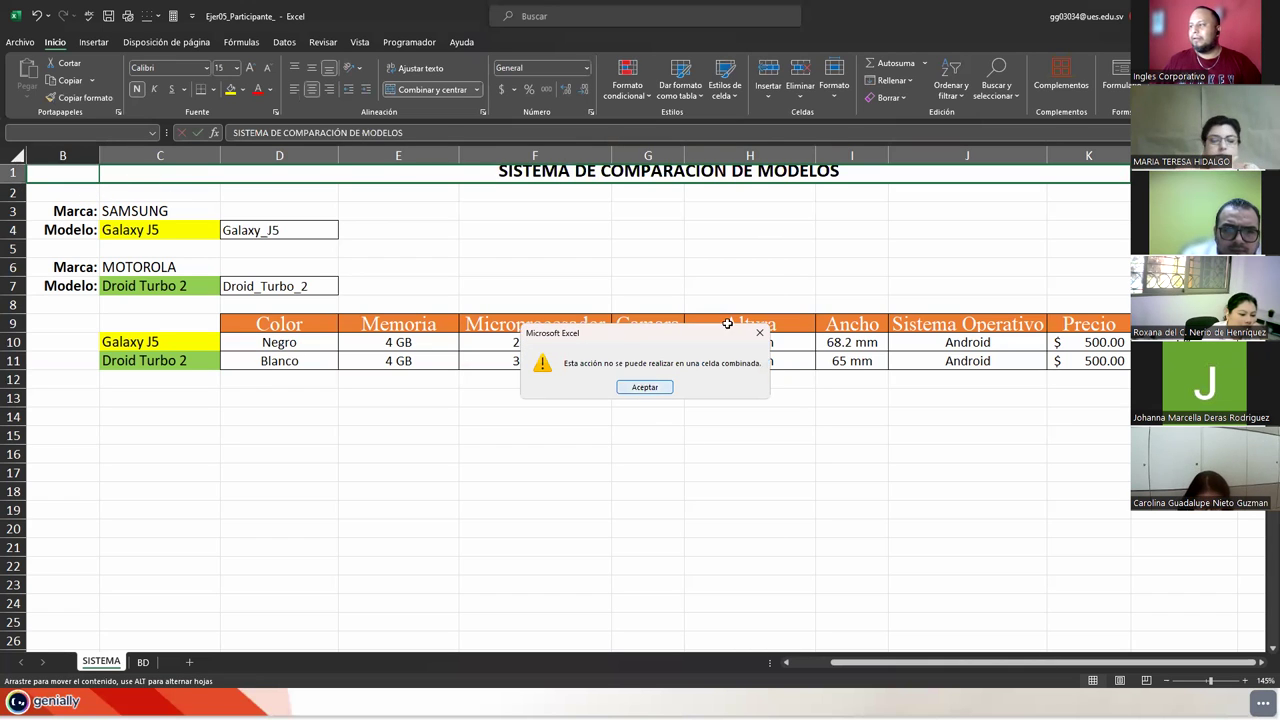
left_click(644, 388)
left_click_drag(99, 177, 406, 104)
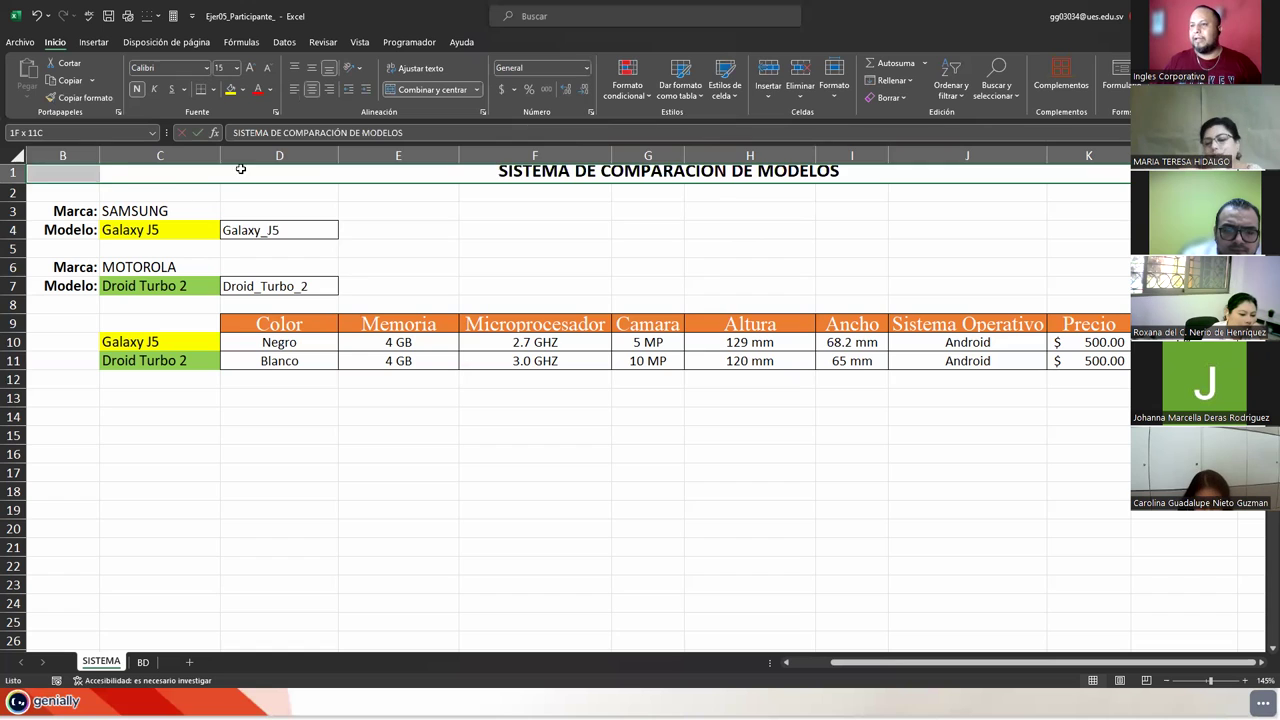
left_click(402, 92)
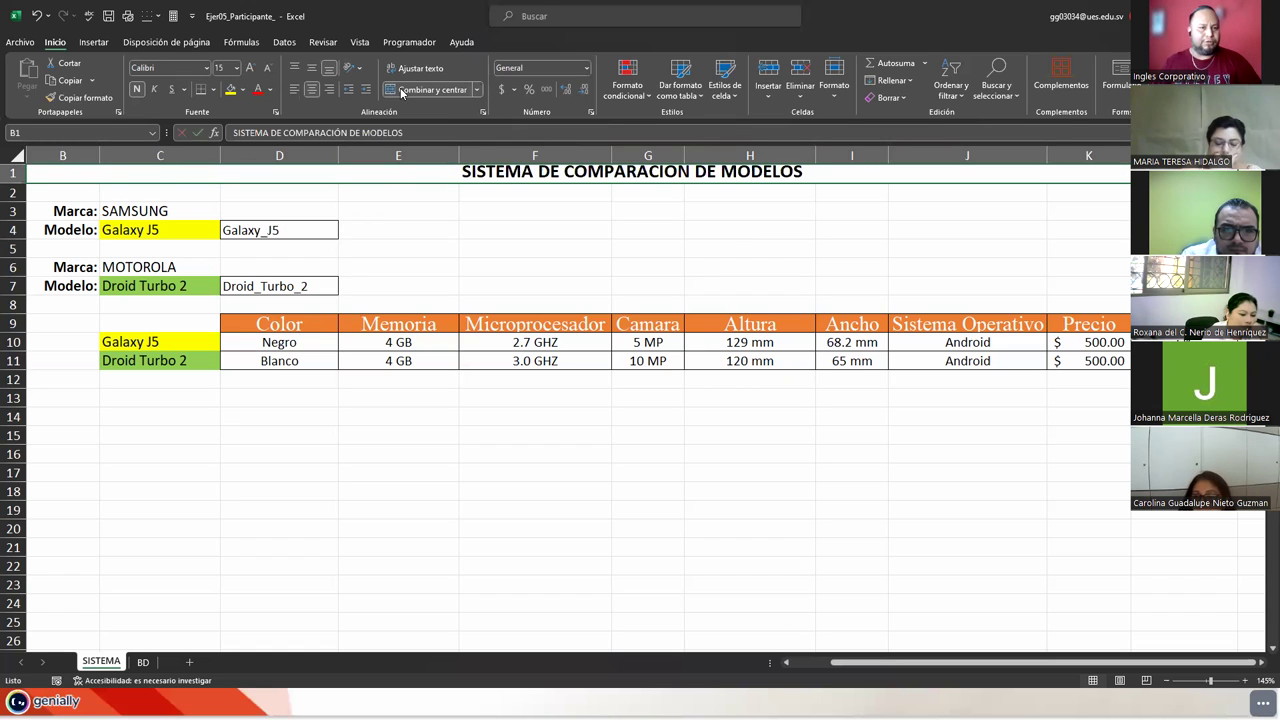
- Enlarge the title font to 18 pt and autofit row 1's height
left_click(250, 67)
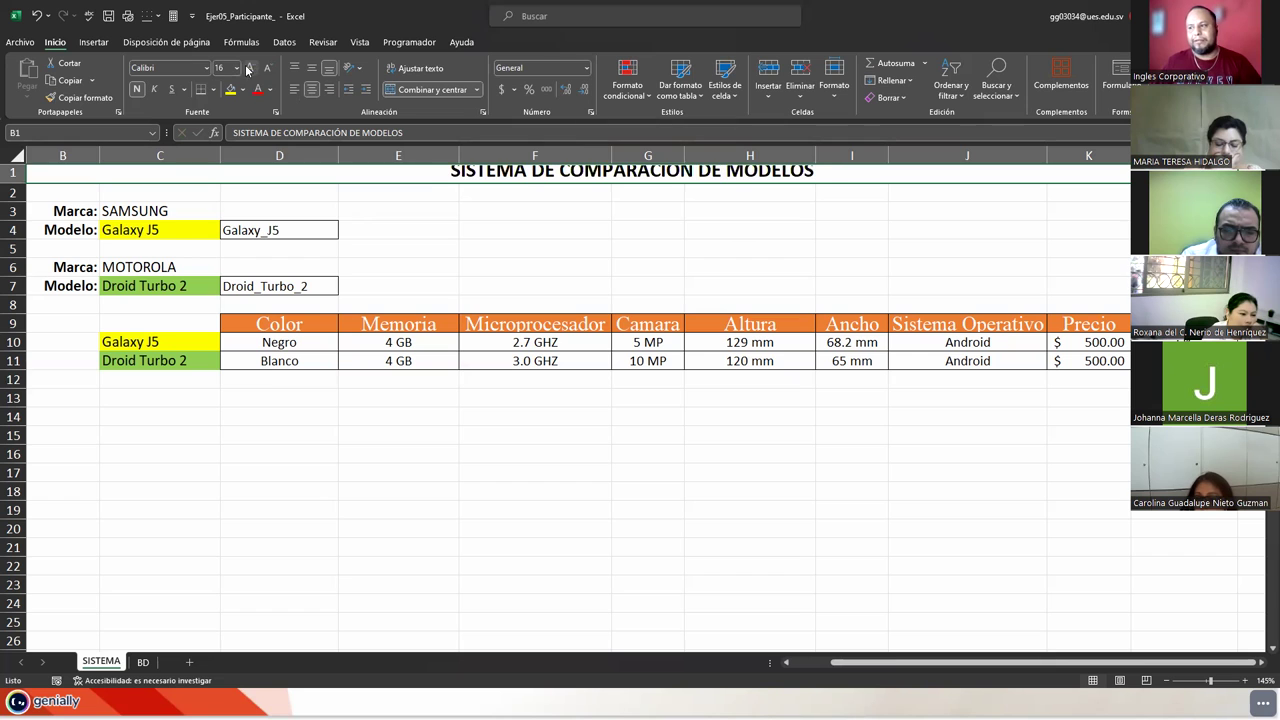
left_click(250, 67)
double_click(12, 185)
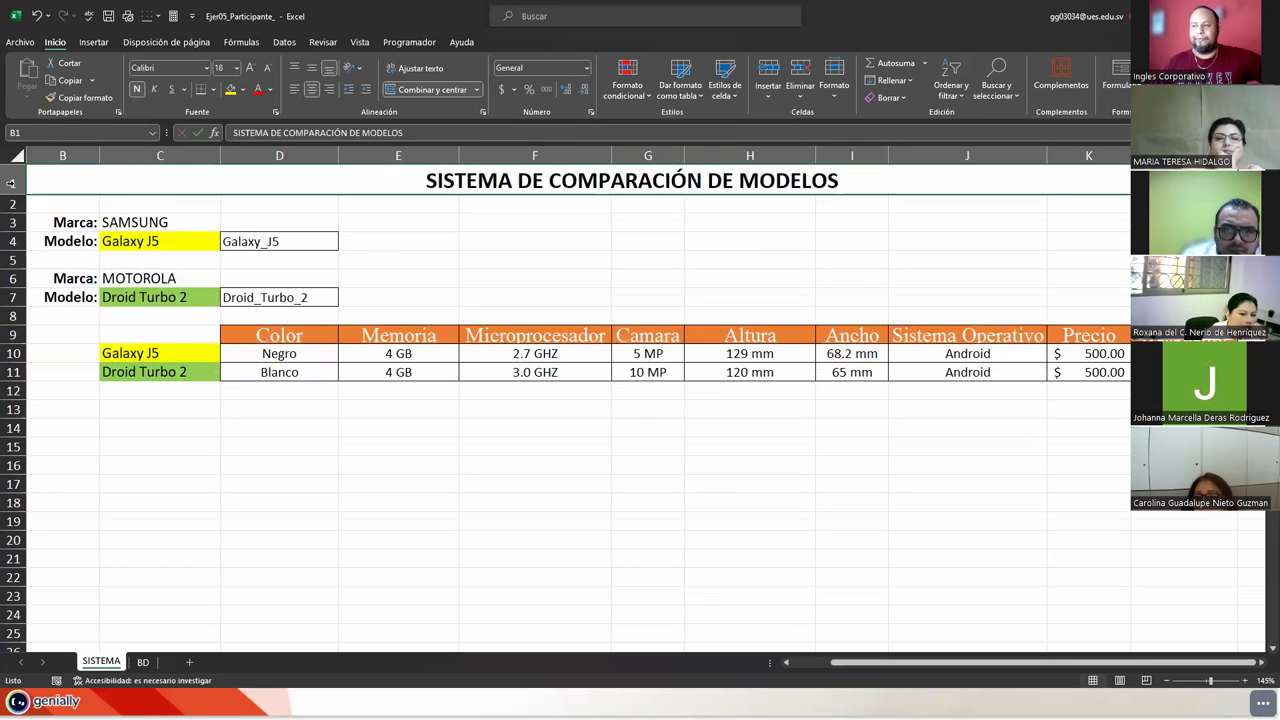
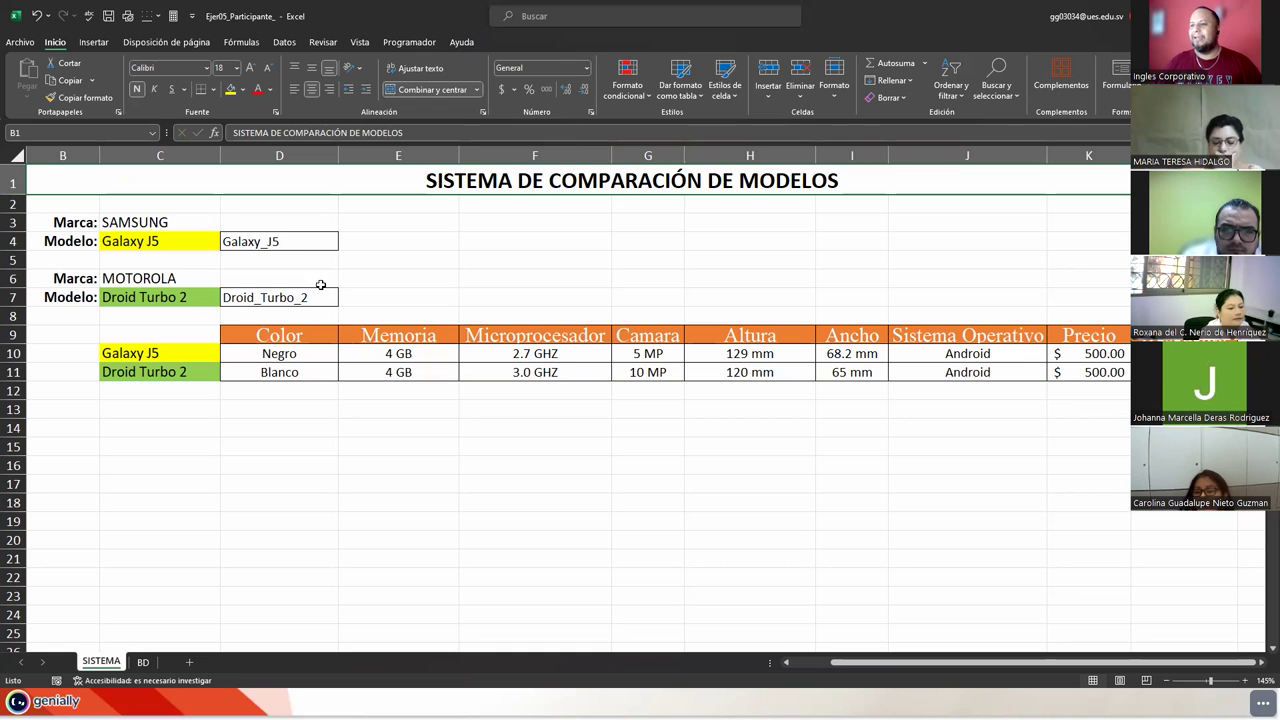
- Clear the borders from D4 and D7 using blank E4's formatting and make their text white
left_click(288, 241)
left_click(288, 297, "ctrl")
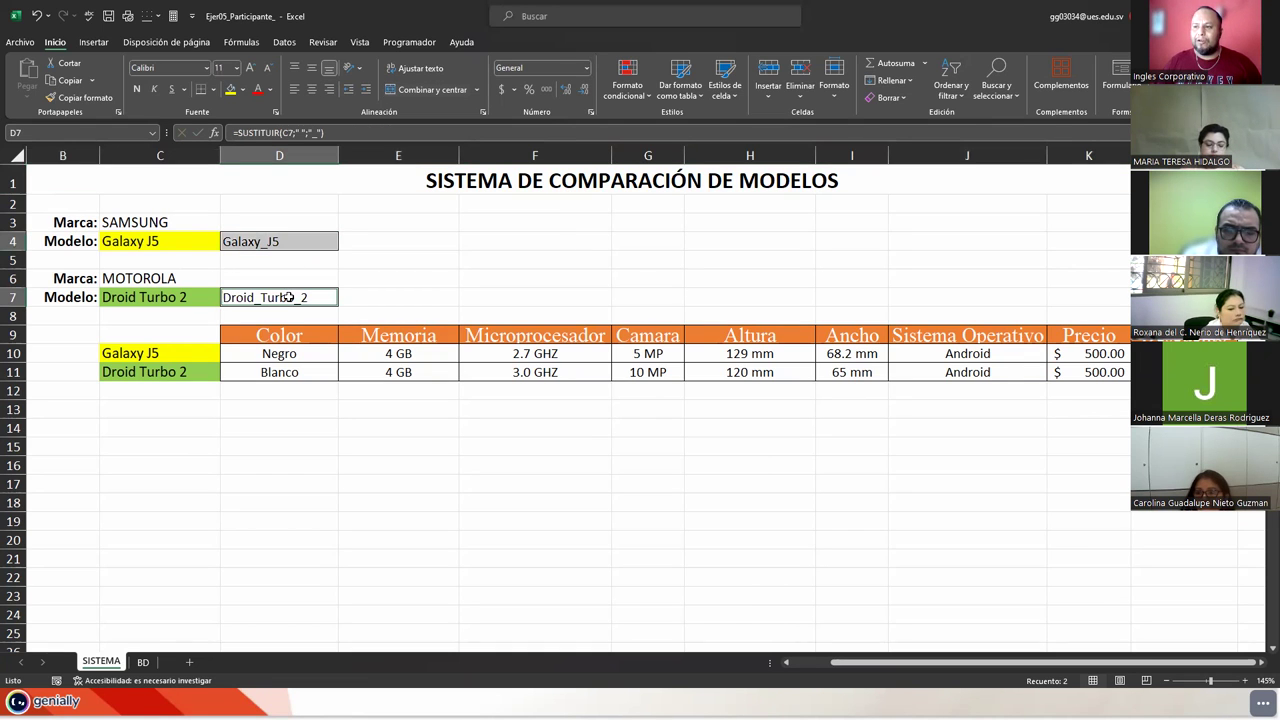
left_click(271, 90)
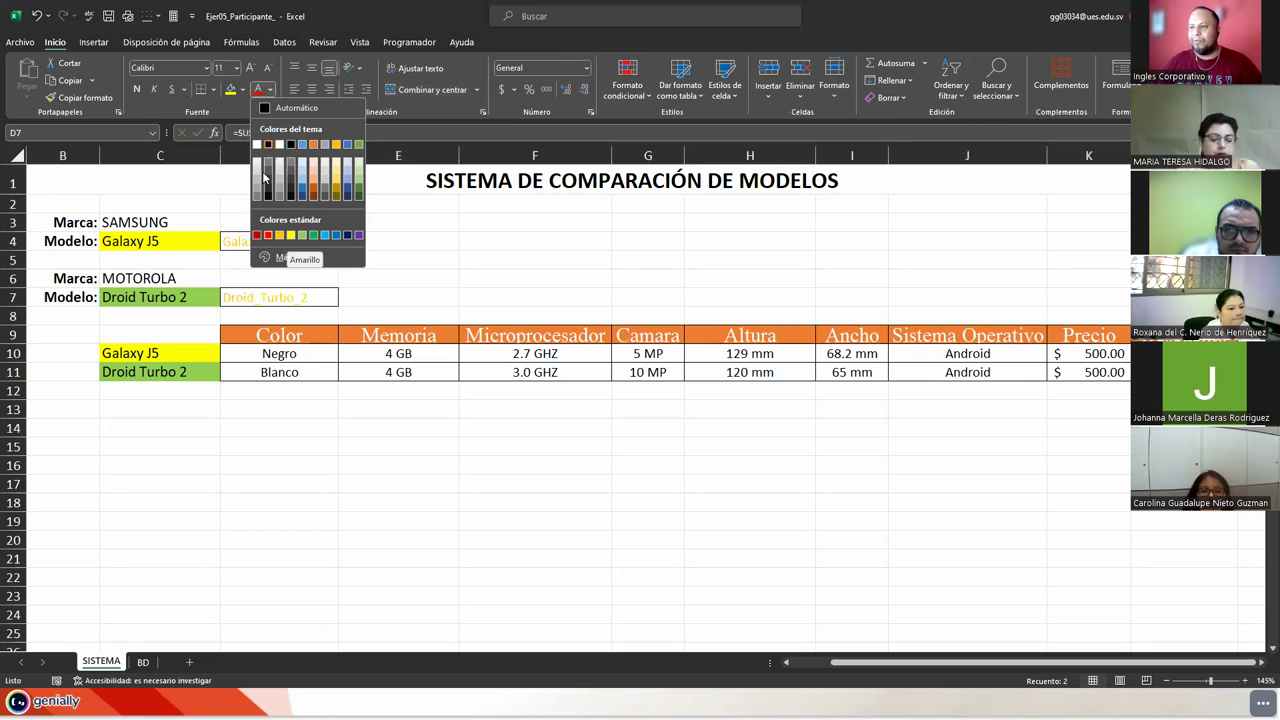
left_click(257, 145)
left_click(358, 244)
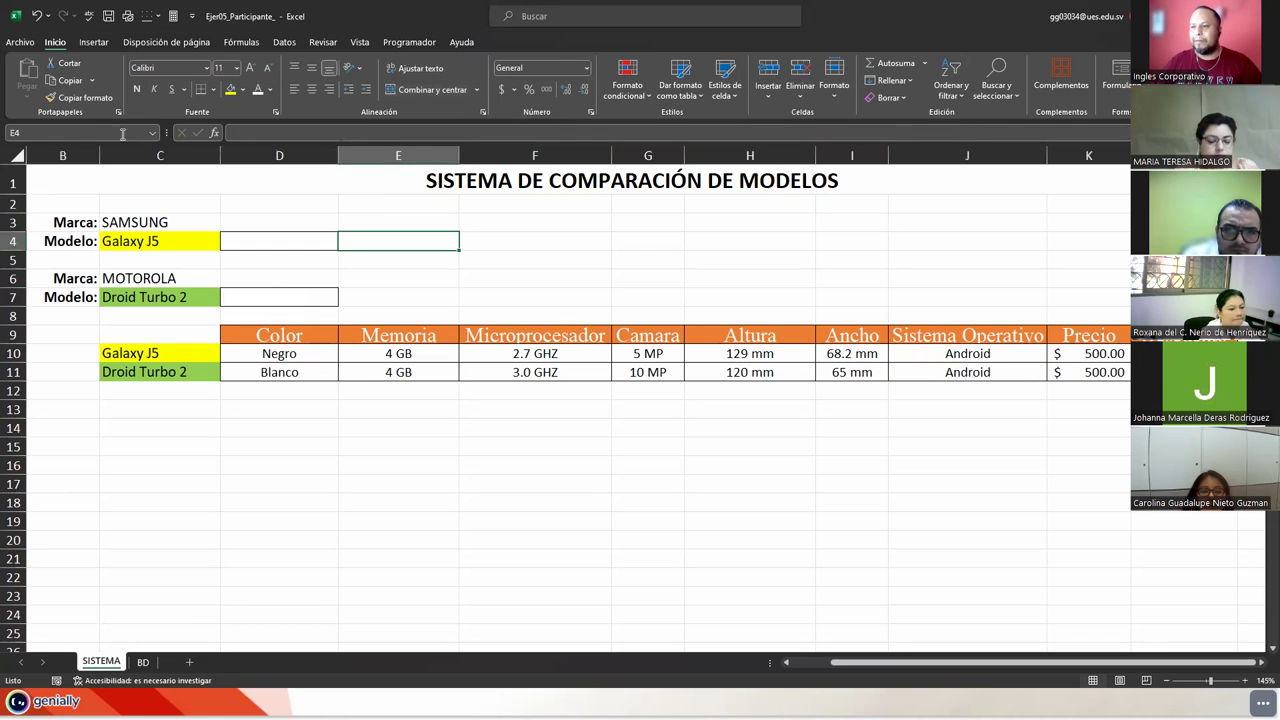
left_click(80, 97)
left_click_drag(263, 245, 265, 297)
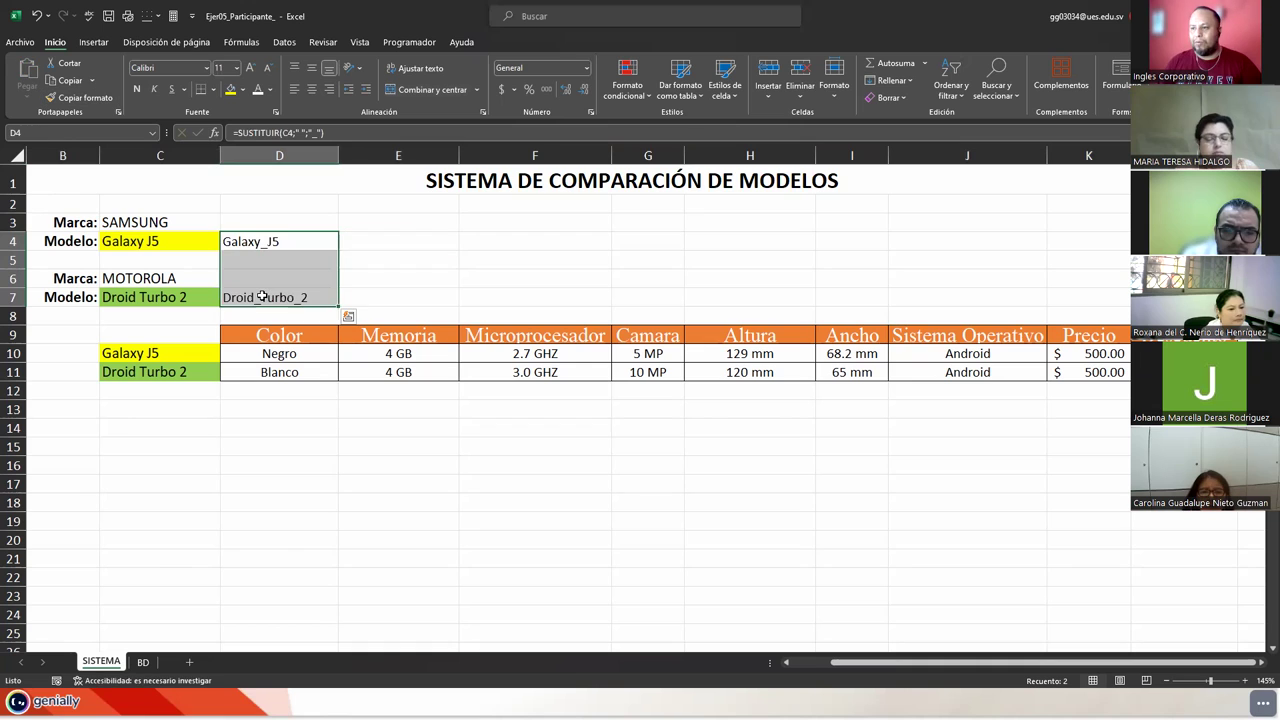
left_click(258, 89)
left_click(350, 259)
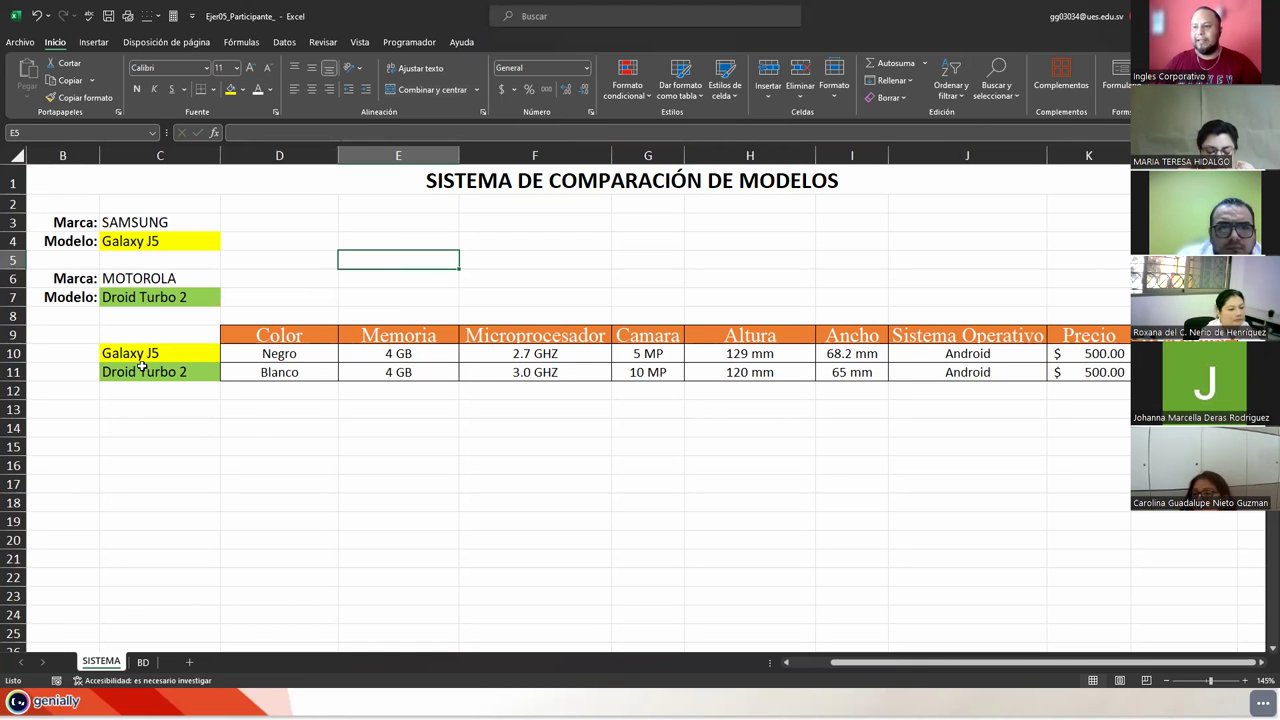
- Move the MOTOROLA block up to G3:H4 and the SAMSUNG block to D3:E4
left_click(270, 341)
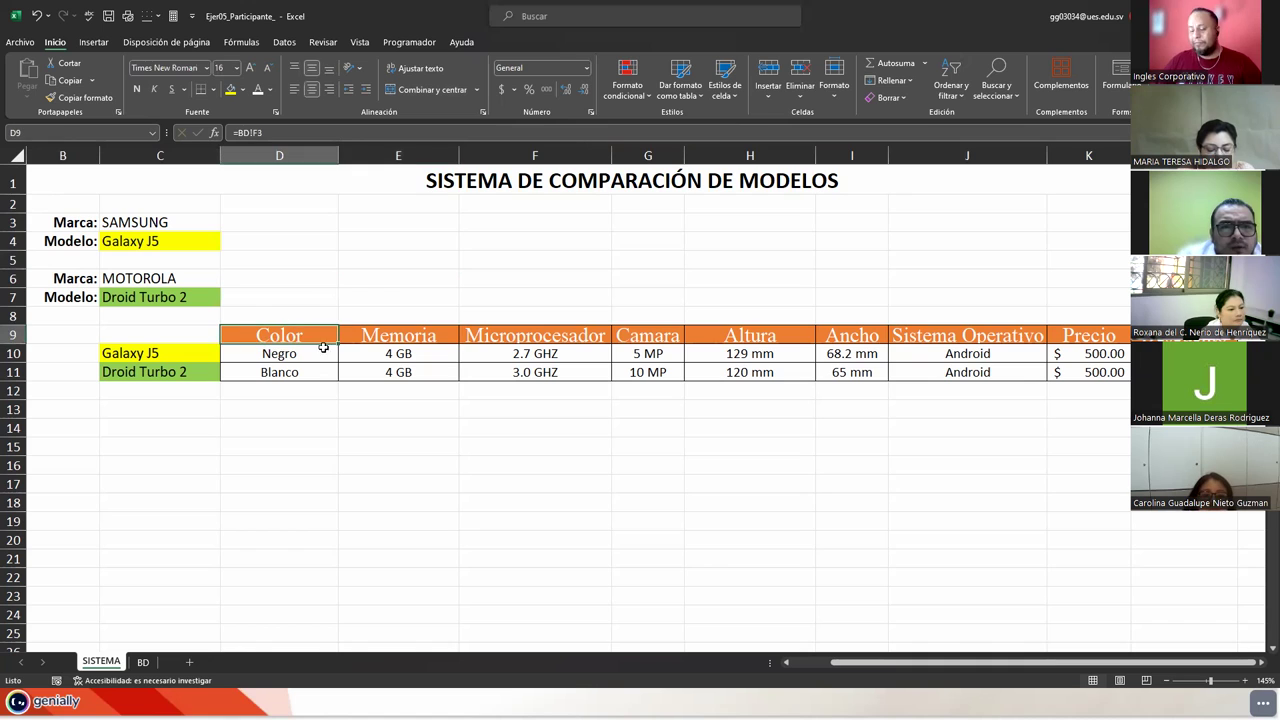
mouse_move(79, 284)
left_mouse_down()
mouse_move(139, 303)
mouse_move(714, 251)
left_mouse_up()
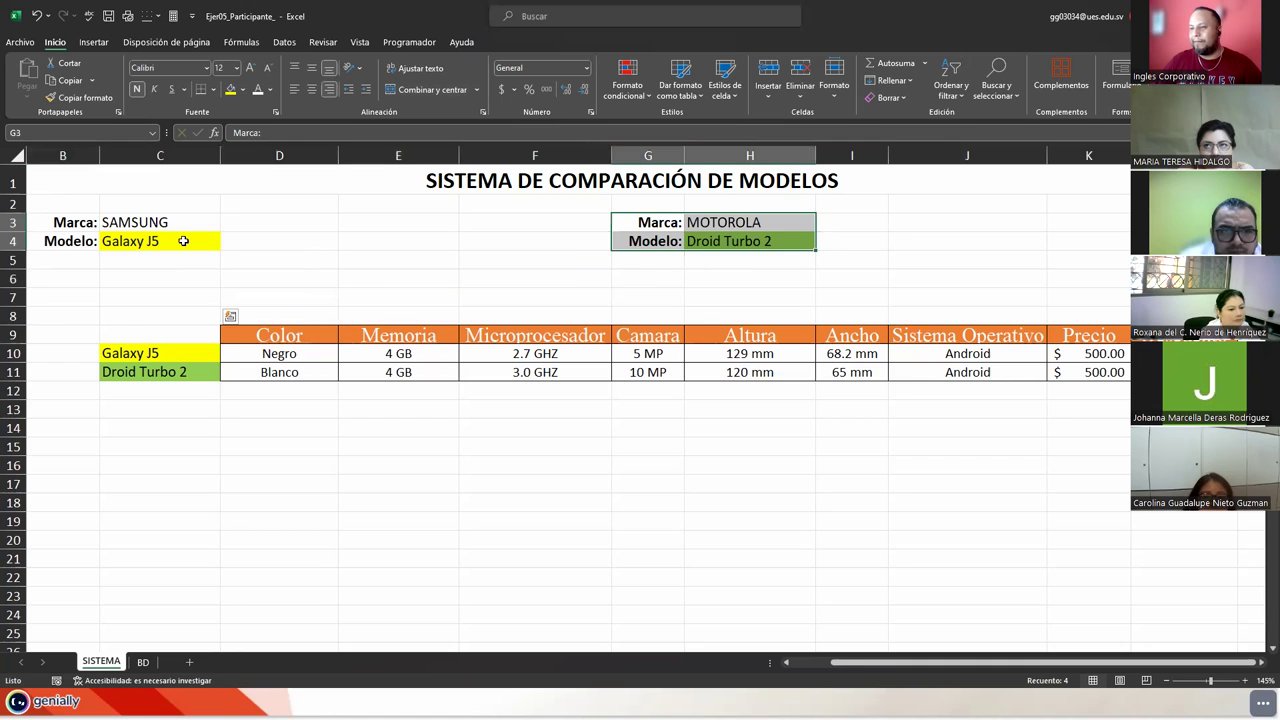
mouse_move(48, 222)
left_mouse_down()
mouse_move(138, 240)
mouse_move(442, 252)
left_mouse_up()
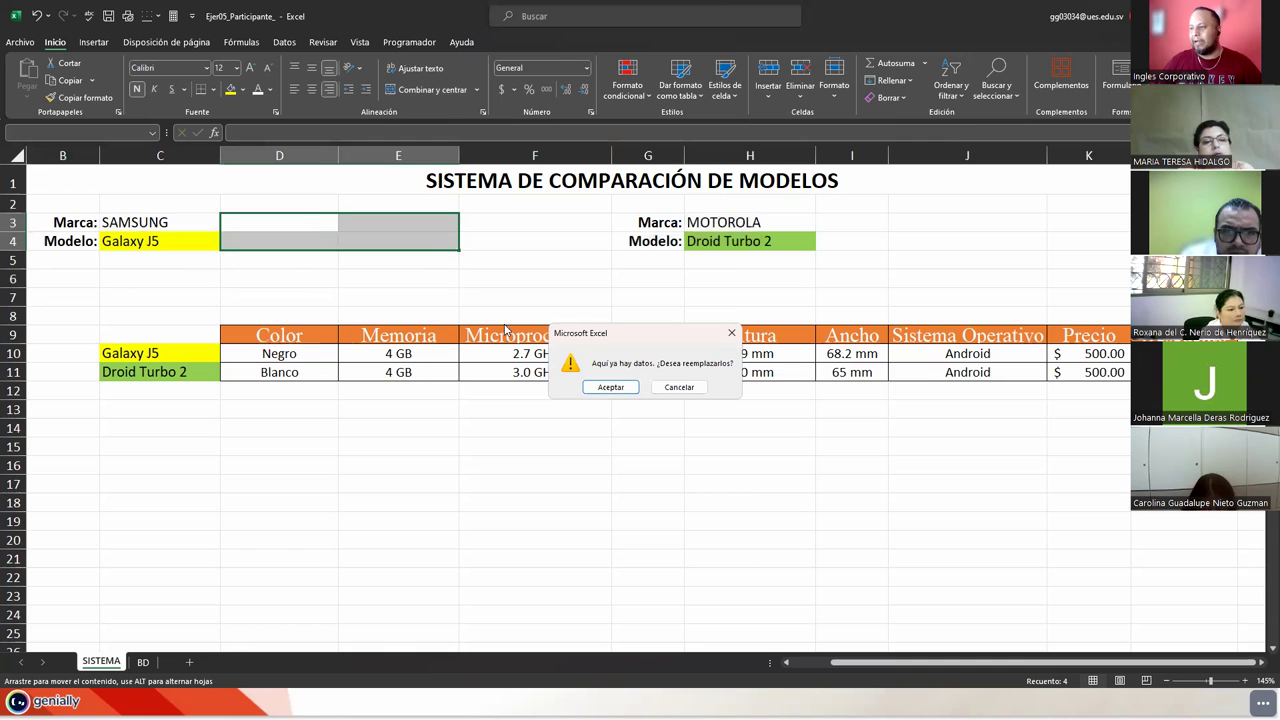
left_click(601, 387)
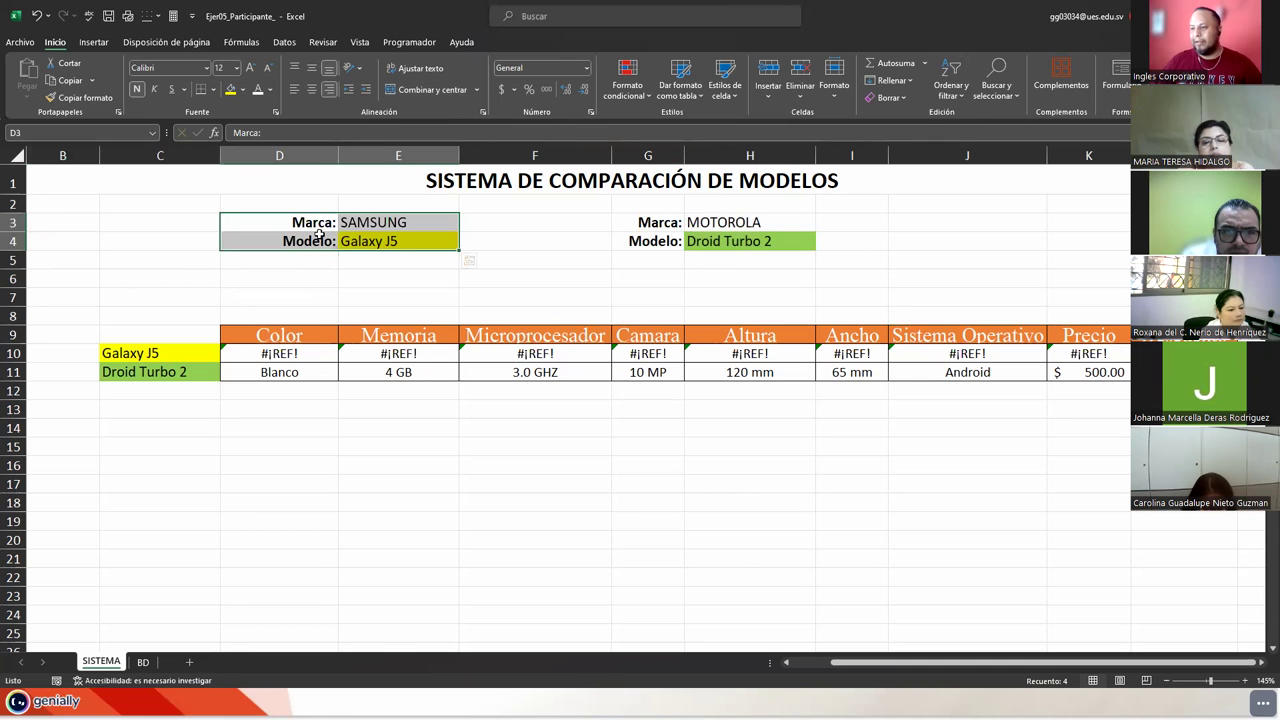
- Inspect the #¡REF! formulas in D10 and D11 and copy D11's formula up into D10
left_click(291, 354)
double_click(291, 354)
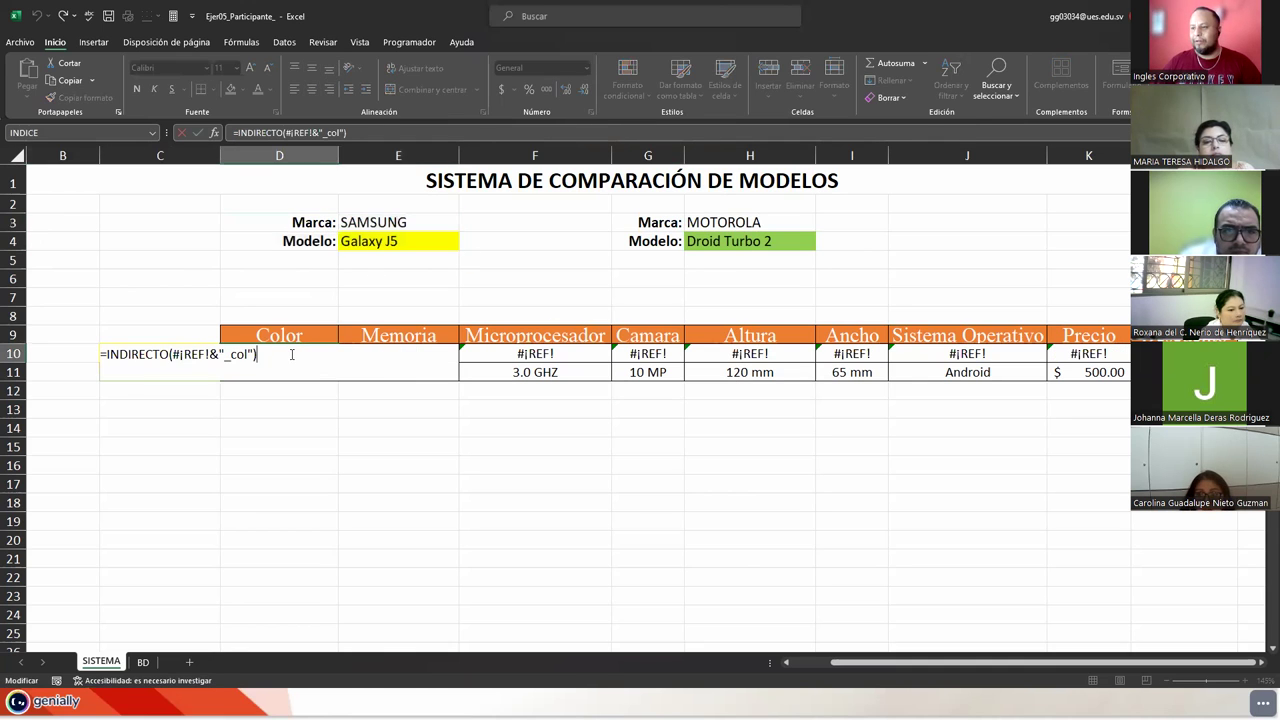
key("Escape")
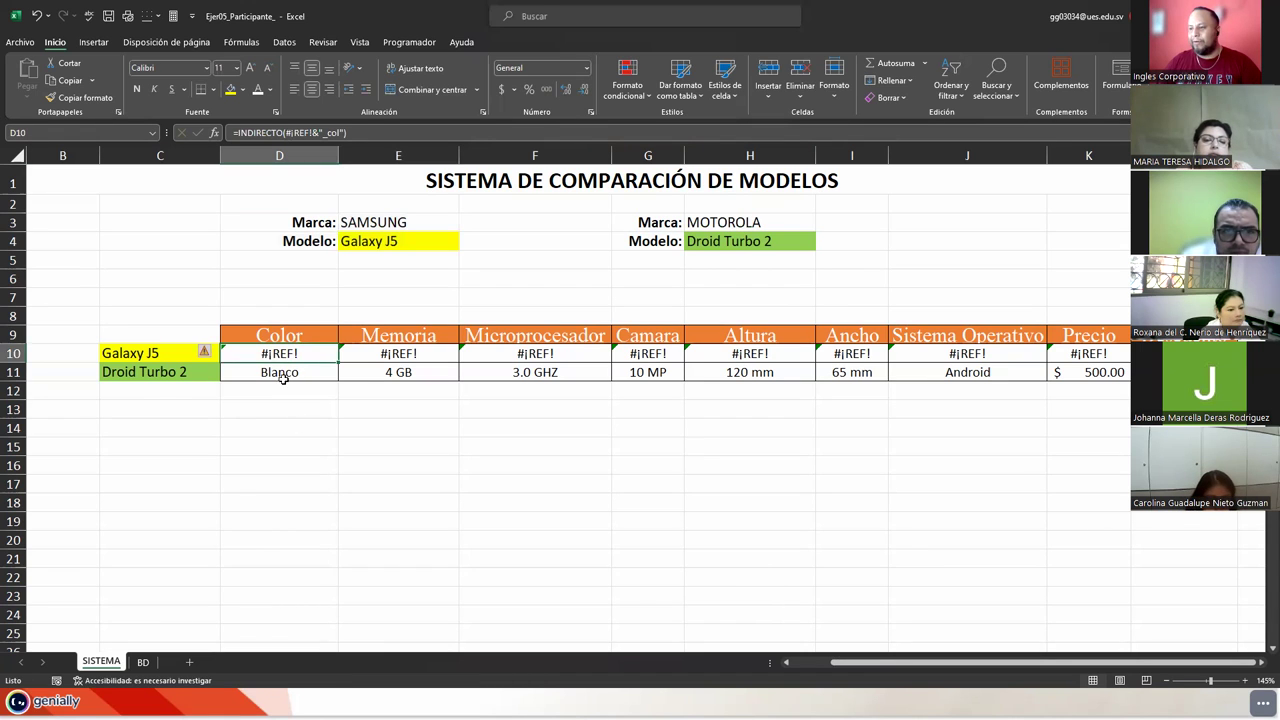
left_click(282, 374)
double_click(281, 374)
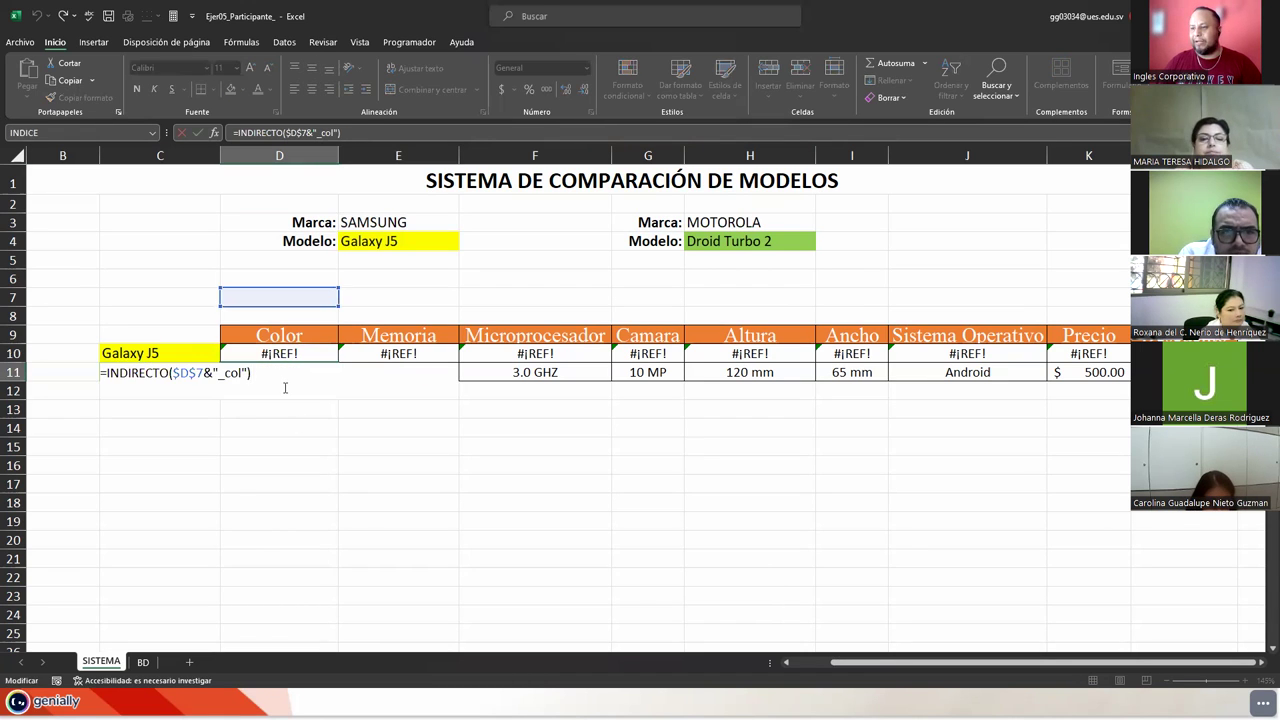
key("Escape")
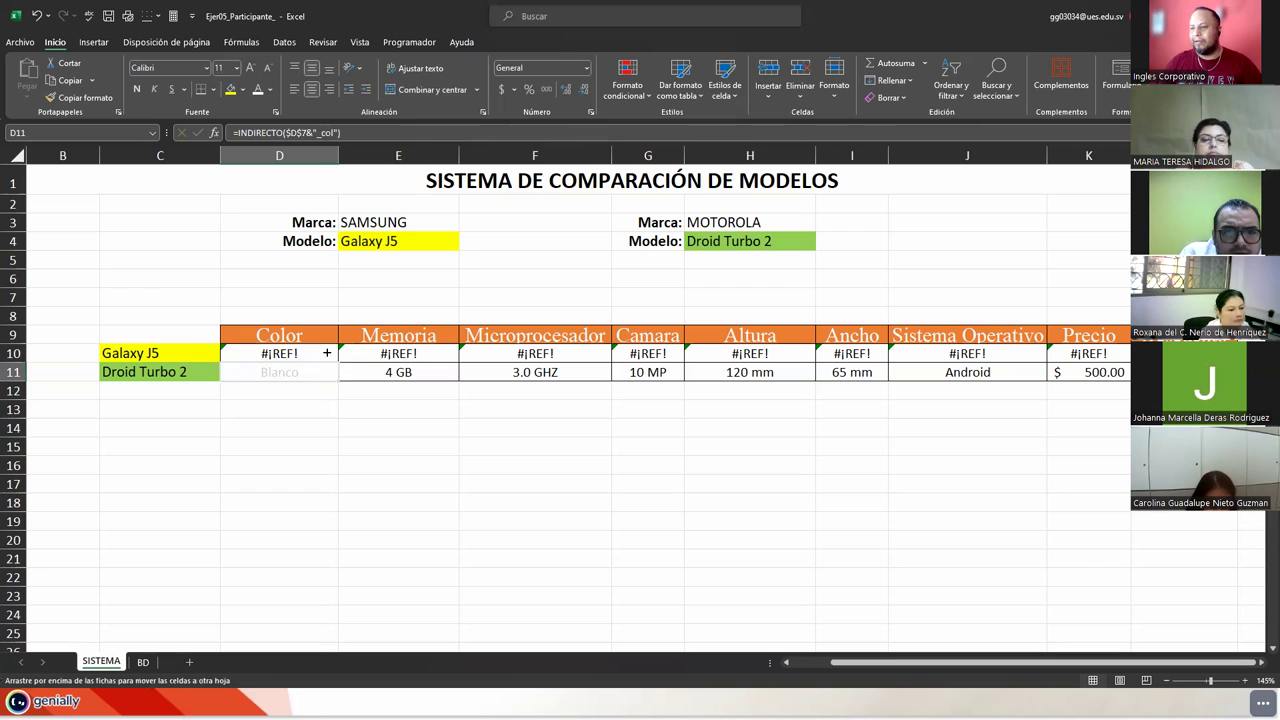
left_click_drag(336, 378, 326, 352)
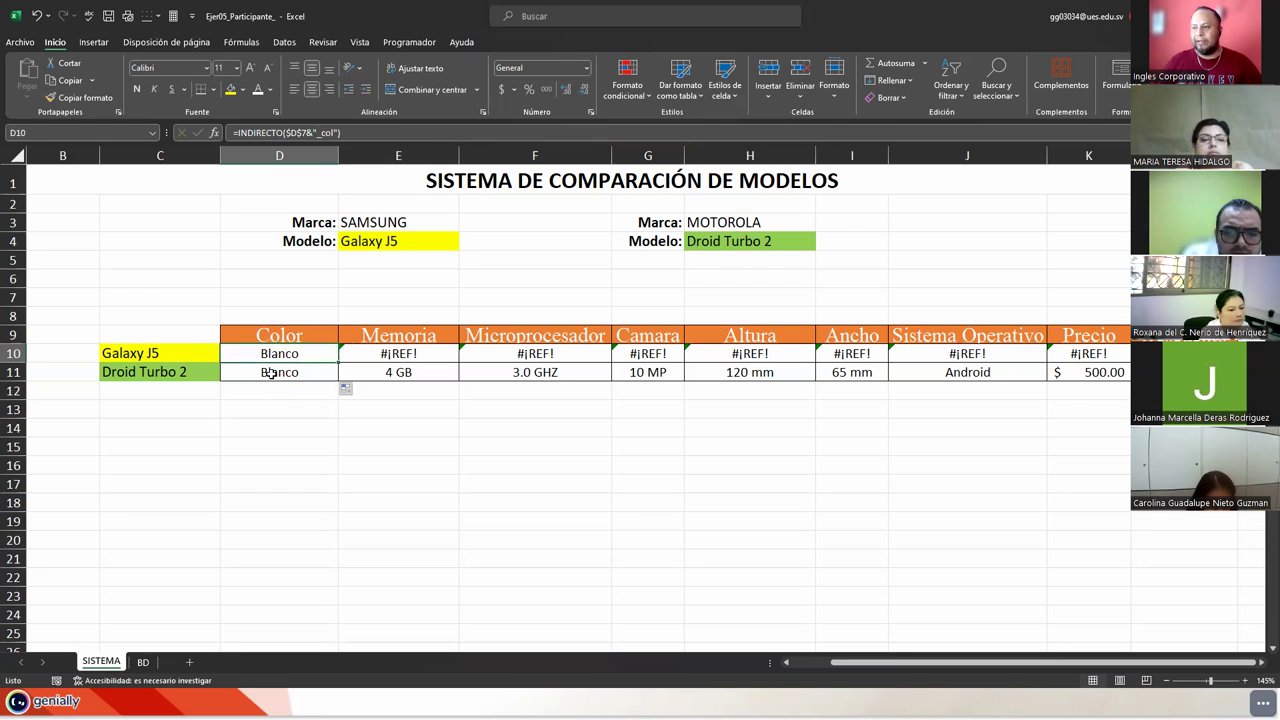
- Try repointing D10's formula at the Galaxy J5 cell E4, then undo back to the original layout
double_click(268, 356)
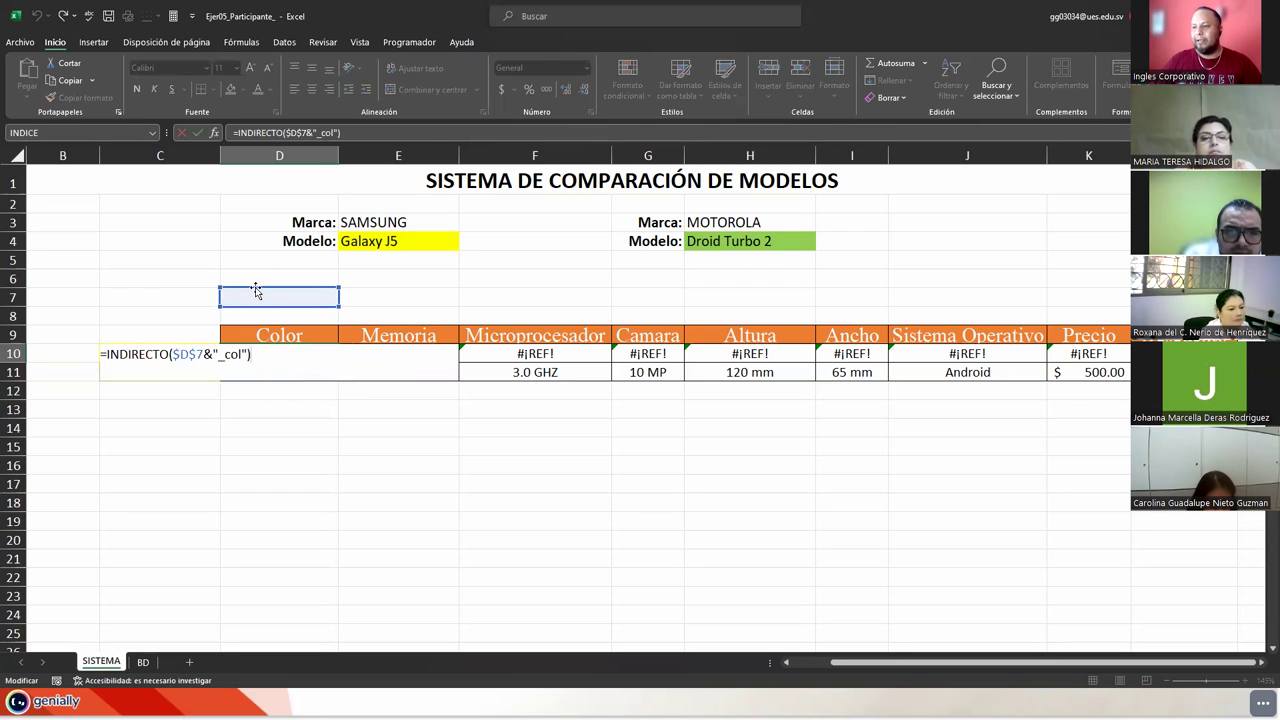
left_click(373, 244)
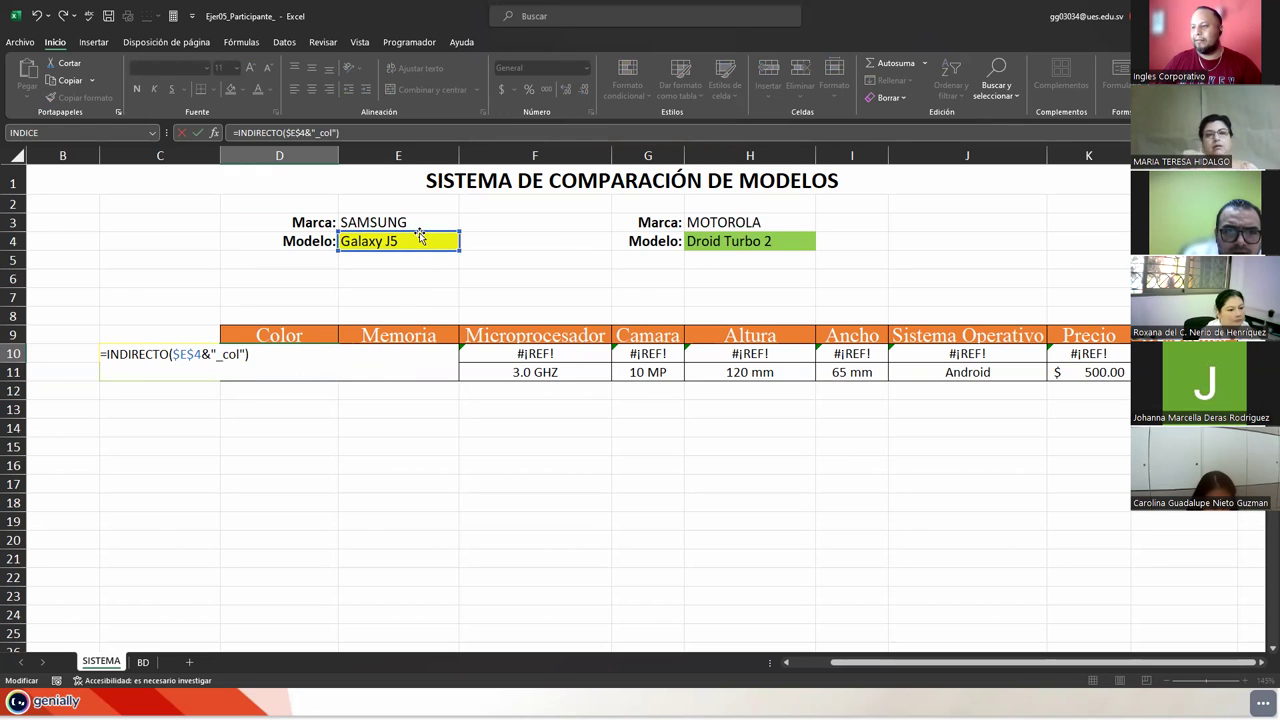
left_click(486, 236)
key("Escape")
key("ctrl+z")
key("ctrl+z")
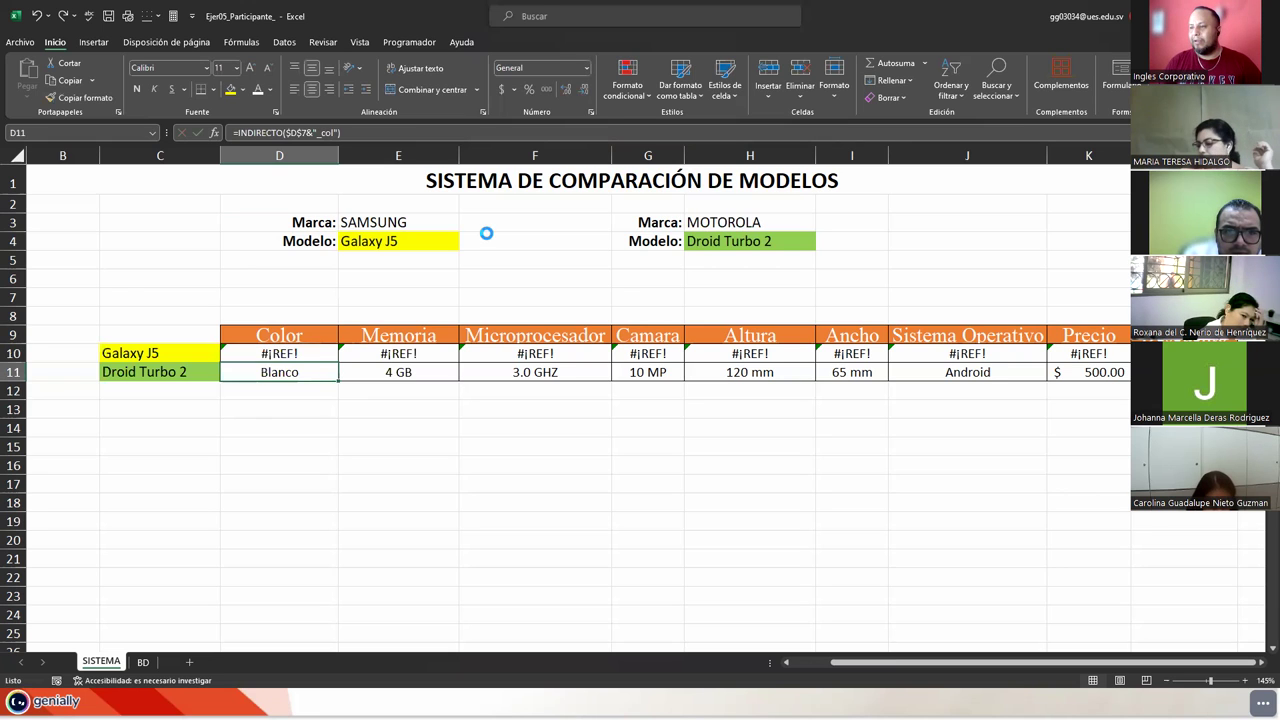
key("ctrl+z")
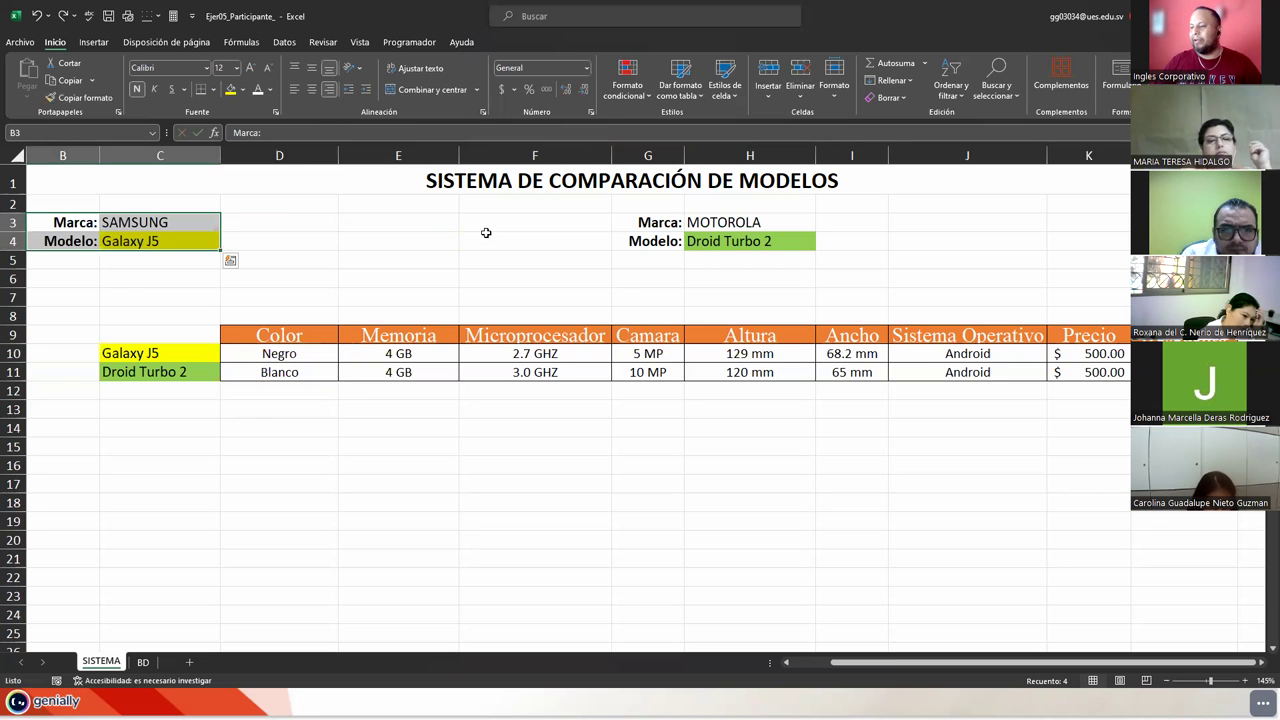
- Move the MOTOROLA block further left to E3:F4
mouse_move(643, 228)
left_mouse_down()
mouse_move(750, 243)
mouse_move(488, 218)
mouse_move(490, 236)
left_mouse_up()
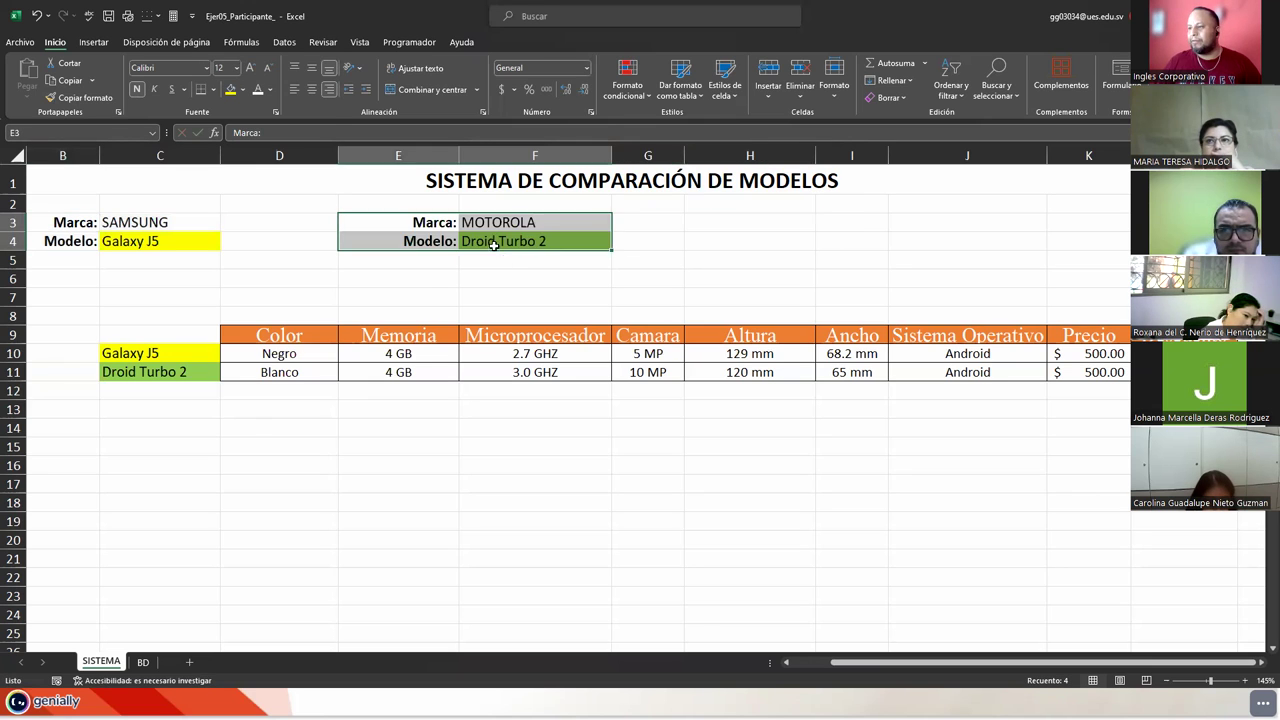
left_click(485, 296)
left_click(421, 176)
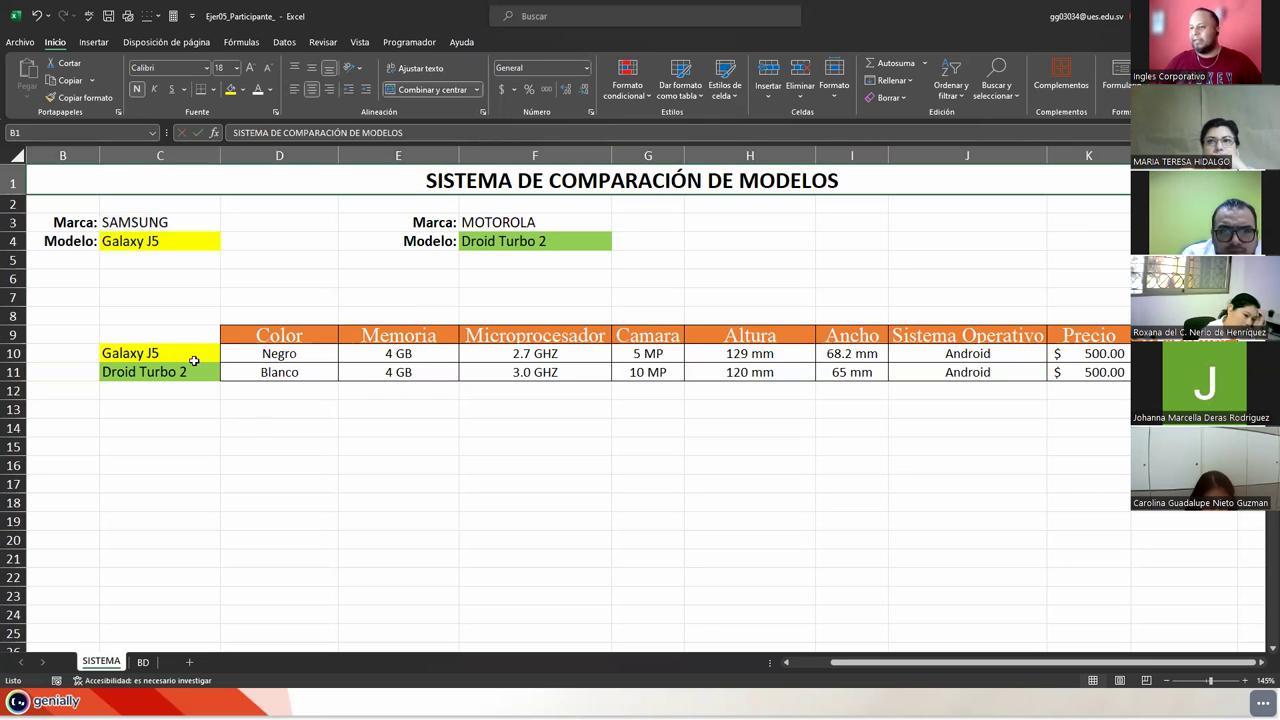
- Copy the Color–Precio headers from D9:K9 and paste them at D6
left_click_drag(257, 334, 1128, 335)
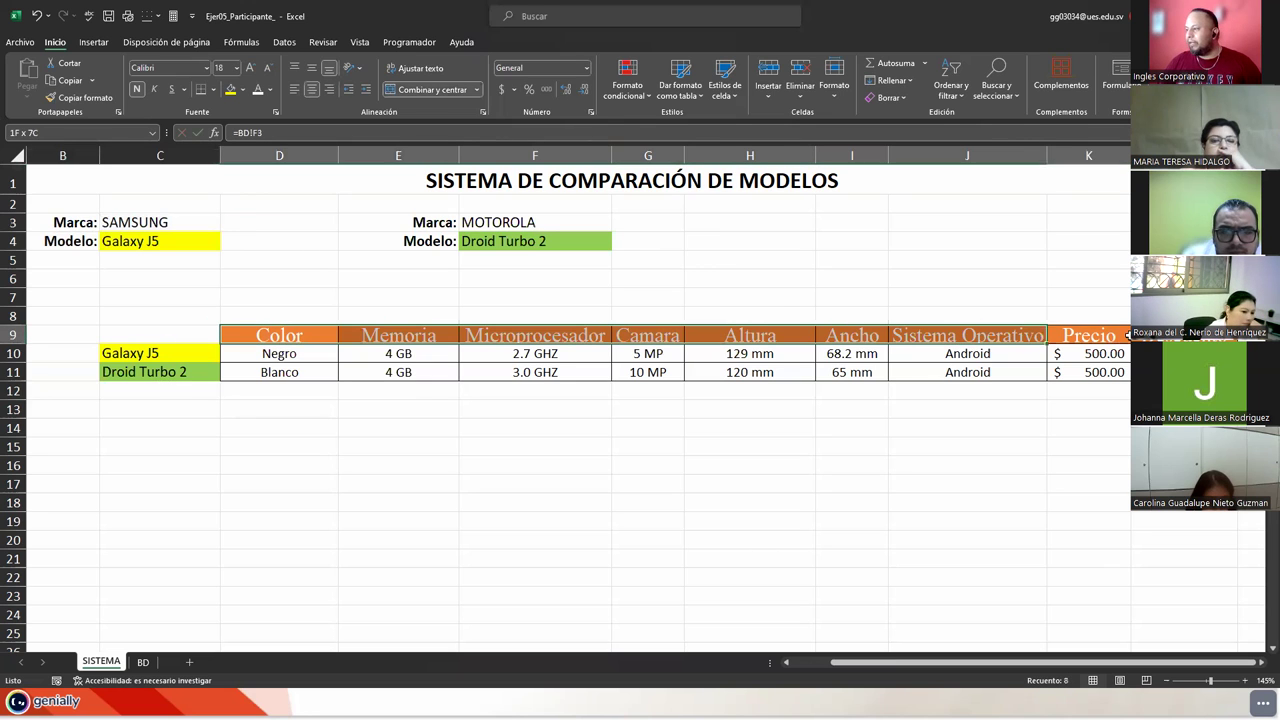
key("ctrl+c")
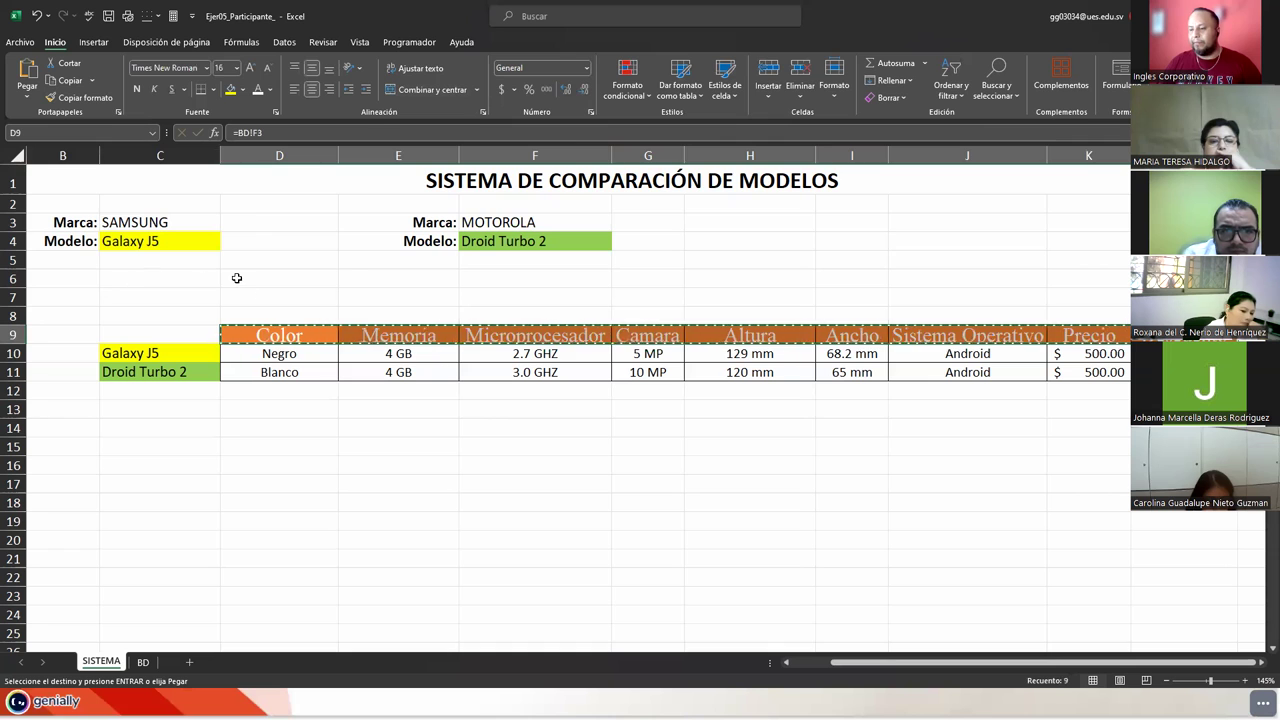
left_click(237, 278)
key("ctrl+v")
left_click(185, 356)
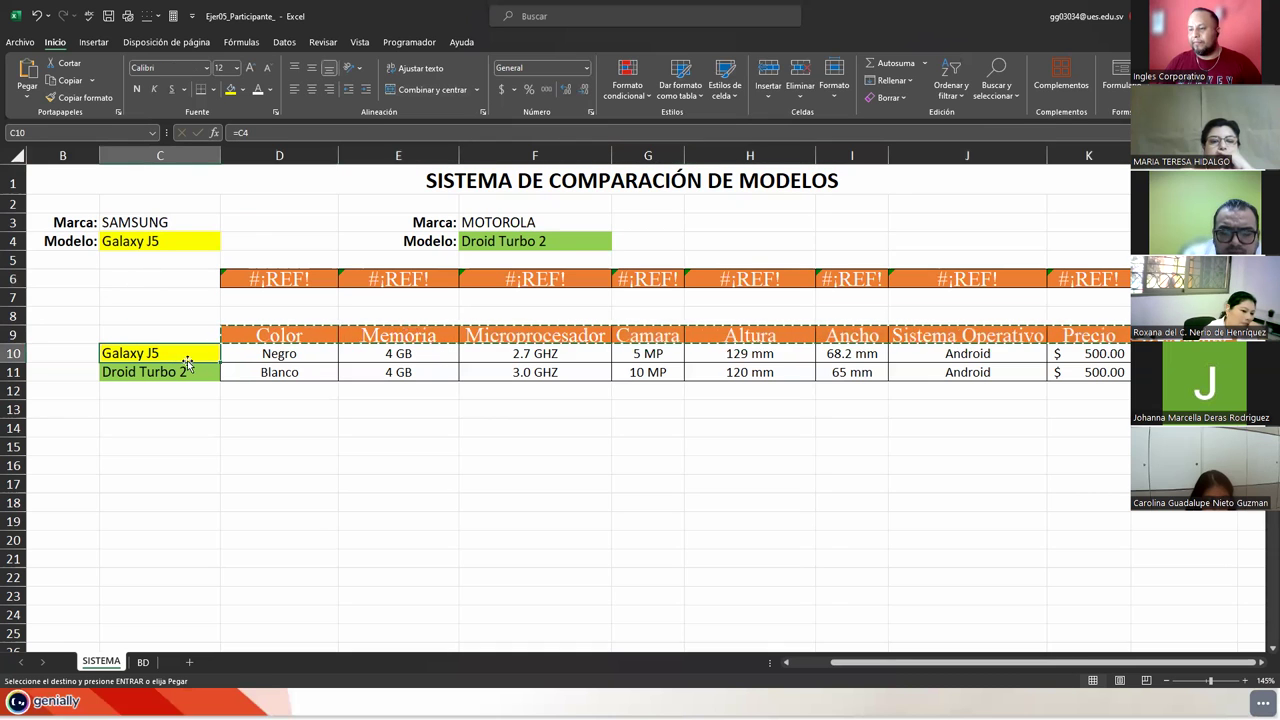
left_click(263, 336)
key("Escape")
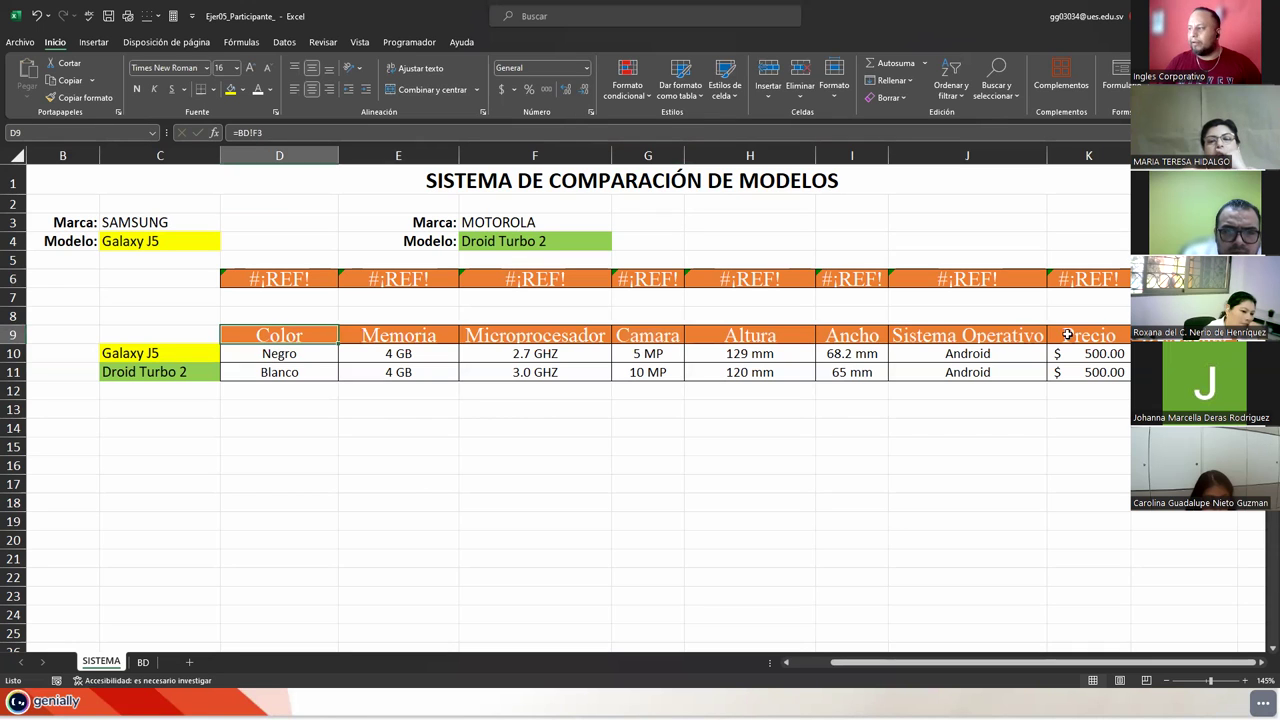
- Paste the D9:K9 headers into D6 as plain values and drag the Galaxy J5 row toward row 7
key("ctrl+shift+Right")
key("ctrl+c")
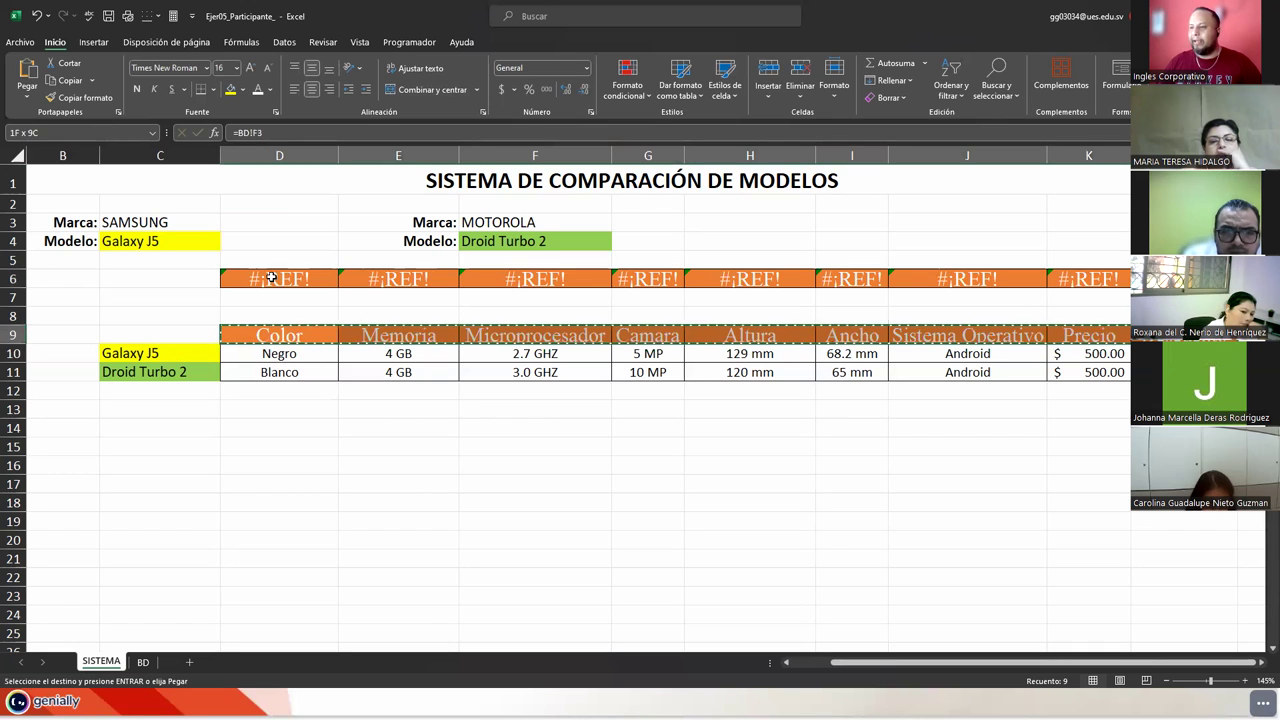
left_click(271, 278)
right_click(271, 278)
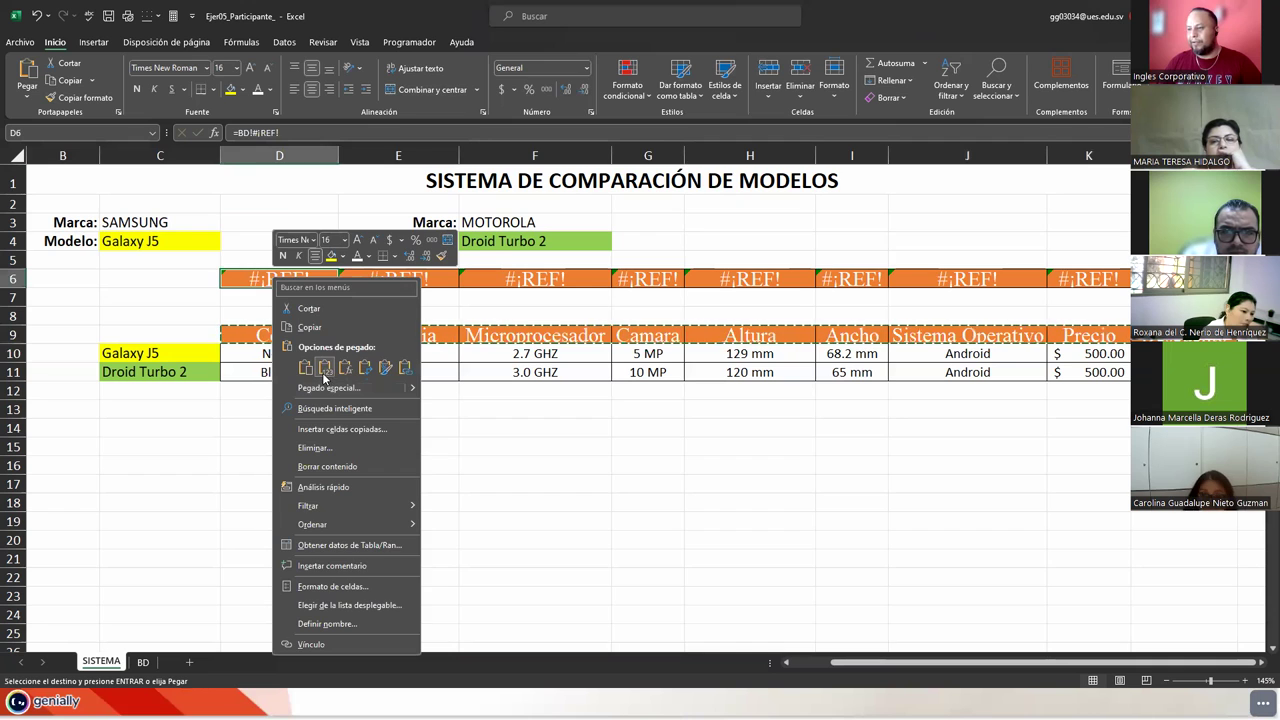
left_click(322, 372)
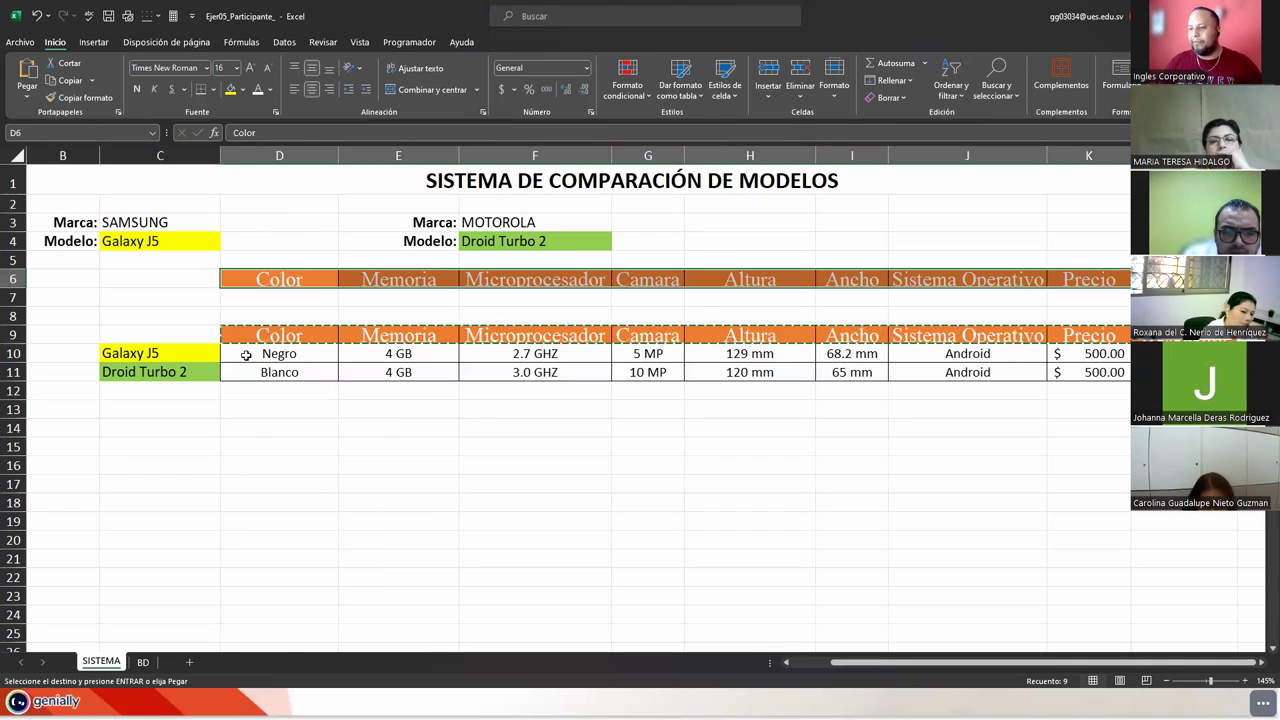
left_click_drag(245, 354, 445, 354)
mouse_move(191, 354)
left_mouse_down()
mouse_move(1127, 354)
mouse_move(1127, 297)
left_mouse_up()
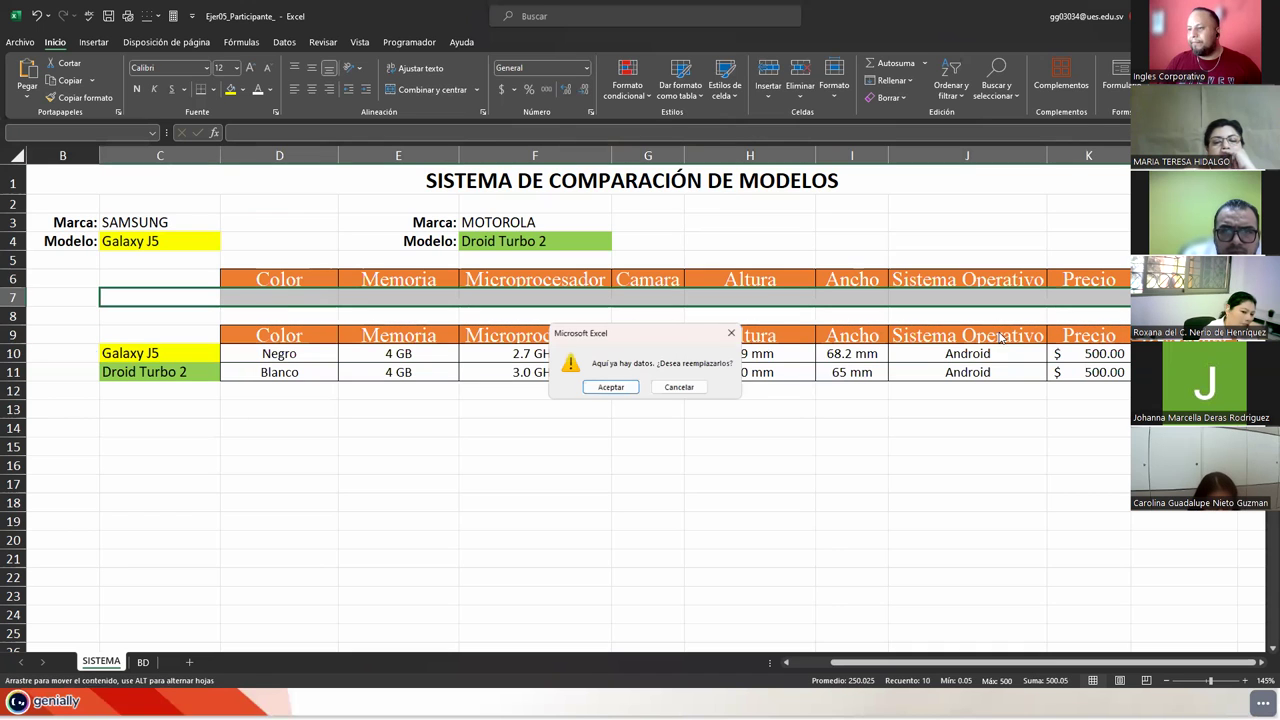
- Confirm moving the Galaxy J5 spec row into row 7
left_click(619, 386)
mouse_move(182, 380)
left_mouse_down()
mouse_move(177, 370)
mouse_move(1090, 372)
mouse_move(1085, 353)
left_mouse_up()
left_click(300, 409)
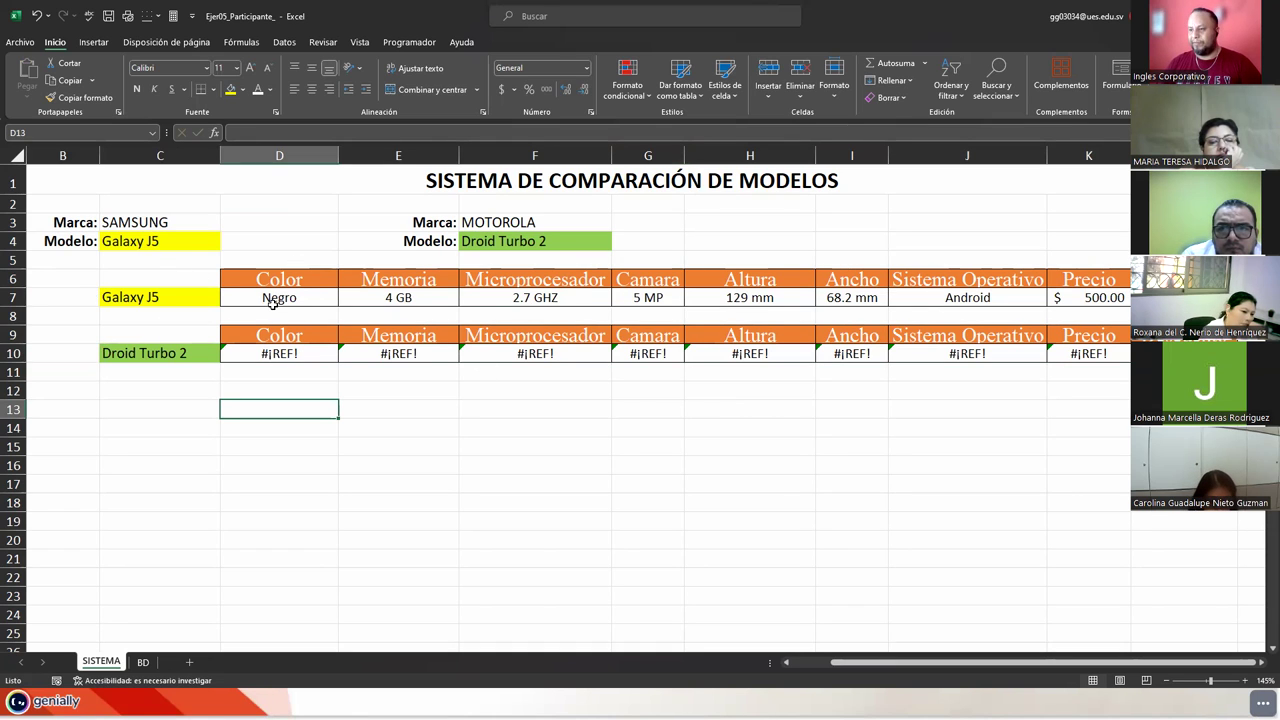
- Copy C7's yellow format onto D7:K7, add All Borders, and centre the row's values
left_click(207, 300)
left_click(80, 97)
left_click_drag(335, 298, 1090, 298)
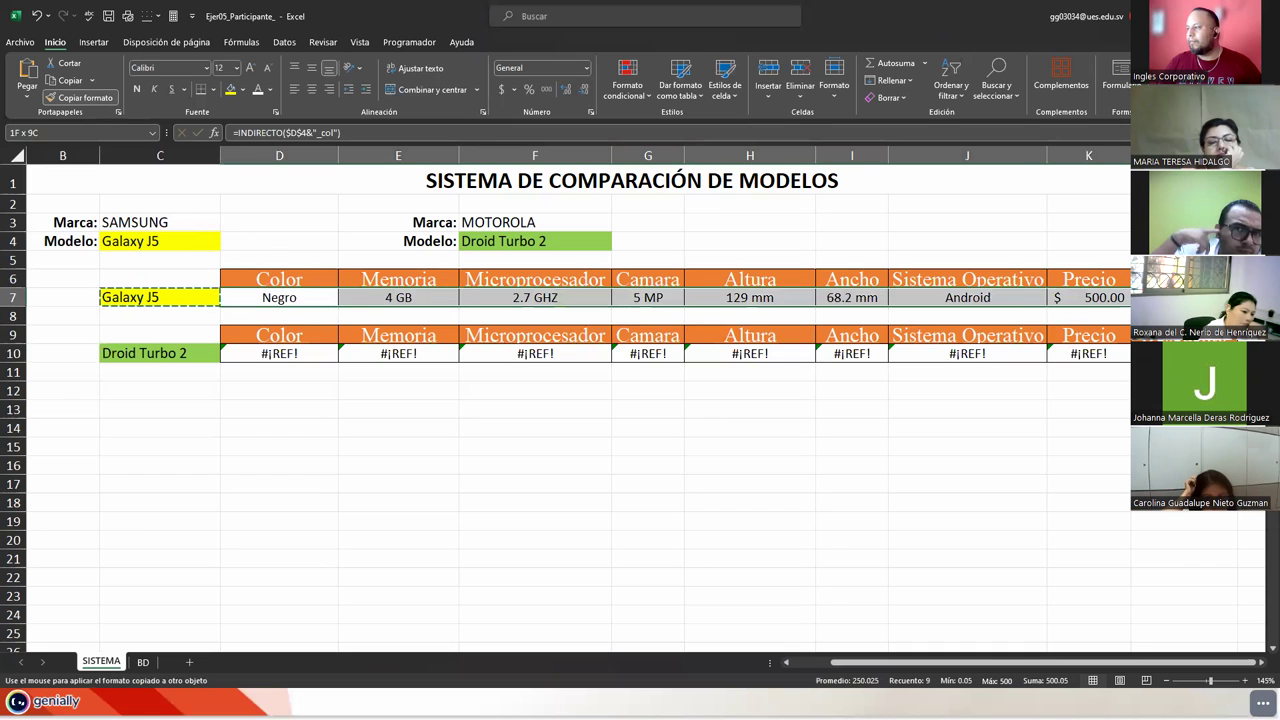
left_click(212, 89)
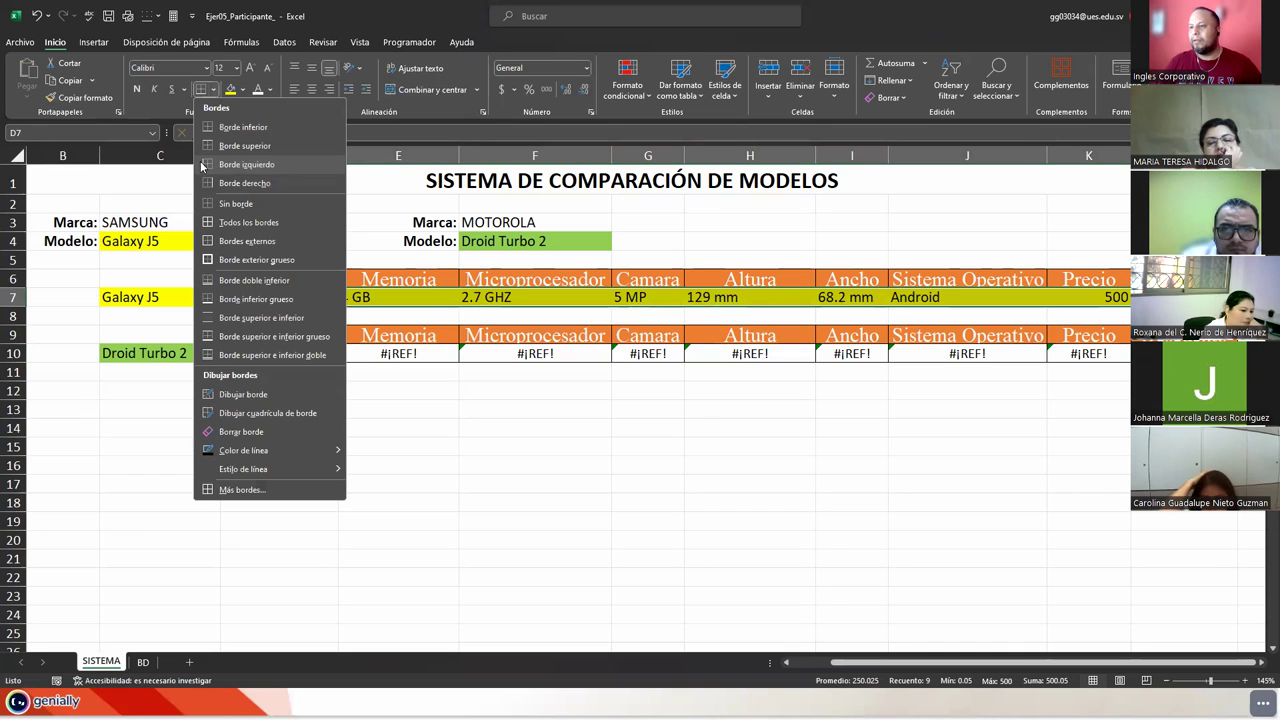
left_click(237, 222)
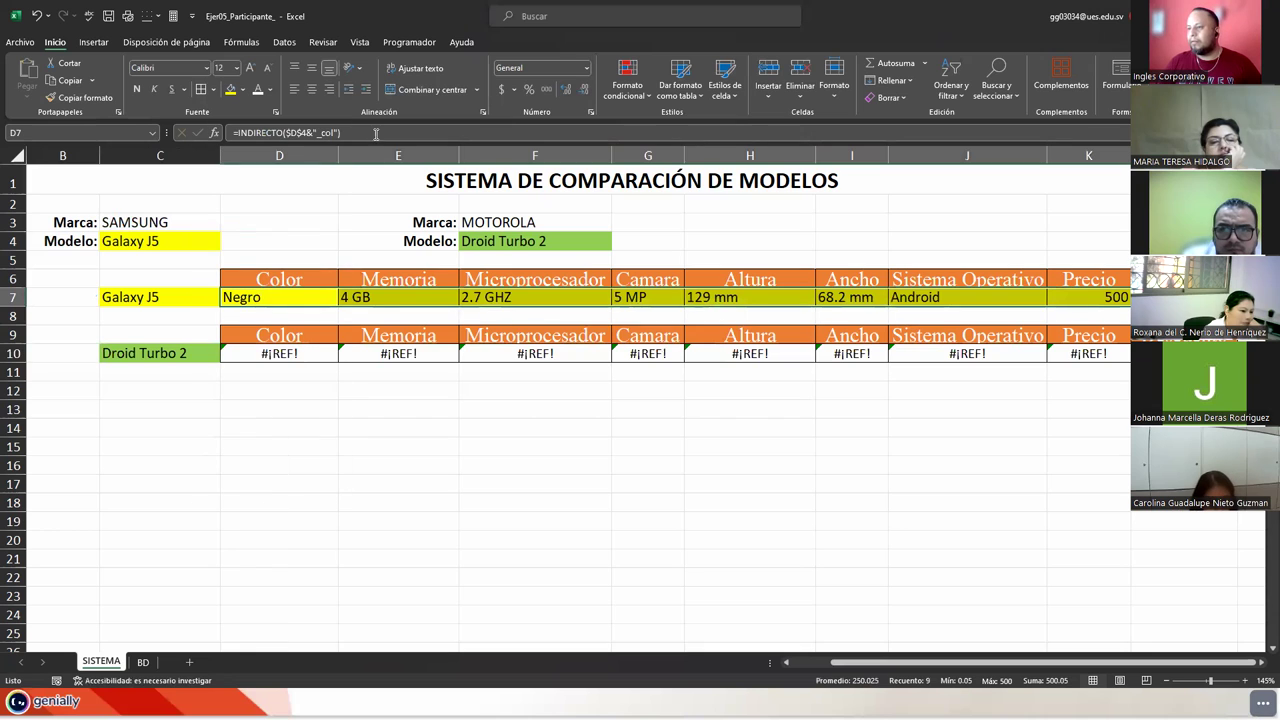
left_click(312, 89)
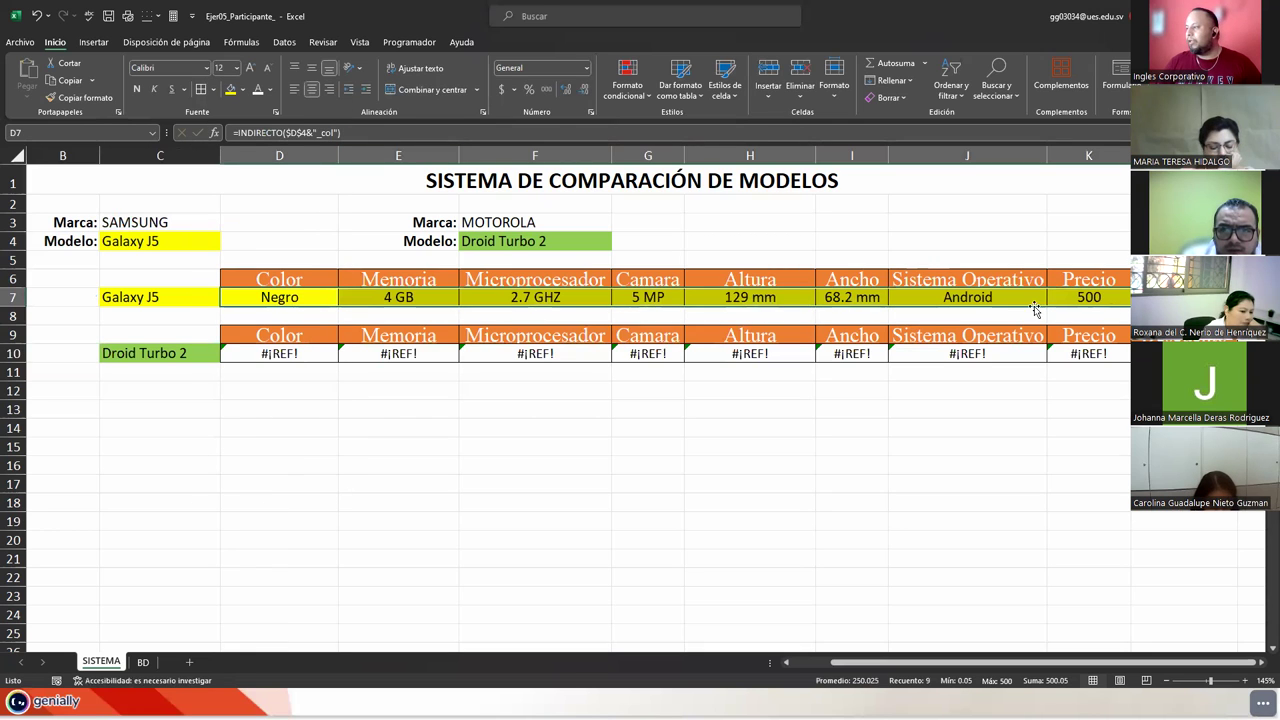
left_click(1083, 297)
- Give K7 Accounting format and fill the Droid Turbo 2 row 10 light green
left_click(502, 90)
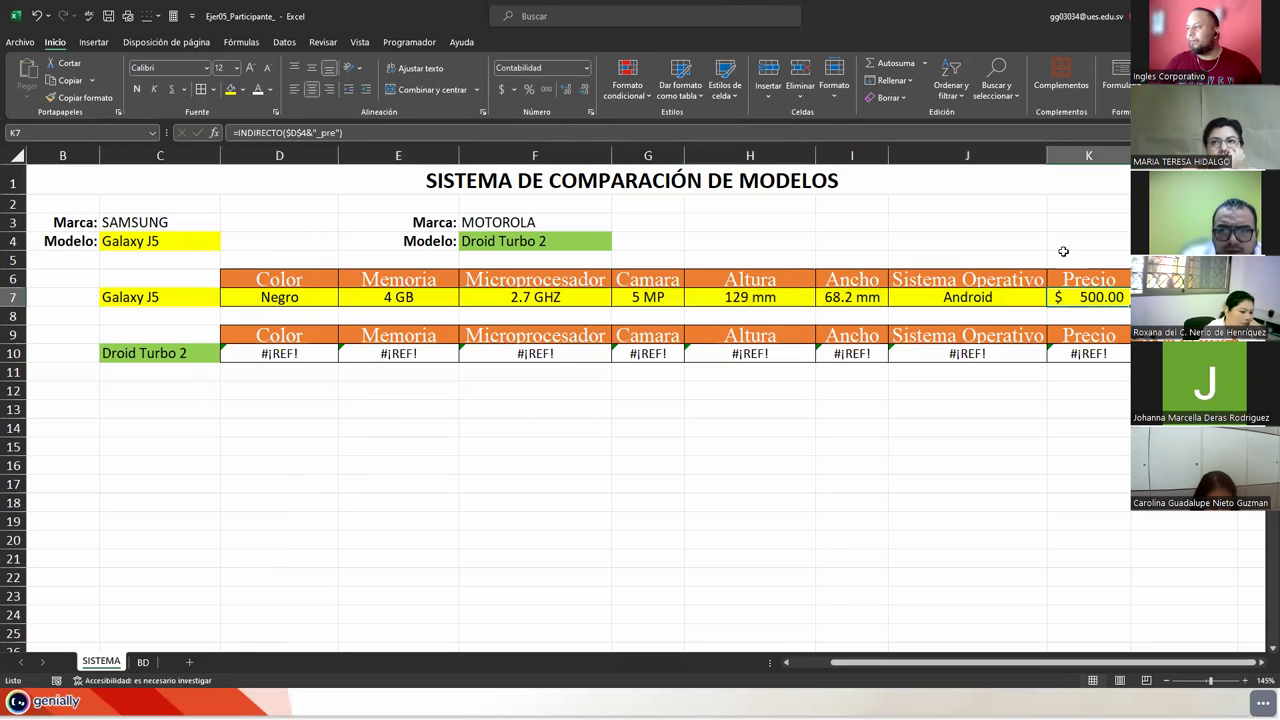
key("Right")
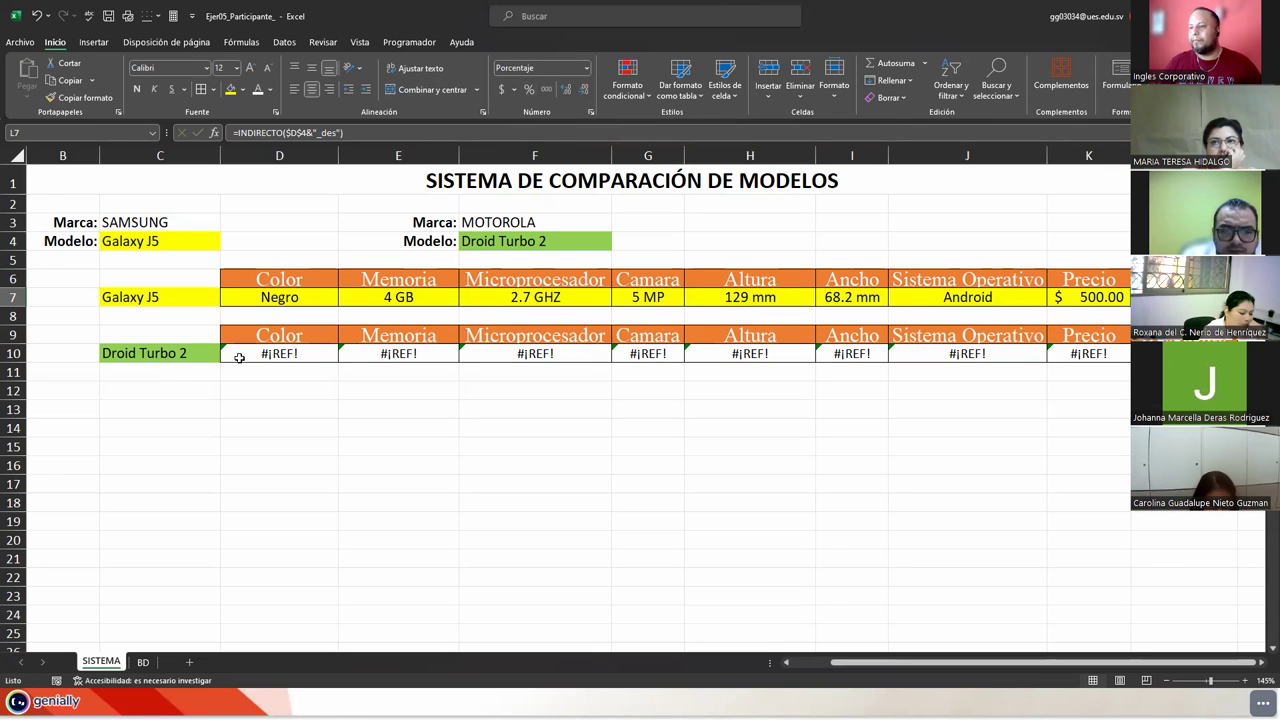
left_click_drag(333, 357, 1150, 355)
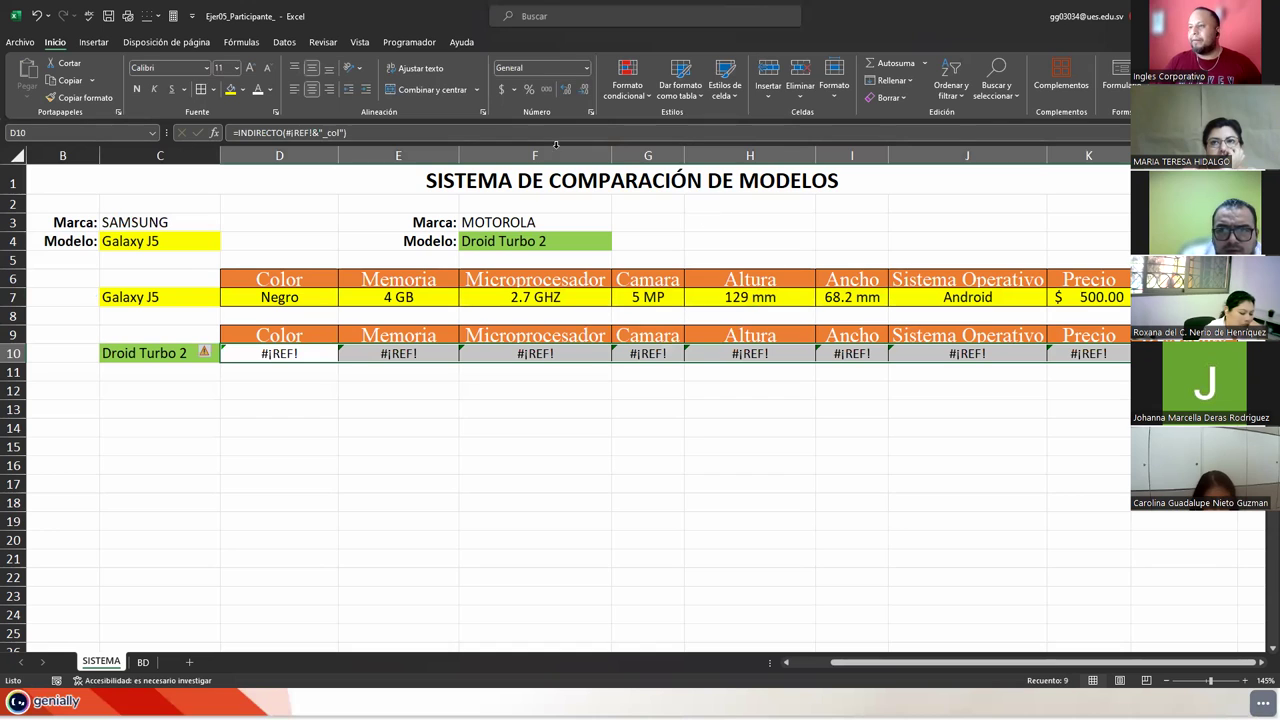
left_click(242, 89)
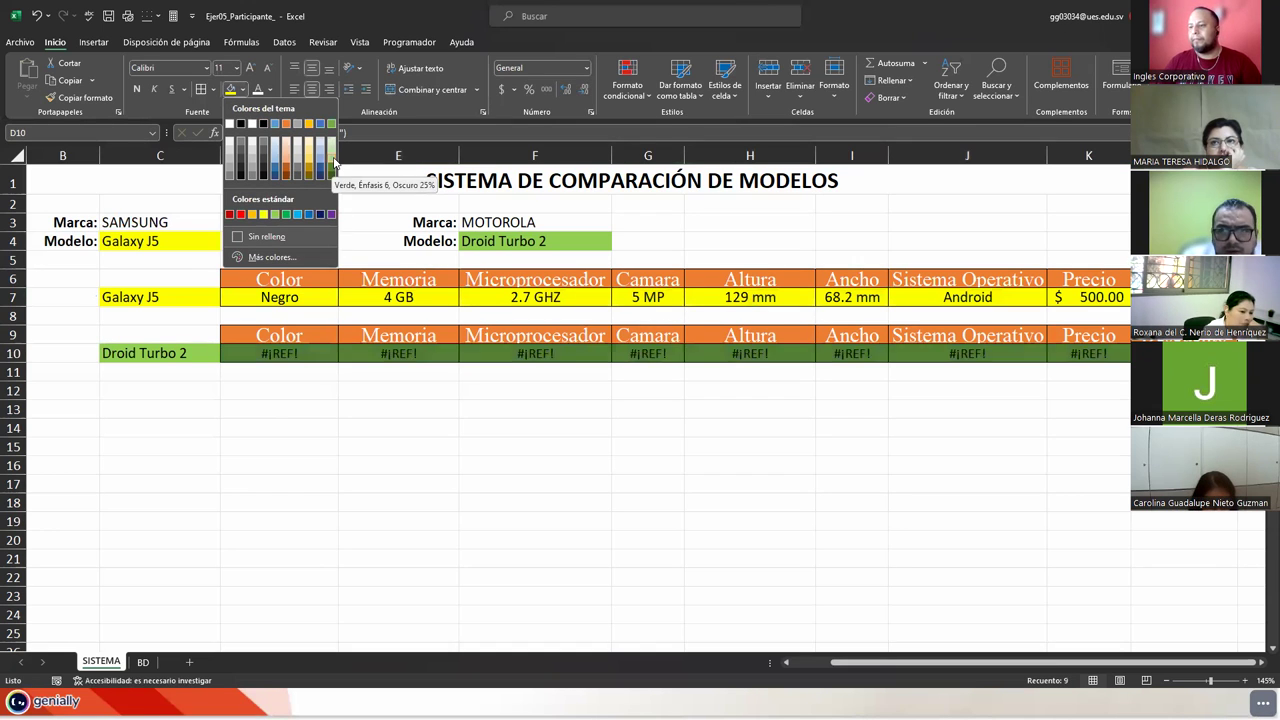
left_click(333, 162)
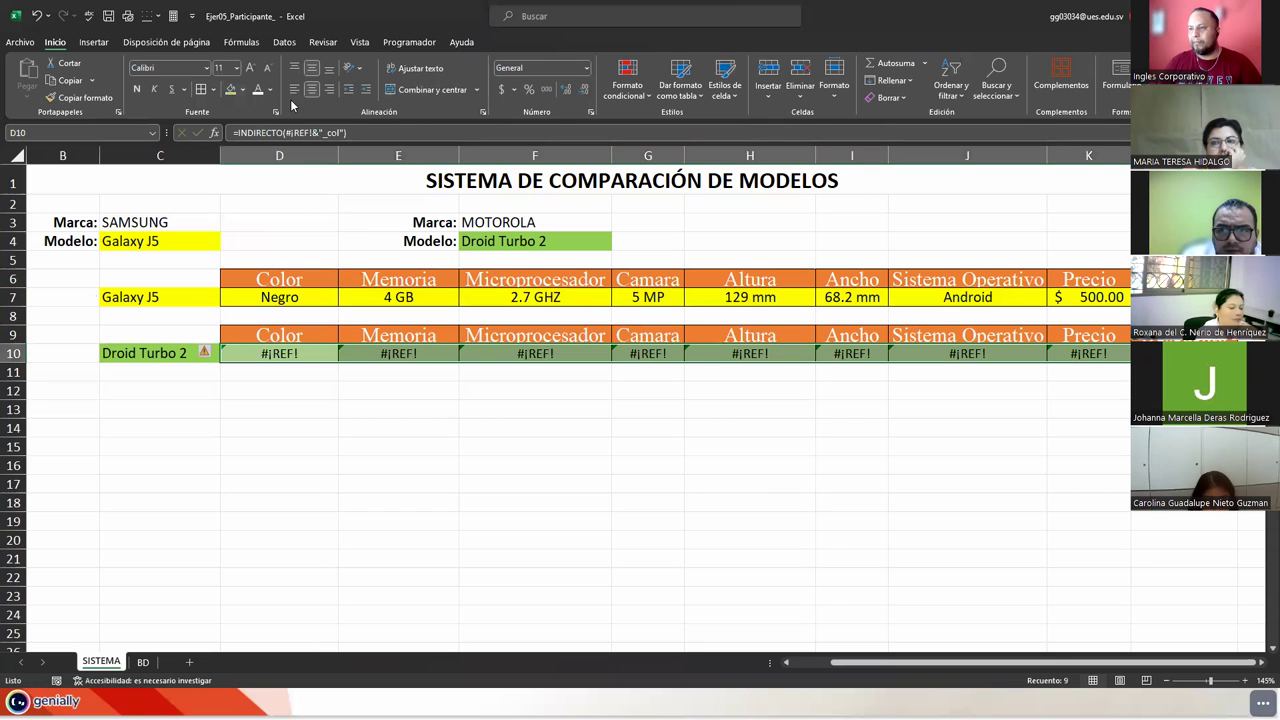
left_click(242, 91)
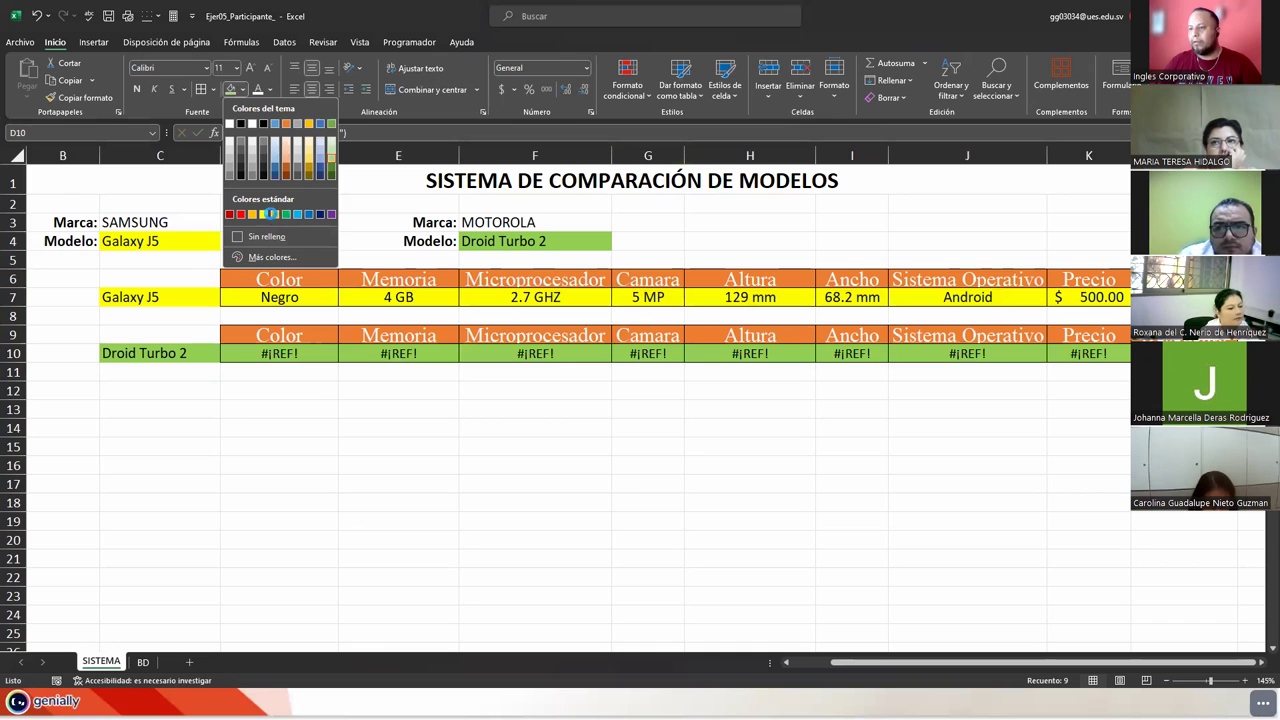
left_click(272, 214)
left_click(343, 435)
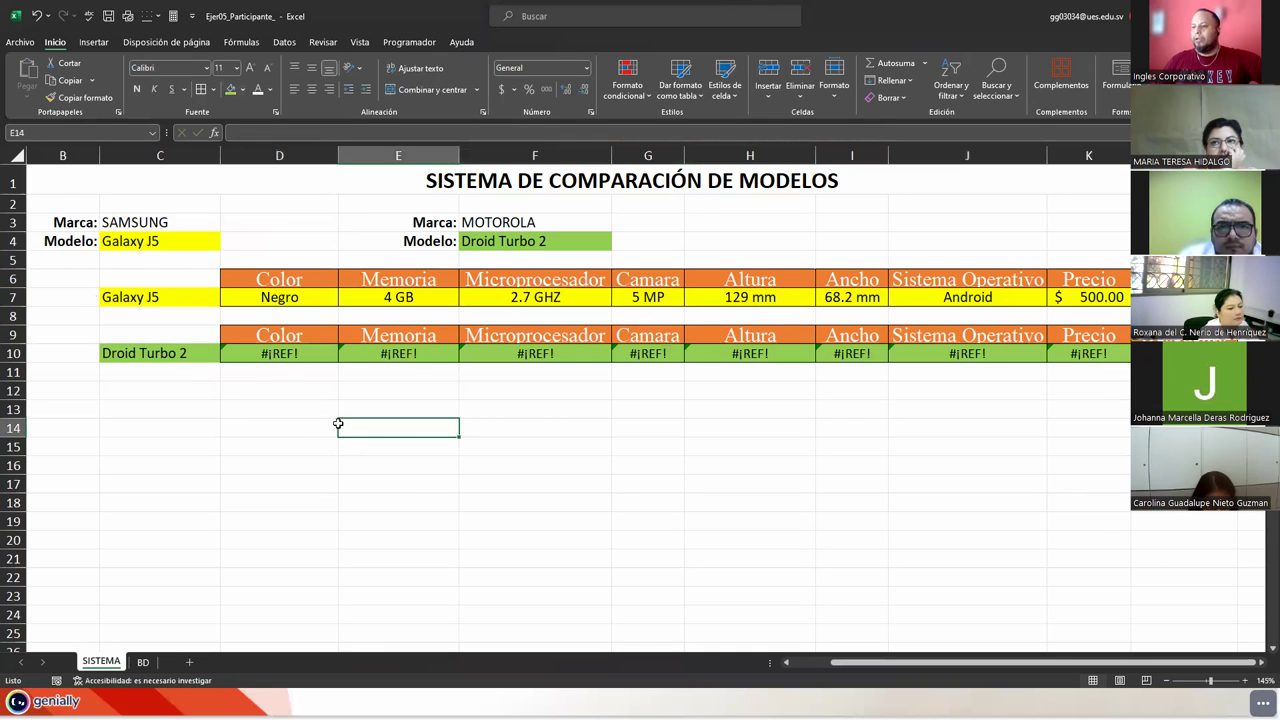
- Try pointing D10's INDIRECTO formula at G4, then undo back to the stacked two-model layout
double_click(262, 354)
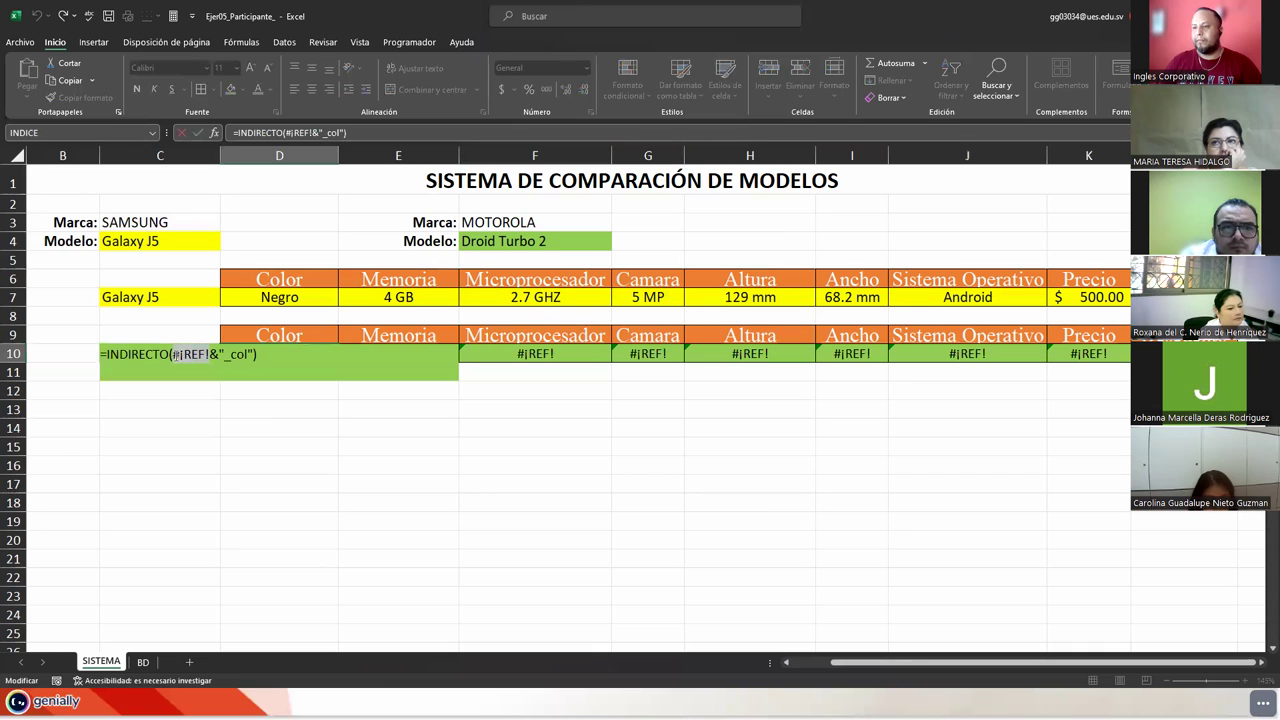
key("BackSpace")
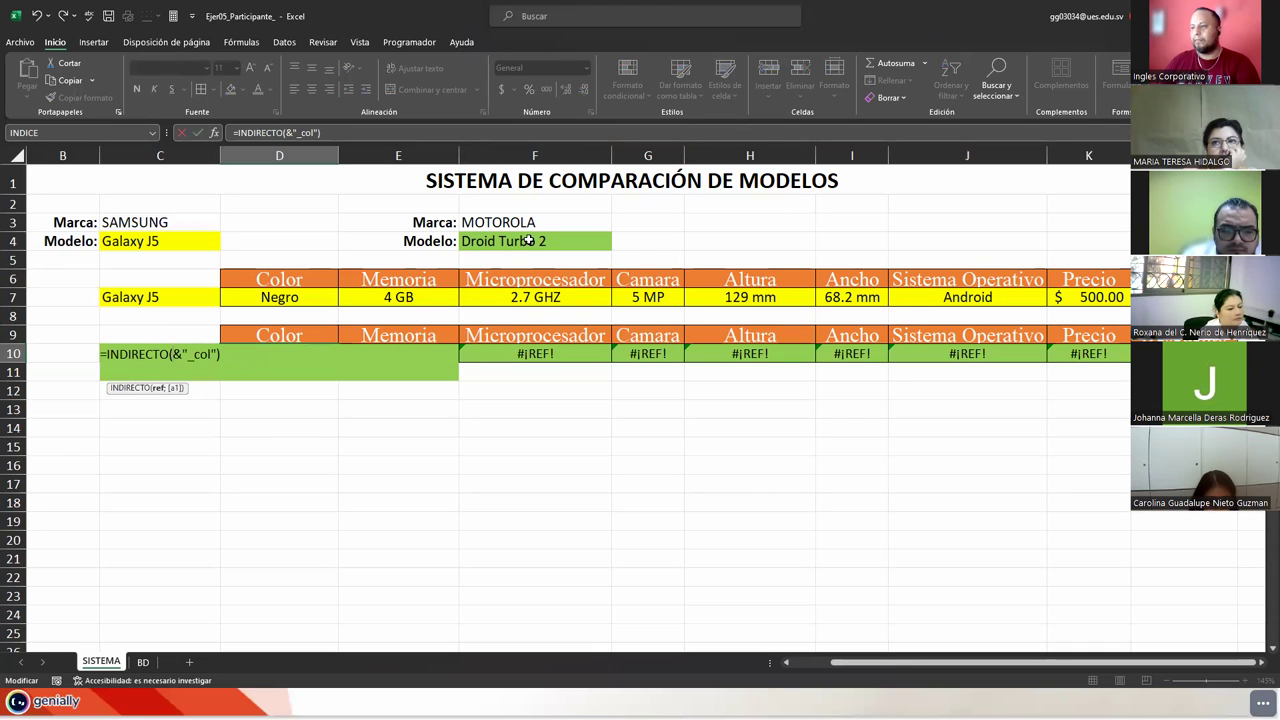
left_click(639, 246)
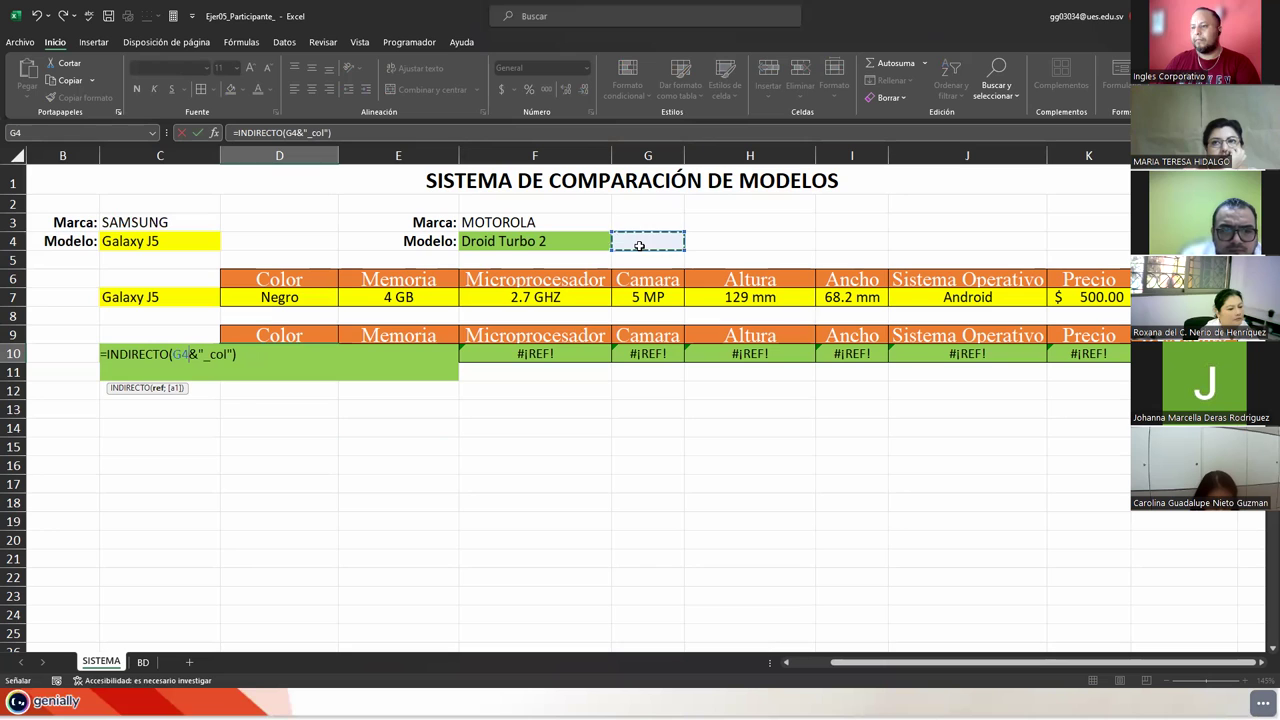
key("Return")
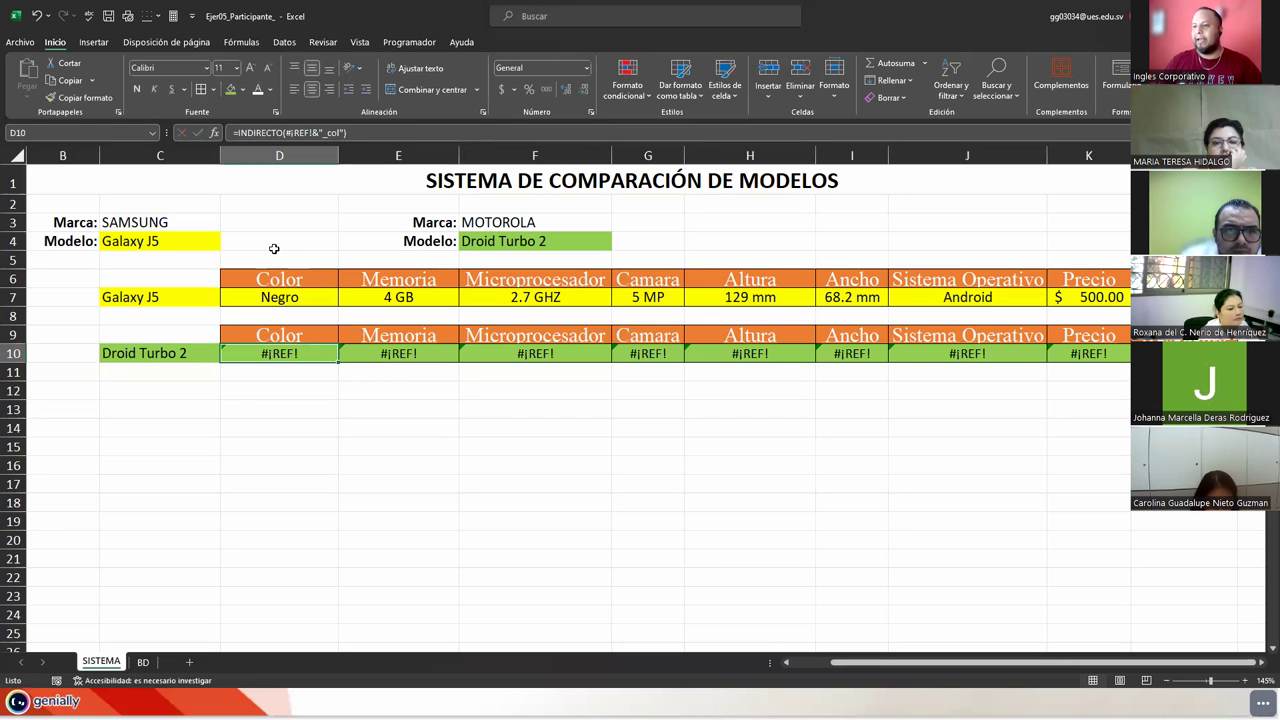
left_click(270, 247)
key("ctrl+z")
key("ctrl+z")
key("ctrl+z")
key("ctrl+z")
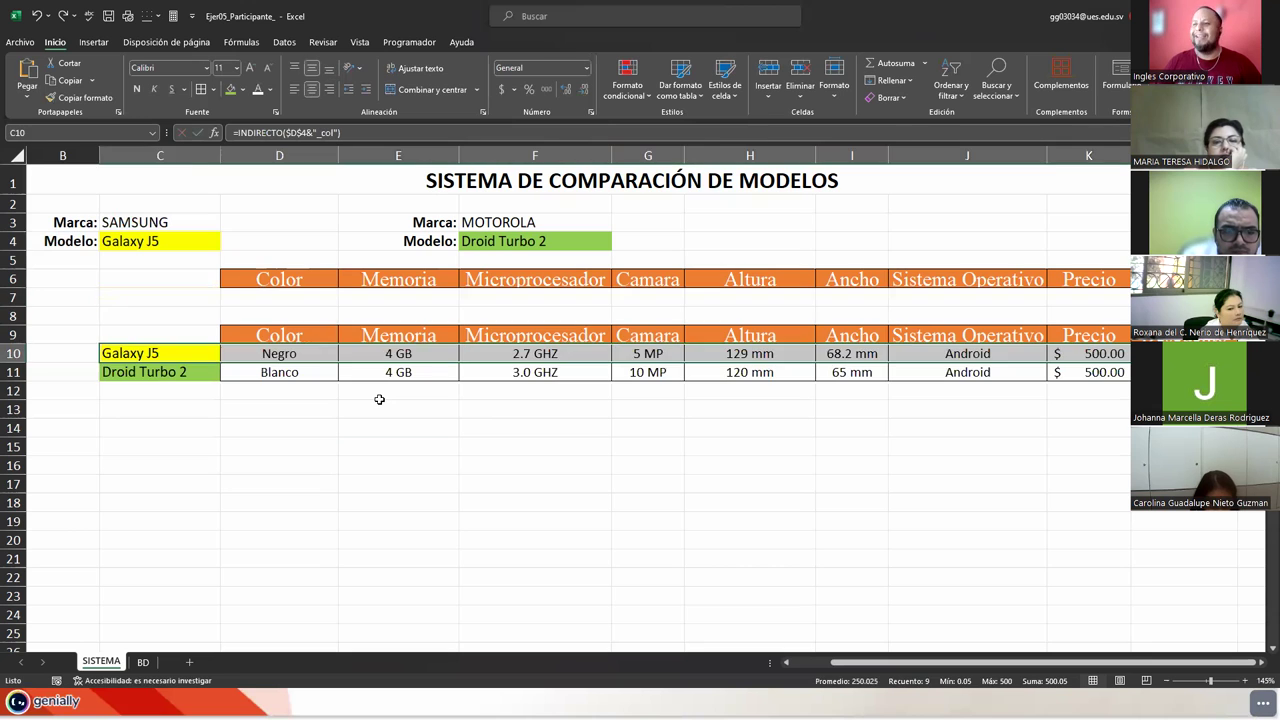
key("ctrl+z")
key("ctrl+z")
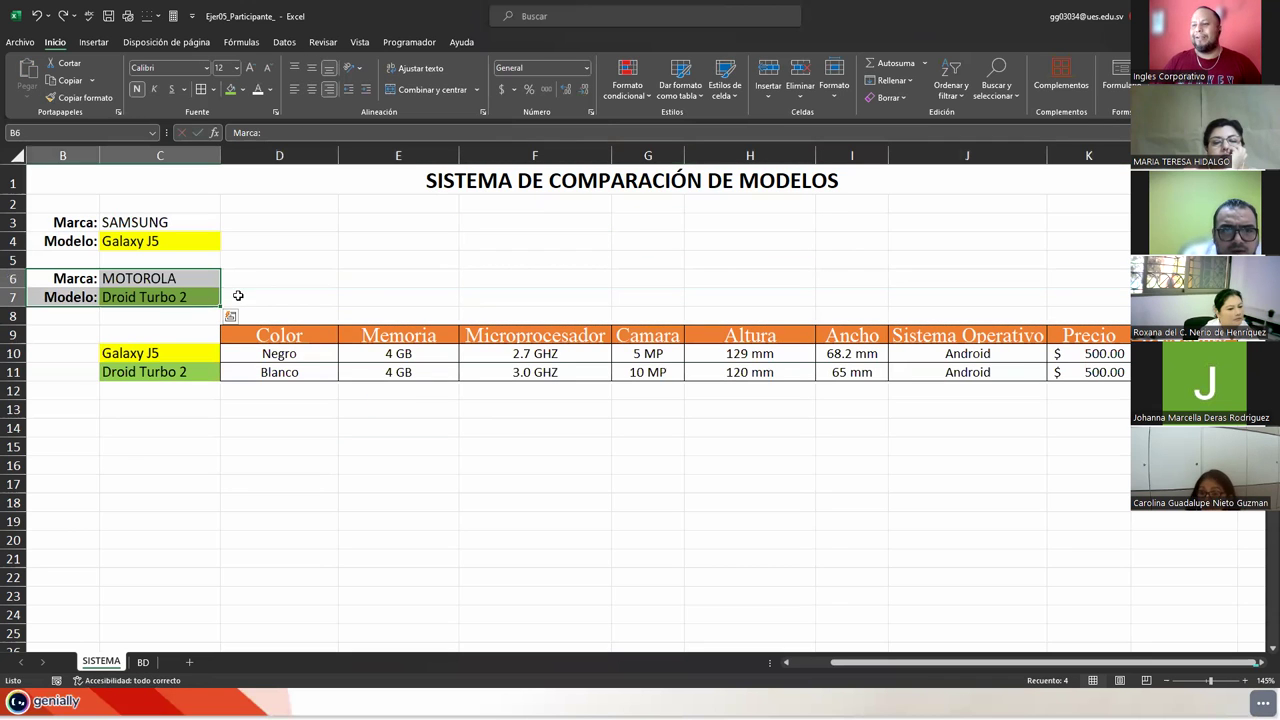
key("ctrl+z")
- Move the Motorola block to G3:H4 and the Samsung block to D3:E4
left_click(262, 240)
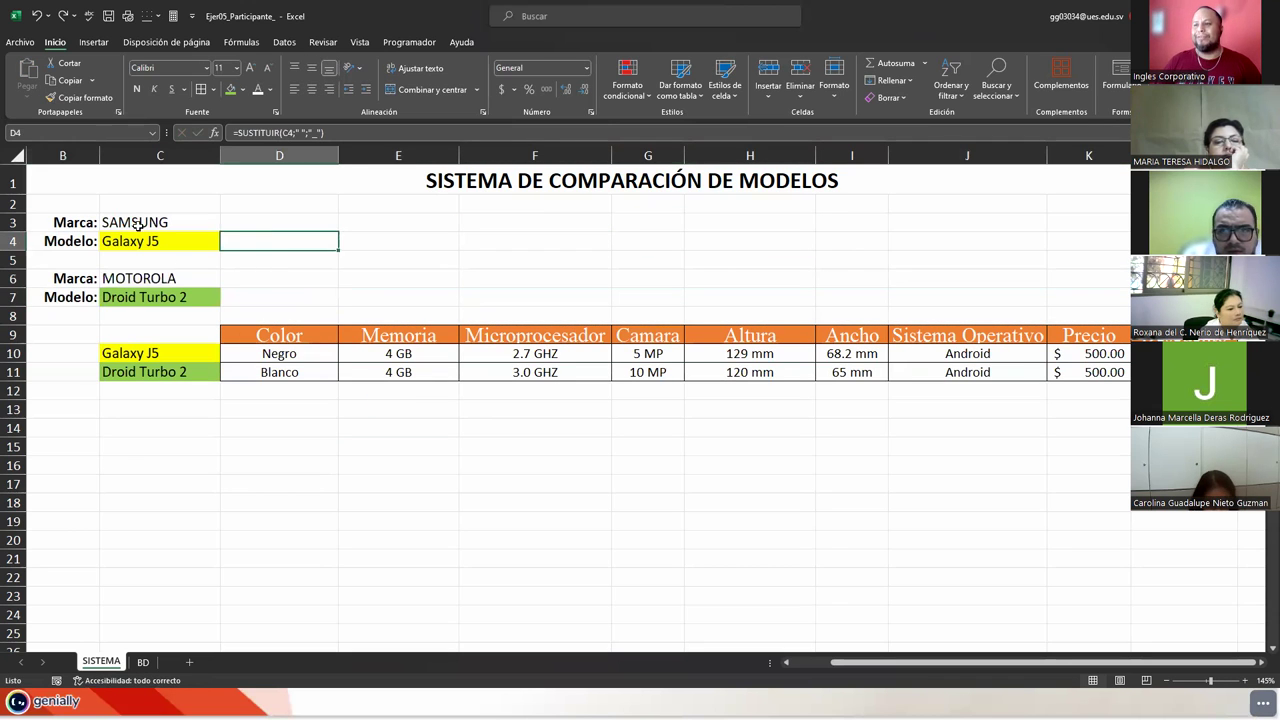
left_click_drag(52, 218, 271, 246)
mouse_move(62, 277)
left_mouse_down()
mouse_move(280, 305)
mouse_move(894, 243)
mouse_move(807, 245)
left_mouse_up()
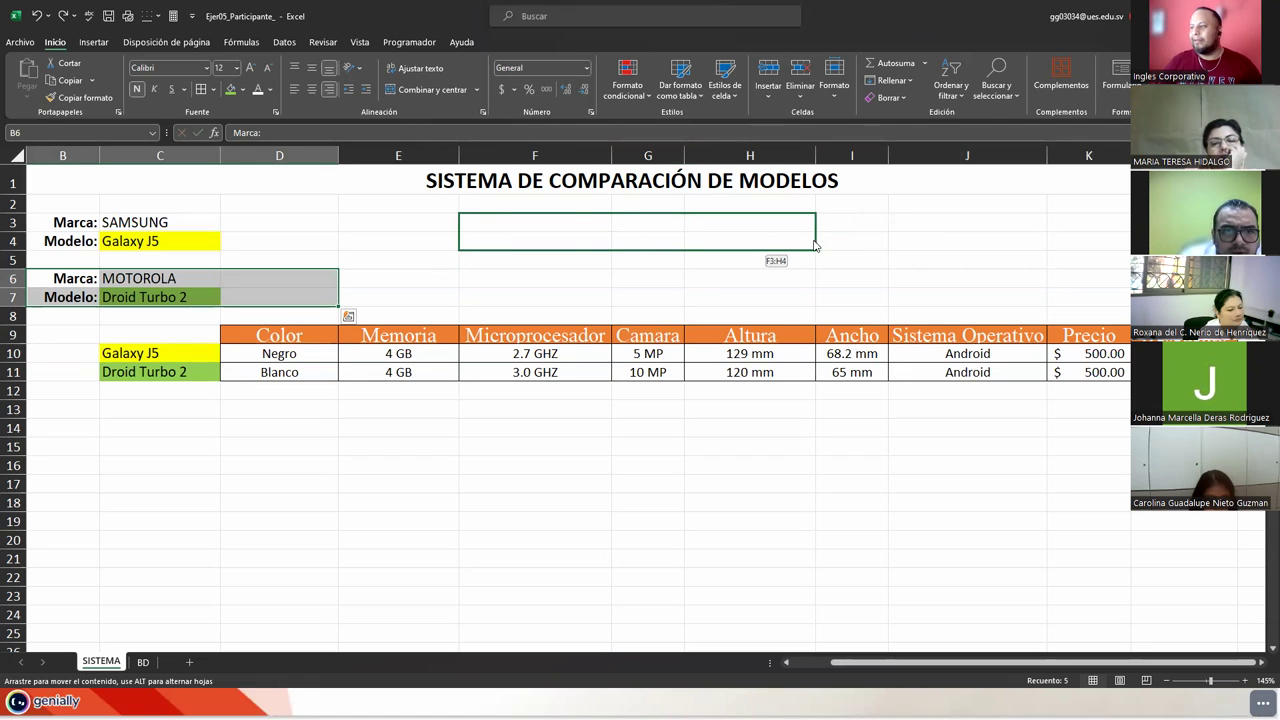
left_click_drag(815, 245, 823, 245)
mouse_move(70, 222)
left_mouse_down()
mouse_move(210, 258)
mouse_move(375, 248)
left_mouse_up()
left_click_drag(410, 248, 410, 248)
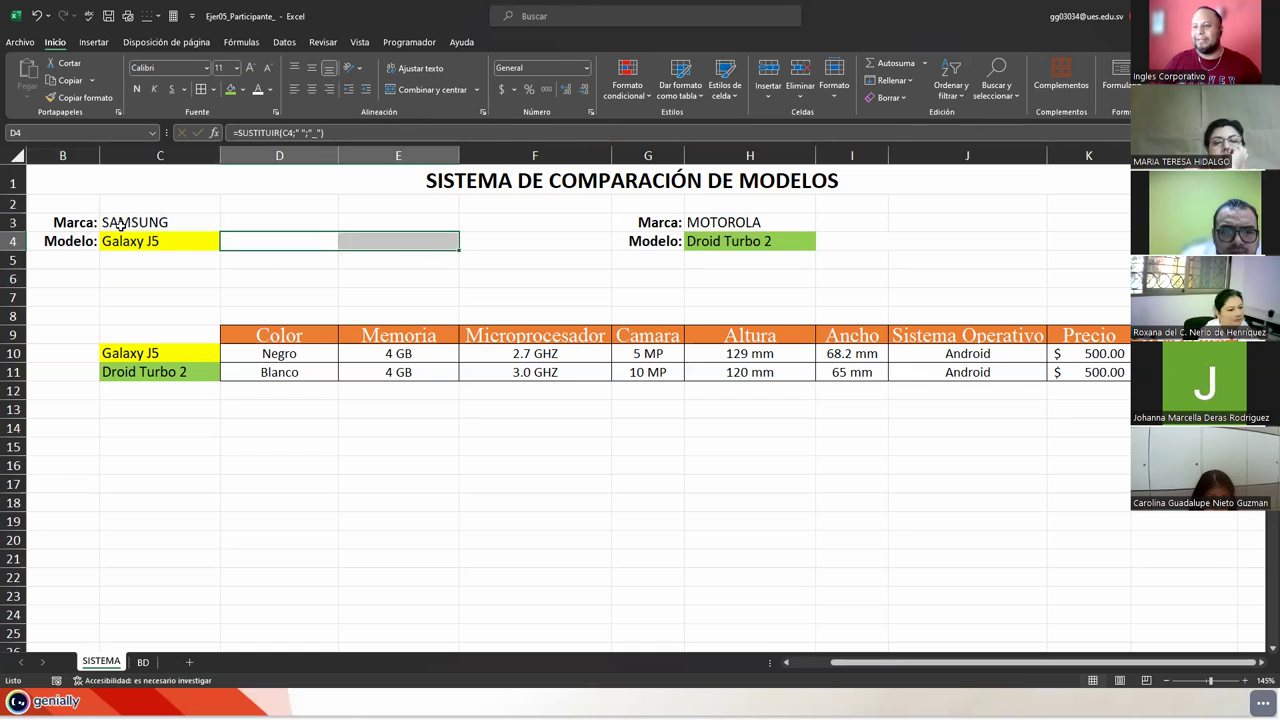
mouse_move(85, 222)
left_mouse_down()
mouse_move(405, 260)
mouse_move(479, 242)
left_mouse_up()
left_click(374, 276)
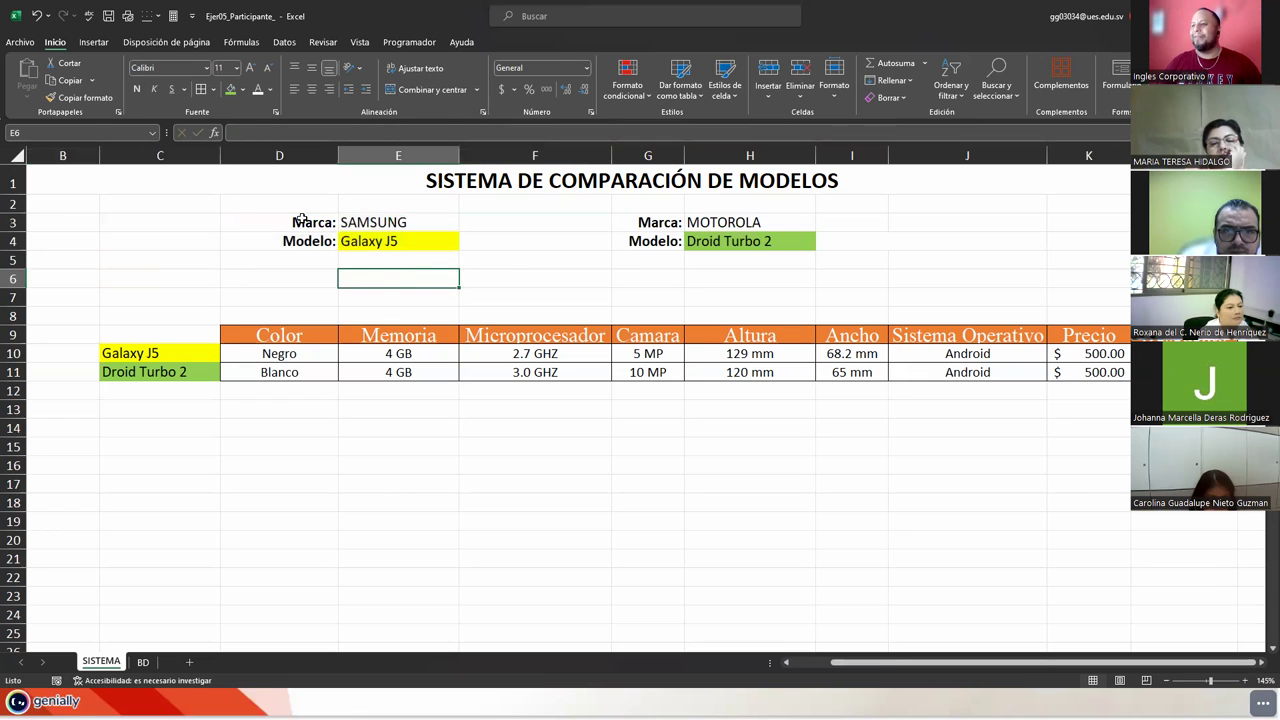
- Merge D2:E2 and label it 'MODELO 1:'
left_click_drag(293, 205, 420, 204)
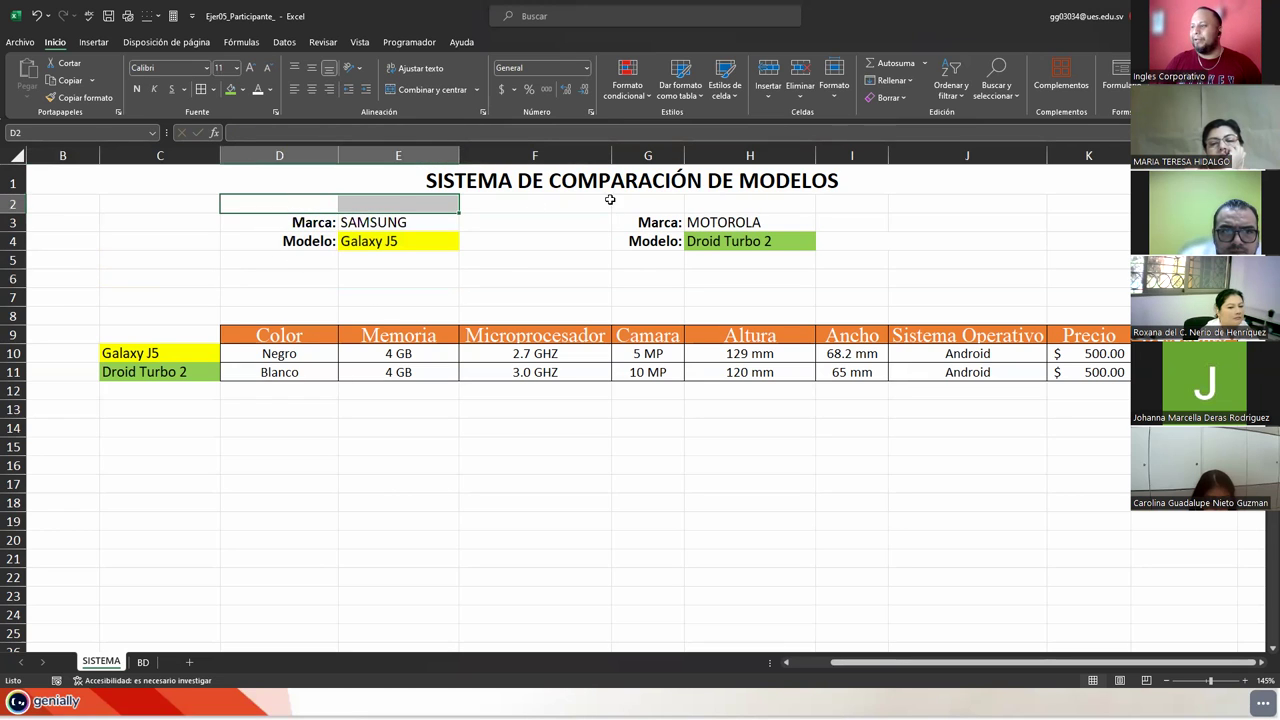
left_click_drag(630, 201, 717, 206)
left_click_drag(361, 202, 352, 201)
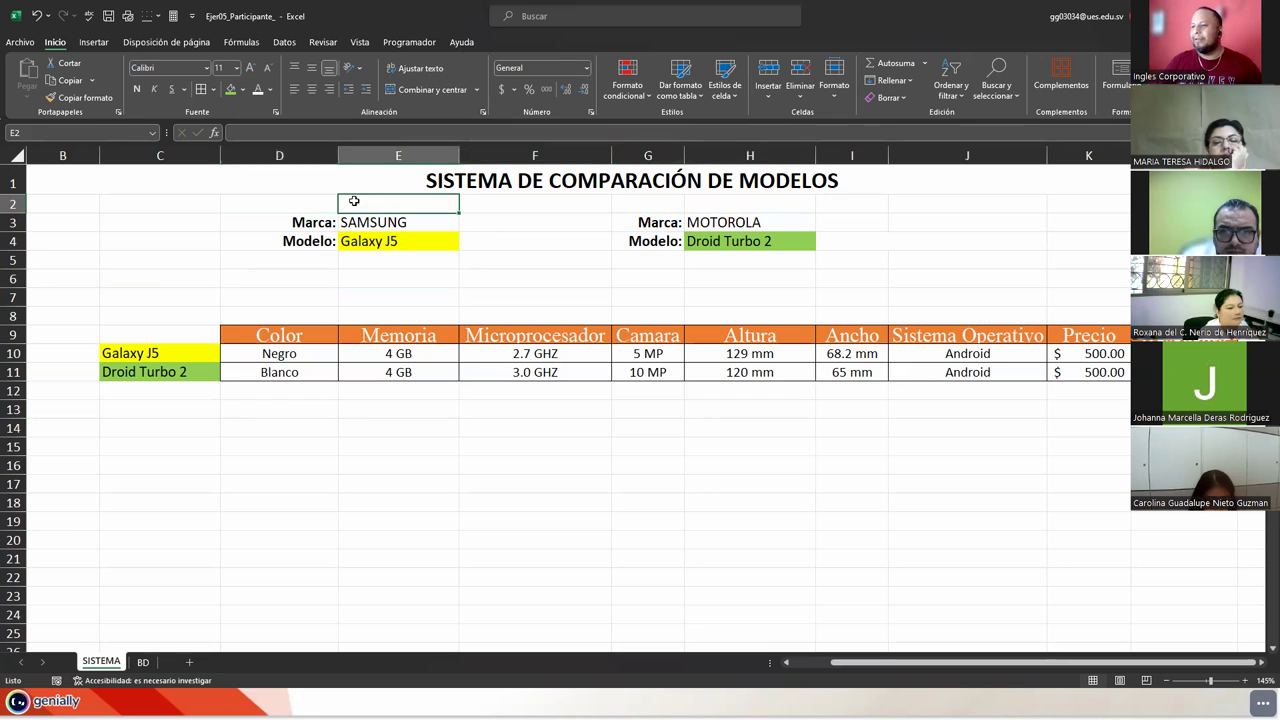
left_click(406, 90)
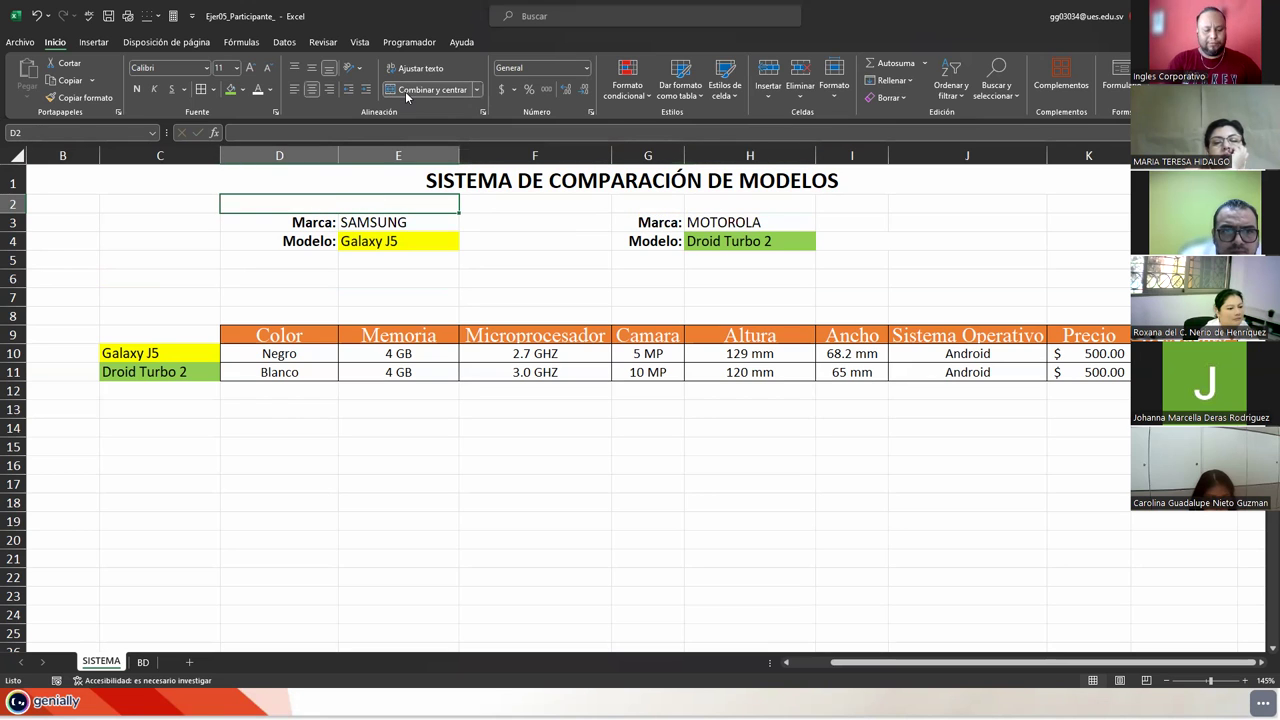
type("Samsung")
key("Escape")
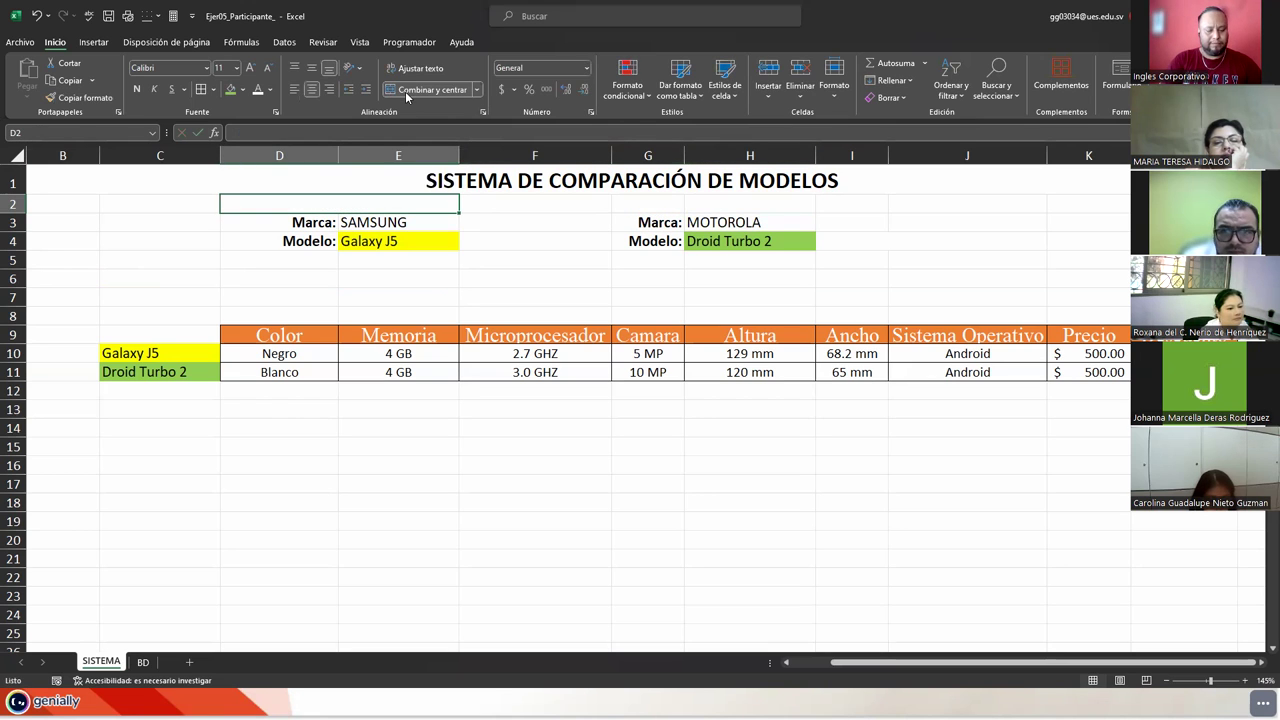
type("modelo")
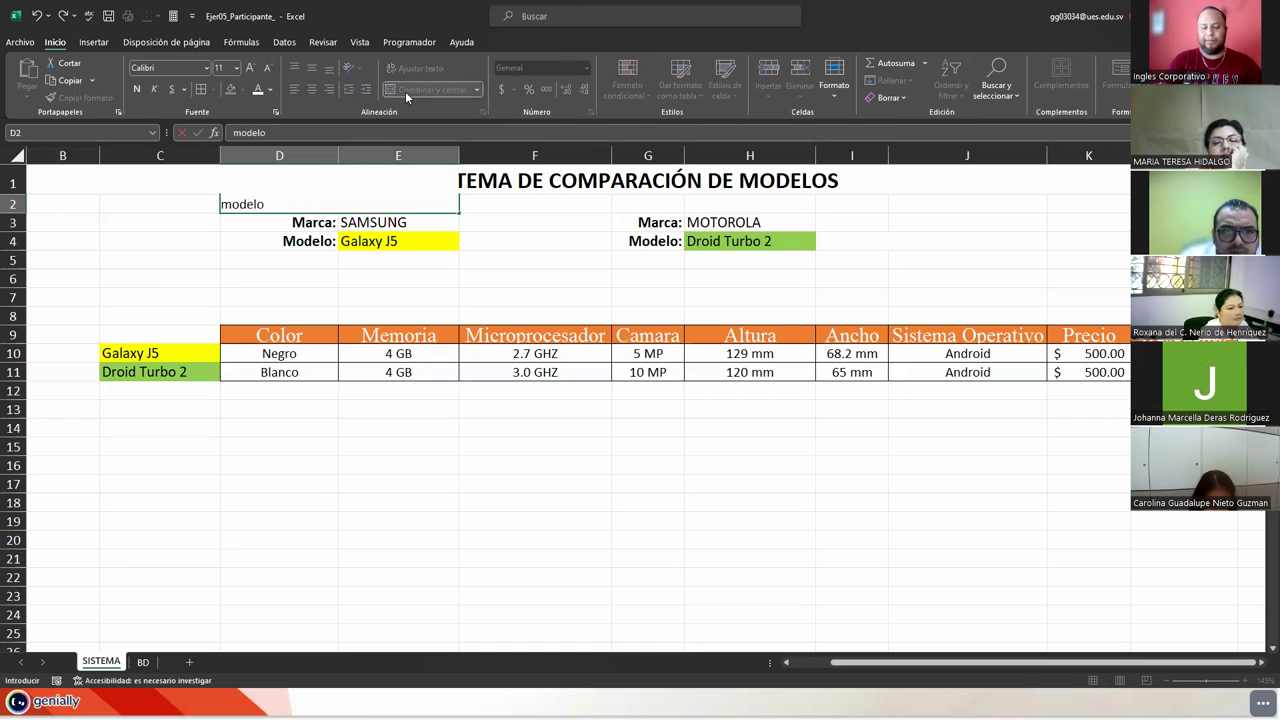
key("Escape")
type("MODE")
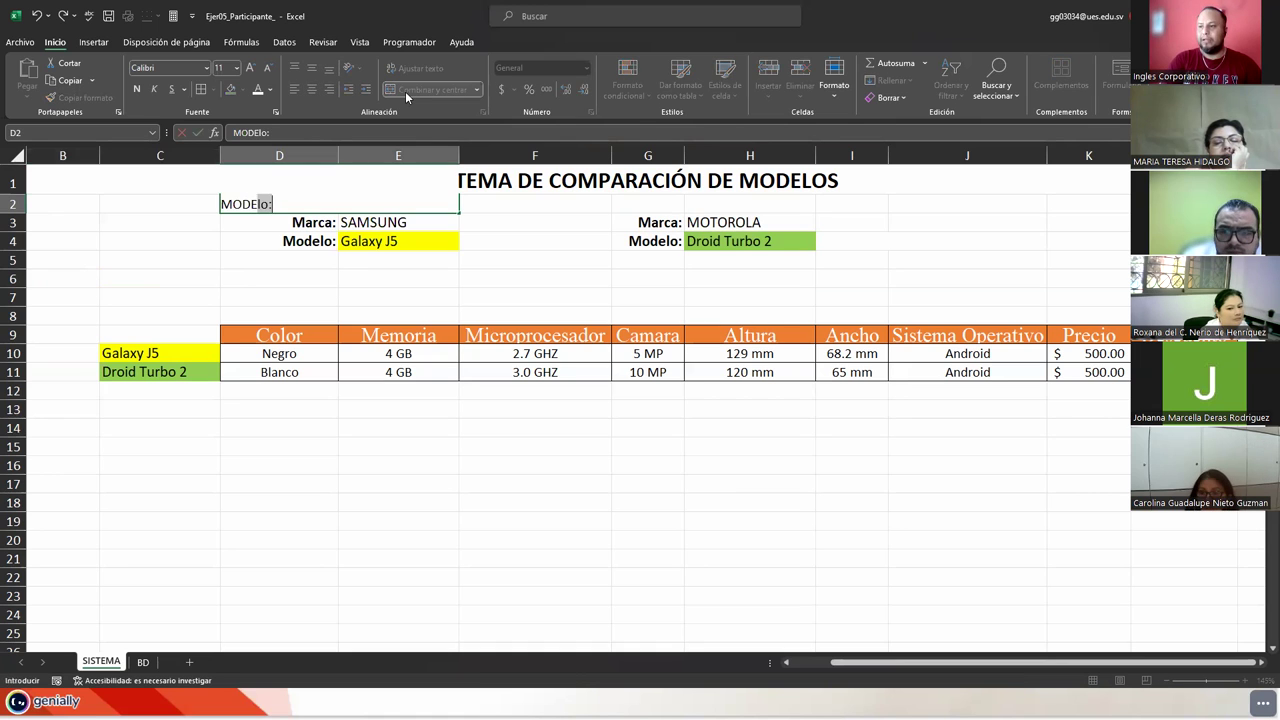
type("LO 1:")
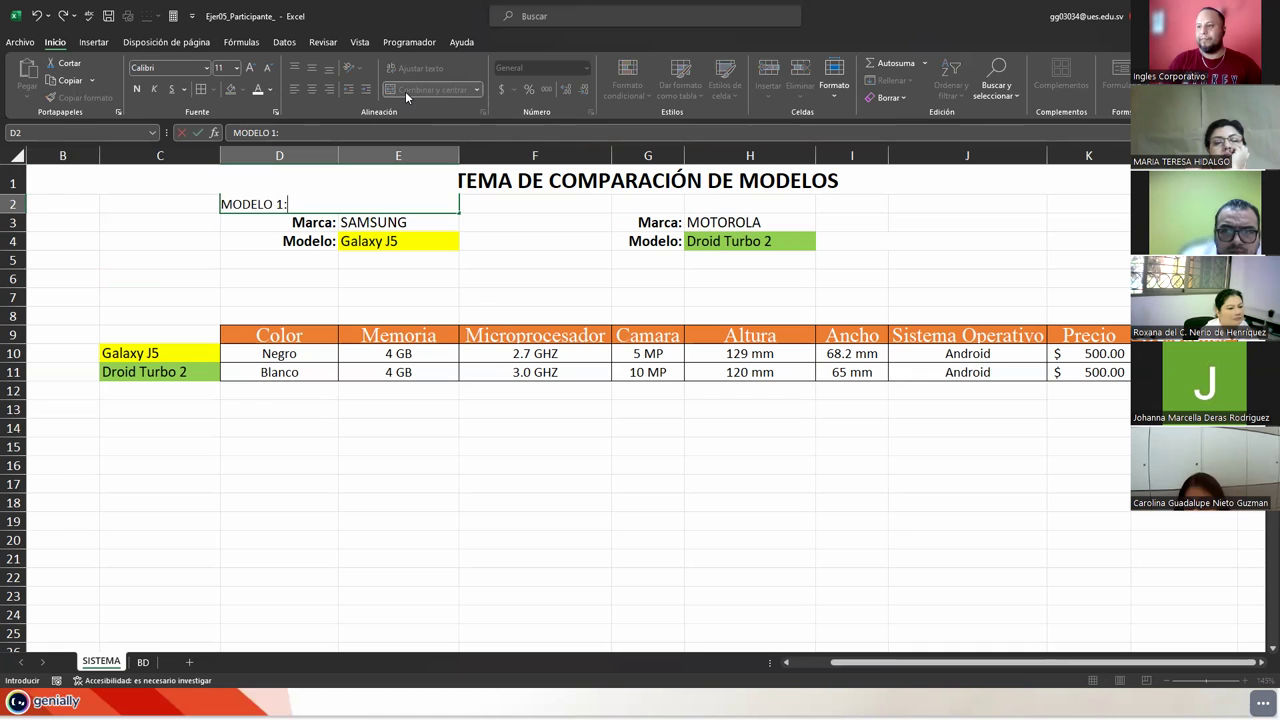
key("ctrl+Return")
- Copy the label to G2 and change it to 'MODELO 2:'
key("ctrl+c")
key("Right")
key("Right")
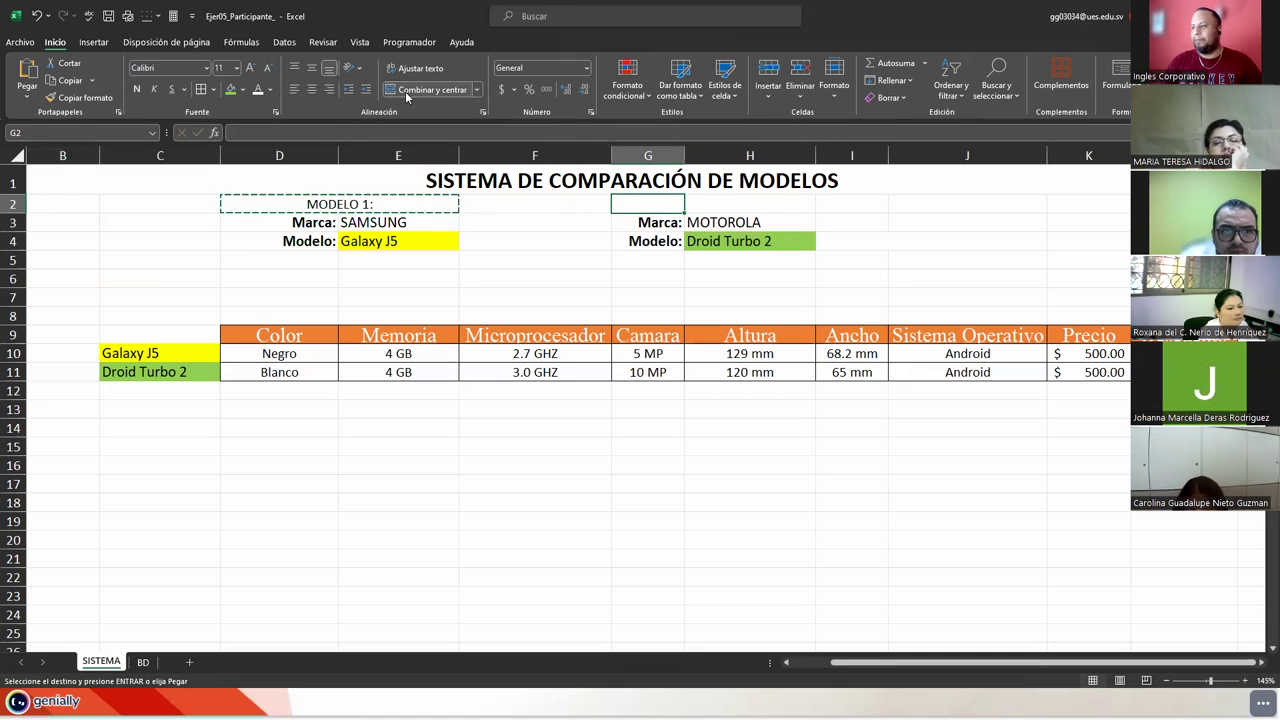
key("ctrl+v")
key("F2")
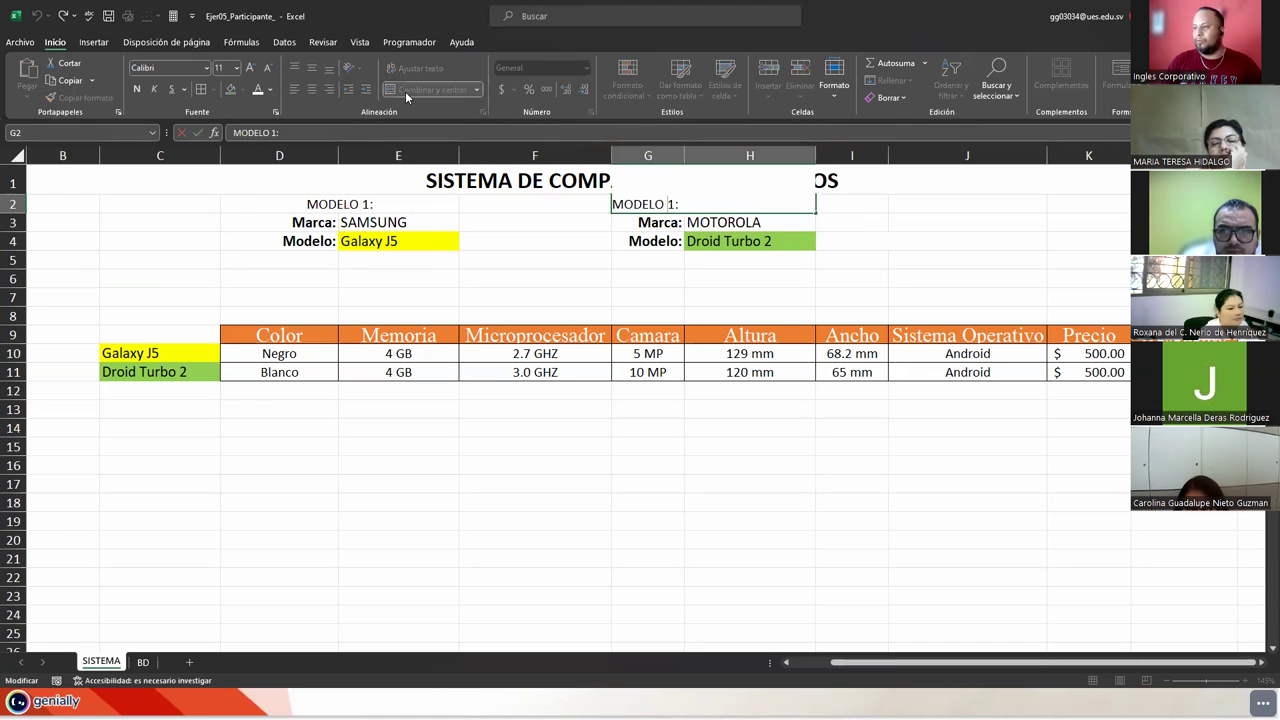
key("Left")
key("BackSpace")
type("2")
key("Return")
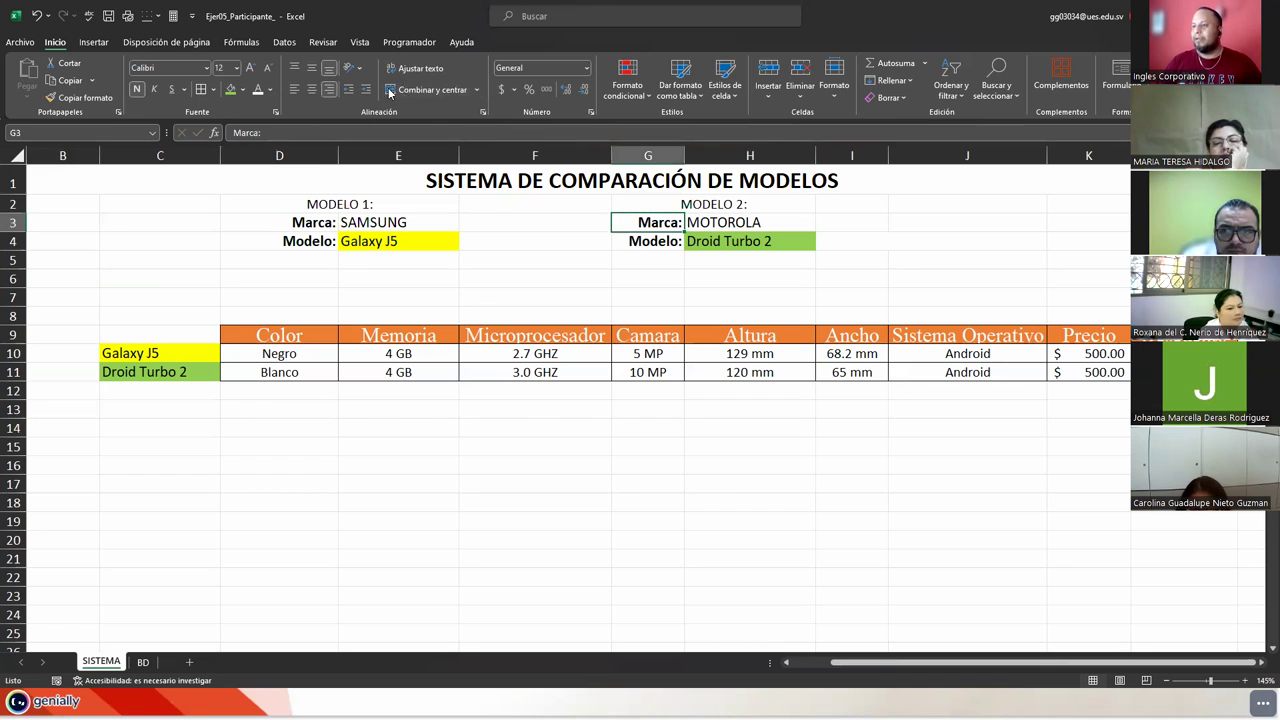
- Make both MODELO labels bold at font size 14
left_click(355, 197)
left_click(684, 206, "ctrl")
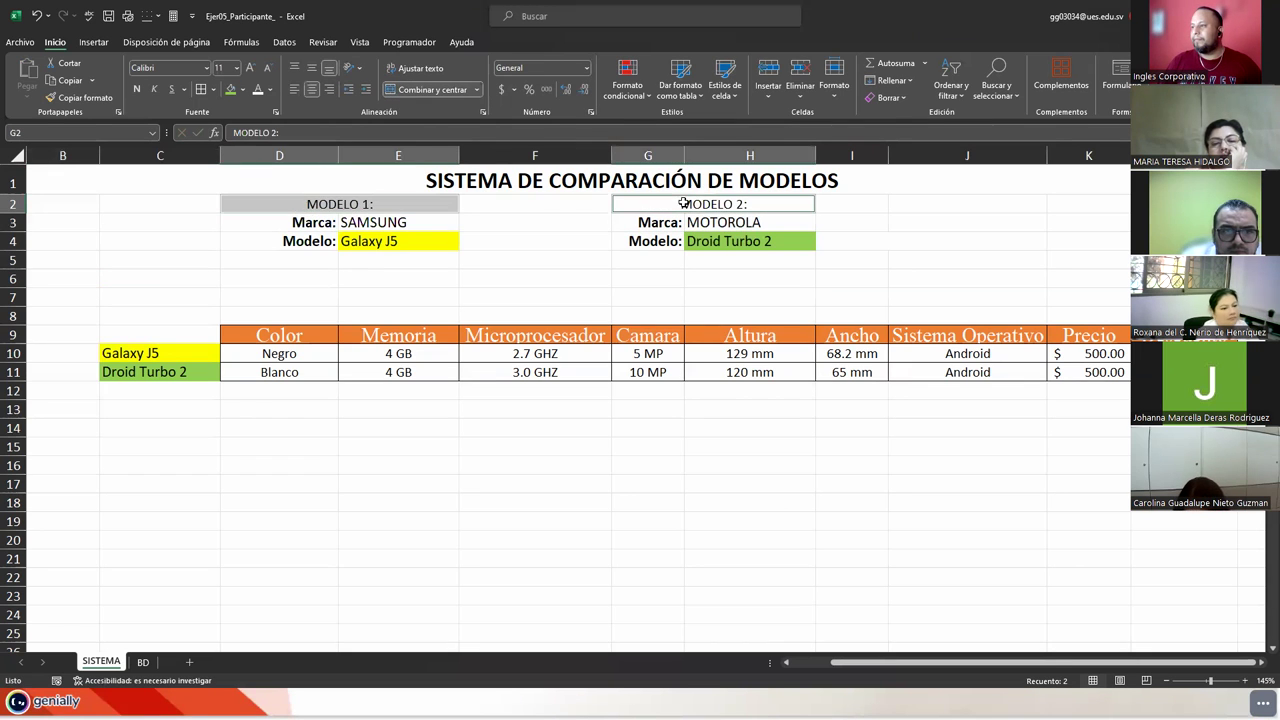
key("ctrl+n")
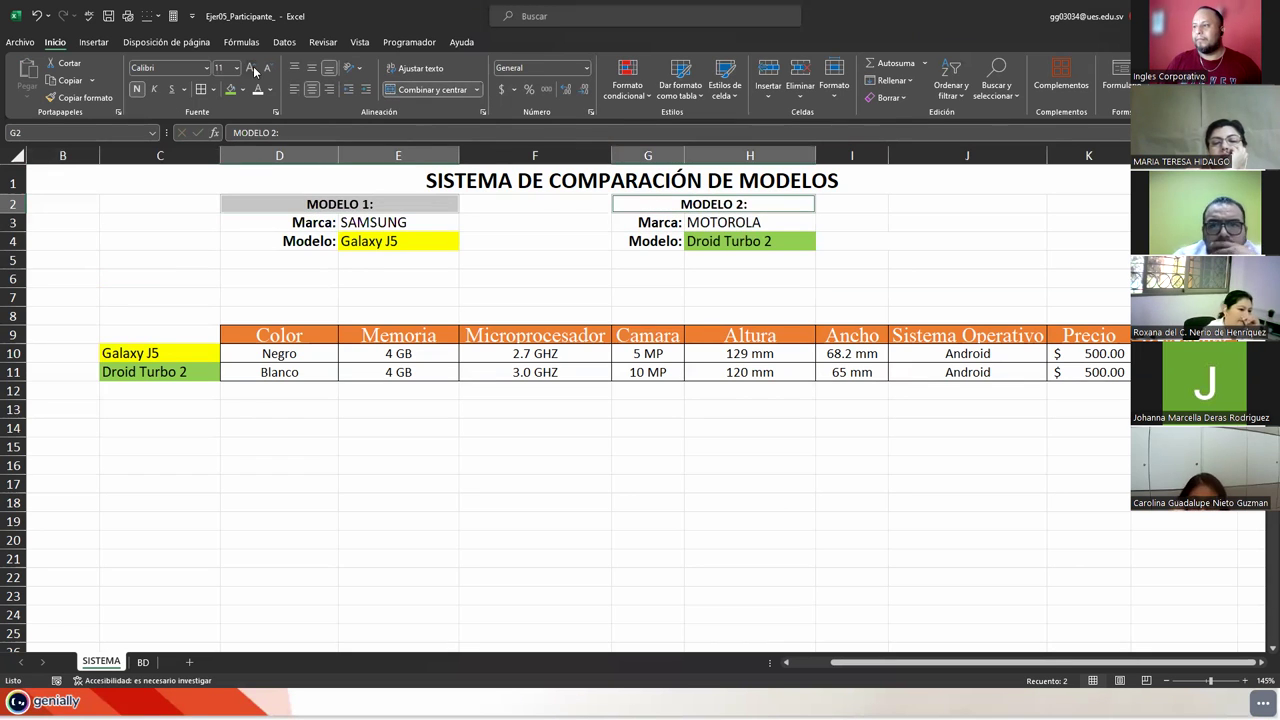
left_click(252, 68)
left_click(252, 68)
left_click(539, 263)
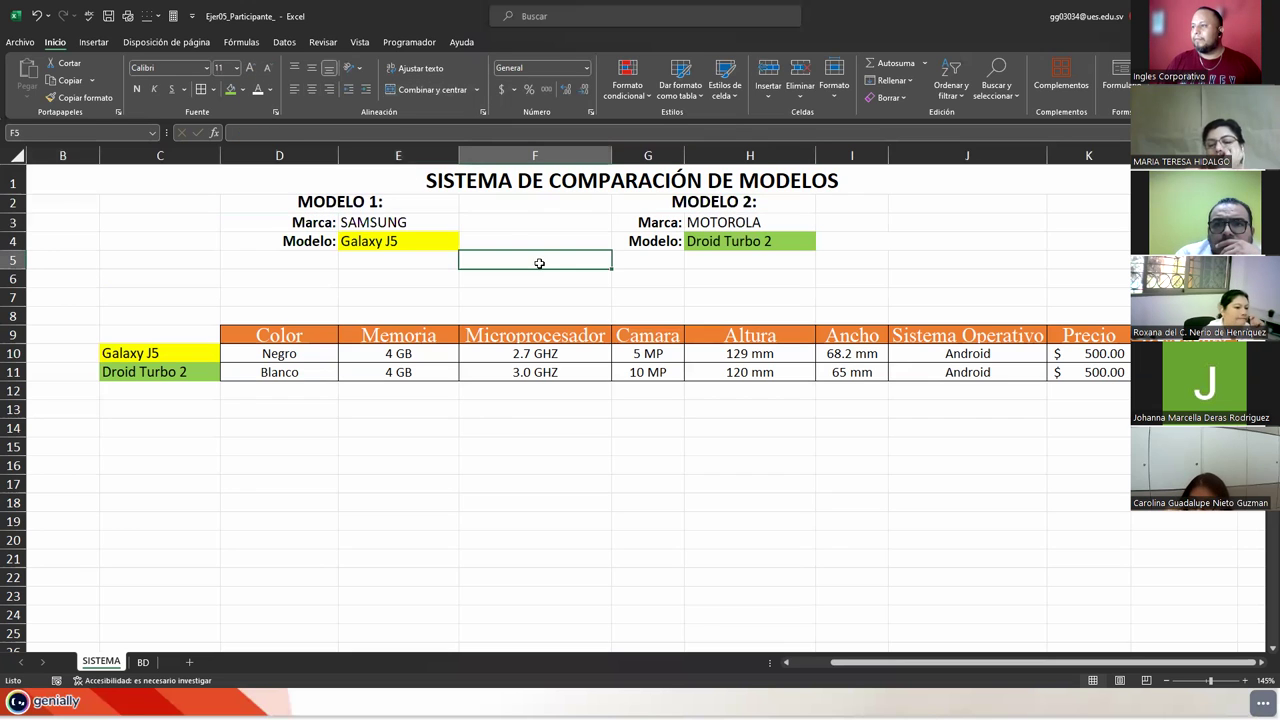
left_click(462, 180)
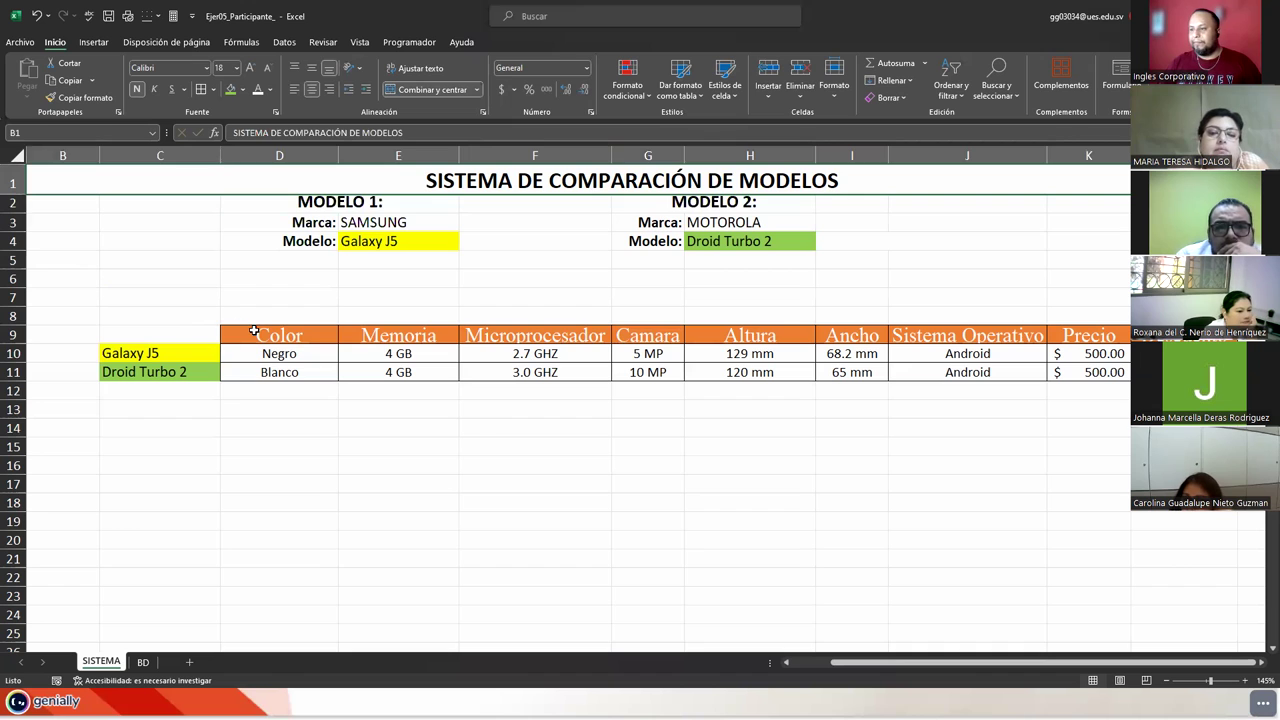
- Copy the orange D9:K9 header labels and paste them into D6
left_click_drag(254, 335, 1088, 335)
key("ctrl+c")
left_click(262, 279)
right_click(280, 287)
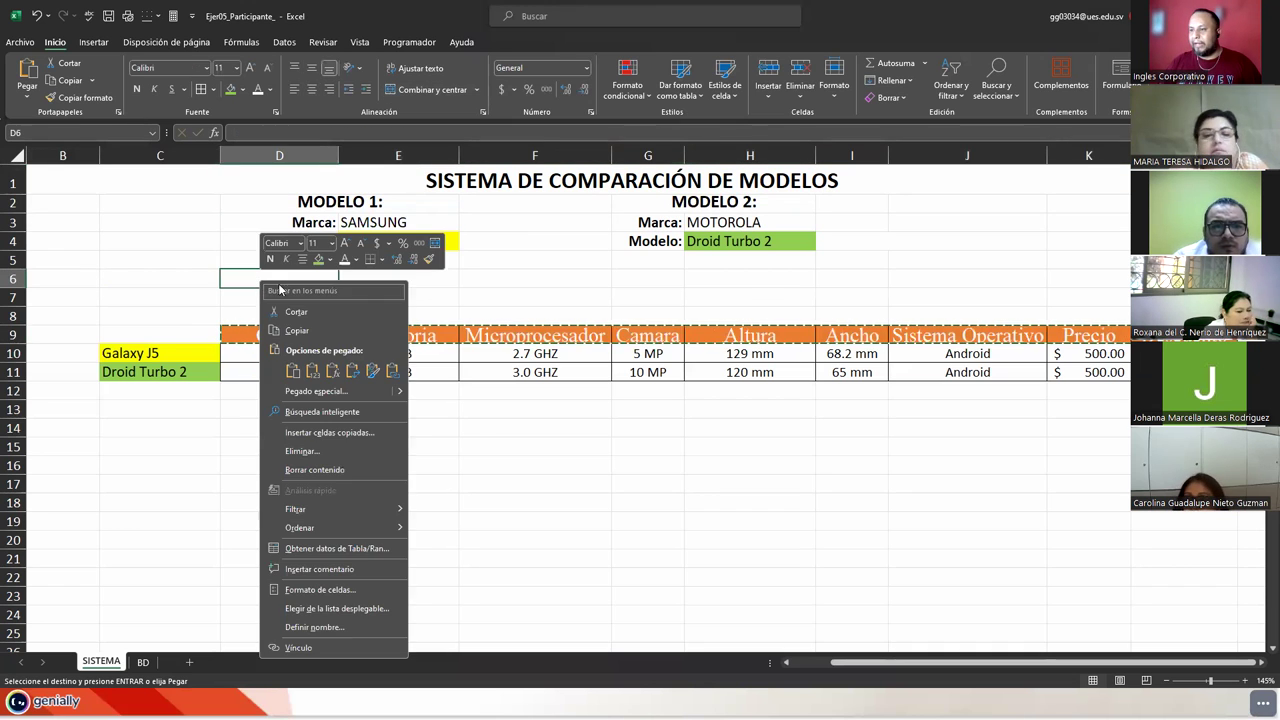
left_click(314, 372)
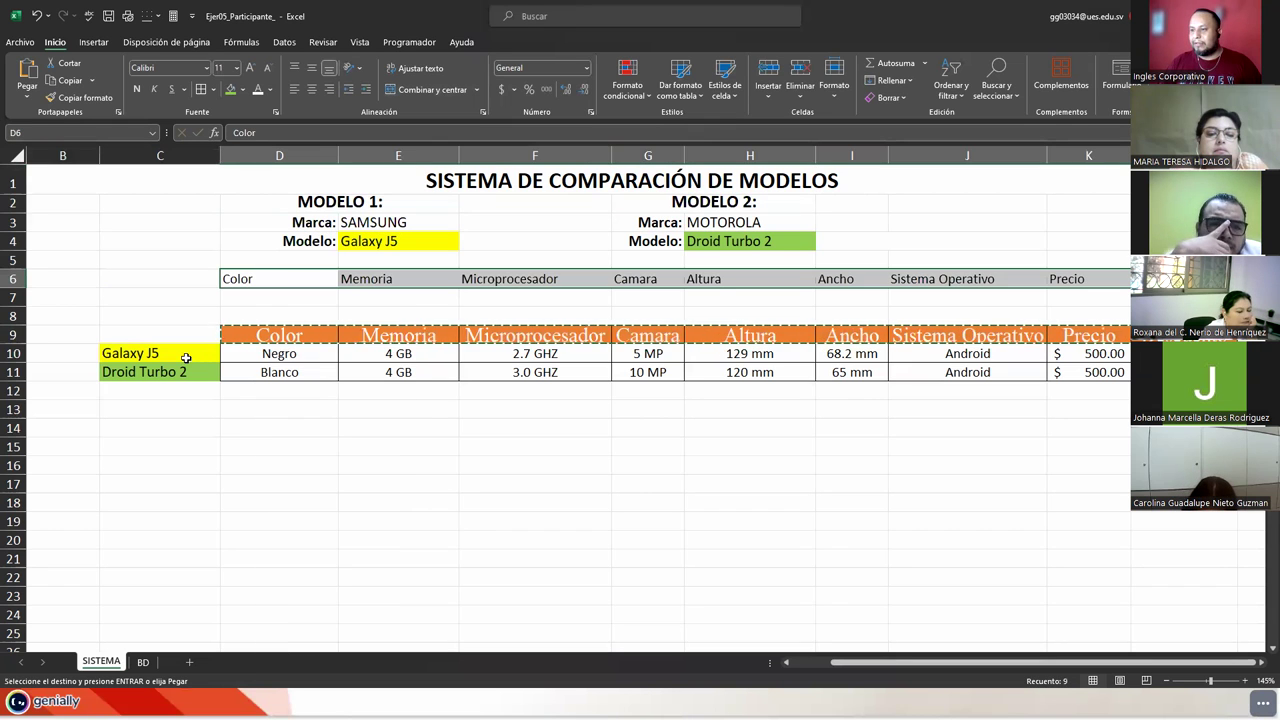
- Move the Galaxy J5 specs up to row 7 and delete the empty row 10
left_click_drag(250, 353, 1118, 358)
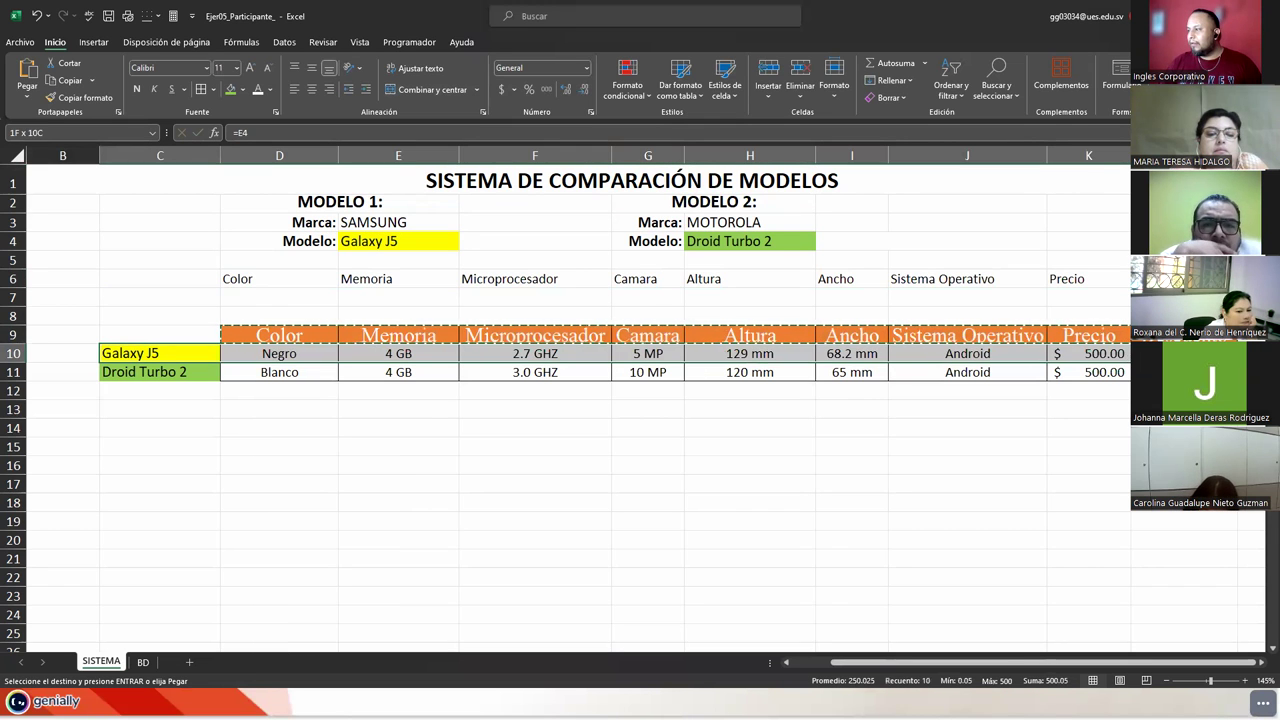
left_click_drag(1040, 345, 1070, 302)
left_click(176, 370)
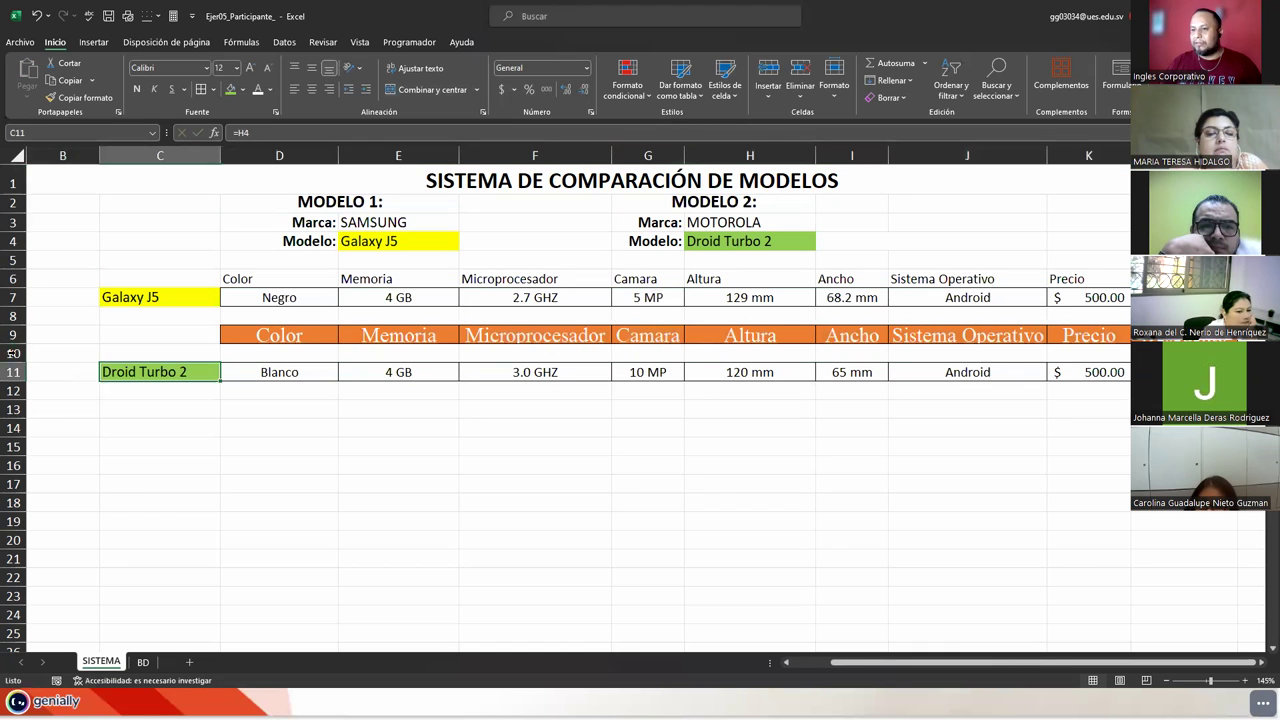
left_click(14, 353)
right_click(14, 353)
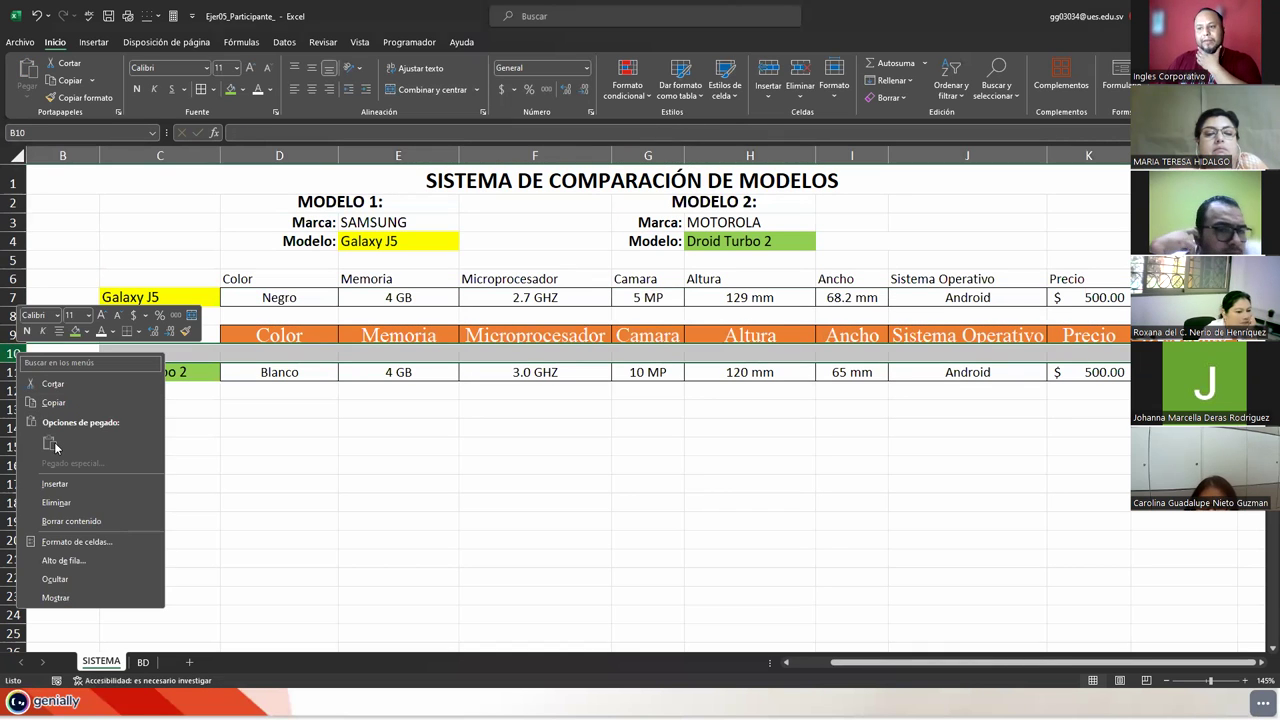
left_click(56, 502)
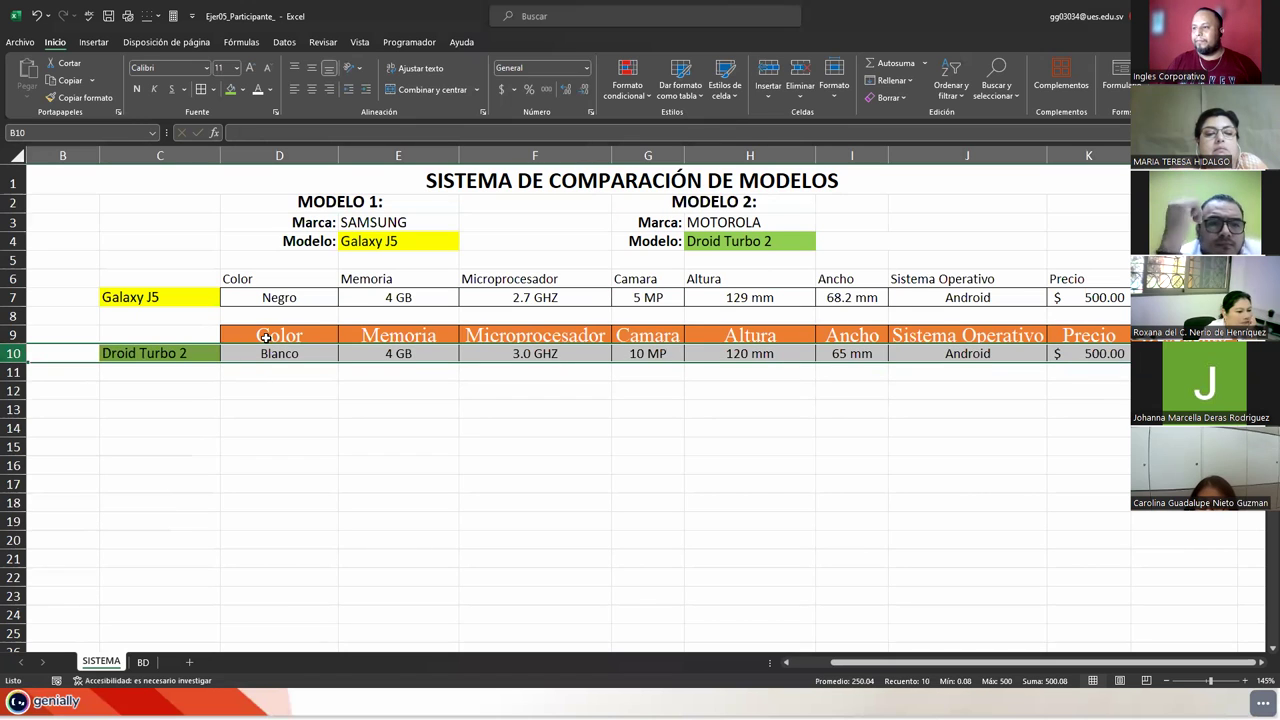
left_click_drag(278, 344, 278, 332)
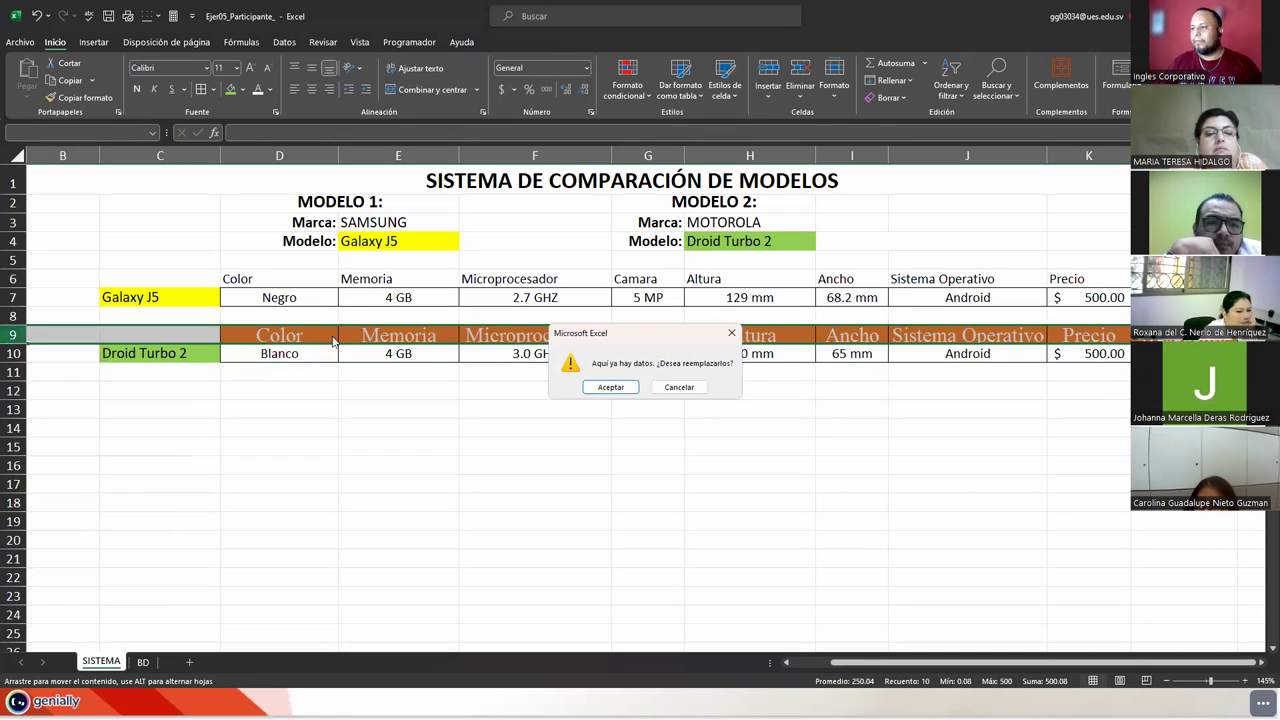
left_click(678, 386)
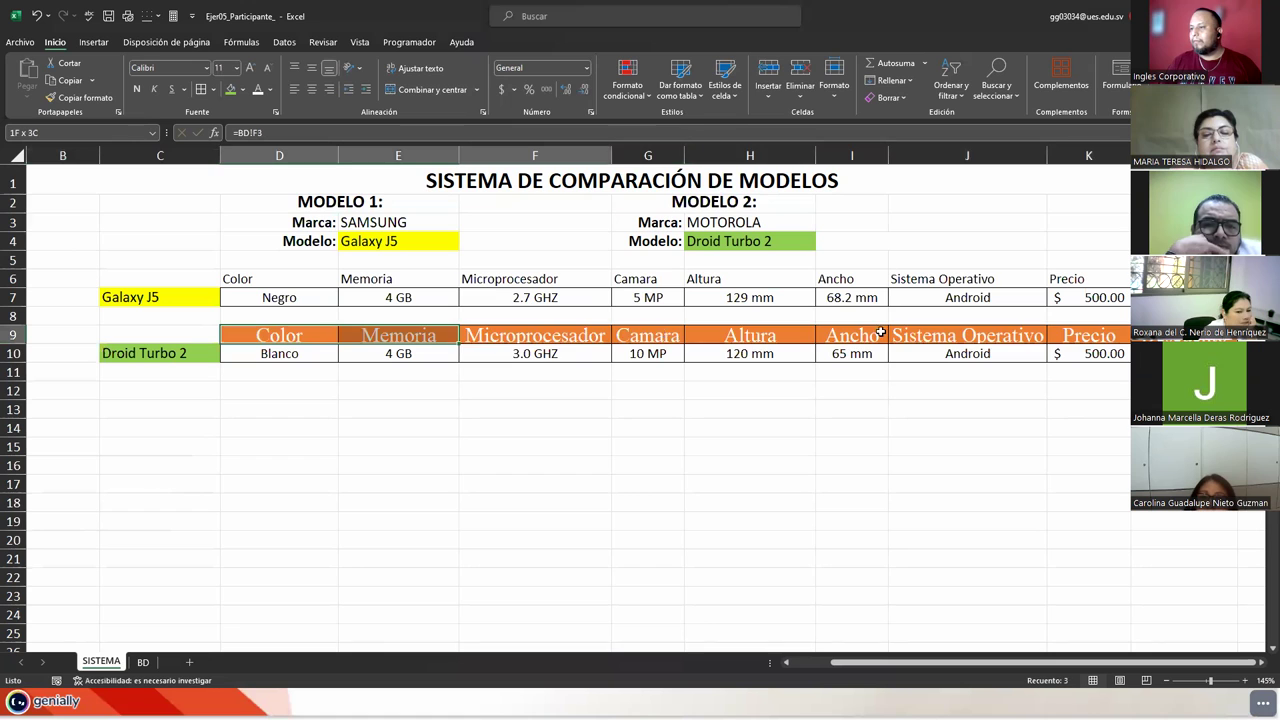
- Paste the orange row 9 headers into D6 with formatting as values, replacing #¡REF!
key("ctrl+c")
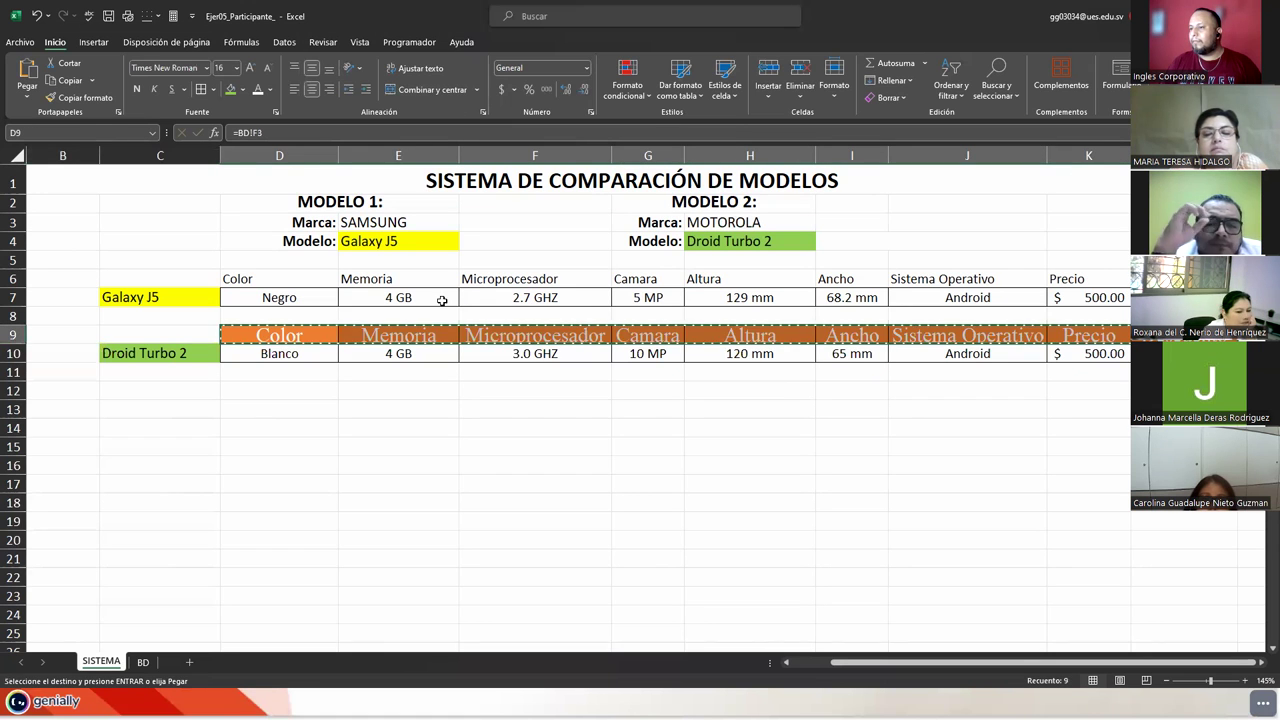
left_click(295, 278)
right_click(297, 281)
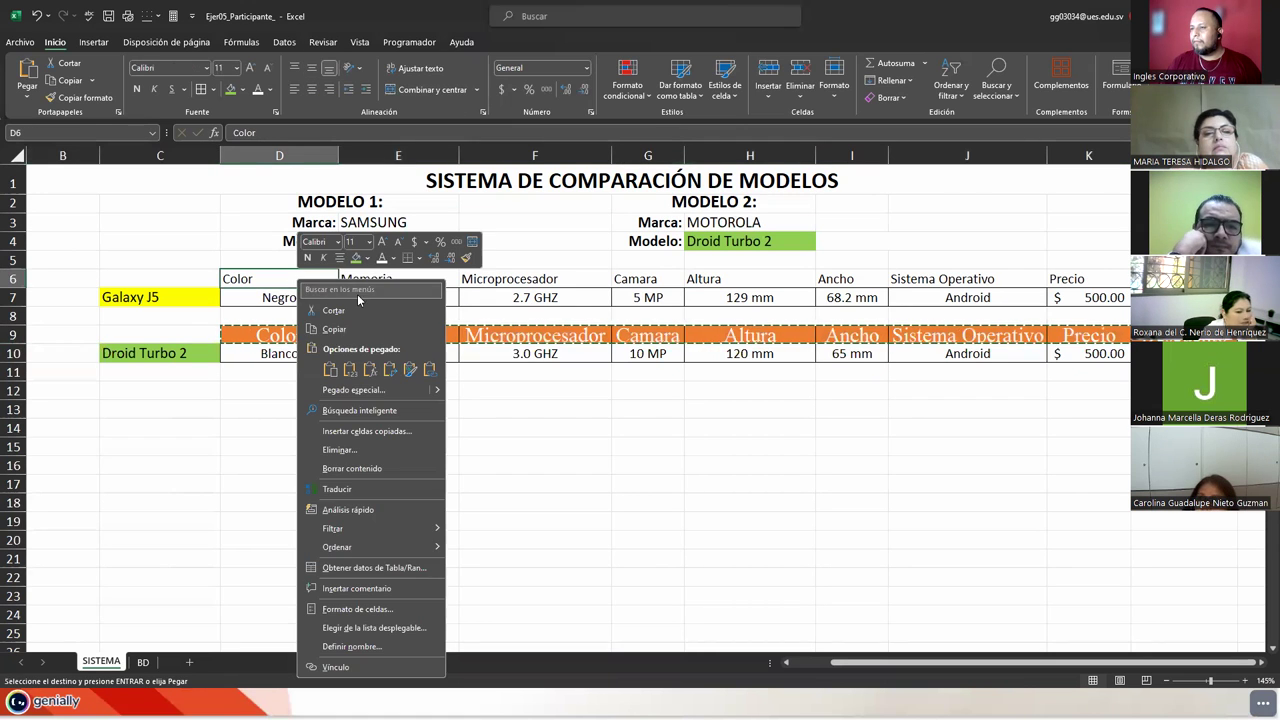
left_click(370, 371)
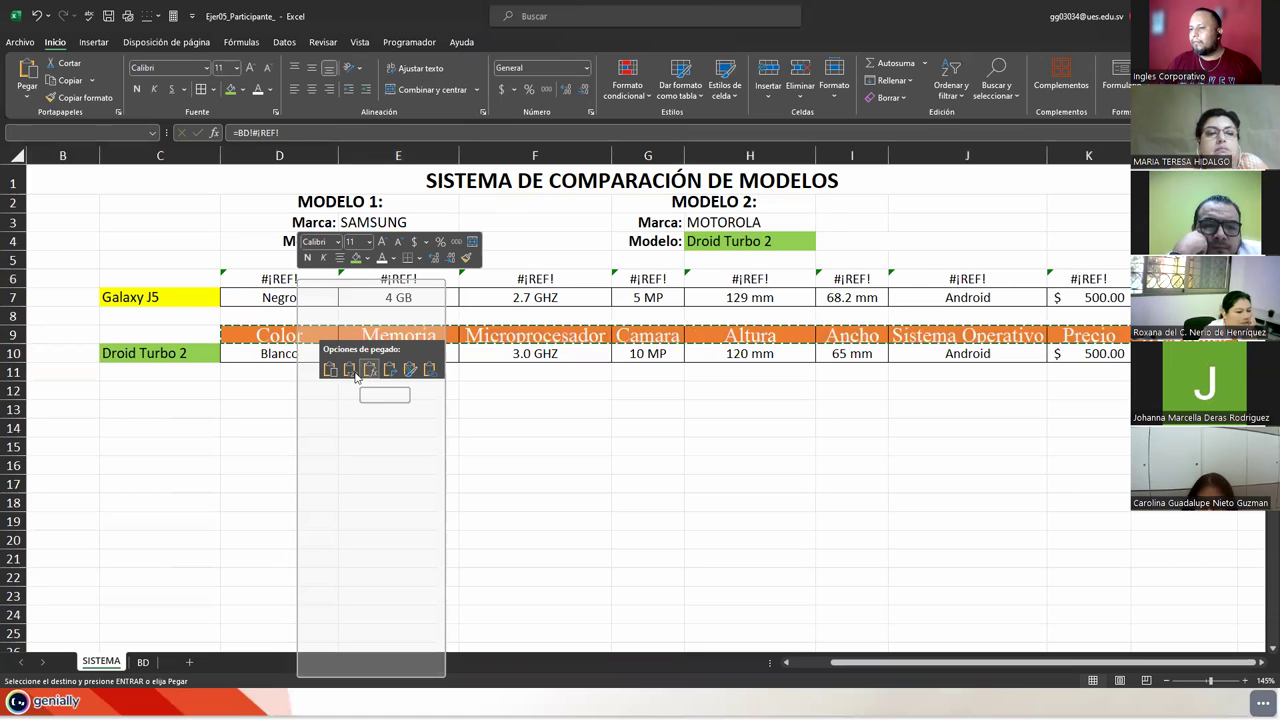
left_click(329, 370)
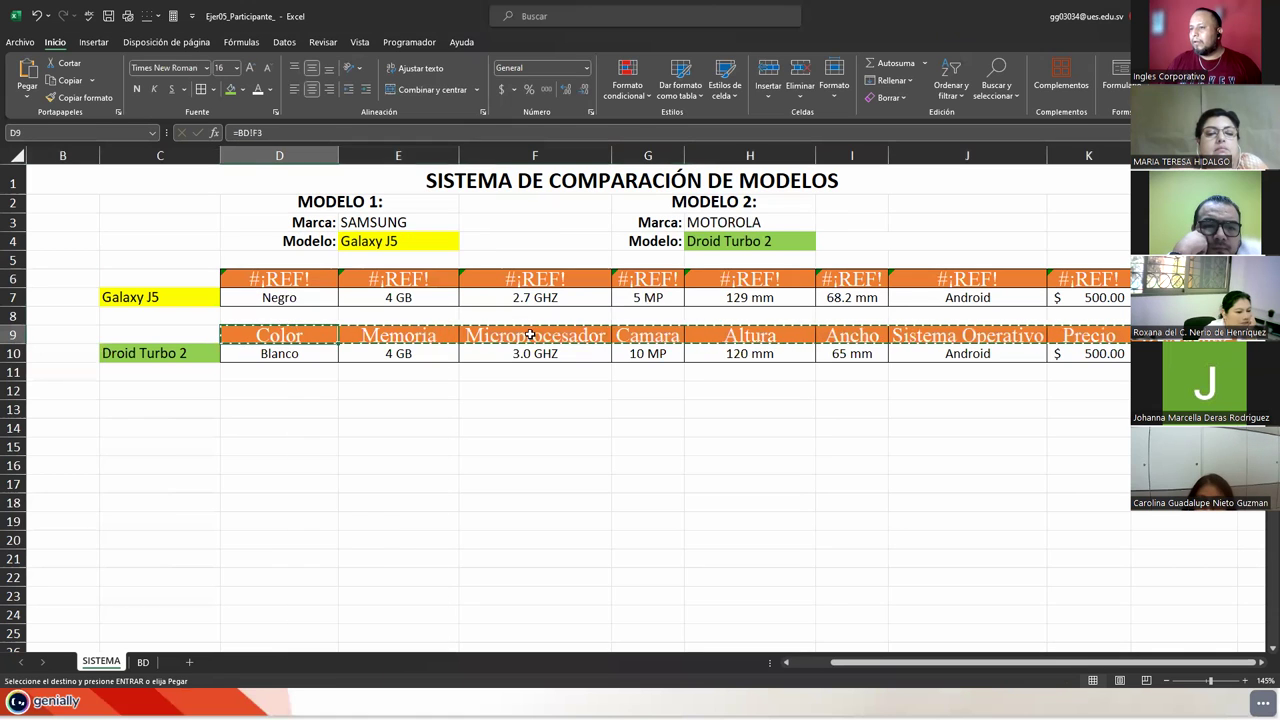
right_click(291, 280)
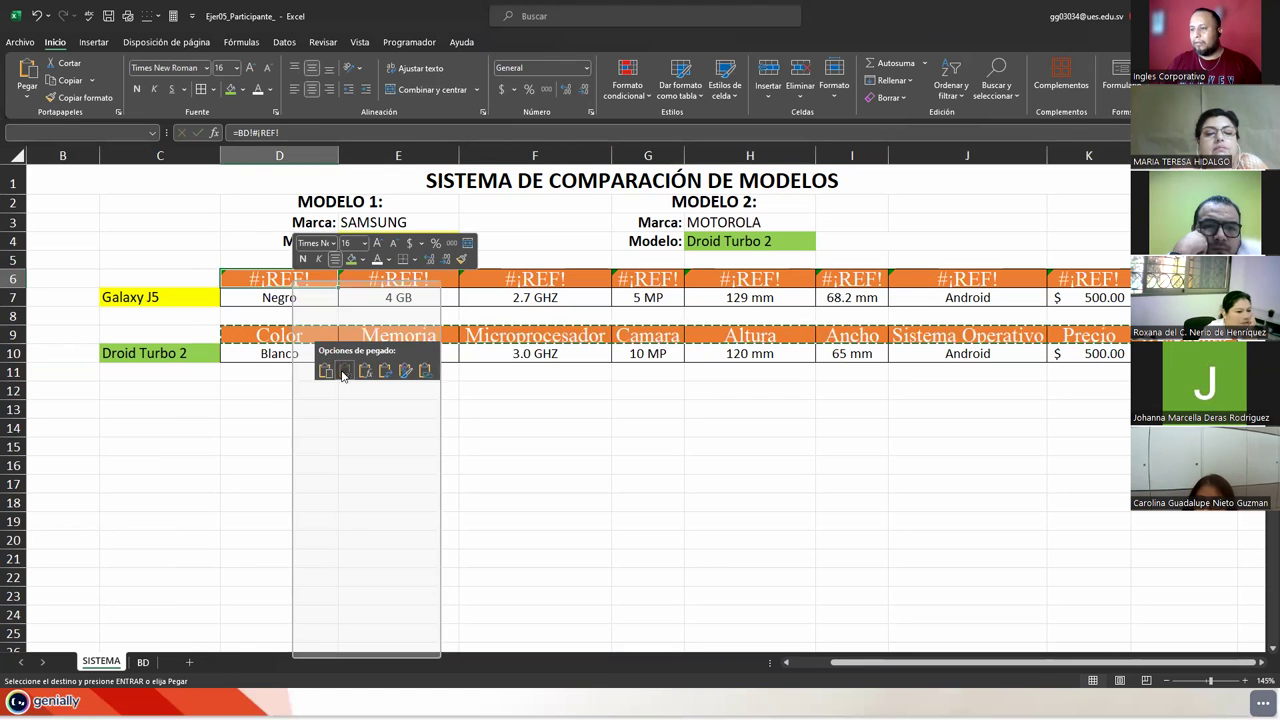
left_click(343, 372)
key("Escape")
left_click(410, 487)
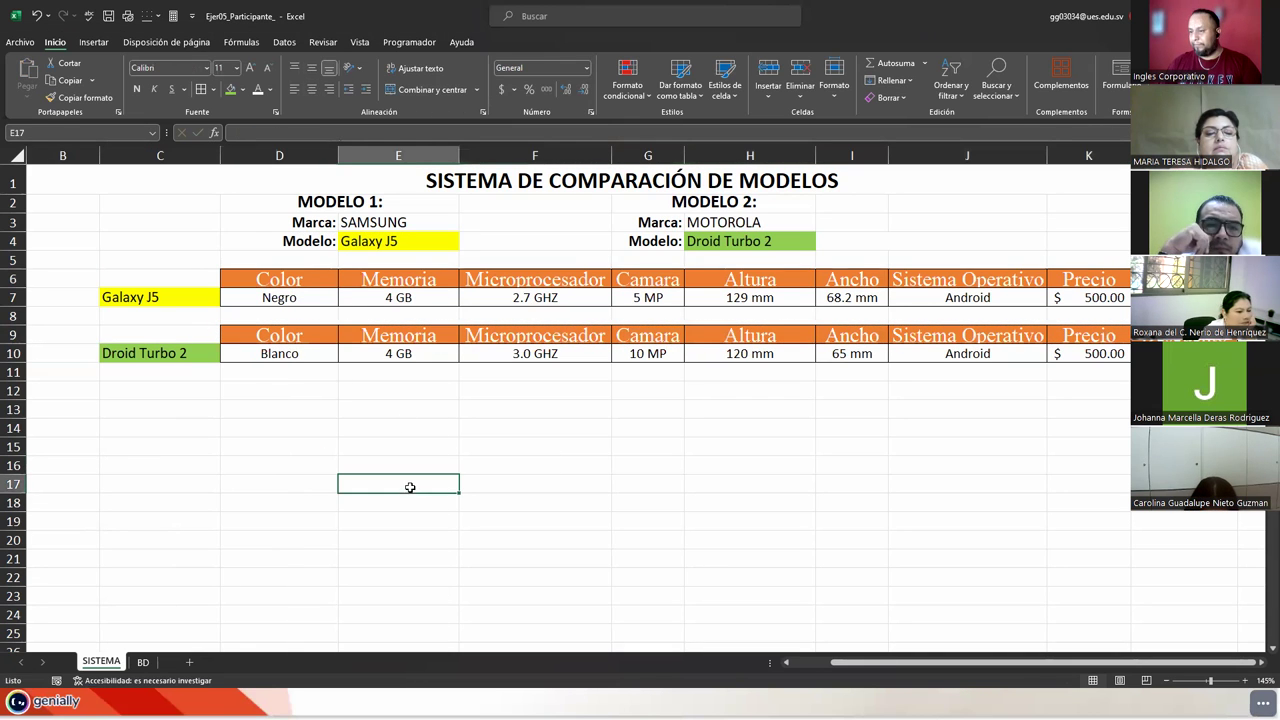
- Insert a blank row at row 8 so Droid Turbo 2 moves to rows 10–11
right_click(18, 318)
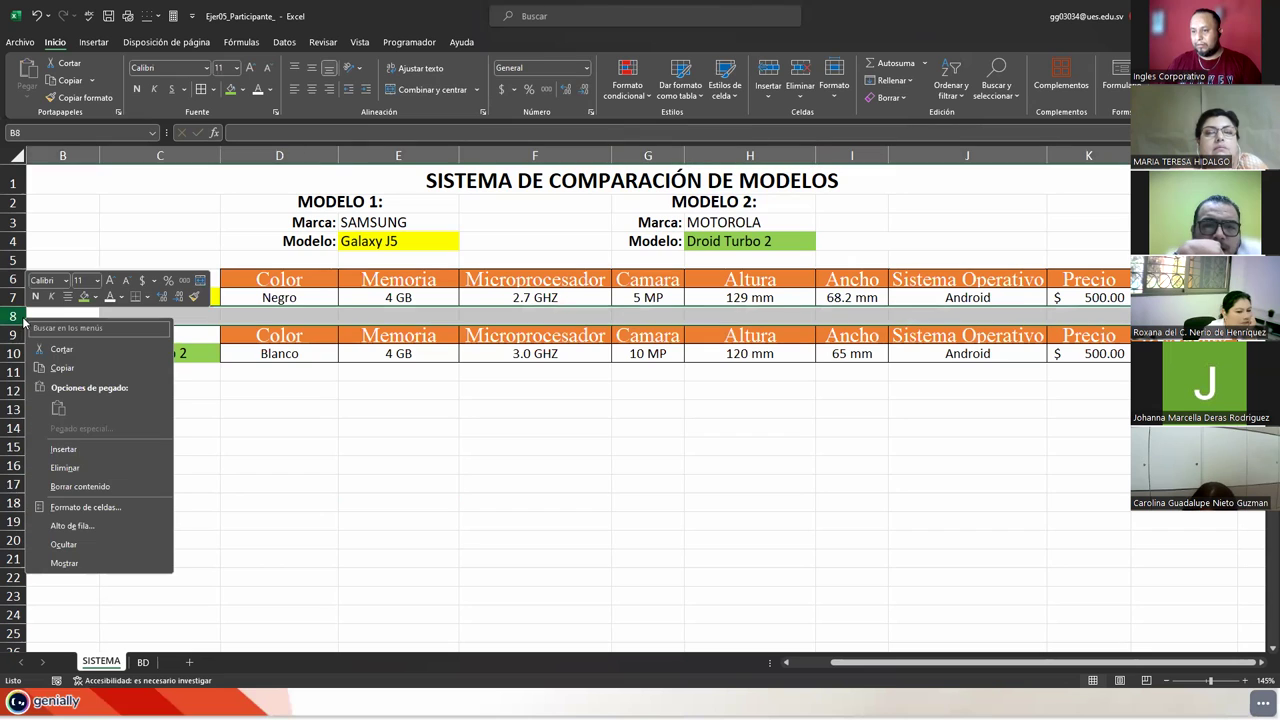
left_click(64, 450)
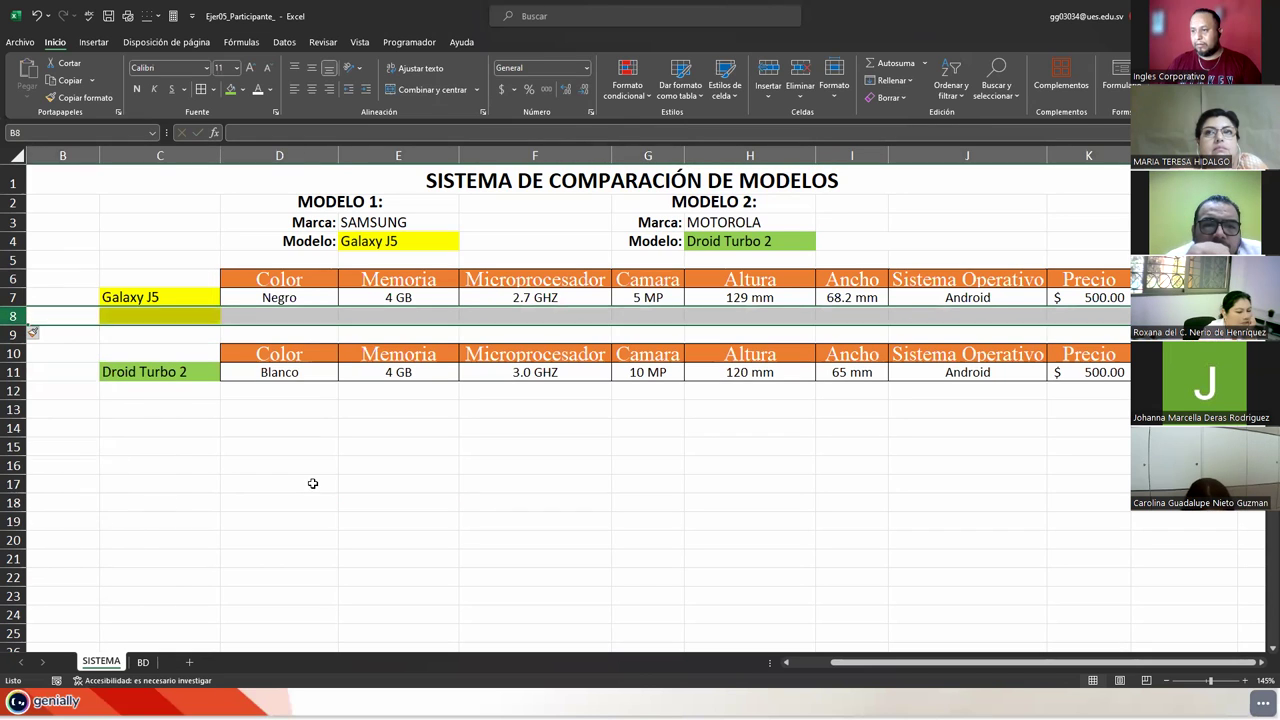
left_click(354, 468)
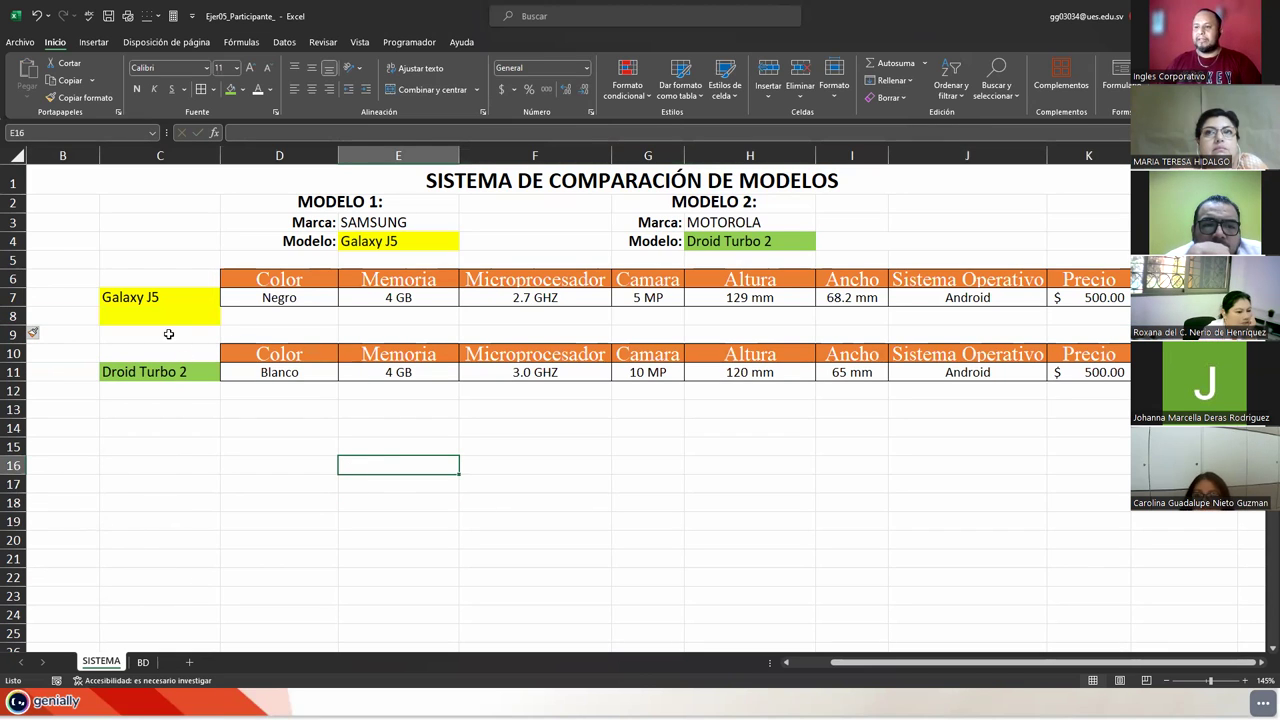
left_click(128, 319)
- Set Modelo 1 to MOTOROLA Droid Maxx using its brand and model dropdowns
left_click(306, 324)
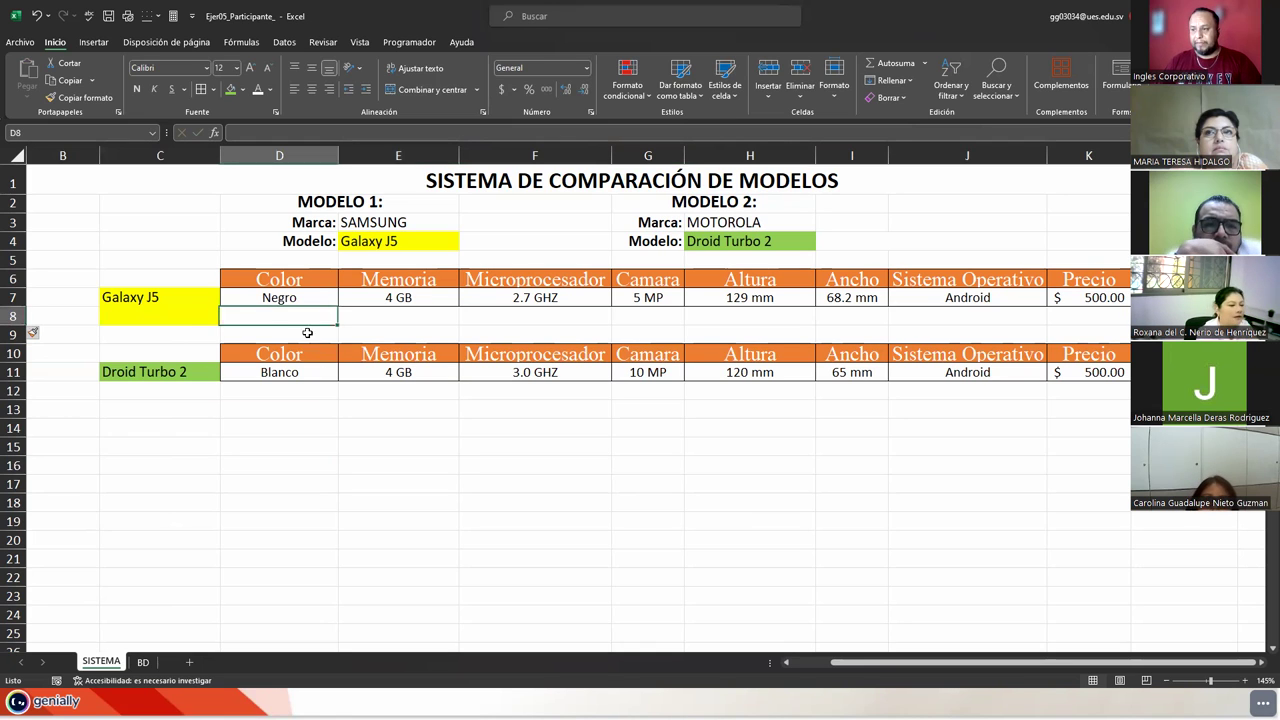
mouse_move(337, 327)
left_mouse_down()
mouse_move(176, 316)
mouse_move(264, 320)
left_mouse_up()
left_click(411, 220)
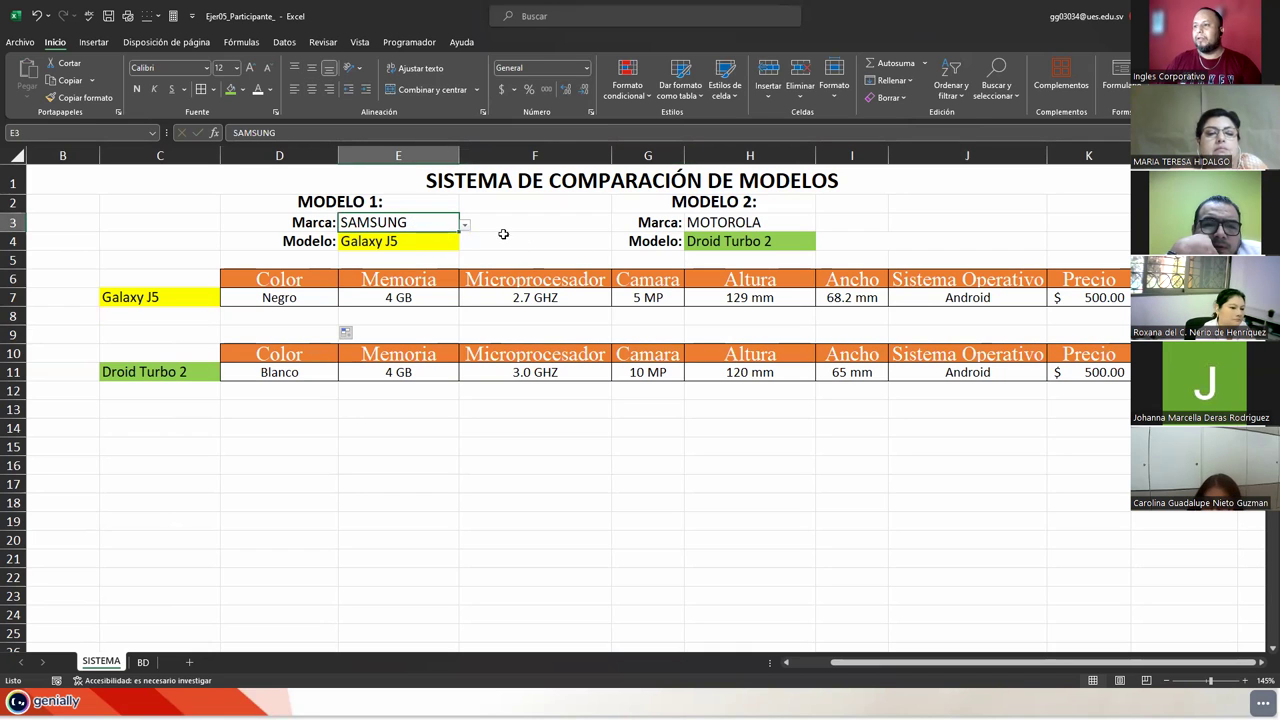
left_click(465, 225)
left_click(428, 262)
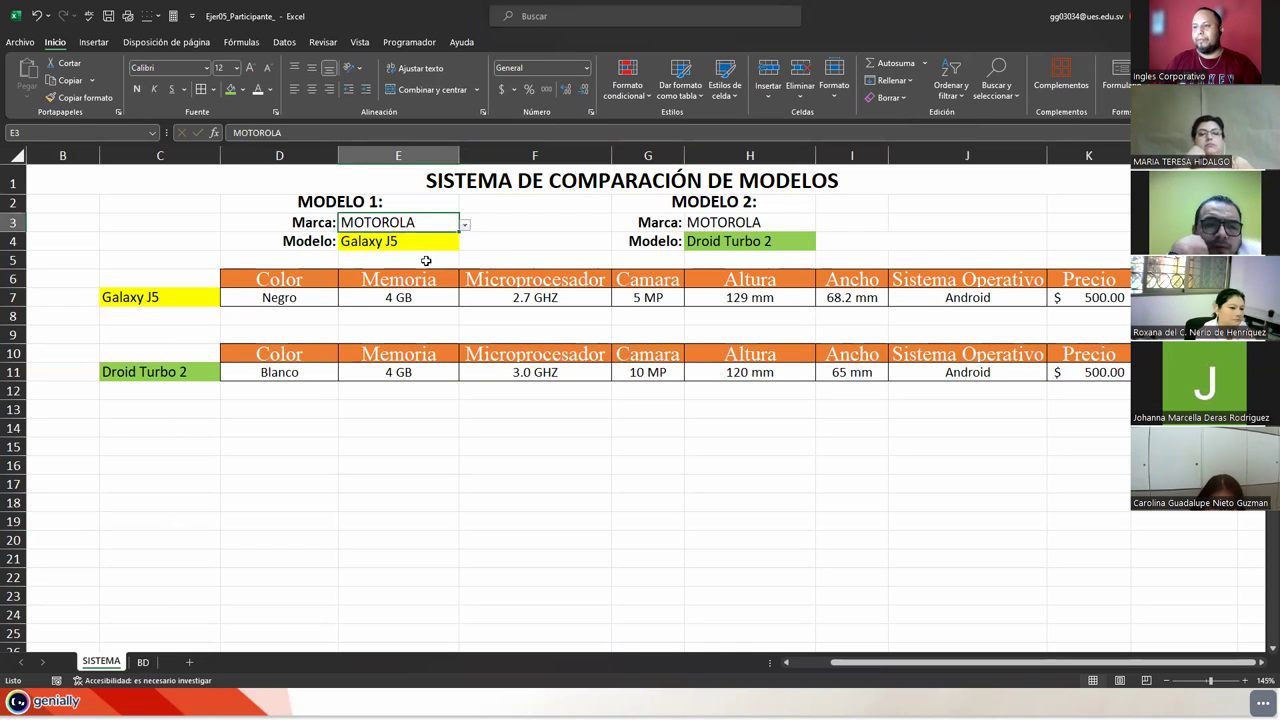
left_click(432, 247)
left_click(465, 244)
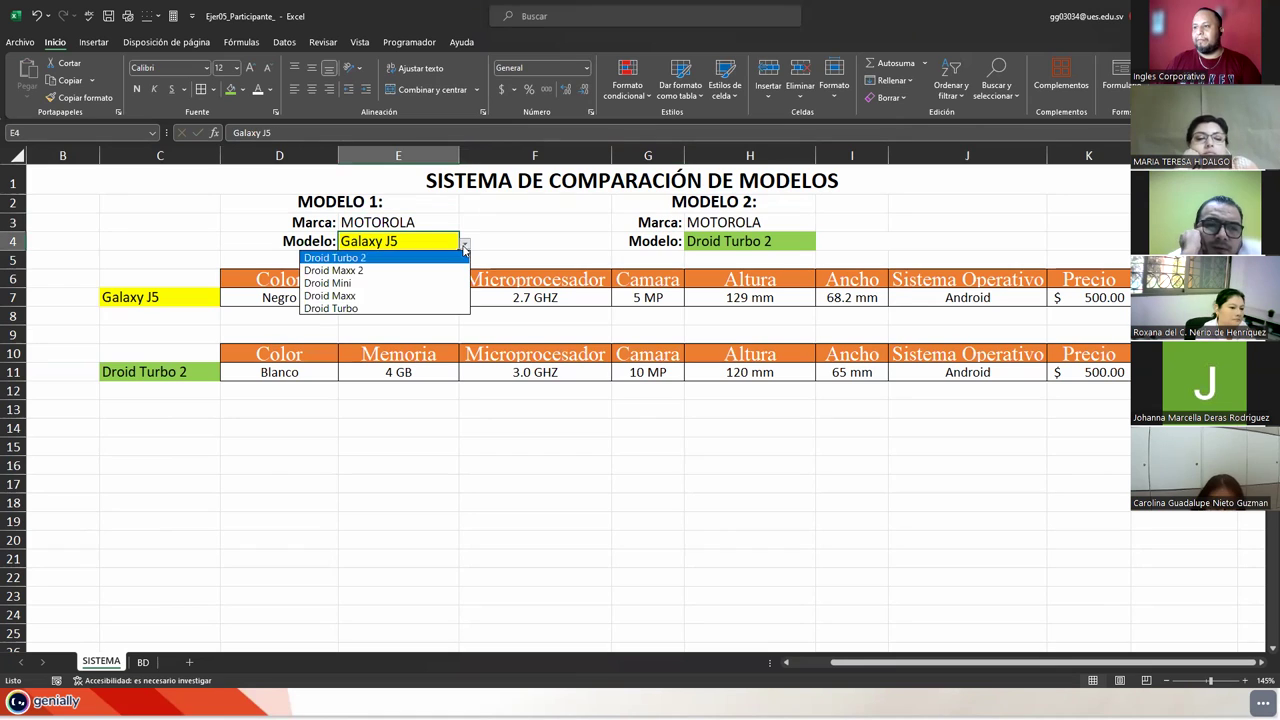
left_click(367, 299)
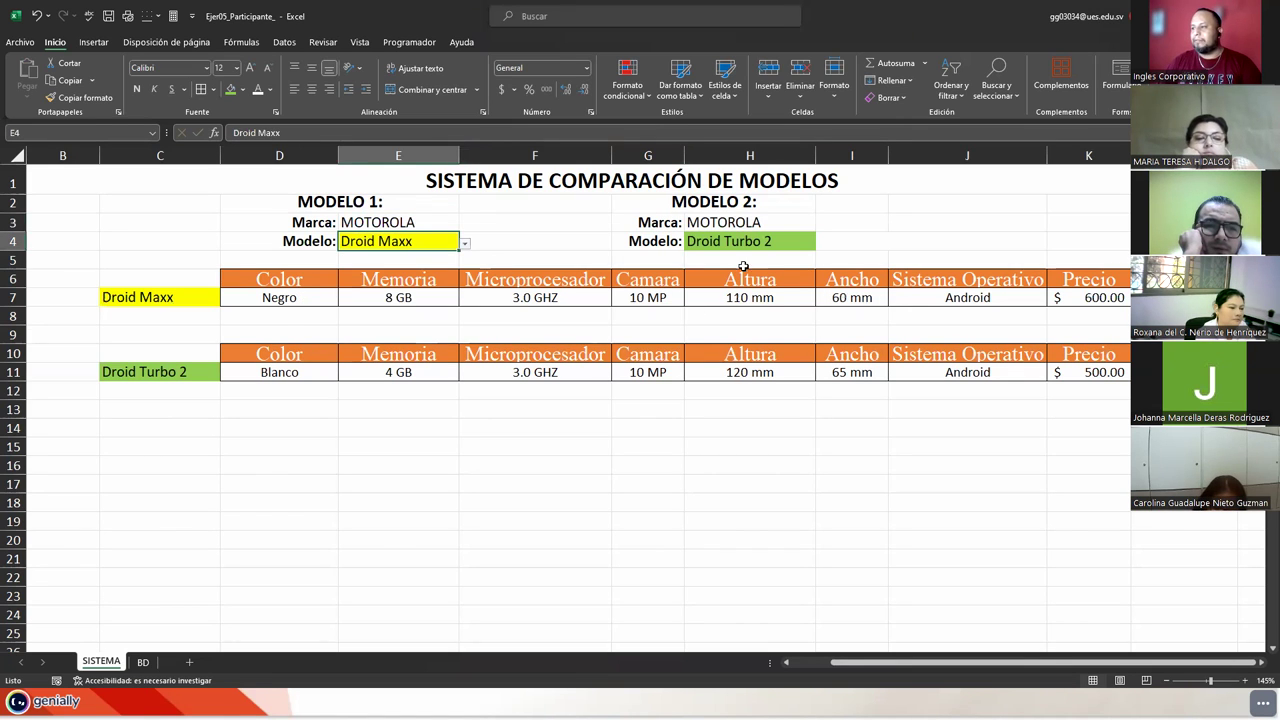
- Set Modelo 2 to APPLE iPhone 5S so its row shows Gris, 2.5 GHZ, iOS, $900.00
left_click(787, 226)
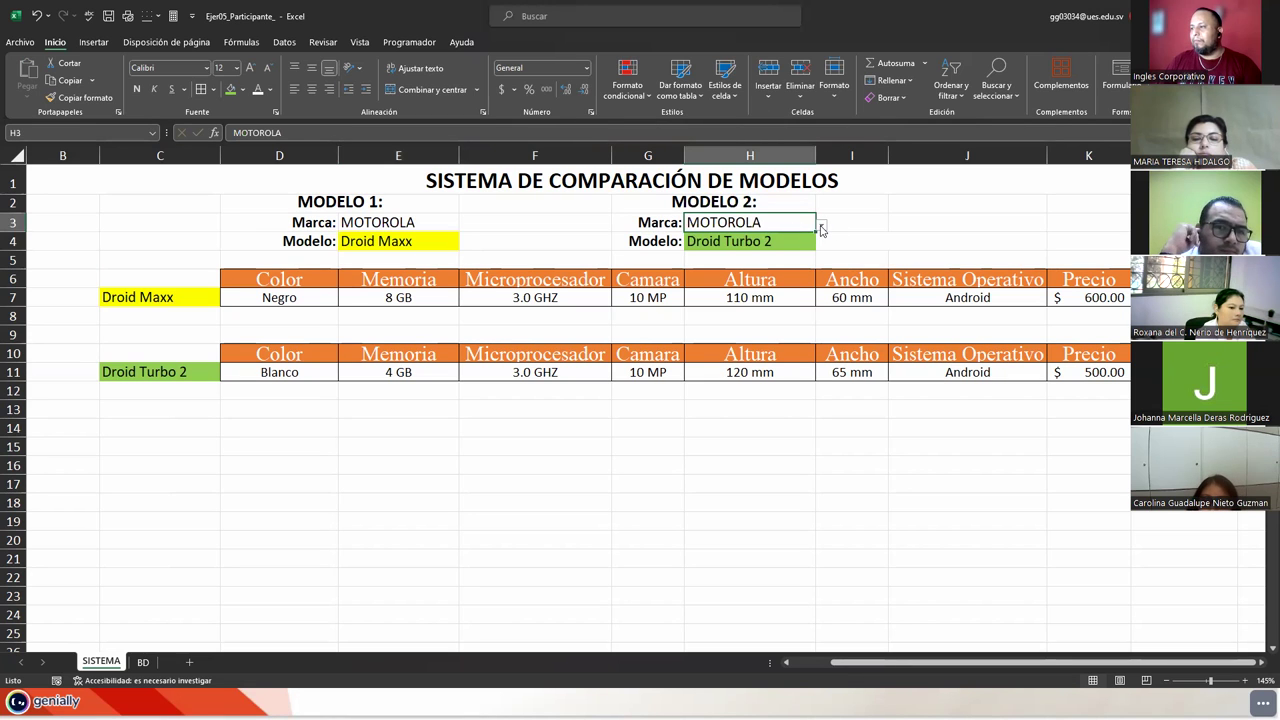
left_click(821, 229)
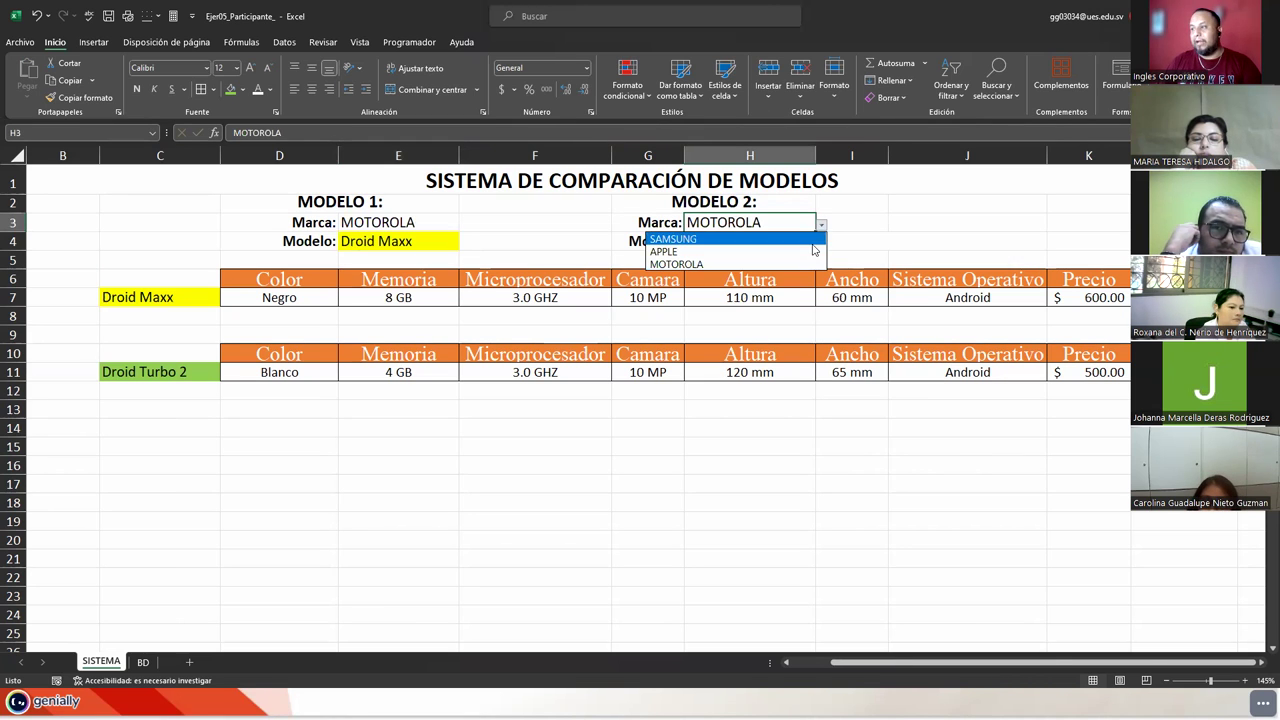
left_click(811, 253)
left_click(810, 243)
left_click(821, 244)
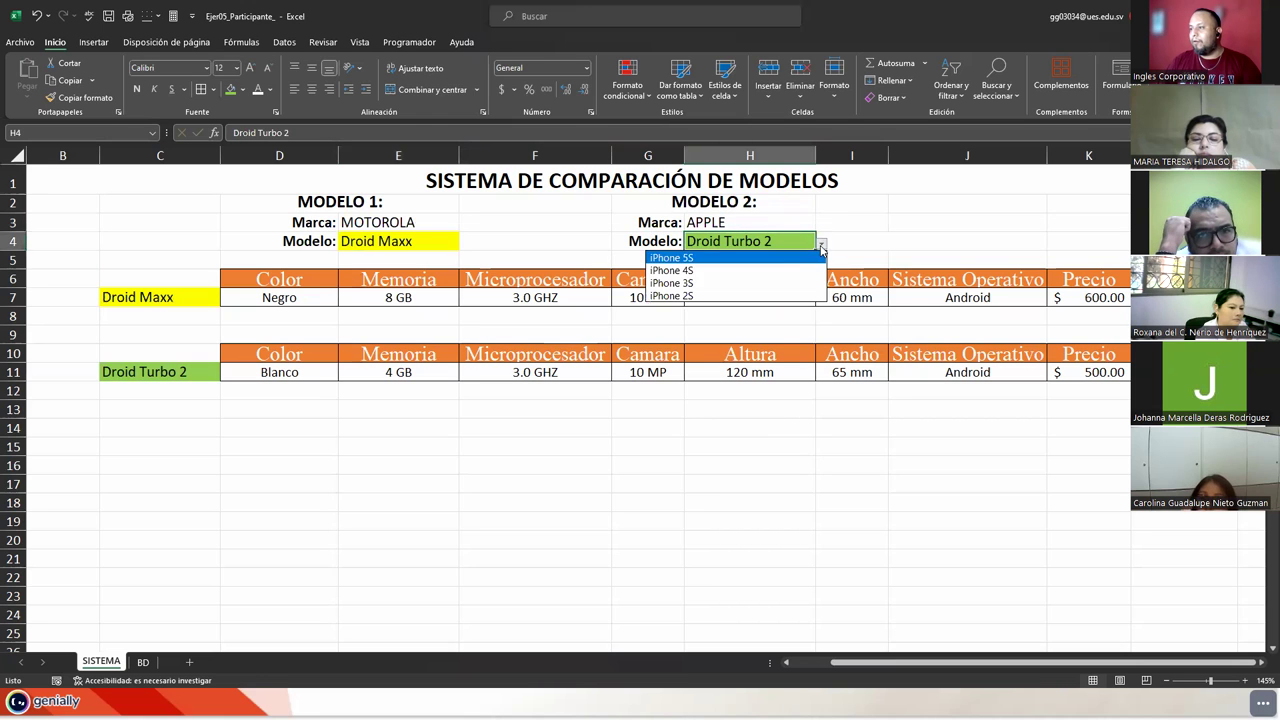
left_click(715, 258)
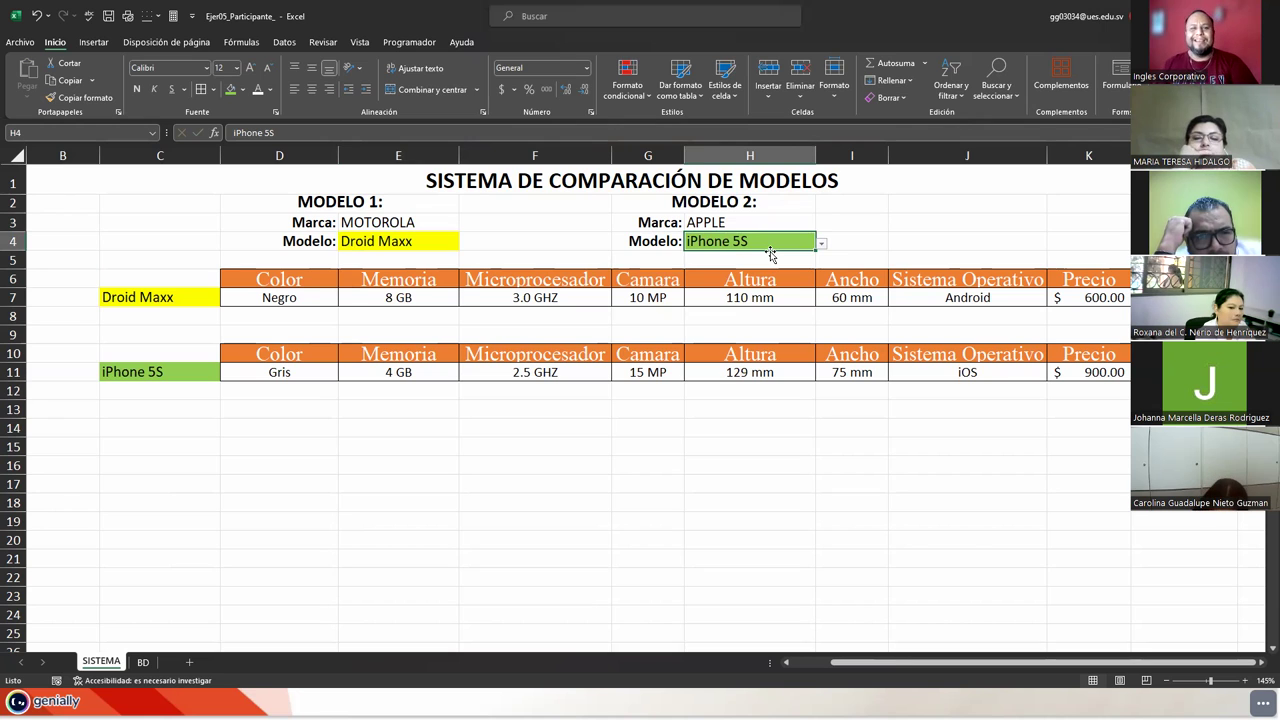
left_click(354, 443)
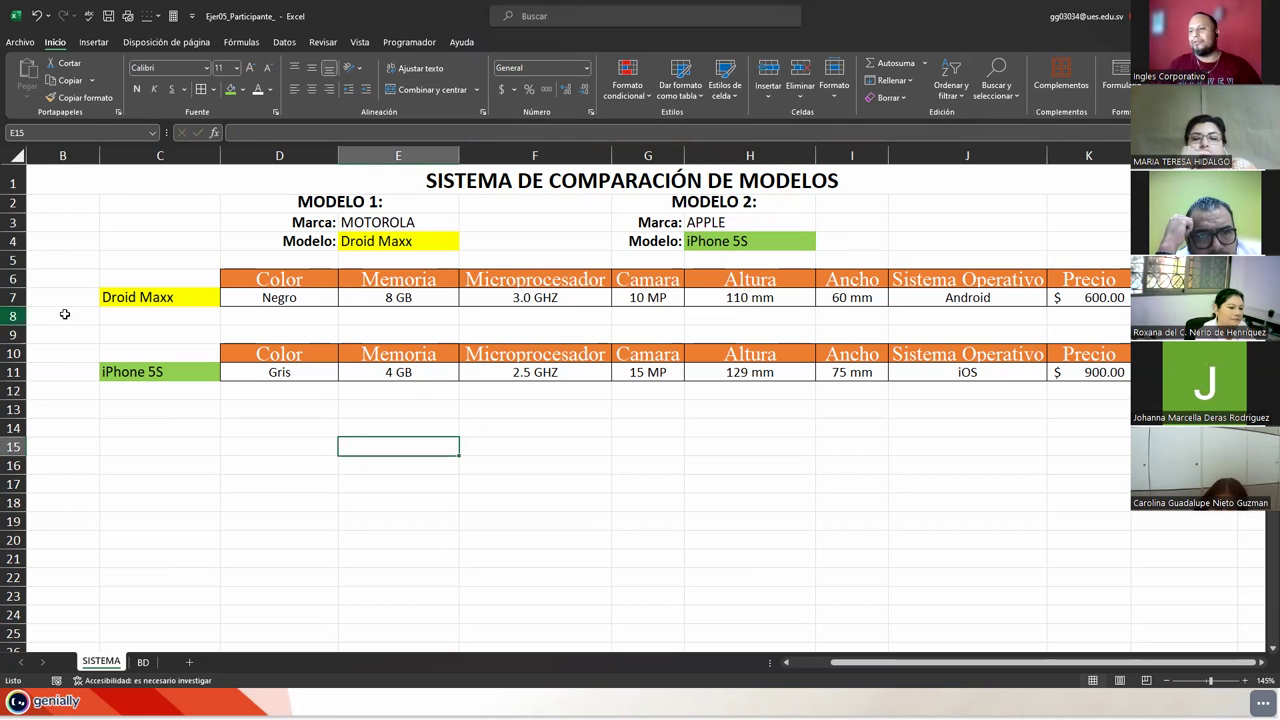
- Insert a blank row above the title row
right_click(12, 185)
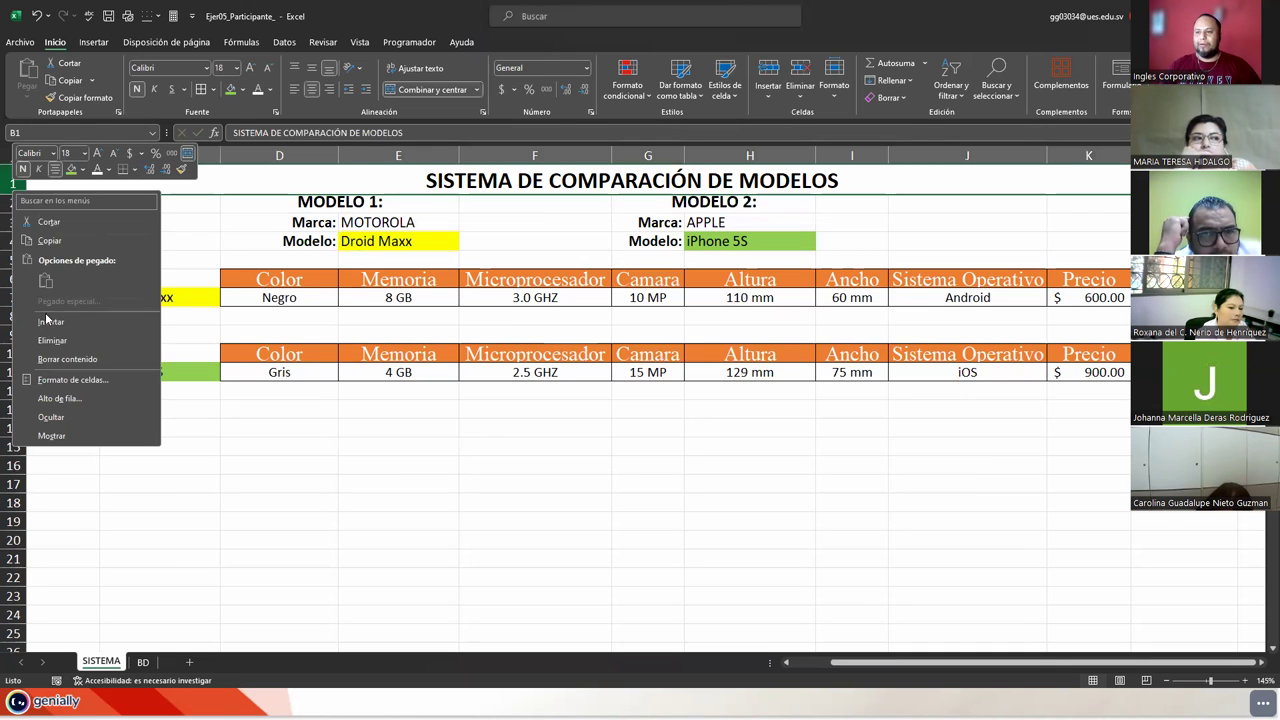
left_click(50, 323)
left_click(400, 463)
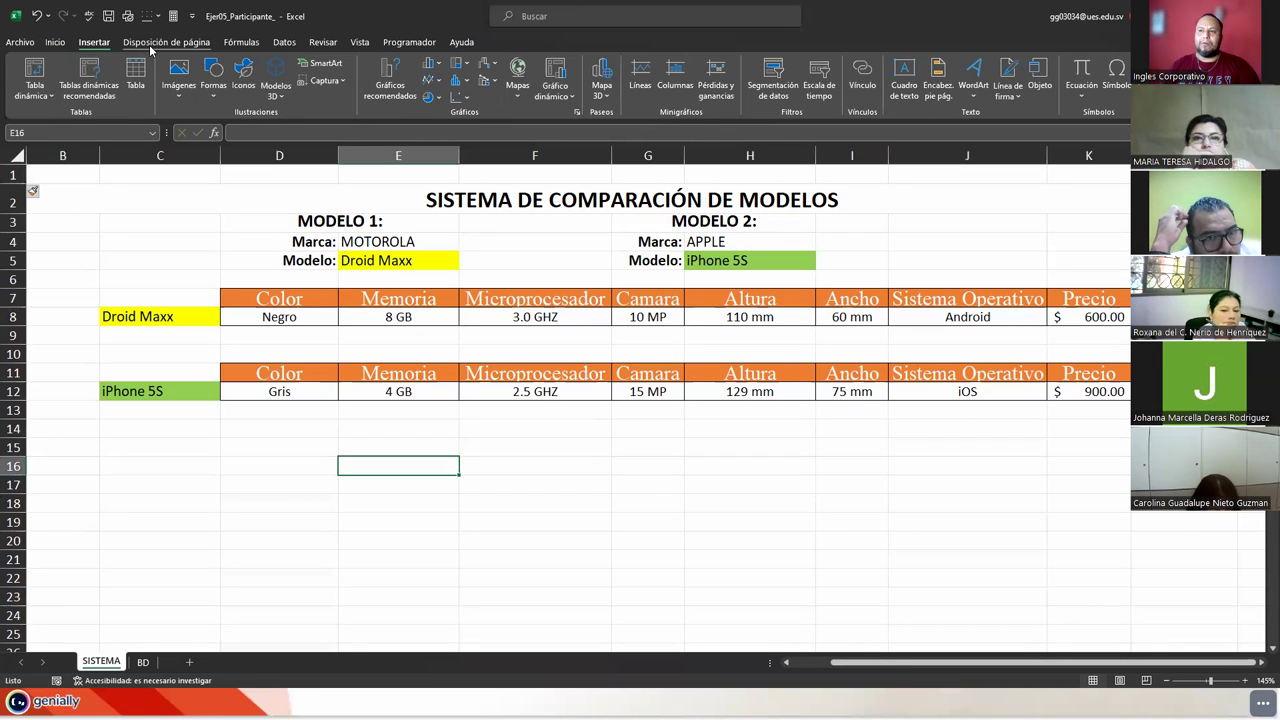
- Draw a rounded rectangle over the whole comparison area
left_click(212, 78)
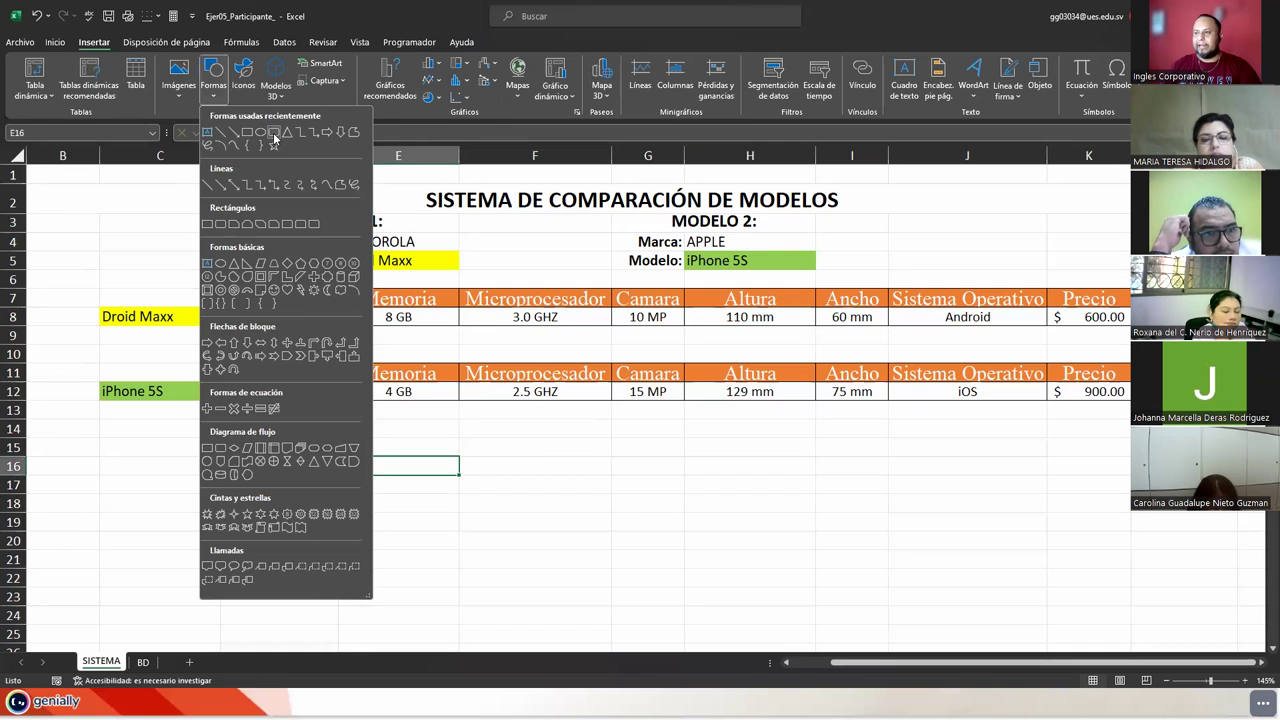
left_click(273, 135)
left_click_drag(76, 170, 1150, 496)
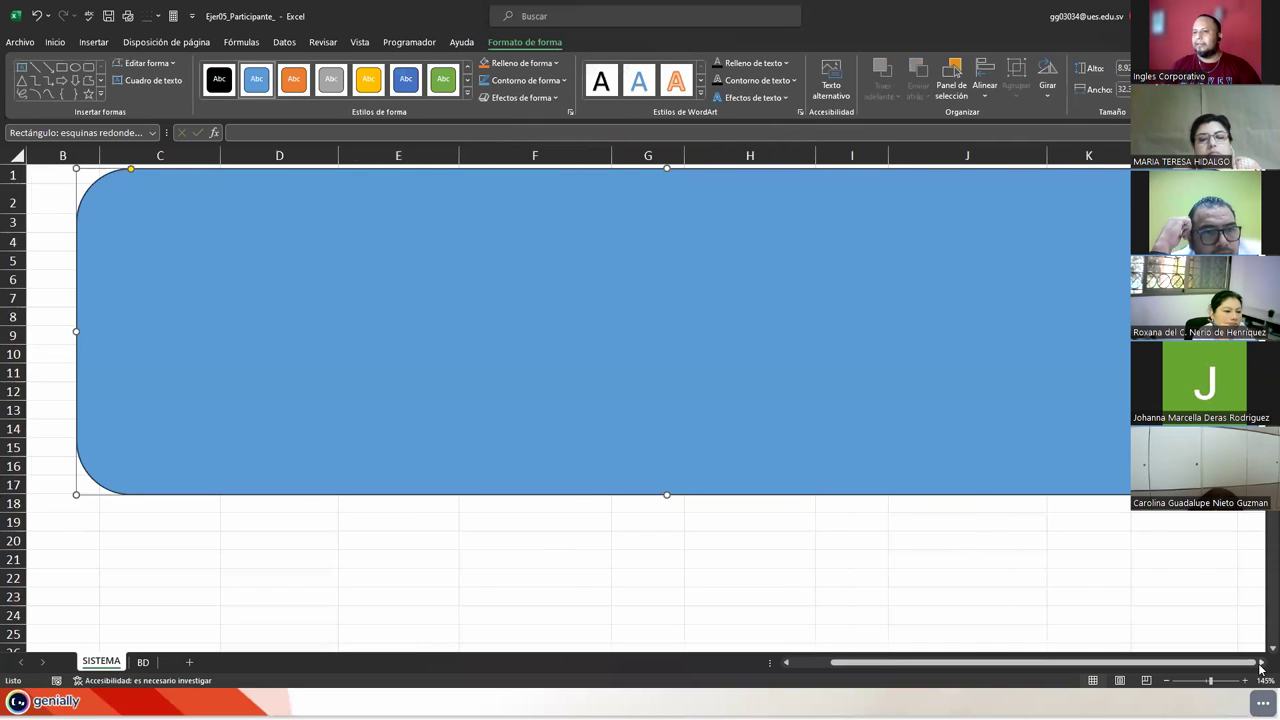
left_click(1261, 662)
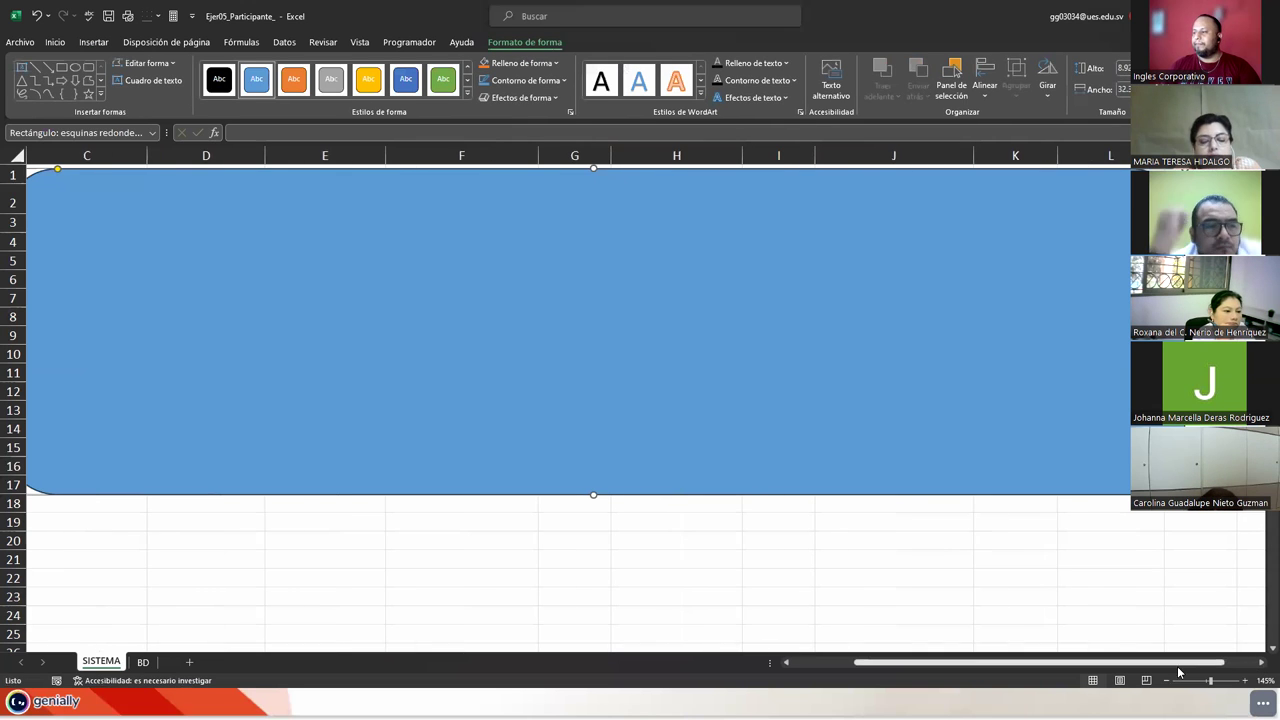
mouse_move(1163, 663)
left_mouse_down()
mouse_move(1146, 663)
mouse_move(1161, 663)
left_mouse_up()
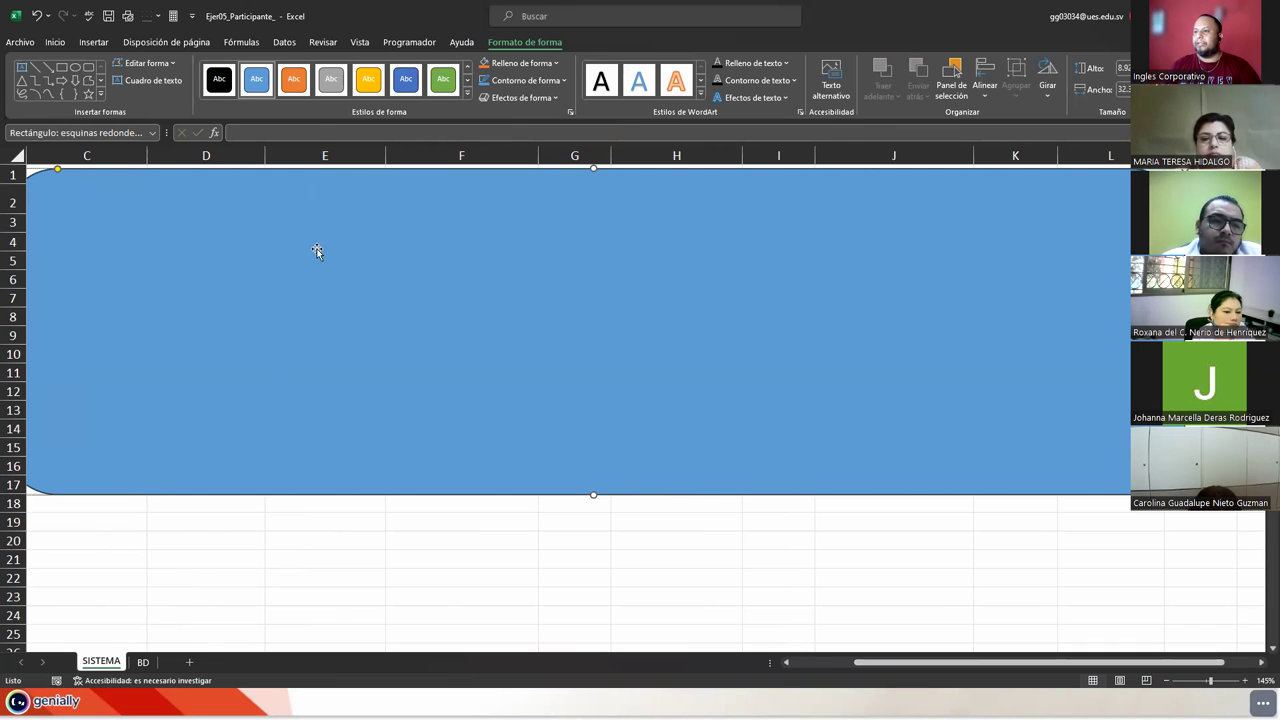
- Give the rectangle no fill and a thick dark outline
left_click(504, 68)
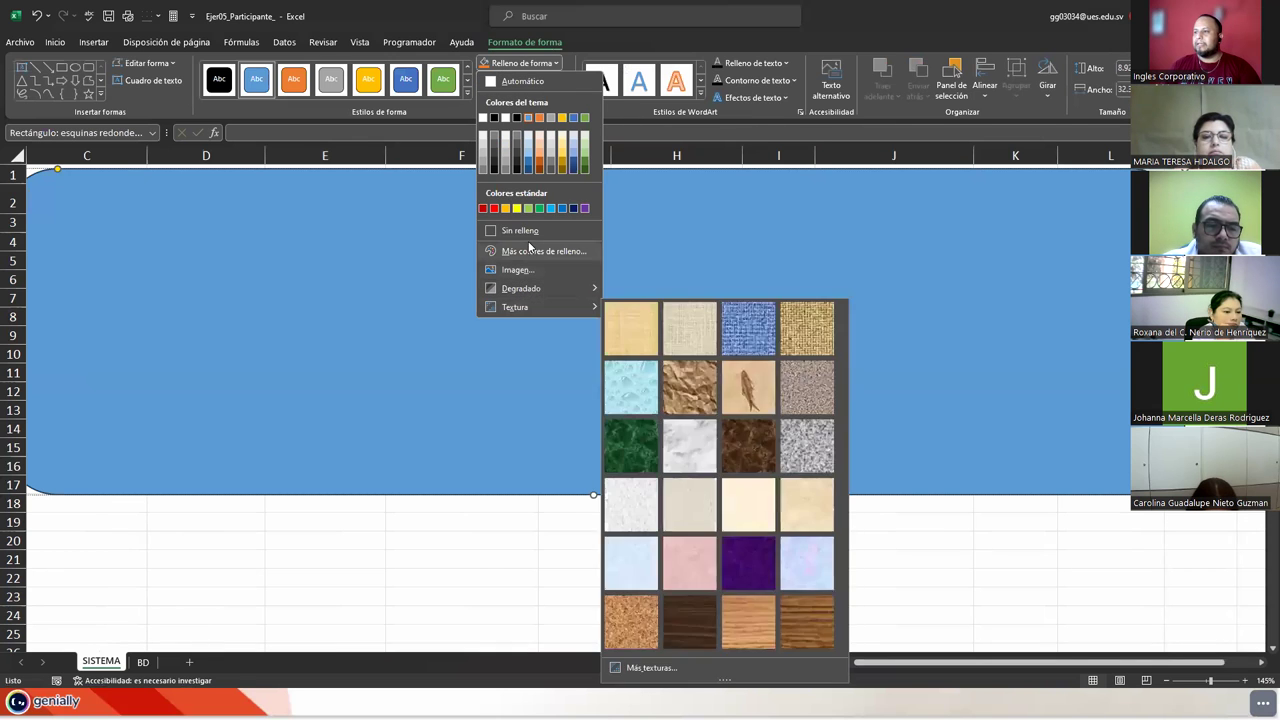
left_click(518, 230)
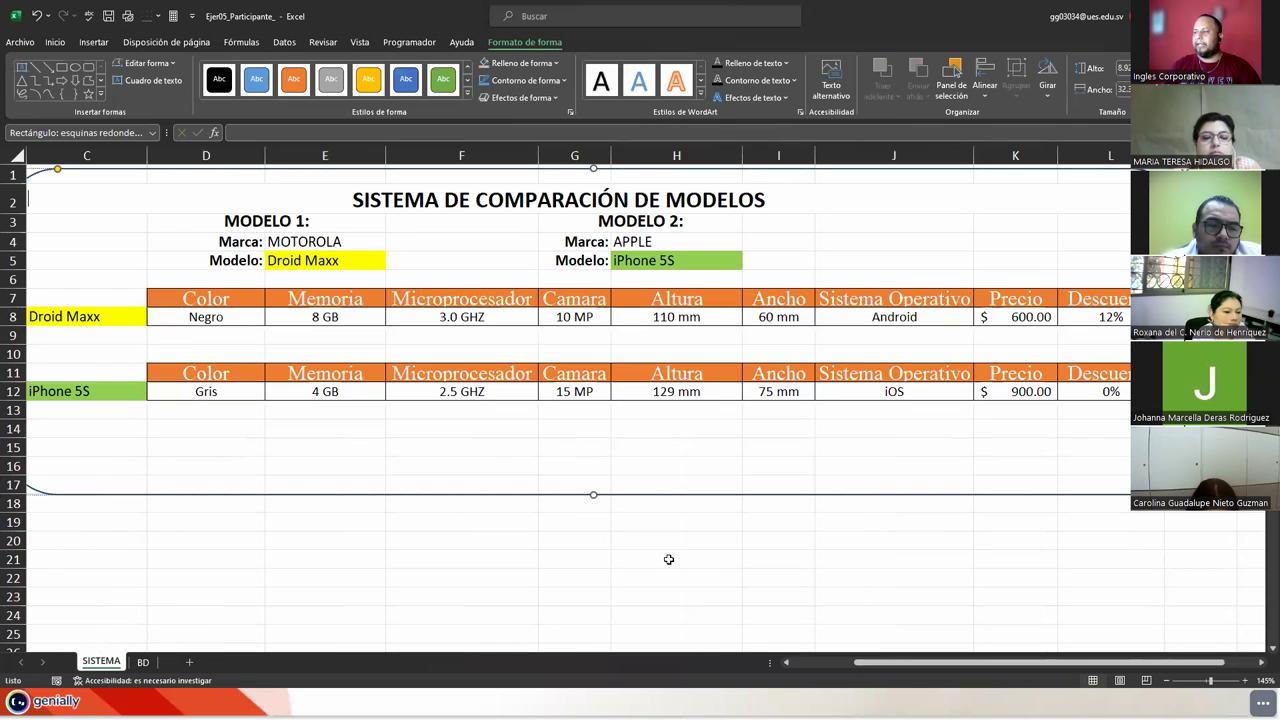
left_click(486, 80)
mouse_move(540, 287)
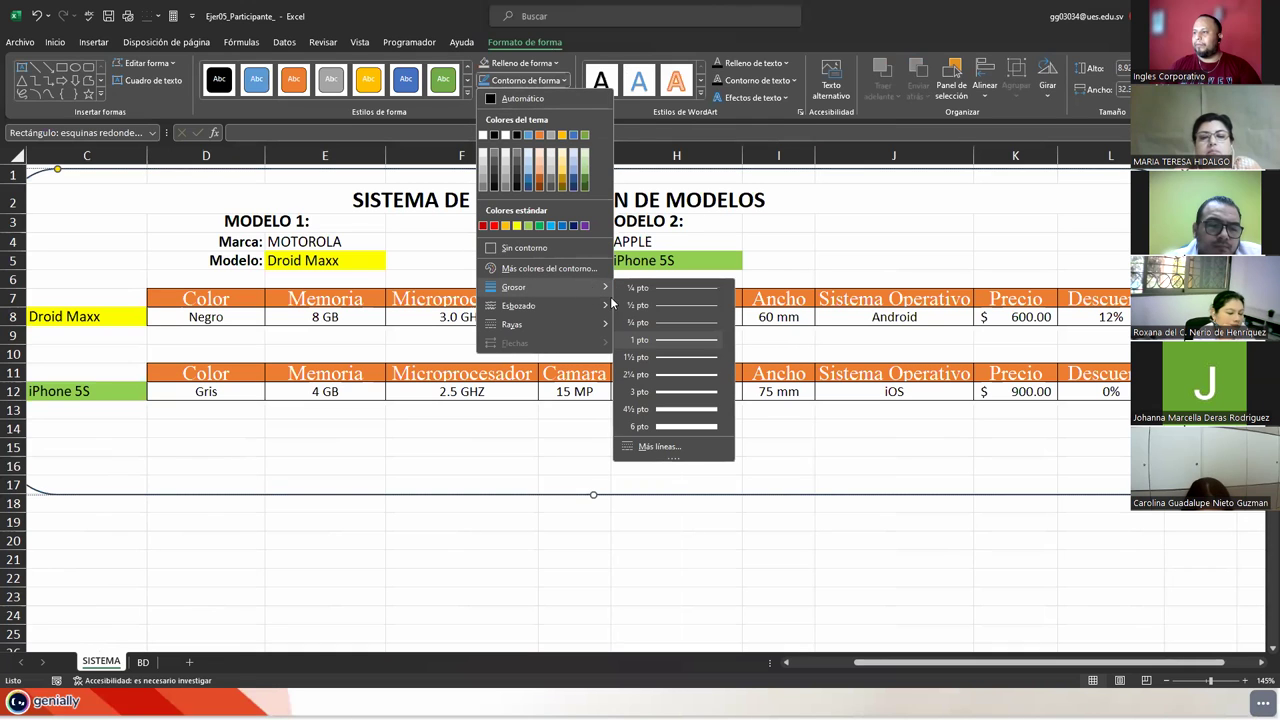
left_click(660, 392)
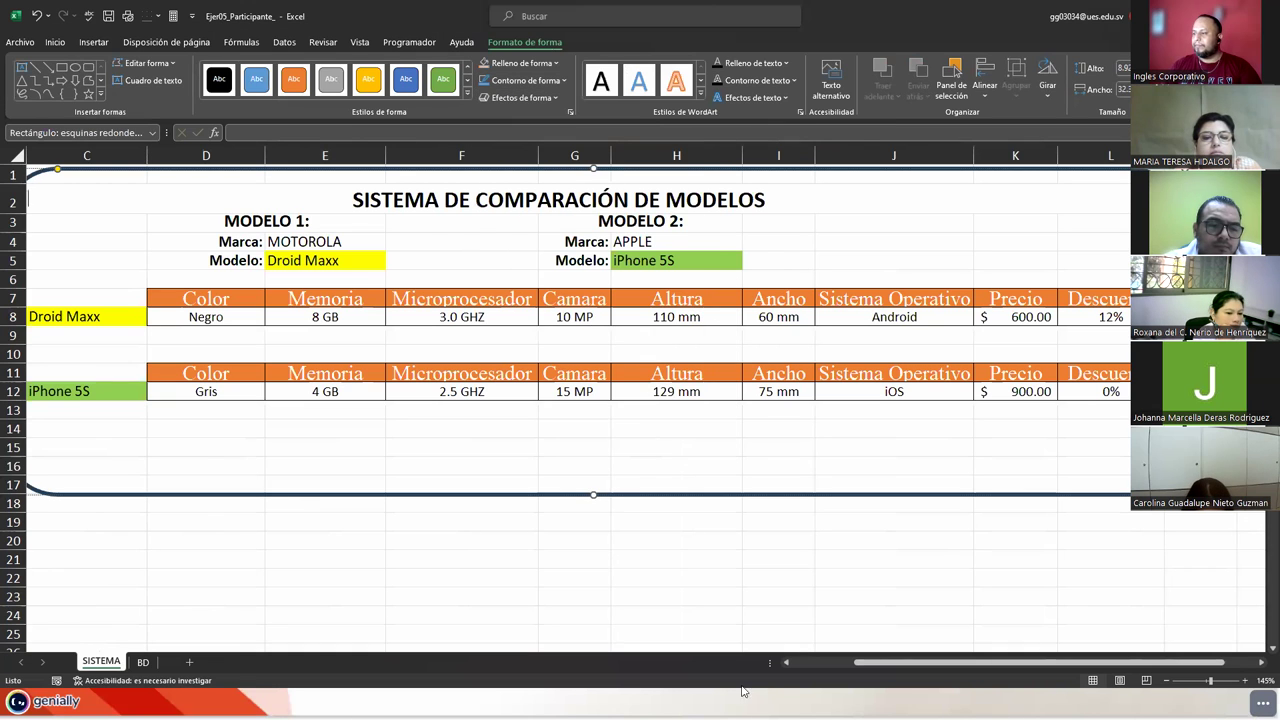
scroll(663, 584, "left", 3)
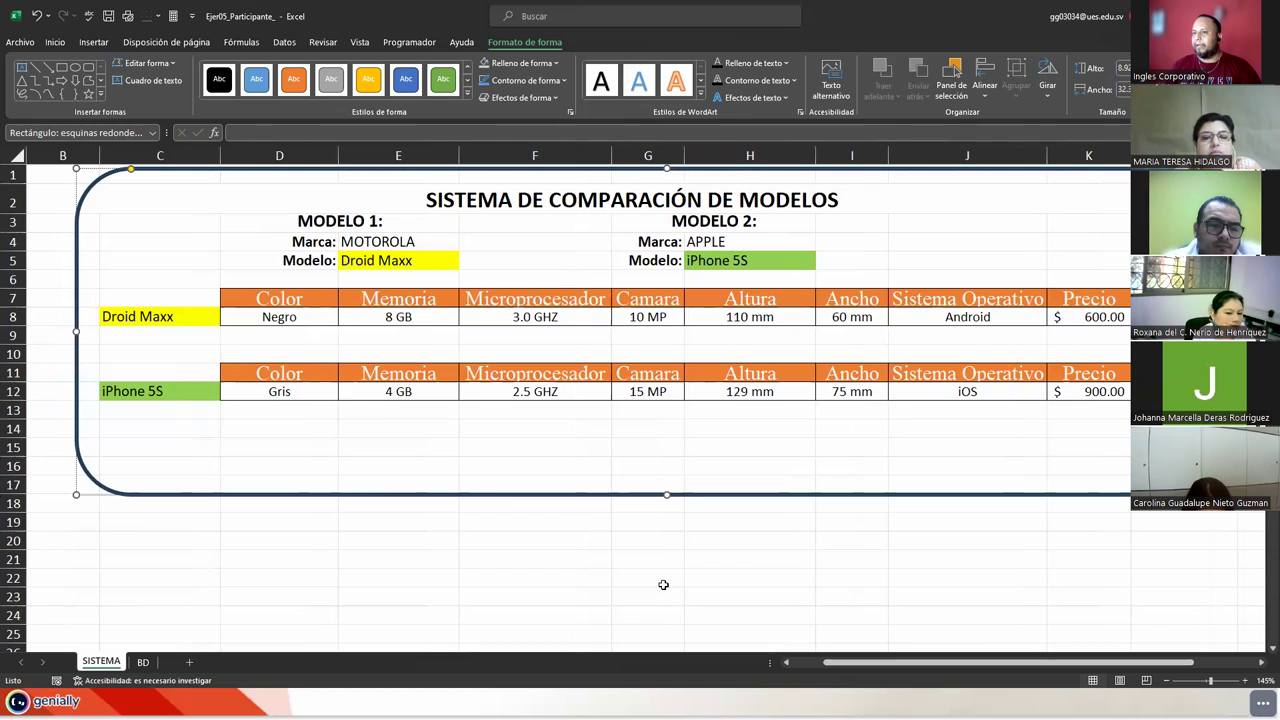
left_click(290, 546)
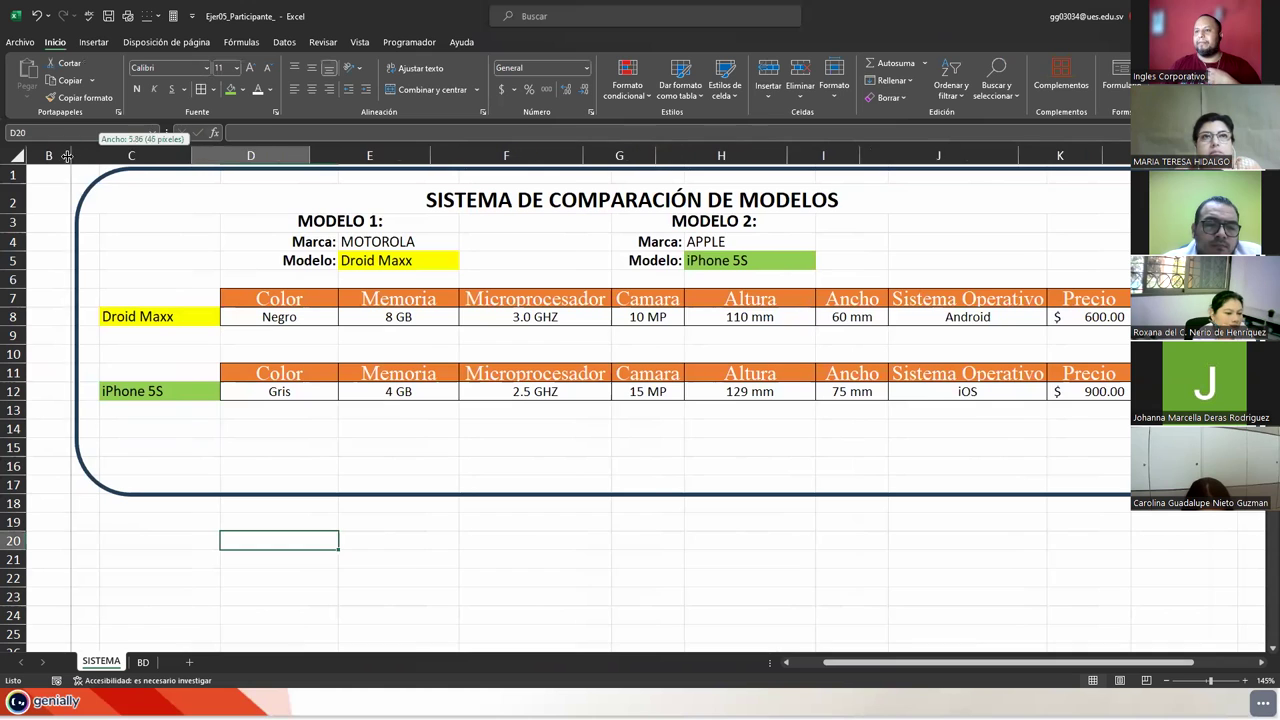
- Narrow column B and hide the gridlines, formula bar and headings
left_click_drag(98, 155, 67, 155)
left_click(452, 552)
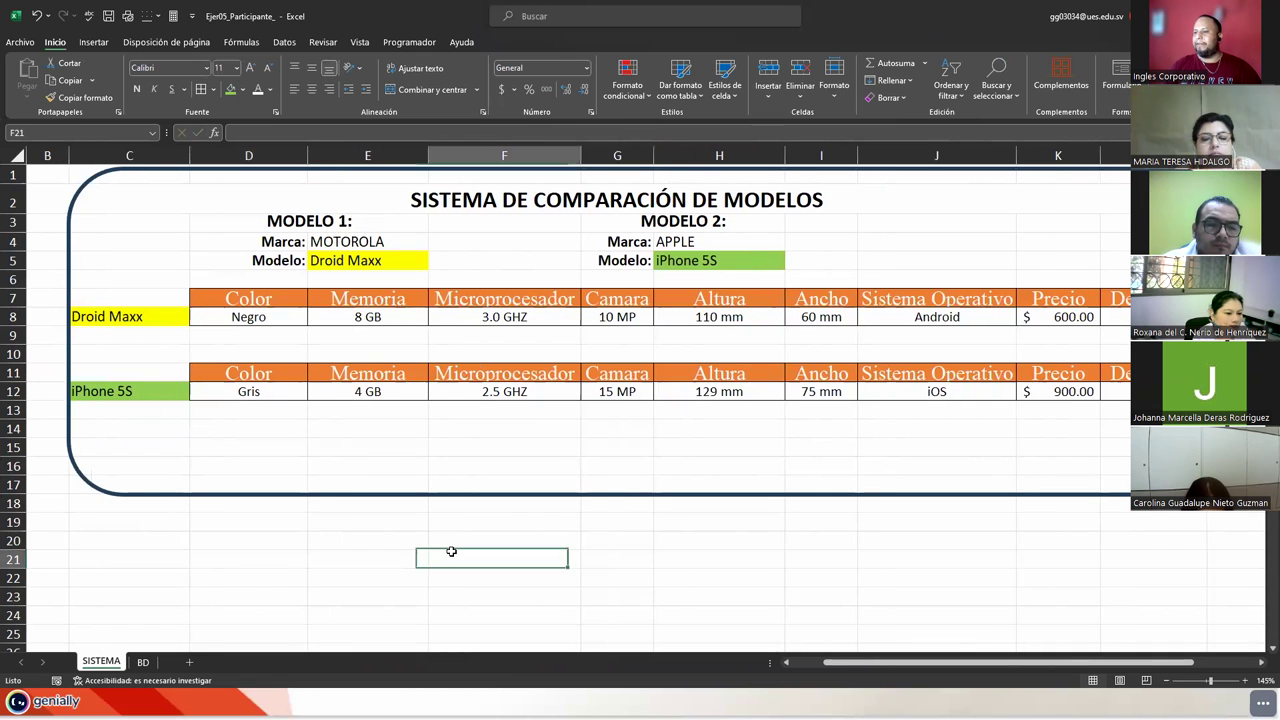
left_click(361, 44)
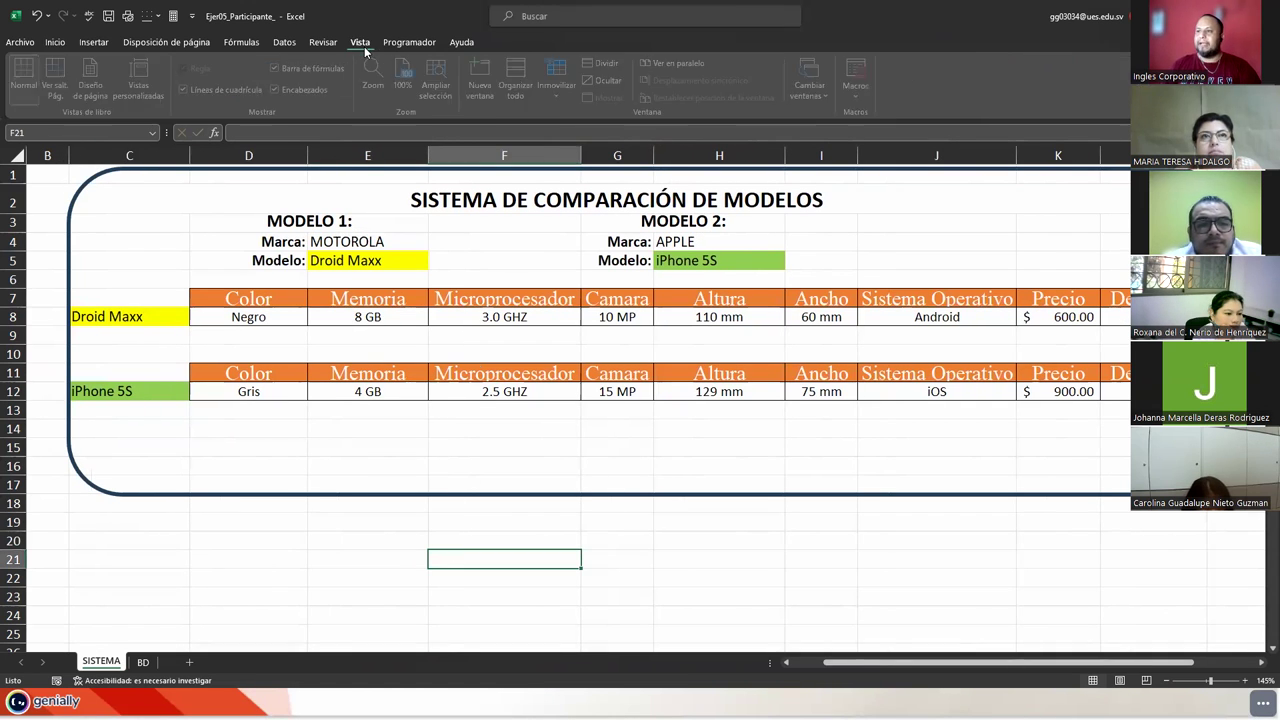
left_click(216, 90)
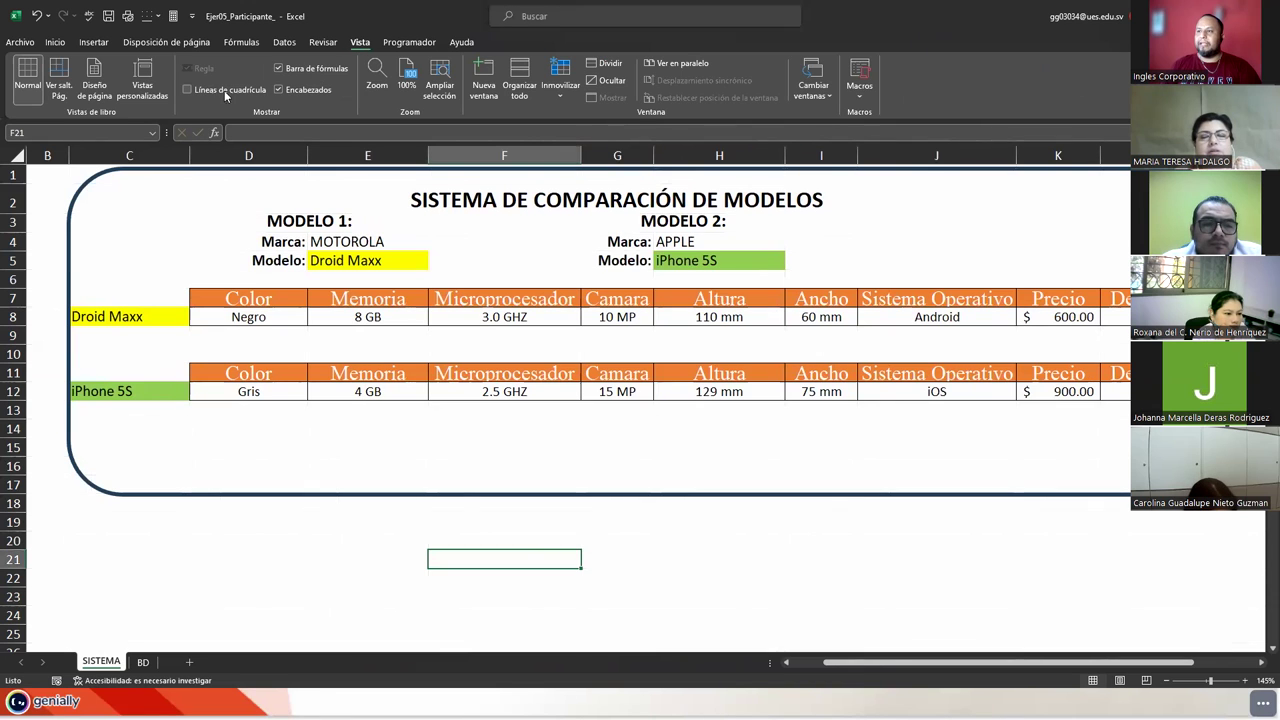
left_click(298, 67)
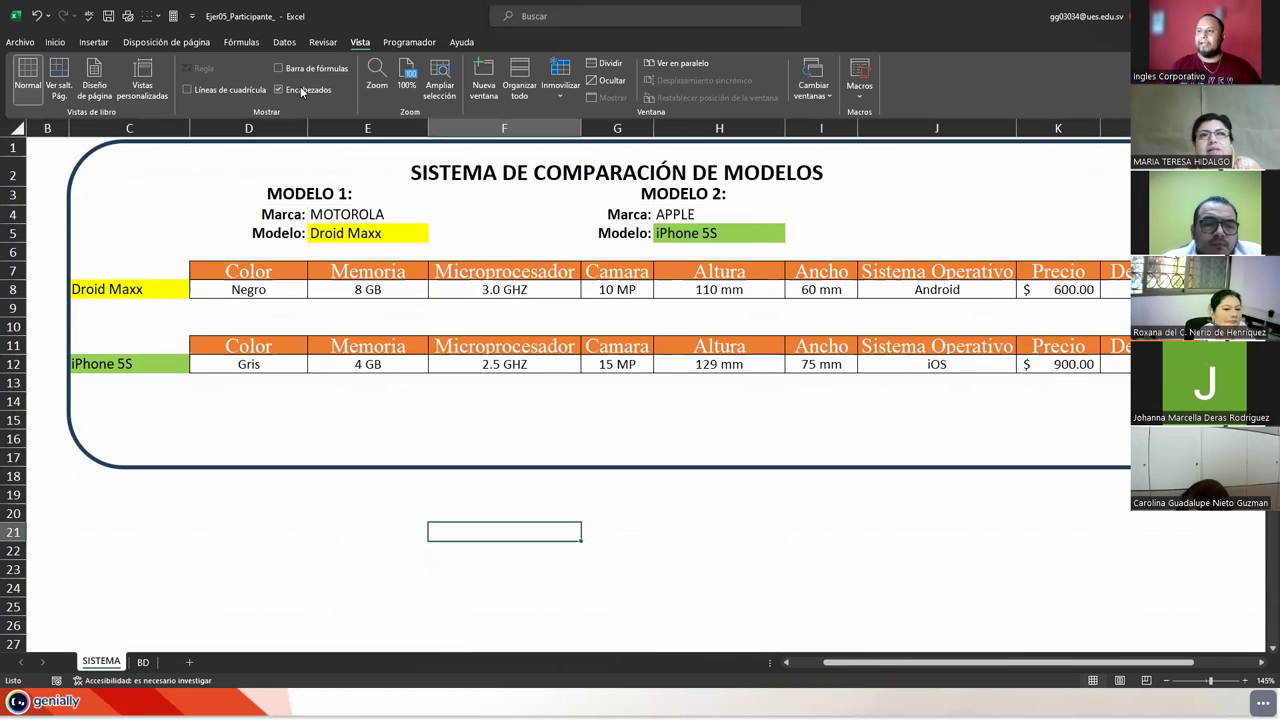
left_click(301, 91)
left_click(272, 458)
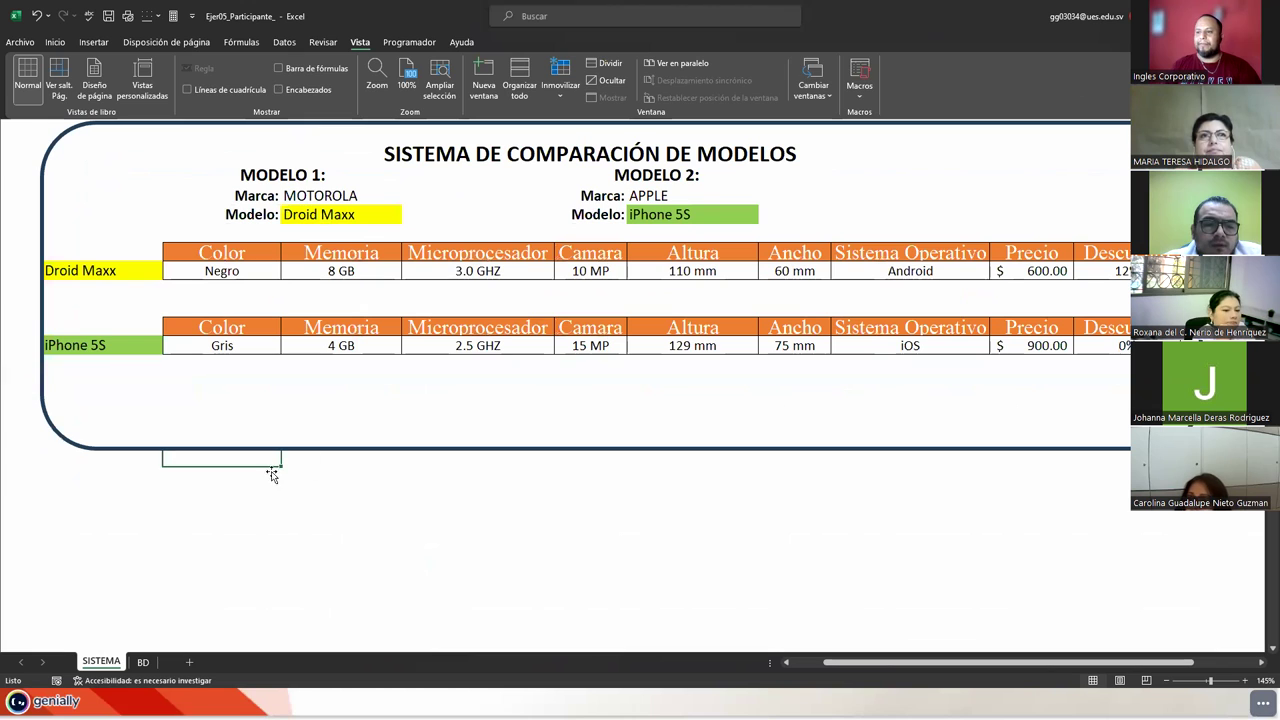
left_click(572, 572)
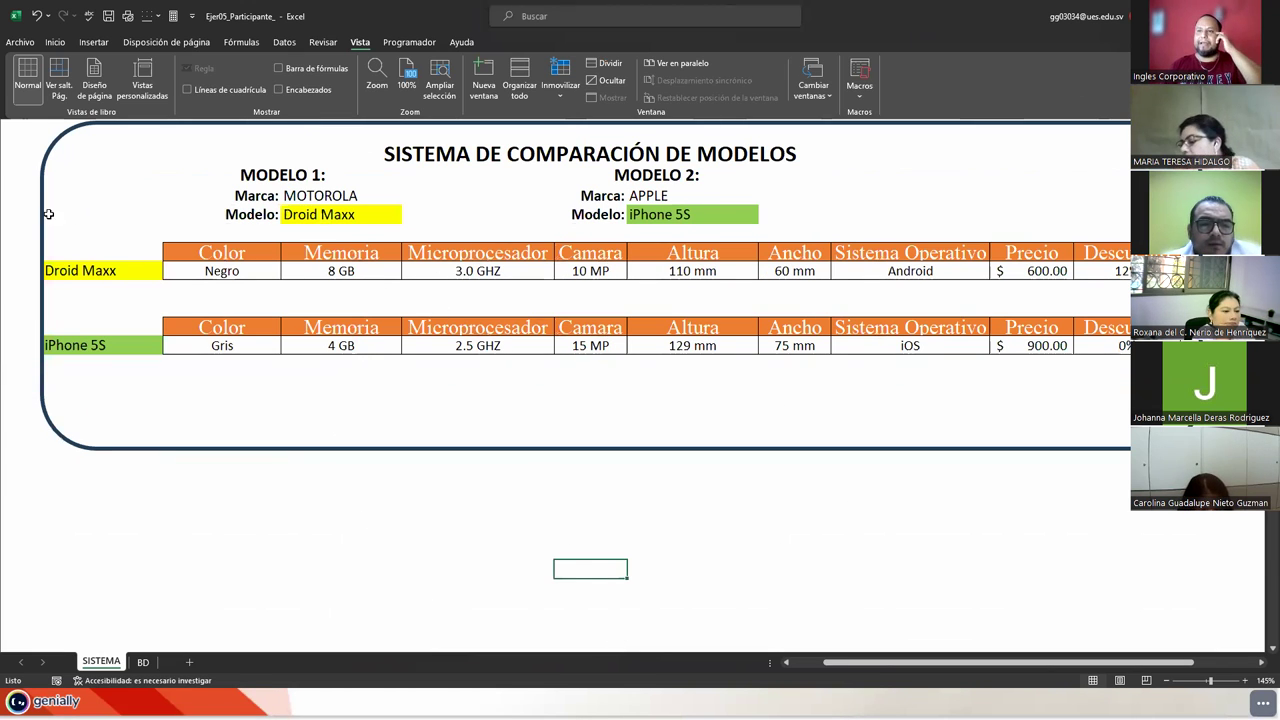
- Insert an entire row at the top and shift the rounded frame up and left
left_click(17, 130)
right_click(17, 130)
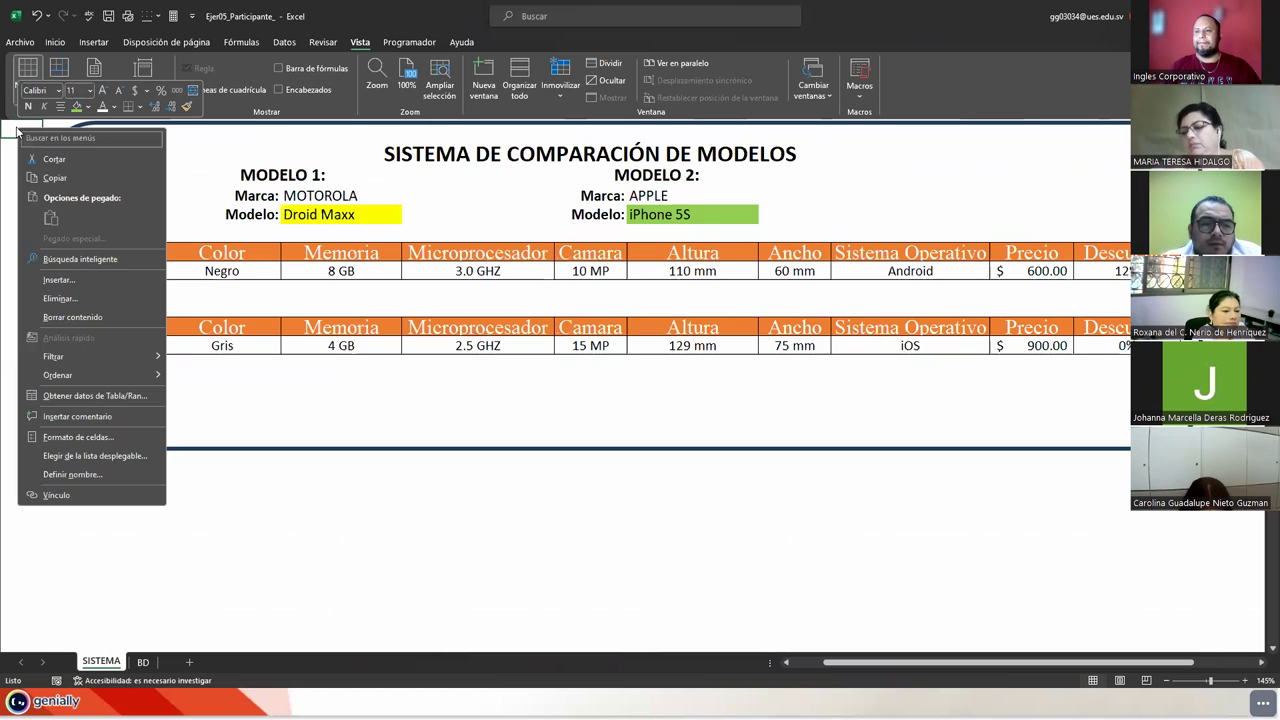
left_click(58, 279)
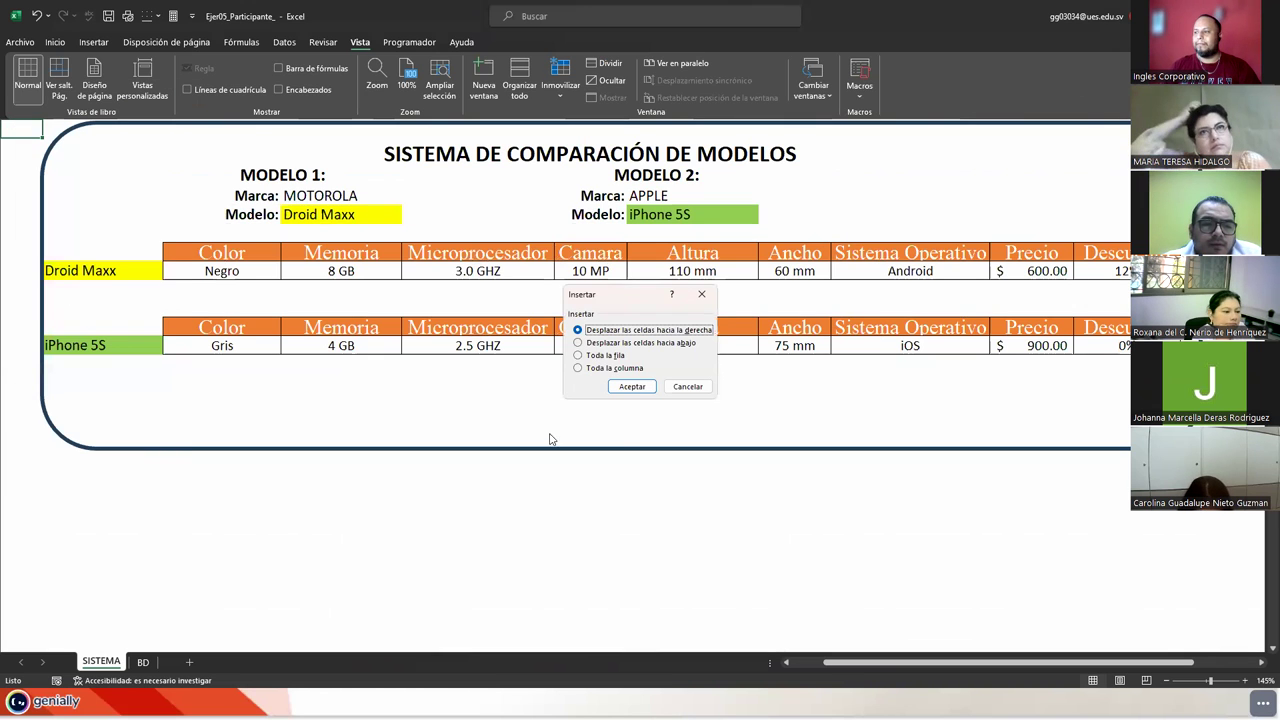
left_click(605, 357)
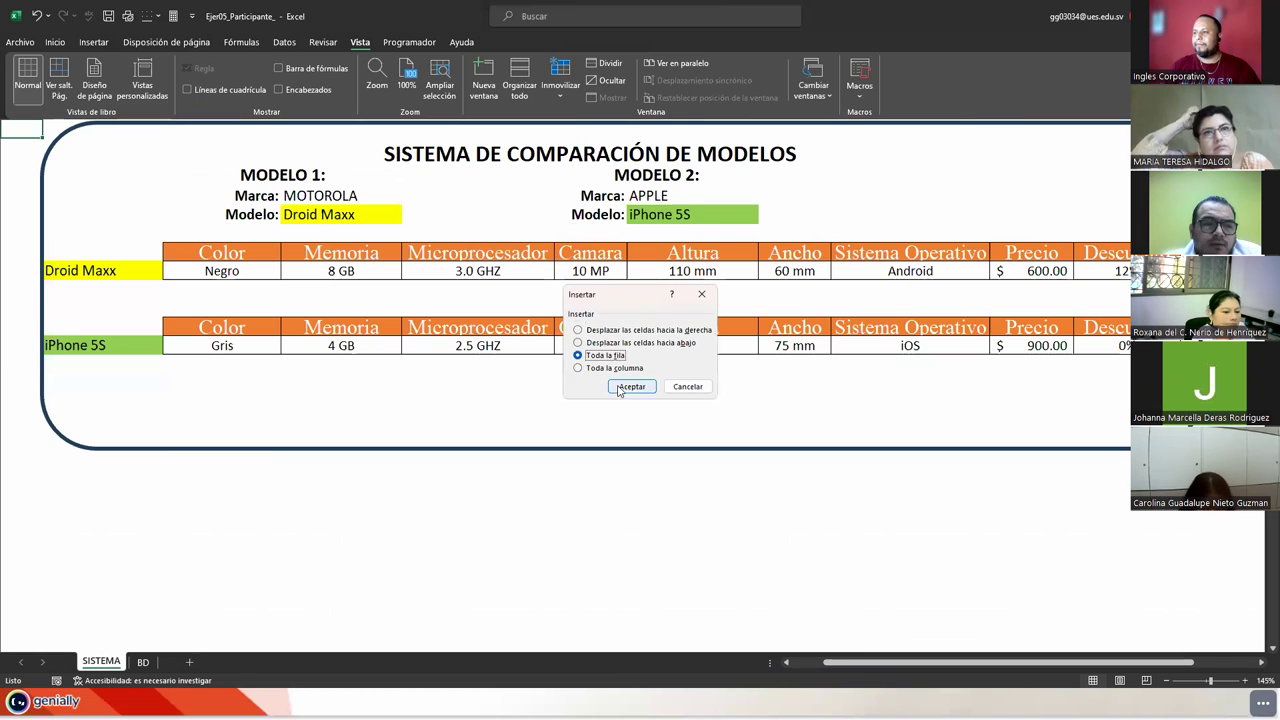
left_click(632, 386)
left_click_drag(501, 470, 481, 456)
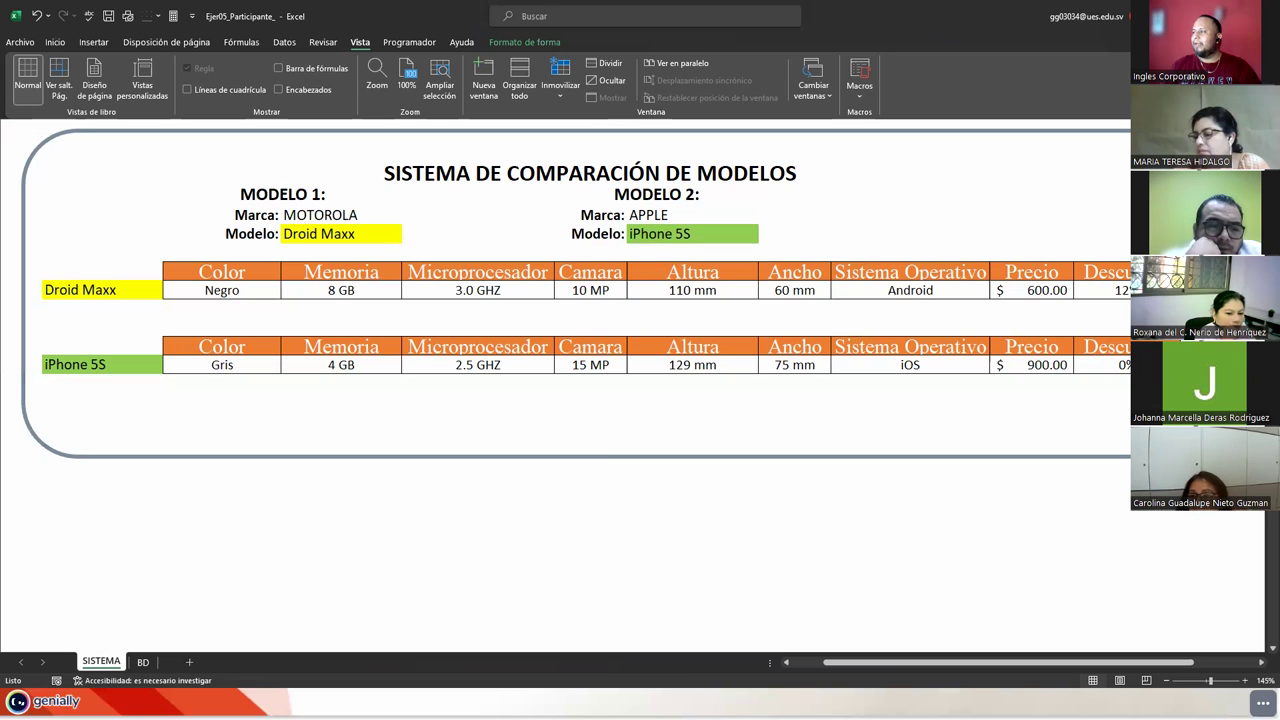
- Switch the comparison to MOTOROLA Droid Turbo versus APPLE iPhone 4S
left_click(692, 398)
left_click(380, 237)
left_click(407, 236)
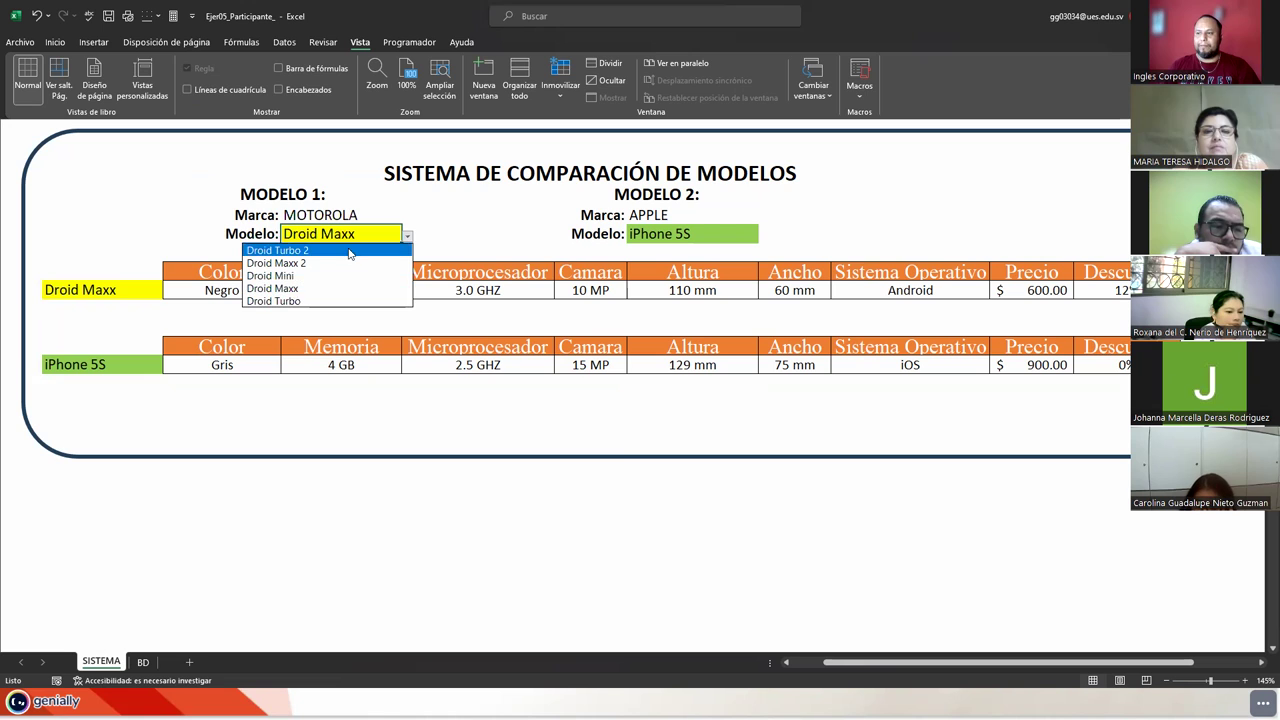
left_click(325, 302)
left_click(690, 236)
left_click(764, 237)
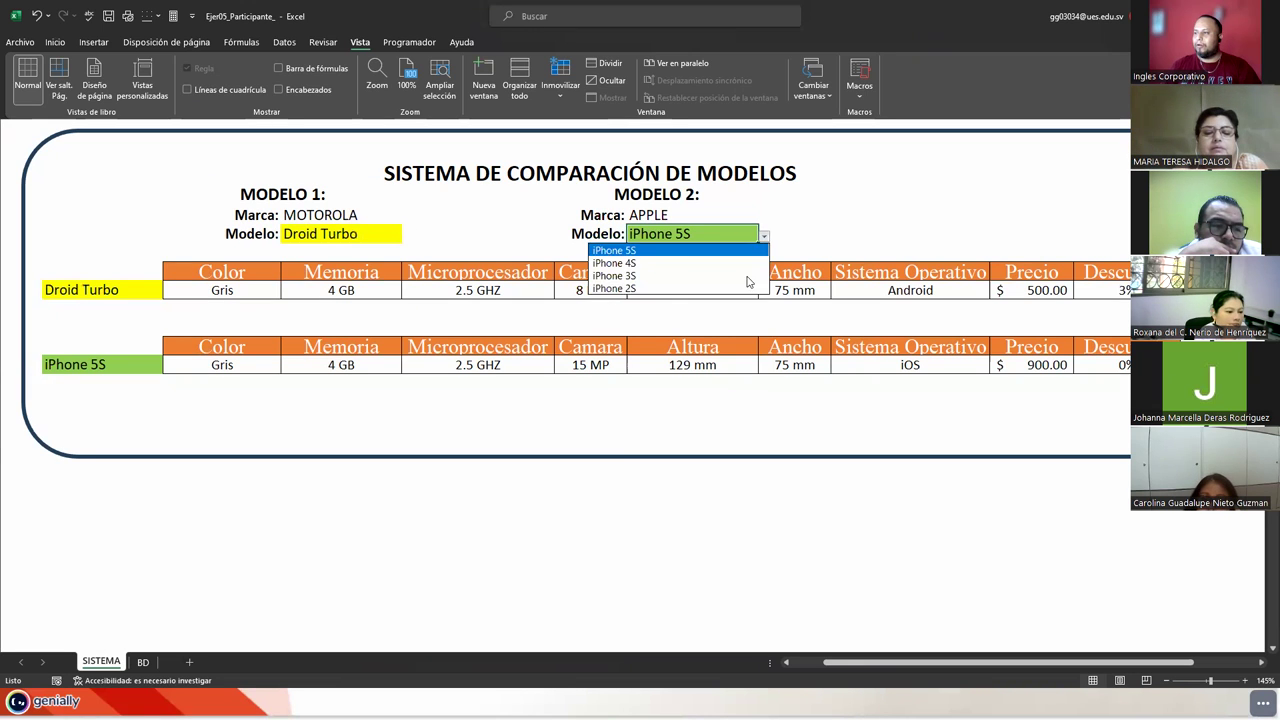
left_click(637, 263)
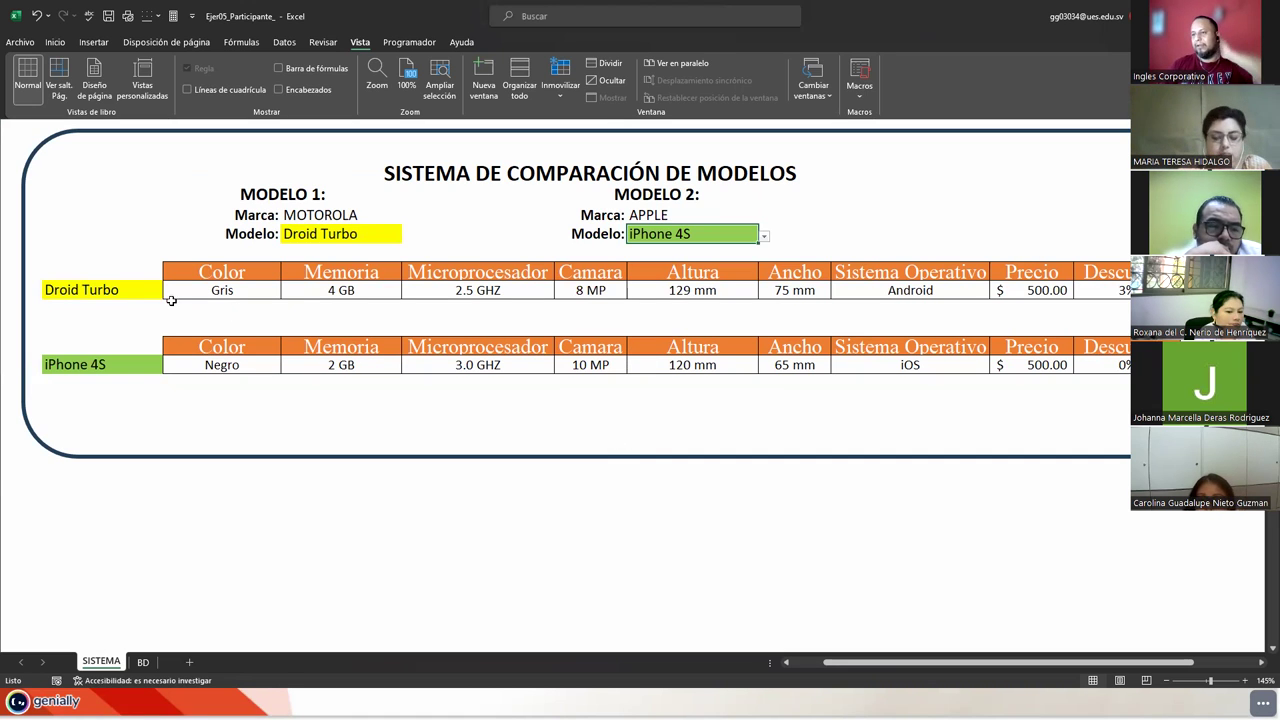
- Make the Droid Turbo and iPhone 4S labels centered, bold and 16-point
left_click(106, 289)
left_click(106, 364, "ctrl")
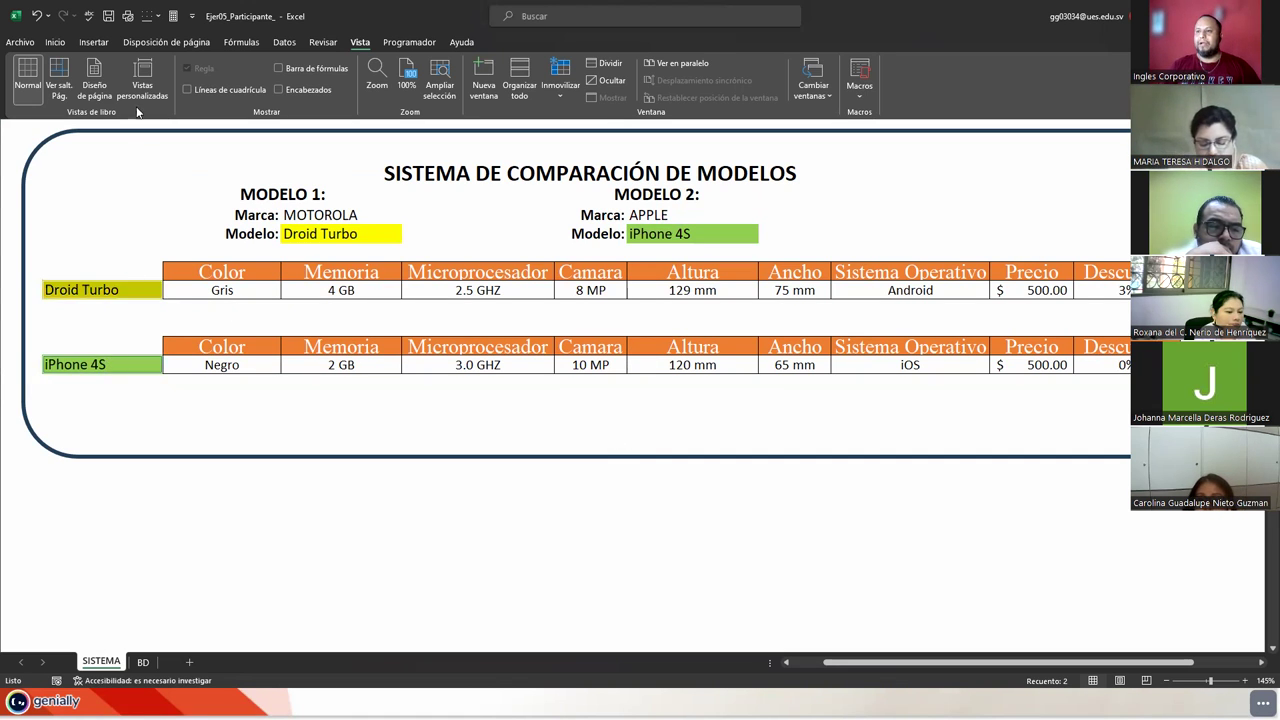
left_click(55, 42)
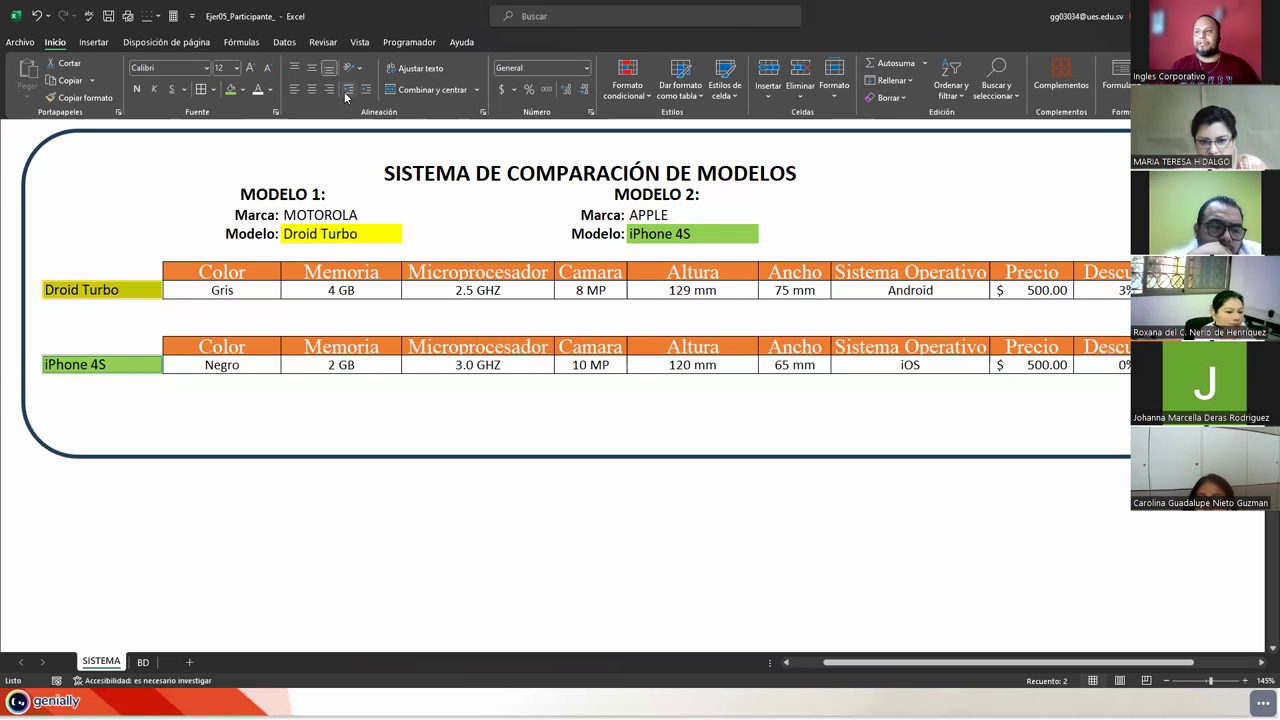
left_click(311, 89)
left_click(137, 90)
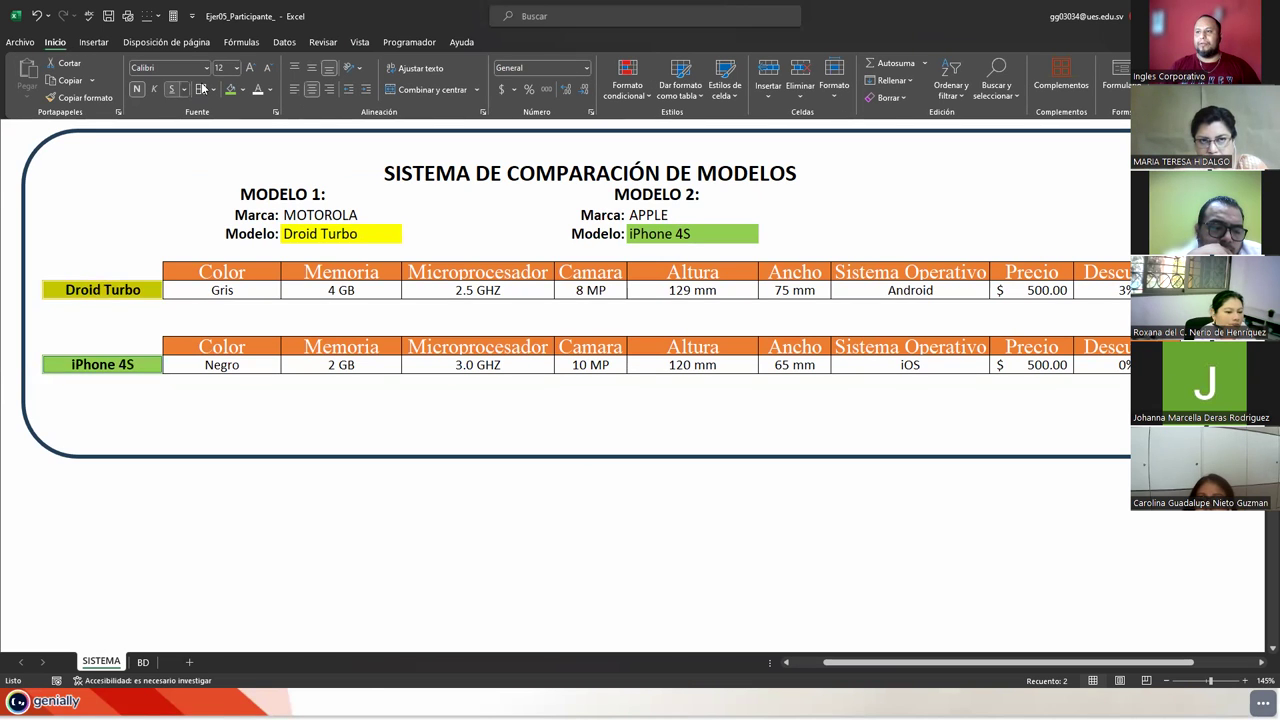
left_click(250, 68)
left_click(249, 68)
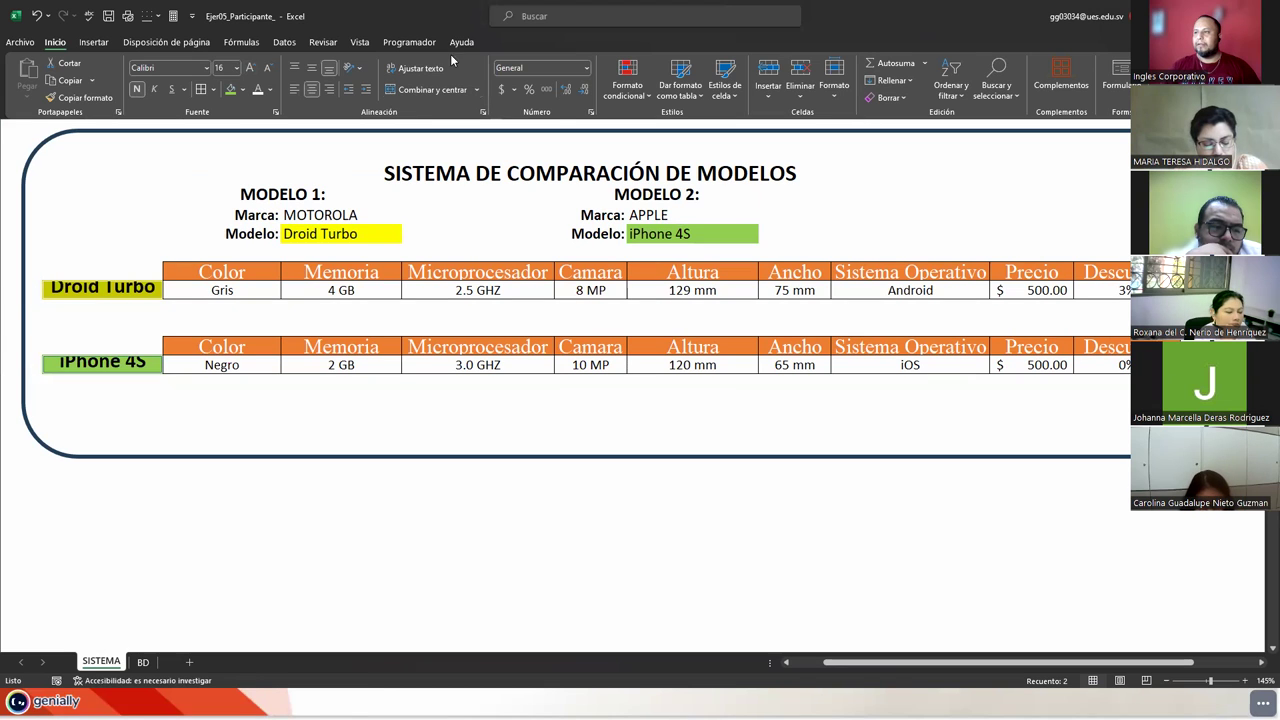
left_click(102, 287)
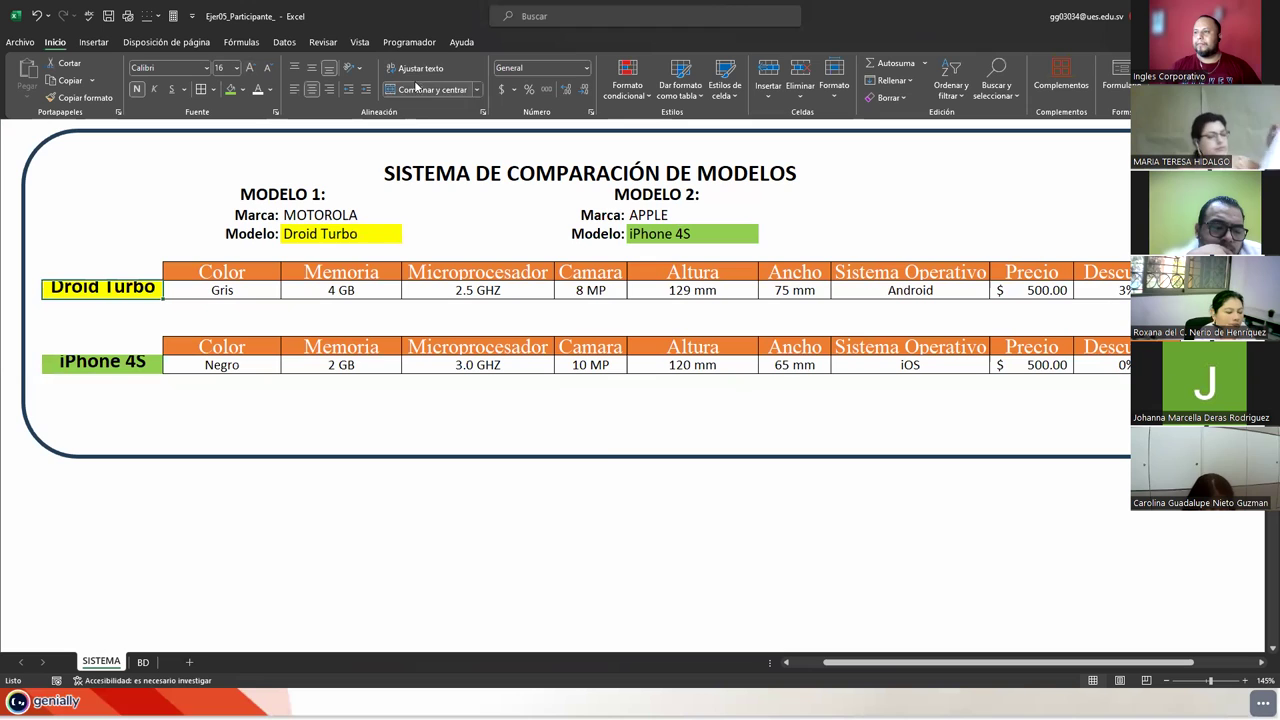
- Show headings and heighten rows 9 and 13 so both labels fit
left_click(359, 42)
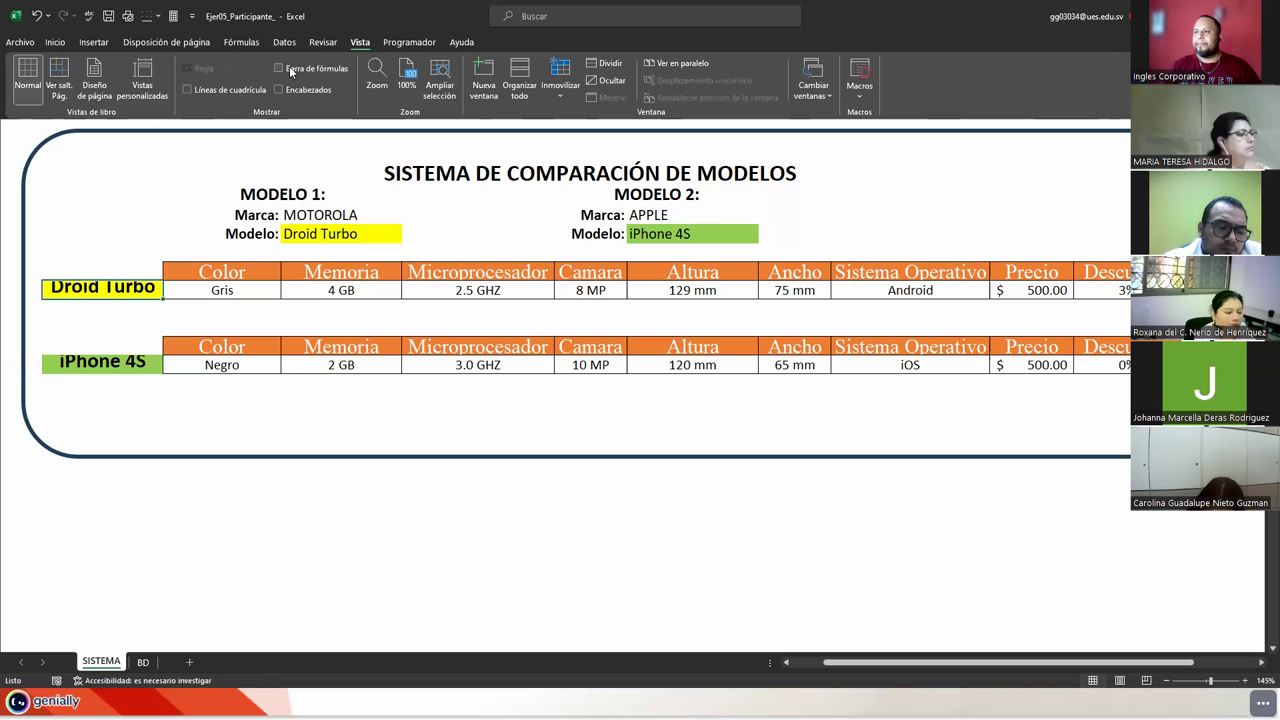
left_click(280, 89)
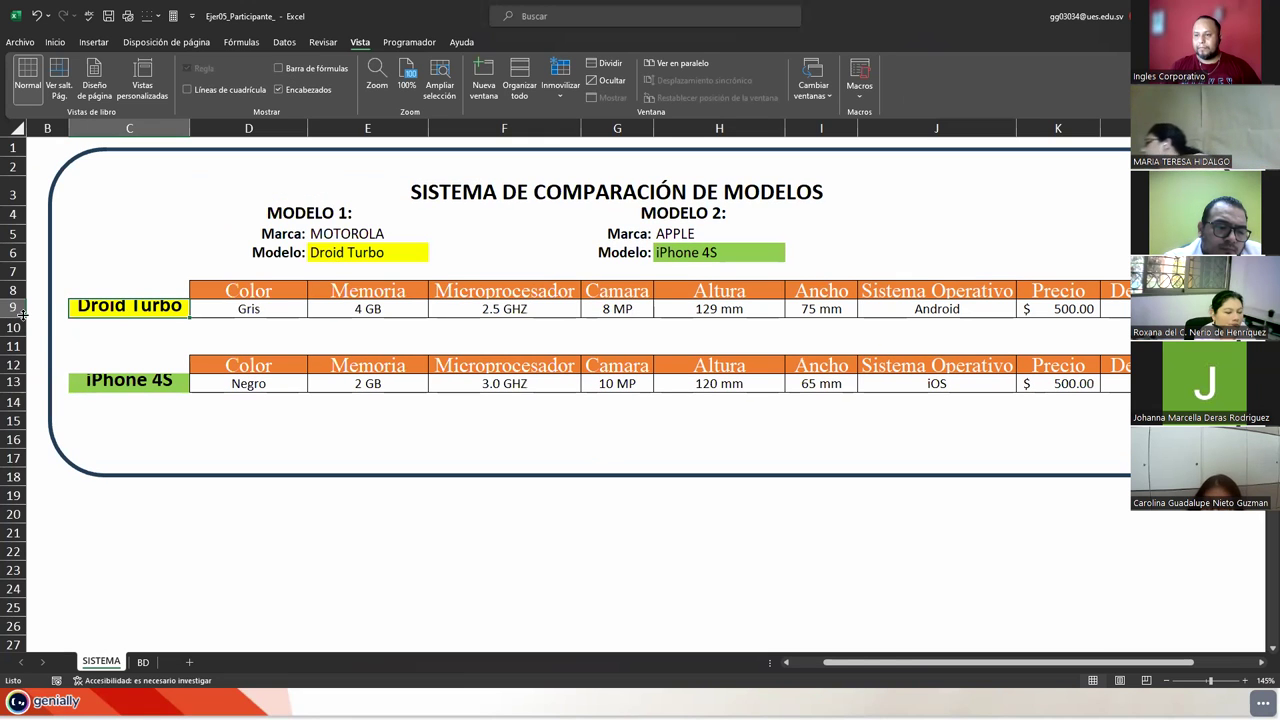
left_click_drag(22, 316, 22, 326)
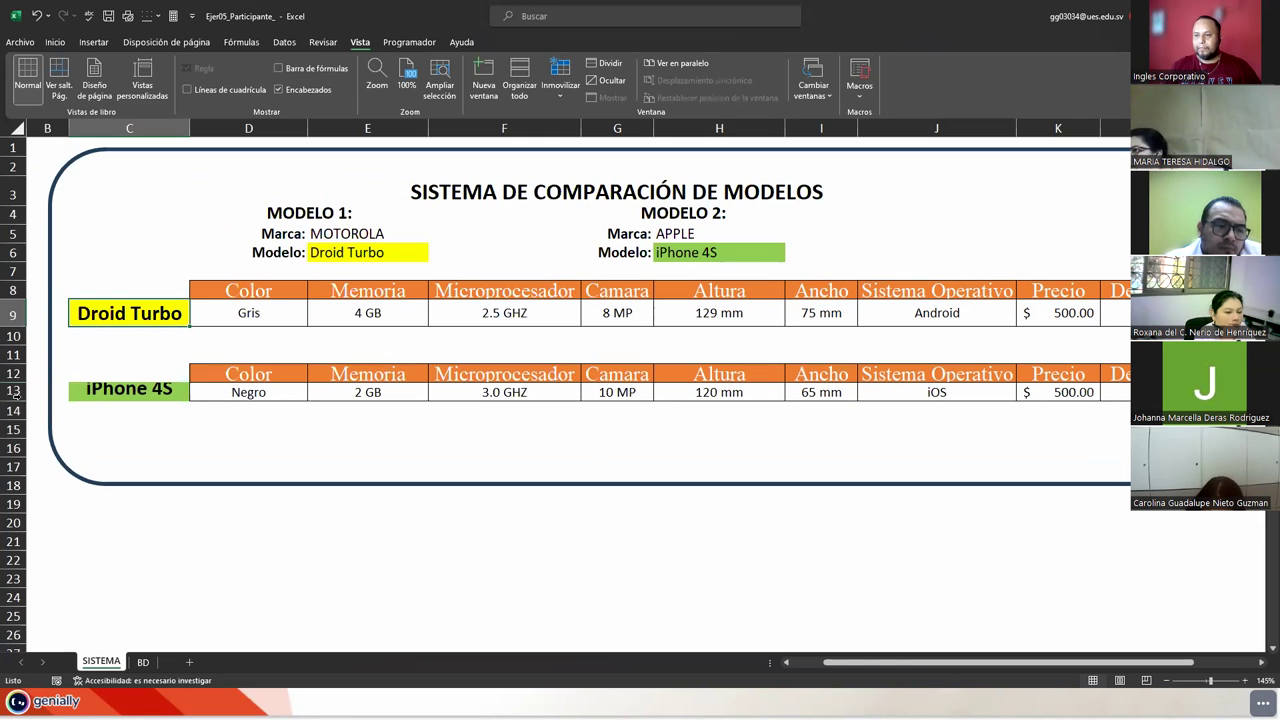
left_click(15, 392)
left_click_drag(15, 401, 15, 409)
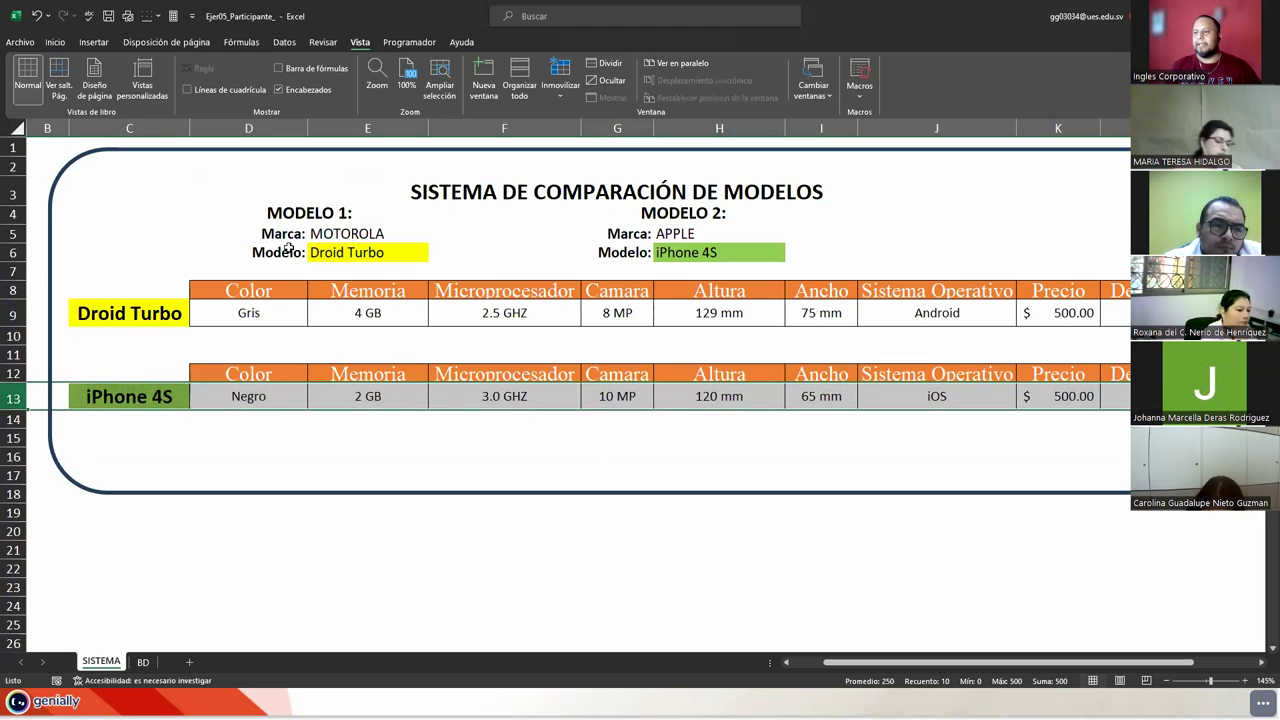
left_click(451, 420)
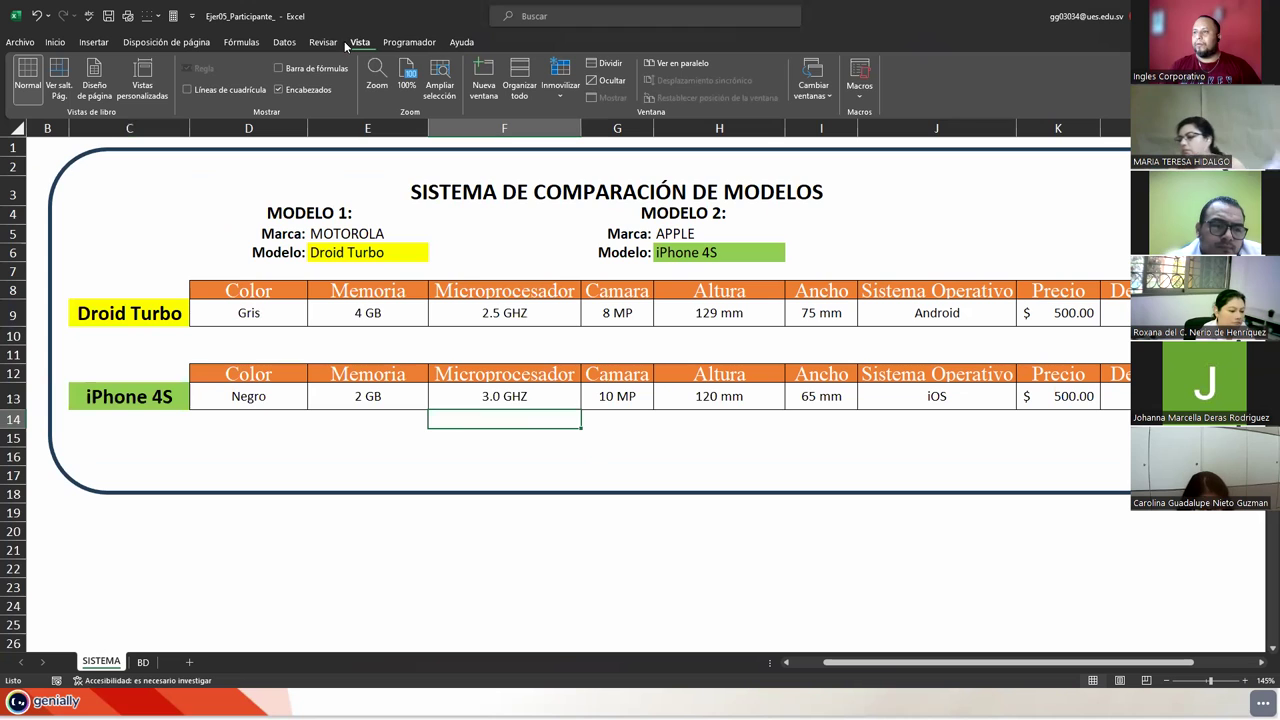
left_click(279, 89)
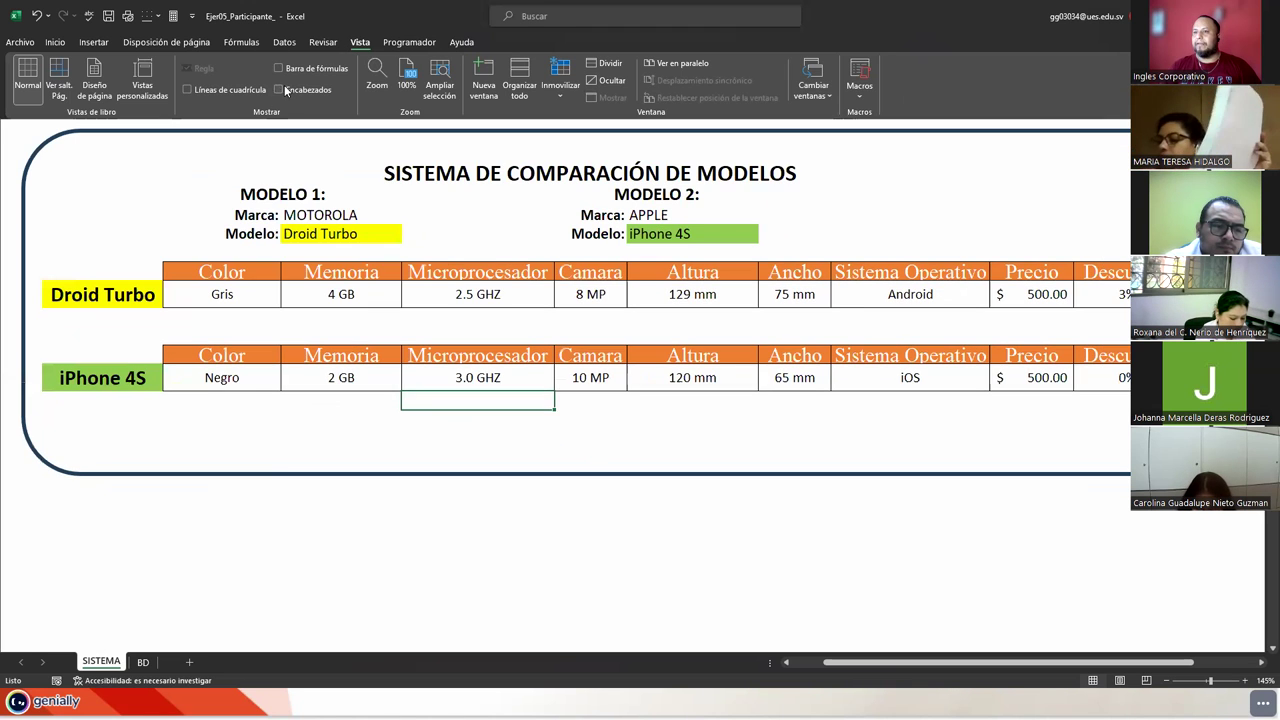
left_click(320, 438)
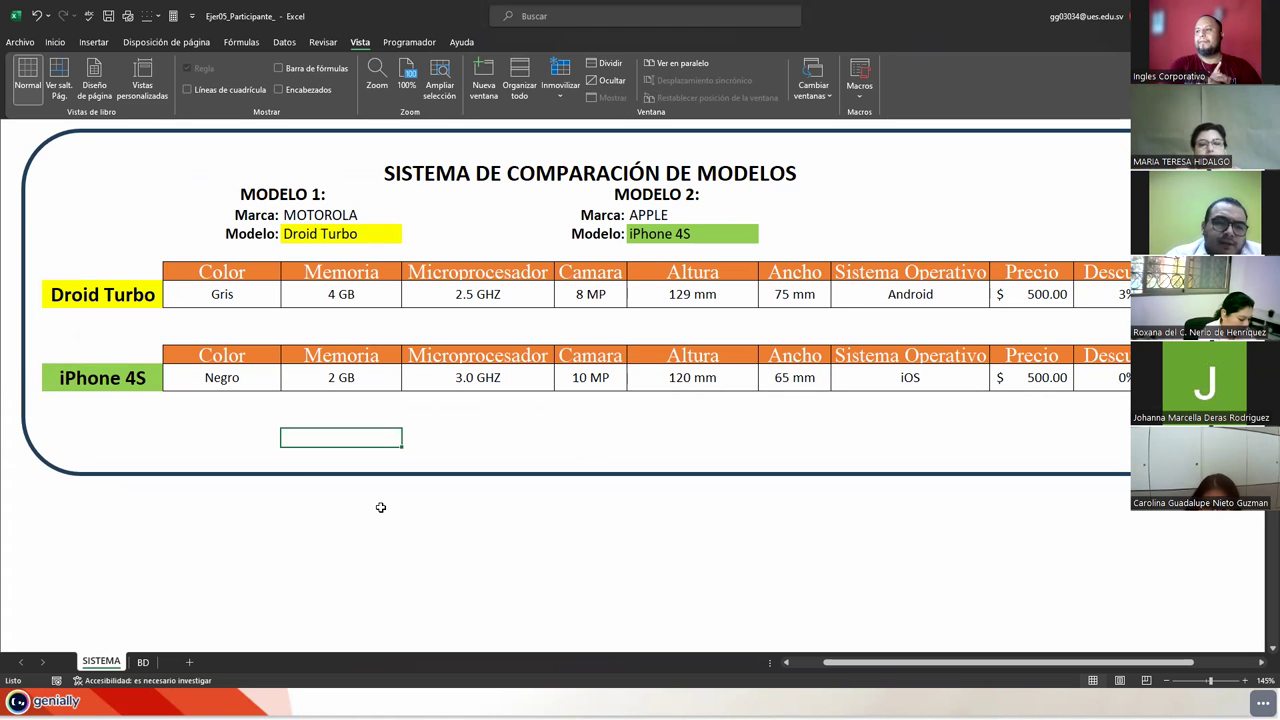
left_click(470, 166)
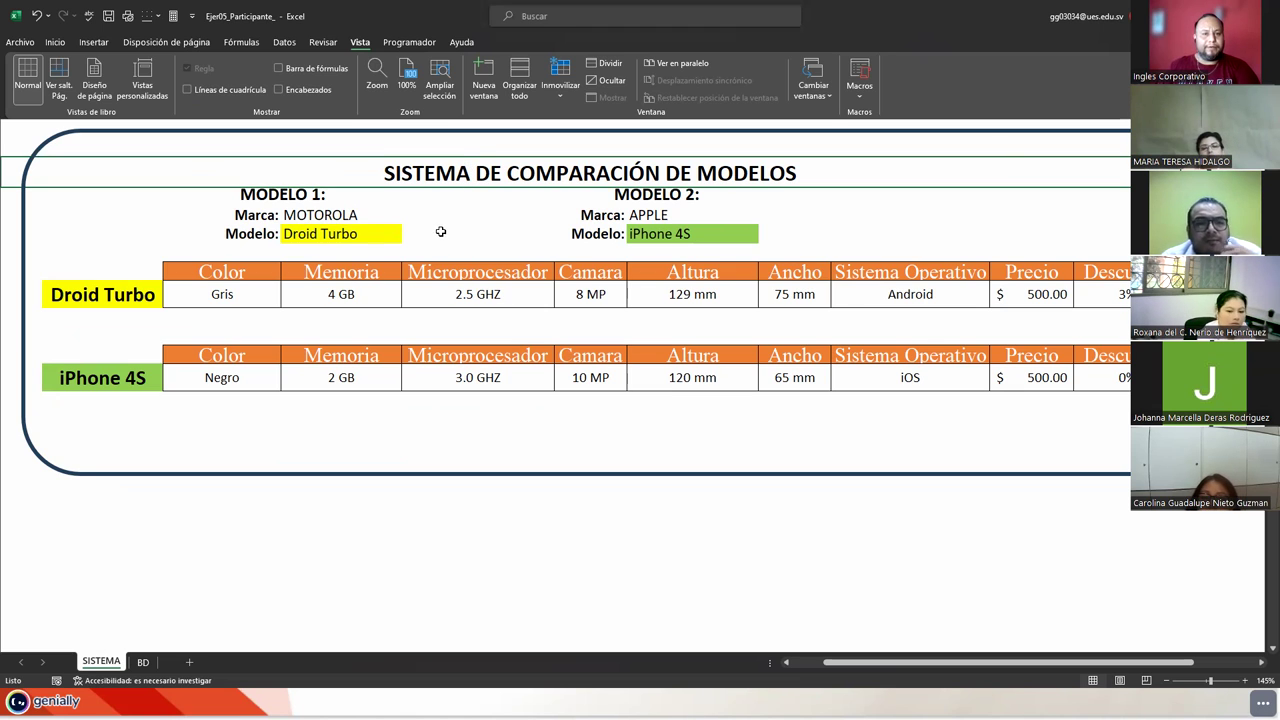
left_click(483, 439)
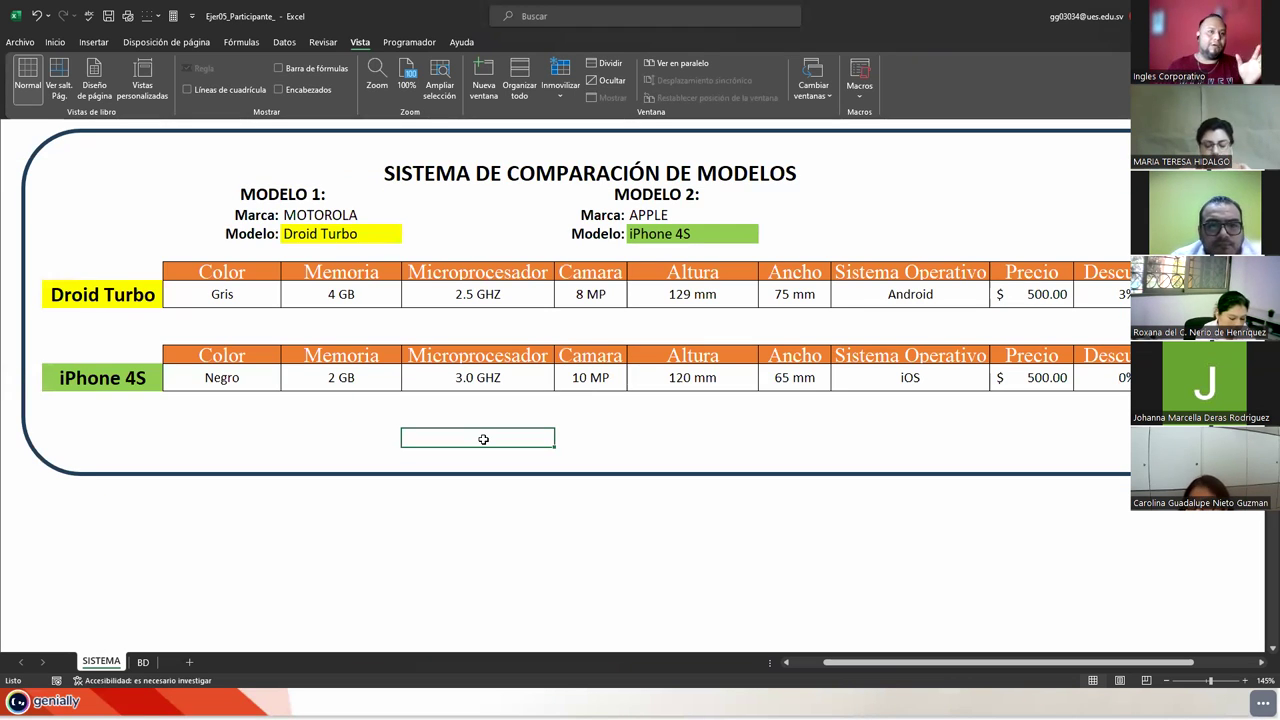
left_click(140, 664)
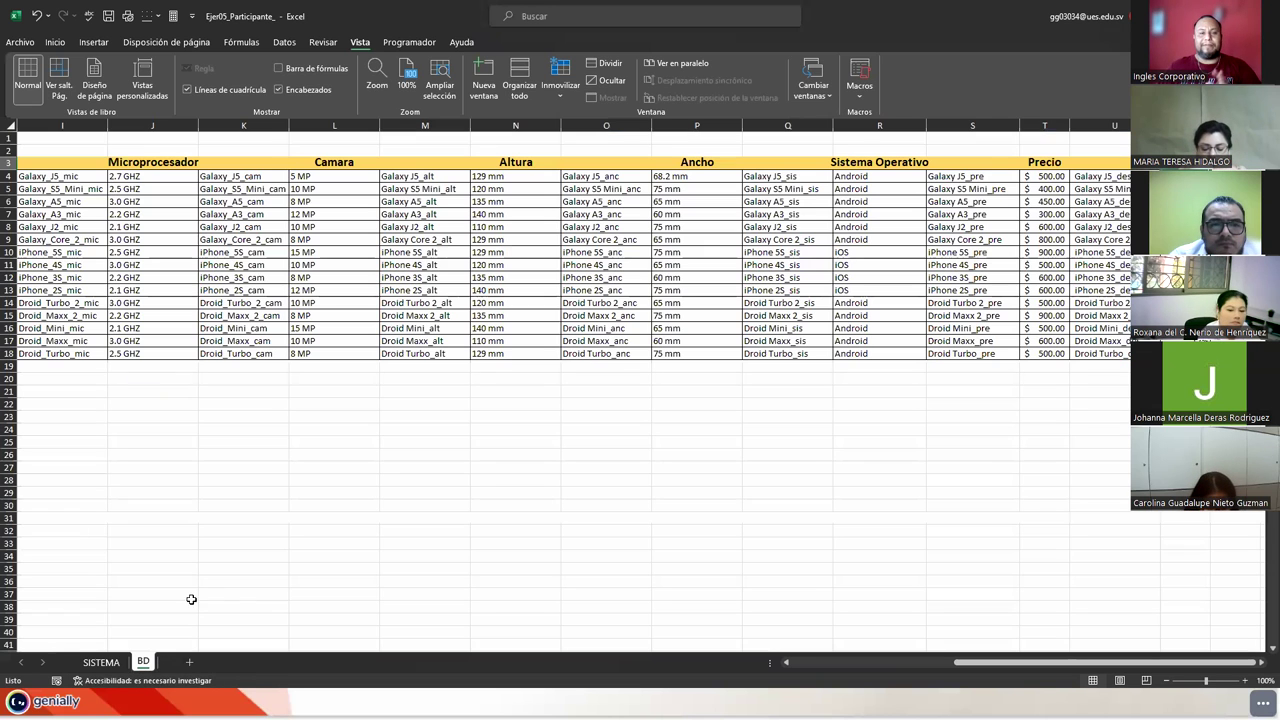
left_click(205, 268)
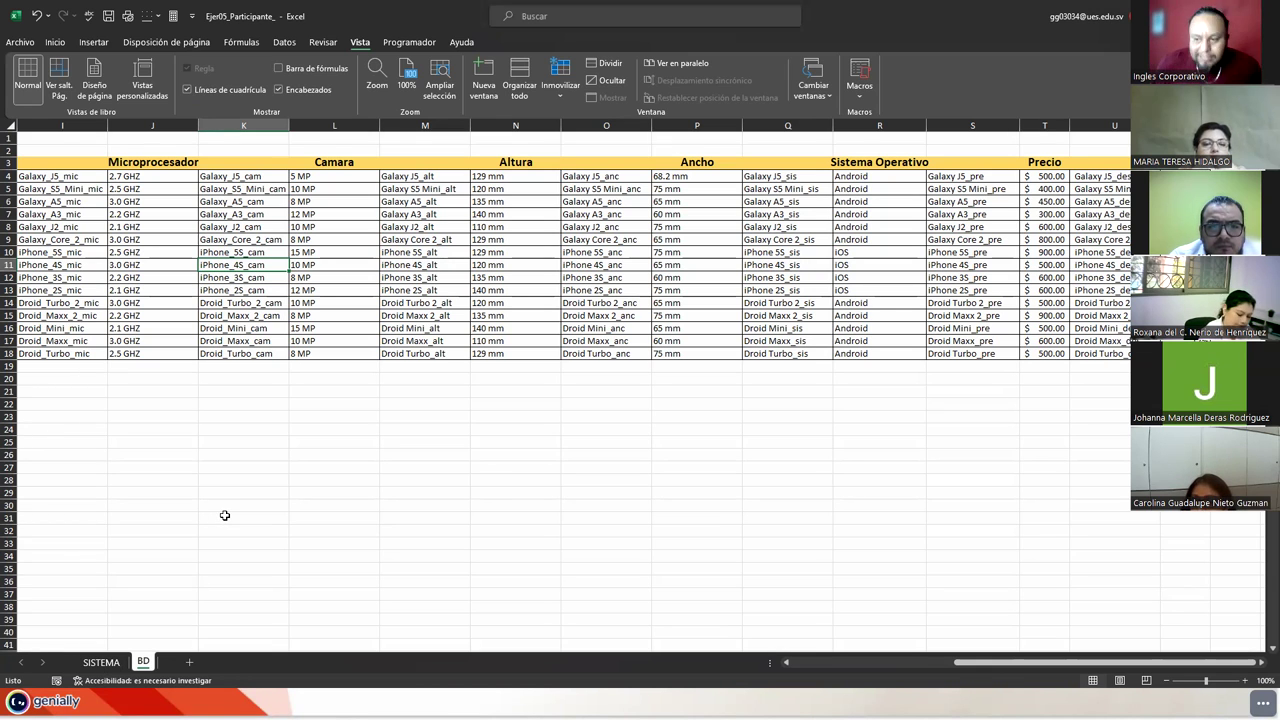
left_click(101, 662)
left_click(362, 383)
left_click(465, 386)
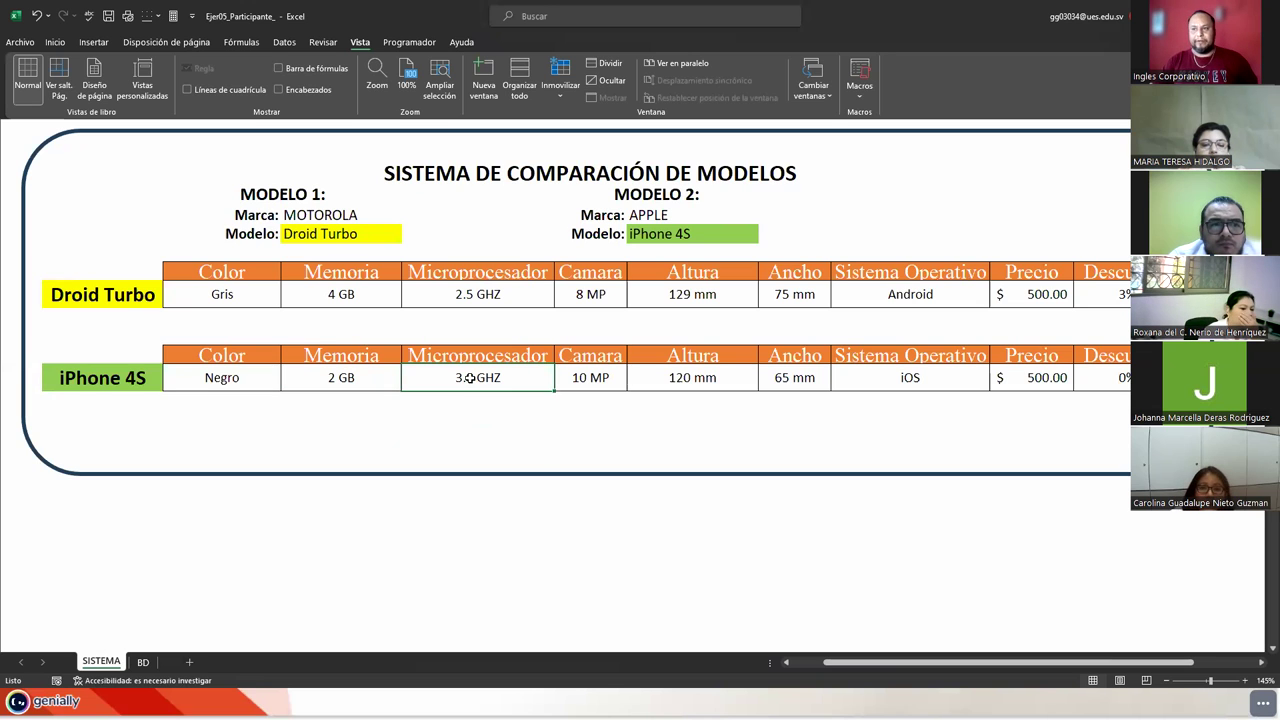
left_click(596, 380)
left_click(657, 383)
left_click(788, 385)
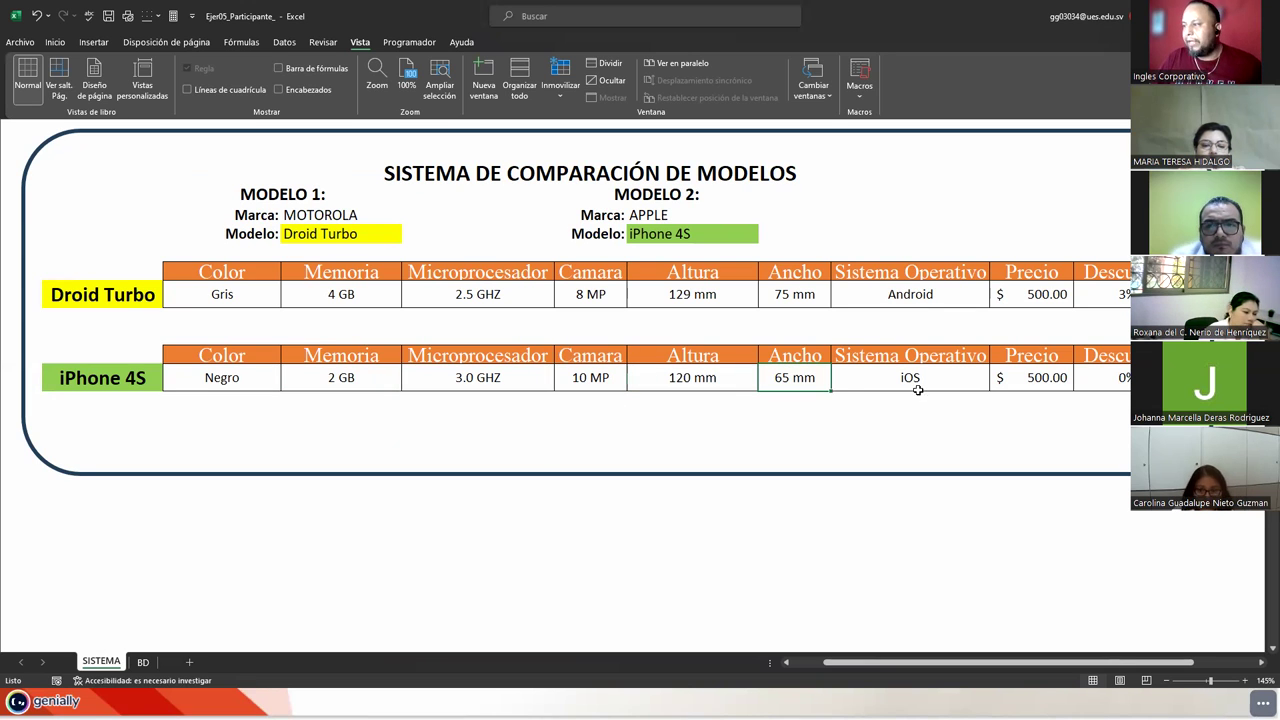
left_click(936, 380)
left_click(711, 441)
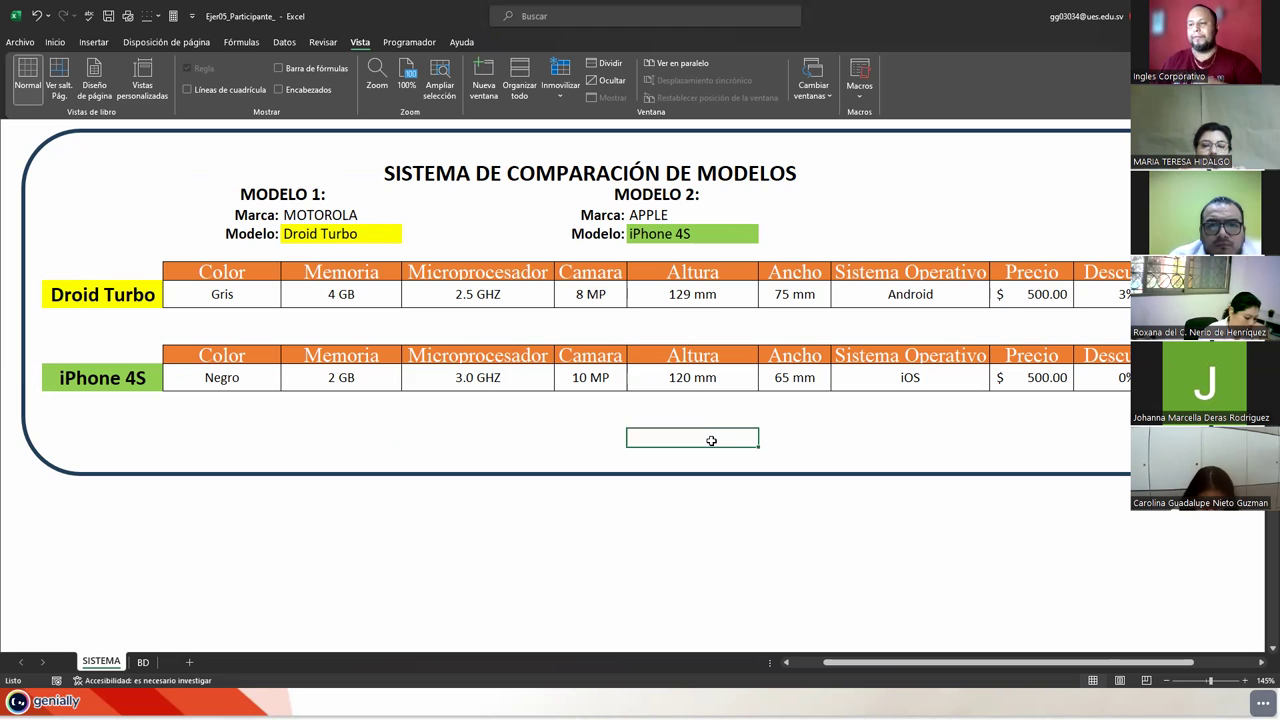
left_click(497, 435)
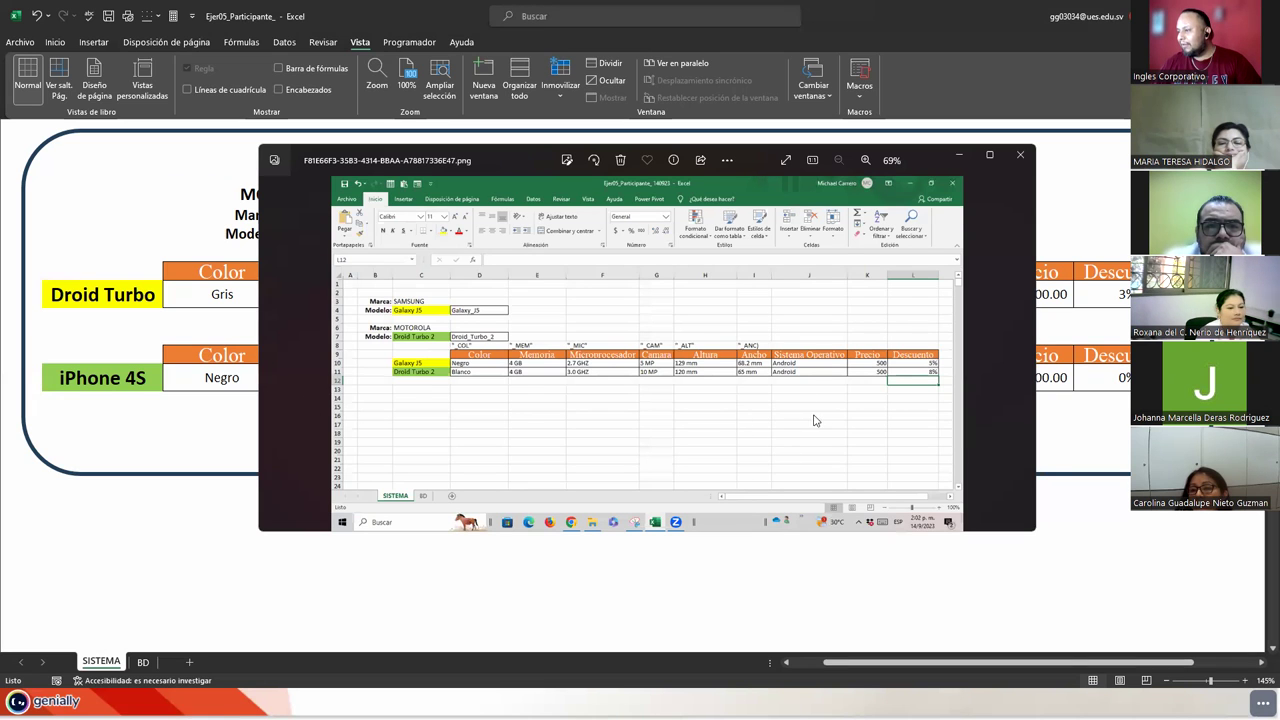
- Zoom into the Galaxy J5 versus Droid Turbo 2 screenshot, then close the Photos viewer
scroll(676, 458, "up", 1)
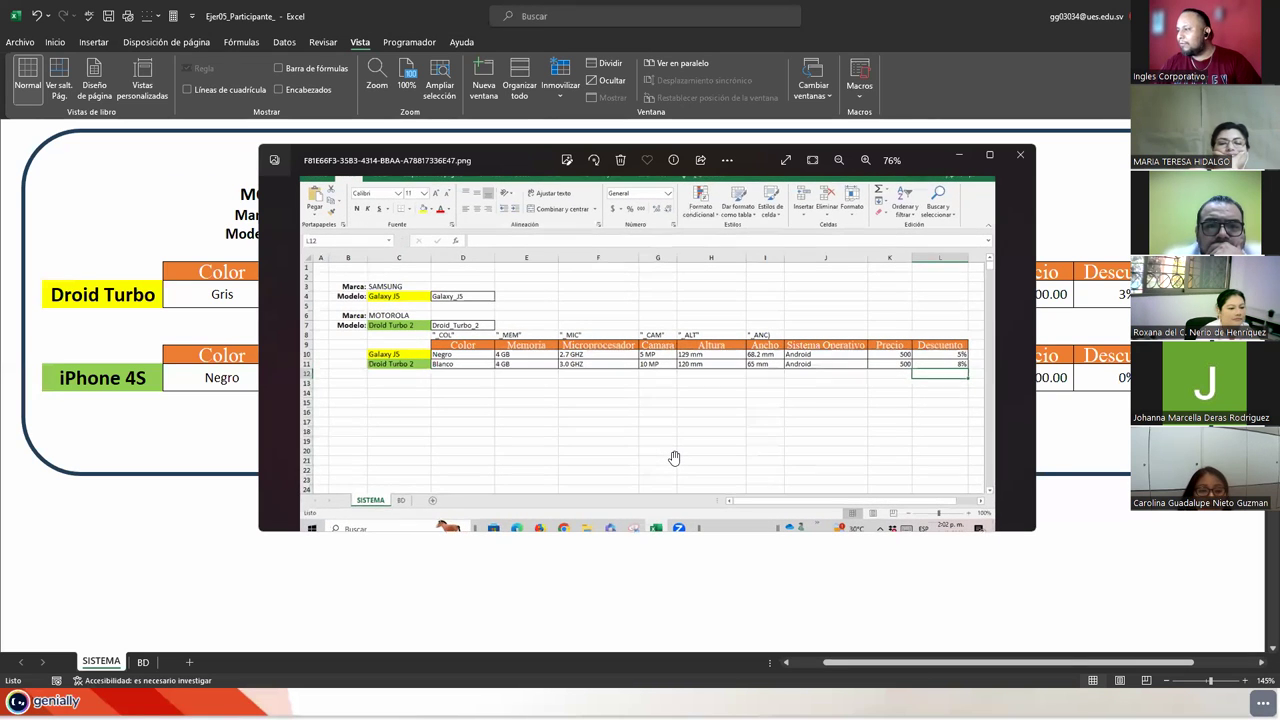
left_click(1020, 156)
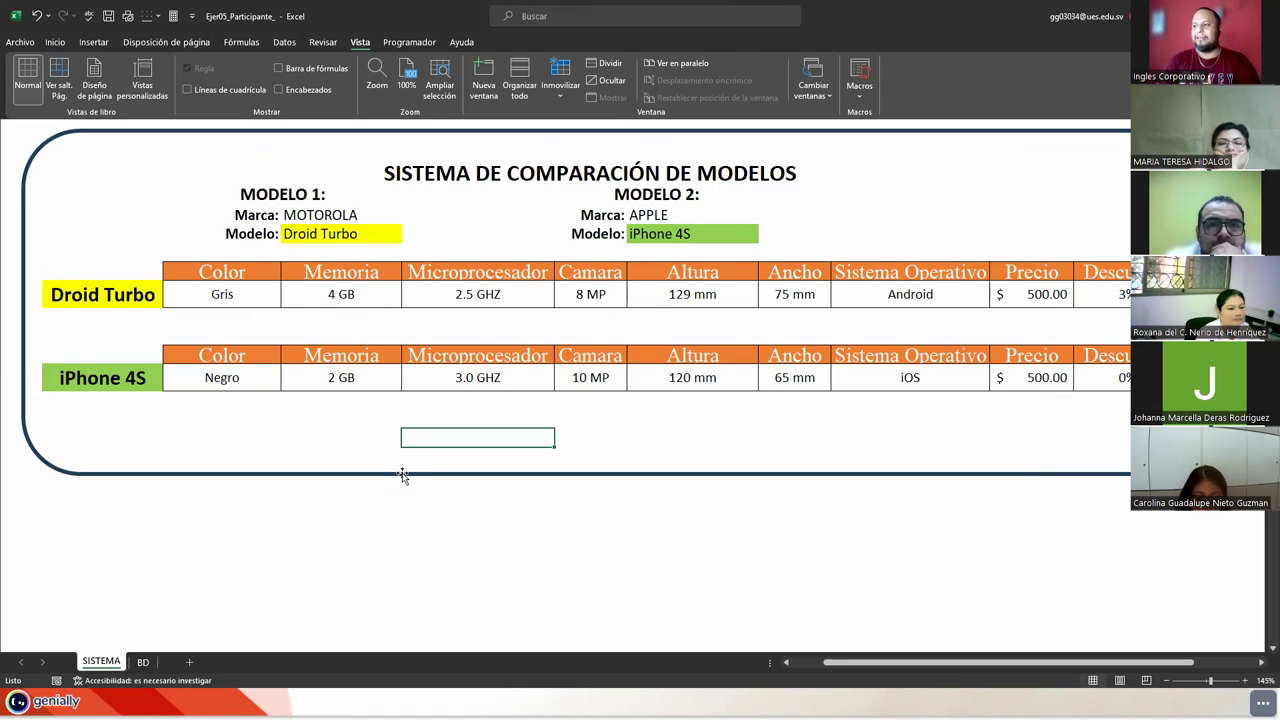
- Style the title with blue Énfasis1, bold, 16-point text
left_click(438, 172)
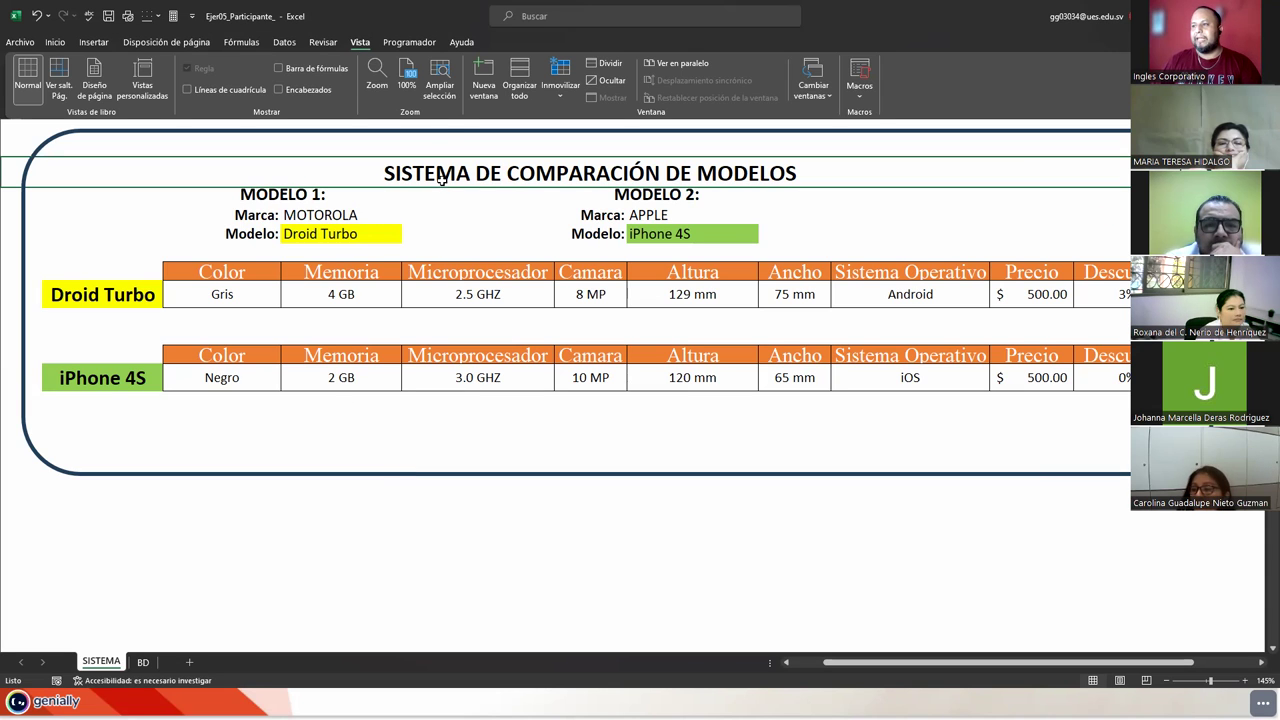
left_click(52, 44)
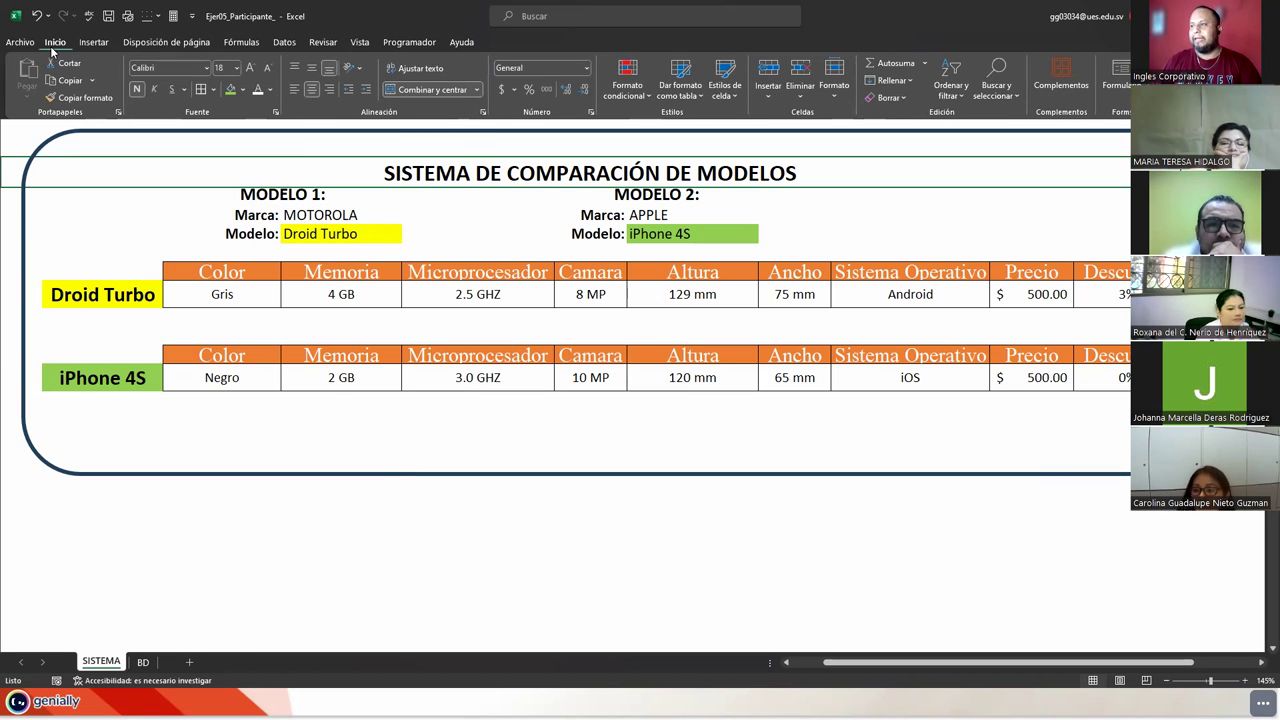
left_click(720, 100)
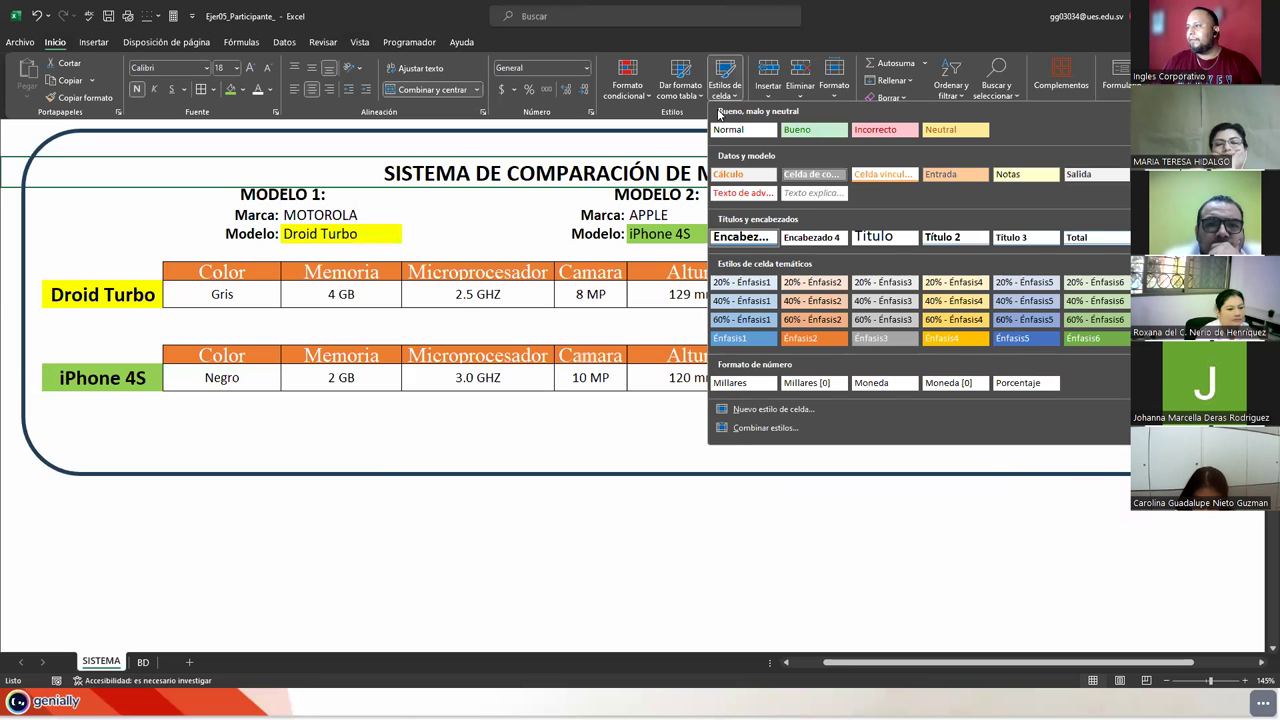
left_click(688, 91)
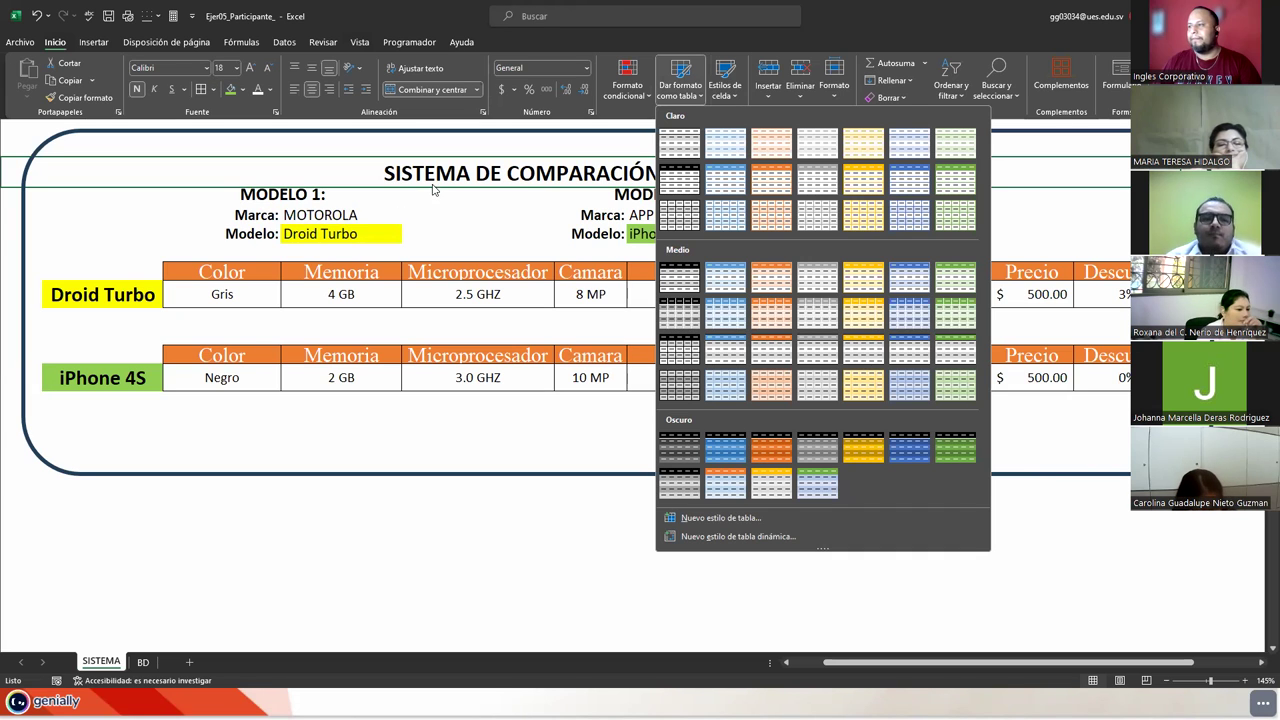
left_click(726, 100)
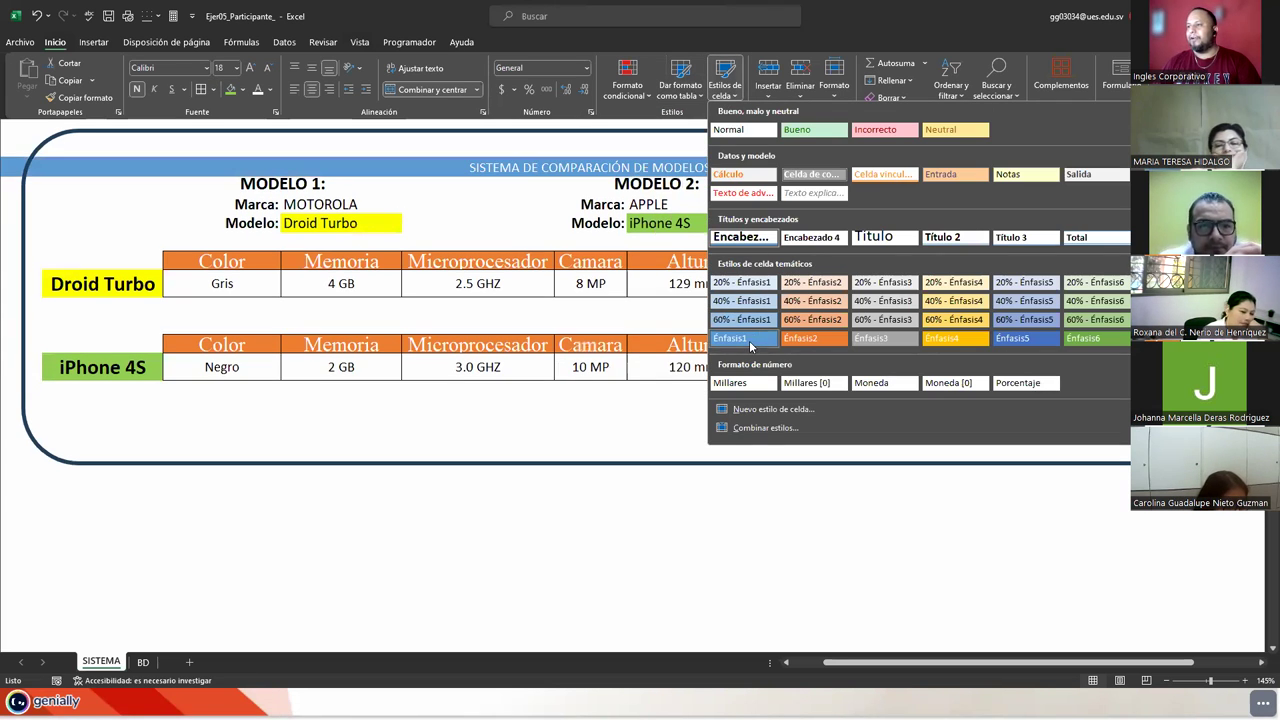
left_click(745, 340)
left_click(137, 89)
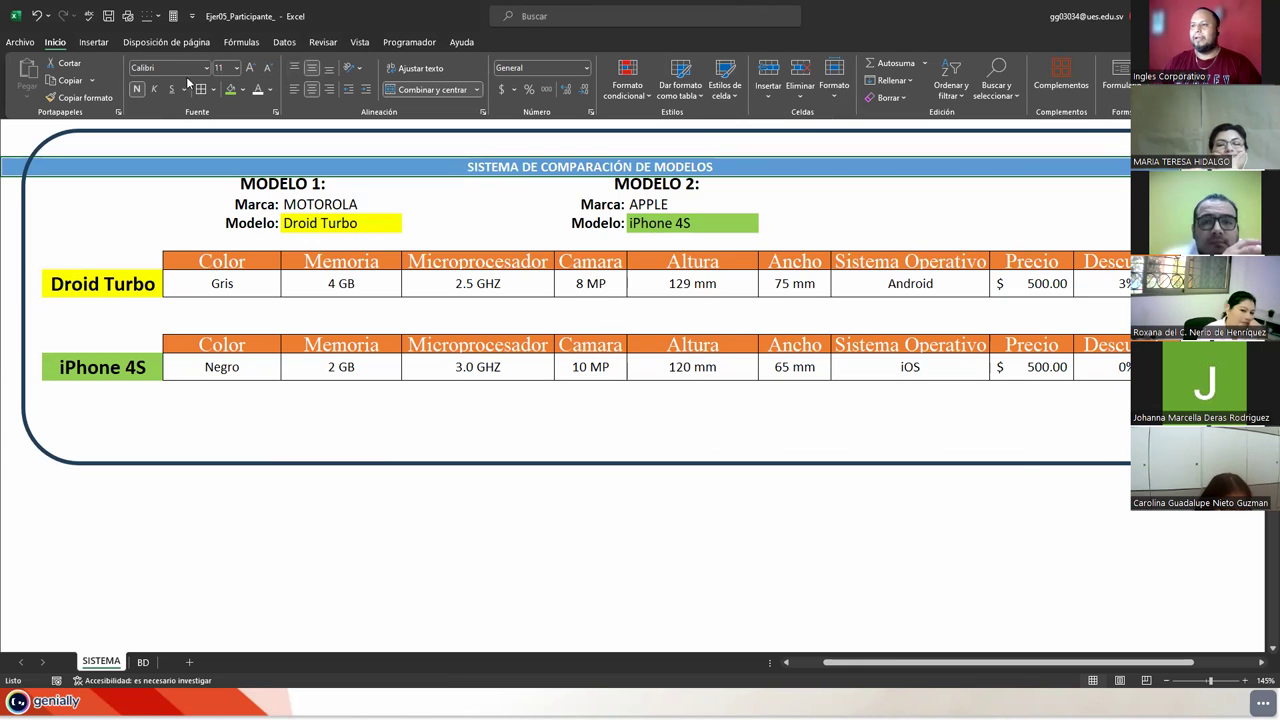
left_click(250, 68)
left_click(250, 68)
left_click(250, 68)
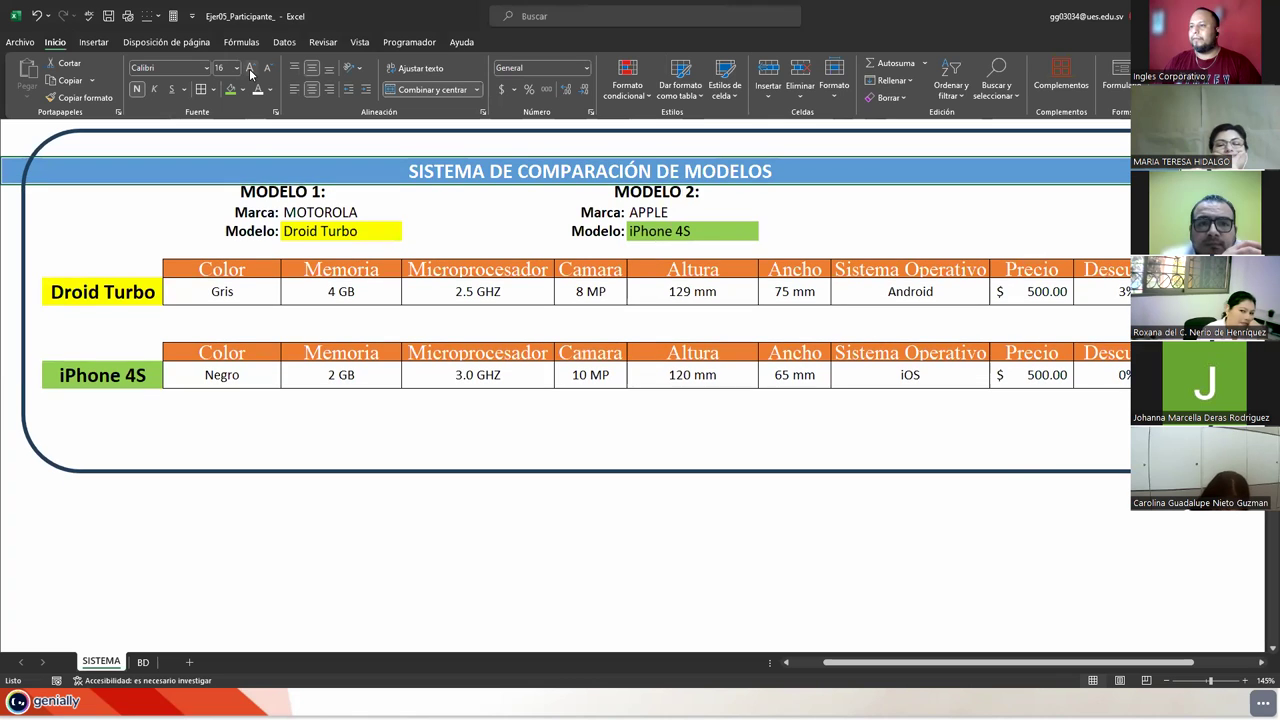
- Insert an entire new row just below the title
right_click(59, 179)
left_click(57, 203)
right_click(53, 200)
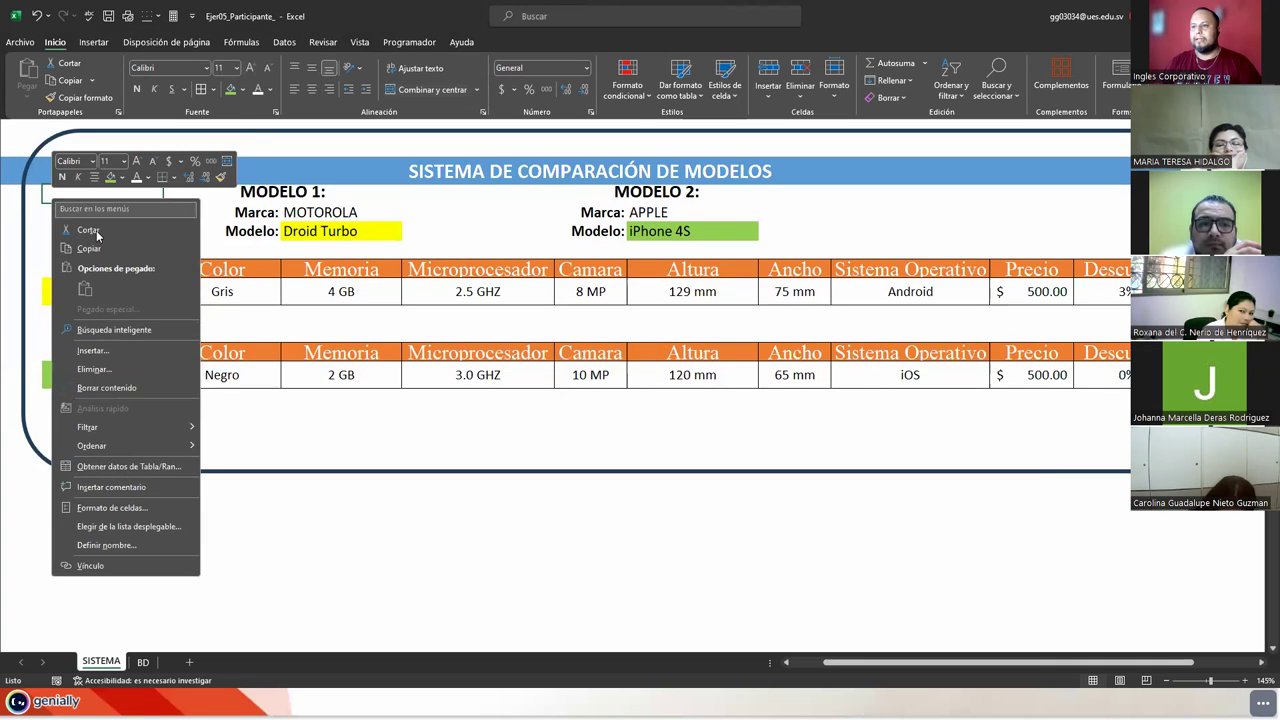
left_click(93, 351)
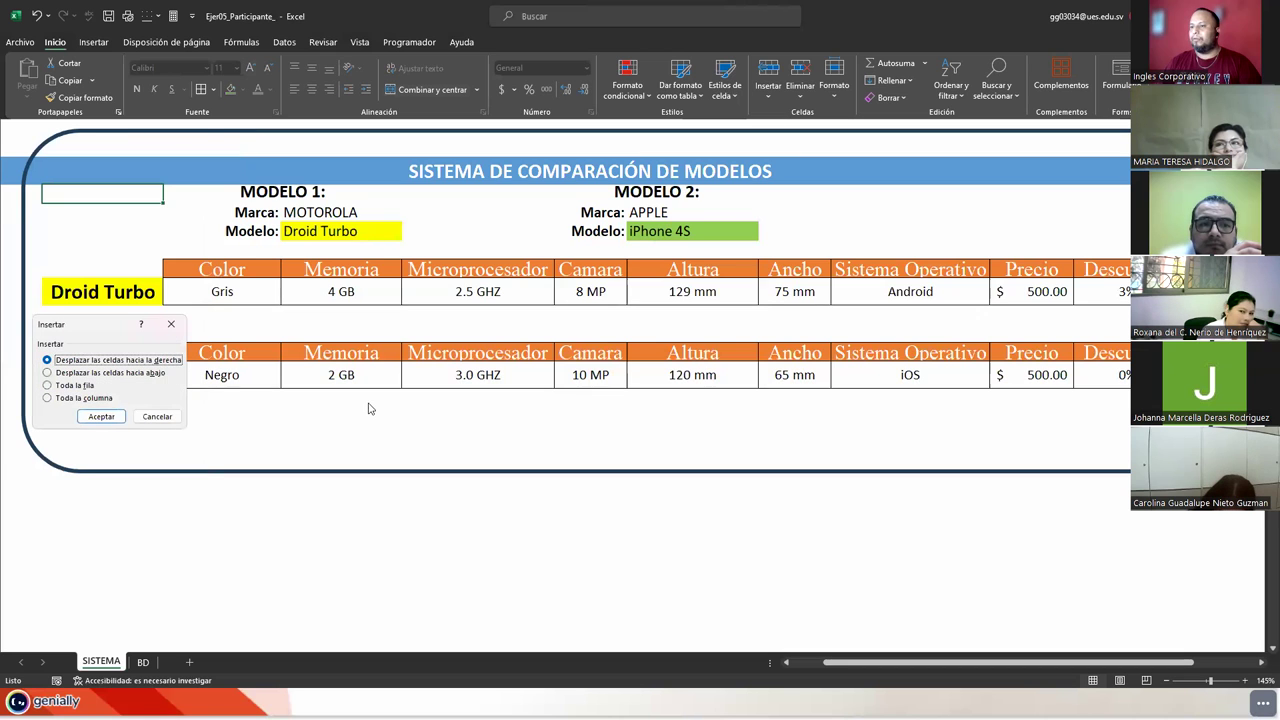
left_click(70, 385)
left_click(100, 416)
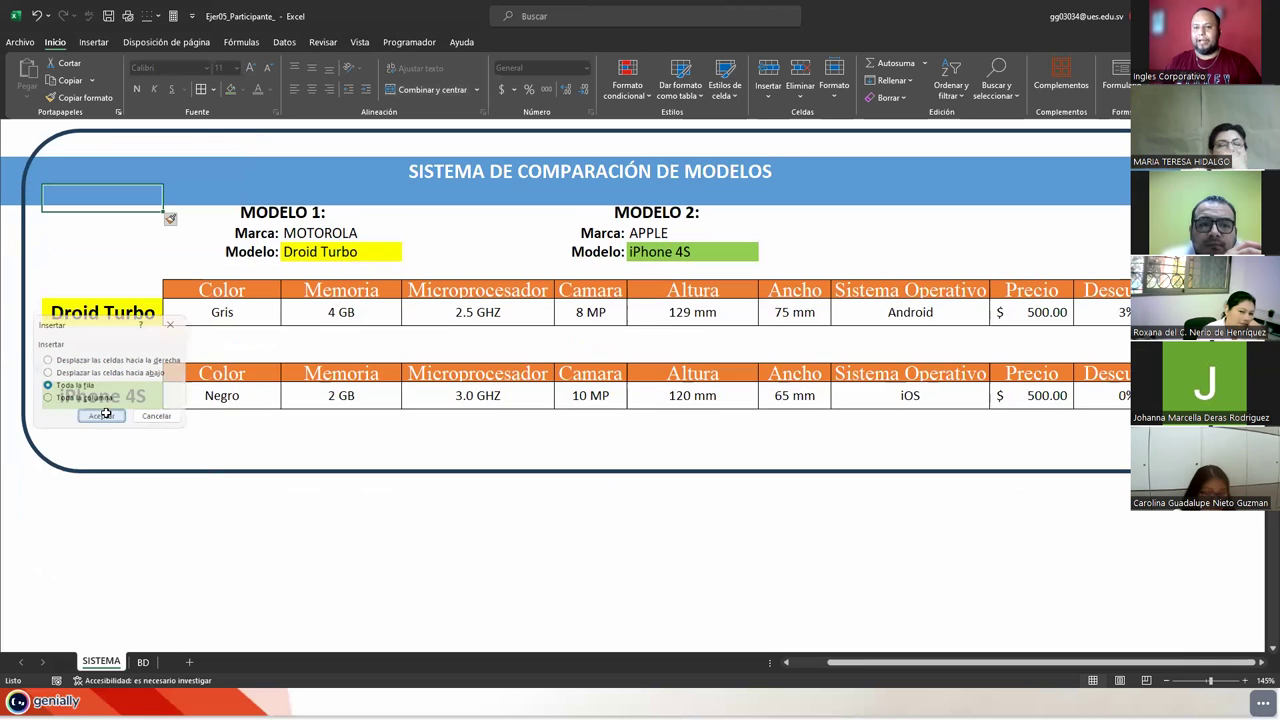
- Copy the plain cell formatting onto the new row under the title
left_click(356, 397)
left_click(80, 199)
left_click(80, 256)
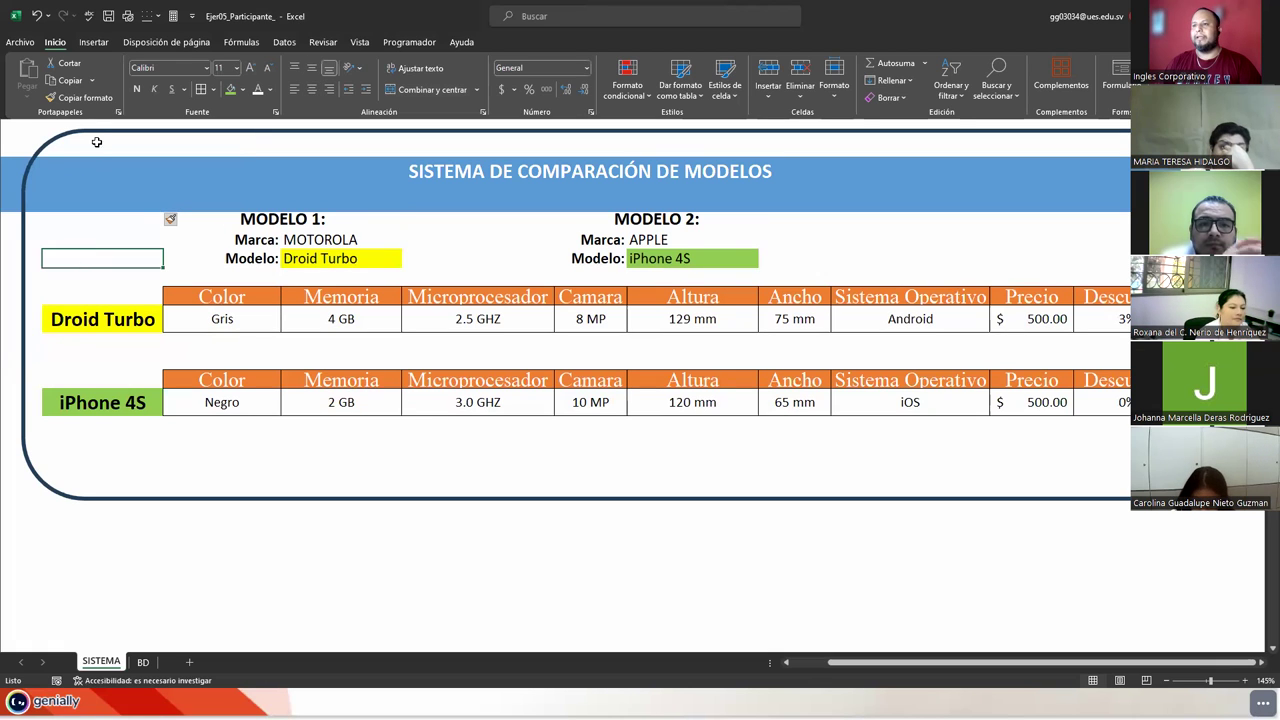
left_click(78, 97)
left_click_drag(5, 199, 1000, 205)
- Put thick outside borders around the MODELO 1 and MODELO 2 blocks
left_click(908, 245)
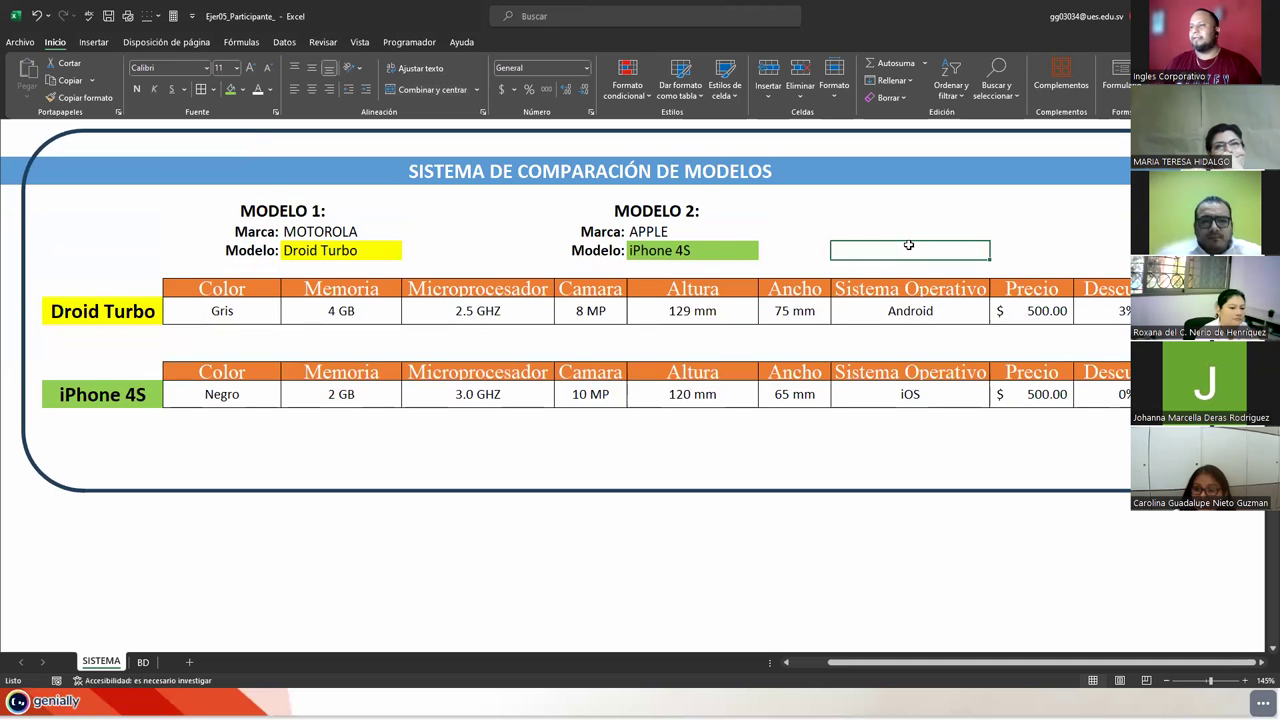
mouse_move(272, 210)
left_mouse_down()
mouse_move(279, 264)
mouse_move(269, 250)
left_mouse_up()
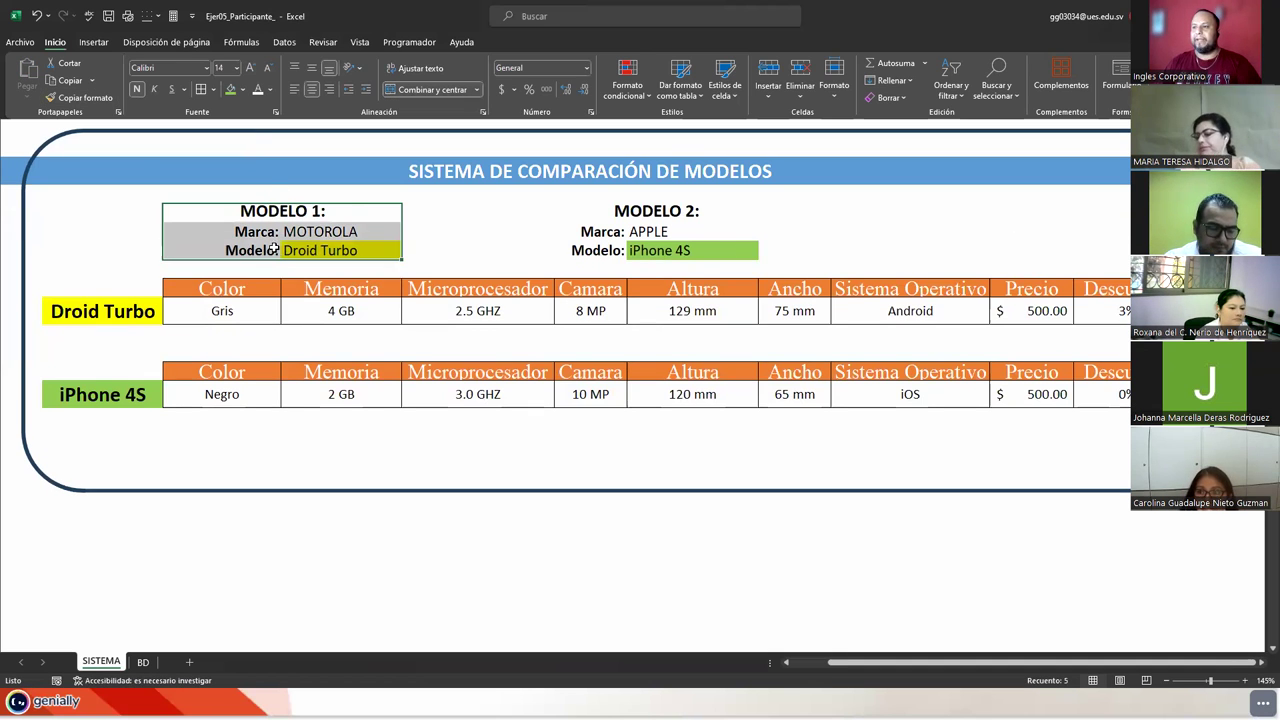
left_click(212, 89)
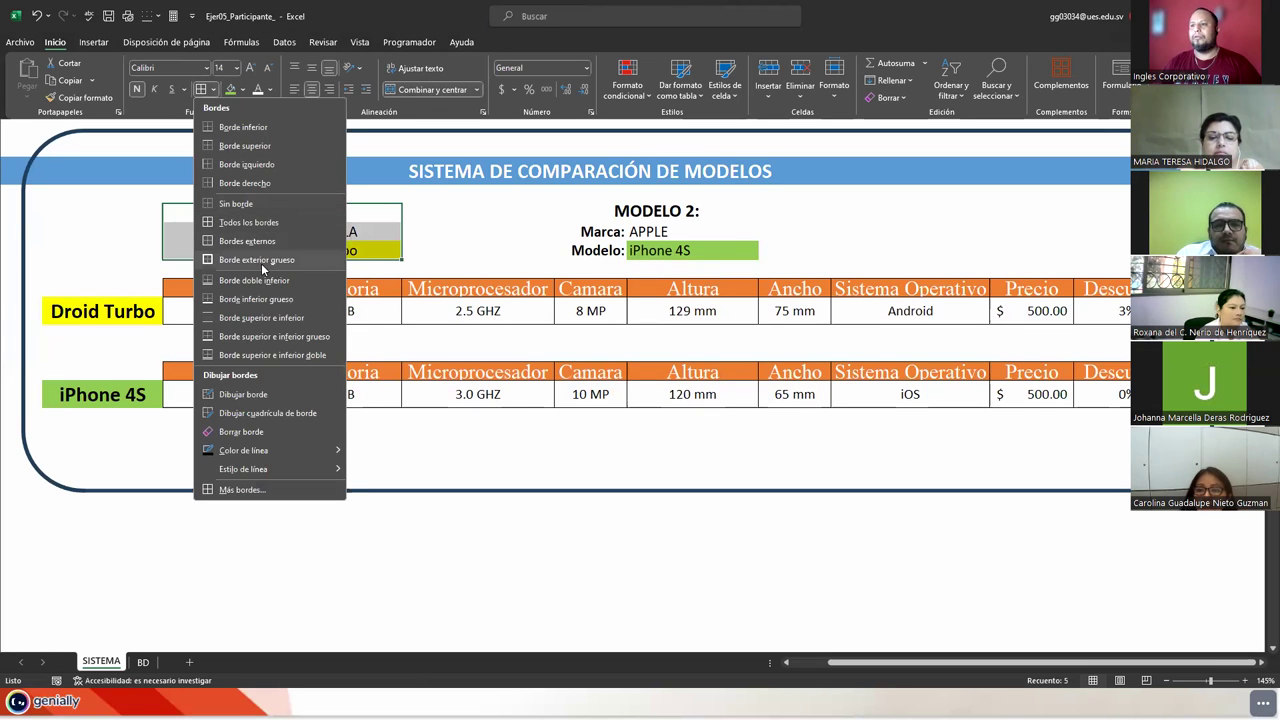
left_click(262, 260)
left_click_drag(586, 208, 590, 248)
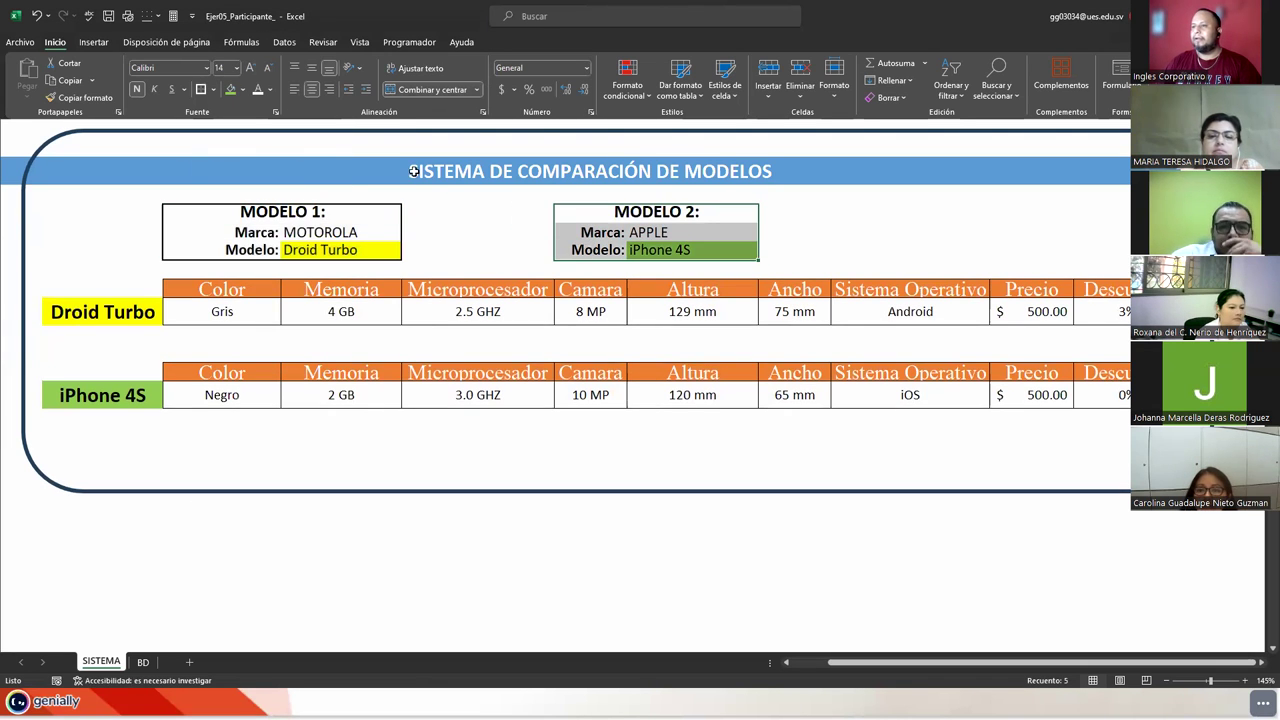
left_click(470, 211)
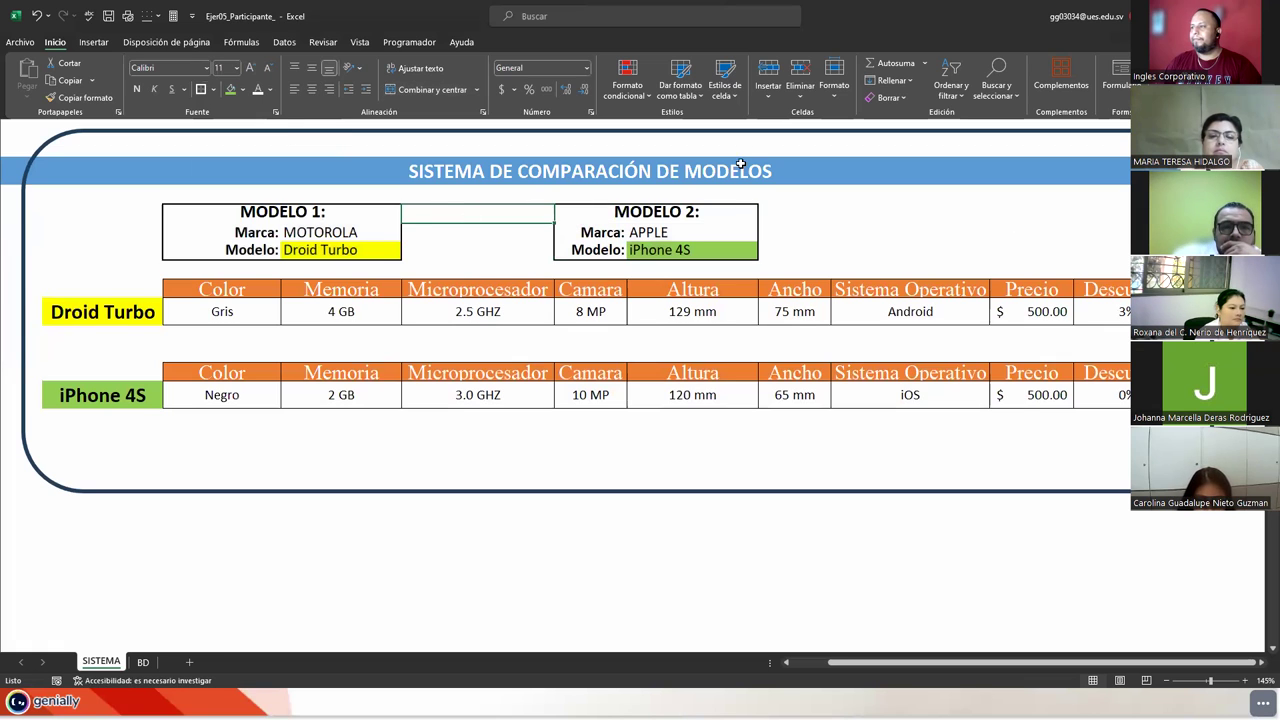
left_click(748, 228)
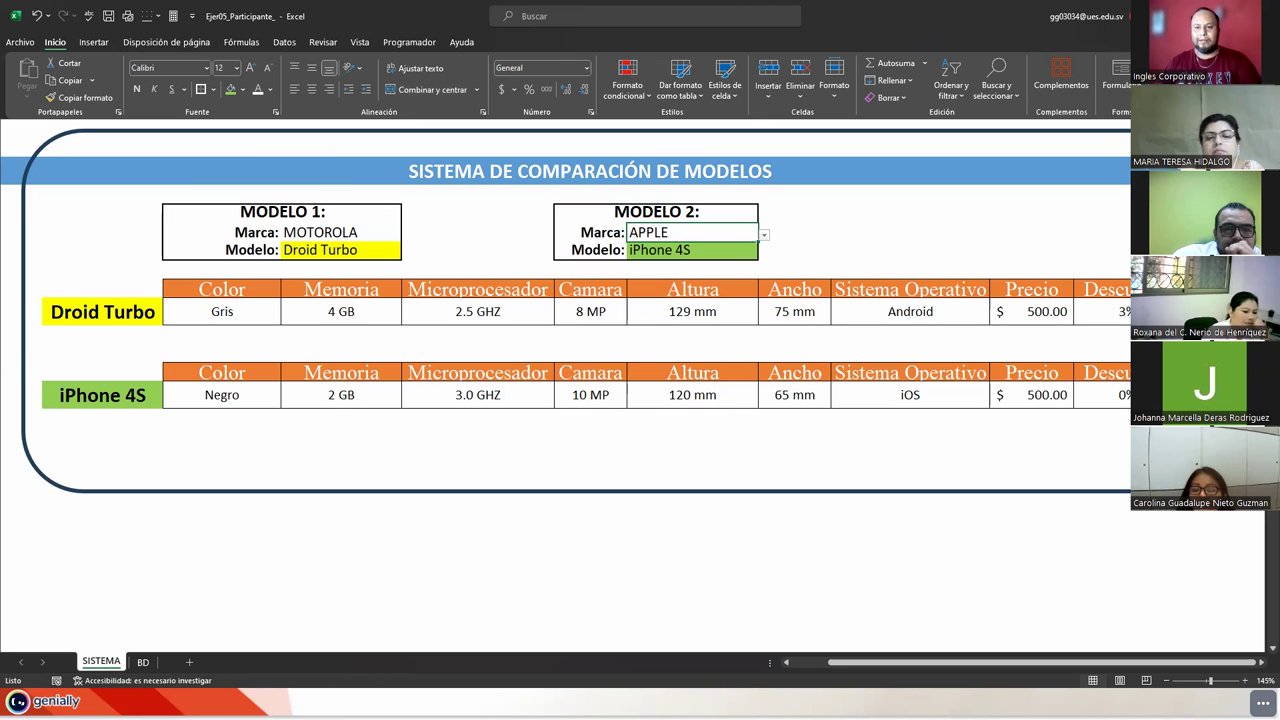
- Add an 8-point 'Creado por' credit with the author's initials below the tables
left_click(985, 460)
left_click(1018, 465)
type("cREAD")
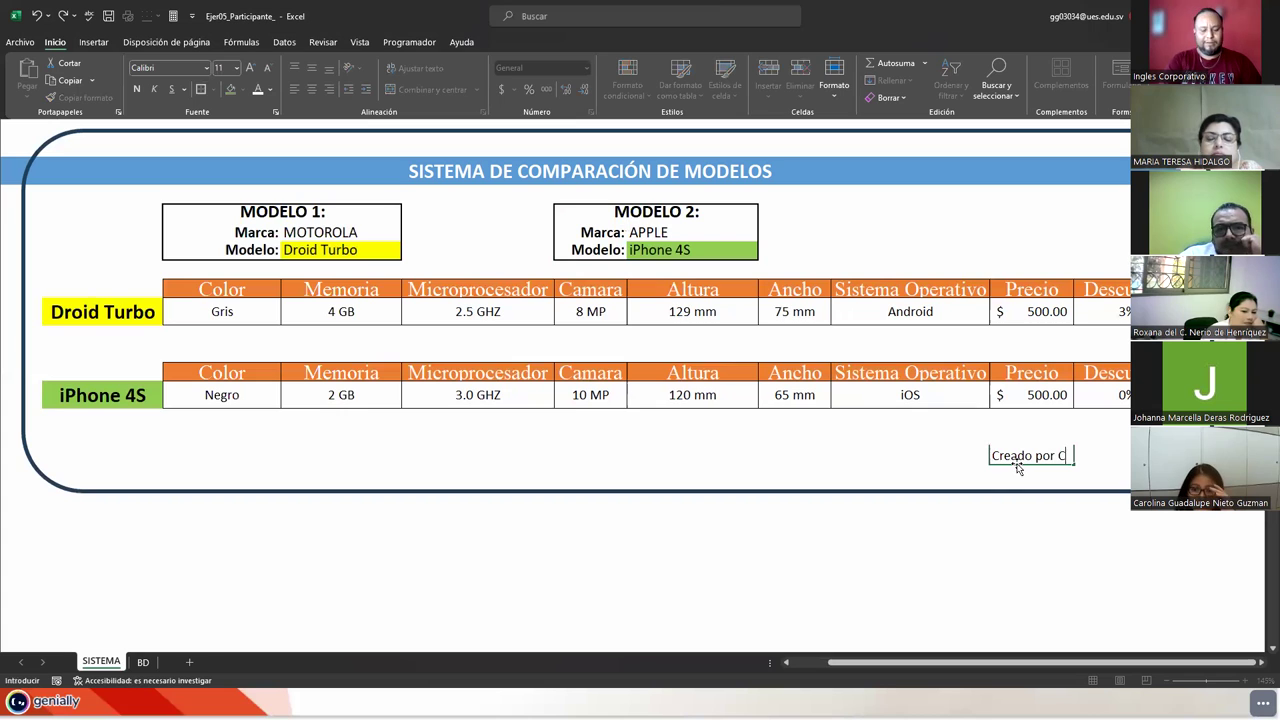
key("ctrl+Return")
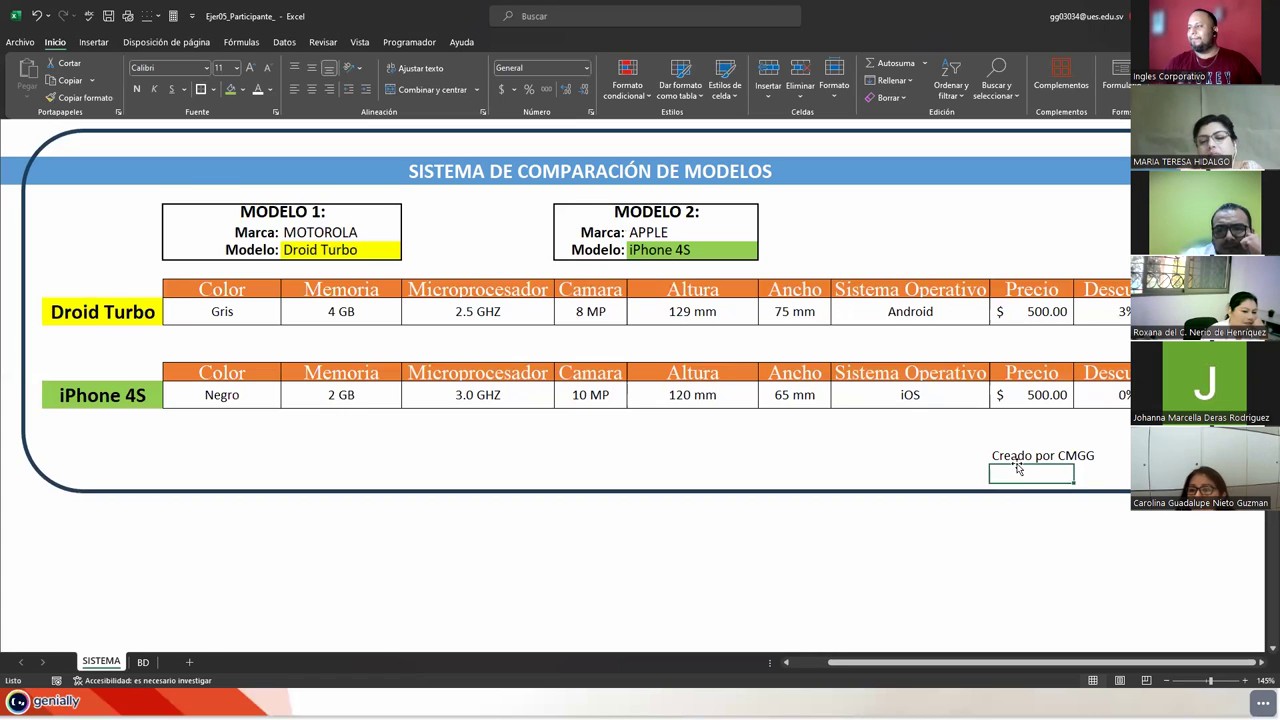
left_click(272, 69)
left_click(272, 69)
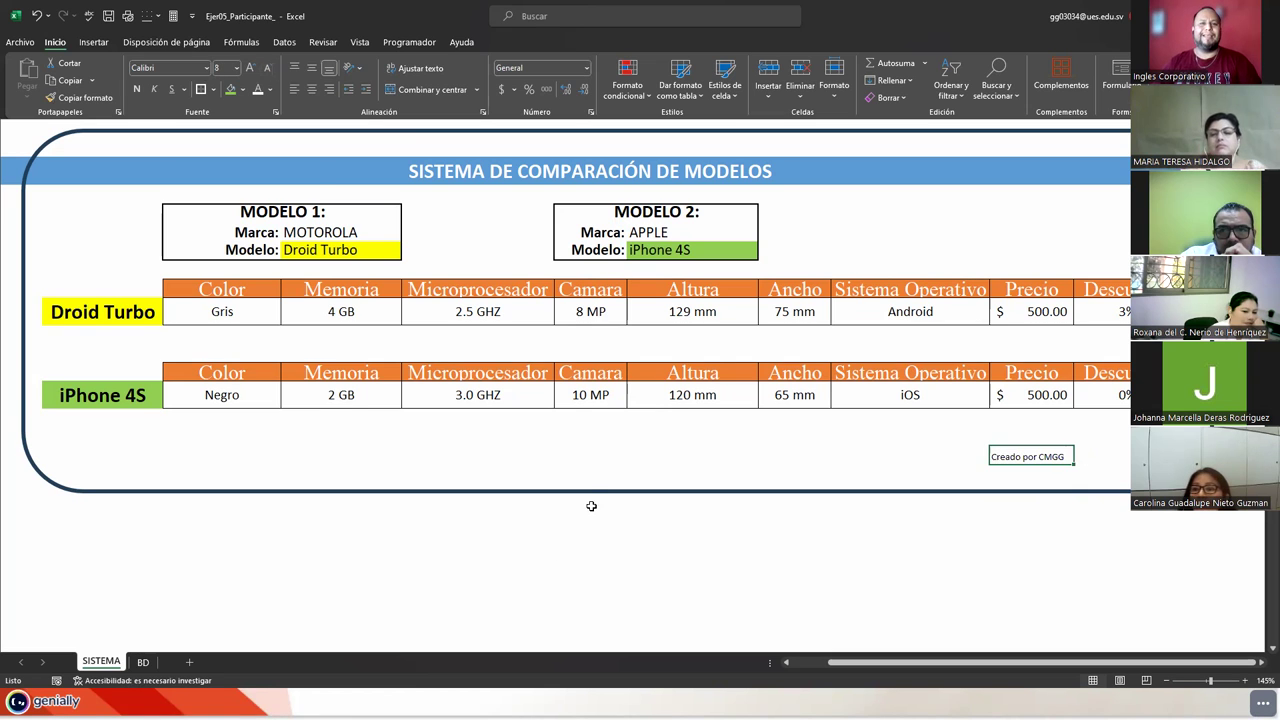
- Switch to the BD data sheet and move across the Galaxy J5 row 4 cells
left_click(547, 454)
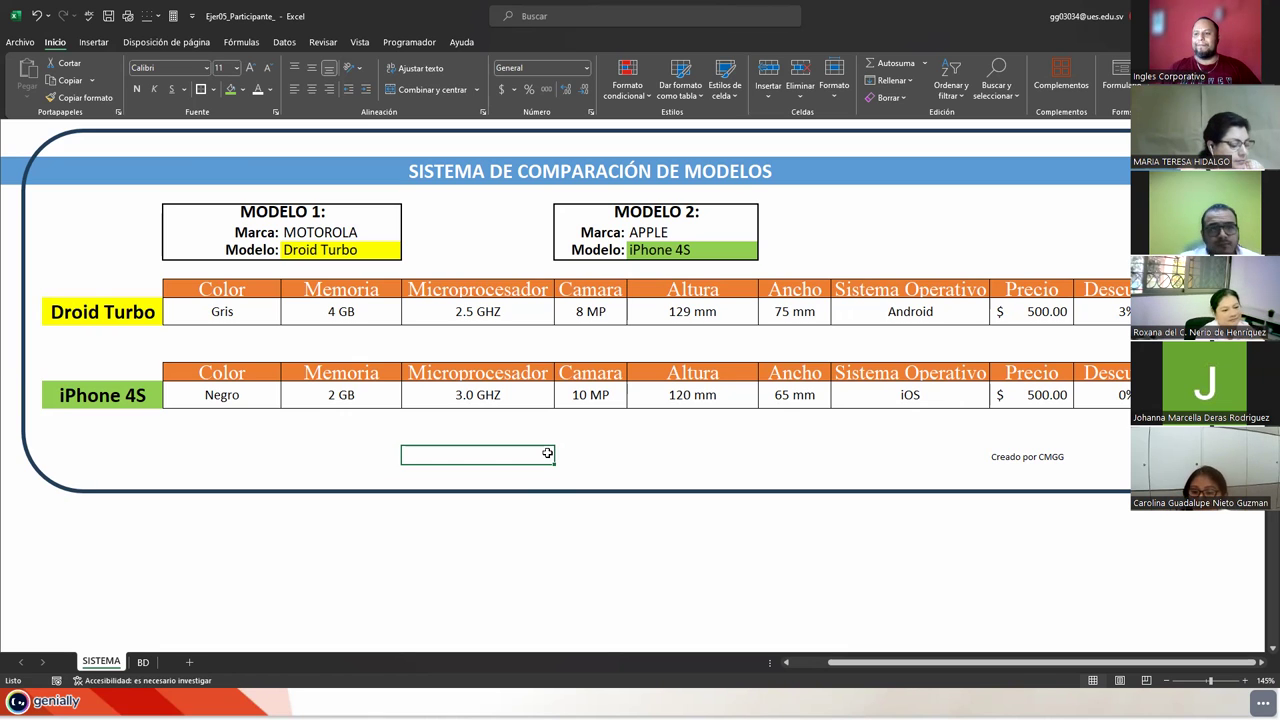
left_click(141, 663)
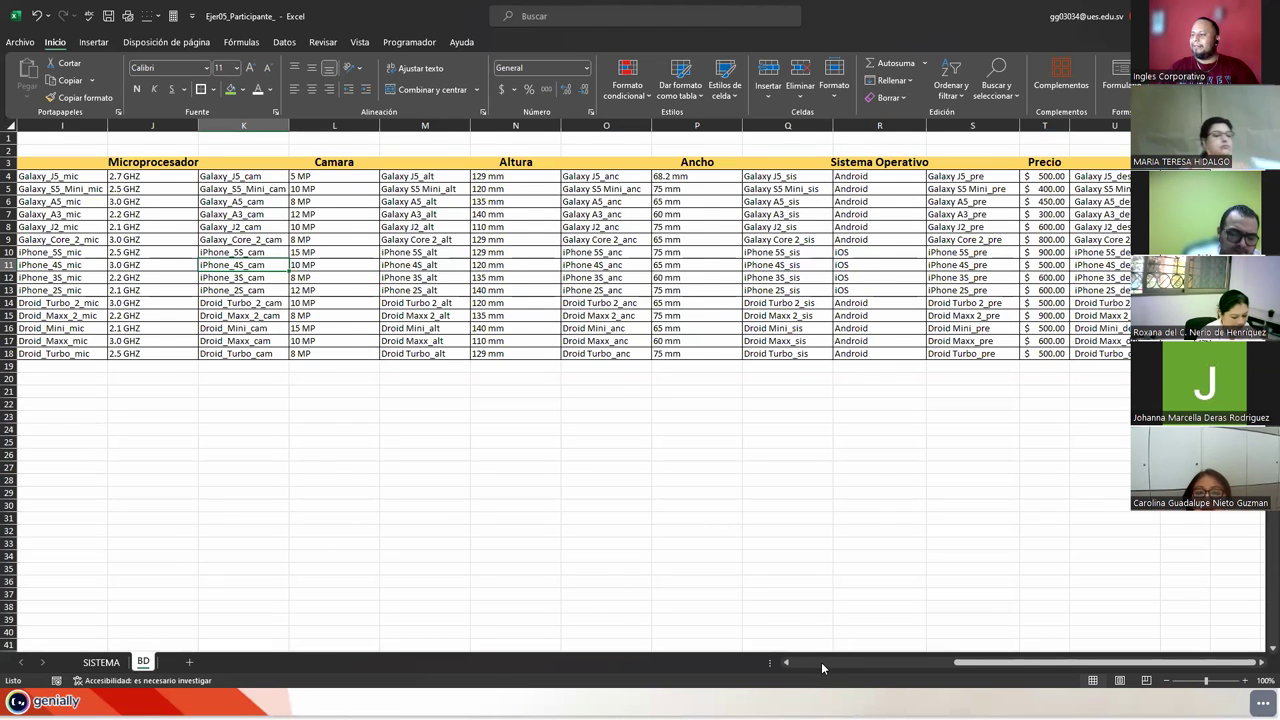
left_click(821, 662)
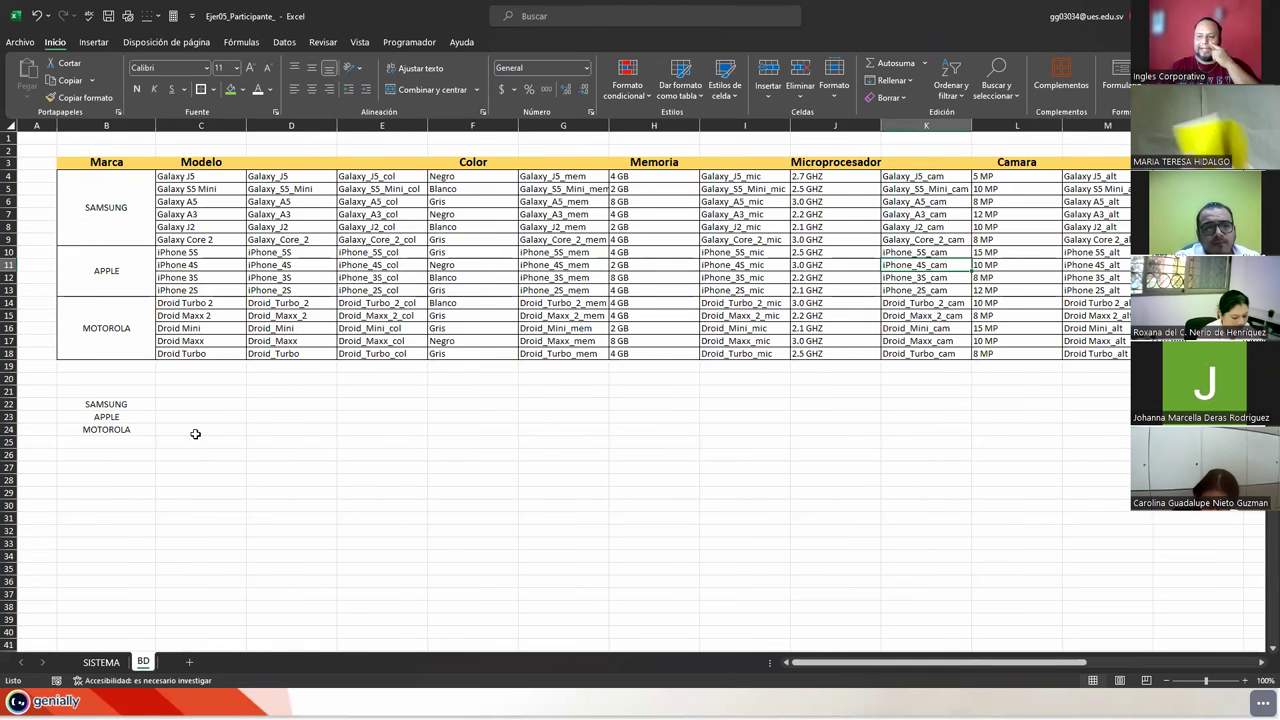
scroll(220, 440, "down", 15)
scroll(296, 476, "down", 15)
scroll(315, 487, "up", 20)
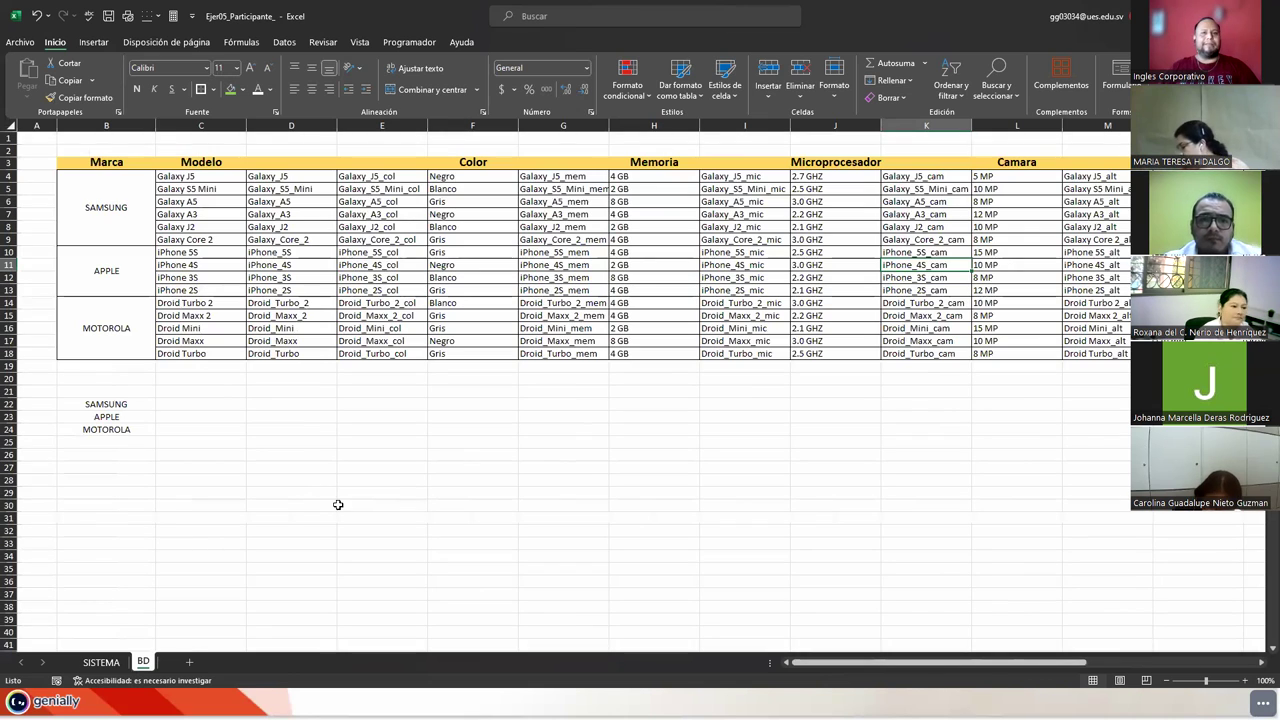
left_click(186, 175)
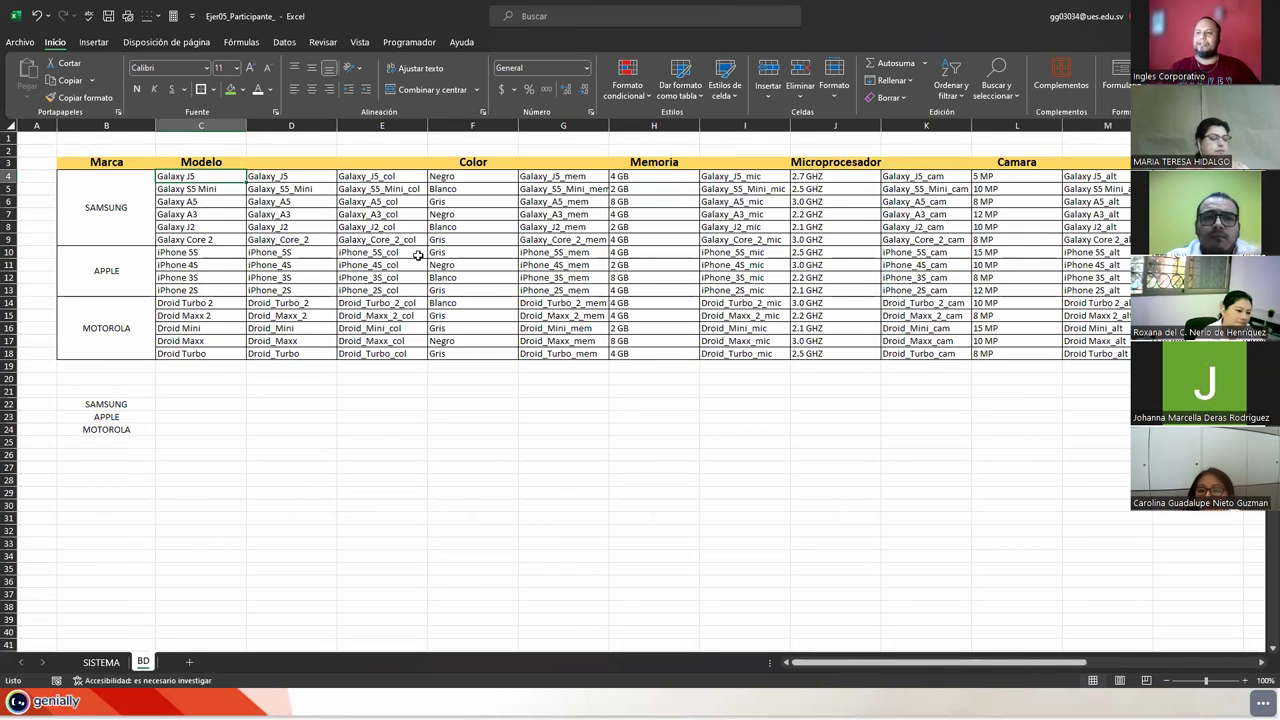
key("Right")
key("Right")
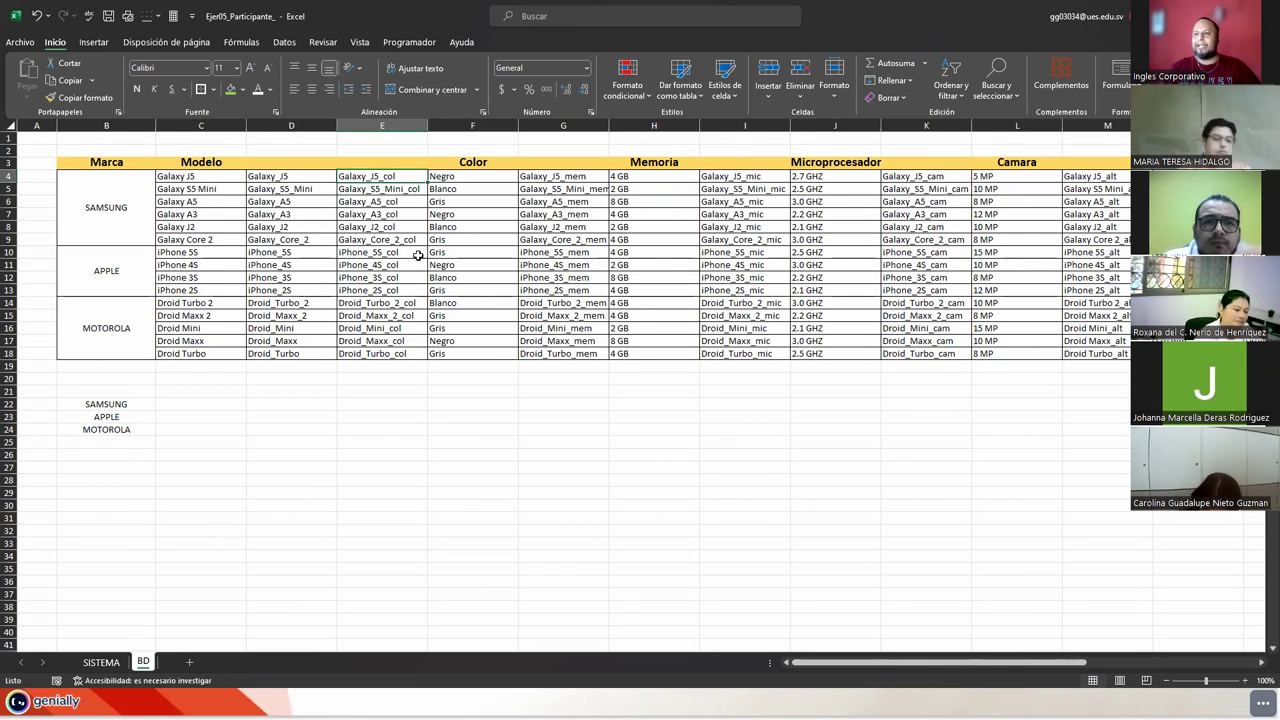
key("Right")
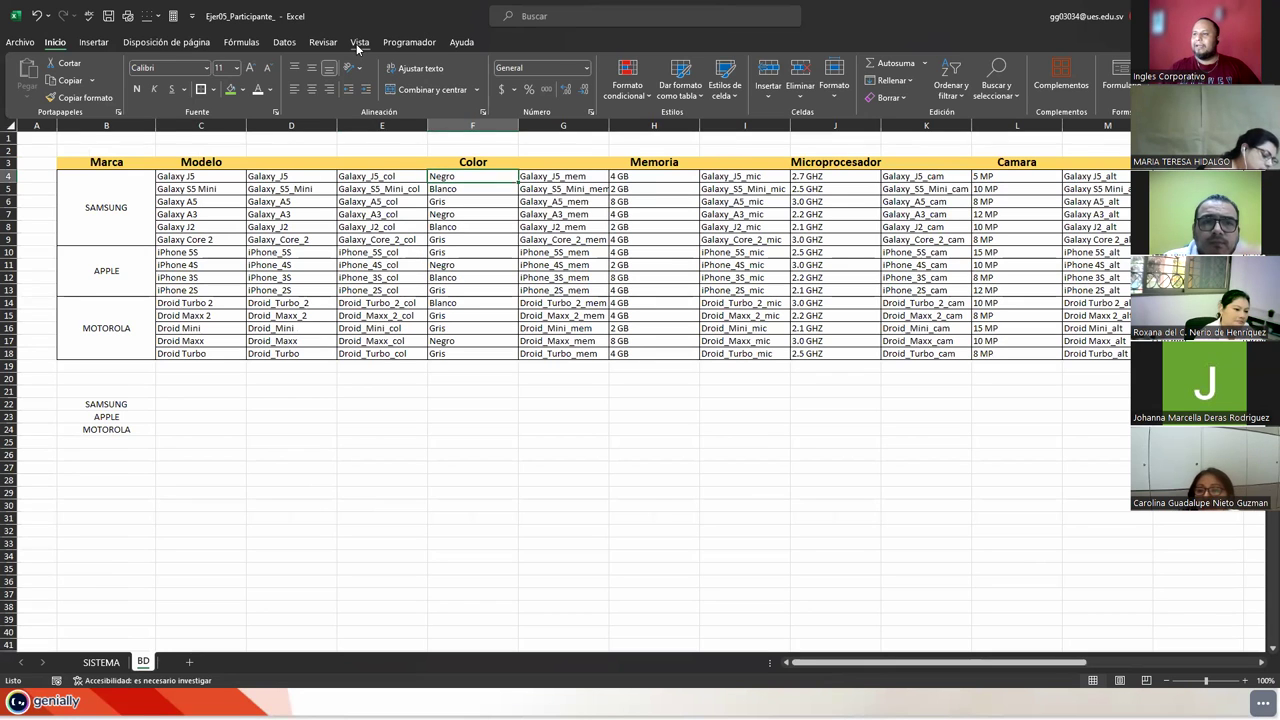
- Show the formula bar and read the SUSTITUIR and _col formulas in D4–F4
left_click(359, 42)
left_click(279, 68)
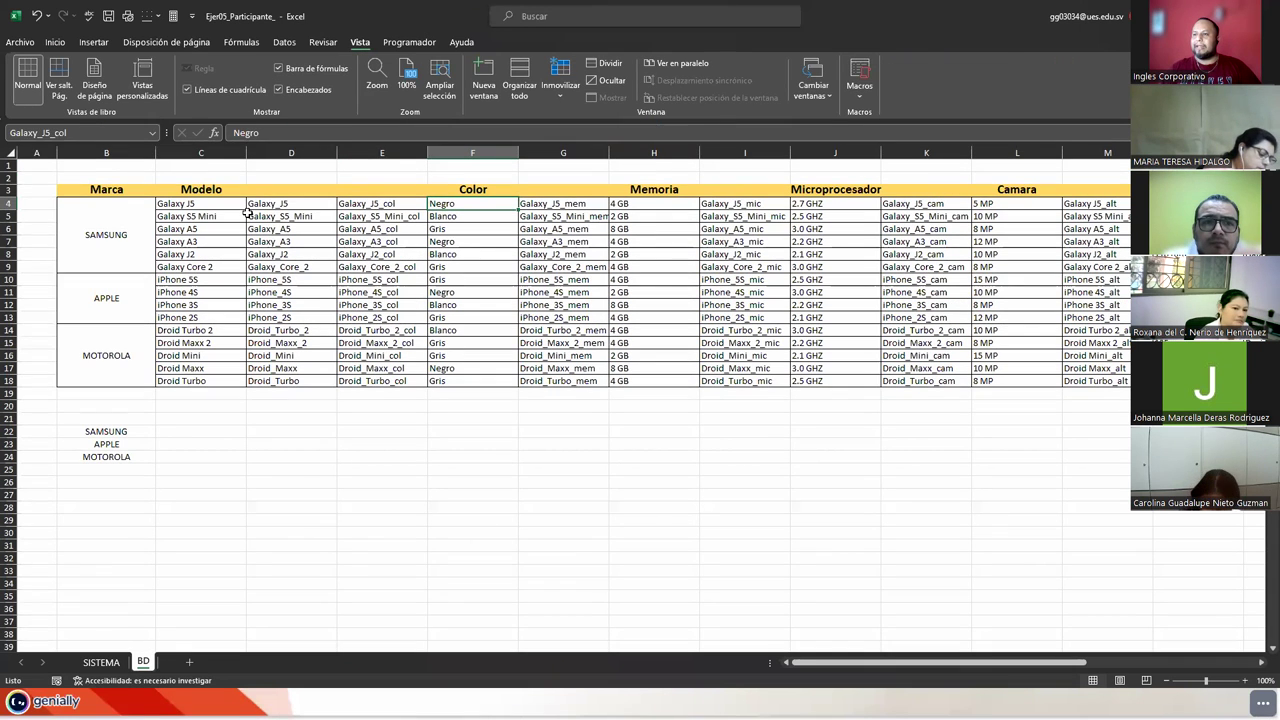
left_click(262, 204)
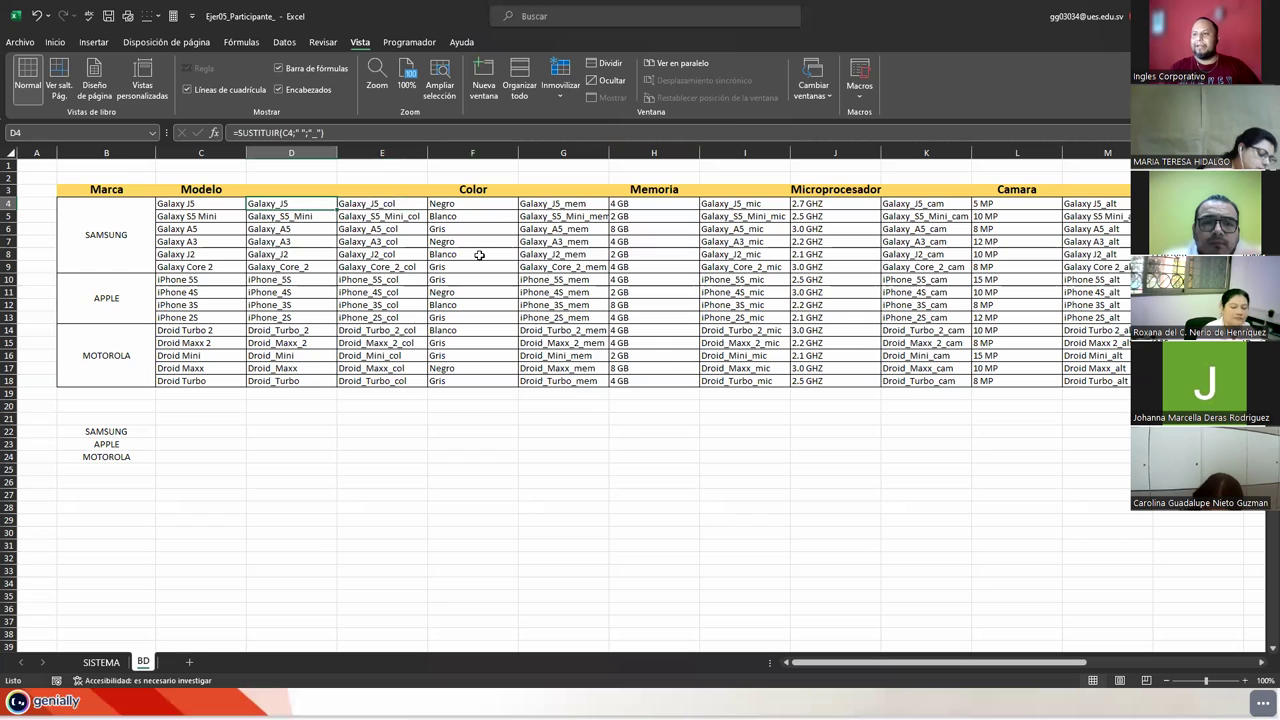
key("Right")
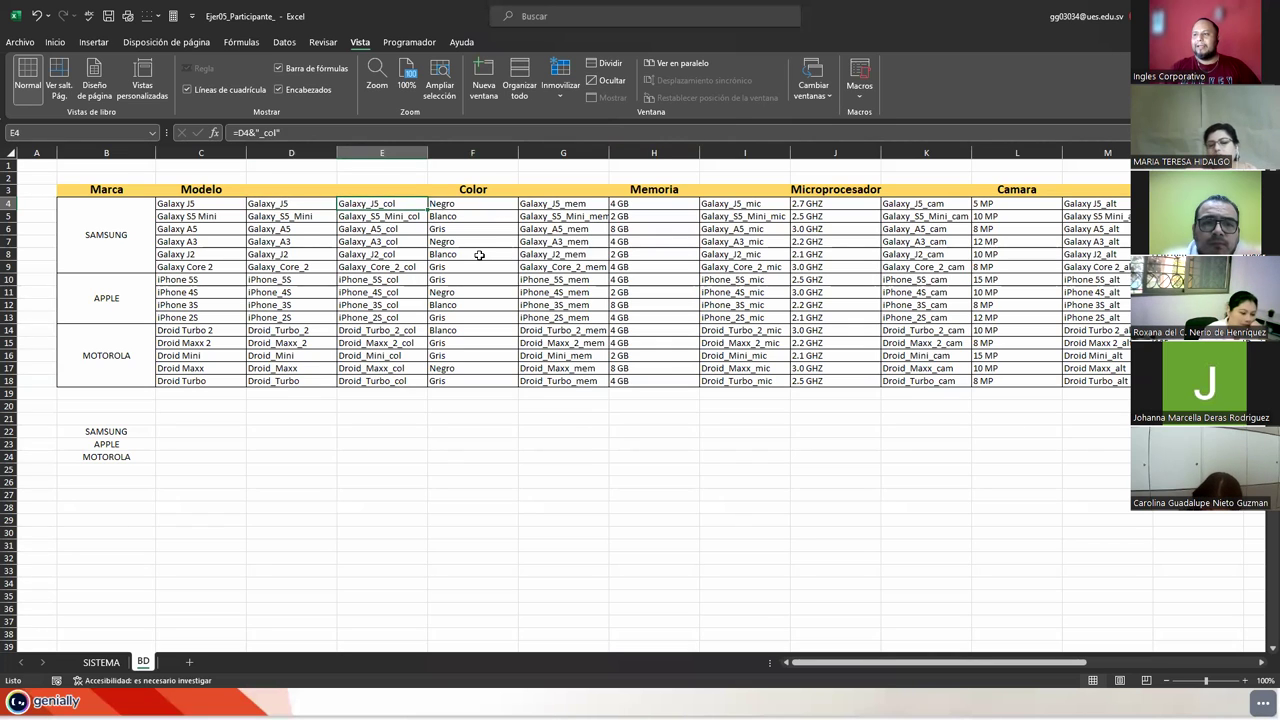
key("Right")
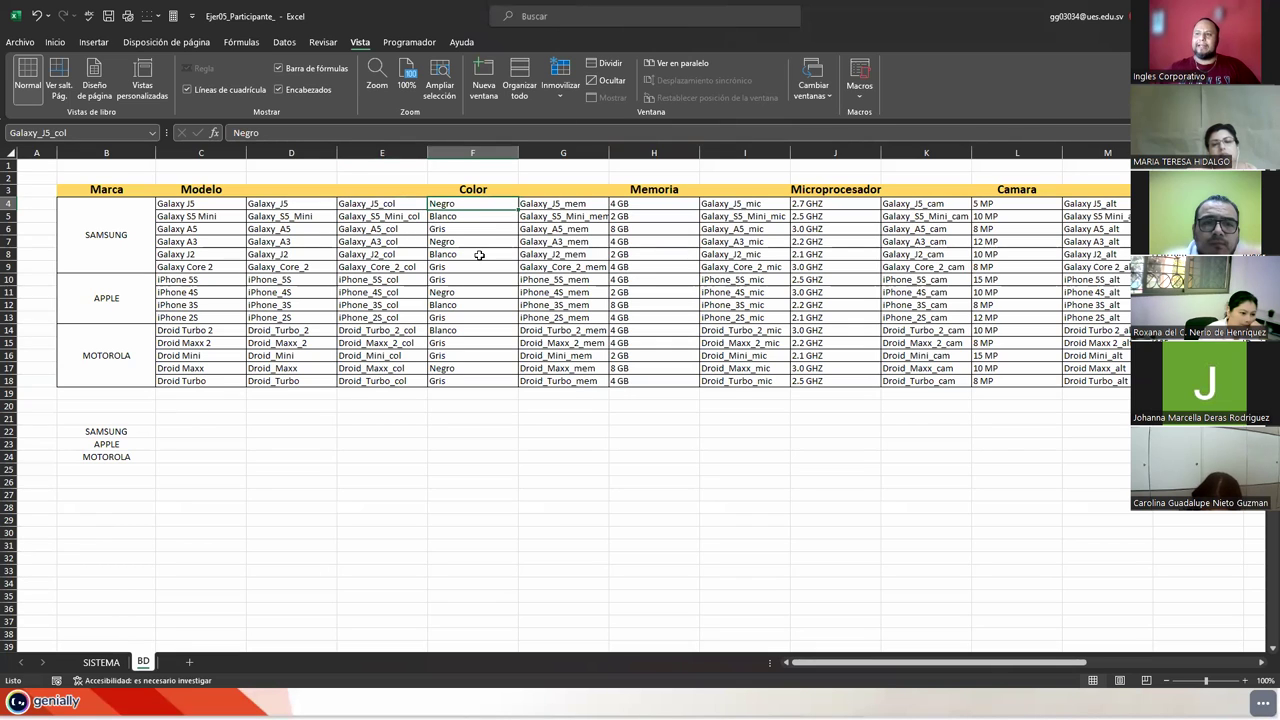
key("Left")
key("Left")
key("Left")
key("Right")
key("Right")
key("Right")
key("Right")
key("Right")
key("Right")
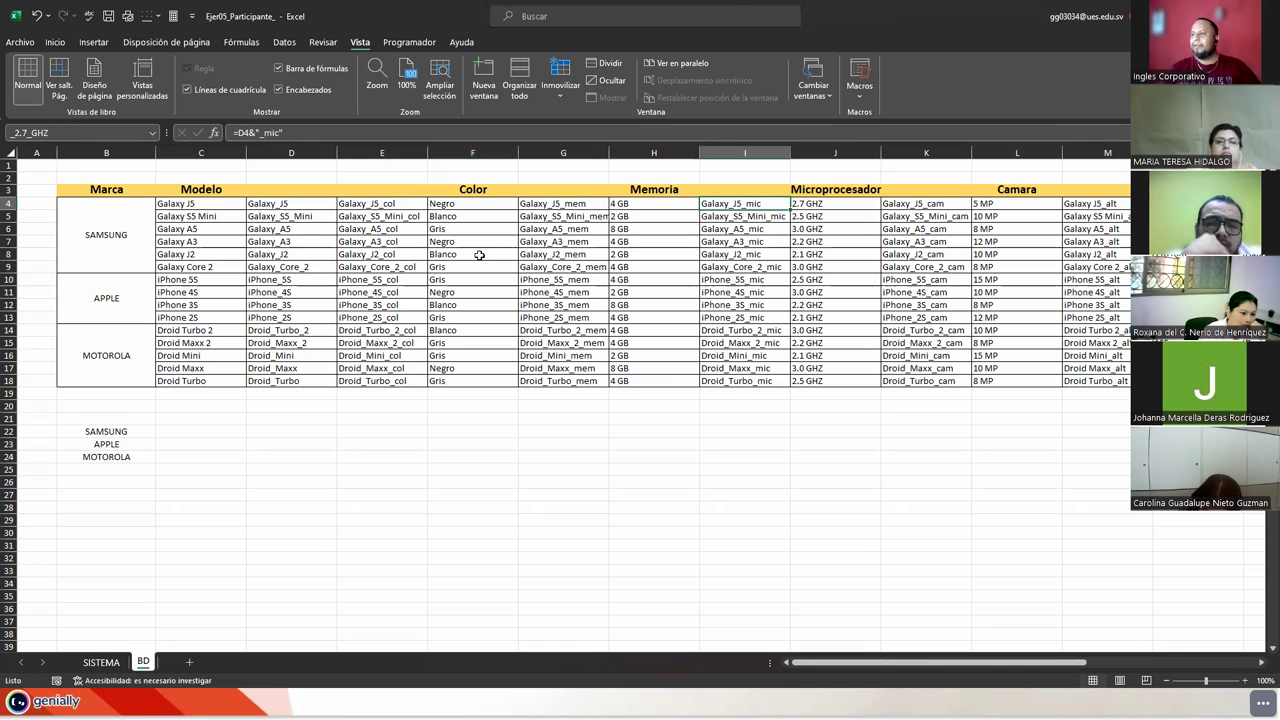
- Auto-fit columns C through K on the BD sheet to their contents
double_click(695, 153)
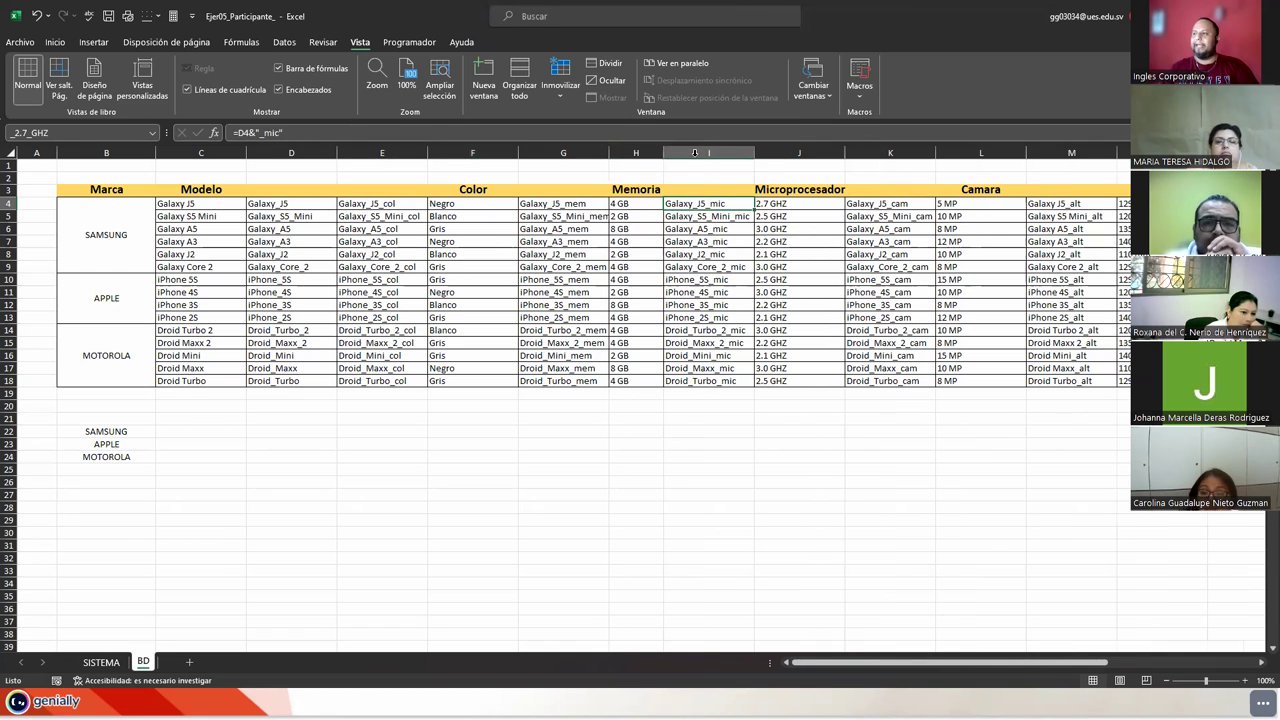
double_click(517, 153)
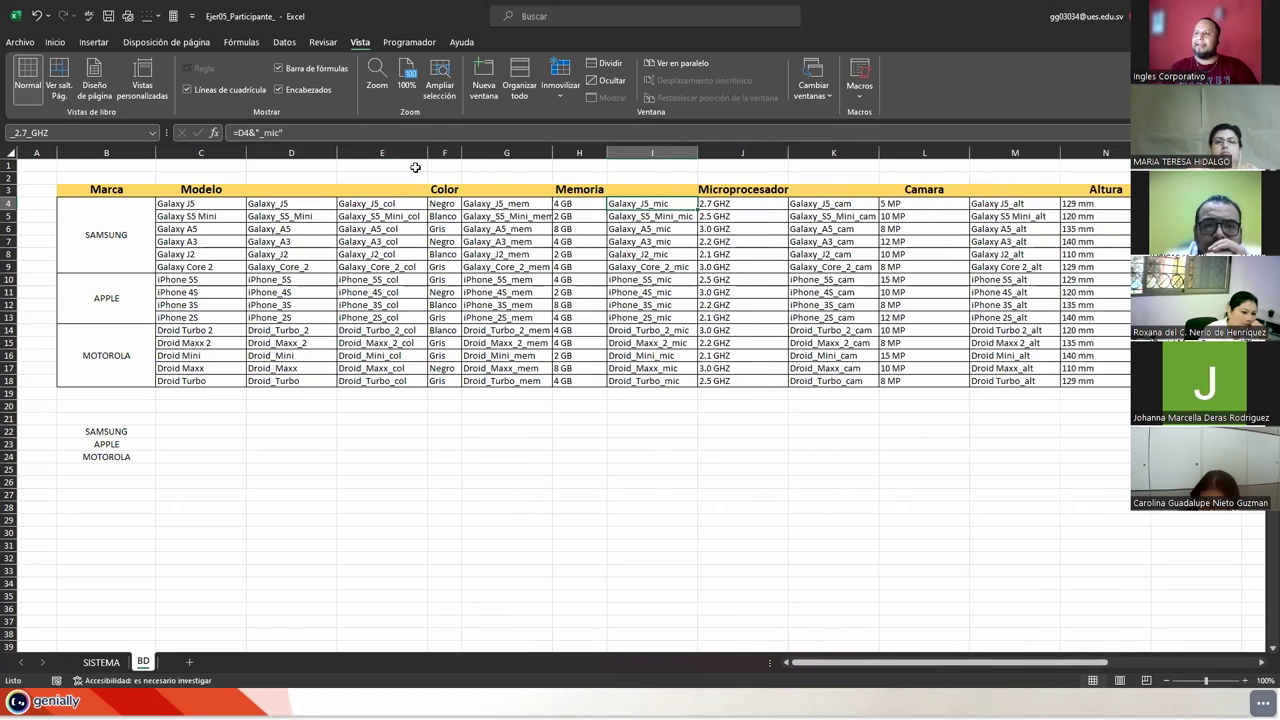
double_click(338, 153)
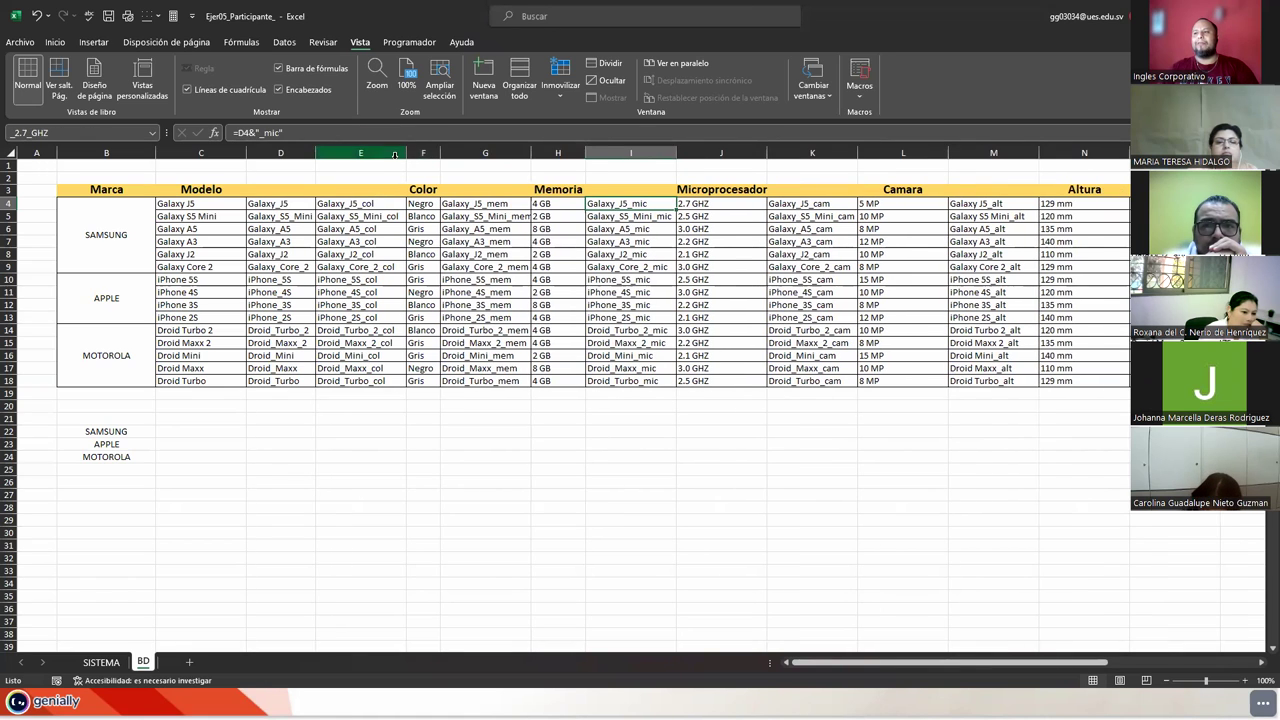
double_click(403, 155)
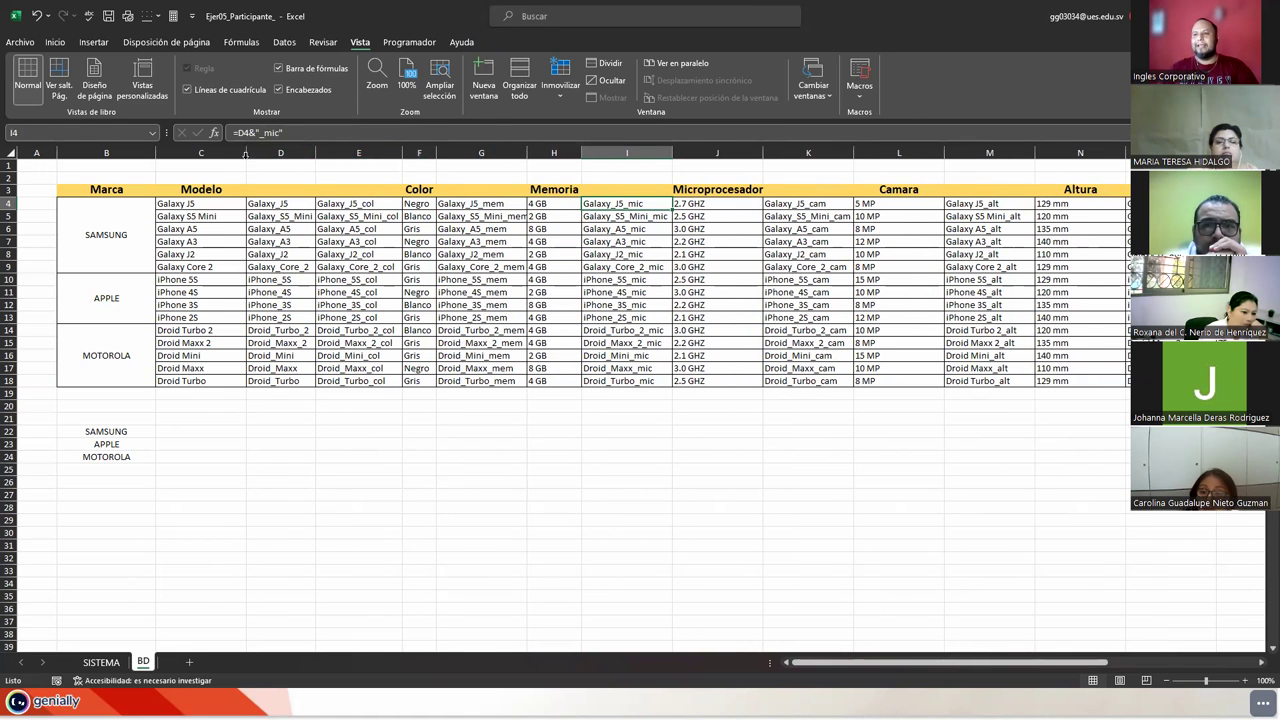
double_click(246, 155)
double_click(736, 153)
double_click(644, 153)
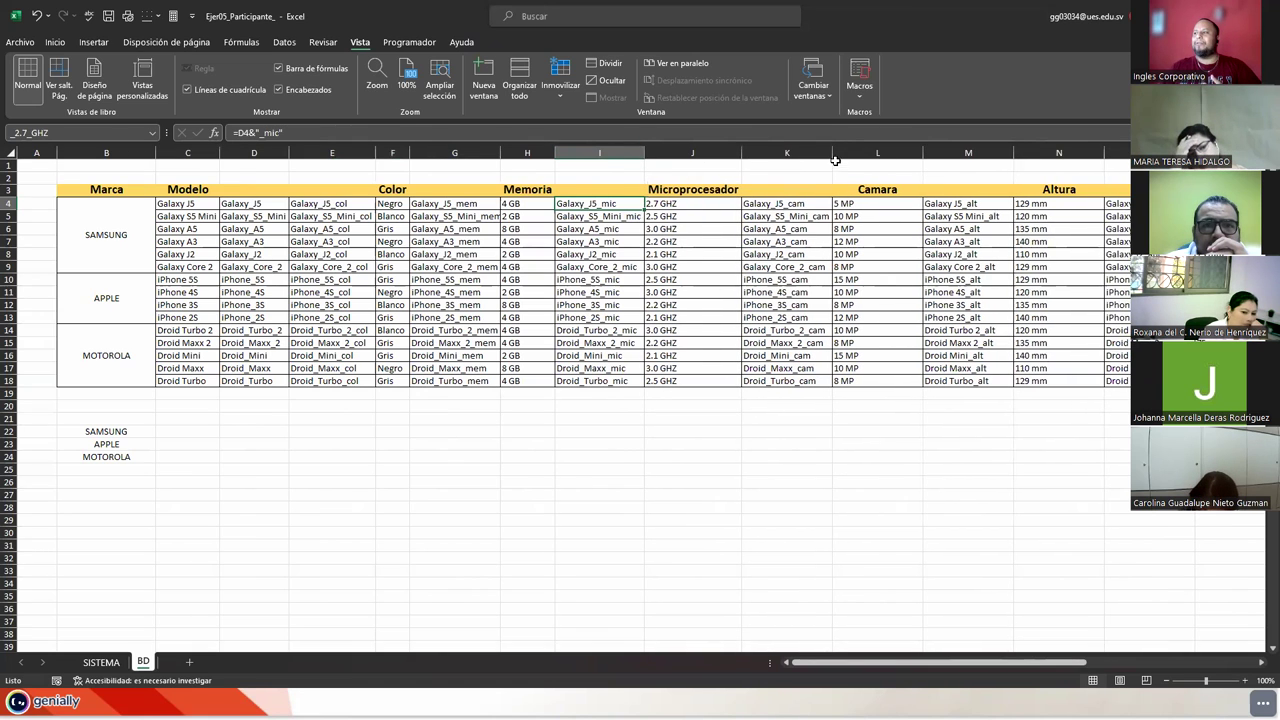
double_click(833, 153)
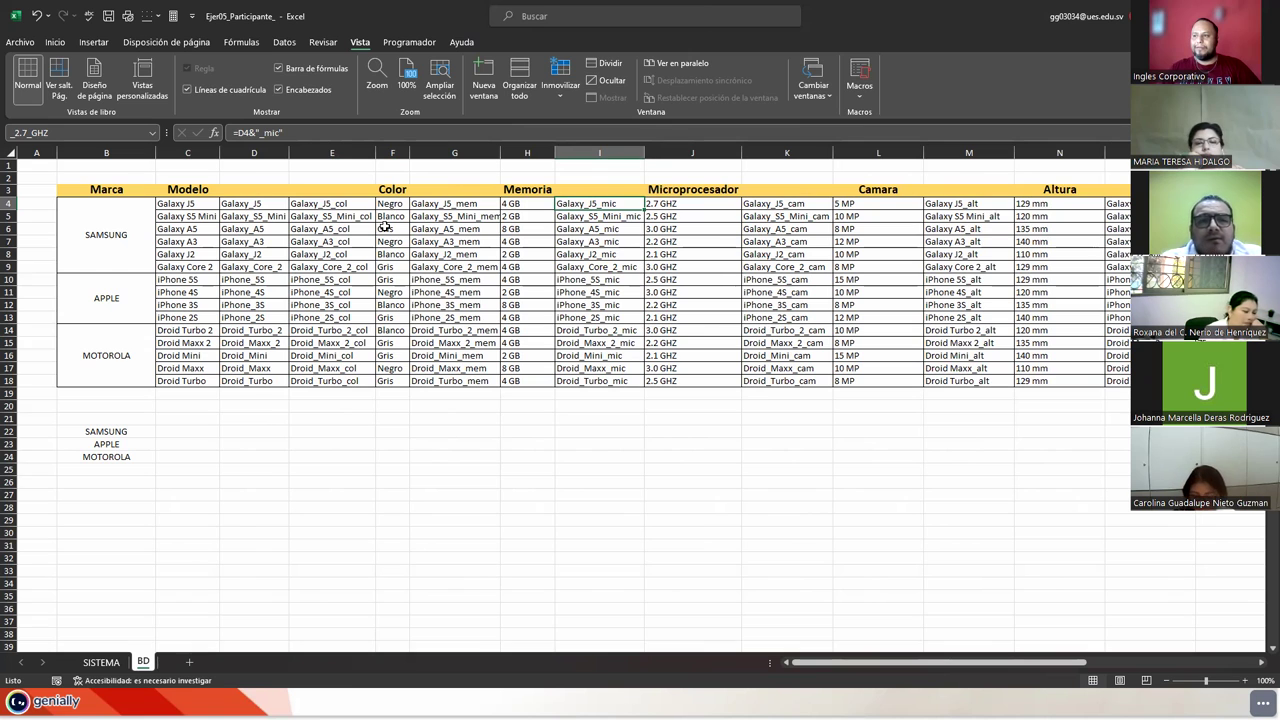
- Select the colour codes and values by brand in columns E and F
mouse_move(305, 204)
left_mouse_down()
mouse_move(327, 291)
mouse_move(327, 375)
left_mouse_up()
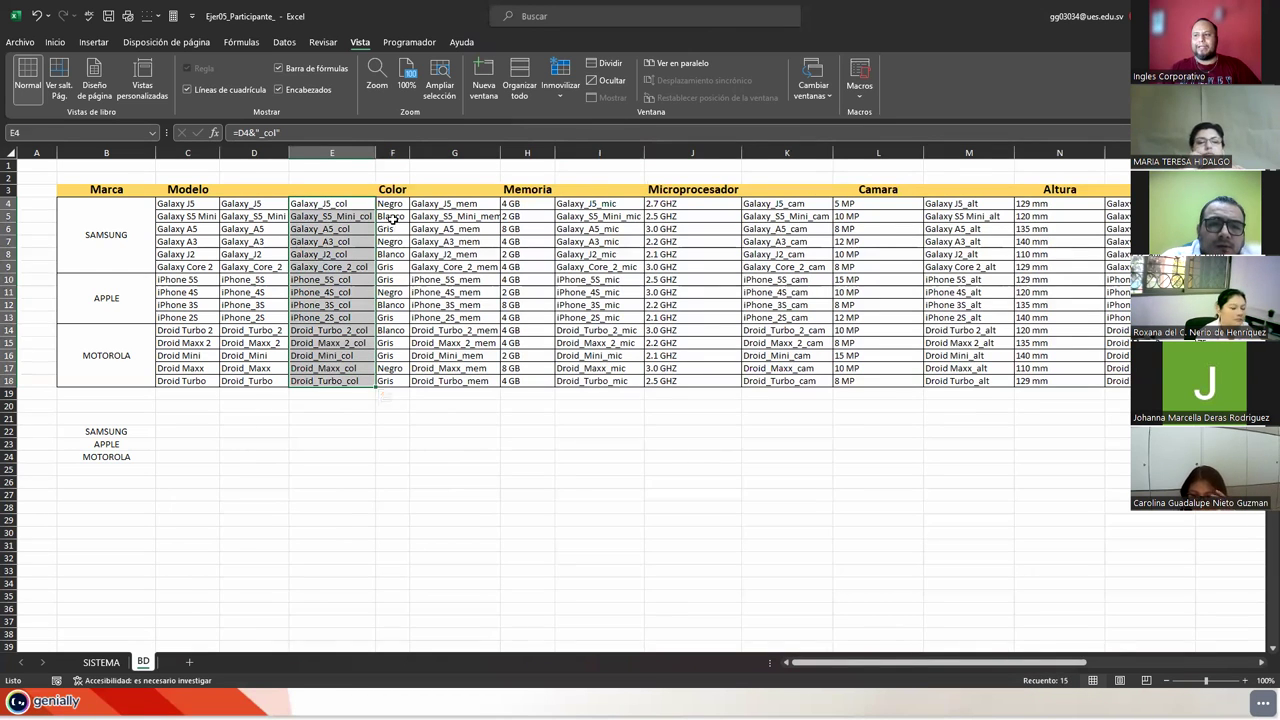
left_click_drag(386, 204, 386, 380)
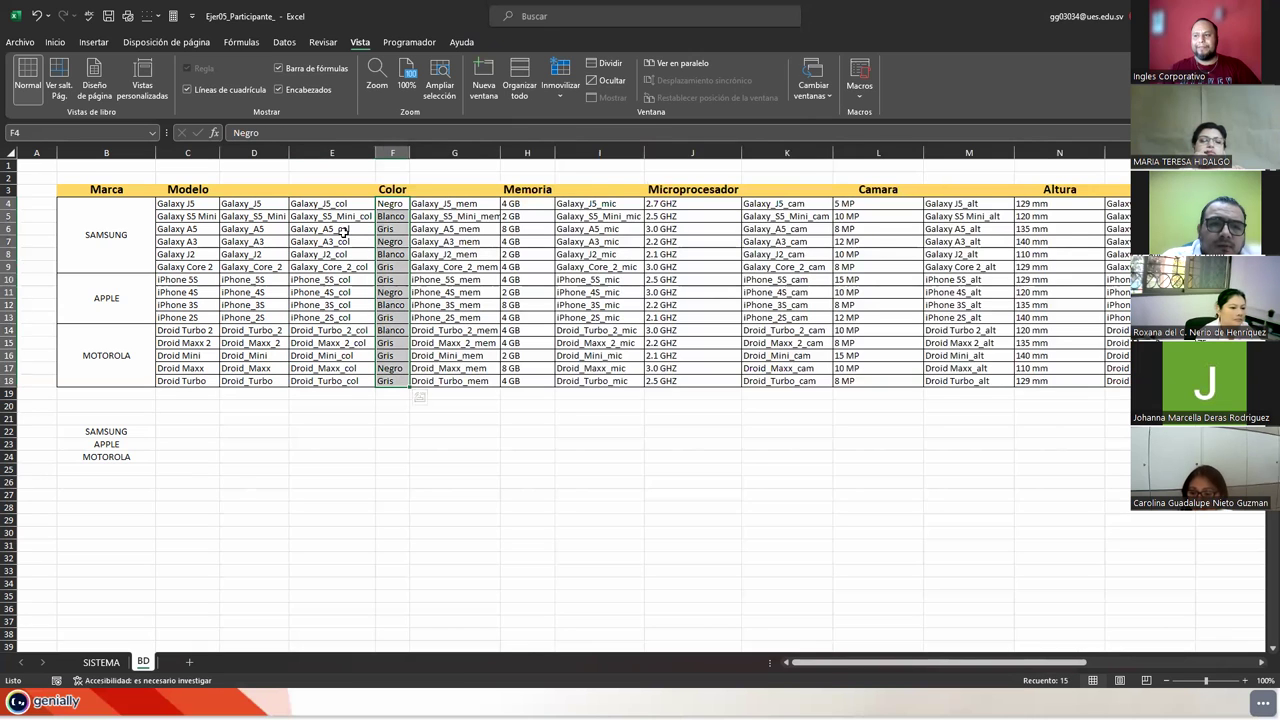
left_click_drag(330, 204, 333, 267)
mouse_move(396, 204)
left_mouse_down()
mouse_move(392, 266)
mouse_move(333, 317)
left_mouse_up()
mouse_move(380, 280)
left_mouse_down()
mouse_move(383, 317)
mouse_move(331, 381)
left_mouse_up()
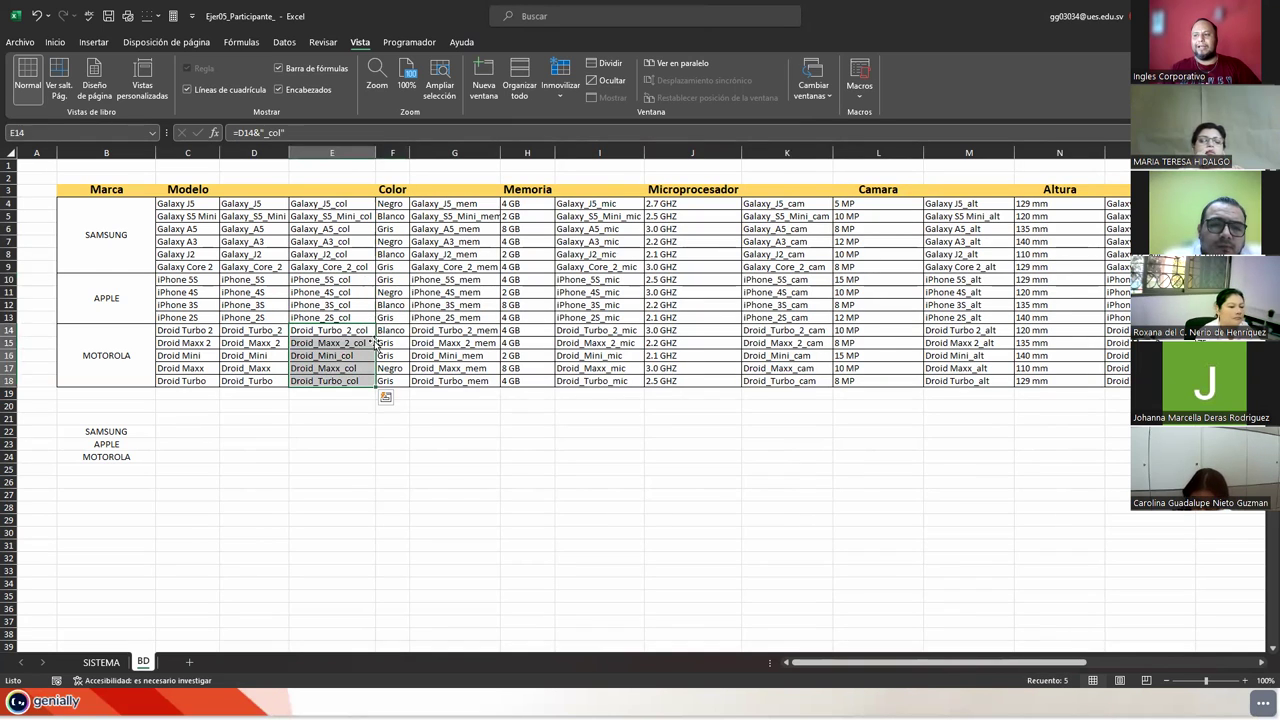
left_click_drag(384, 331, 380, 378)
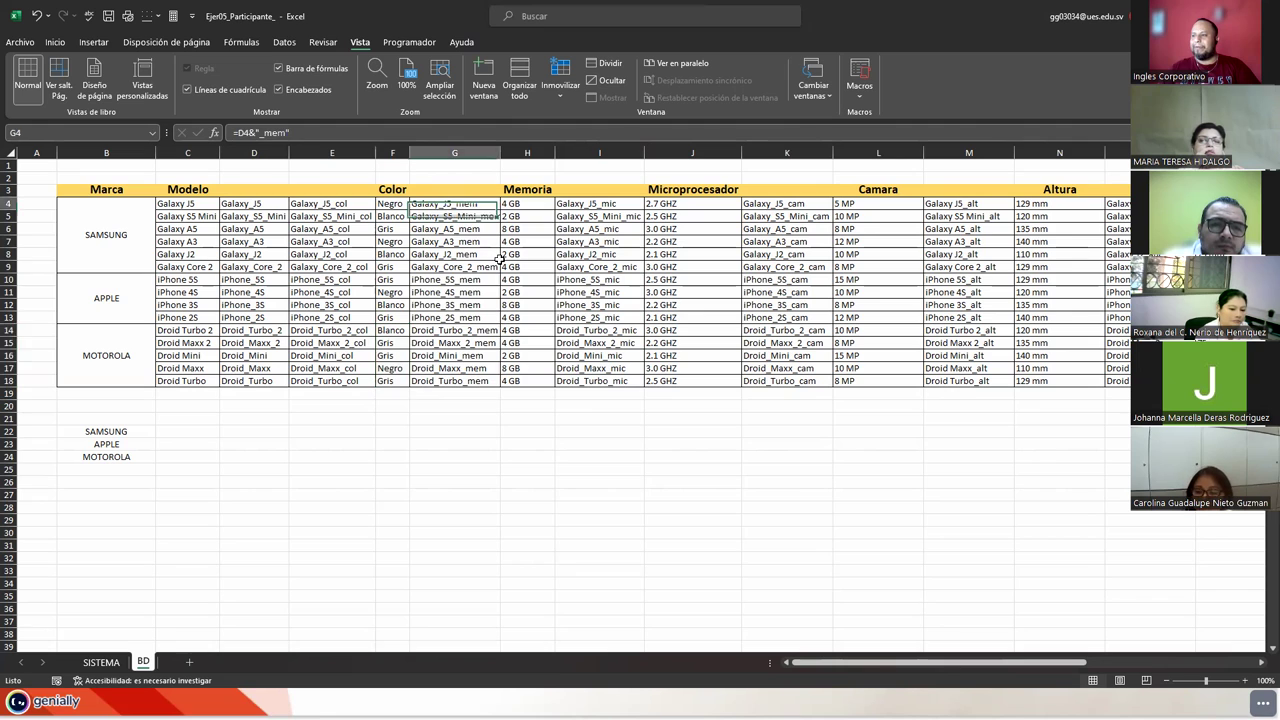
- Narrow the Camara, Altura and Ancho value columns L, N and P
left_click_drag(445, 203, 540, 380)
mouse_move(590, 203)
left_mouse_down()
mouse_move(613, 218)
mouse_move(663, 380)
mouse_move(683, 358)
left_mouse_up()
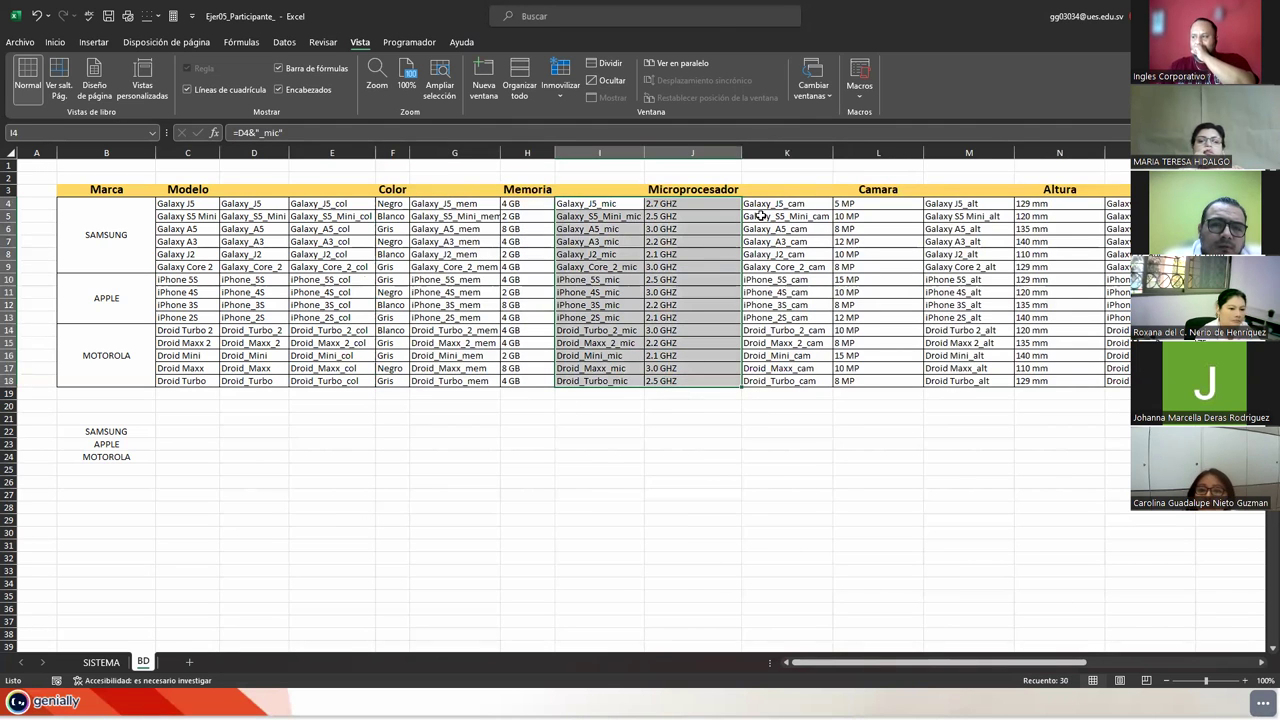
left_click_drag(765, 203, 845, 375)
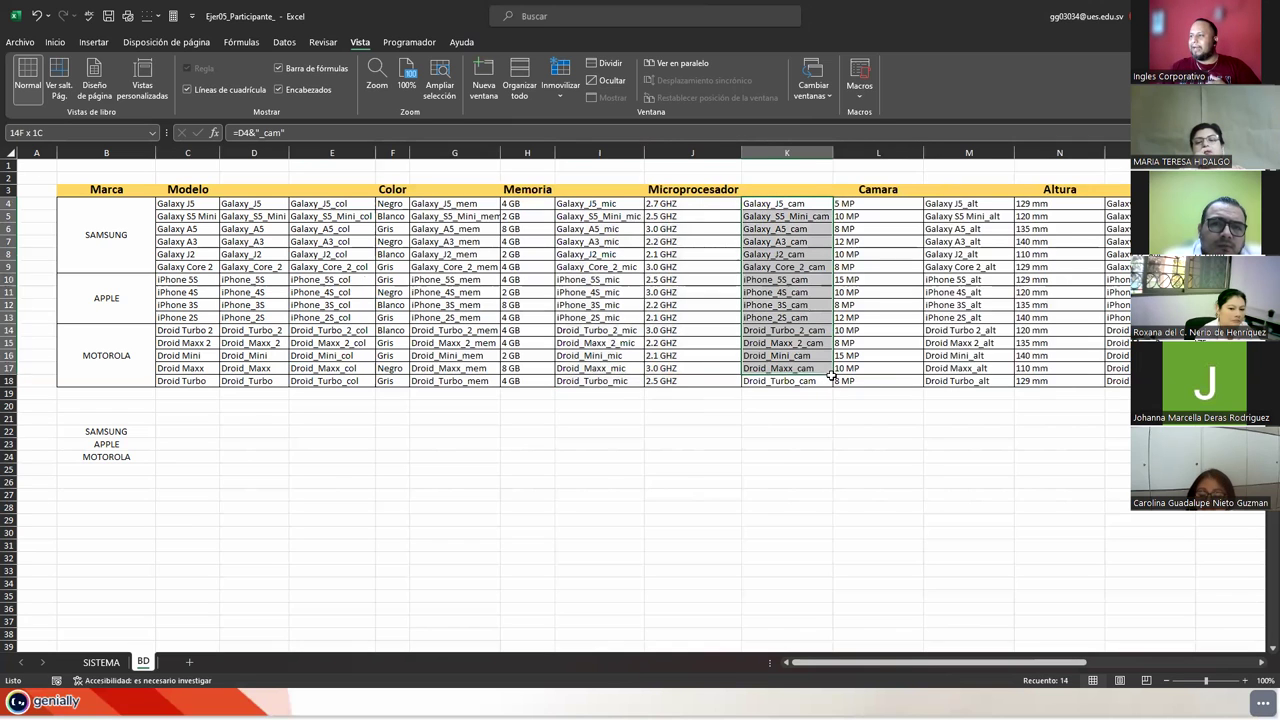
left_click_drag(924, 152, 878, 152)
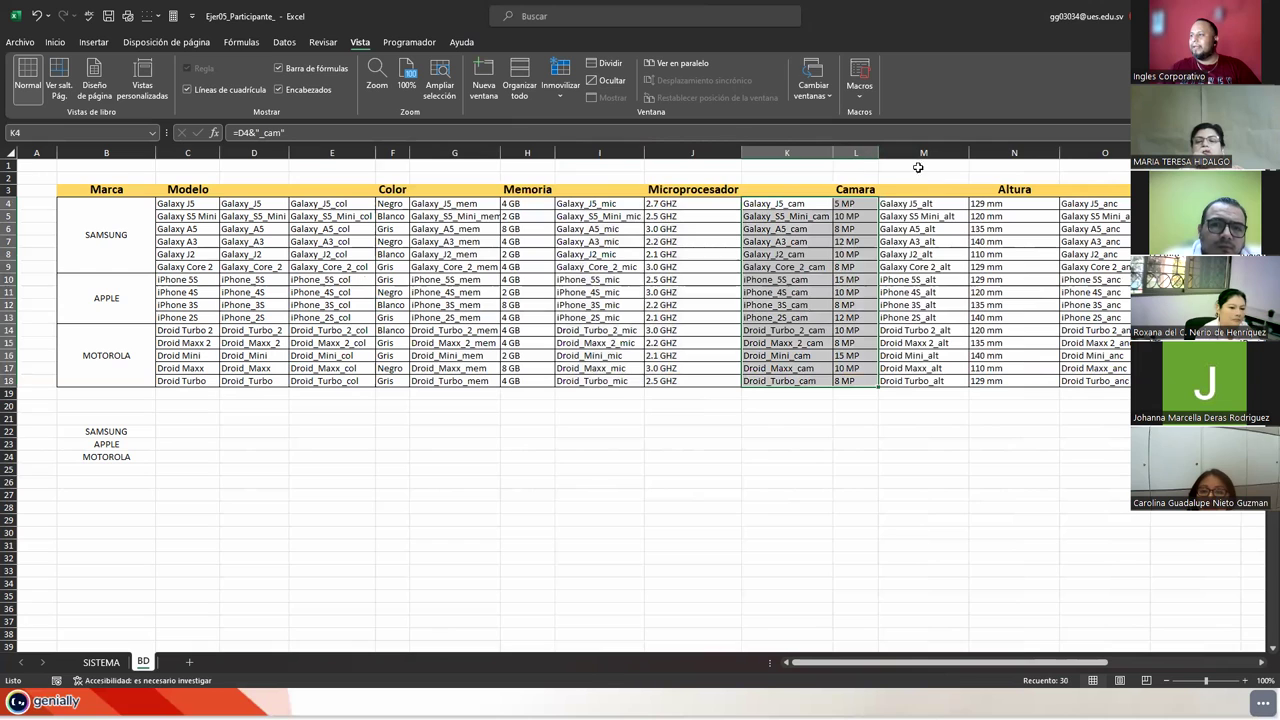
left_click_drag(905, 207, 995, 381)
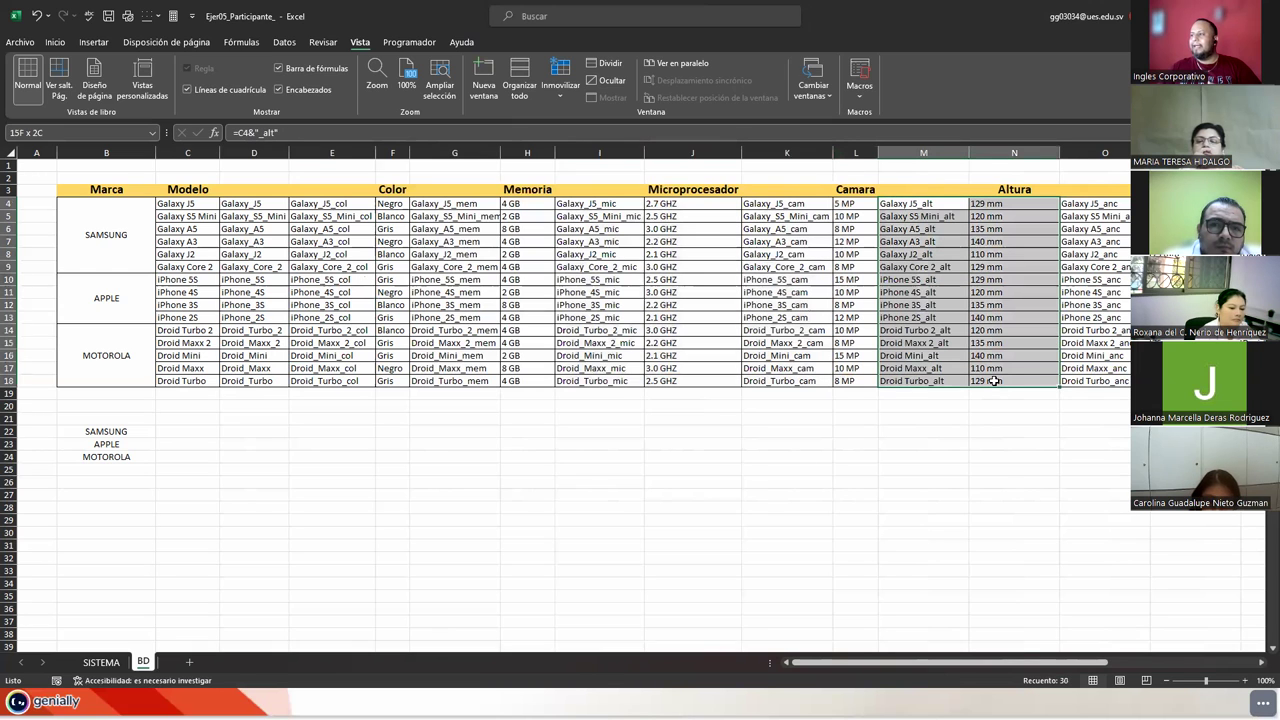
left_click_drag(1059, 152, 1008, 152)
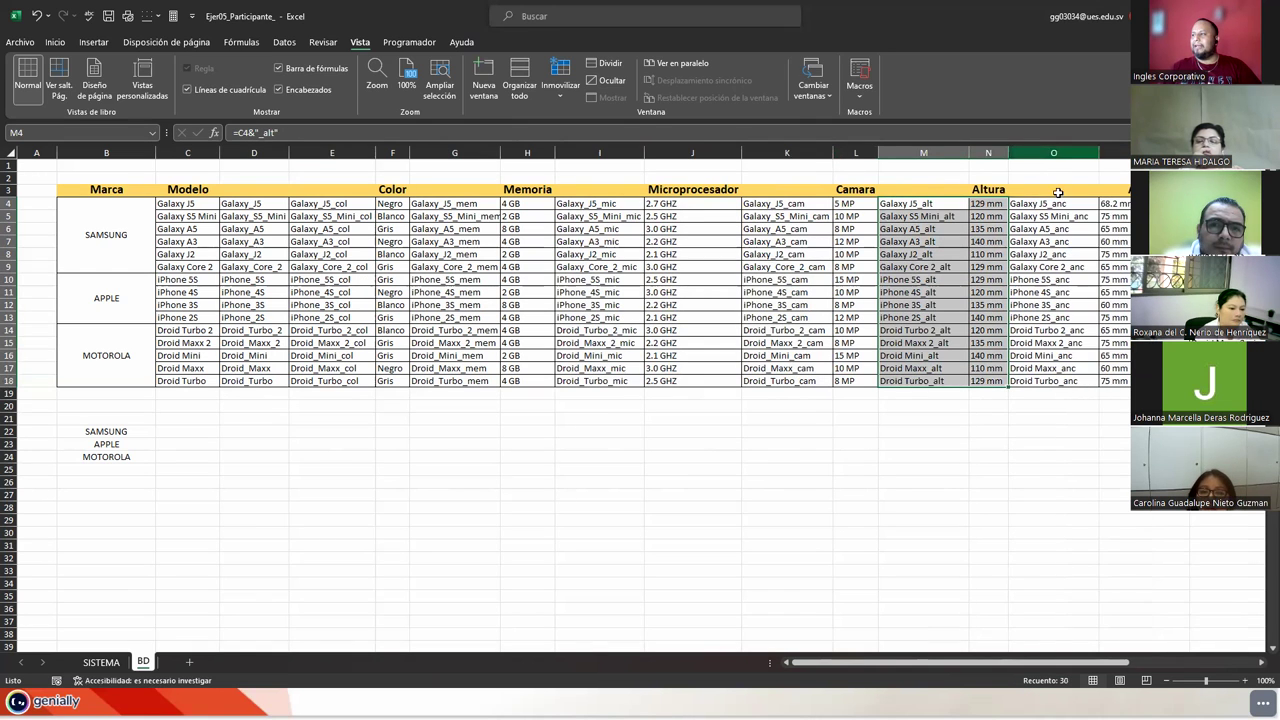
left_click_drag(1063, 205, 1115, 381)
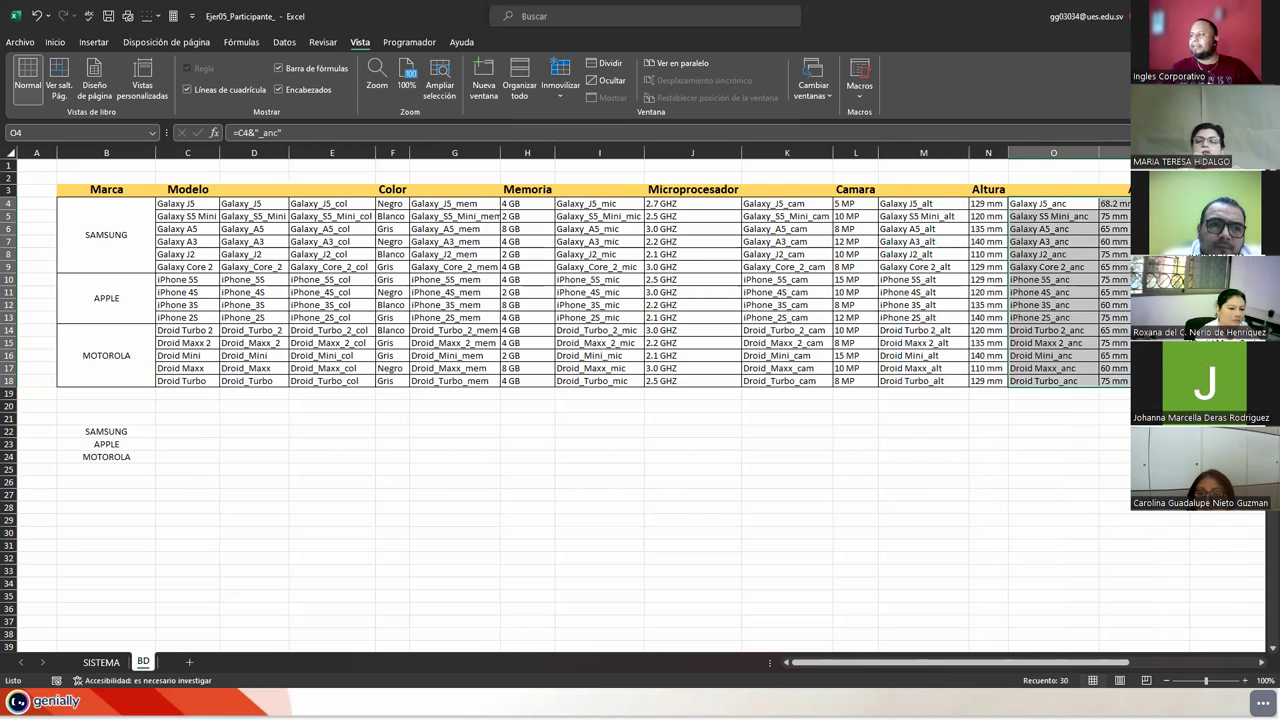
left_click_drag(1150, 152, 1136, 152)
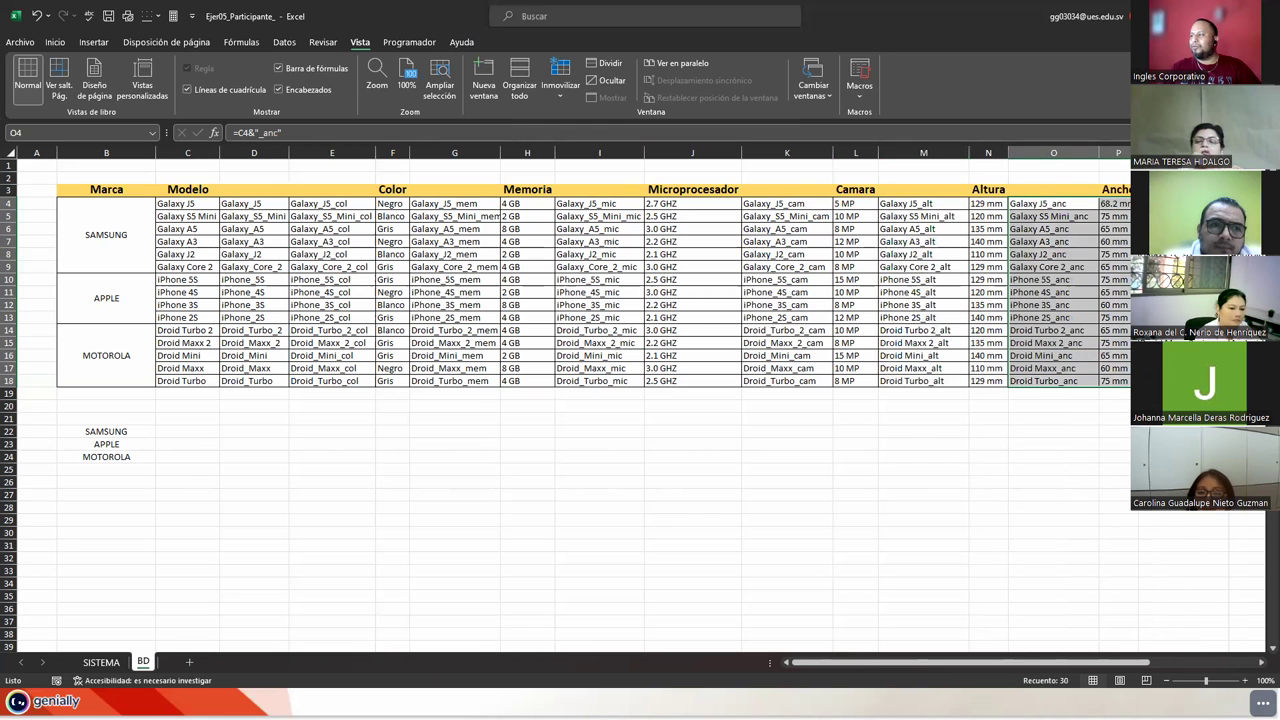
- Widen columns R and V and narrow Q and S so all headers, including Descuento, fit
left_click(1260, 662)
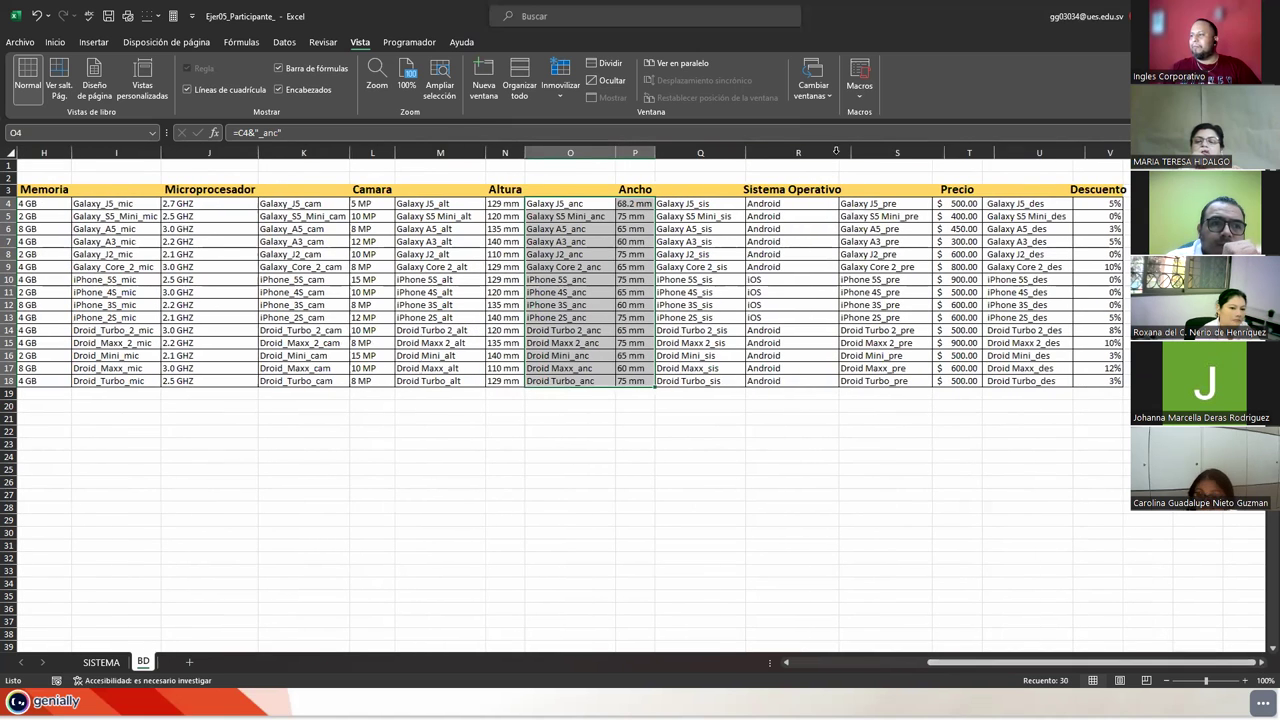
left_click_drag(835, 152, 849, 152)
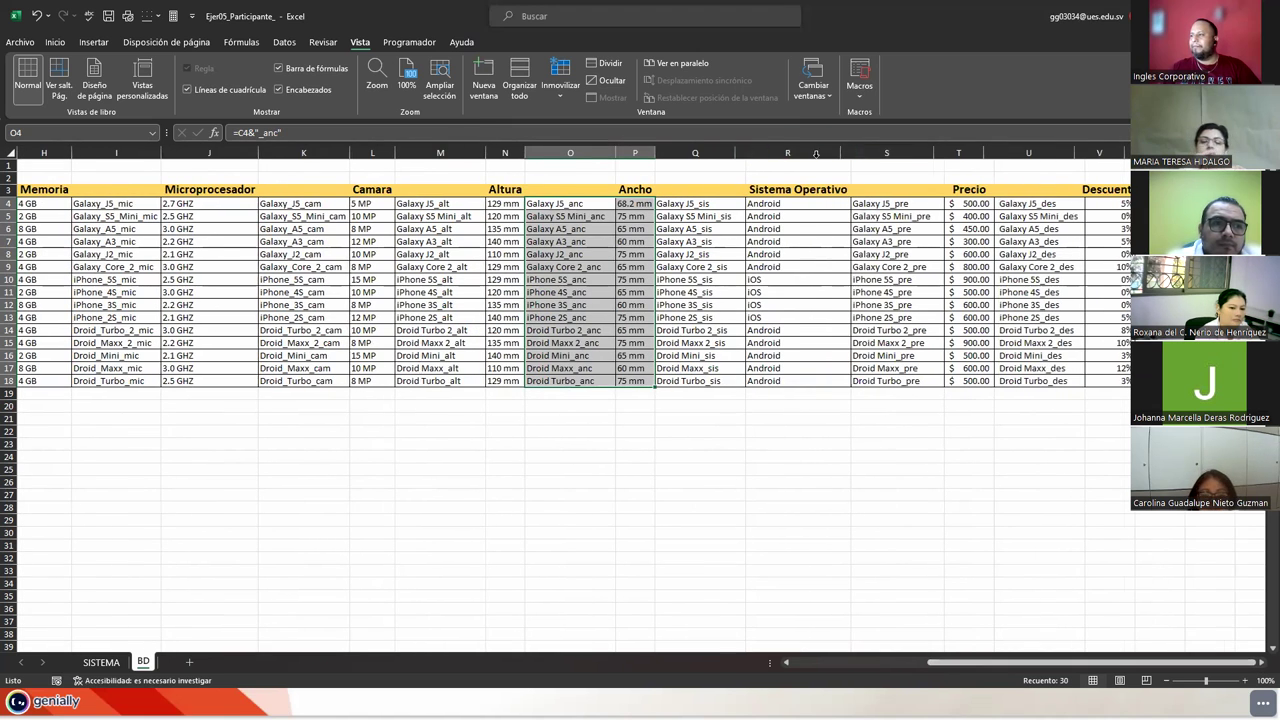
left_click_drag(745, 152, 735, 152)
left_click_drag(934, 152, 926, 152)
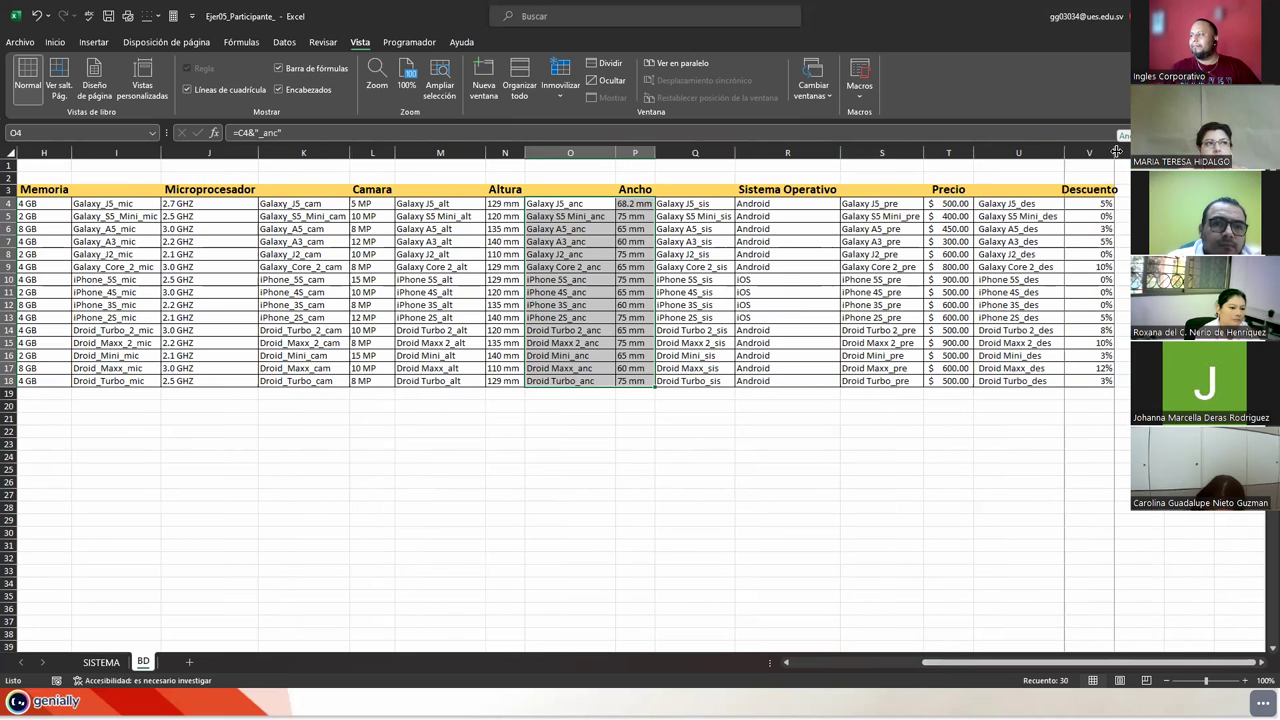
left_click_drag(1120, 151, 1128, 151)
- Review the S16 price key formula, the Color values in F4:F18 and D10's SUSTITUIR formula
left_click(904, 357)
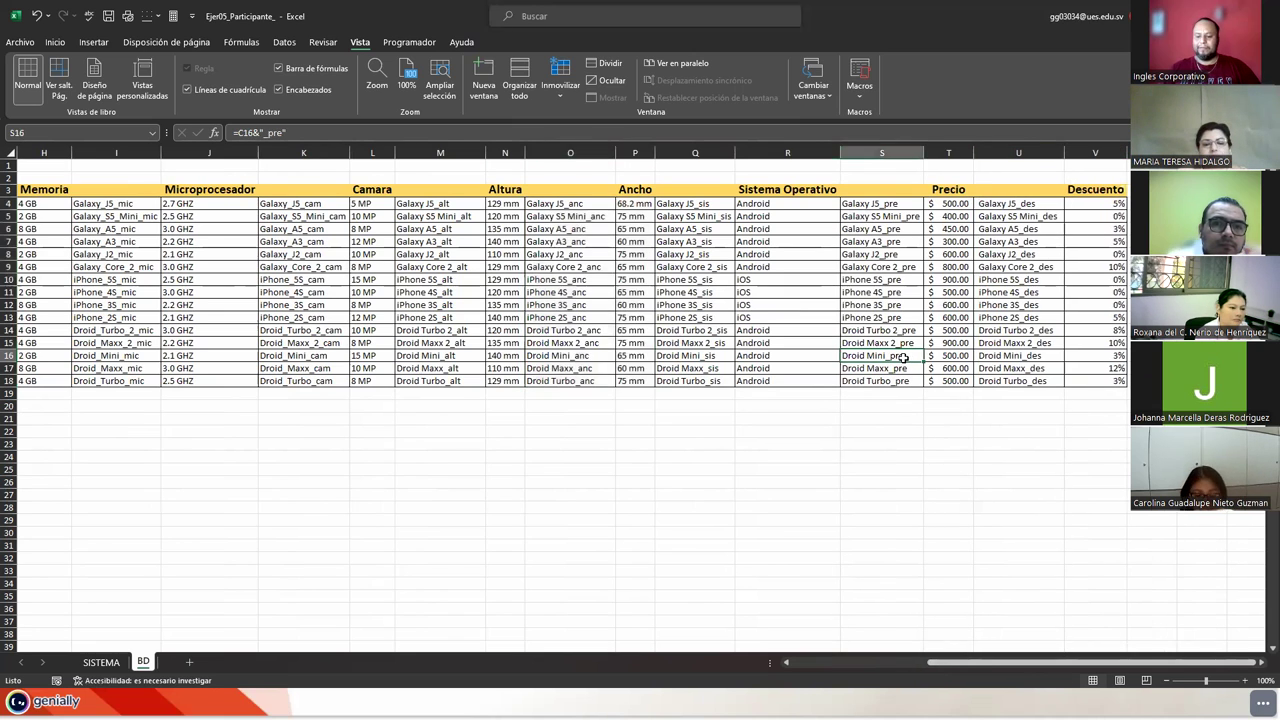
key("Home")
key("Down")
key("Down")
key("Down")
key("Right")
key("Right")
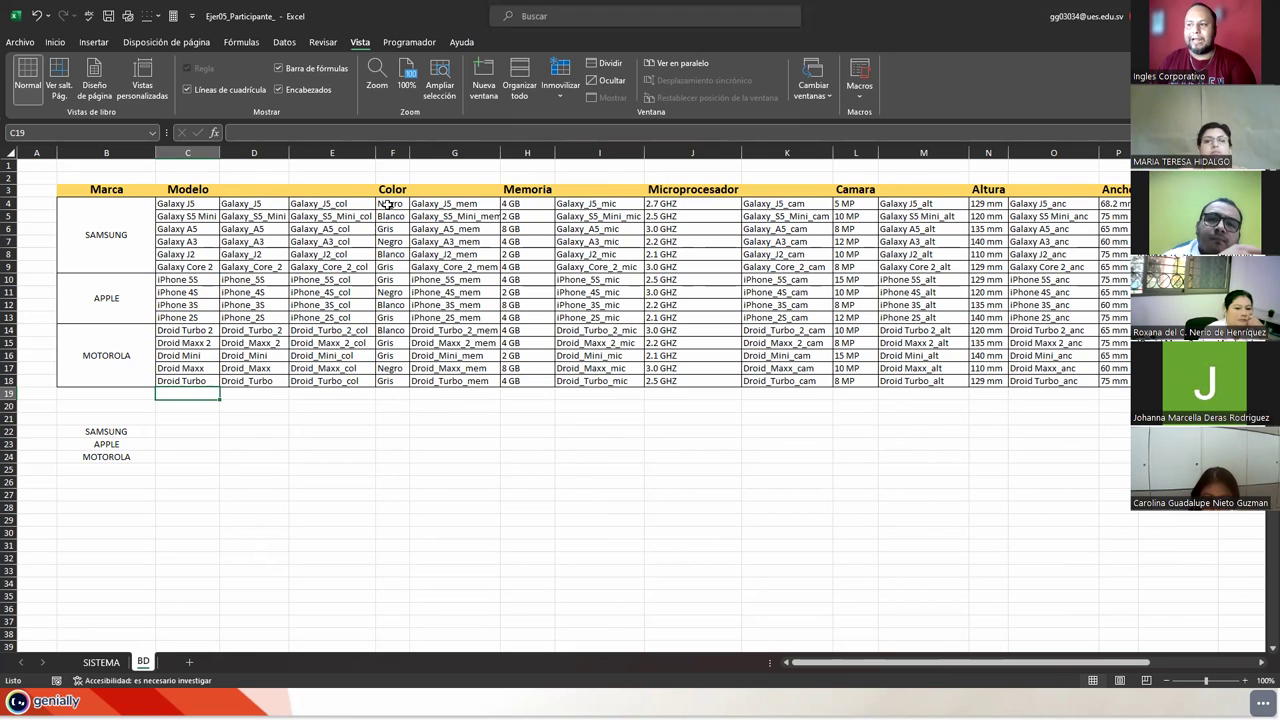
left_click_drag(388, 204, 396, 381)
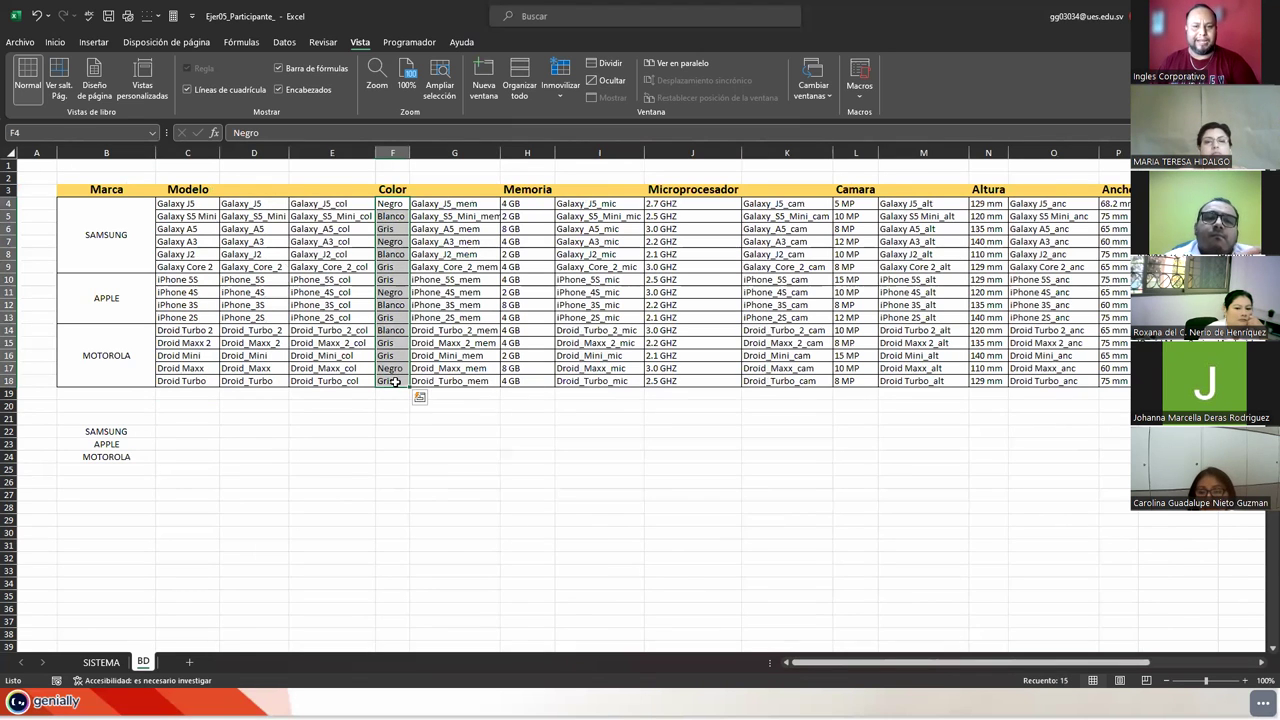
left_click(268, 277)
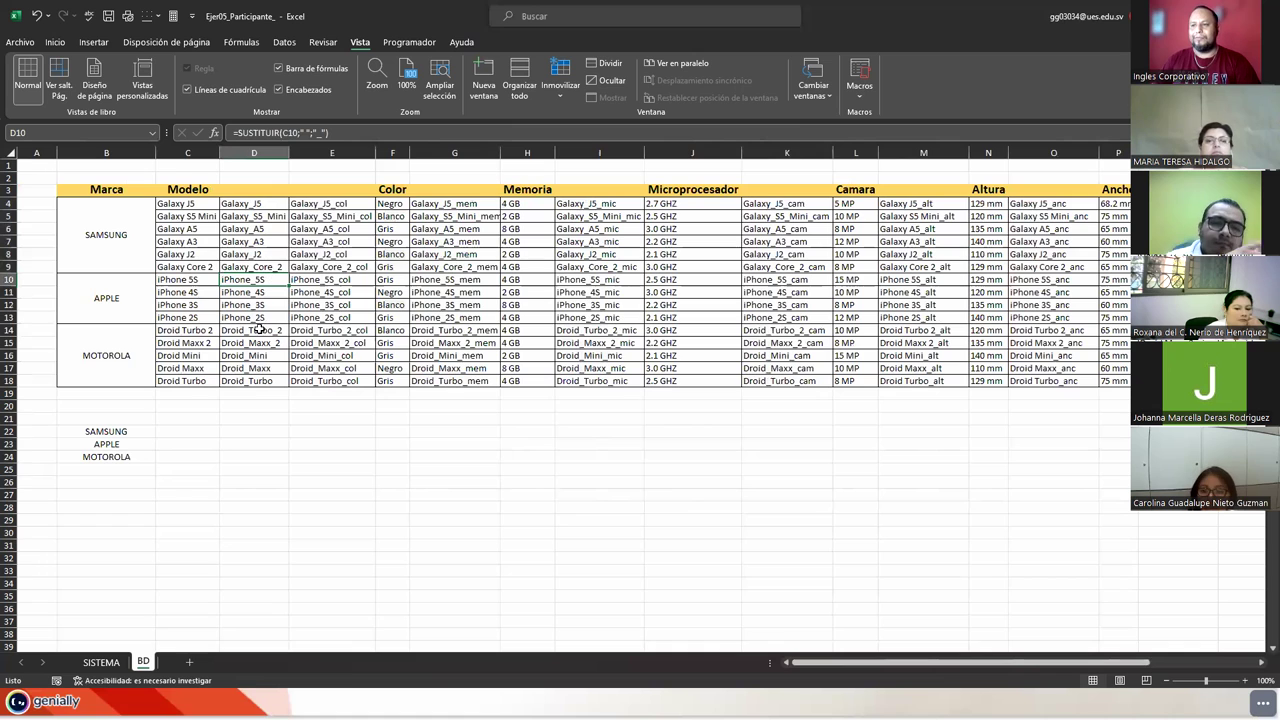
left_click(93, 190)
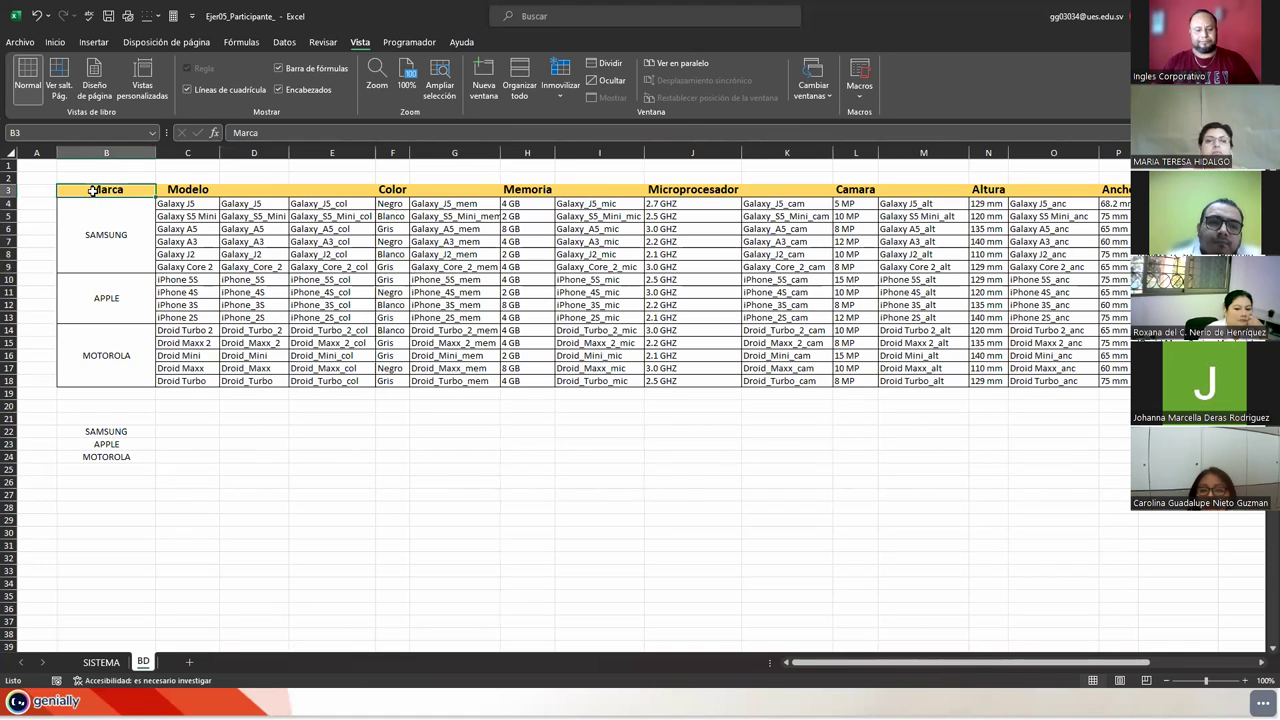
key("ctrl+t")
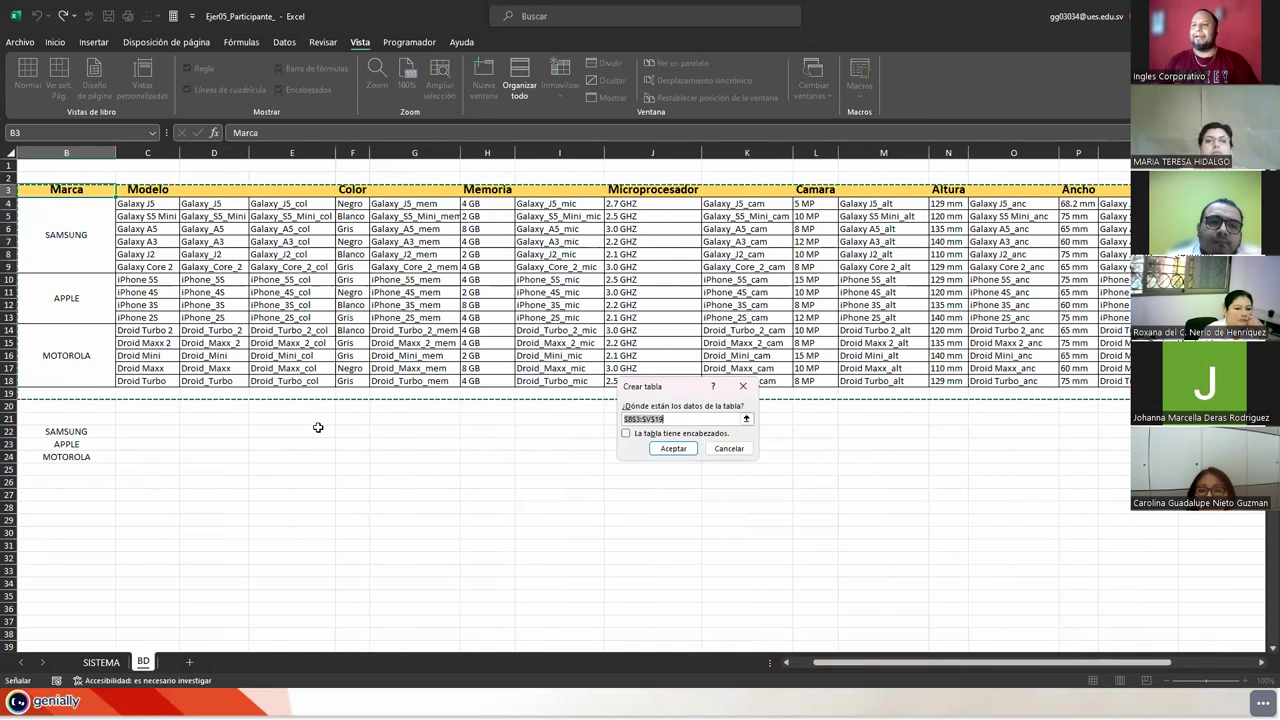
key("Return")
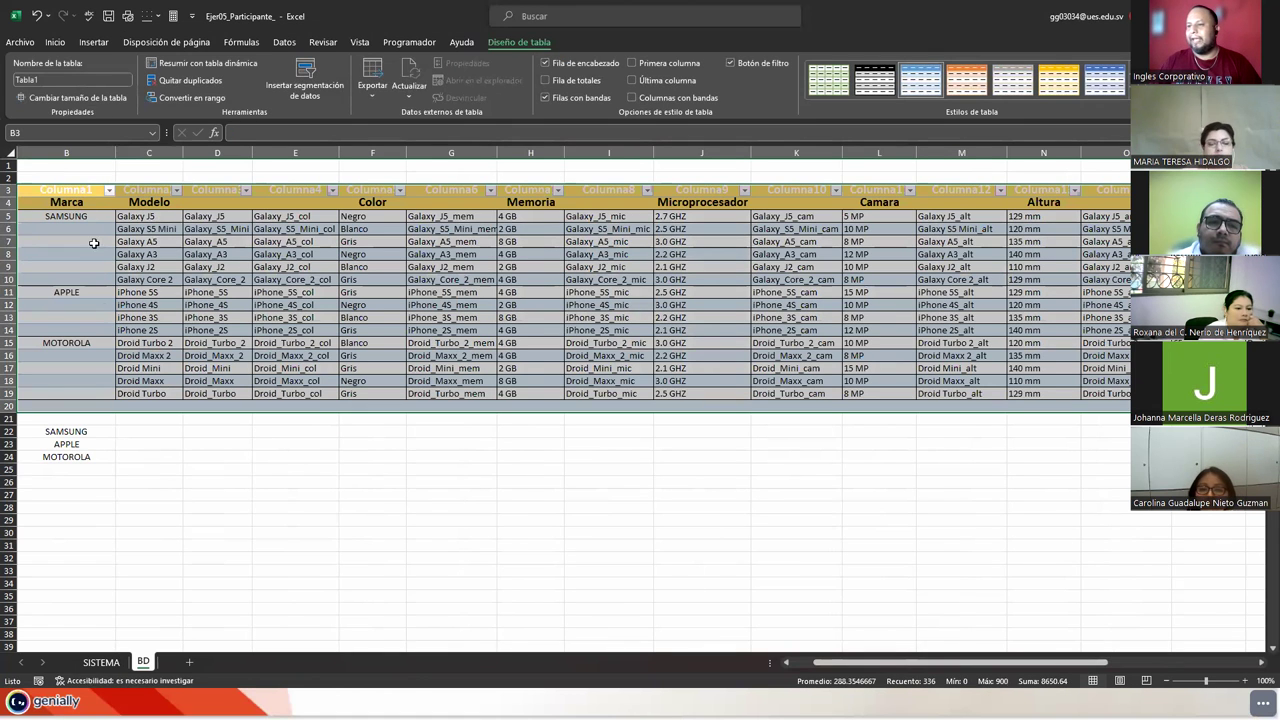
key("ctrl+z")
left_click(231, 291)
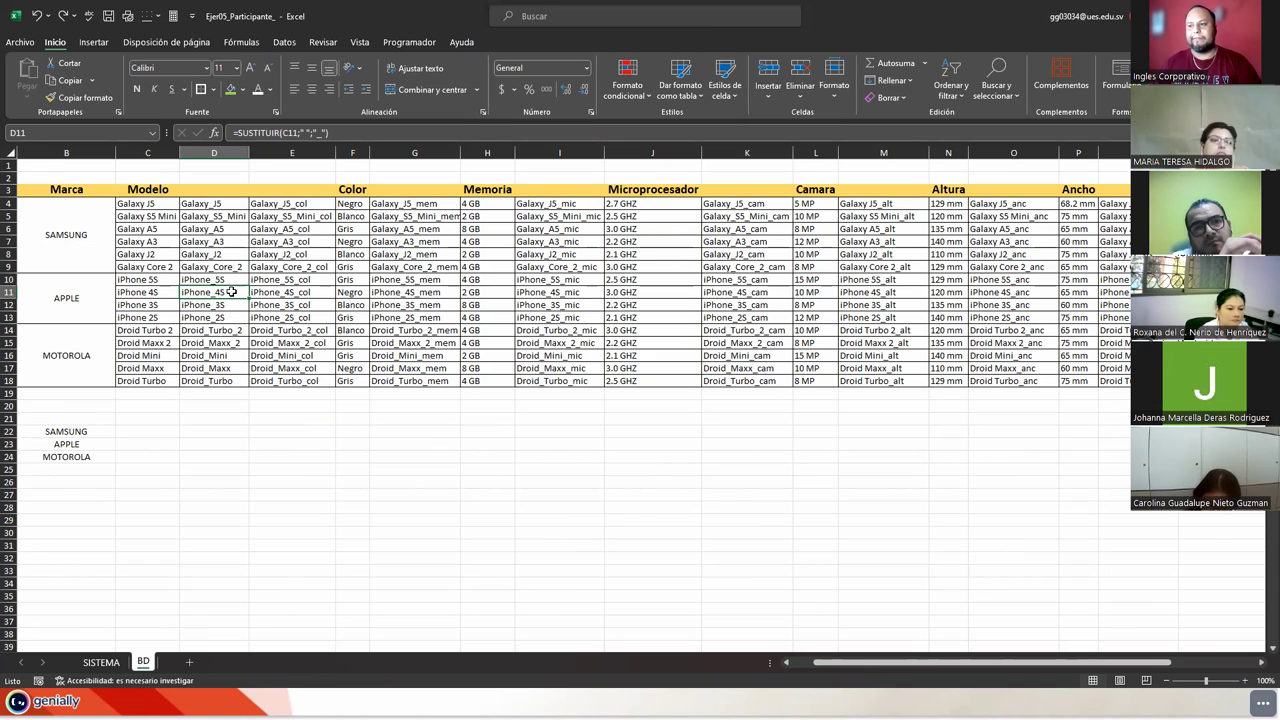
- Go to the SISTEMA sheet and check the SUSTITUIR helper formula beside Droid Turbo
left_click(101, 663)
left_click(452, 274)
left_click(390, 278)
left_click(424, 282)
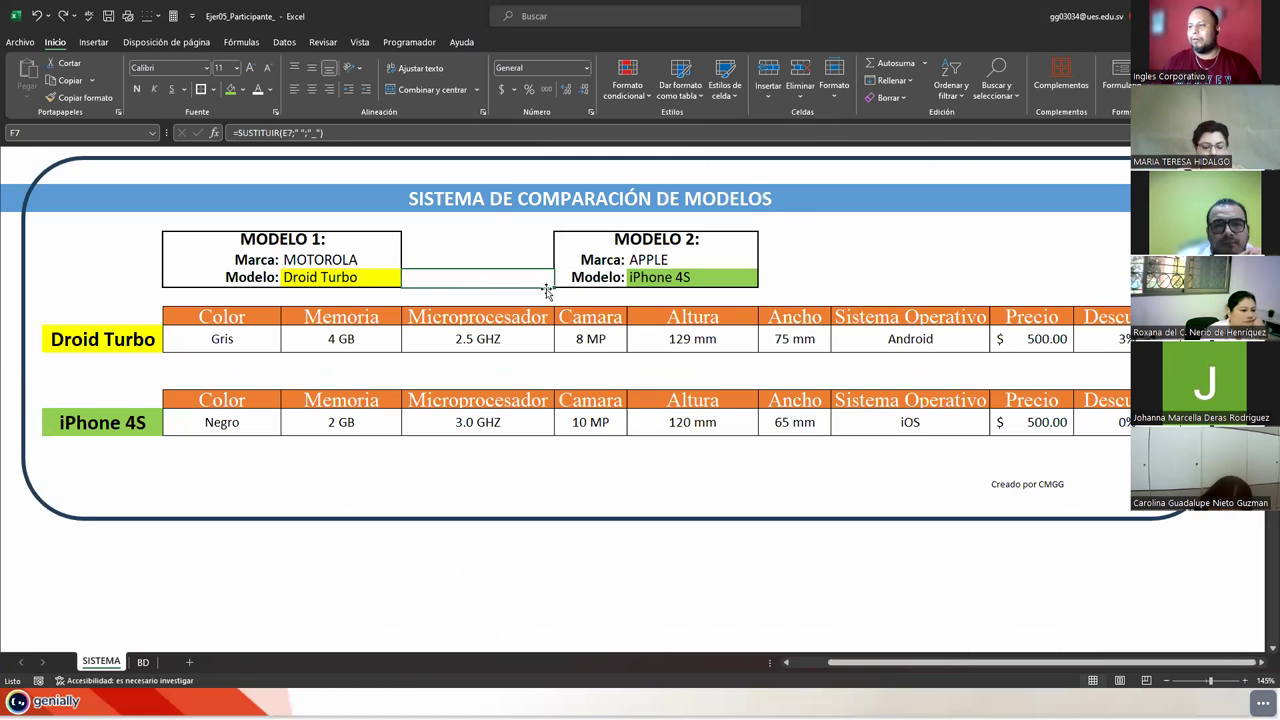
- Compare the helper formulas in F7 and I7, then close the reference screenshot image
left_click(799, 272, "ctrl")
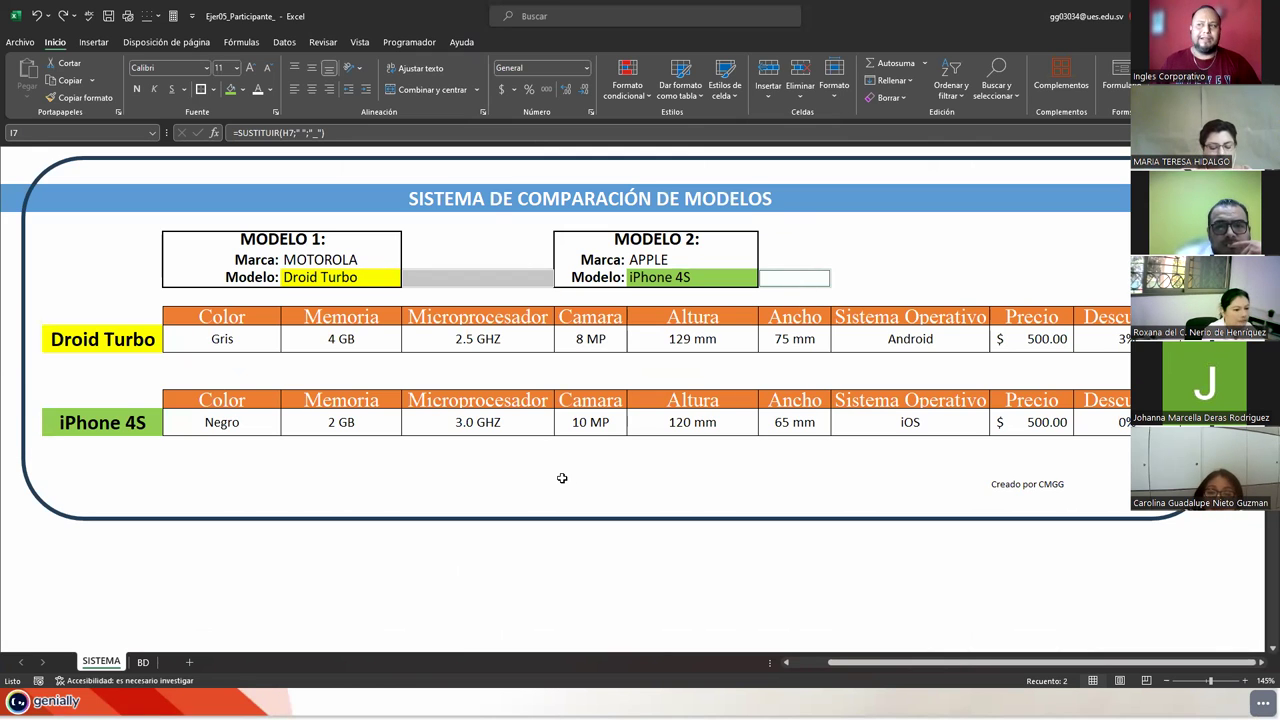
left_click(482, 287)
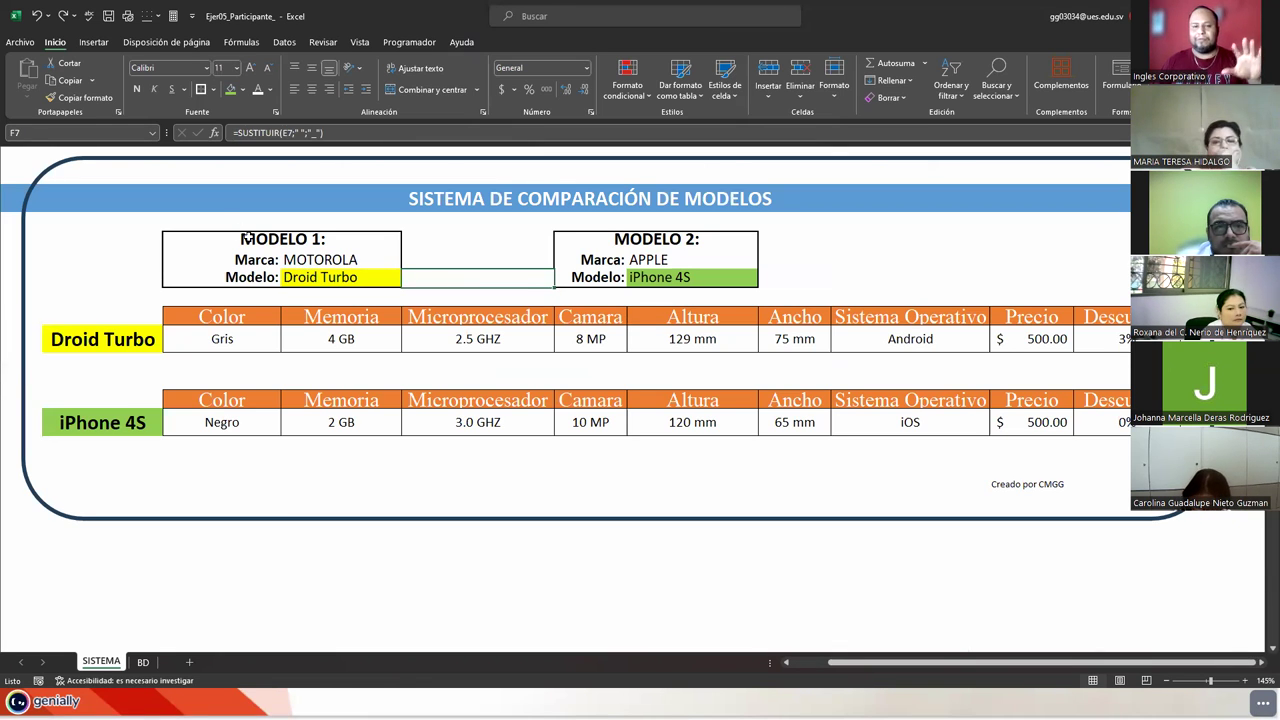
left_click(665, 277)
left_click(795, 277)
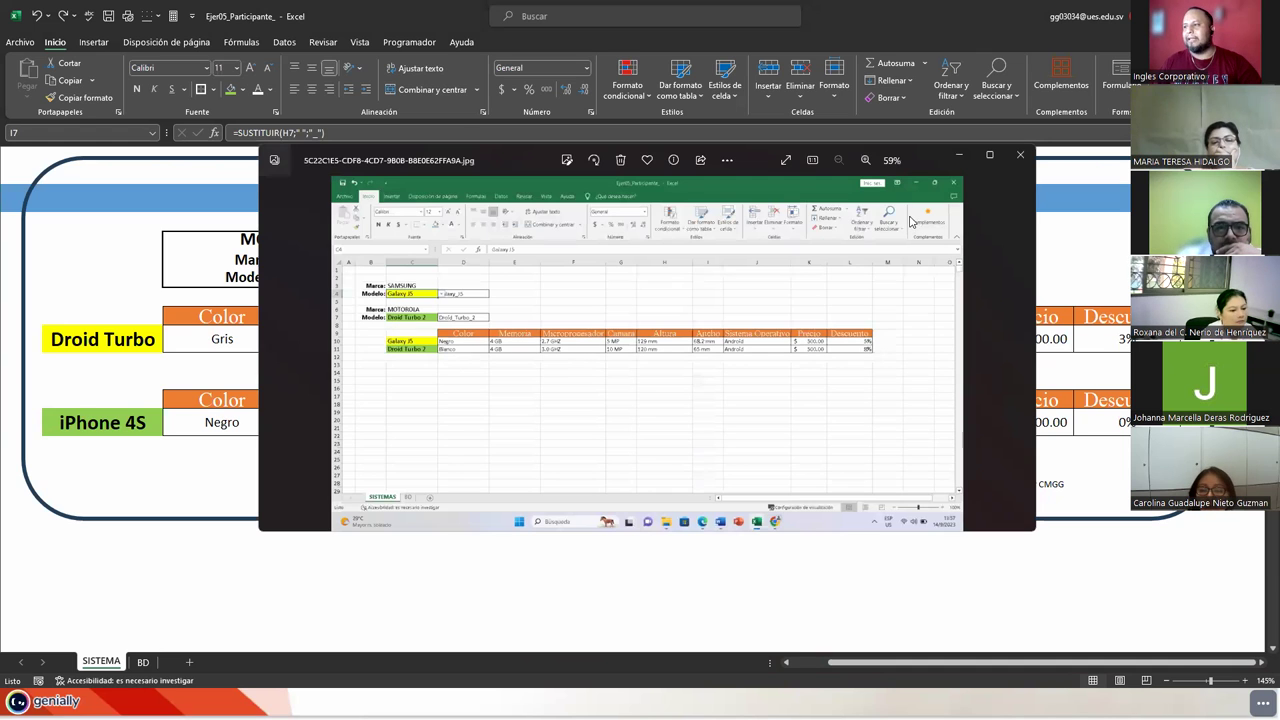
left_click(1020, 154)
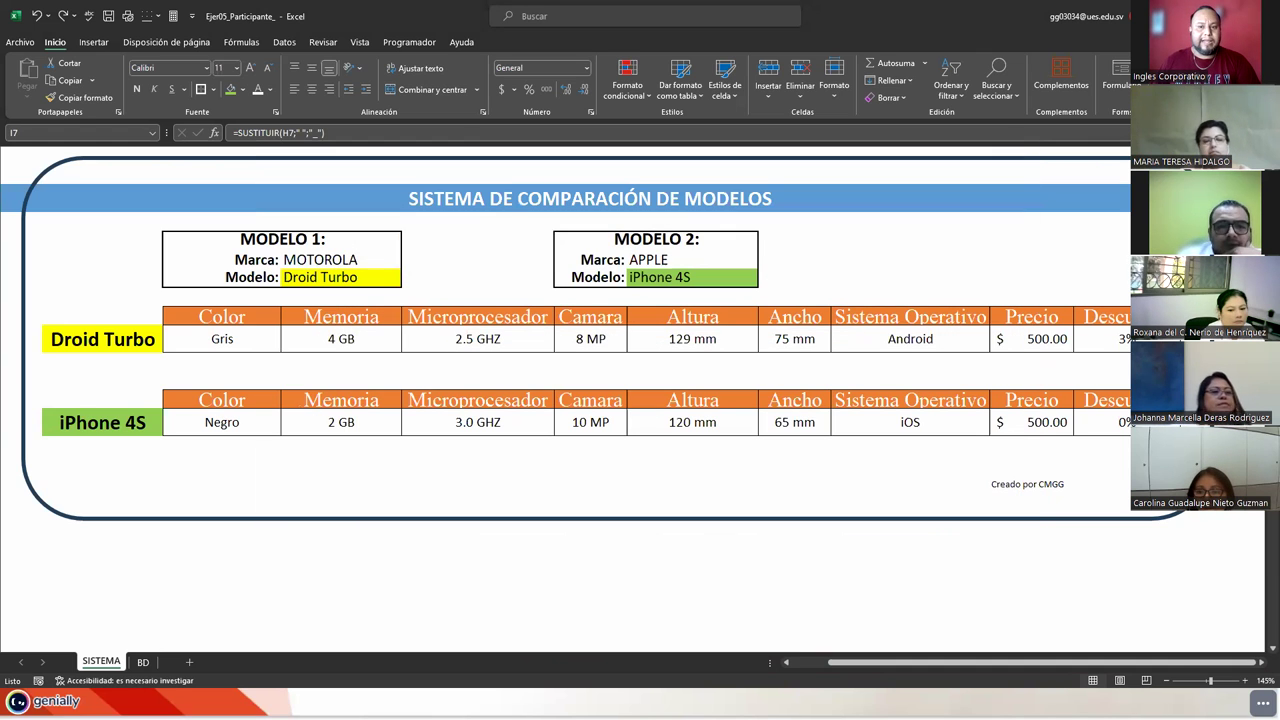